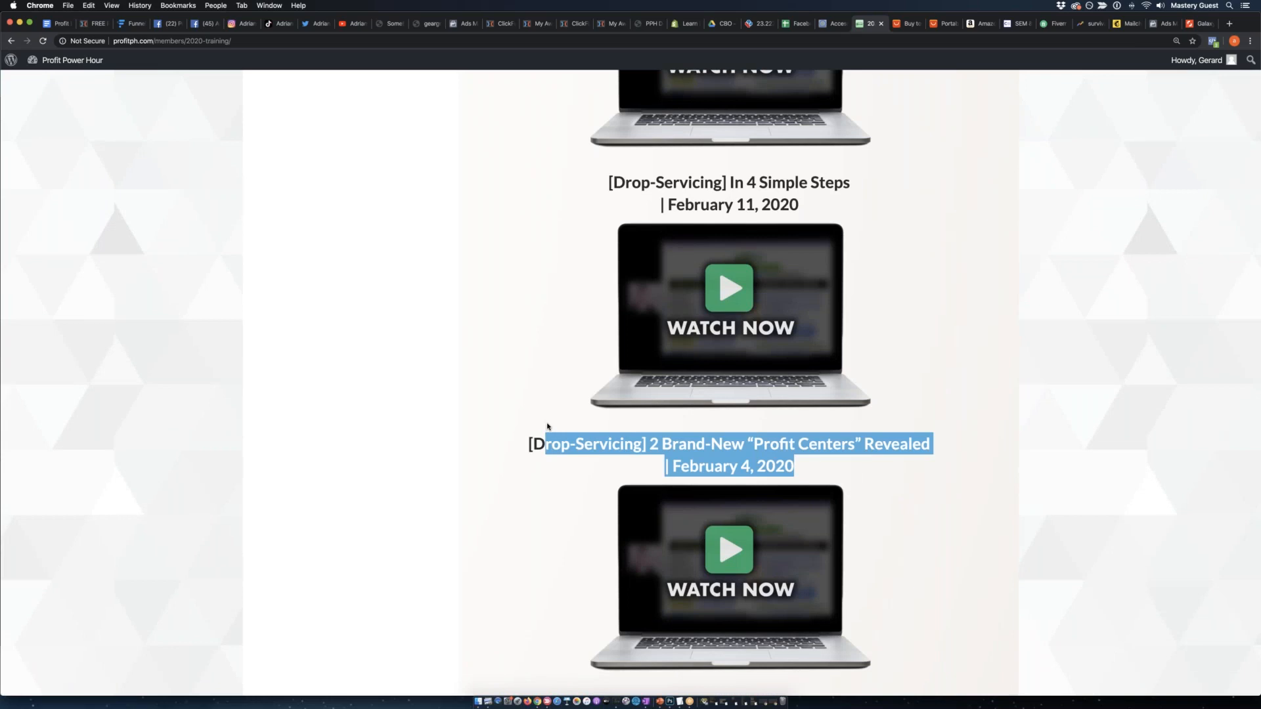
Look through the 2020 training replays from the February 4 session back up to the newest one.
{"action": "left_click", "coordinate": [509, 422]}
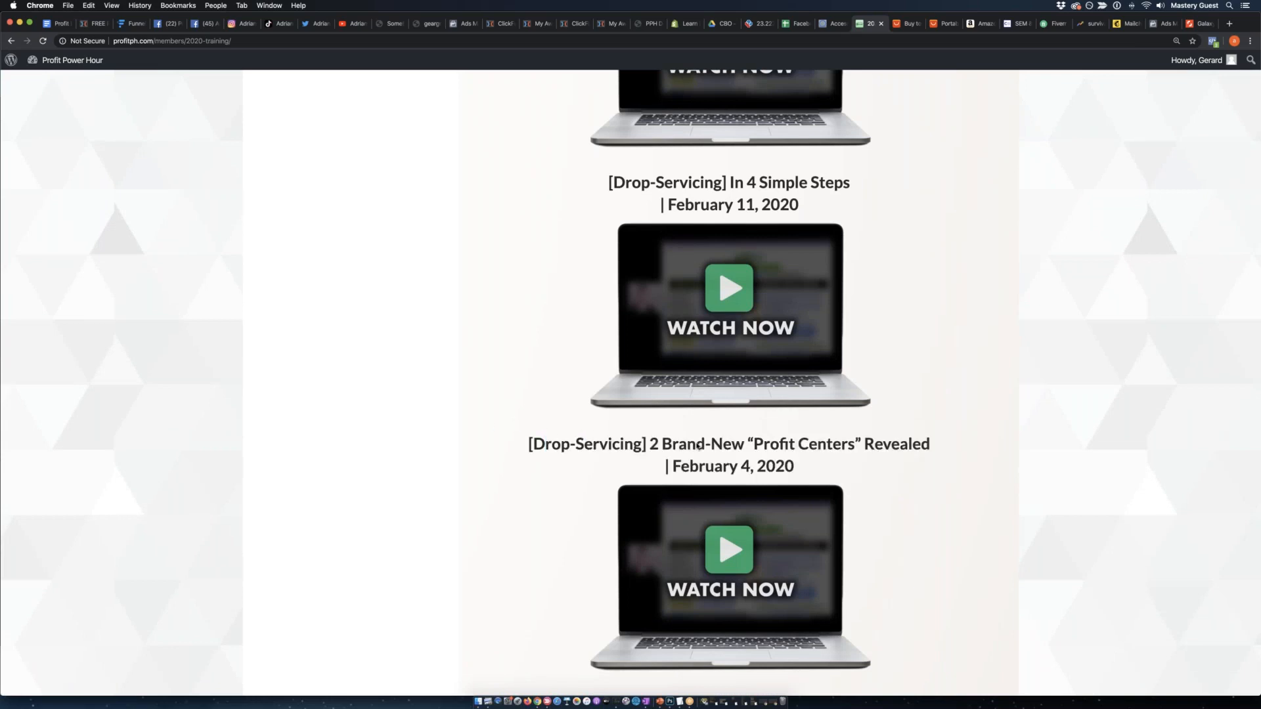
{"action": "scroll", "coordinate": [807, 497], "scroll_direction": "up", "scroll_amount": 7}
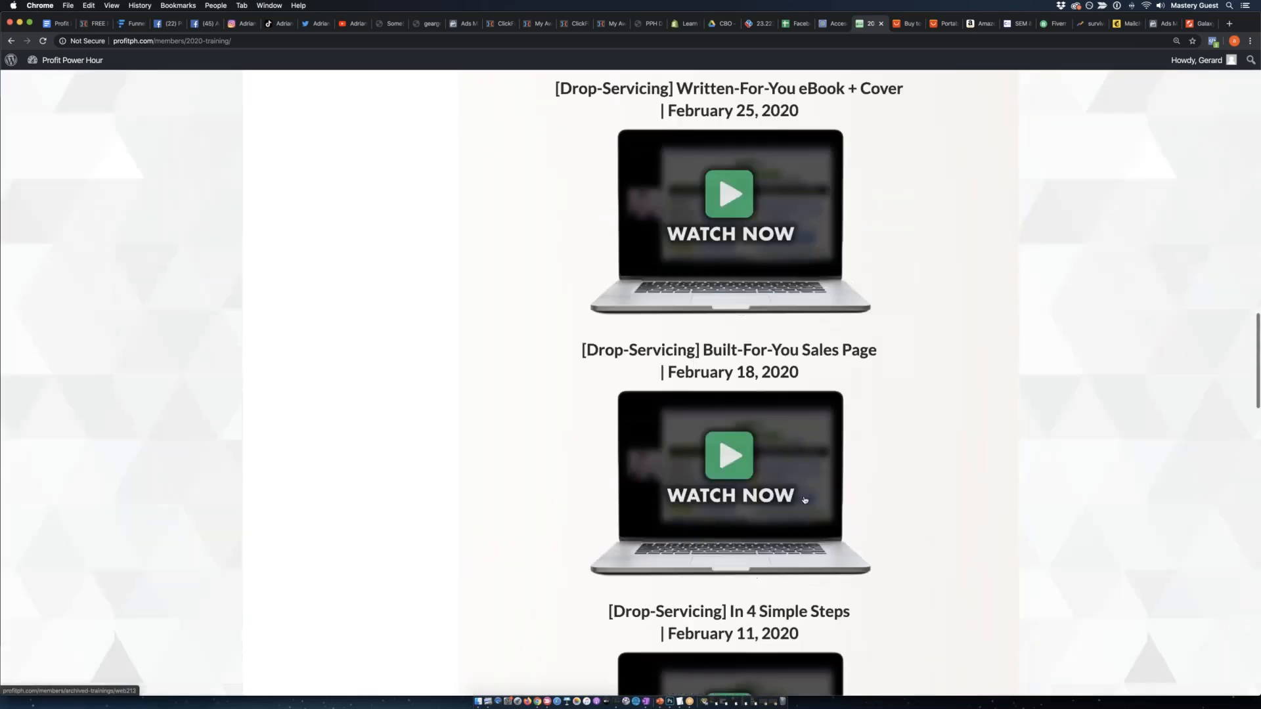
{"action": "scroll", "coordinate": [804, 500], "scroll_direction": "up", "scroll_amount": 6}
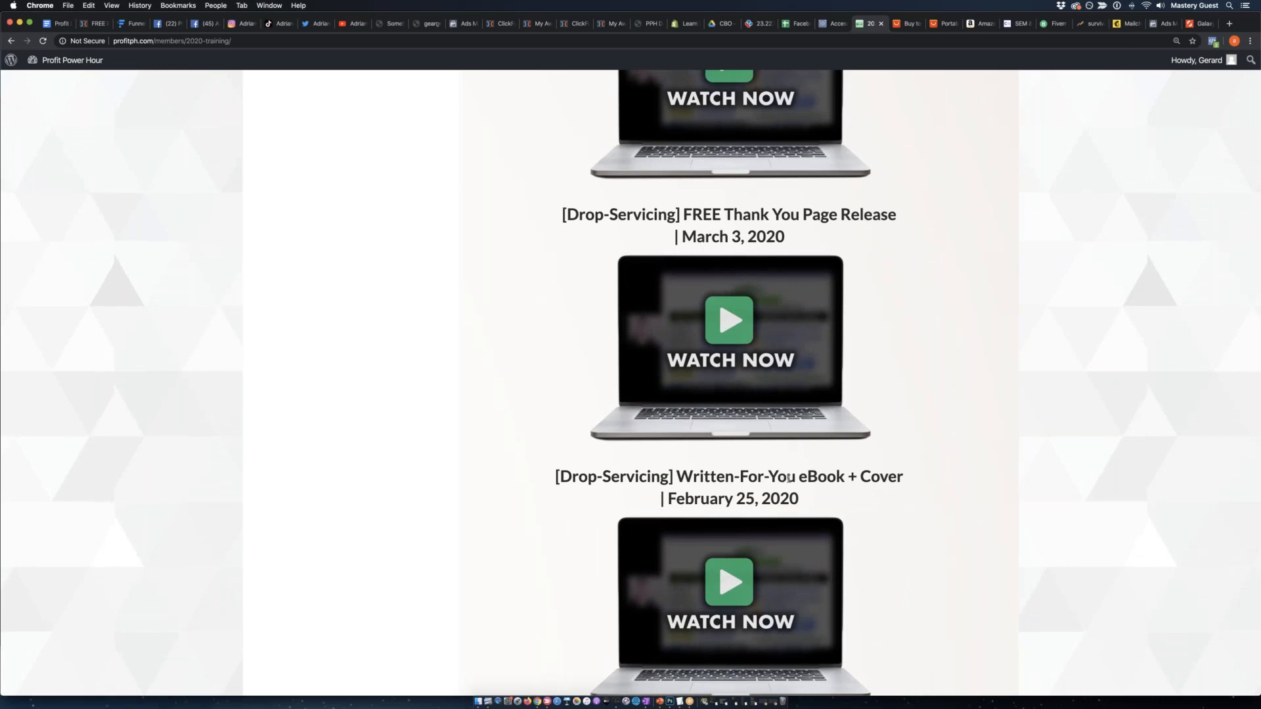
{"action": "scroll", "coordinate": [880, 469], "scroll_direction": "up", "scroll_amount": 13}
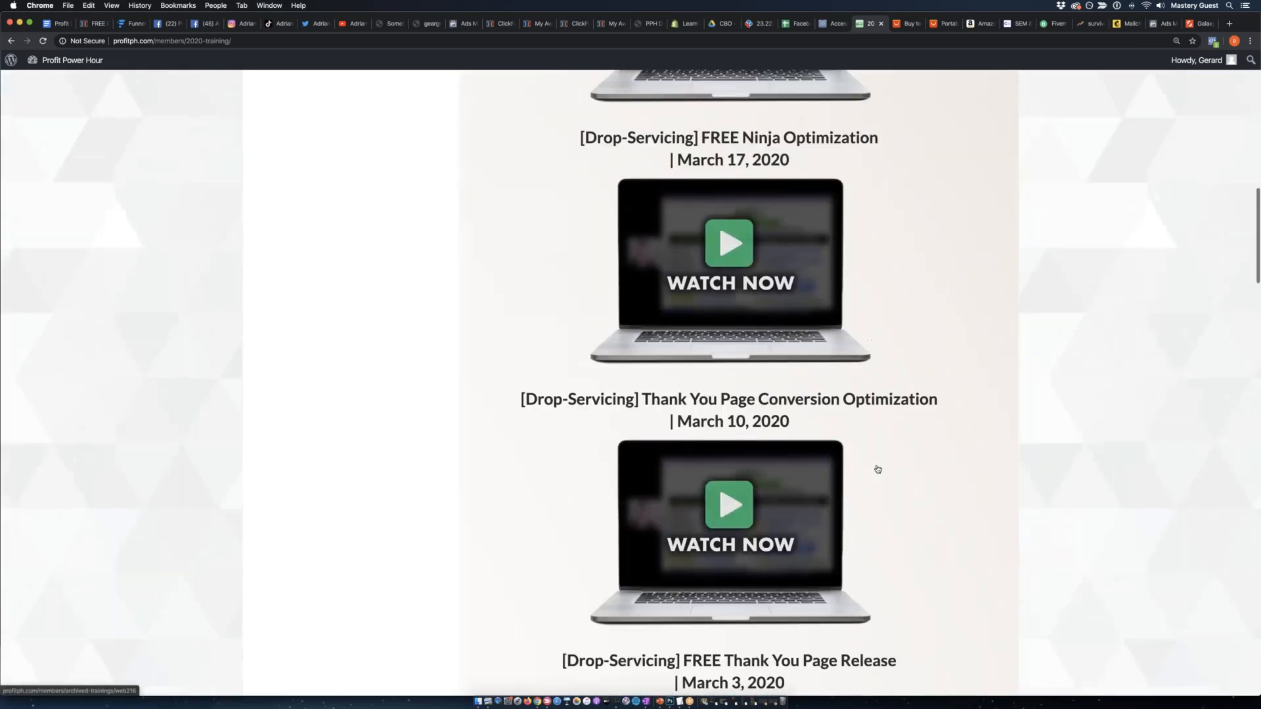
{"action": "scroll", "coordinate": [926, 465], "scroll_direction": "up", "scroll_amount": 4}
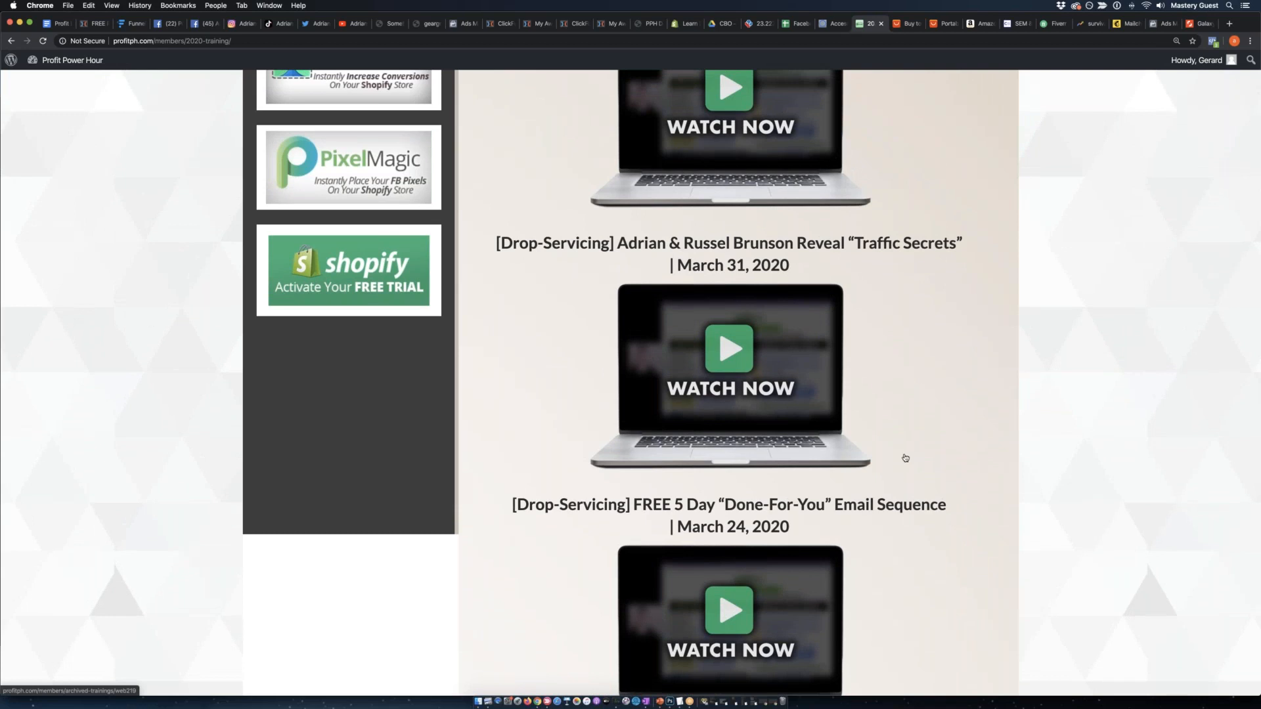
{"action": "scroll", "coordinate": [920, 453], "scroll_direction": "up", "scroll_amount": 2}
{"action": "scroll", "coordinate": [947, 454], "scroll_direction": "up", "scroll_amount": 2}
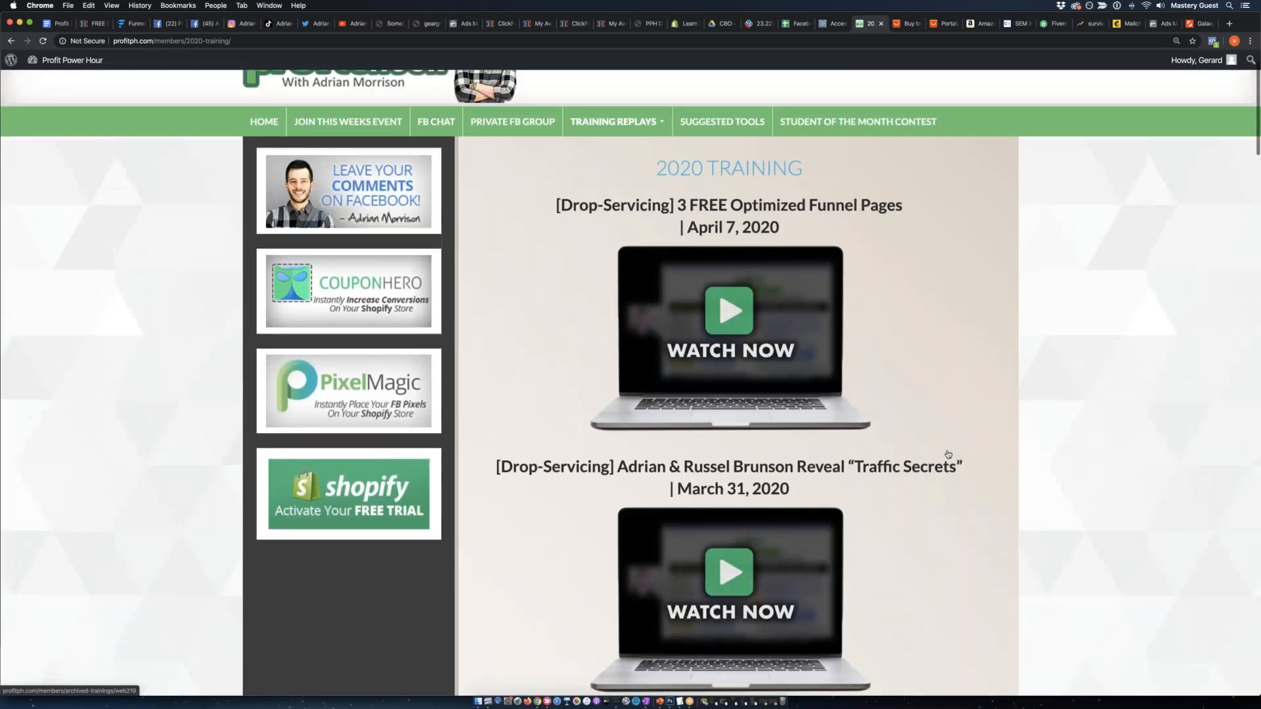
{"action": "scroll", "coordinate": [956, 442], "scroll_direction": "up", "scroll_amount": 1}
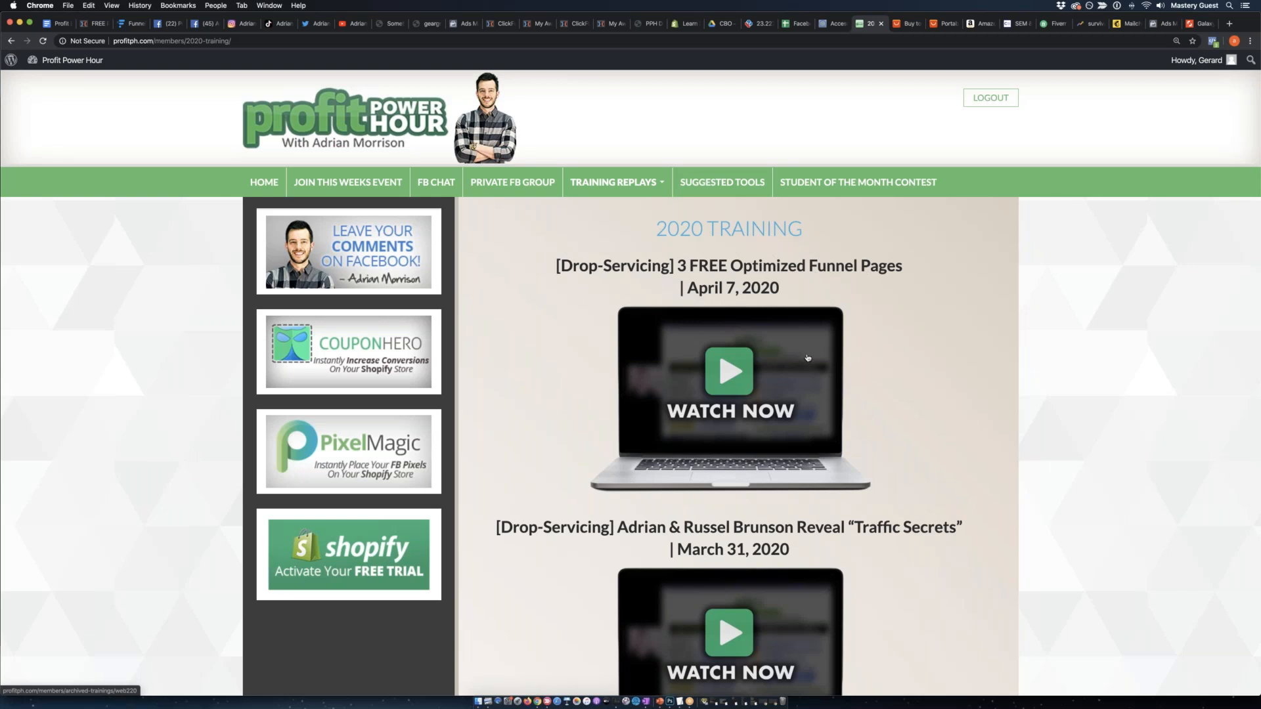
Open the "3 FREE Optimized Funnel Pages" replay of April 7, 2020, skim its video to about 1:10:27 and pause it.
{"action": "left_click", "coordinate": [753, 363]}
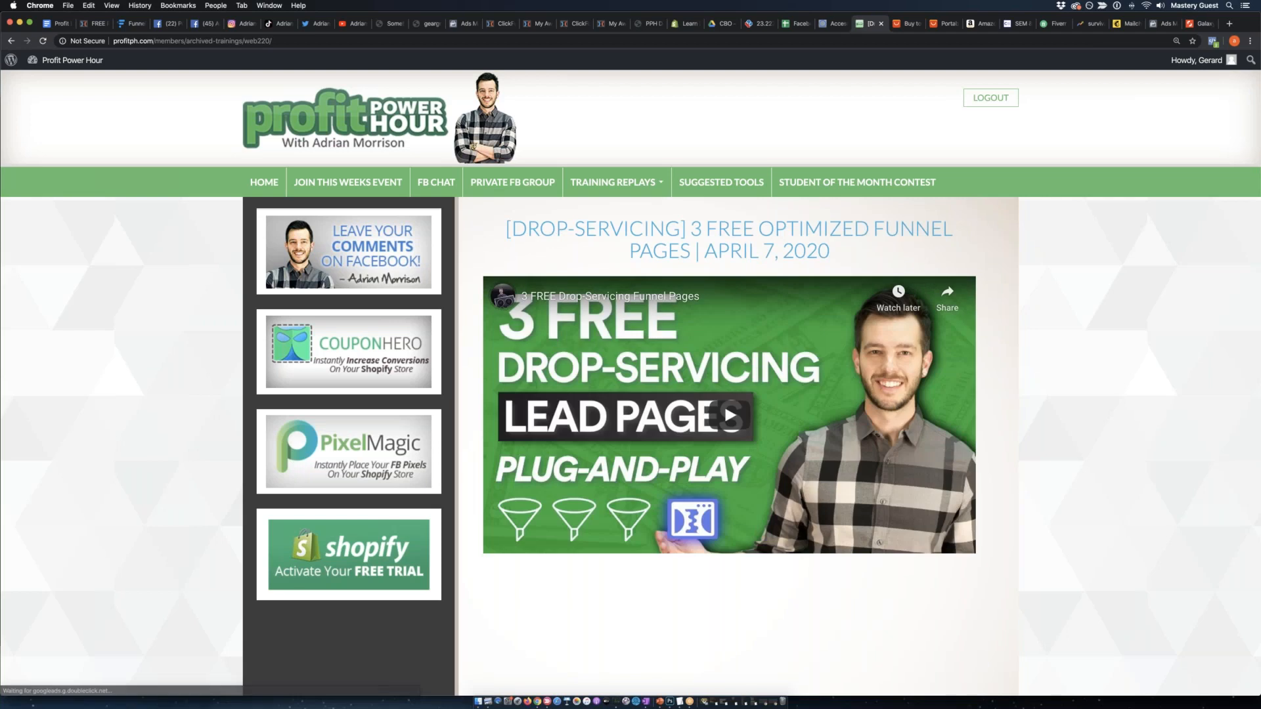
{"action": "left_click", "coordinate": [702, 442]}
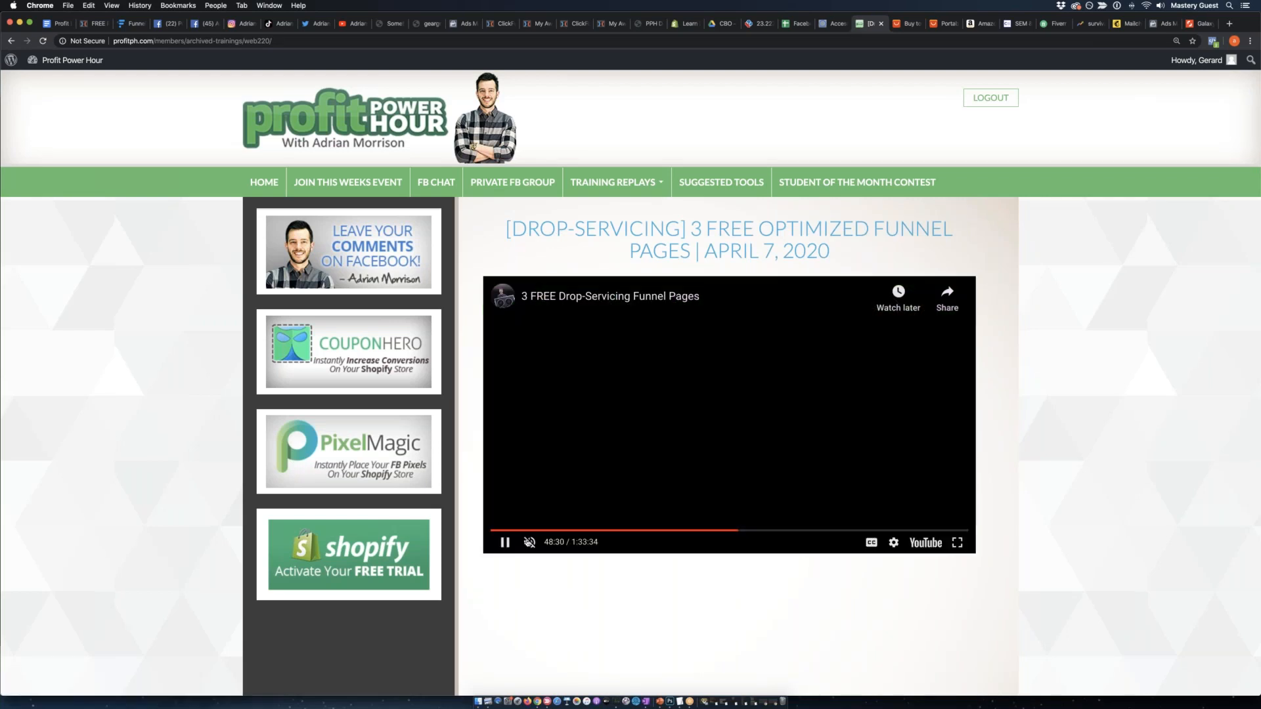
{"action": "left_click", "coordinate": [642, 529]}
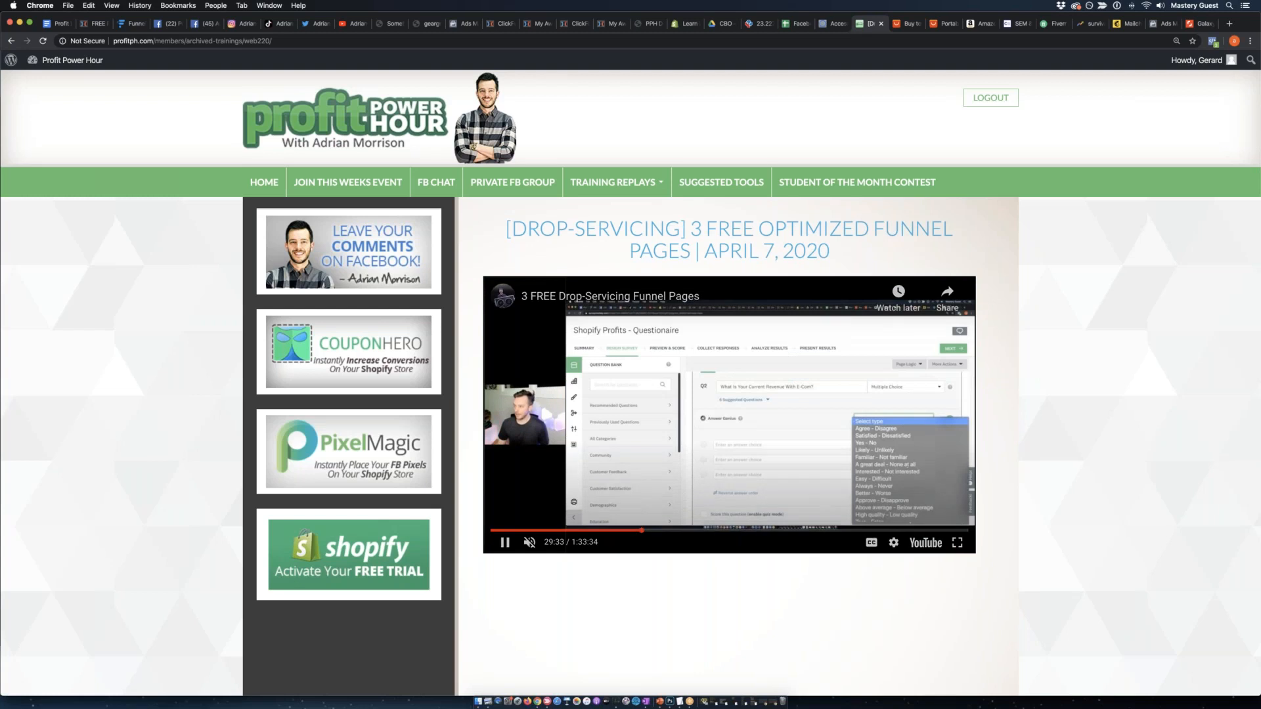
{"action": "left_click", "coordinate": [786, 530]}
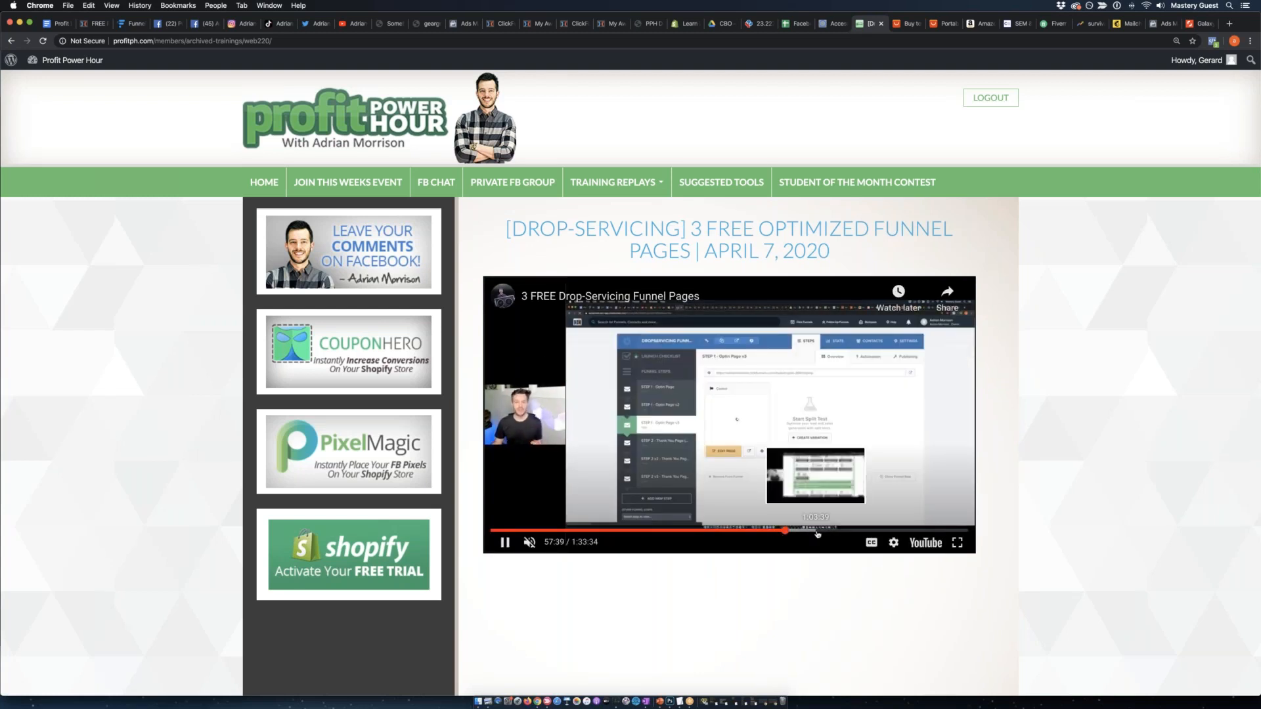
{"action": "left_click", "coordinate": [817, 533]}
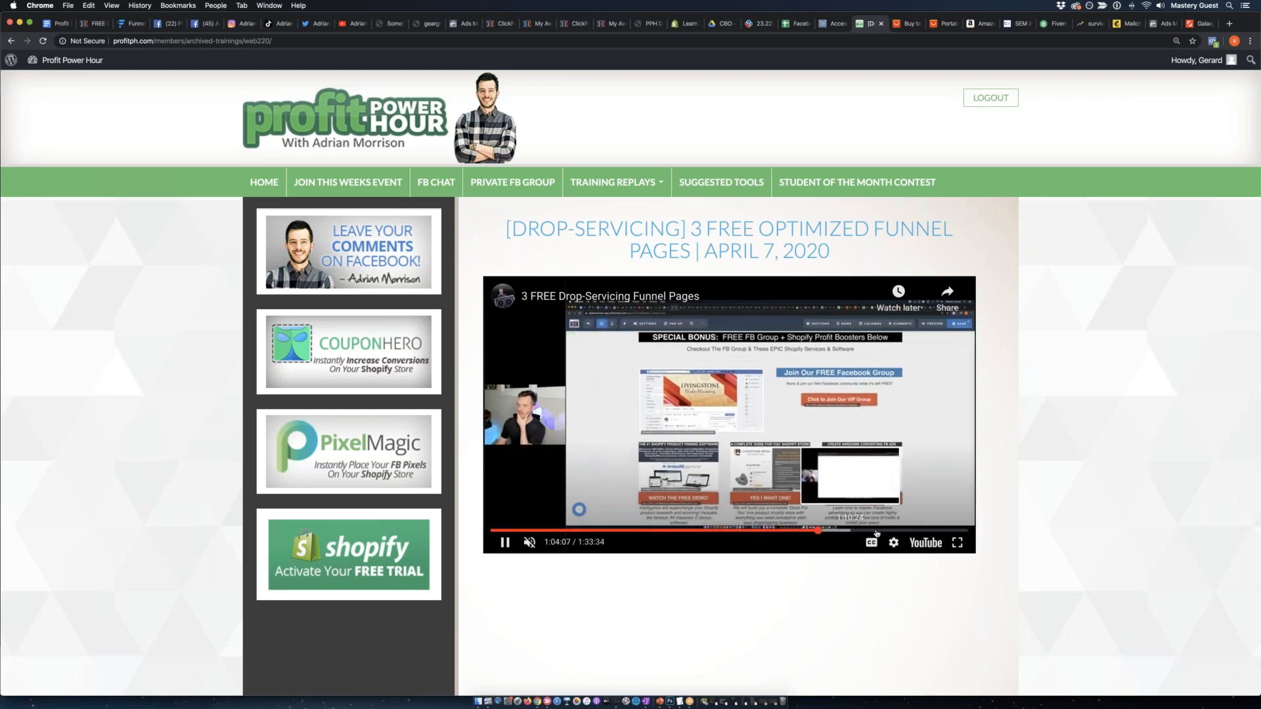
{"action": "left_click", "coordinate": [850, 529]}
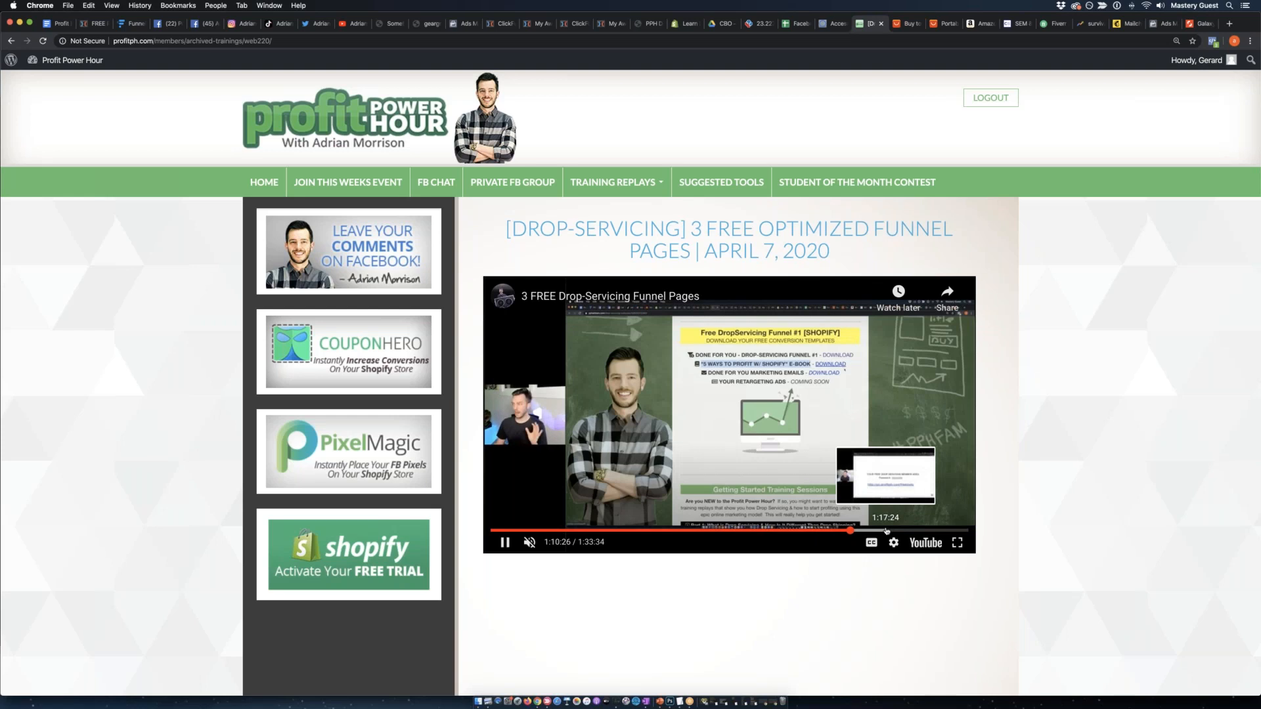
{"action": "left_click", "coordinate": [496, 519]}
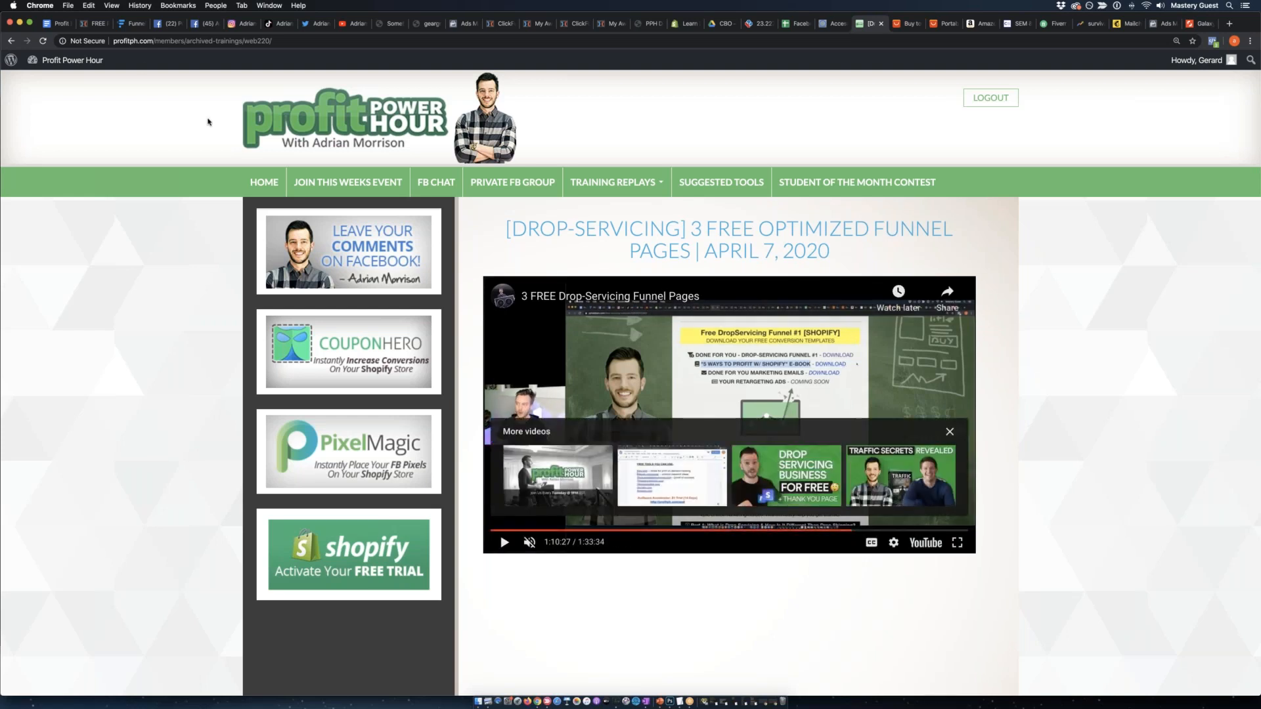
Switch to the free funnels download page and highlight the Shopify funnel #1 items in turn, through marketing emails and retargeting ads.
{"action": "left_click", "coordinate": [90, 26]}
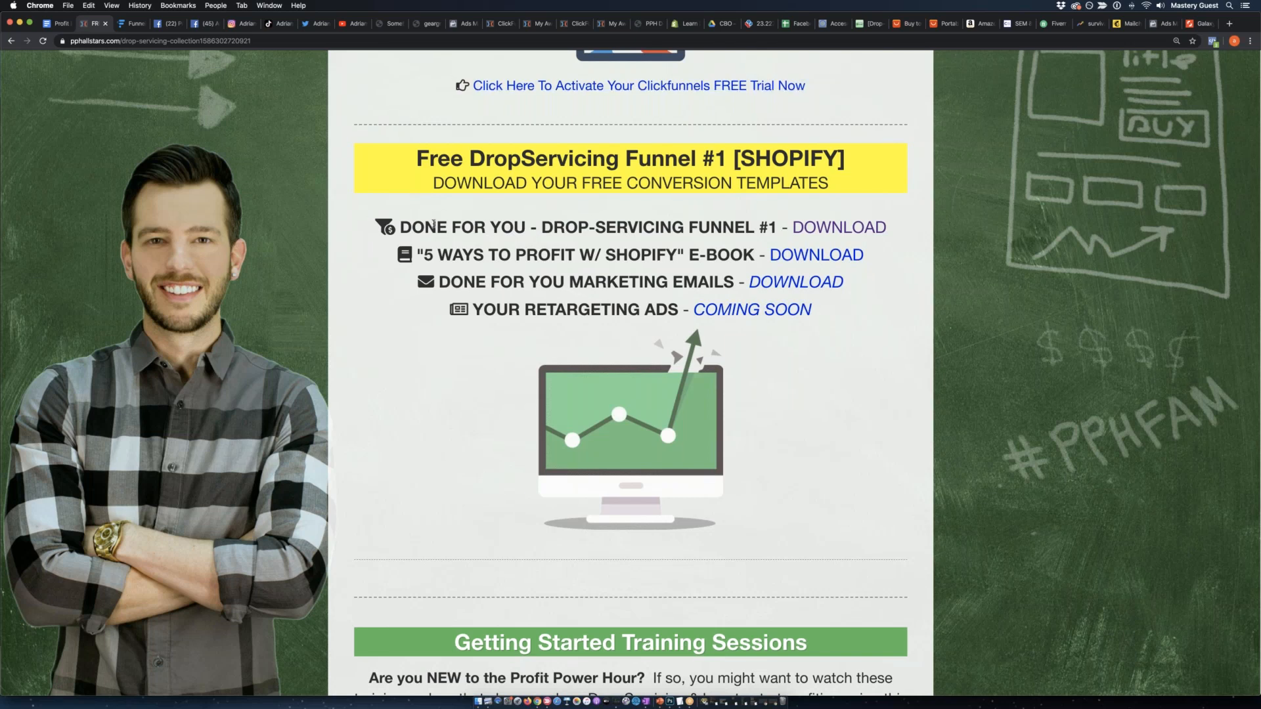
{"action": "left_click_drag", "start_coordinate": [436, 227], "coordinate": [780, 224]}
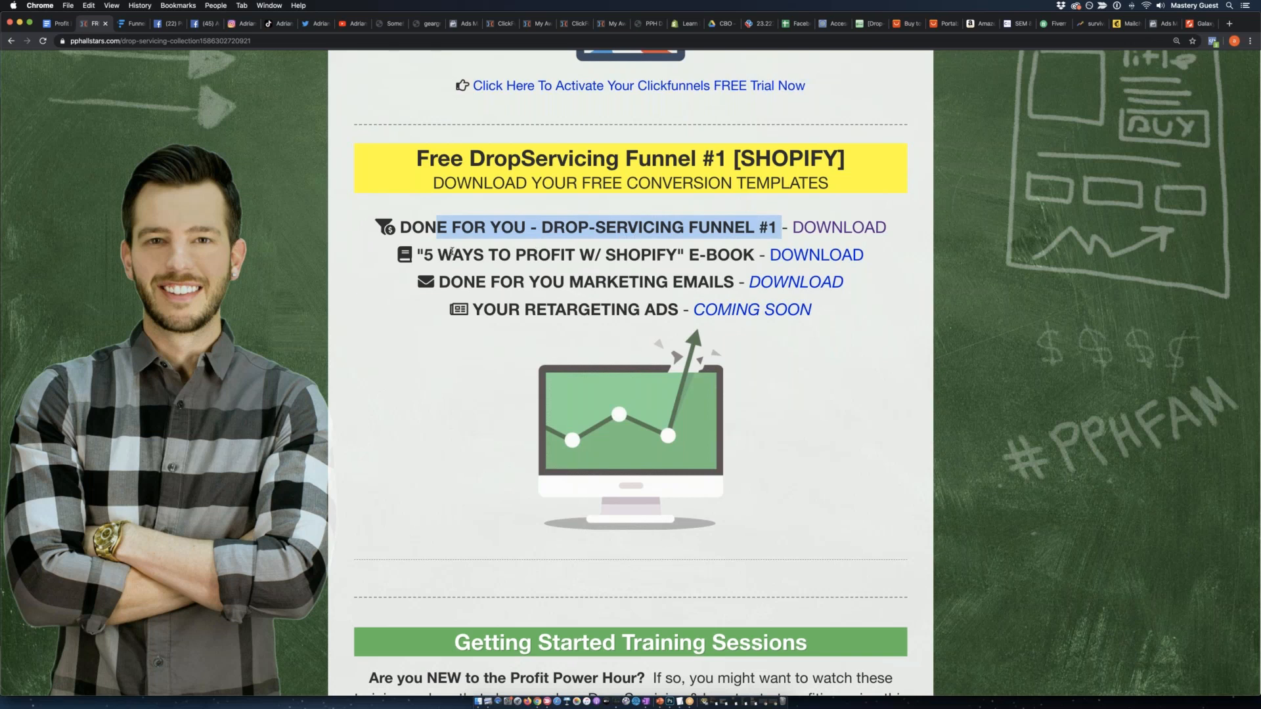
{"action": "left_click", "coordinate": [653, 250]}
{"action": "left_click_drag", "start_coordinate": [681, 248], "coordinate": [685, 274]}
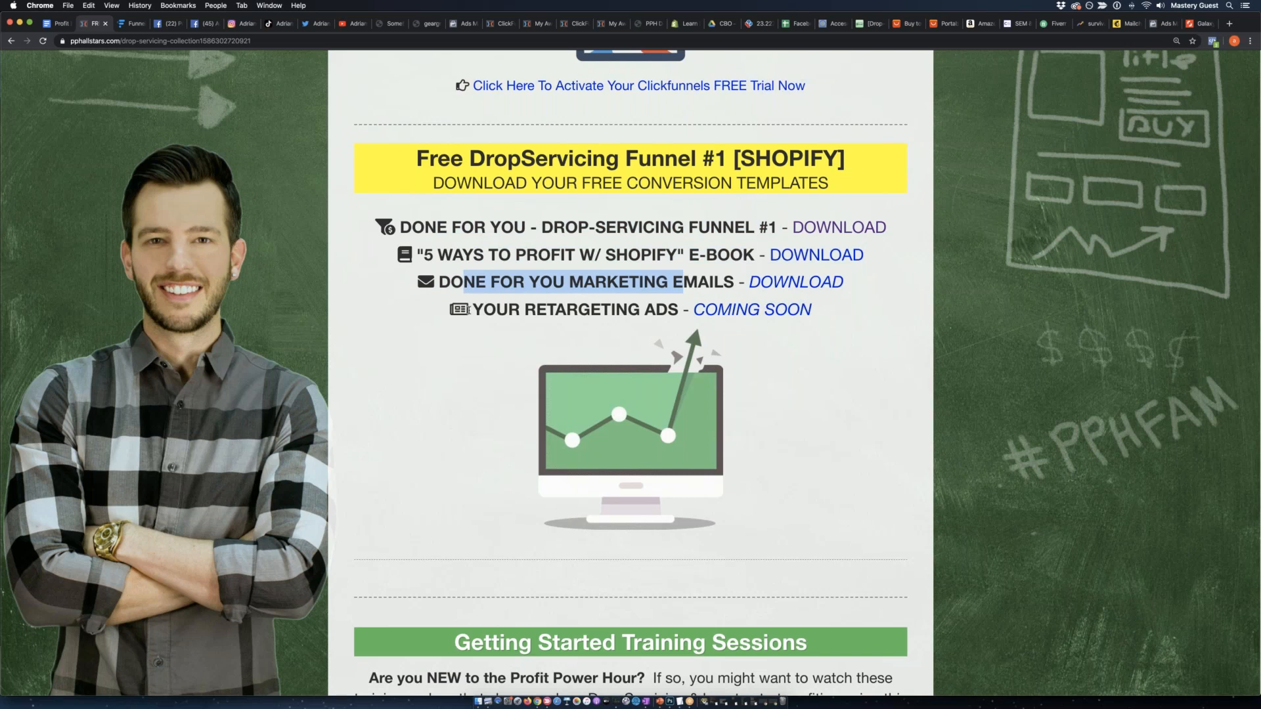
{"action": "left_click_drag", "start_coordinate": [468, 310], "coordinate": [668, 302]}
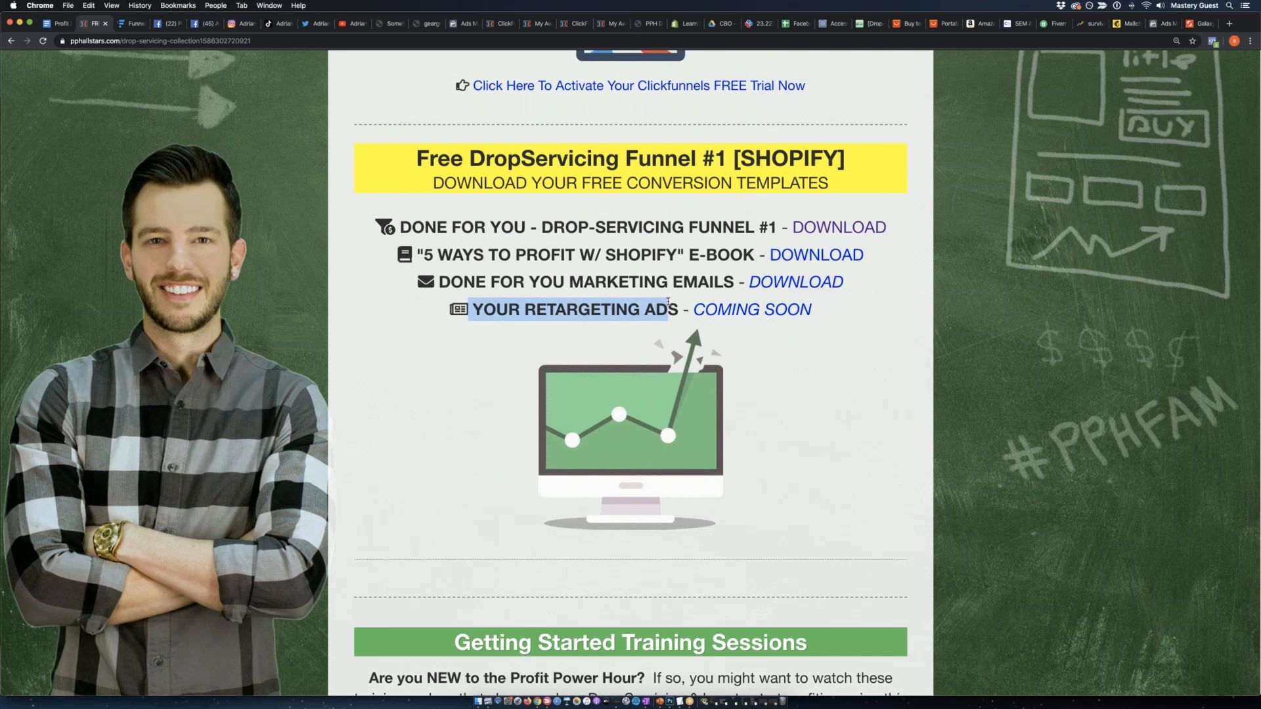
{"action": "left_click", "coordinate": [412, 340]}
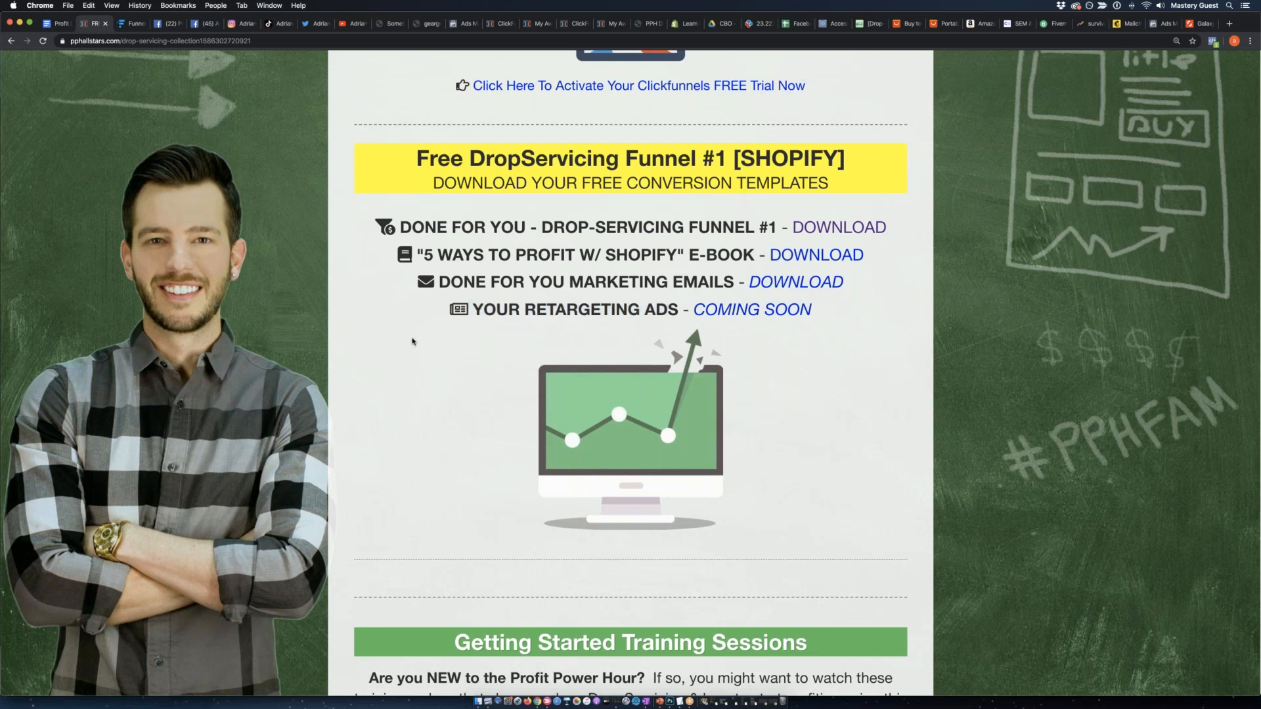
View the start of the free funnels page, and highlight all four entries under Free DropServicing Funnel #1 [SHOPIFY].
{"action": "scroll", "coordinate": [412, 341], "scroll_direction": "up", "scroll_amount": 4}
{"action": "scroll", "coordinate": [1014, 396], "scroll_direction": "up", "scroll_amount": 7}
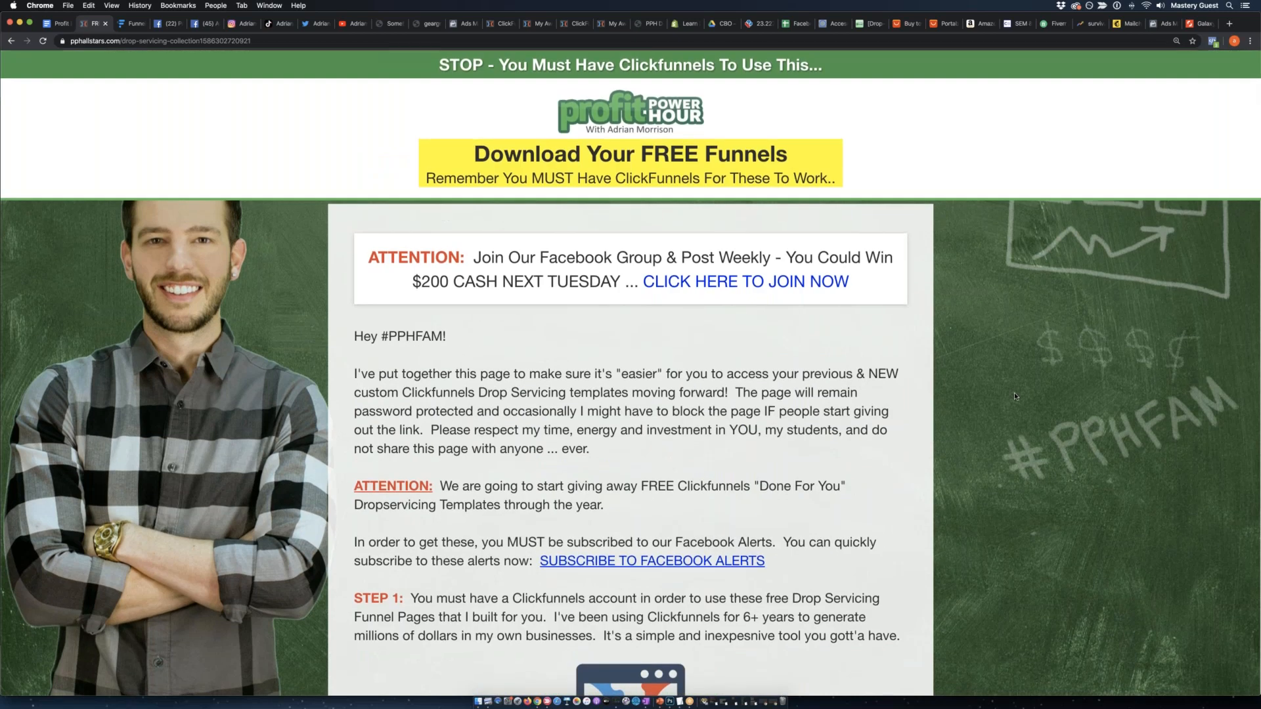
{"action": "scroll", "coordinate": [1017, 396], "scroll_direction": "down", "scroll_amount": 10}
{"action": "left_click_drag", "start_coordinate": [365, 172], "coordinate": [859, 261]}
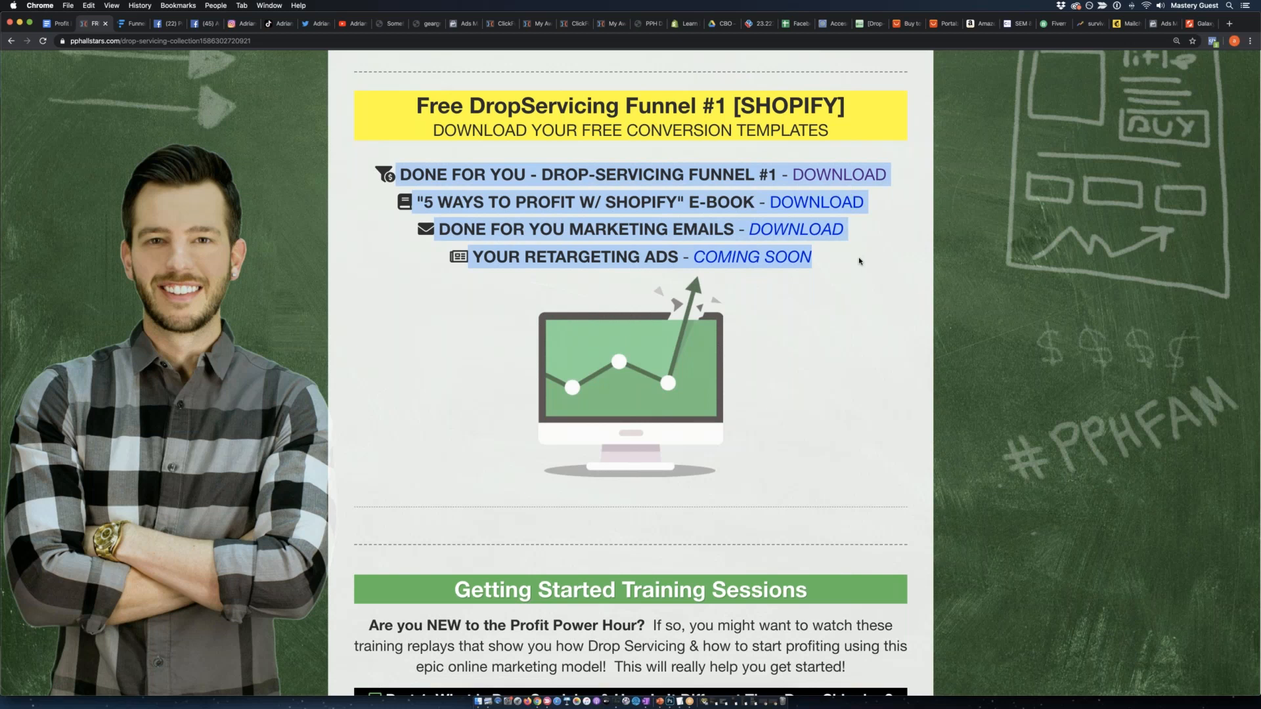
Look through the Getting Started Training Sessions videos on the free funnels page and return to the page's beginning.
{"action": "scroll", "coordinate": [901, 270], "scroll_direction": "down", "scroll_amount": 12}
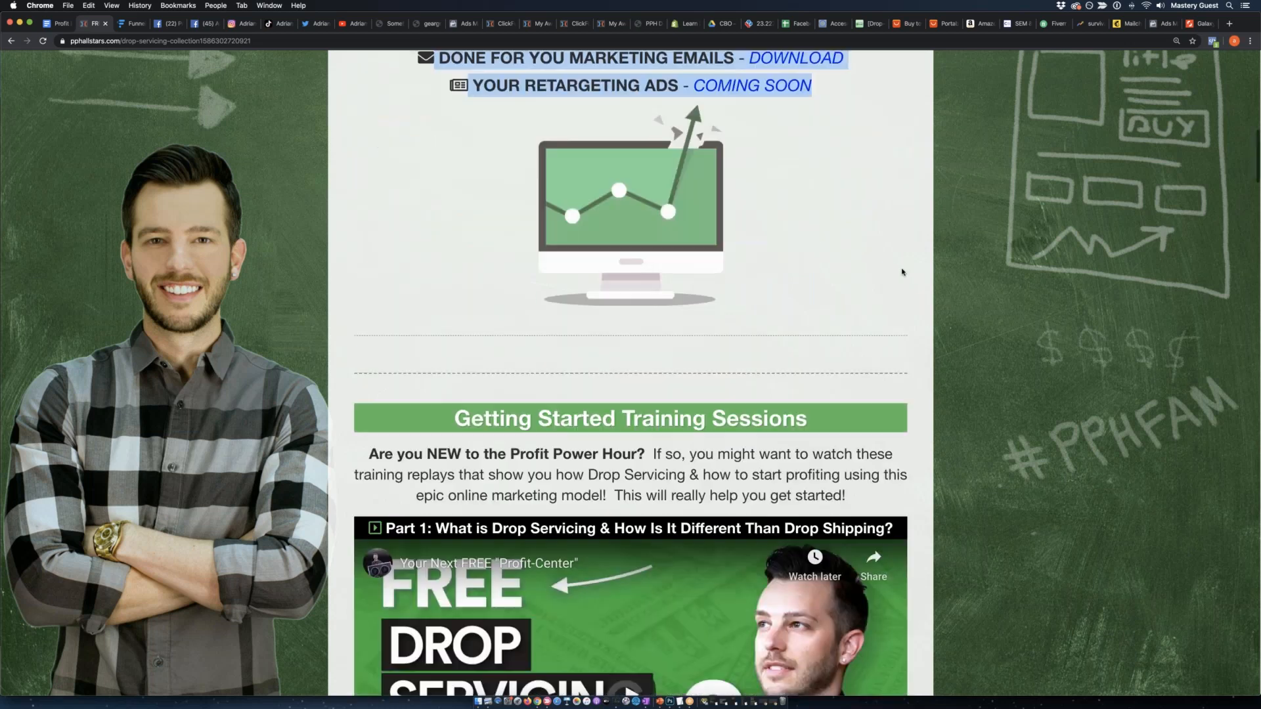
{"action": "scroll", "coordinate": [930, 281], "scroll_direction": "down", "scroll_amount": 15}
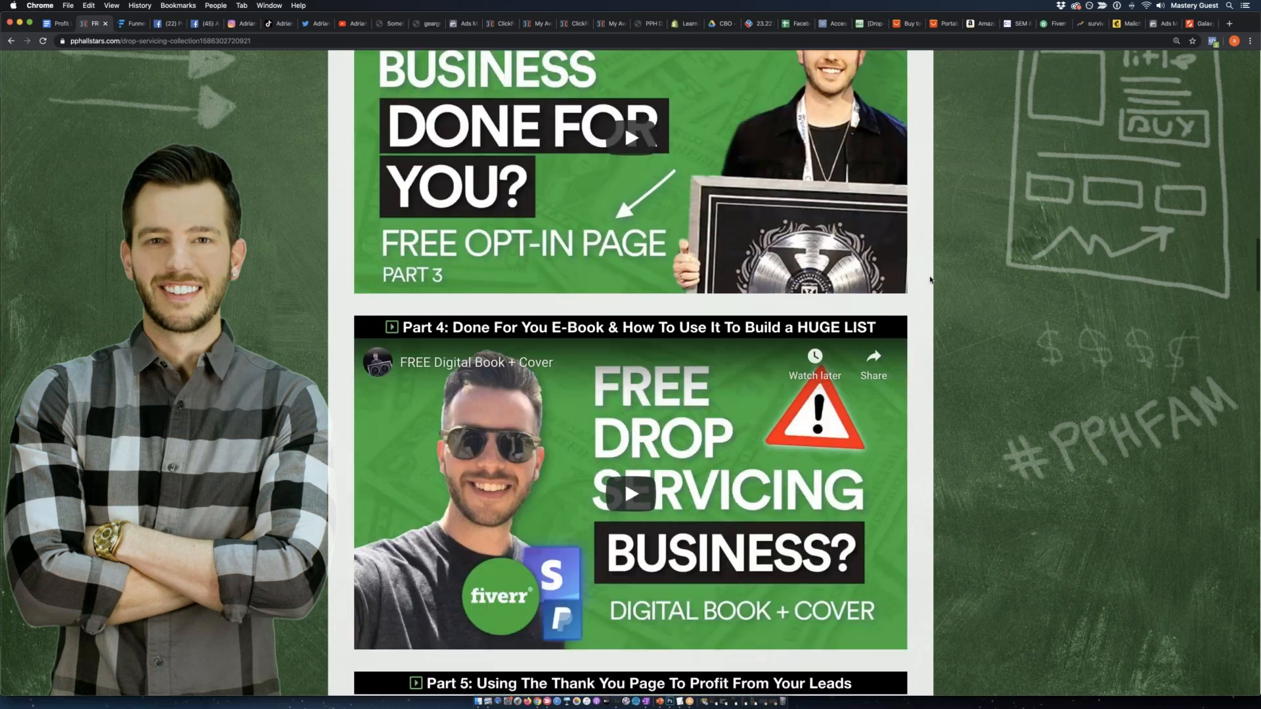
{"action": "scroll", "coordinate": [930, 281], "scroll_direction": "down", "scroll_amount": 15}
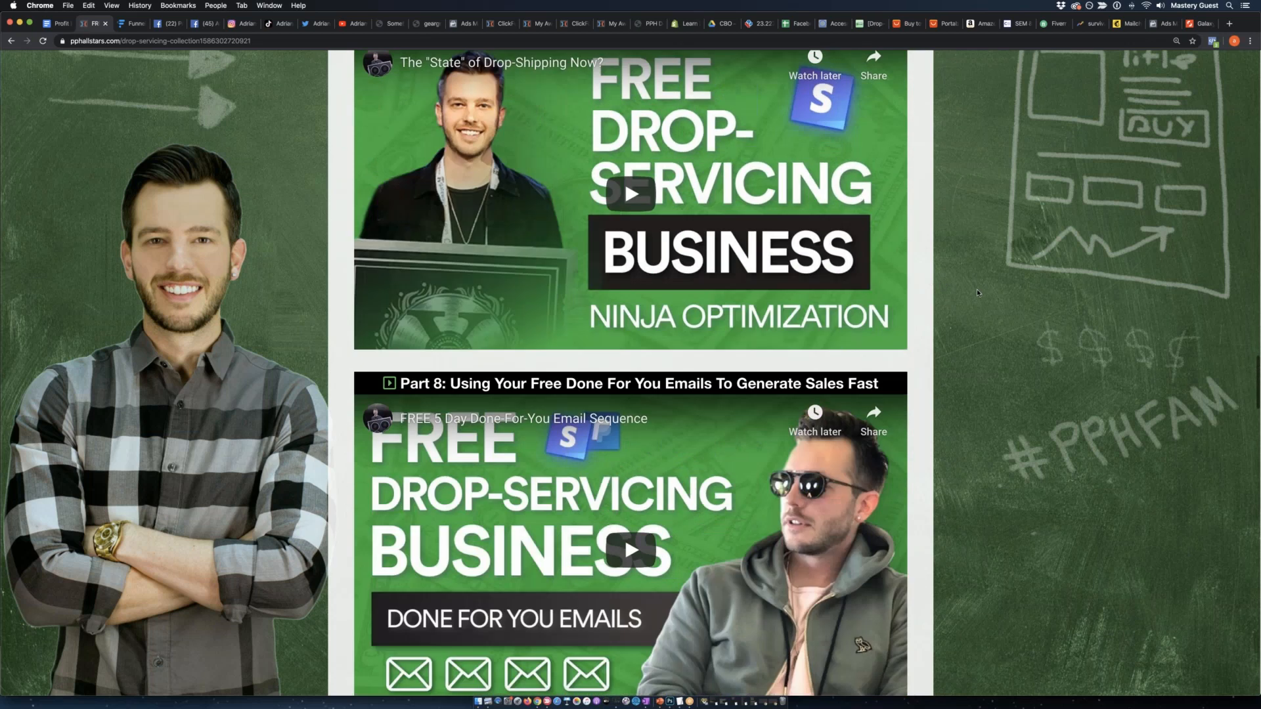
{"action": "scroll", "coordinate": [992, 283], "scroll_direction": "down", "scroll_amount": 1}
{"action": "scroll", "coordinate": [974, 281], "scroll_direction": "up", "scroll_amount": 20}
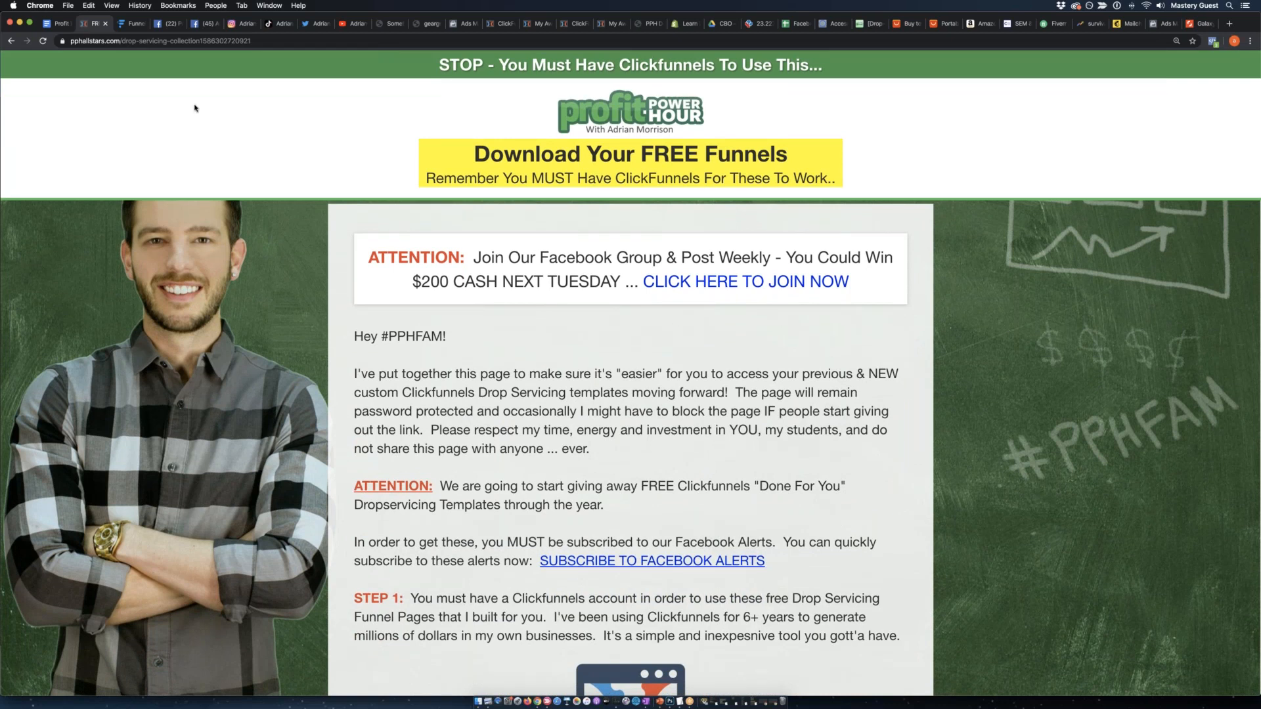
View the DropServicing funnel in ClickFunnels, then submit the free report form on the live first opt-in page with the prefilled details.
{"action": "left_click", "coordinate": [502, 23]}
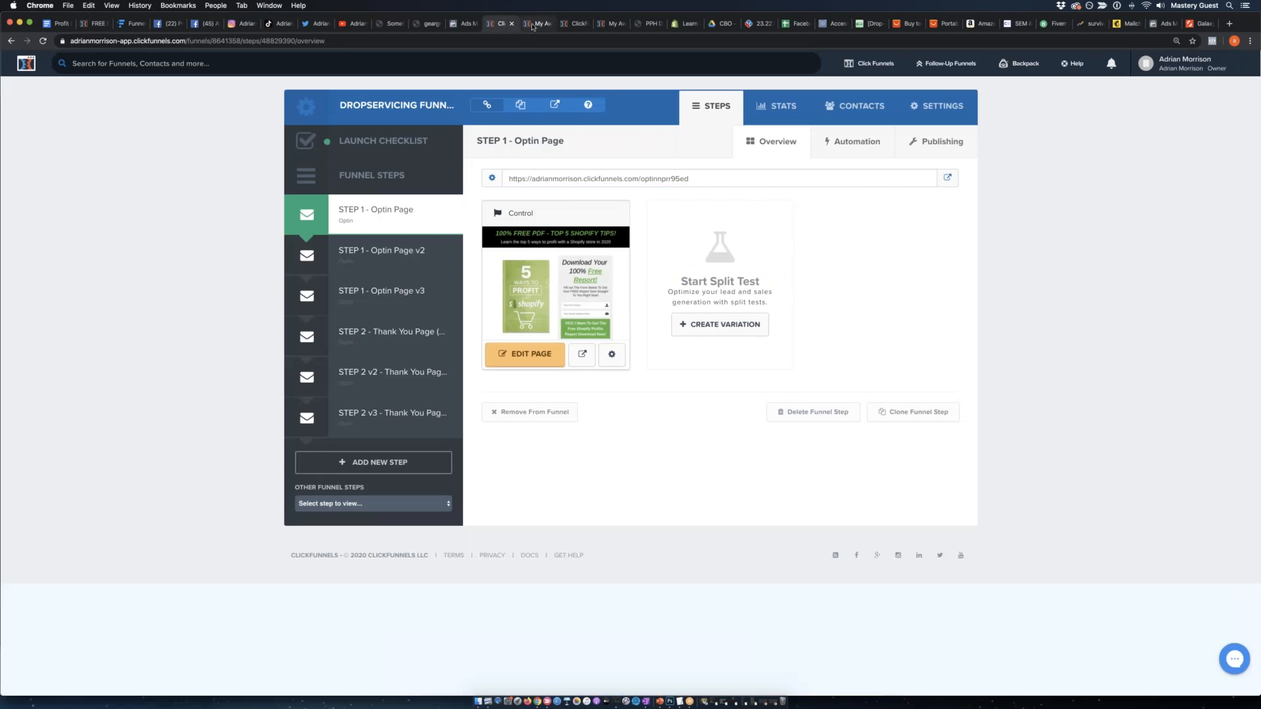
{"action": "left_click", "coordinate": [533, 25]}
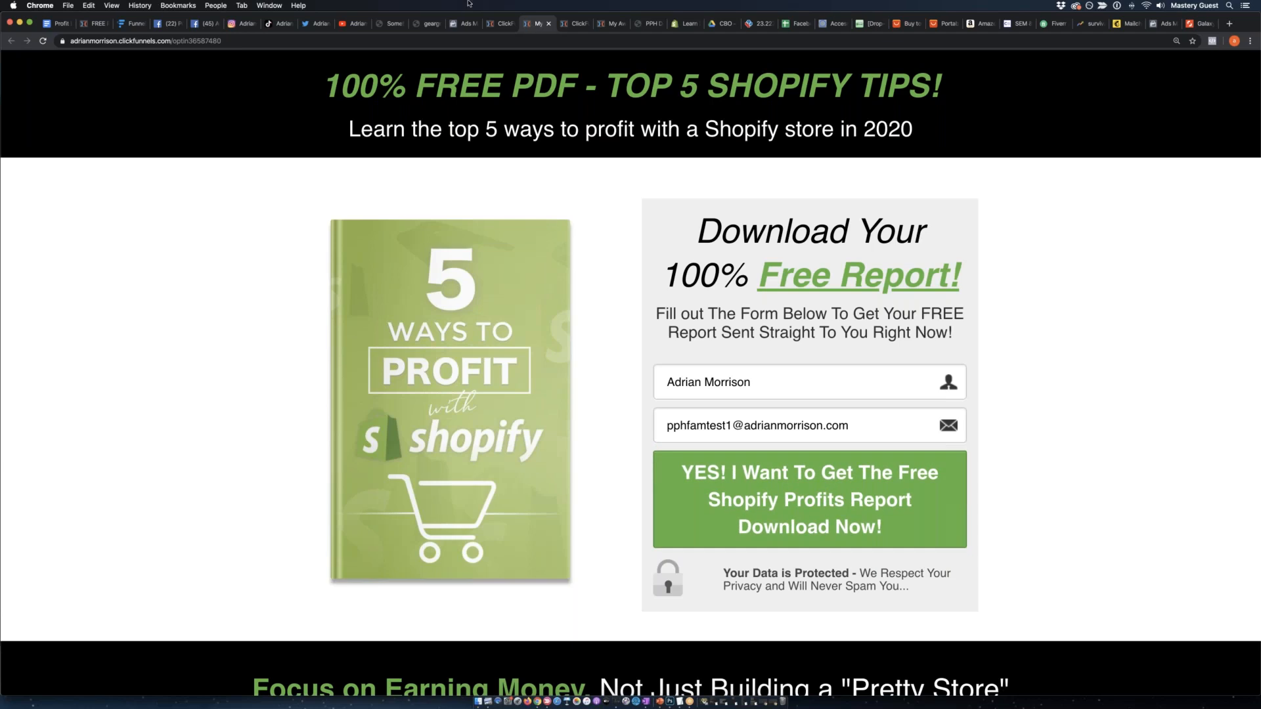
{"action": "left_click", "coordinate": [429, 300]}
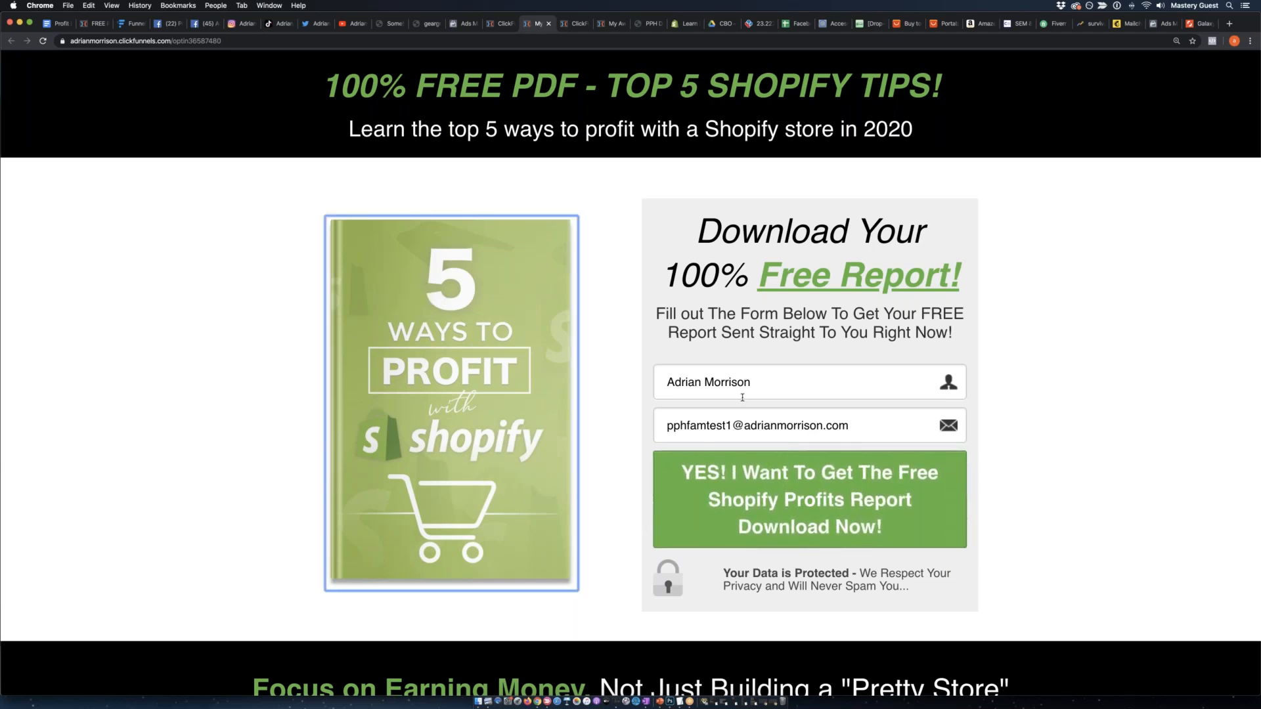
{"action": "left_click", "coordinate": [755, 493]}
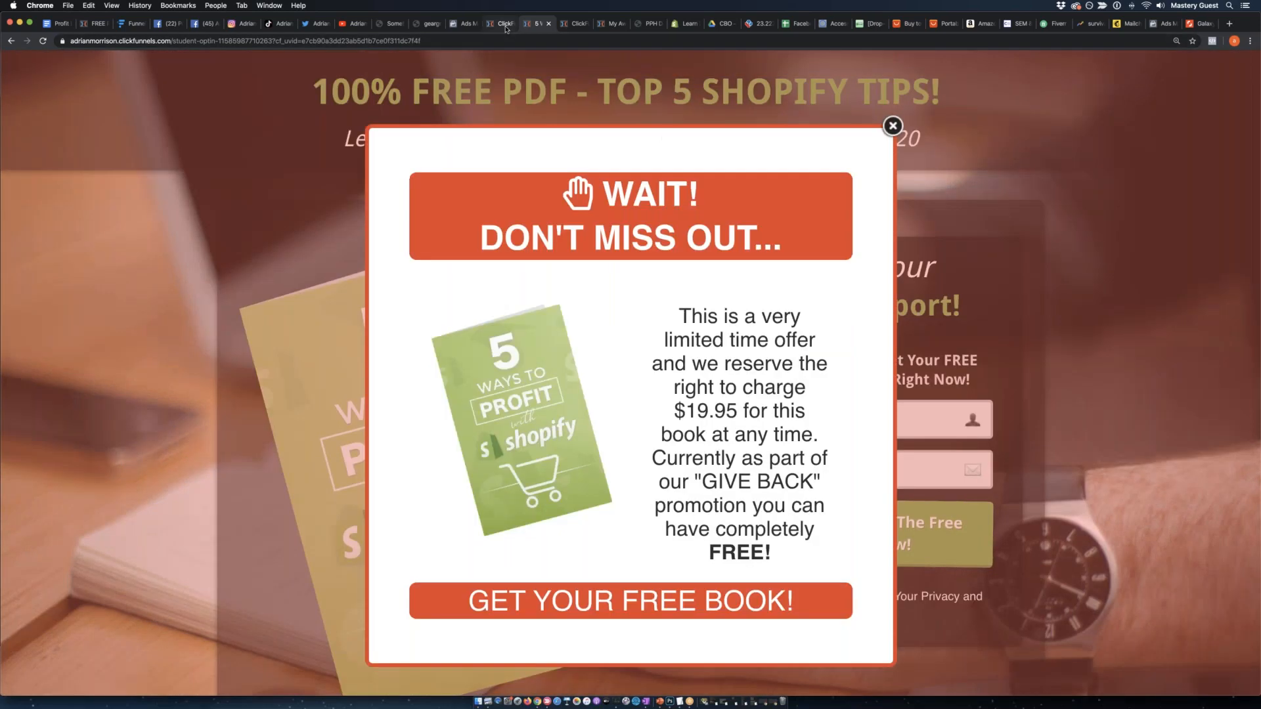
Return to the funnel's steps and preview the live page of STEP 1 - Optin Page v3.
{"action": "left_click", "coordinate": [503, 23]}
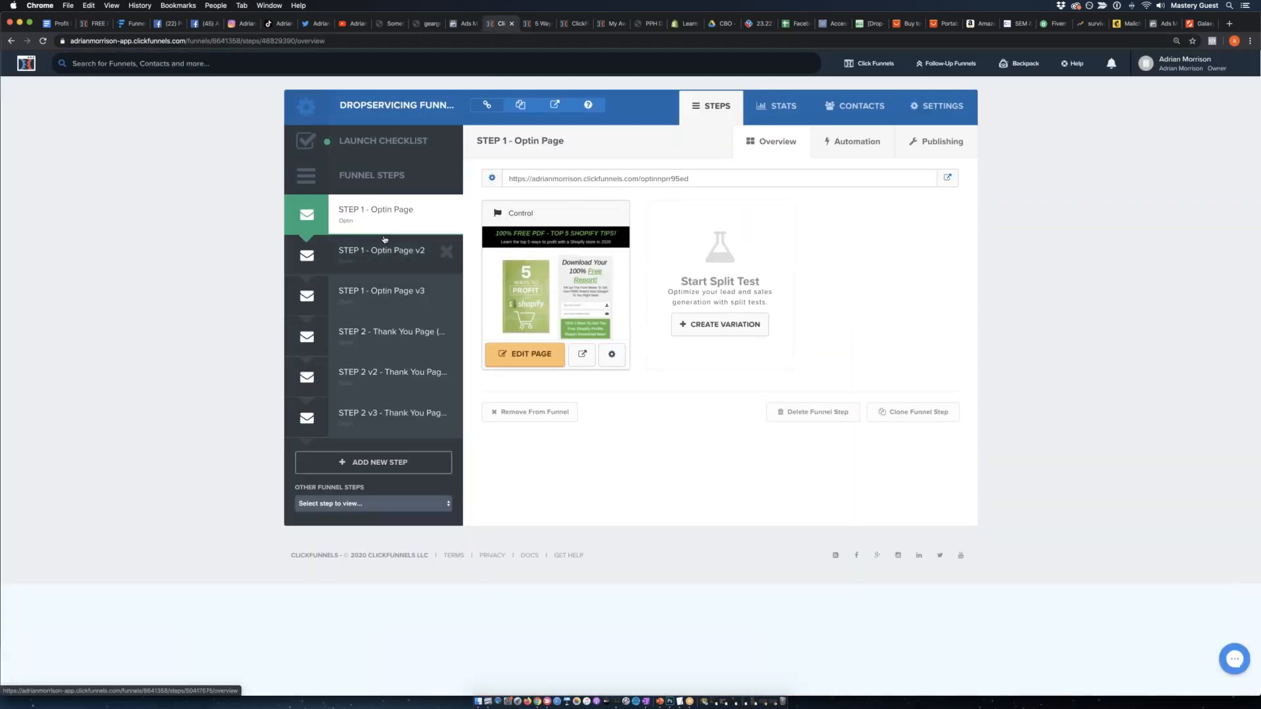
{"action": "left_click", "coordinate": [360, 258]}
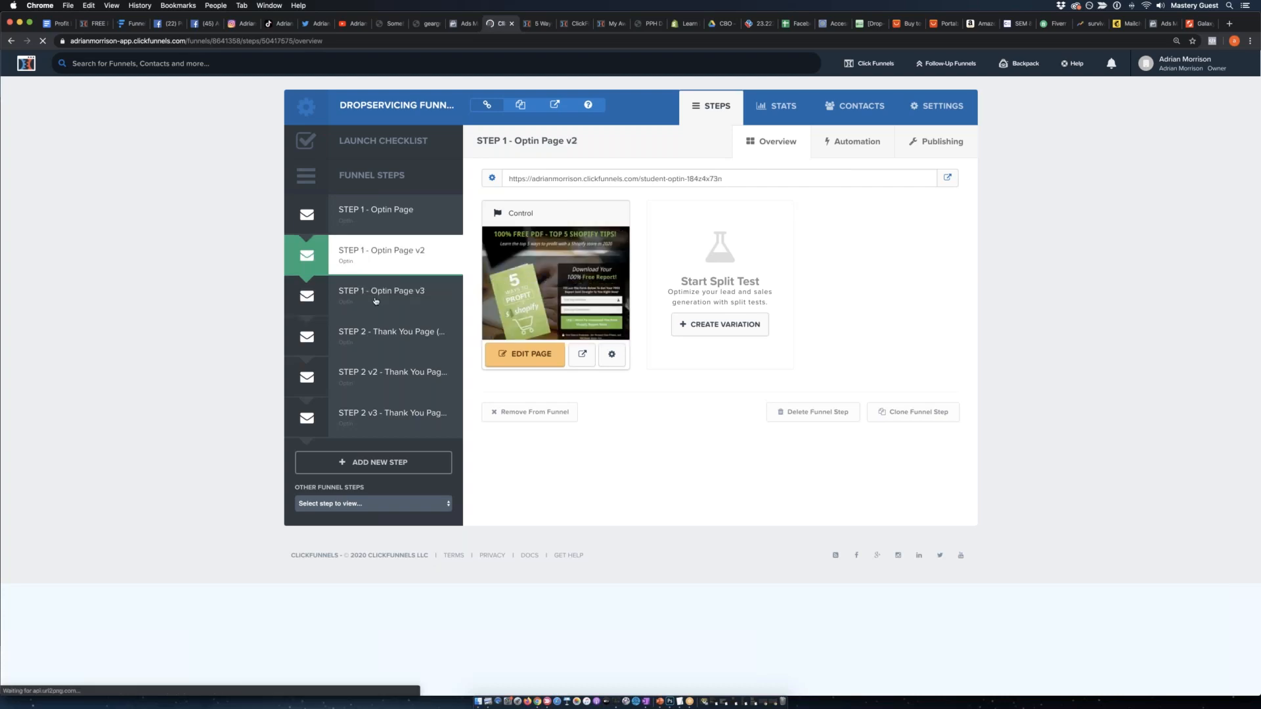
{"action": "left_click", "coordinate": [948, 178]}
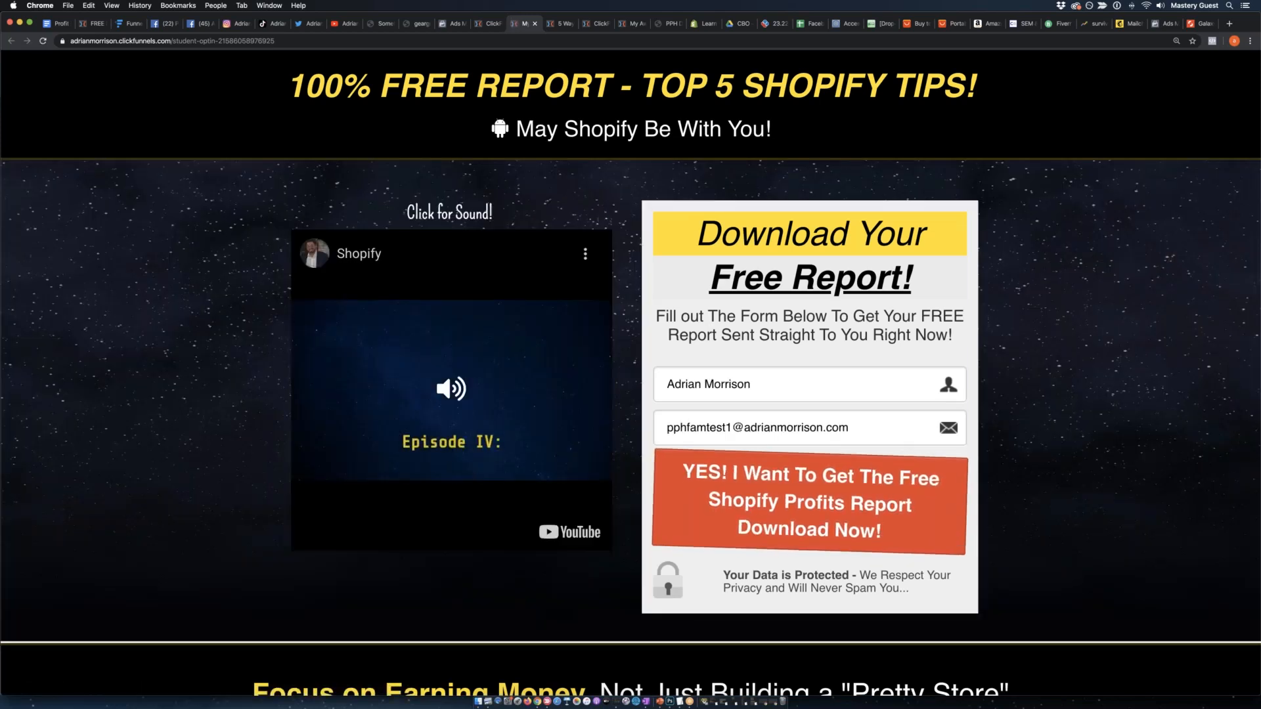
Close the opt-in preview and open the live page of the STEP 2 v3 thank-you page from the funnel steps.
{"action": "left_click", "coordinate": [536, 23]}
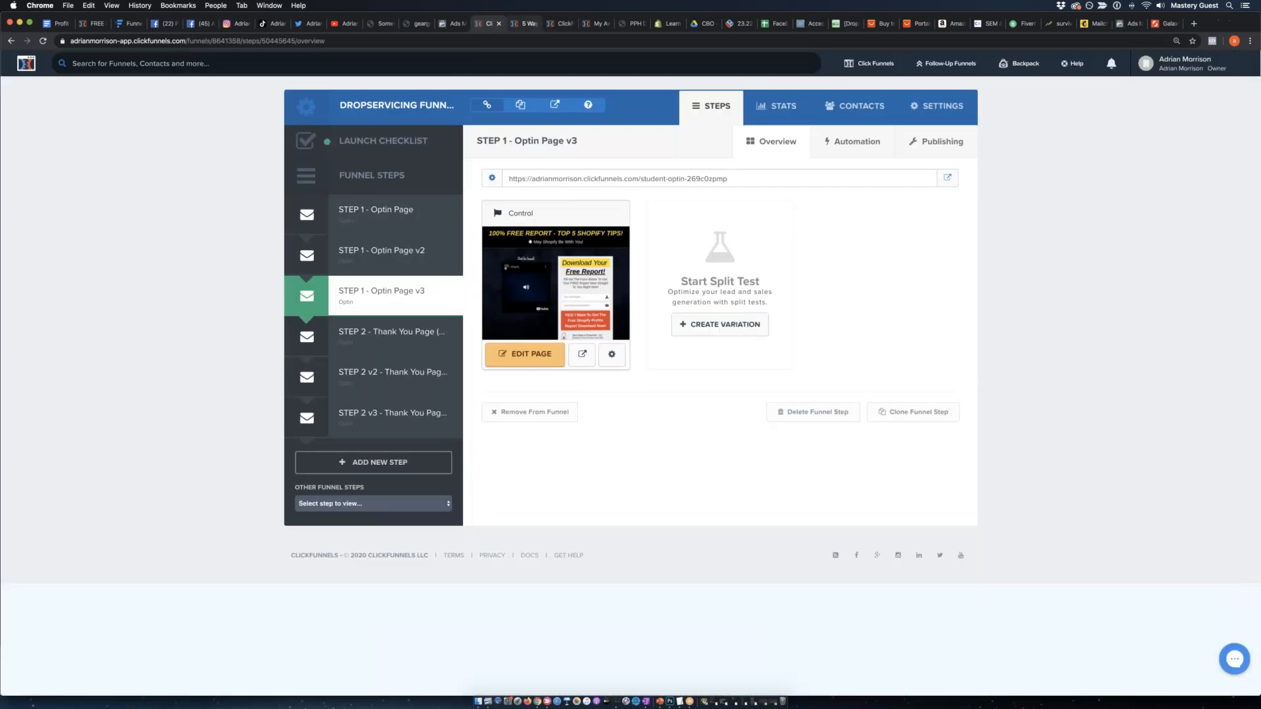
{"action": "left_click", "coordinate": [384, 345]}
{"action": "left_click", "coordinate": [388, 416]}
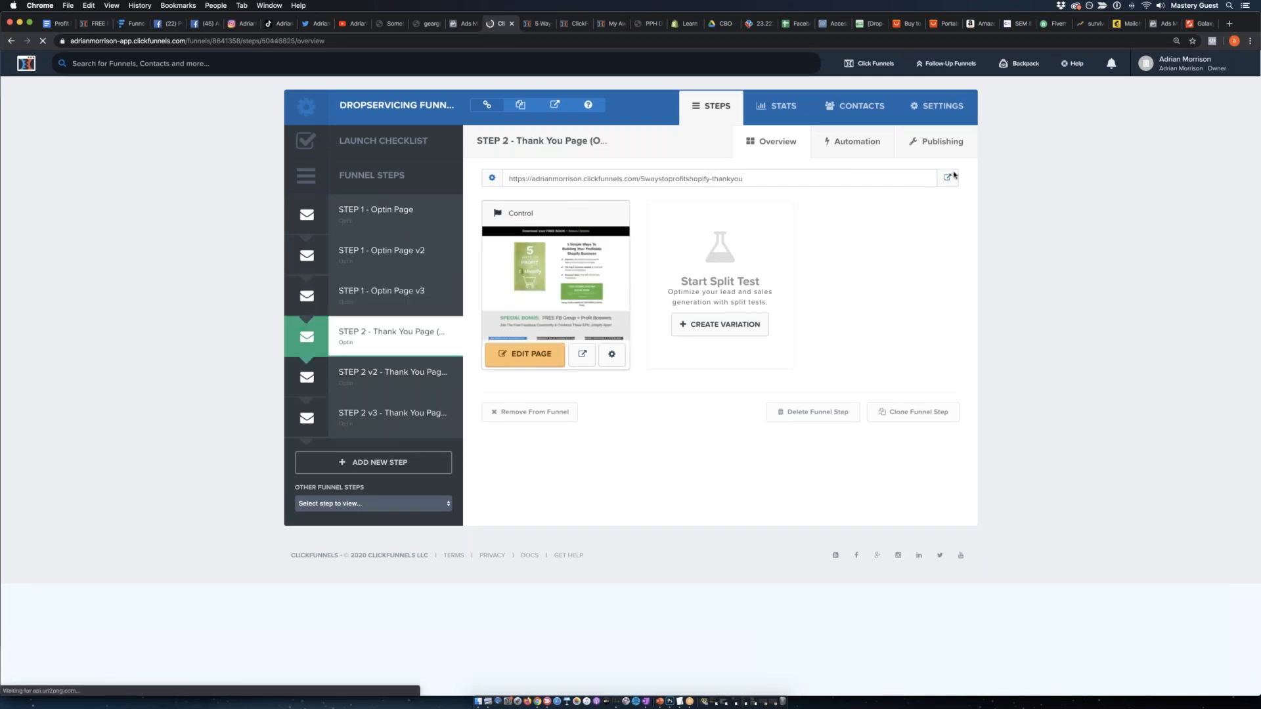
{"action": "left_click", "coordinate": [947, 178]}
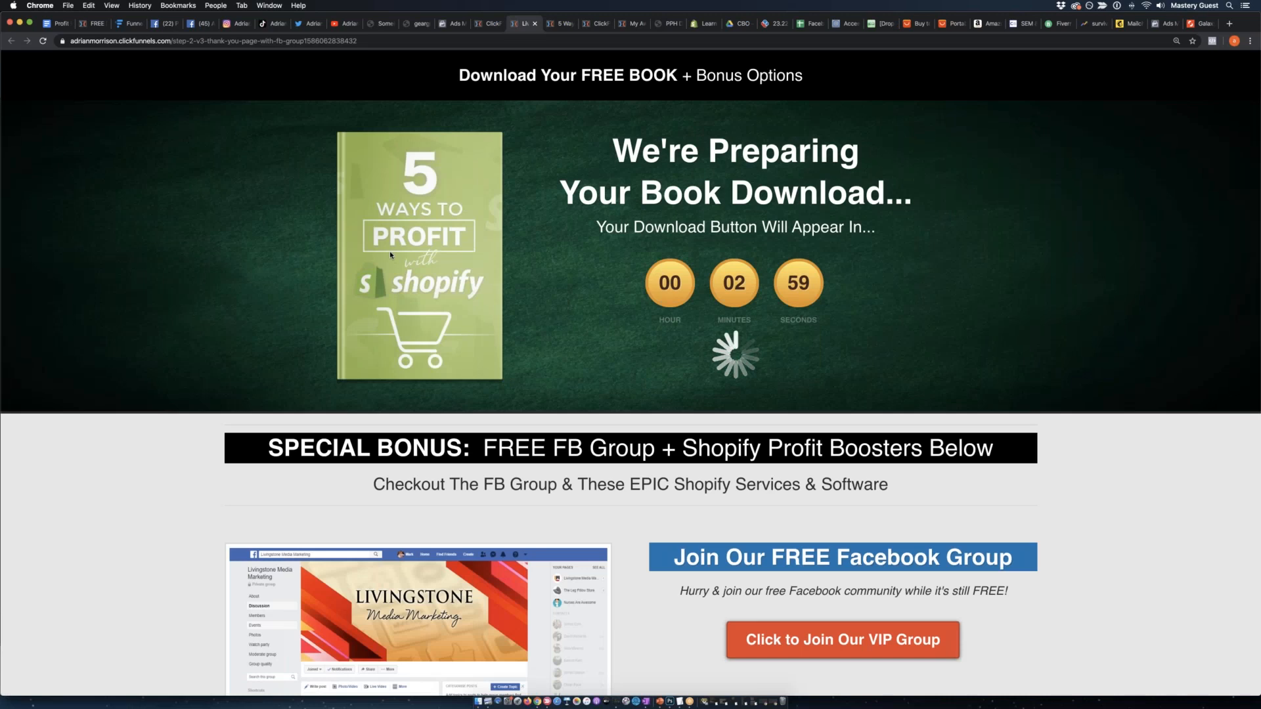
Look over the thank-you page's bonus offers, then open the 2020 Training replays on the Profit Power Hour site.
{"action": "scroll", "coordinate": [390, 254], "scroll_direction": "down", "scroll_amount": 6}
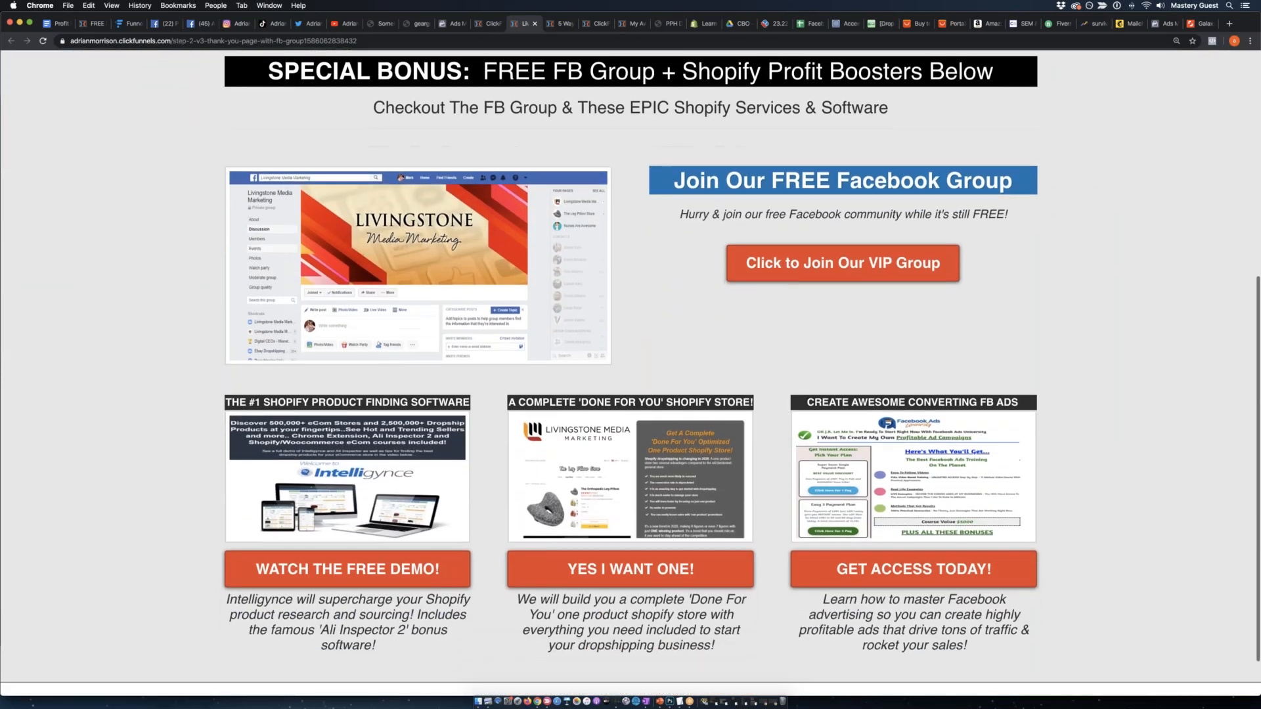
{"action": "scroll", "coordinate": [631, 366], "scroll_direction": "up", "scroll_amount": 6}
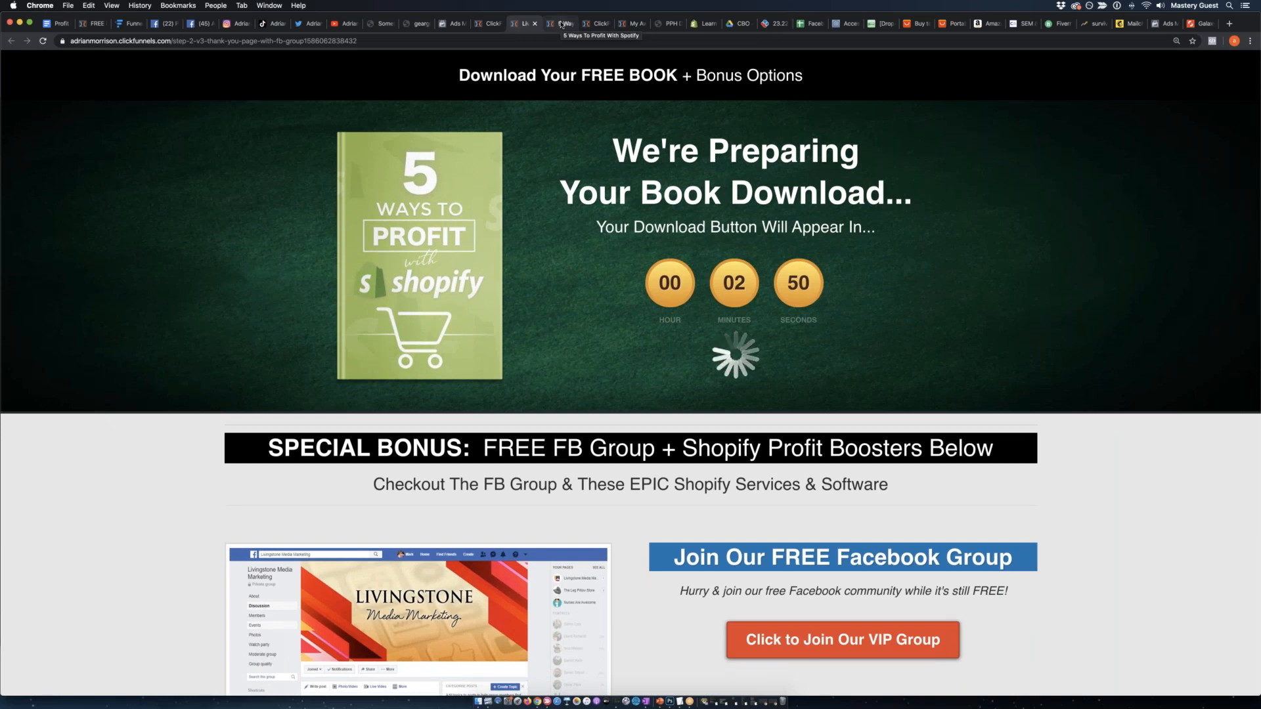
{"action": "left_click", "coordinate": [887, 24]}
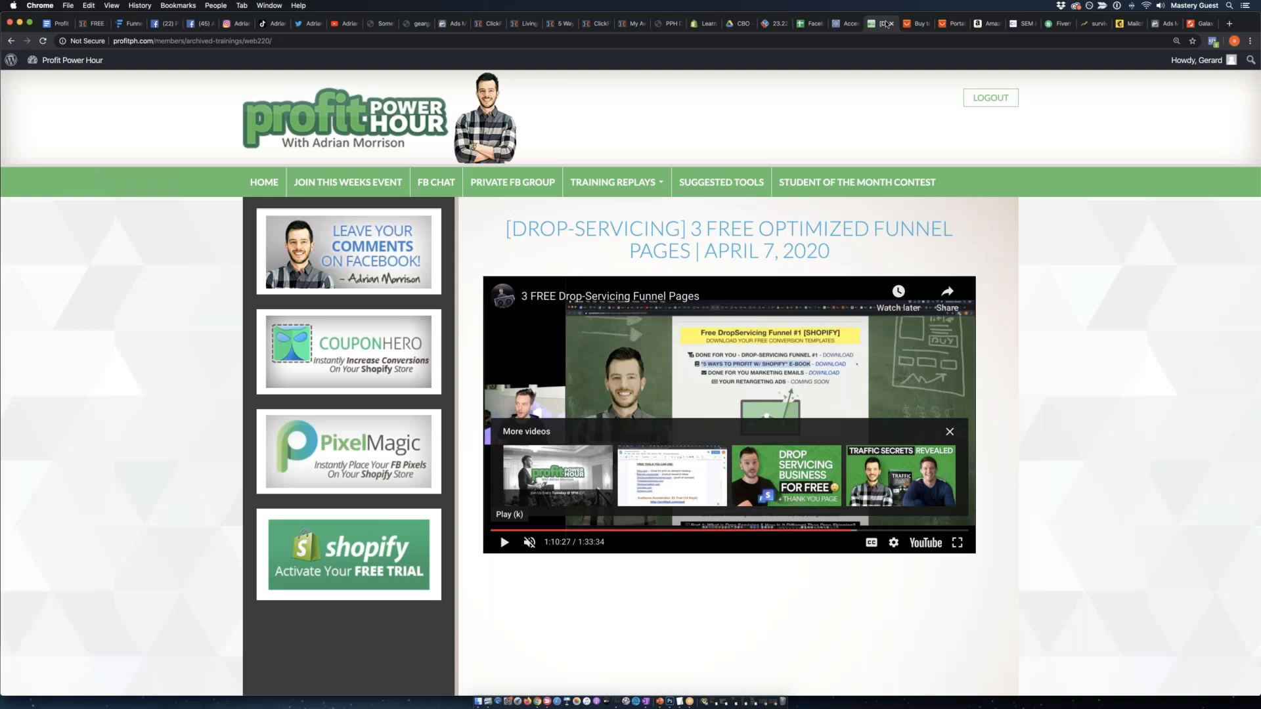
{"action": "mouse_move", "coordinate": [607, 179]}
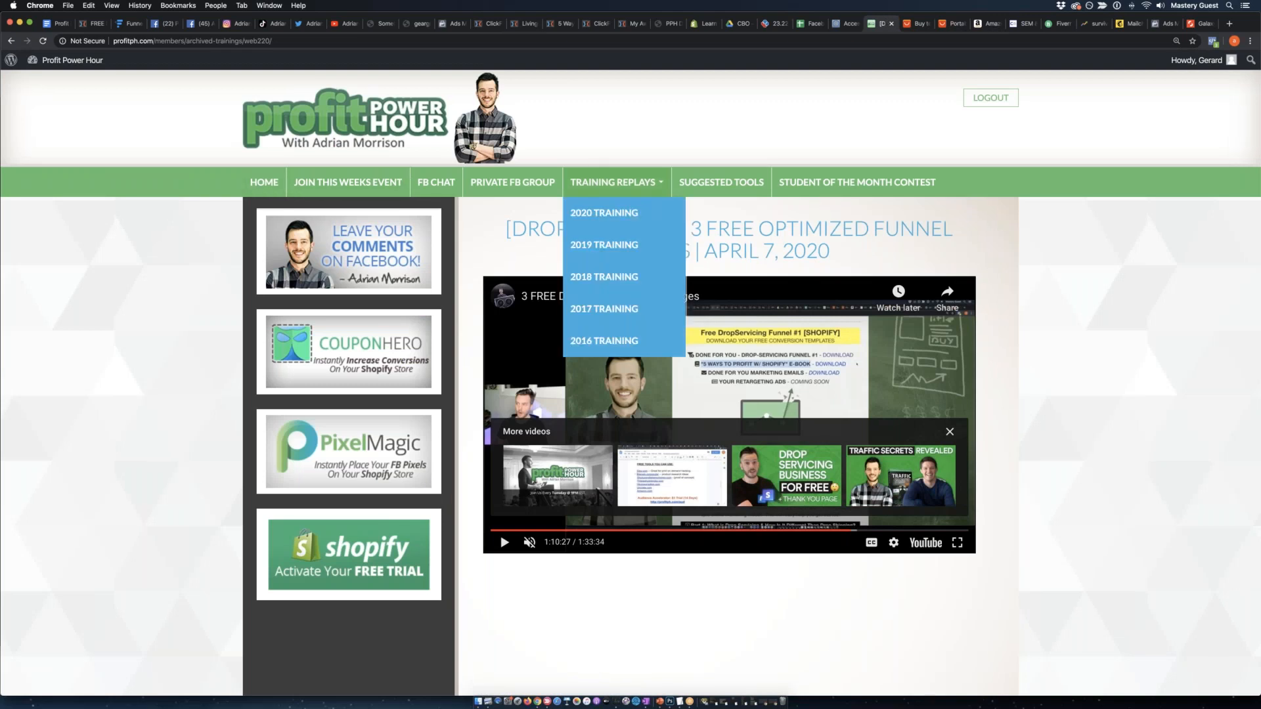
{"action": "left_click", "coordinate": [617, 214]}
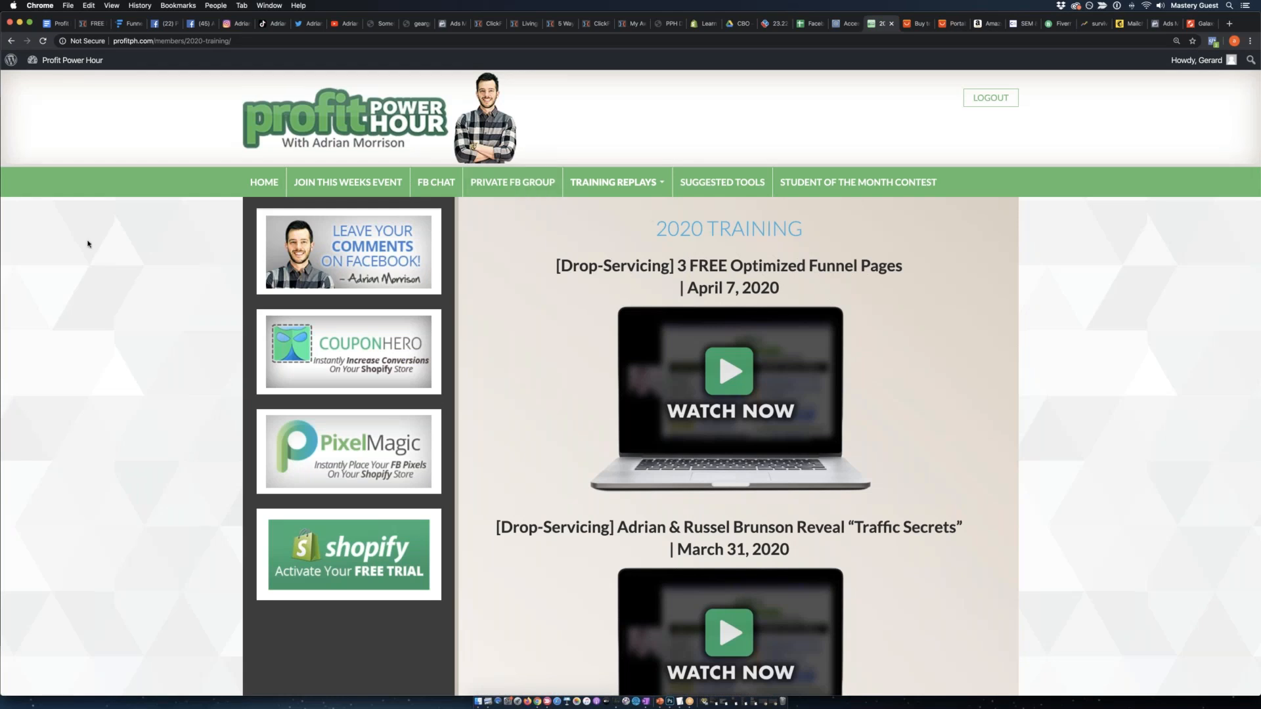
Show the Profit Power Hour announcement document, then return to the DropServicing funnel in ClickFunnels and view STEP 1 - Optin Page.
{"action": "left_click", "coordinate": [60, 26]}
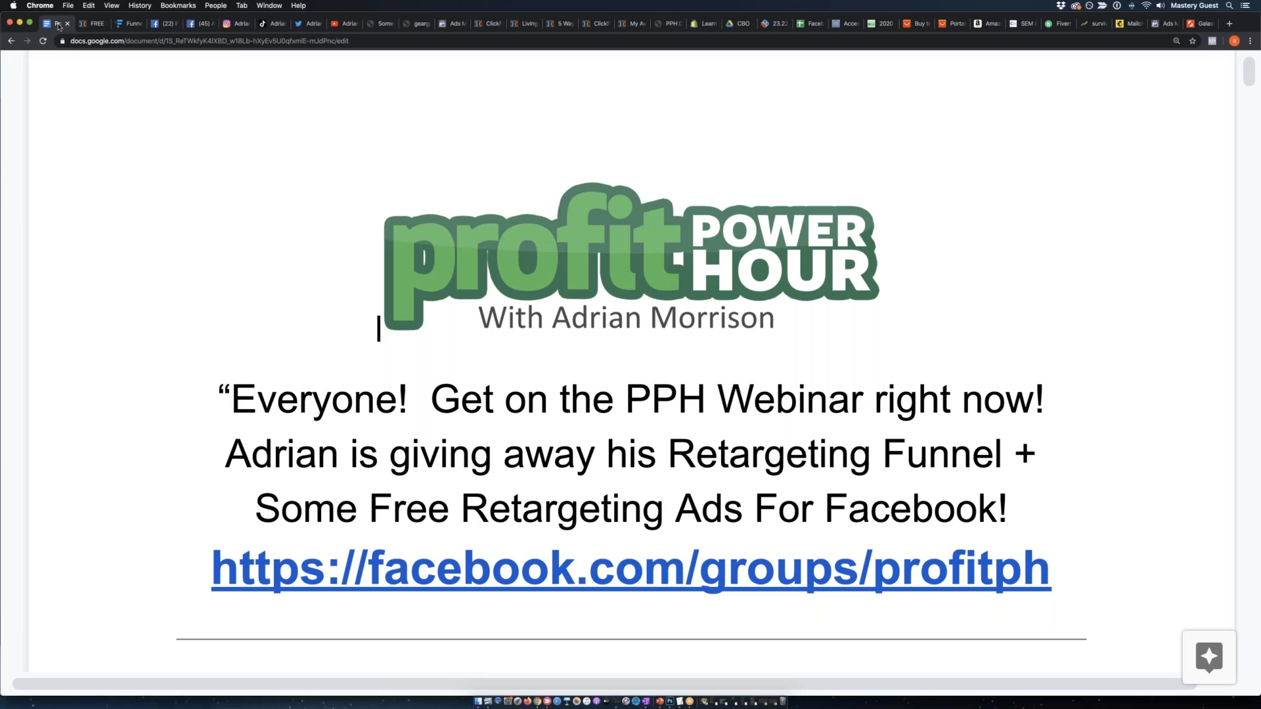
{"action": "left_click", "coordinate": [523, 25]}
{"action": "left_click", "coordinate": [488, 23]}
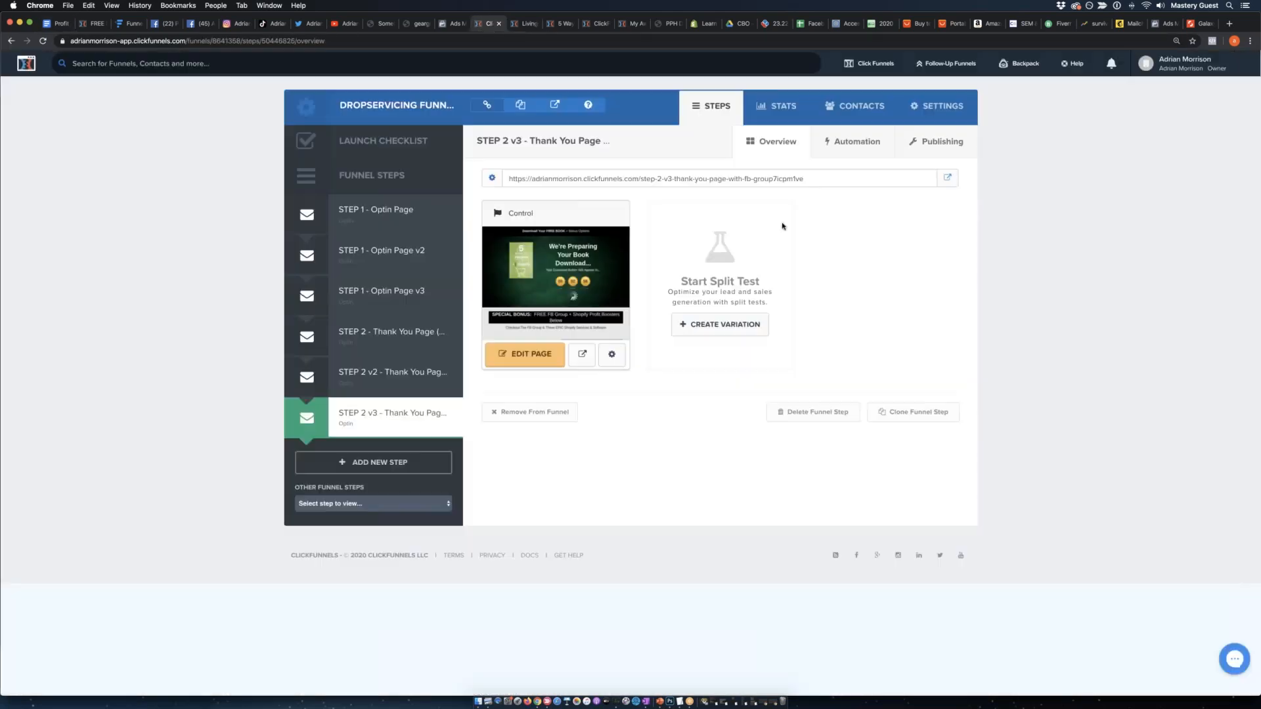
{"action": "left_click", "coordinate": [397, 215]}
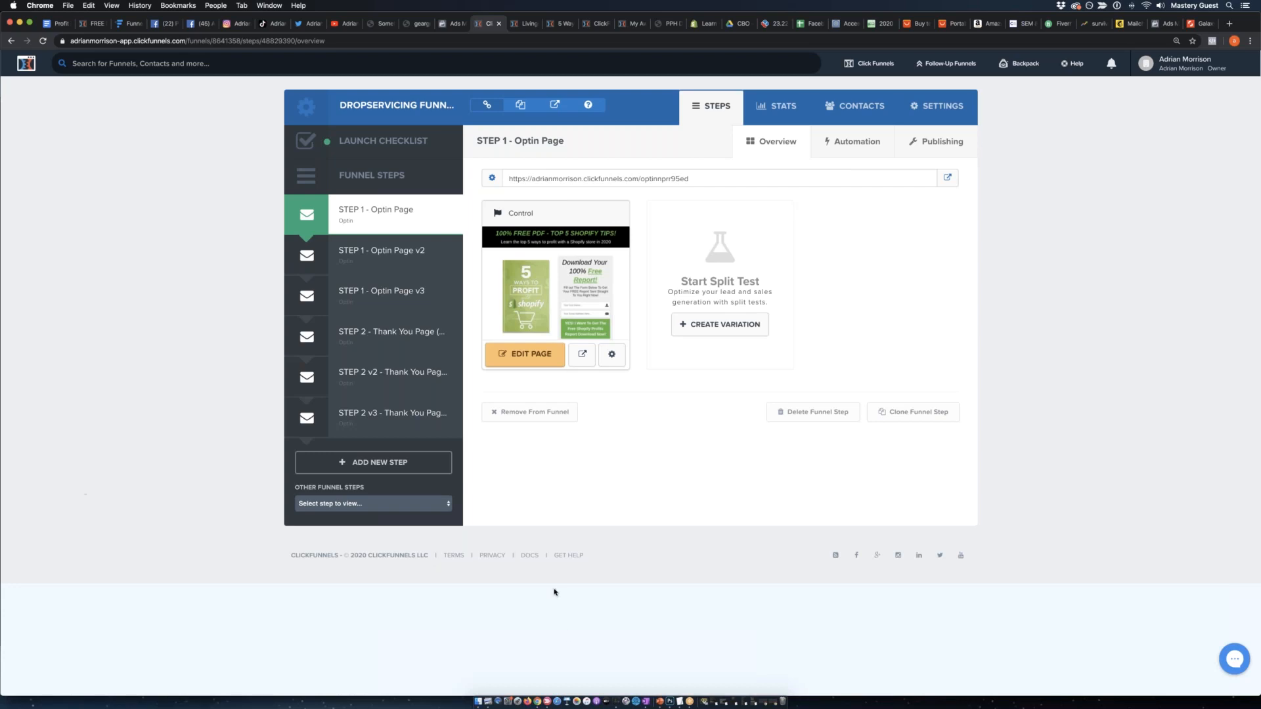
Switch to Skitch, take a screen snap of the CRM sales and leads statistics, and bring its window into view.
{"action": "left_click", "coordinate": [549, 701]}
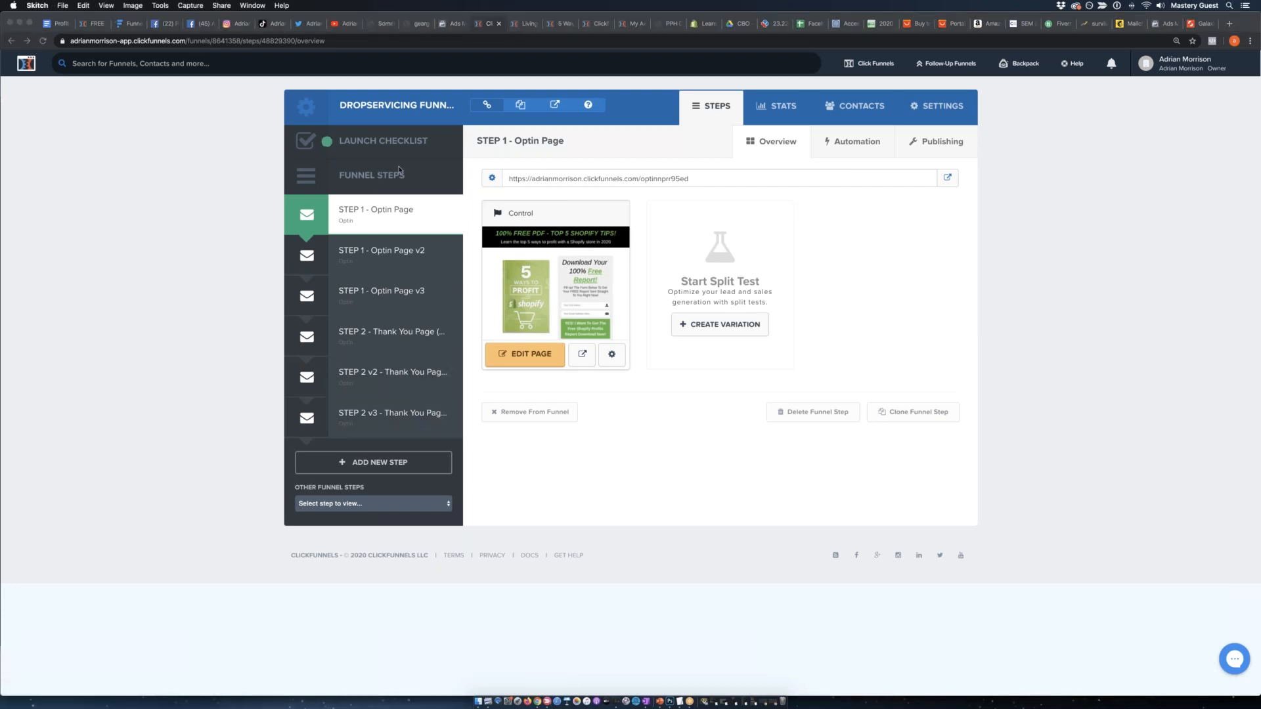
{"action": "left_click", "coordinate": [548, 701]}
{"action": "left_click", "coordinate": [88, 18]}
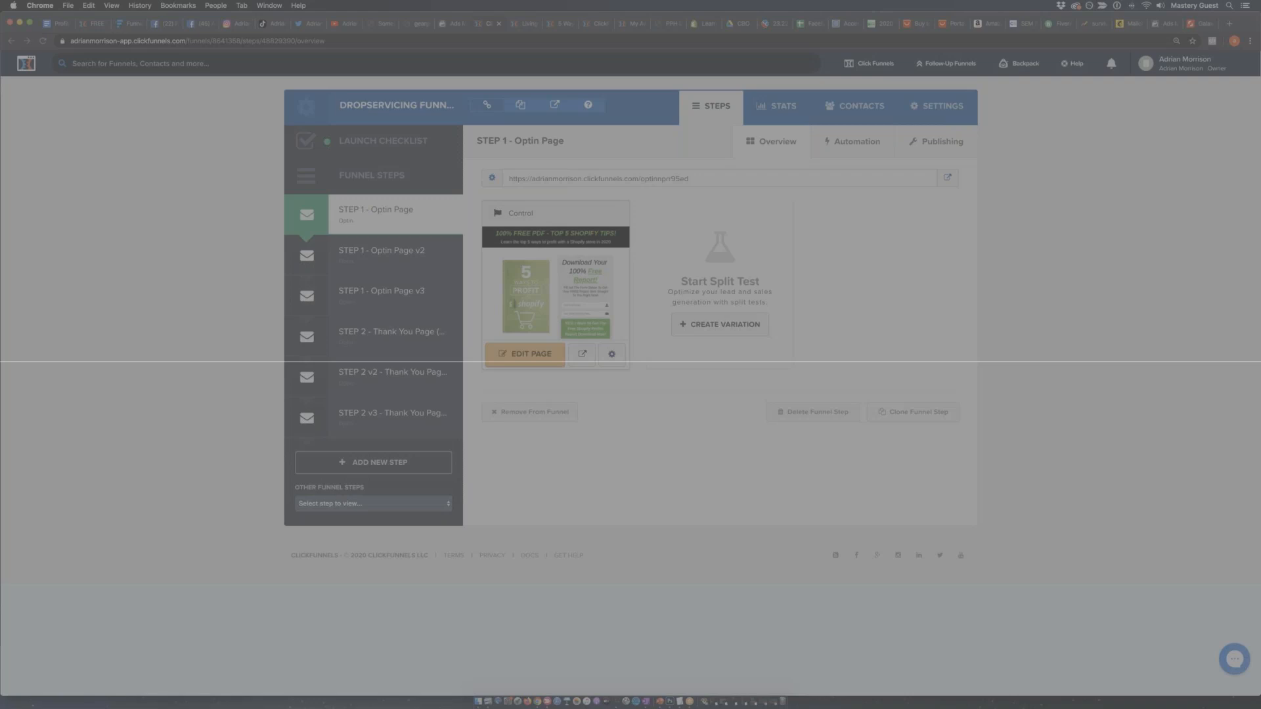
{"action": "key", "text": "Escape"}
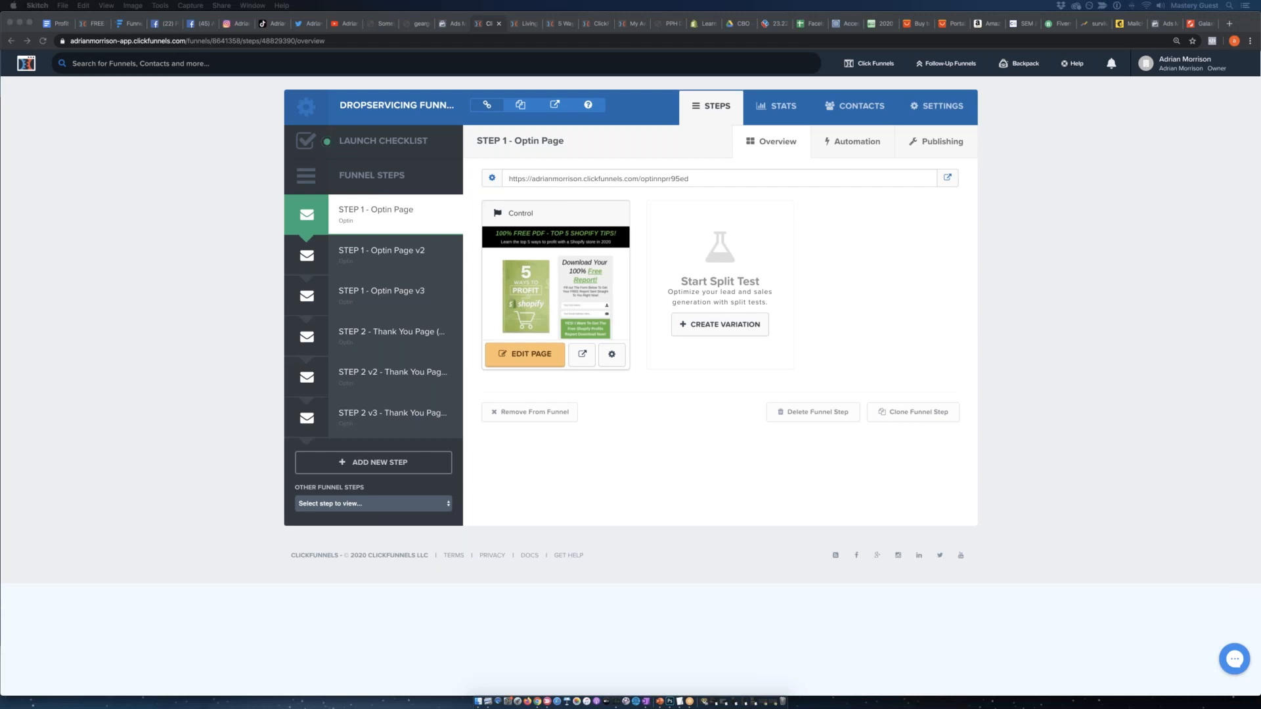
{"action": "left_click_drag", "start_coordinate": [0, 242], "coordinate": [502, 202]}
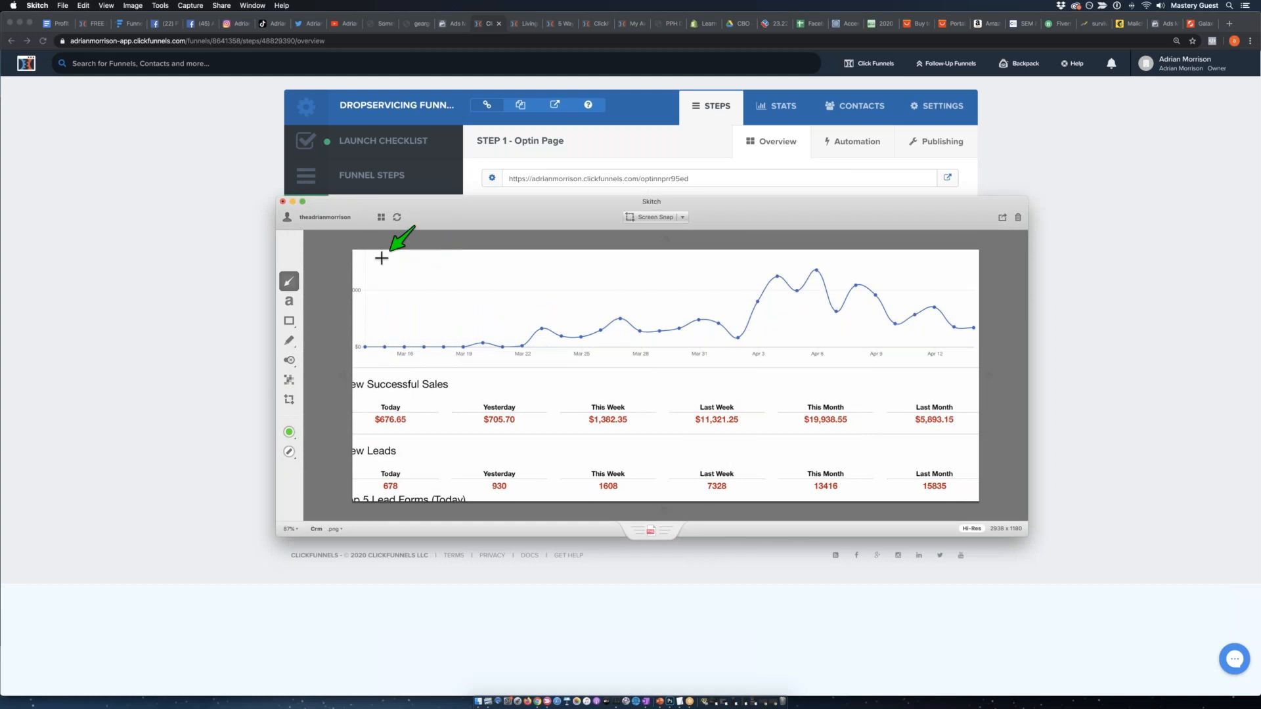
Reposition and enlarge the Skitch window, and magnify the snapshot's sales and leads figures.
{"action": "left_click_drag", "start_coordinate": [515, 218], "coordinate": [380, 122]}
{"action": "left_click_drag", "start_coordinate": [885, 434], "coordinate": [1052, 595]}
{"action": "key", "text": "super+plus"}
{"action": "key", "text": "super+plus"}
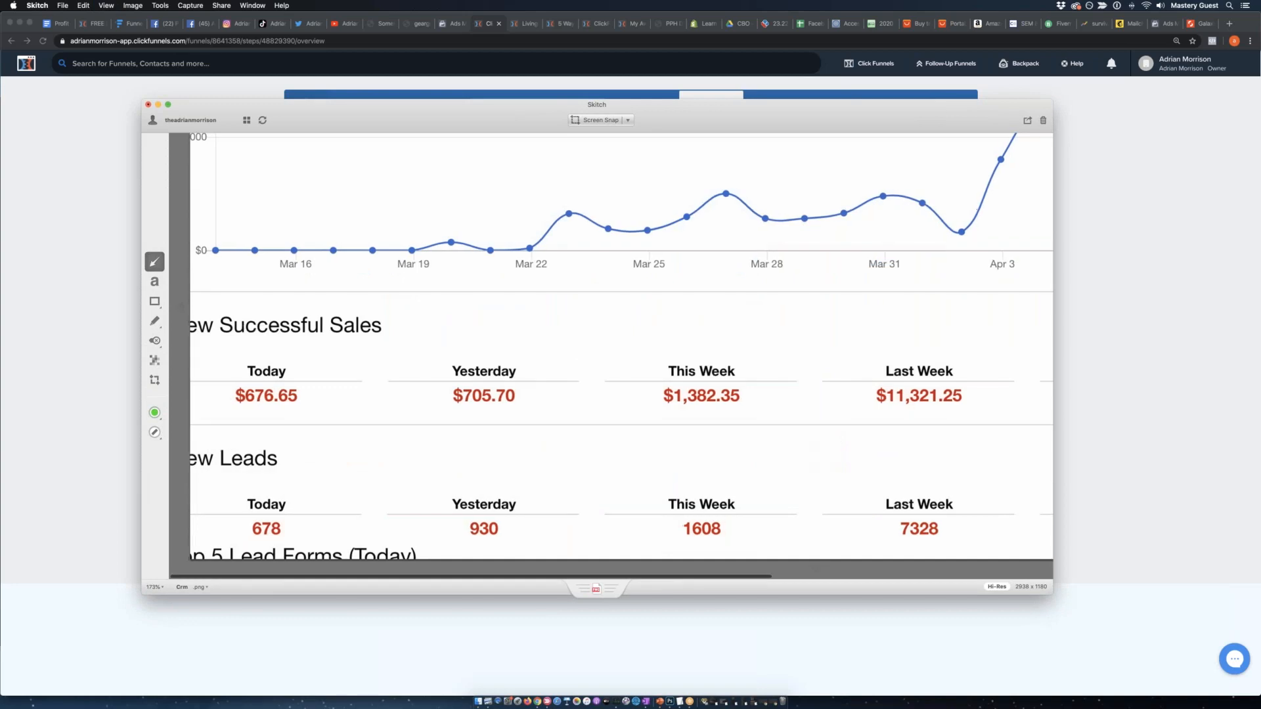
Place the green arrow above the Last Week sales figure in the snapshot, then move it above the Last Month sales.
{"action": "mouse_move", "coordinate": [352, 300]}
{"action": "left_mouse_down"}
{"action": "mouse_move", "coordinate": [305, 372]}
{"action": "mouse_move", "coordinate": [518, 308]}
{"action": "mouse_move", "coordinate": [541, 339]}
{"action": "mouse_move", "coordinate": [751, 276]}
{"action": "mouse_move", "coordinate": [761, 314]}
{"action": "mouse_move", "coordinate": [827, 287]}
{"action": "mouse_move", "coordinate": [945, 335]}
{"action": "left_mouse_up"}
{"action": "scroll", "coordinate": [945, 335], "scroll_direction": "right", "scroll_amount": 5}
{"action": "scroll", "coordinate": [771, 349], "scroll_direction": "right", "scroll_amount": 7}
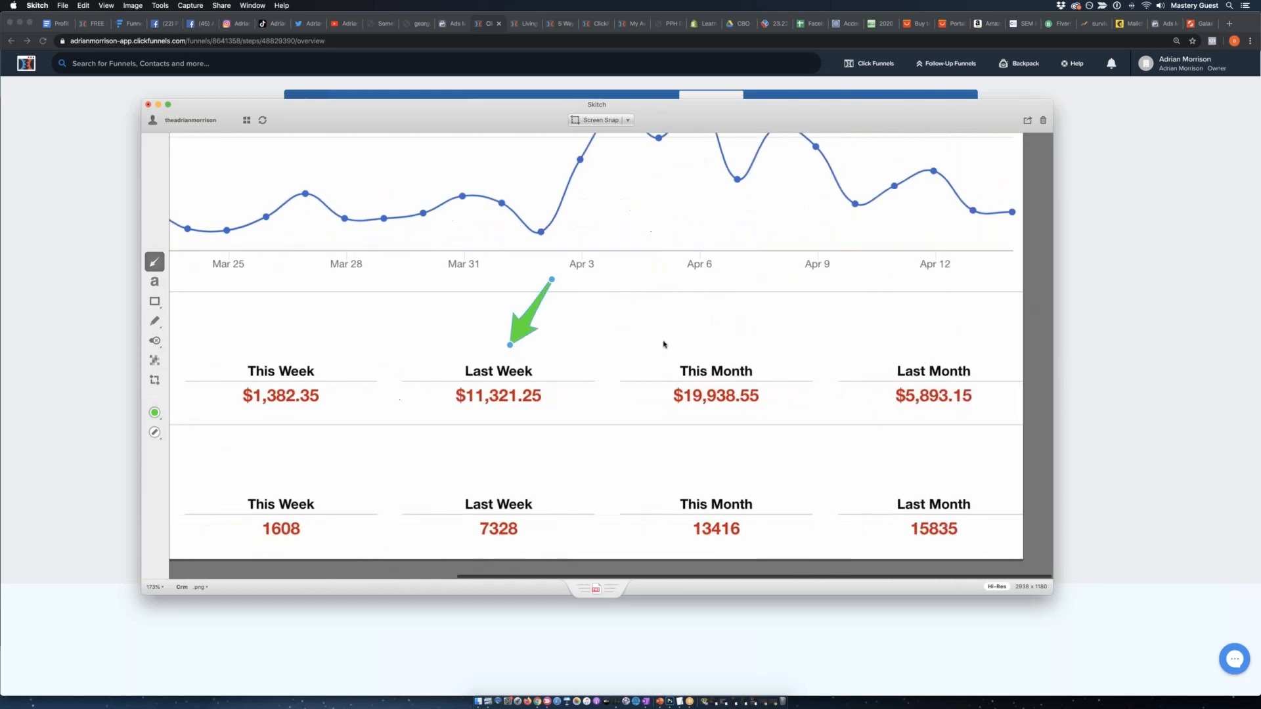
{"action": "left_click_drag", "start_coordinate": [528, 324], "coordinate": [960, 320]}
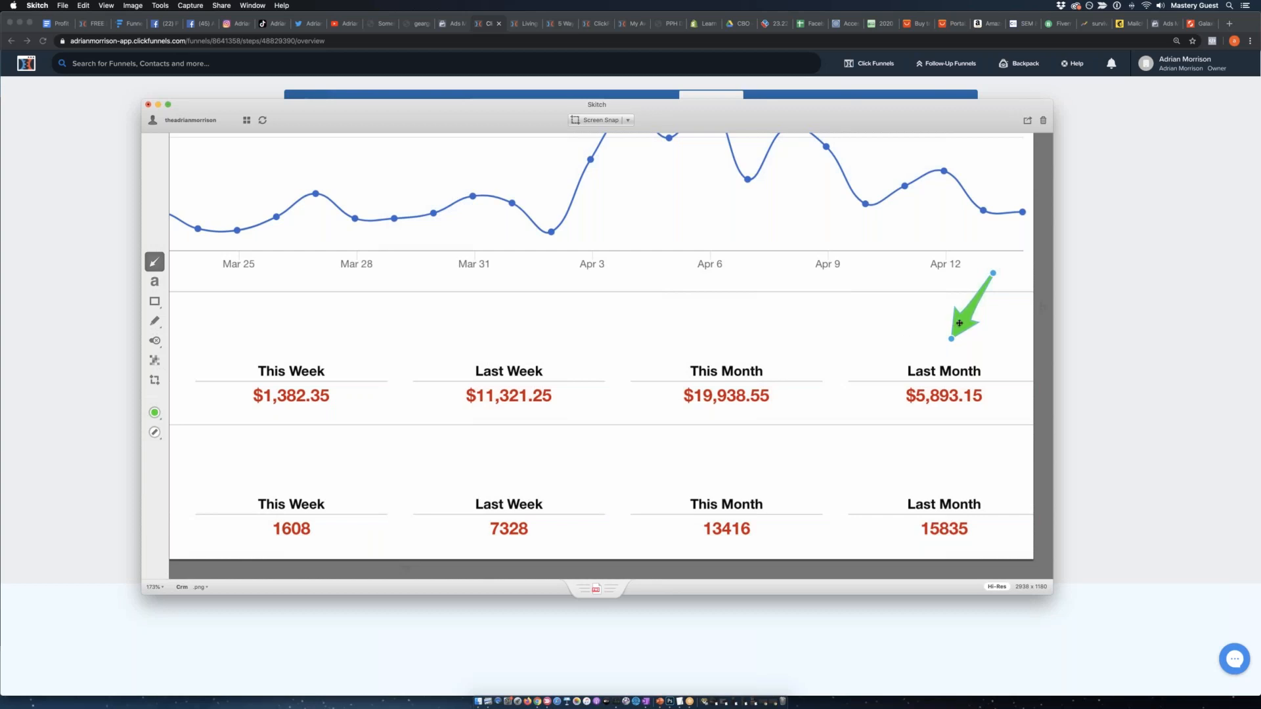
Move the green arrow above the Last Month and This Month leads, then onto the sales graph between Apr 9 and Apr 12.
{"action": "left_click_drag", "start_coordinate": [960, 323], "coordinate": [953, 469]}
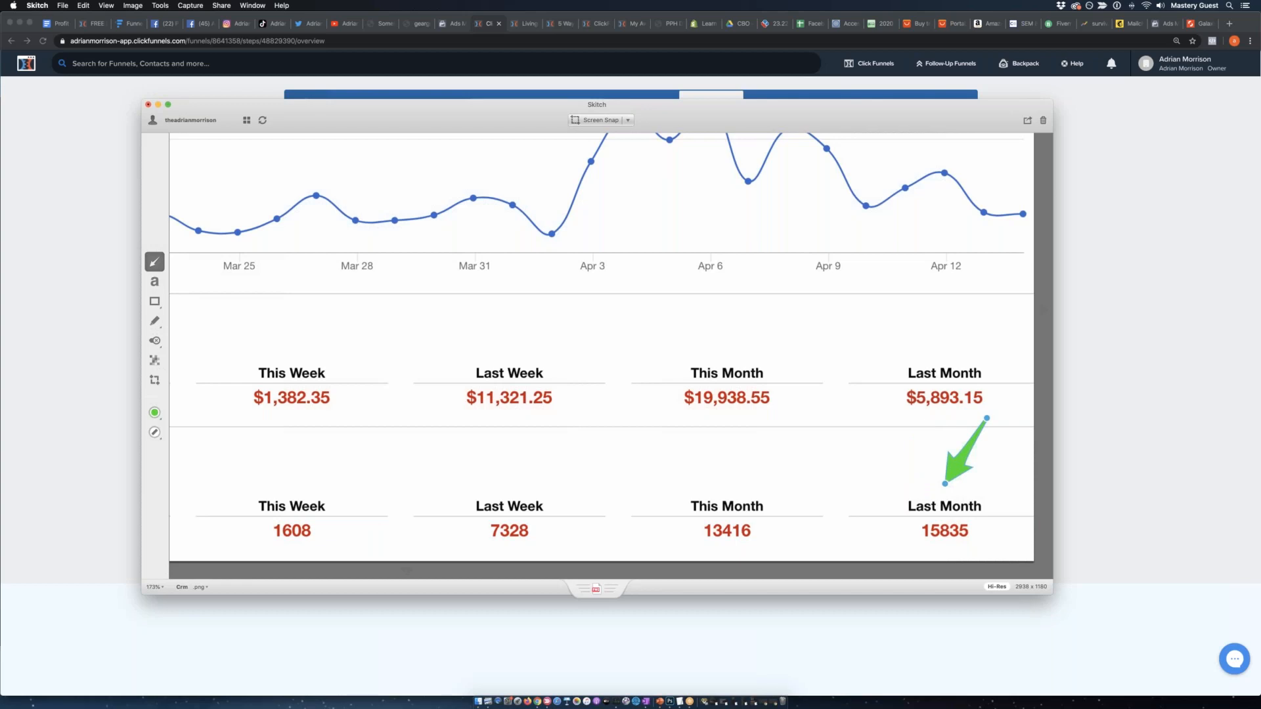
{"action": "left_click_drag", "start_coordinate": [965, 450], "coordinate": [737, 459]}
{"action": "scroll", "coordinate": [819, 453], "scroll_direction": "up", "scroll_amount": 3}
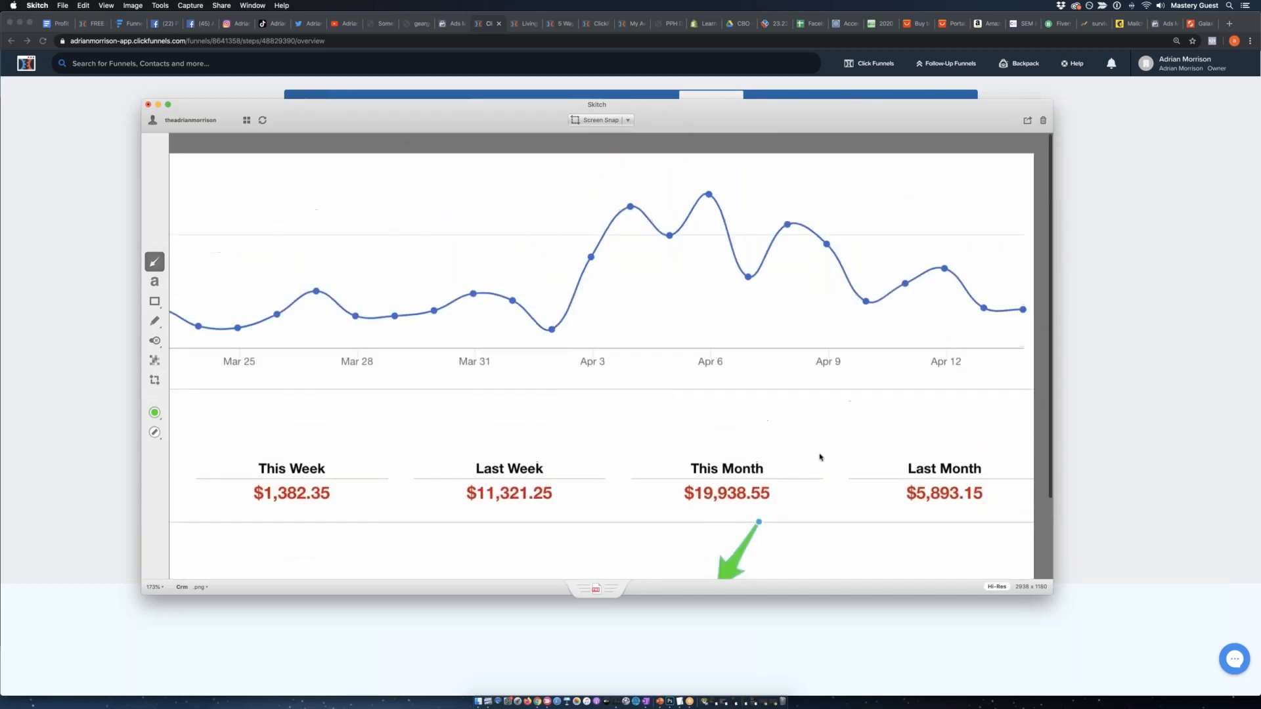
{"action": "mouse_move", "coordinate": [731, 567]}
{"action": "left_mouse_down"}
{"action": "mouse_move", "coordinate": [620, 220]}
{"action": "mouse_move", "coordinate": [579, 306]}
{"action": "mouse_move", "coordinate": [600, 212]}
{"action": "mouse_move", "coordinate": [614, 223]}
{"action": "mouse_move", "coordinate": [704, 161]}
{"action": "mouse_move", "coordinate": [769, 256]}
{"action": "mouse_move", "coordinate": [815, 178]}
{"action": "mouse_move", "coordinate": [845, 197]}
{"action": "mouse_move", "coordinate": [875, 184]}
{"action": "mouse_move", "coordinate": [884, 292]}
{"action": "mouse_move", "coordinate": [978, 344]}
{"action": "mouse_move", "coordinate": [1050, 315]}
{"action": "mouse_move", "coordinate": [975, 241]}
{"action": "mouse_move", "coordinate": [893, 260]}
{"action": "mouse_move", "coordinate": [977, 333]}
{"action": "mouse_move", "coordinate": [952, 258]}
{"action": "mouse_move", "coordinate": [874, 242]}
{"action": "left_mouse_up"}
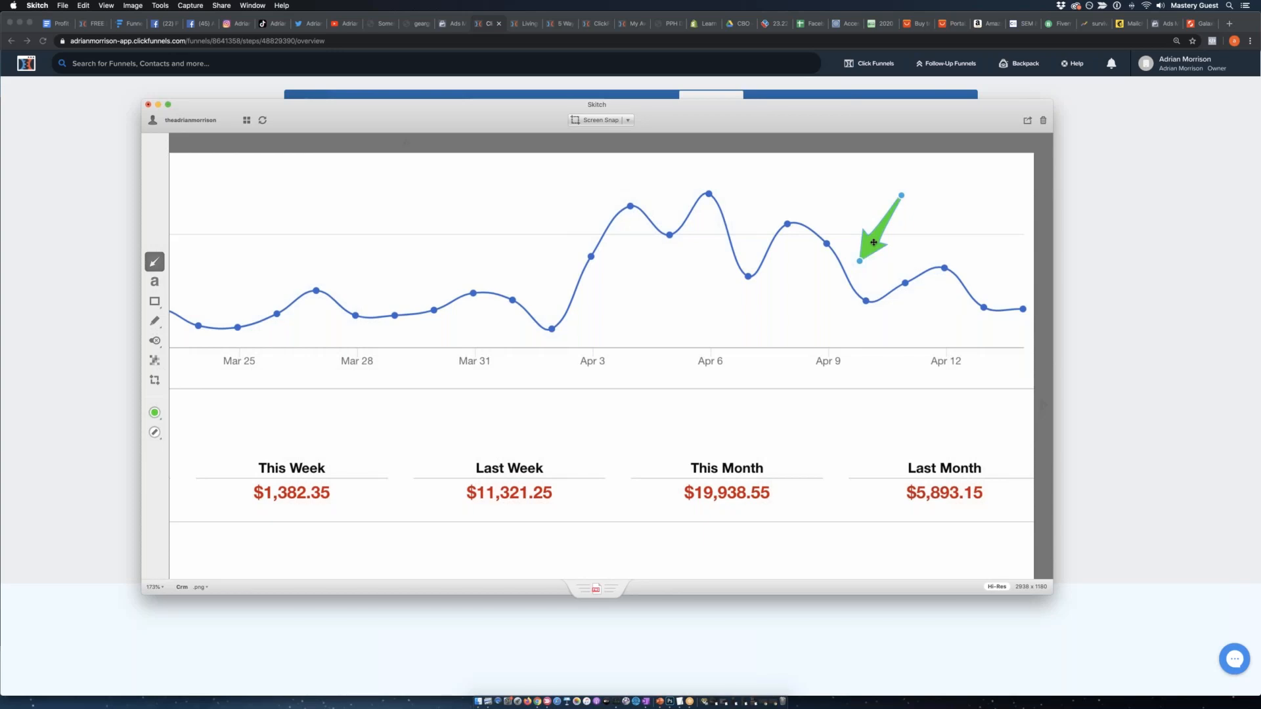
Return to the DropServicing funnel in Chrome and enlarge the page to show its opt-in and thank-you steps.
{"action": "left_click", "coordinate": [1092, 212]}
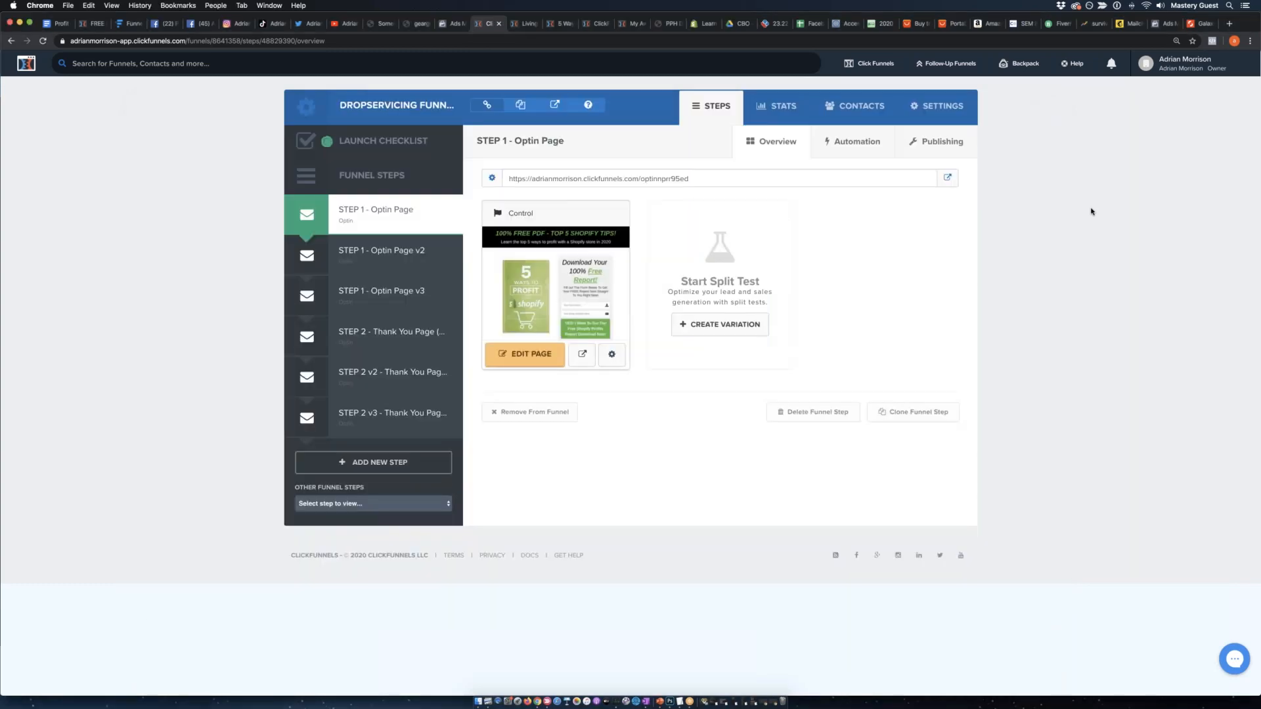
{"action": "key", "text": "super+plus"}
{"action": "key", "text": "super+plus"}
{"action": "key", "text": "super+plus"}
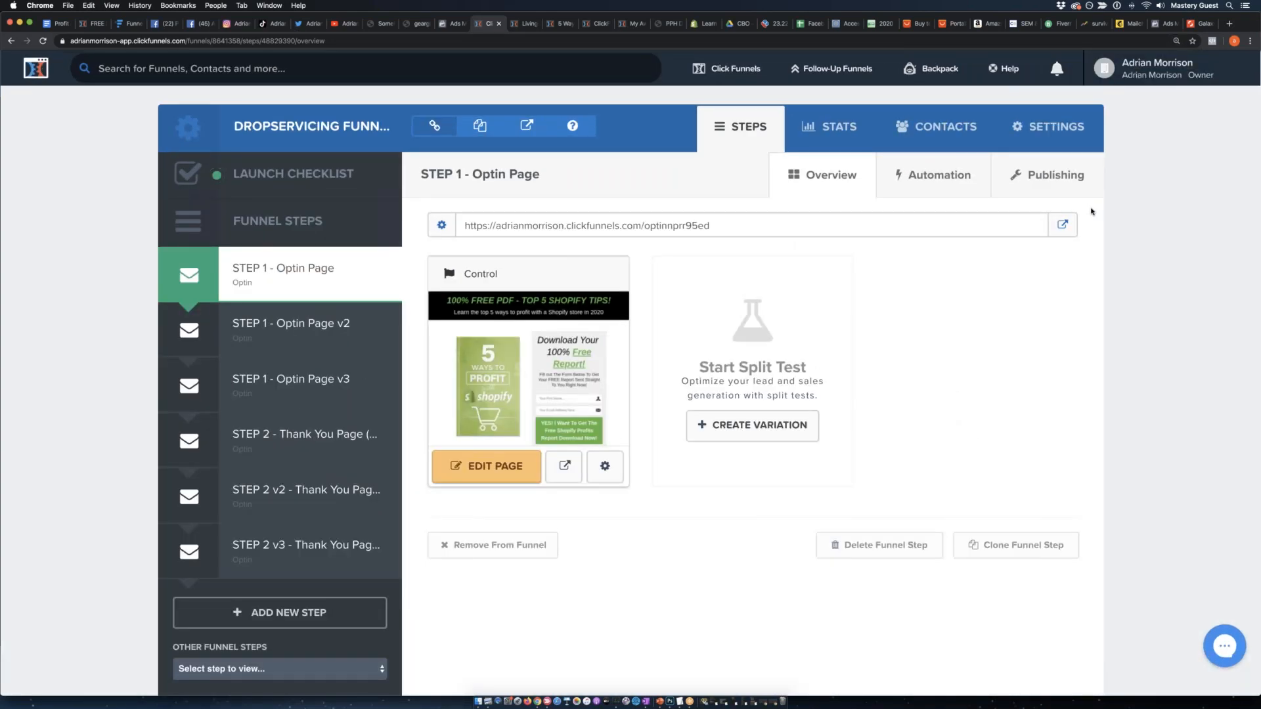
{"action": "scroll", "coordinate": [489, 358], "scroll_direction": "down", "scroll_amount": 1}
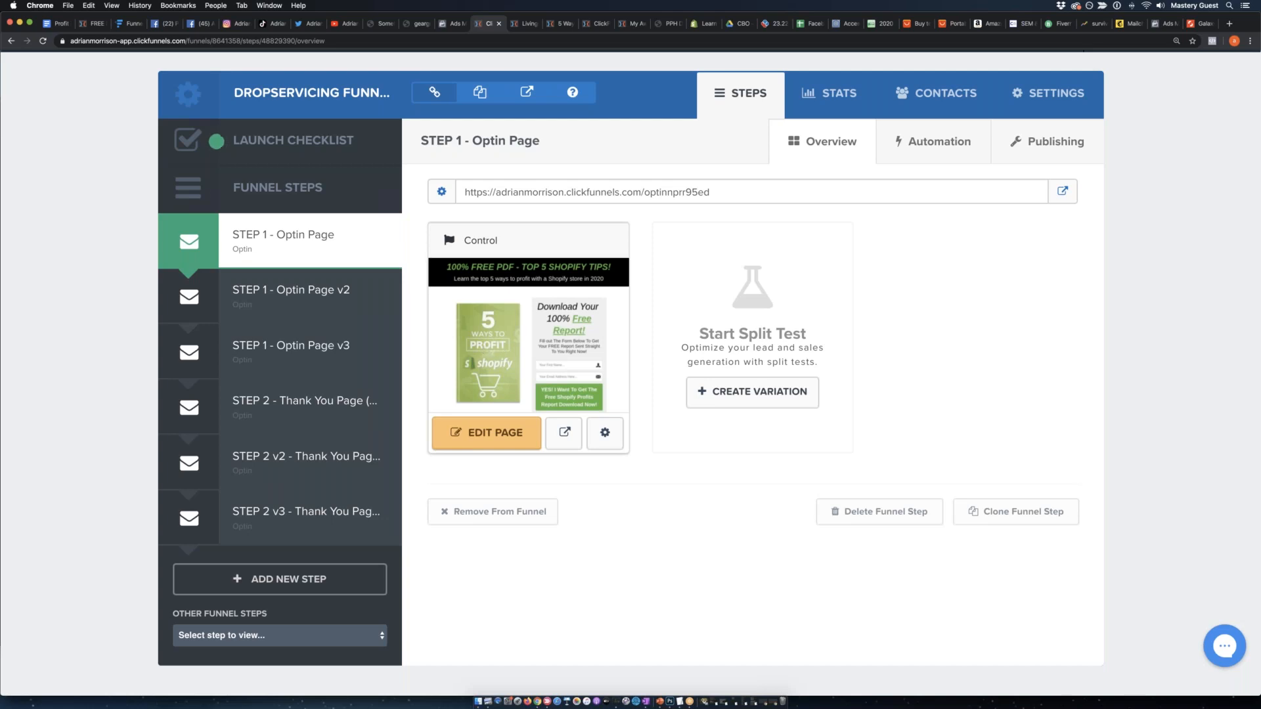
In Funnelytics, create the funnel "Shopify Dropservicing Funnel - Retargeting" in the Drop Servicing Training project, starting with a blank canvas.
{"action": "key", "text": "super+Tab"}
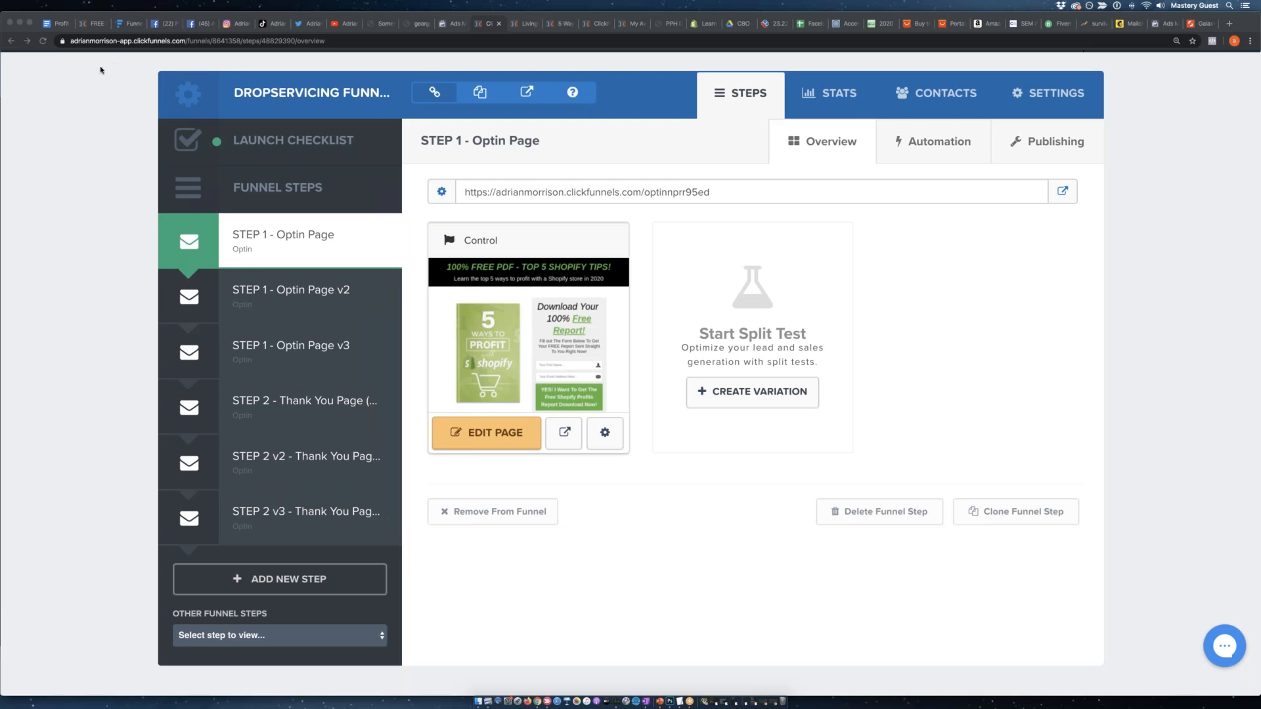
{"action": "left_click", "coordinate": [128, 23]}
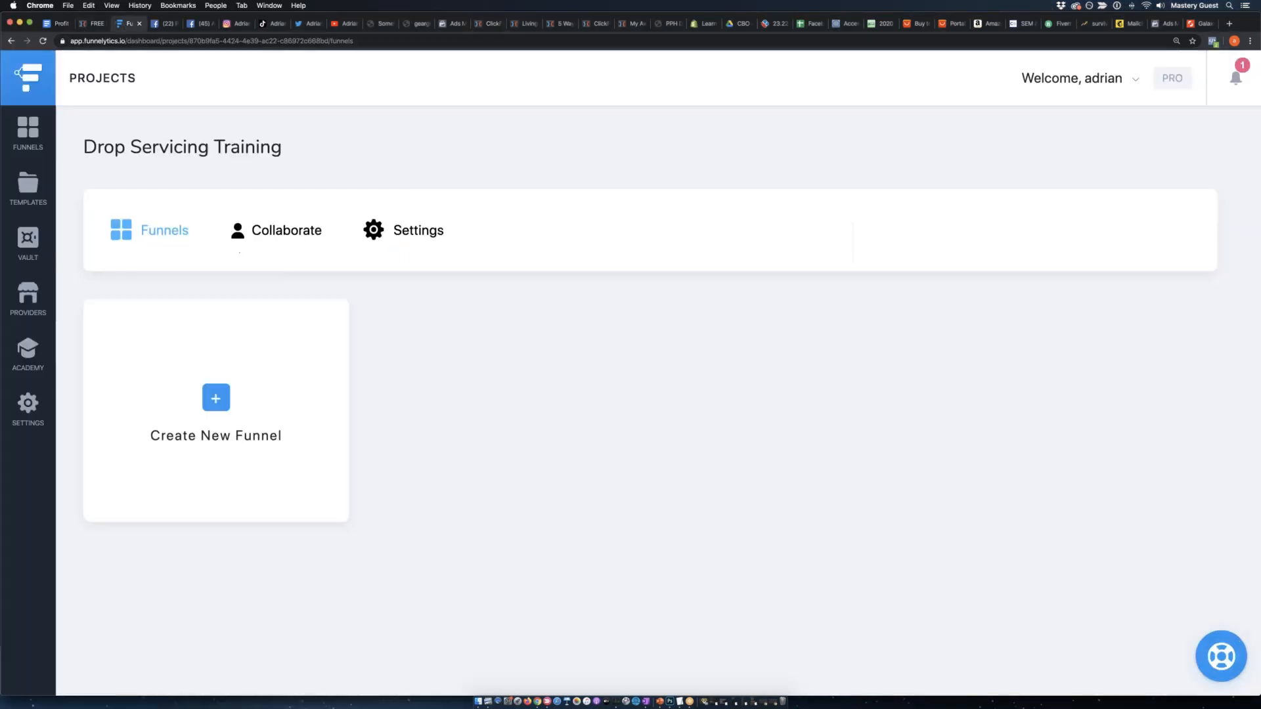
{"action": "left_click", "coordinate": [216, 399]}
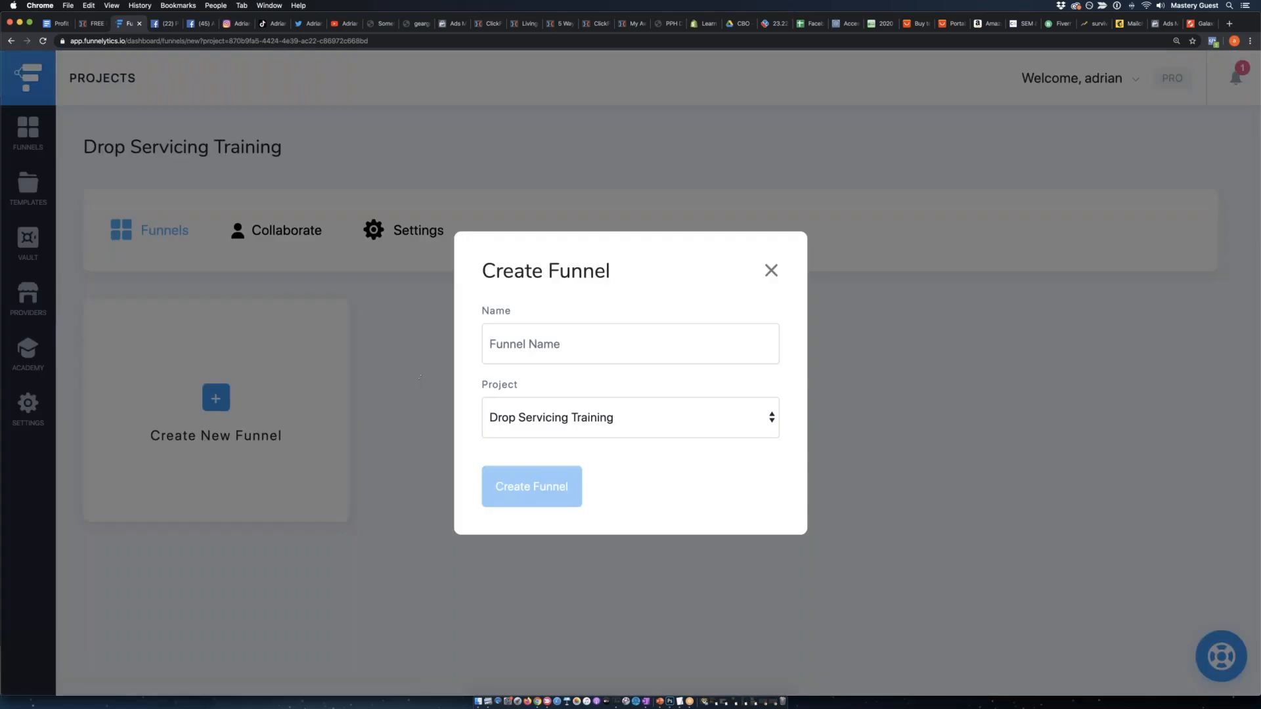
{"action": "left_click", "coordinate": [612, 344]}
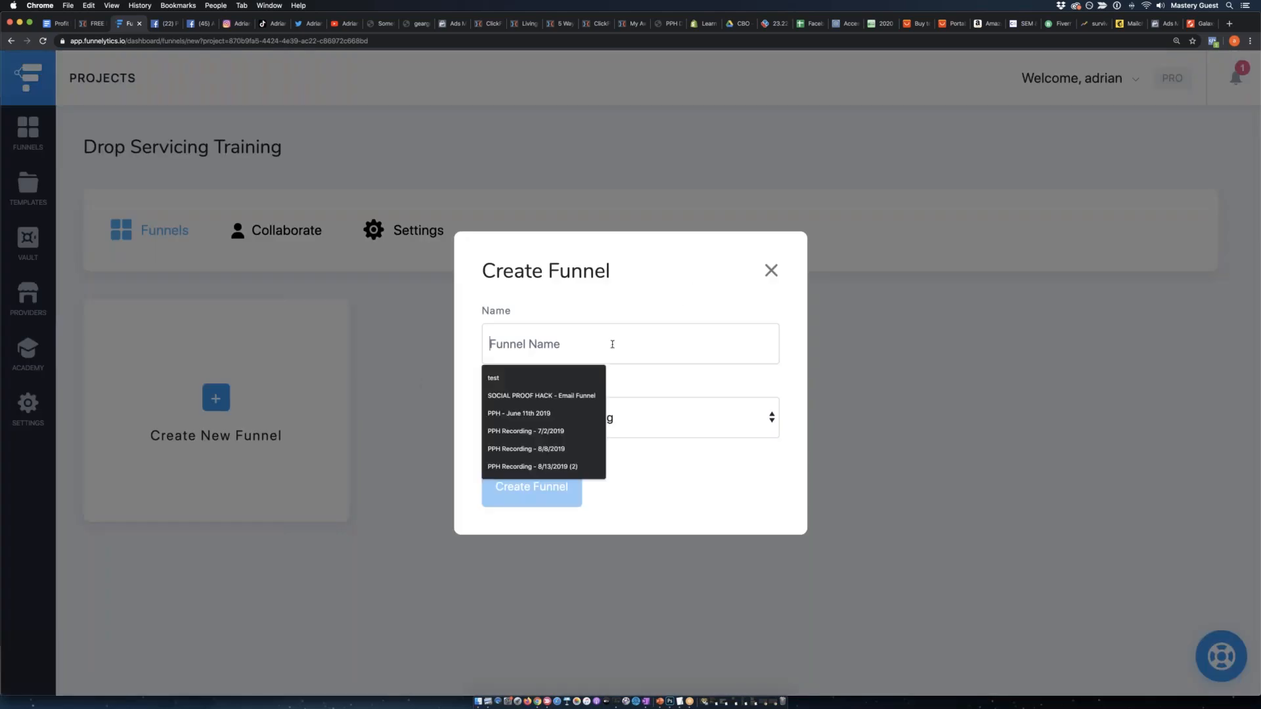
{"action": "left_click", "coordinate": [667, 433]}
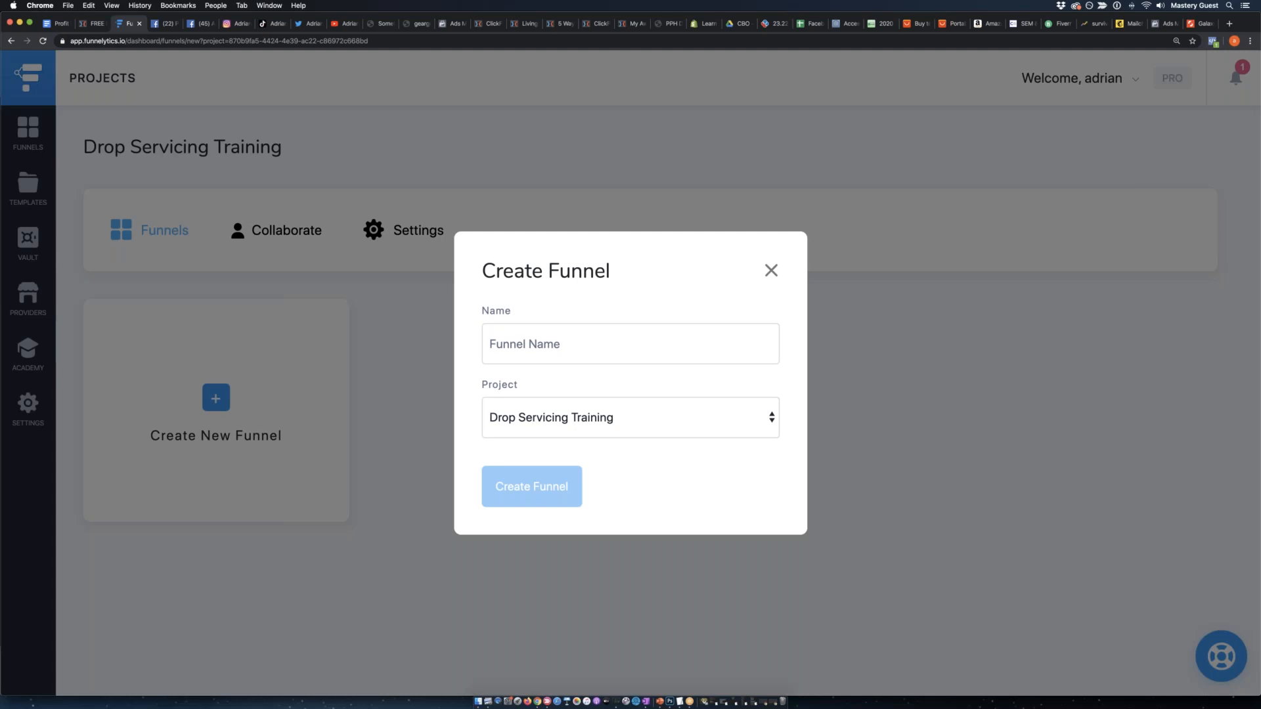
{"action": "type", "text": "Shopify Dropservicing Funnel - Retargeting"}
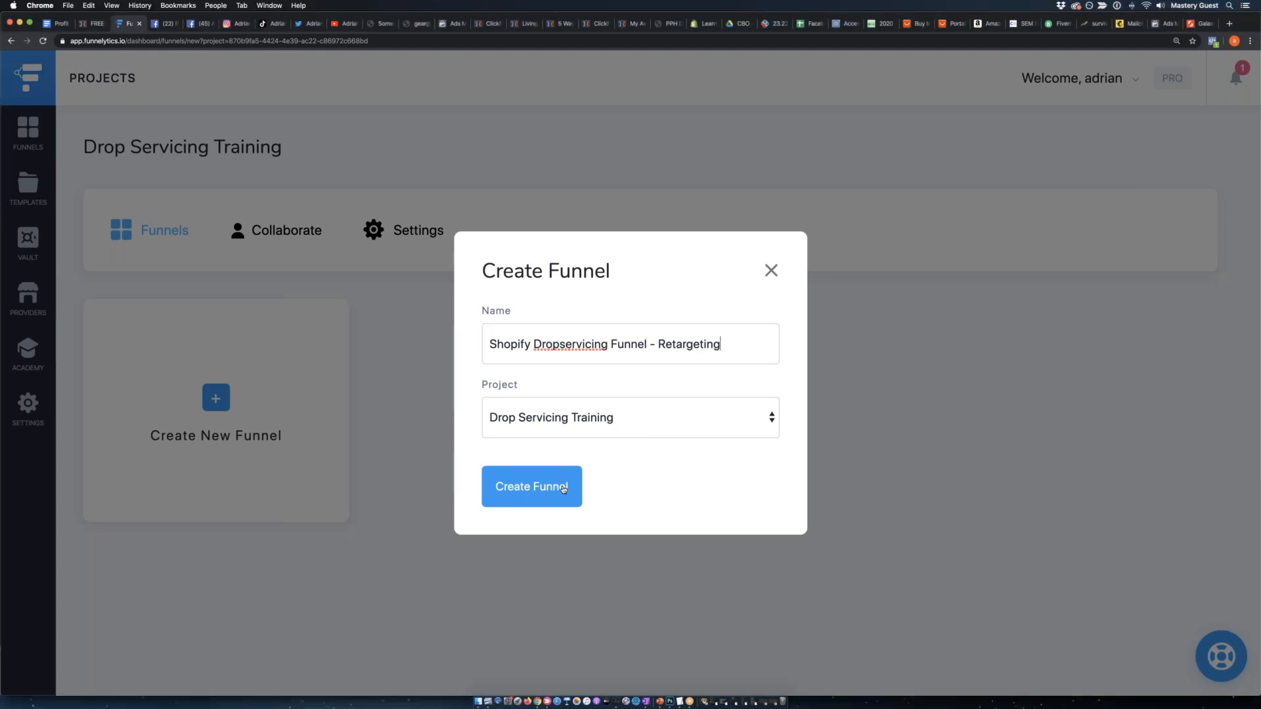
{"action": "left_click", "coordinate": [565, 486]}
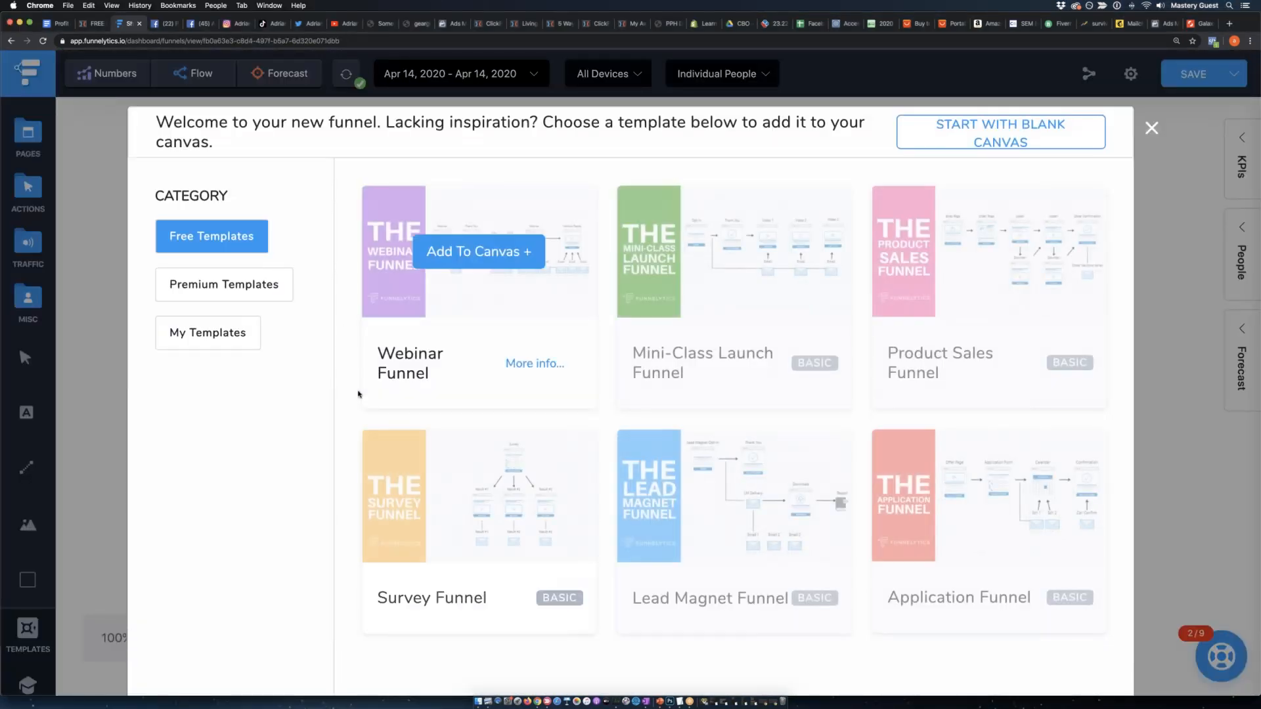
{"action": "left_click", "coordinate": [1032, 135]}
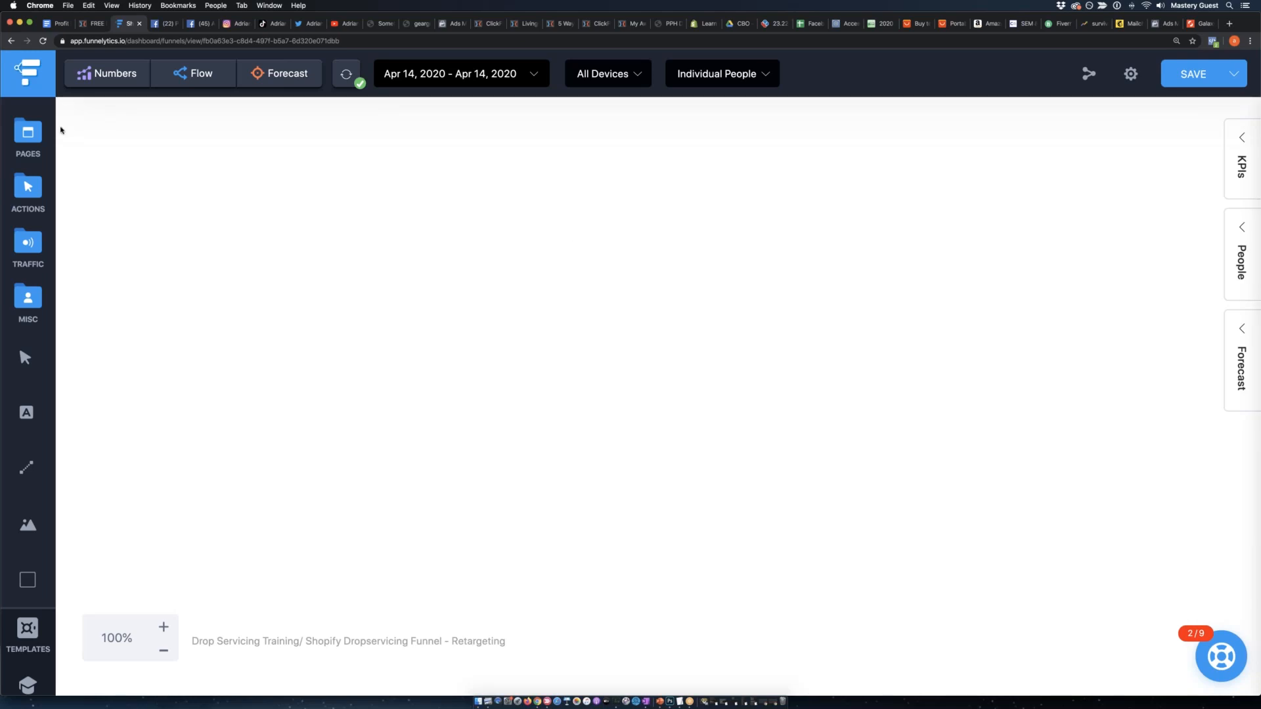
Add a Generic page element to the upper-left area of the blank funnel canvas and select it.
{"action": "left_click", "coordinate": [27, 135]}
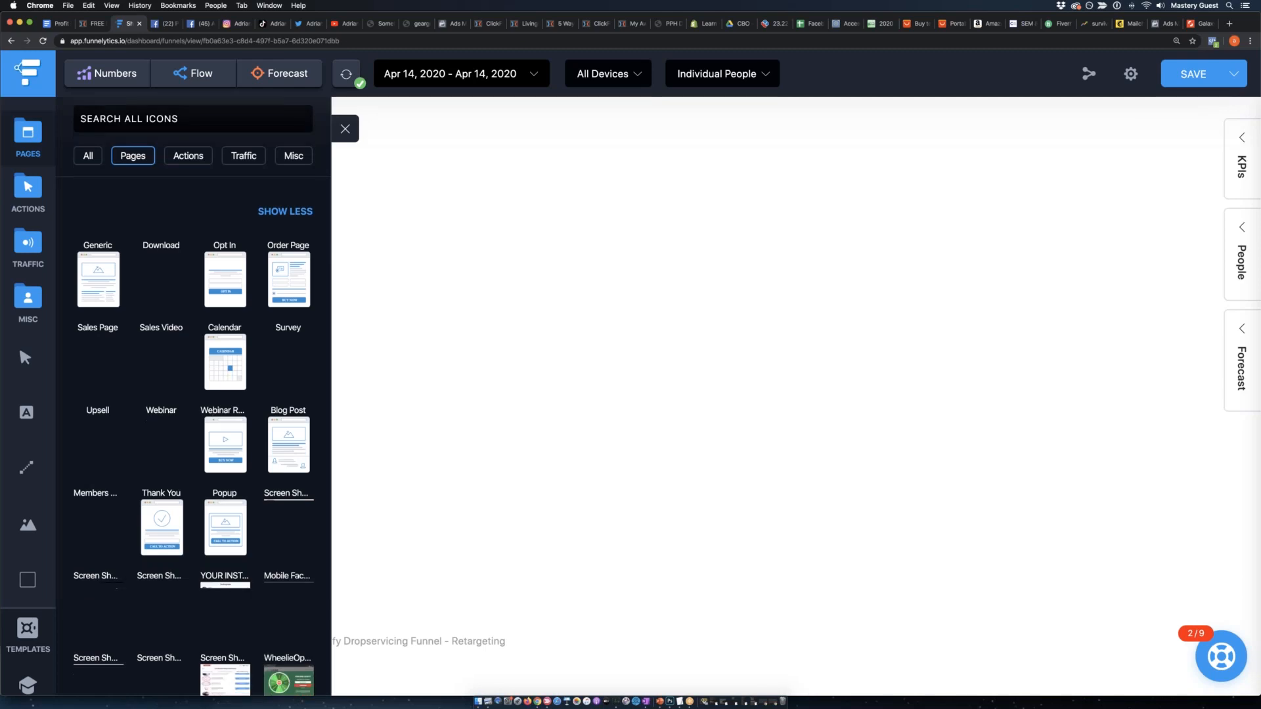
{"action": "scroll", "coordinate": [204, 410], "scroll_direction": "down", "scroll_amount": 5}
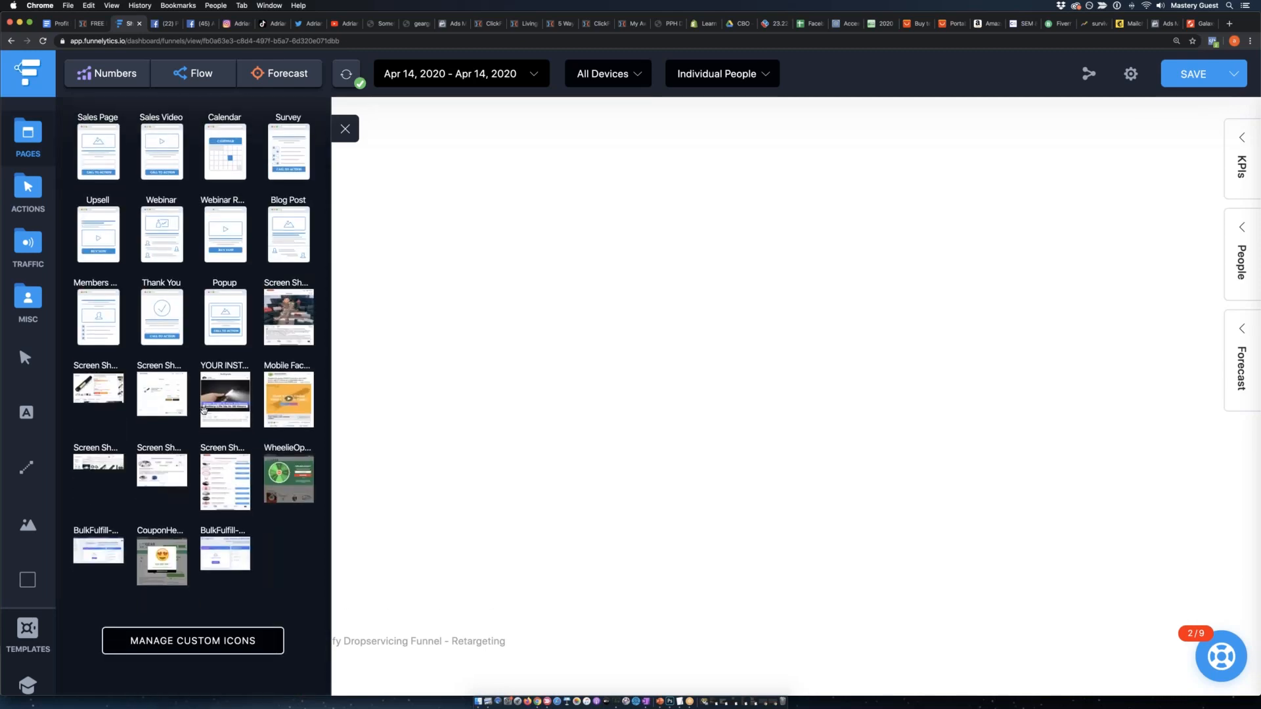
{"action": "scroll", "coordinate": [205, 411], "scroll_direction": "up", "scroll_amount": 5}
{"action": "left_click_drag", "start_coordinate": [95, 287], "coordinate": [306, 291]}
{"action": "left_click", "coordinate": [468, 412]}
{"action": "left_click", "coordinate": [349, 332]}
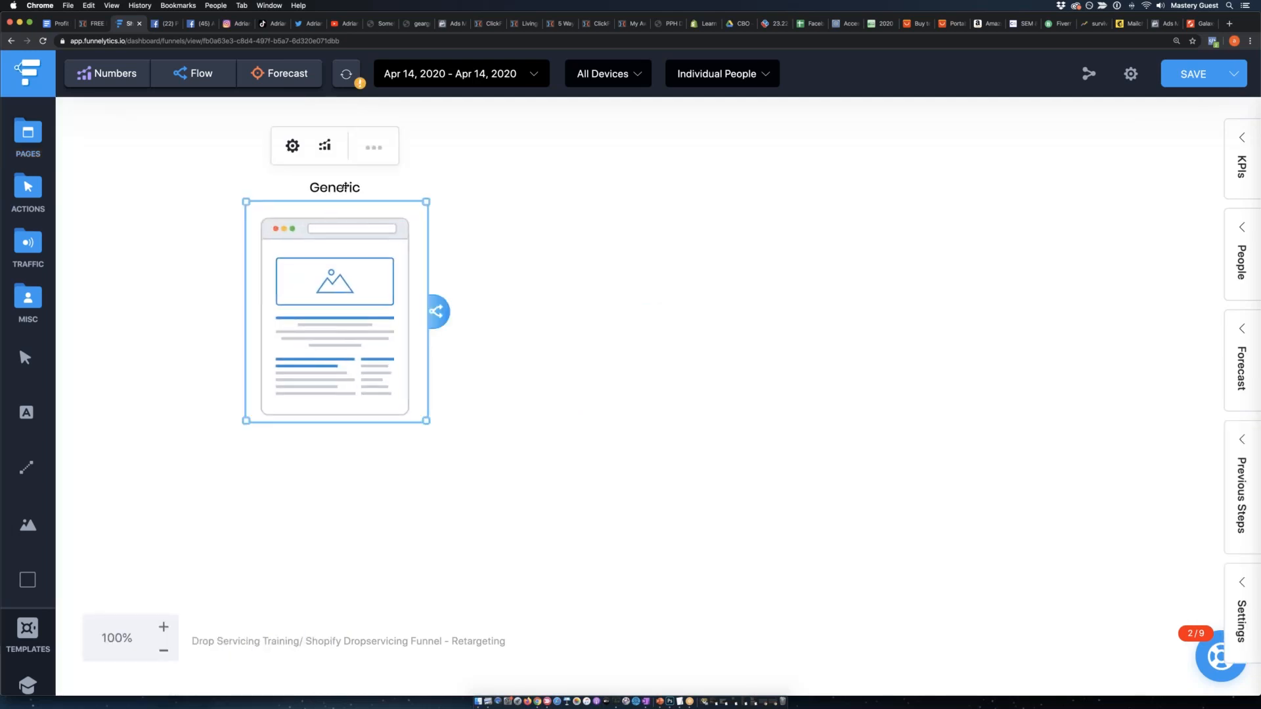
Label the generic page element "Shopify Free Book - Optin Page".
{"action": "left_click", "coordinate": [378, 151]}
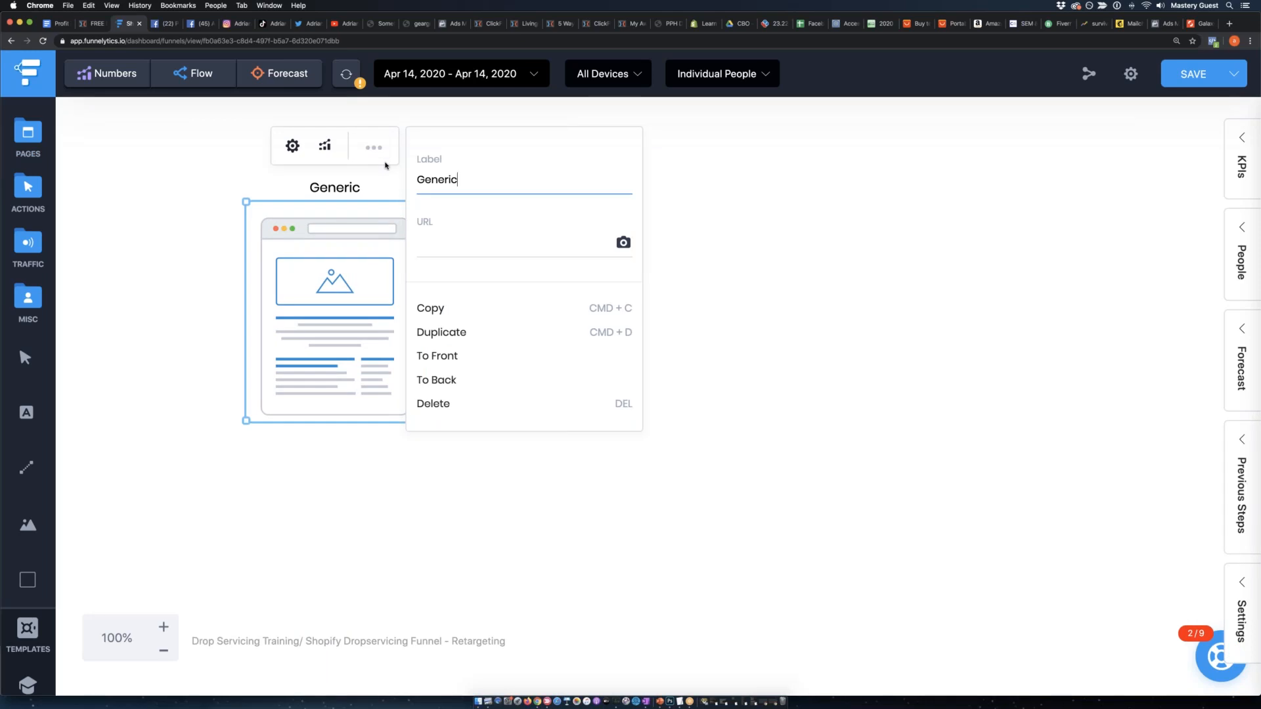
{"action": "key", "text": "BackSpace"}
{"action": "key", "text": "BackSpace"}
{"action": "key", "text": "BackSpace"}
{"action": "key", "text": "BackSpace"}
{"action": "key", "text": "BackSpace"}
{"action": "key", "text": "BackSpace"}
{"action": "type", "text": "Shopify Free Book - "}
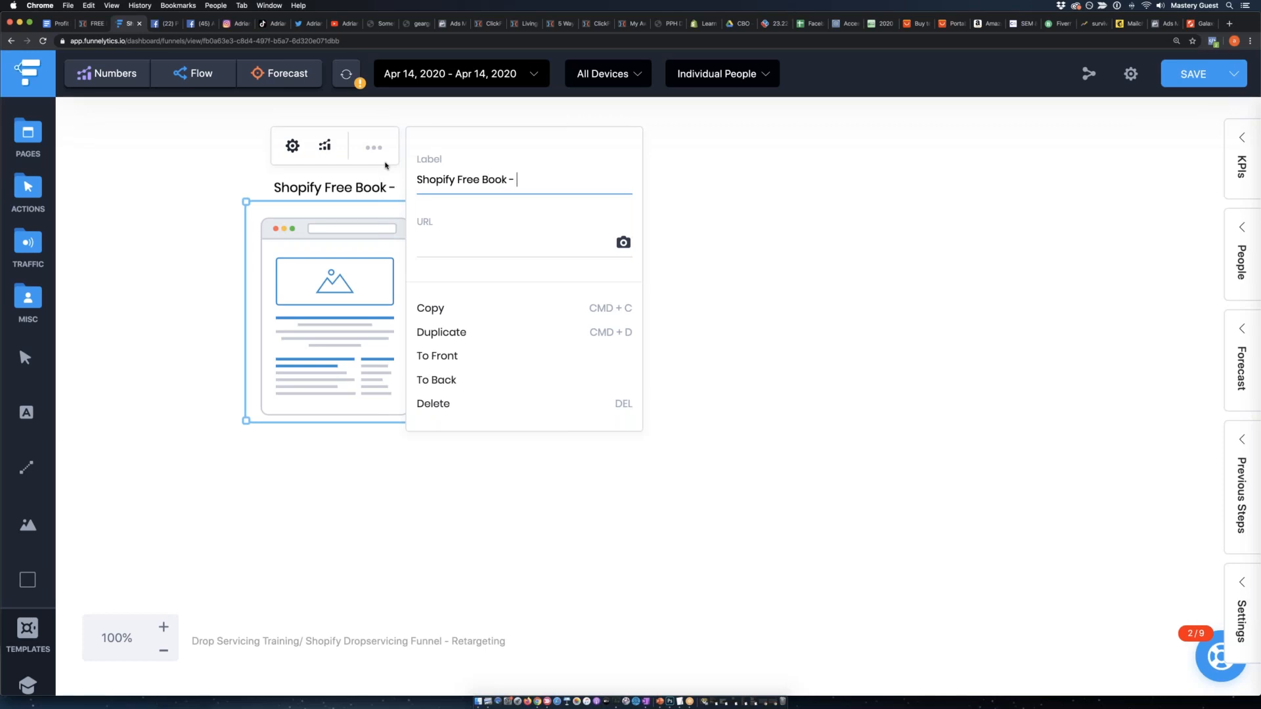
{"action": "type", "text": "Optin Page"}
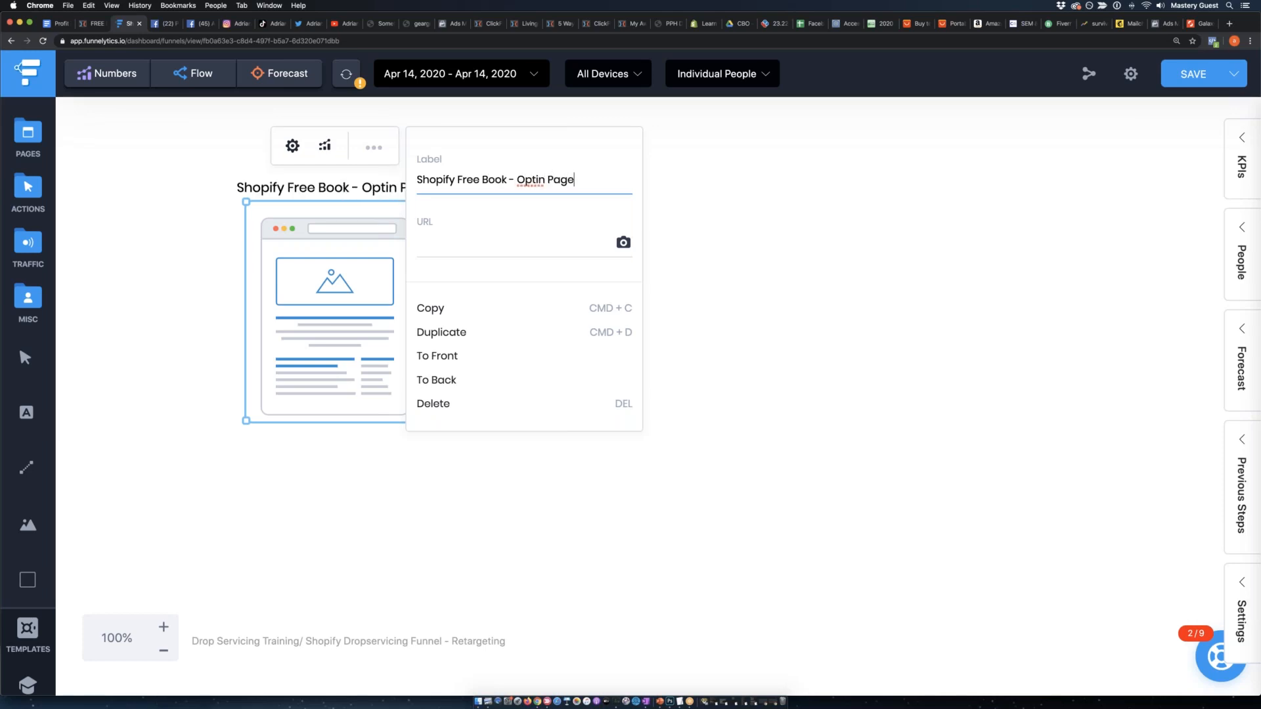
Open the live page of STEP 1 - Optin Page from the DropServicing funnel in ClickFunnels and copy its web address.
{"action": "left_click", "coordinate": [805, 302]}
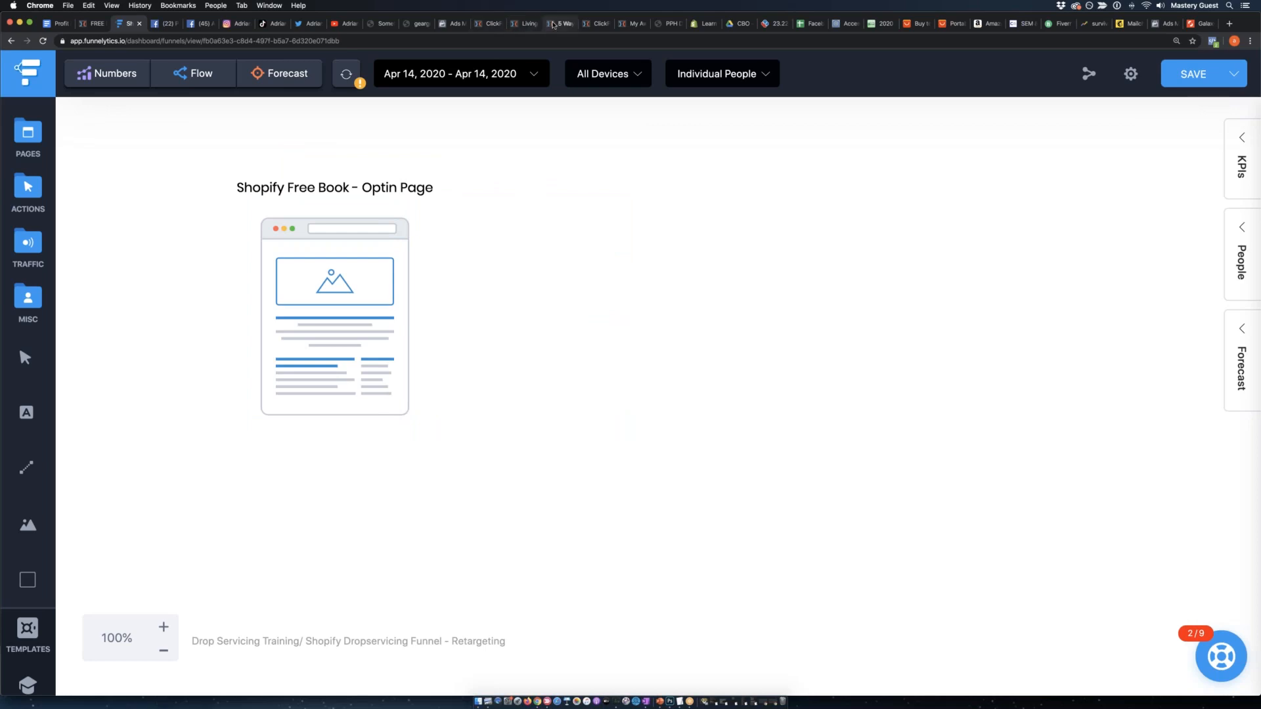
{"action": "left_click", "coordinate": [497, 25]}
{"action": "left_click", "coordinate": [527, 25]}
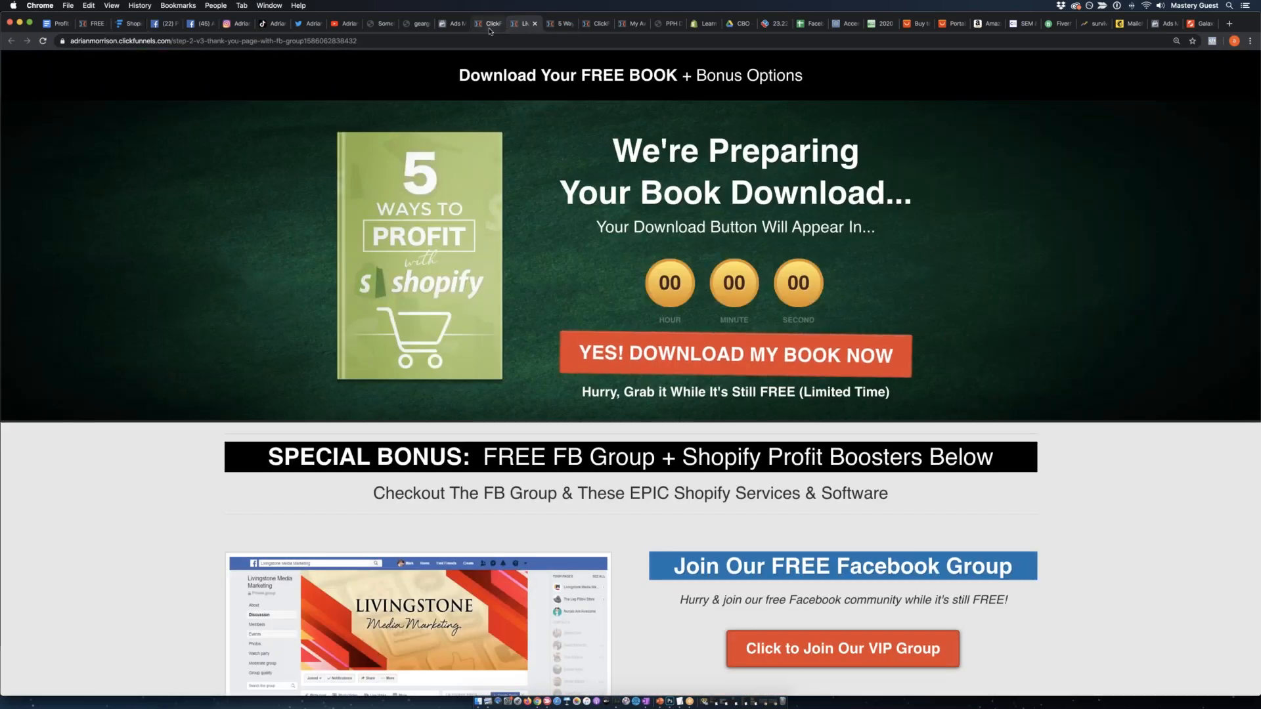
{"action": "left_click", "coordinate": [501, 25]}
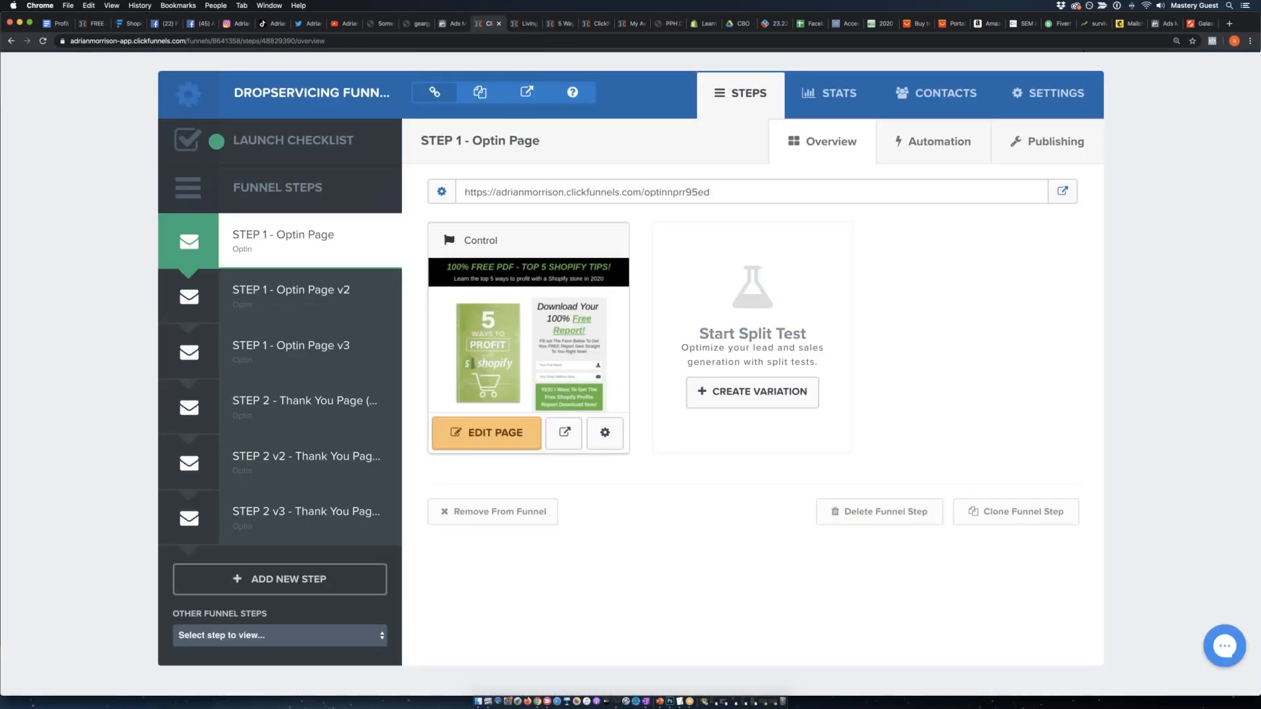
{"action": "left_click", "coordinate": [1061, 191]}
{"action": "left_click", "coordinate": [71, 43]}
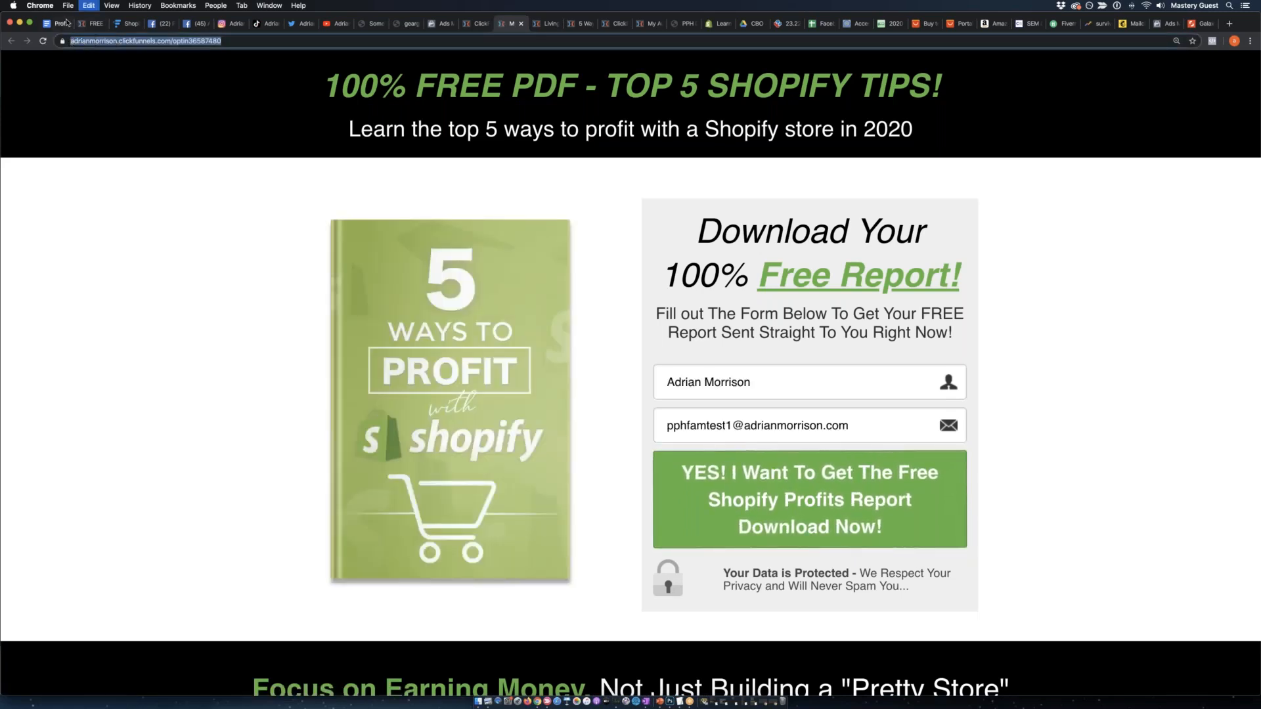
In Funnelytics, set the opt-in page element's URL to the copied address and capture the page's screenshot as its thumbnail.
{"action": "left_click", "coordinate": [128, 23]}
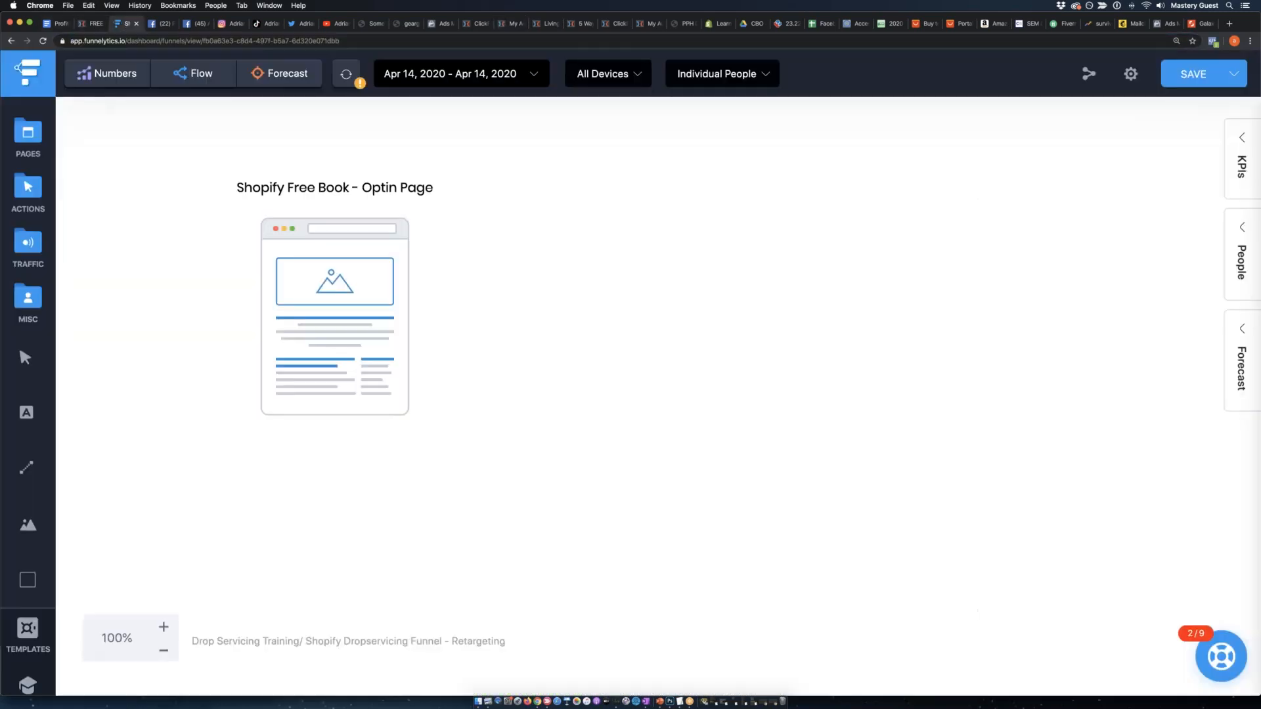
{"action": "left_click", "coordinate": [303, 249]}
{"action": "left_click", "coordinate": [374, 147]}
{"action": "left_click", "coordinate": [432, 241]}
{"action": "key", "text": "super+v"}
{"action": "left_click", "coordinate": [623, 243]}
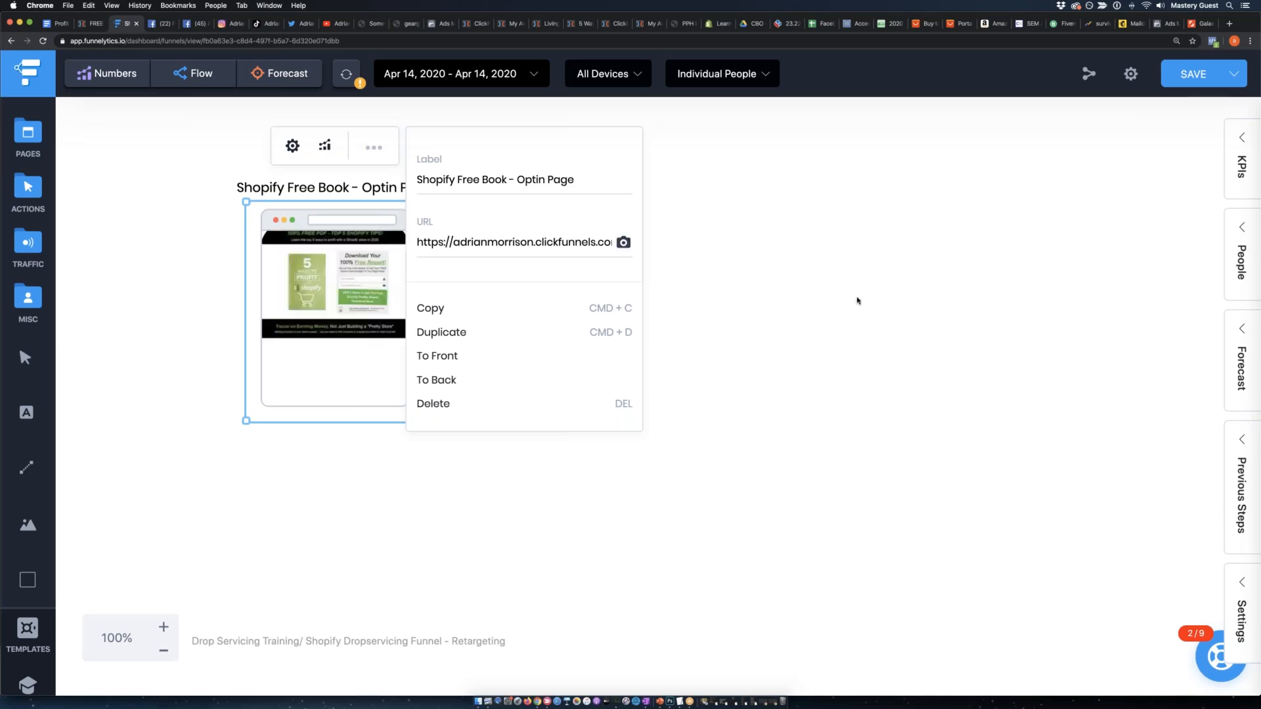
{"action": "left_click", "coordinate": [830, 306]}
Enlarge the opt-in page element and reposition it slightly further right on the canvas.
{"action": "left_click", "coordinate": [337, 295]}
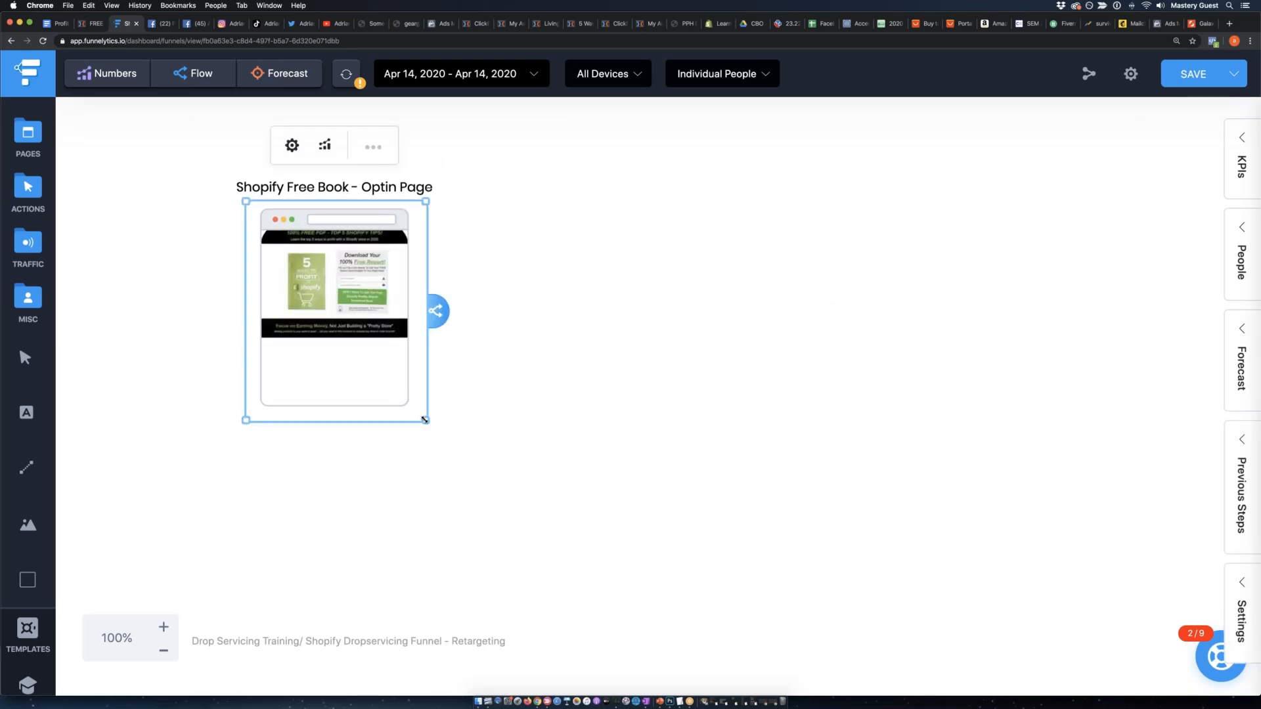
{"action": "left_click_drag", "start_coordinate": [397, 351], "coordinate": [373, 339]}
{"action": "left_click", "coordinate": [503, 356]}
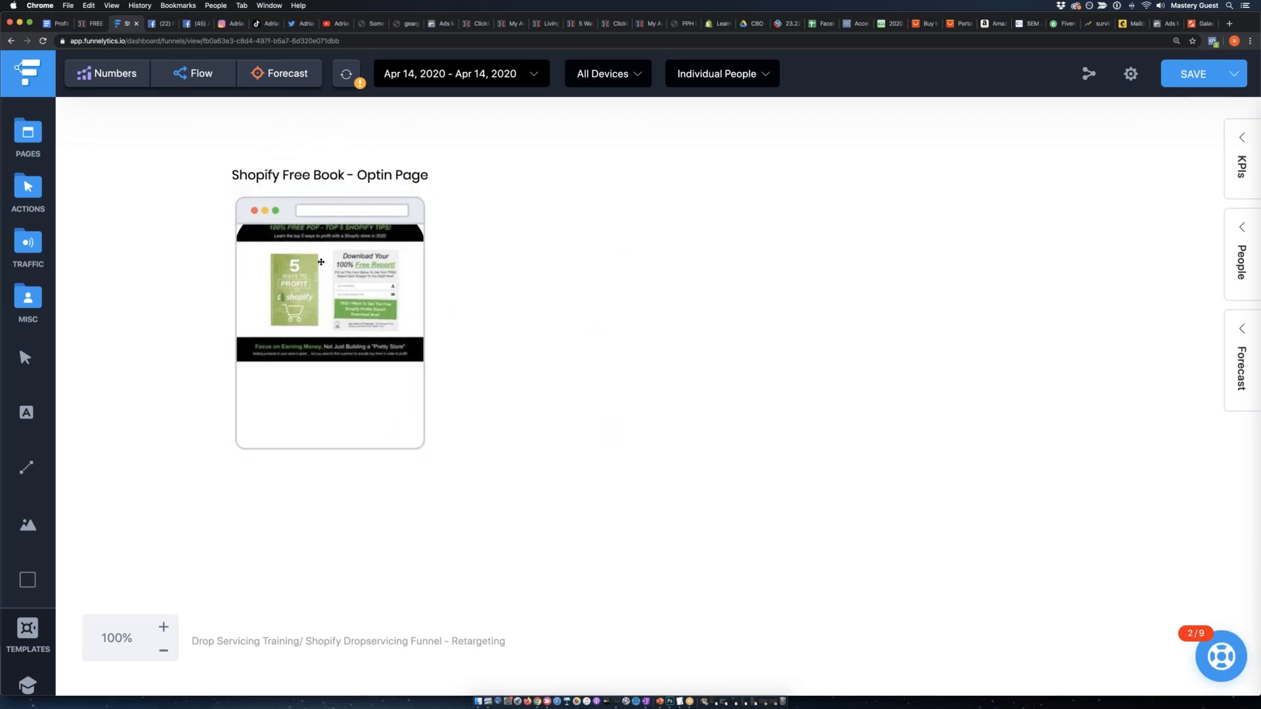
{"action": "left_click", "coordinate": [323, 262]}
{"action": "left_click_drag", "start_coordinate": [367, 296], "coordinate": [429, 289]}
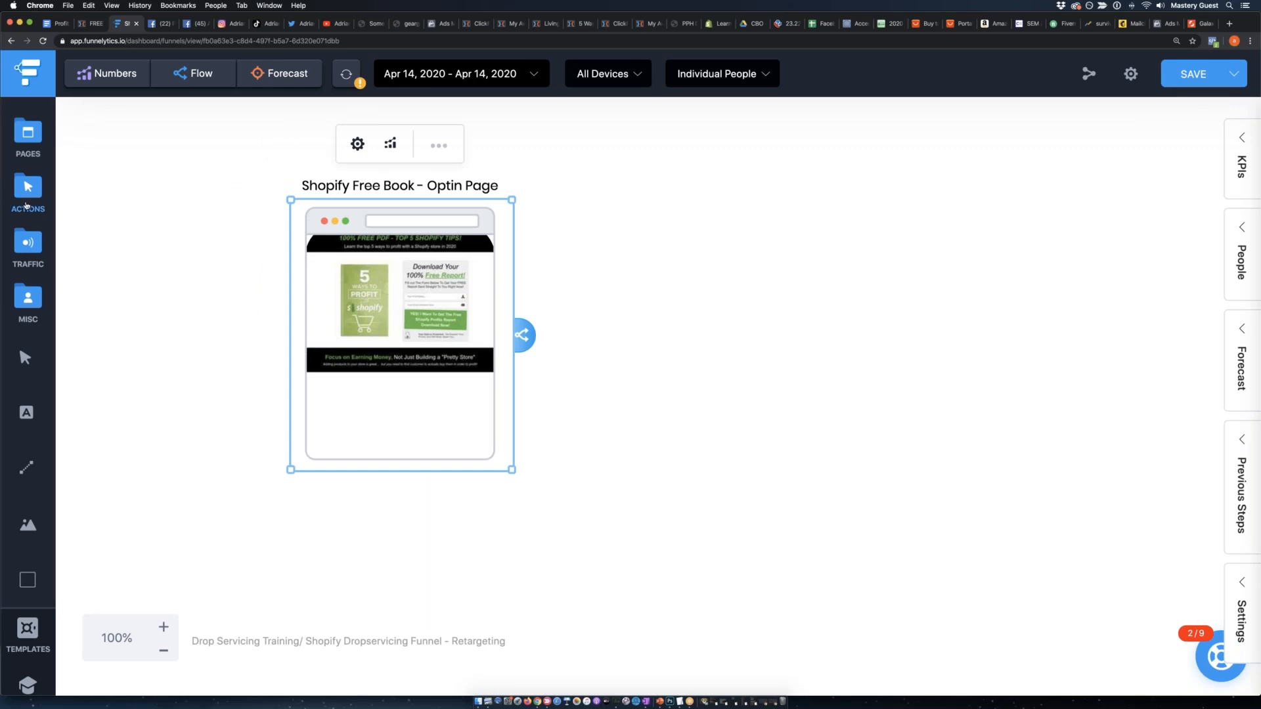
Add a Pop-up Box action element to the canvas, just right of the opt-in page.
{"action": "left_click", "coordinate": [29, 200]}
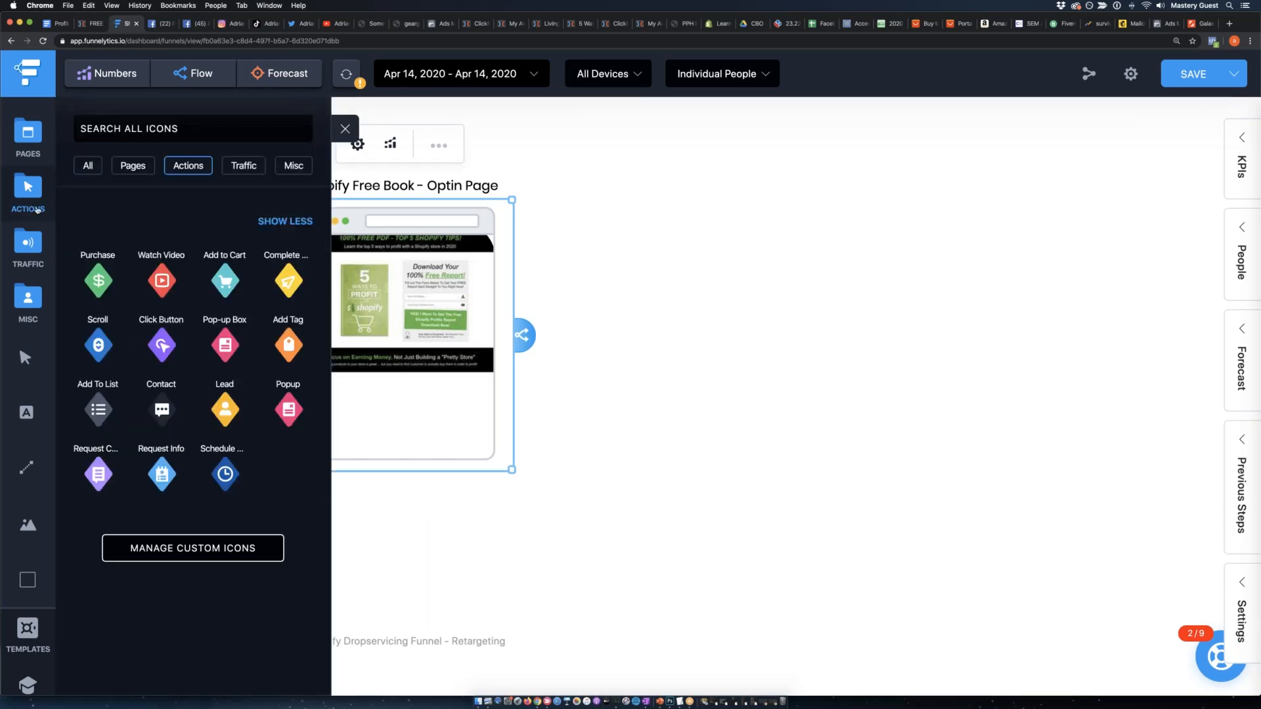
{"action": "left_click_drag", "start_coordinate": [225, 345], "coordinate": [693, 394]}
{"action": "left_click", "coordinate": [375, 344]}
{"action": "left_click", "coordinate": [622, 276]}
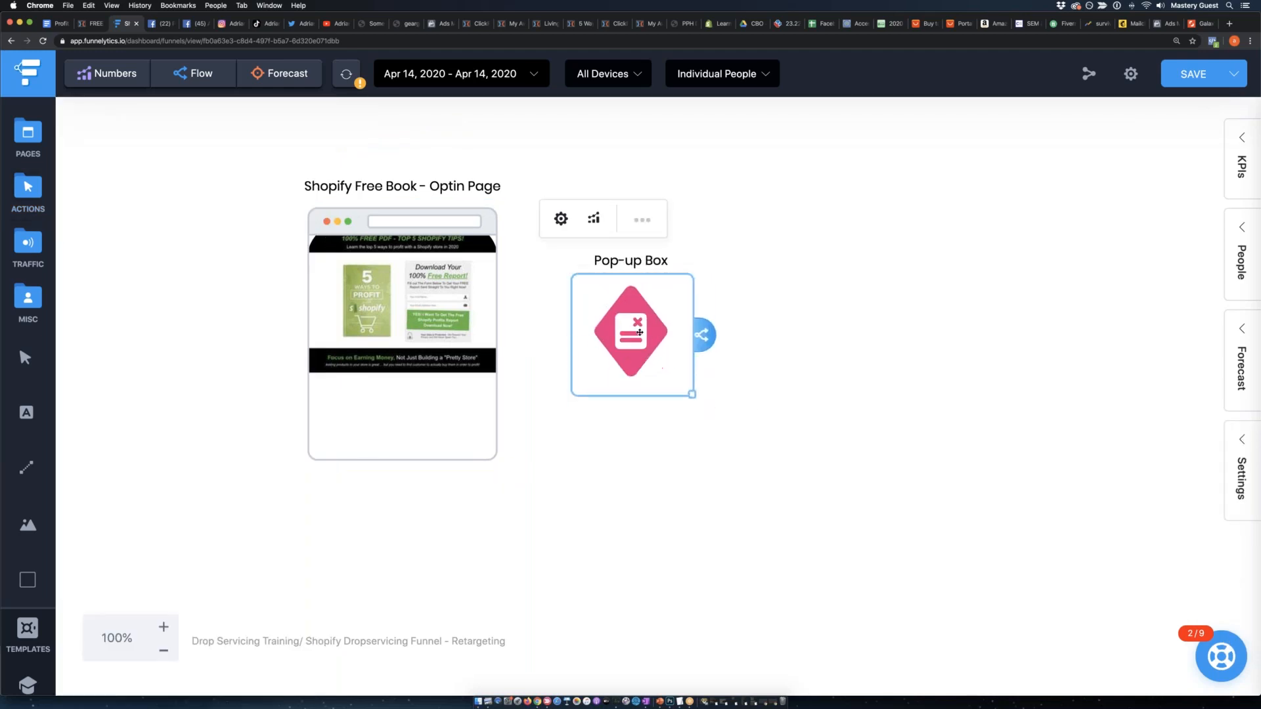
Relabel the Pop-up Box action as "Lead Generated".
{"action": "left_click", "coordinate": [633, 262]}
{"action": "left_click", "coordinate": [669, 220]}
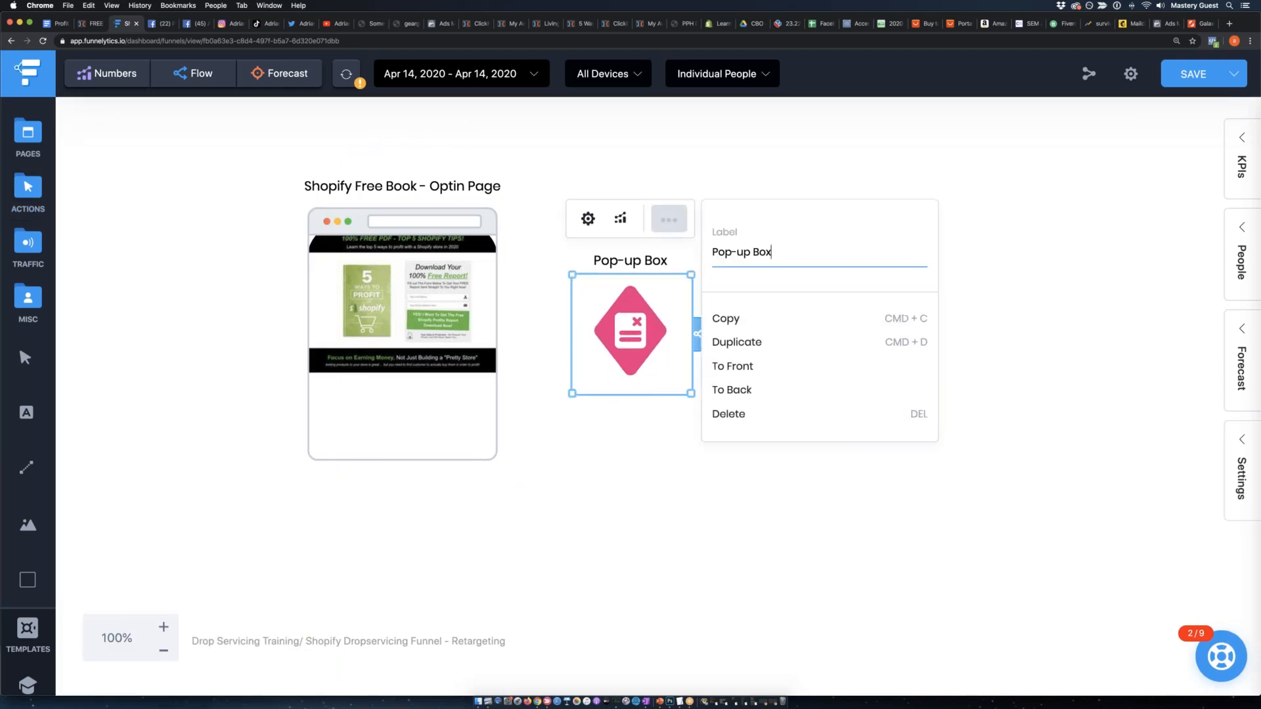
{"action": "triple_click", "coordinate": [758, 252]}
{"action": "type", "text": "Lead Generated"}
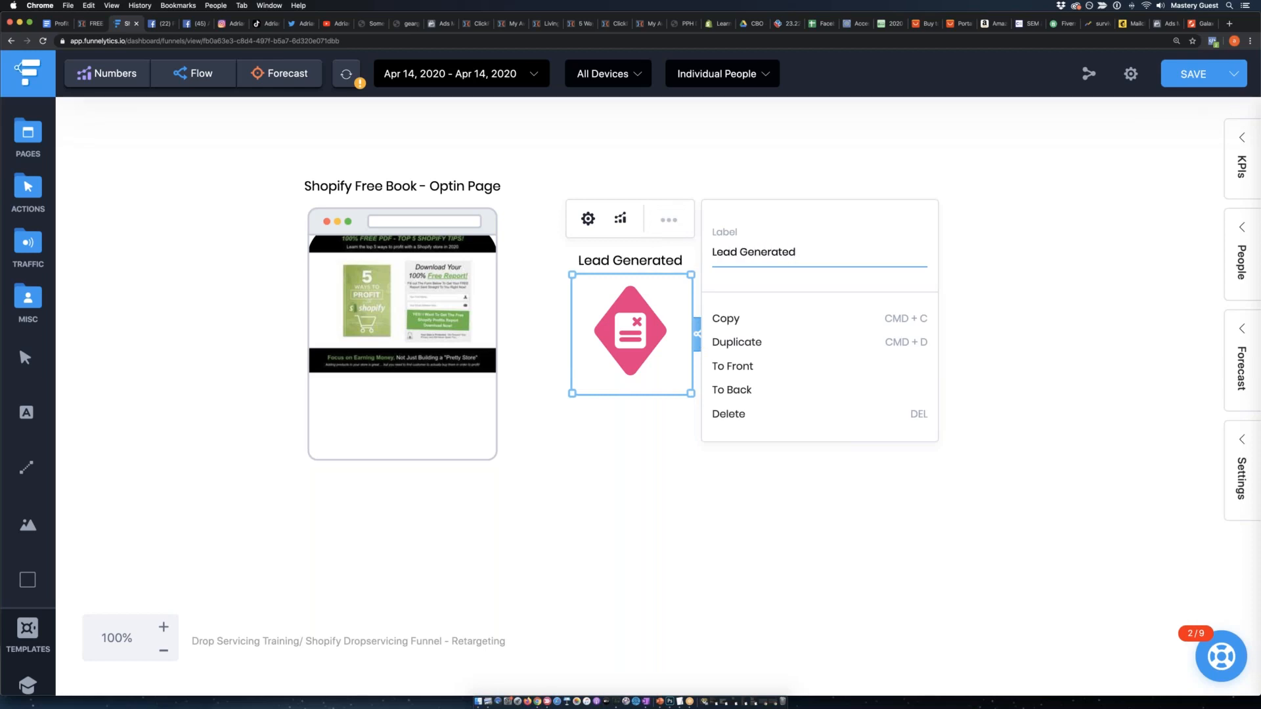
{"action": "left_click", "coordinate": [510, 377]}
Connect the opt-in page to the Lead Generated action with an arrow, leaving a wider gap between them.
{"action": "left_click", "coordinate": [444, 314]}
{"action": "left_click_drag", "start_coordinate": [521, 335], "coordinate": [676, 341]}
{"action": "left_click", "coordinate": [603, 452]}
{"action": "left_click", "coordinate": [771, 459]}
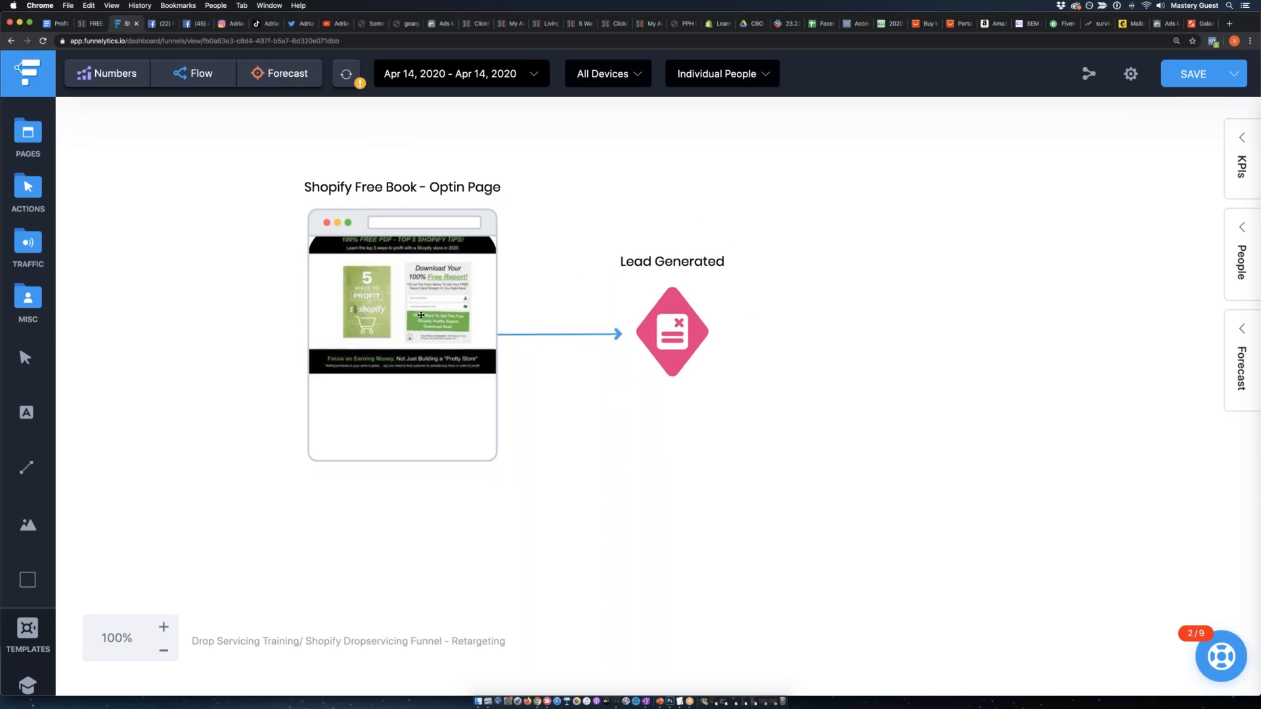
Add a Generic page element right of the Lead Generated action, enlarge it to about the opt-in page's size, and align it.
{"action": "left_click", "coordinate": [418, 318]}
{"action": "scroll", "coordinate": [745, 343], "scroll_direction": "right", "scroll_amount": 3}
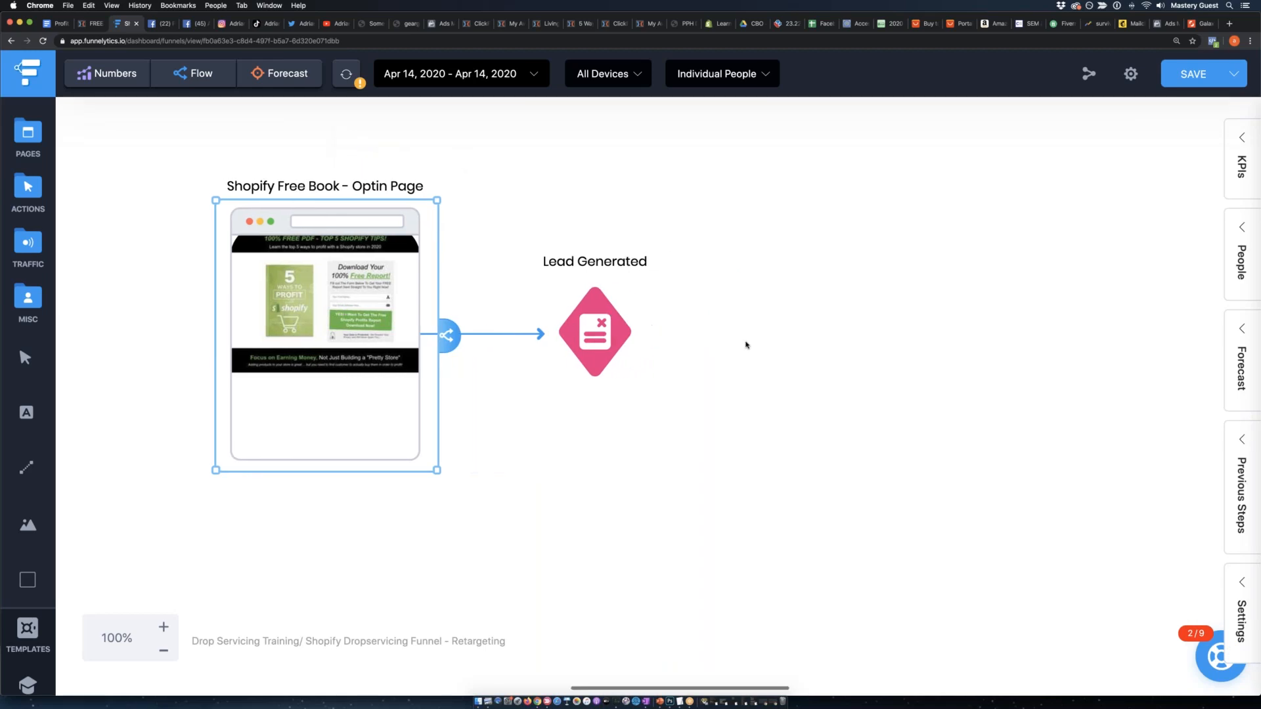
{"action": "mouse_move", "coordinate": [52, 194]}
{"action": "left_click_drag", "start_coordinate": [98, 282], "coordinate": [764, 285]}
{"action": "left_click_drag", "start_coordinate": [830, 360], "coordinate": [992, 488]}
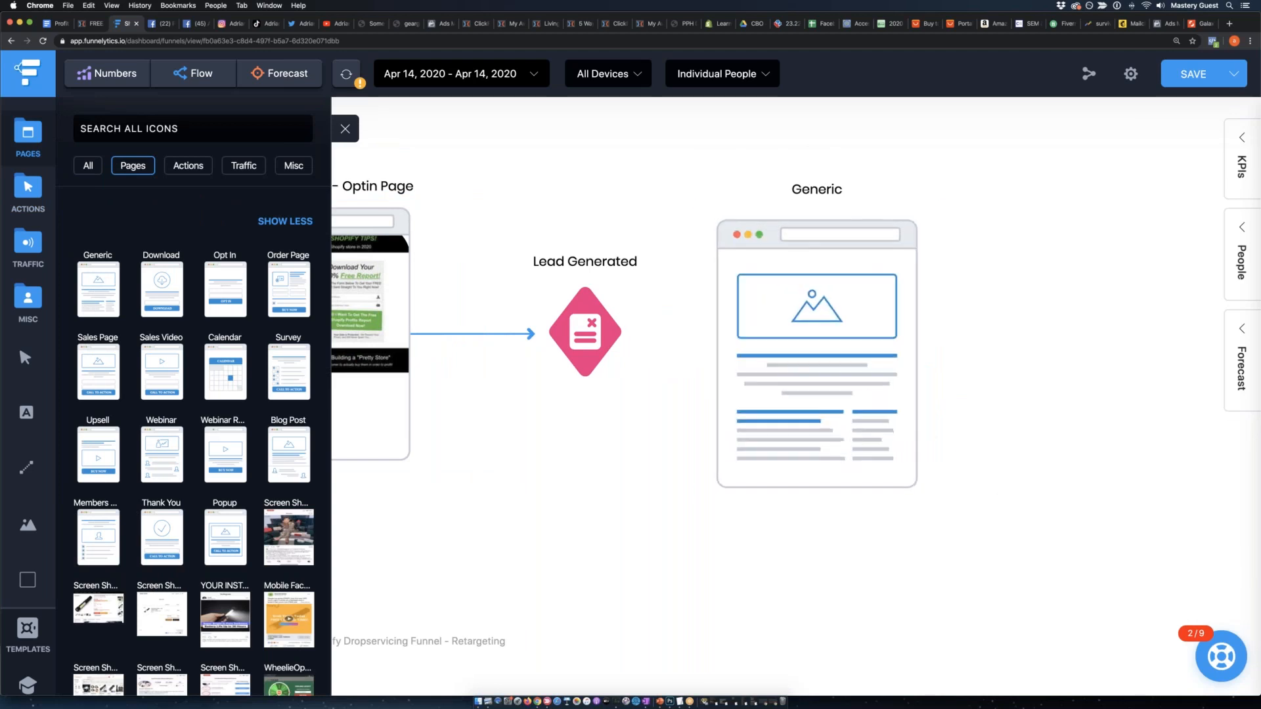
{"action": "left_click", "coordinate": [848, 600]}
{"action": "left_click_drag", "start_coordinate": [797, 310], "coordinate": [792, 291]}
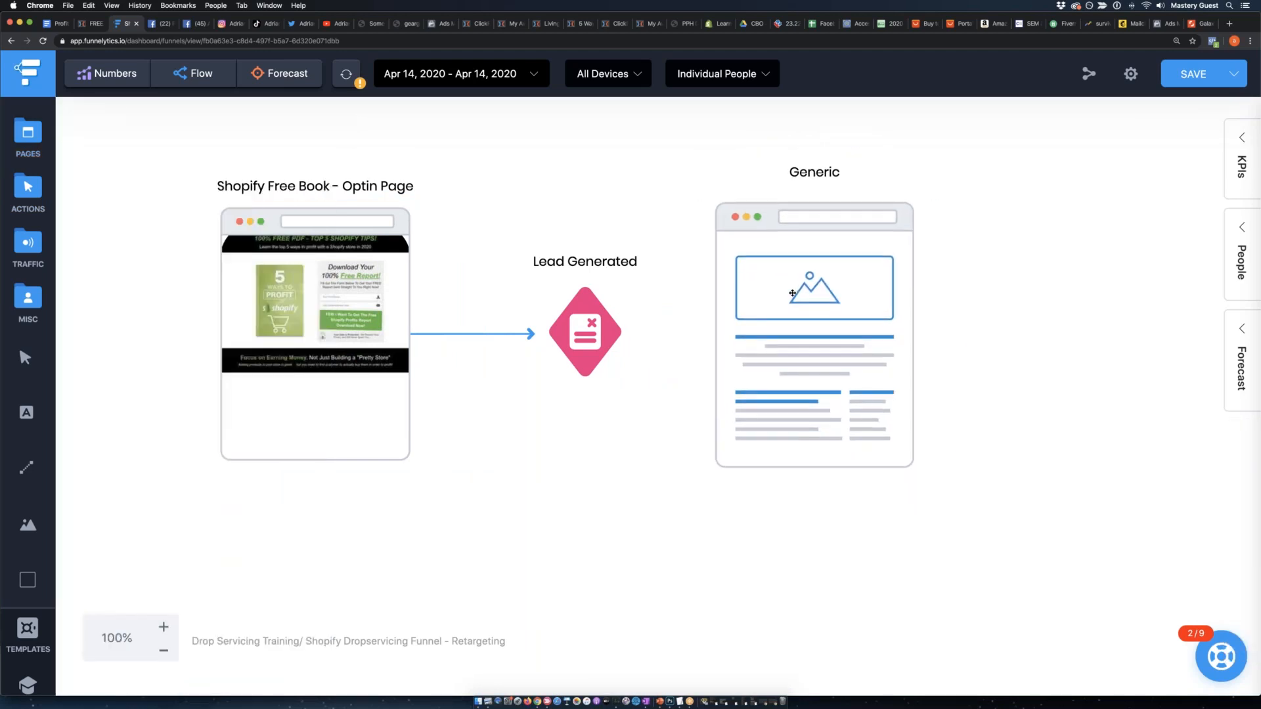
{"action": "left_click", "coordinate": [813, 201]}
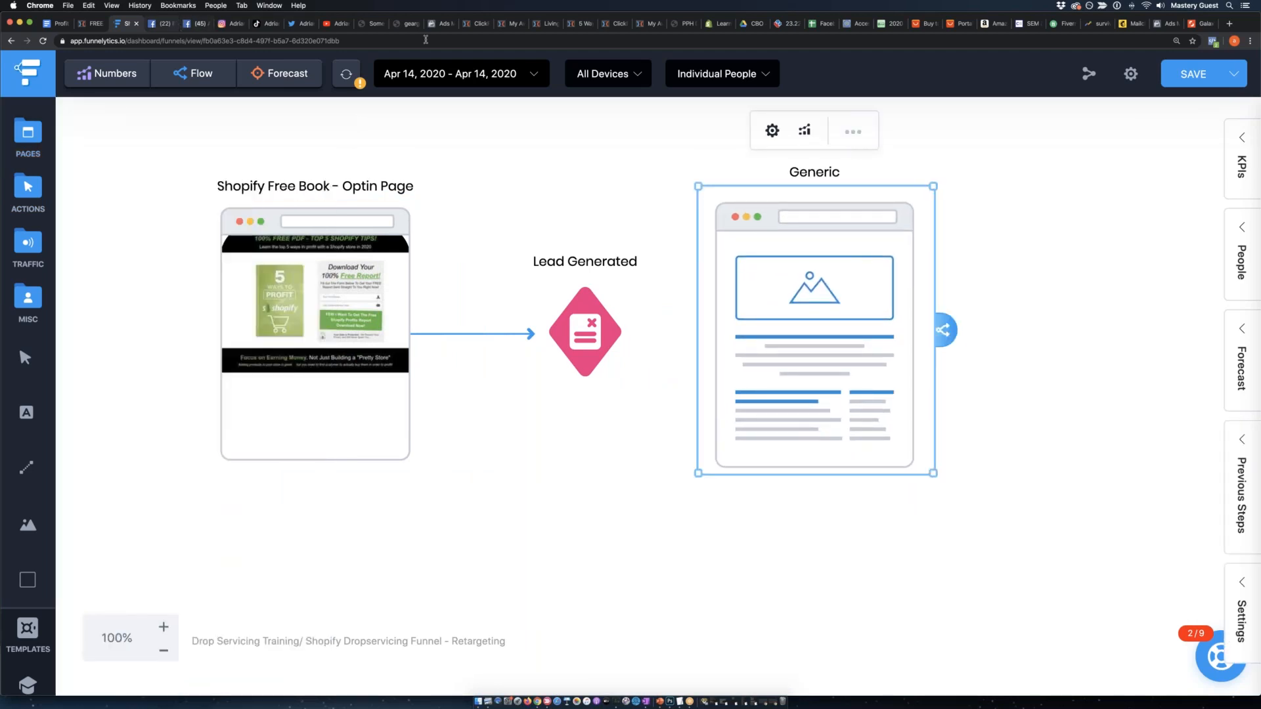
Switch to the live free-book thank-you page and copy its web address.
{"action": "left_click", "coordinate": [474, 23]}
{"action": "left_click", "coordinate": [538, 25]}
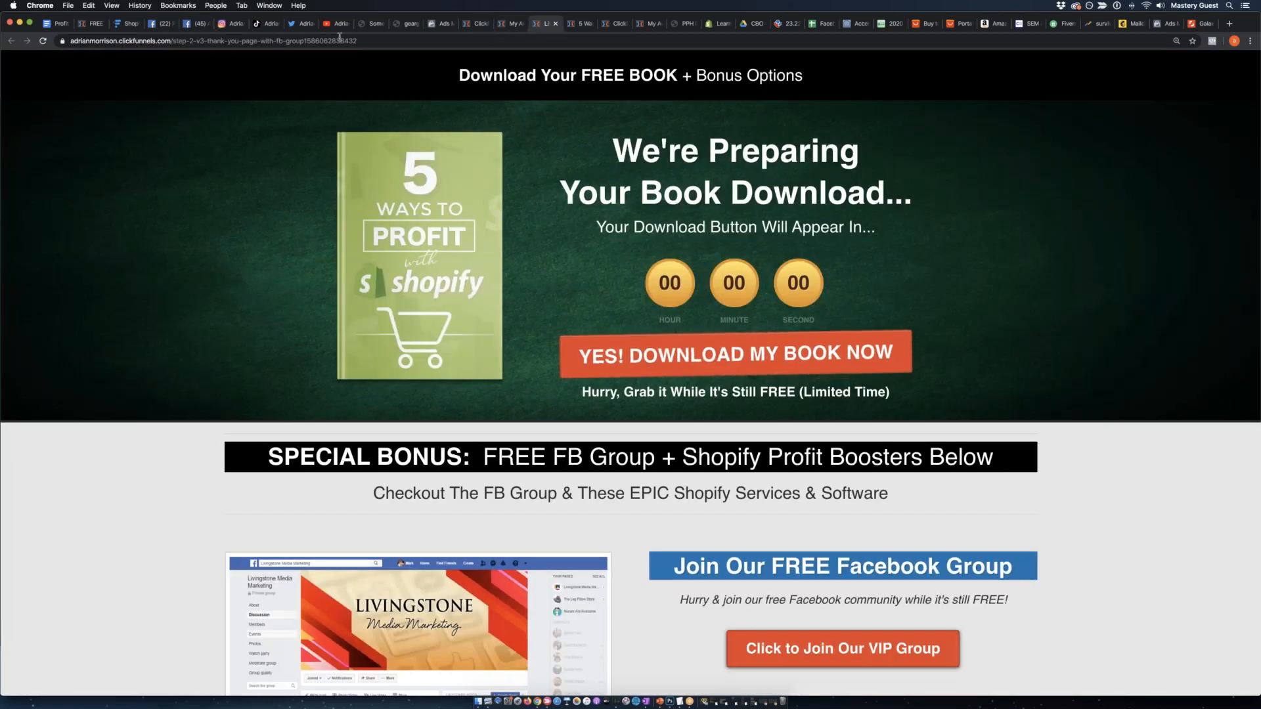
{"action": "right_click", "coordinate": [339, 41]}
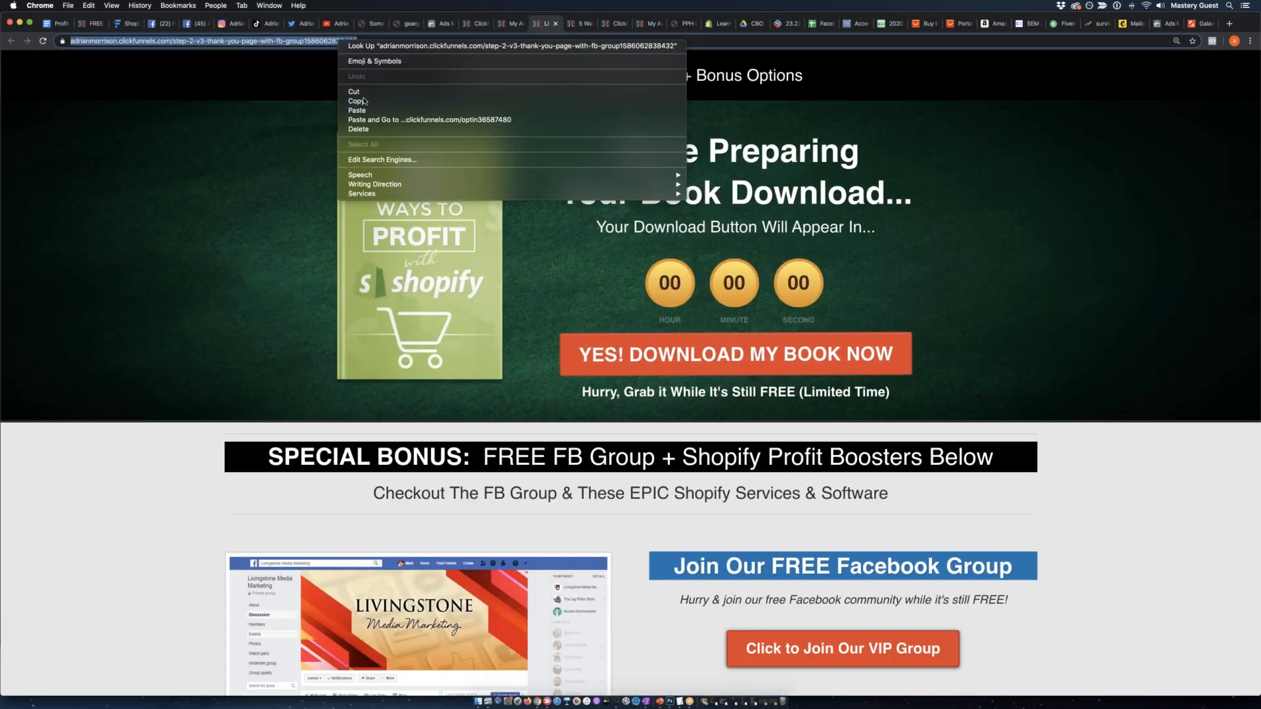
{"action": "left_click", "coordinate": [360, 101]}
Review the thank-you page's Facebook group and bonus offers, and look at ClickBank's SEM & SEO products.
{"action": "left_click", "coordinate": [276, 167]}
{"action": "scroll", "coordinate": [281, 164], "scroll_direction": "down", "scroll_amount": 1}
{"action": "scroll", "coordinate": [280, 164], "scroll_direction": "up", "scroll_amount": 1}
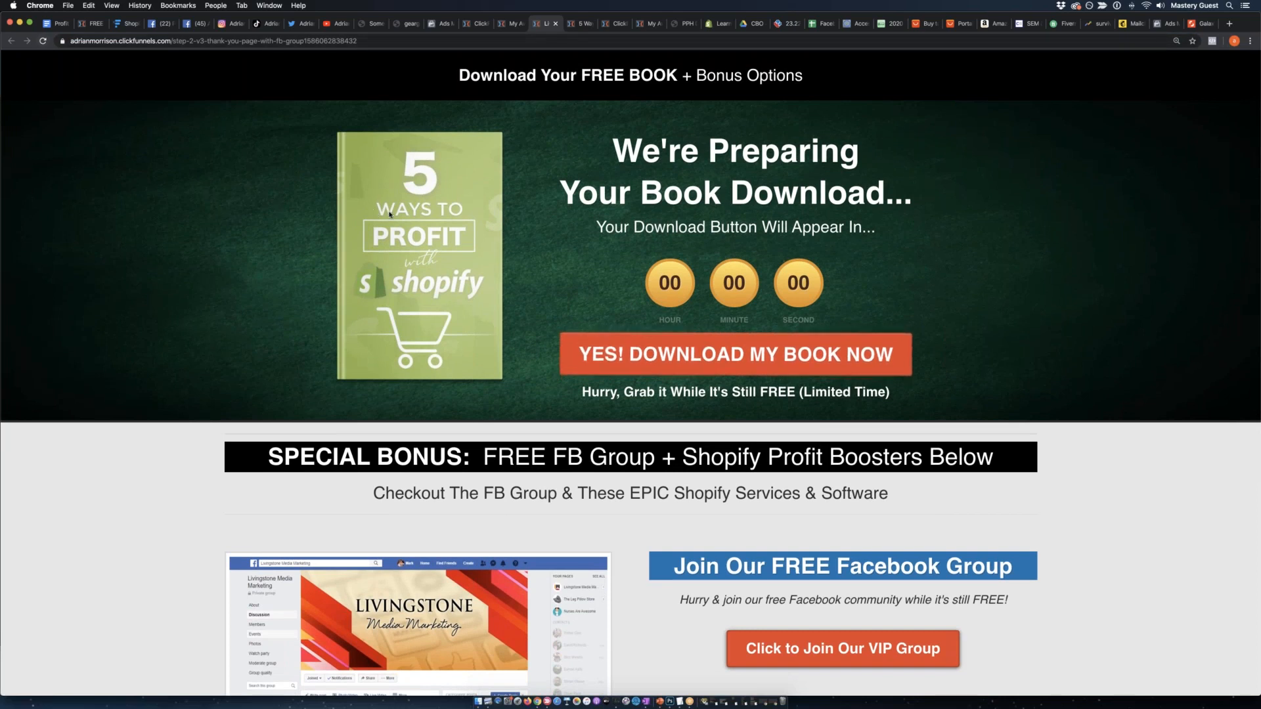
{"action": "scroll", "coordinate": [74, 83], "scroll_direction": "down", "scroll_amount": 5}
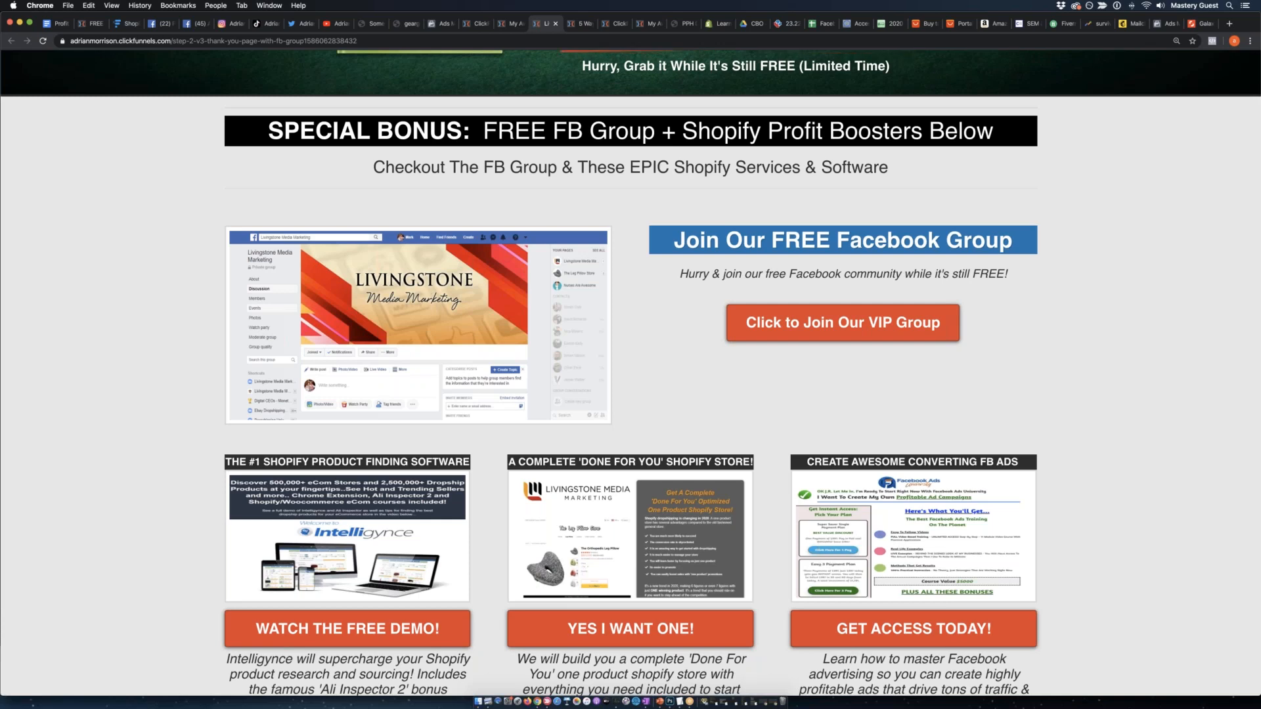
{"action": "left_click", "coordinate": [1025, 25]}
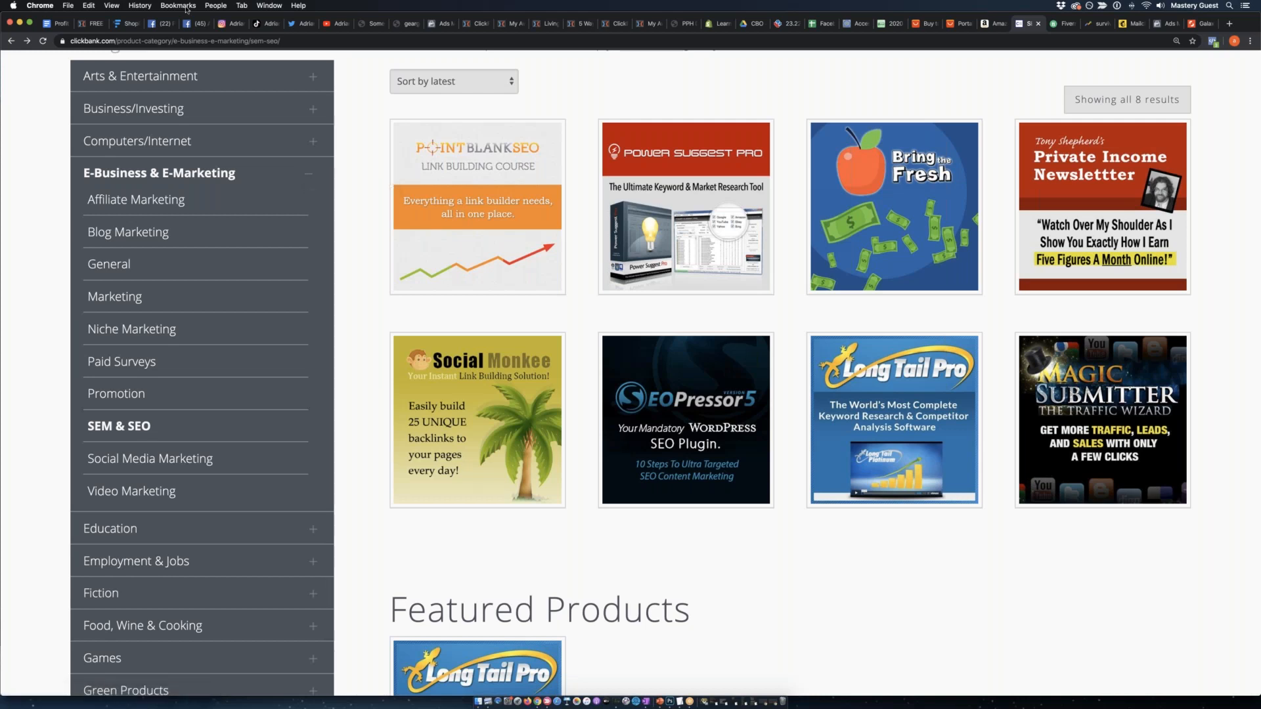
Return to the live thank-you page with the special bonus offers and copy its full web address again.
{"action": "left_click", "coordinate": [141, 25]}
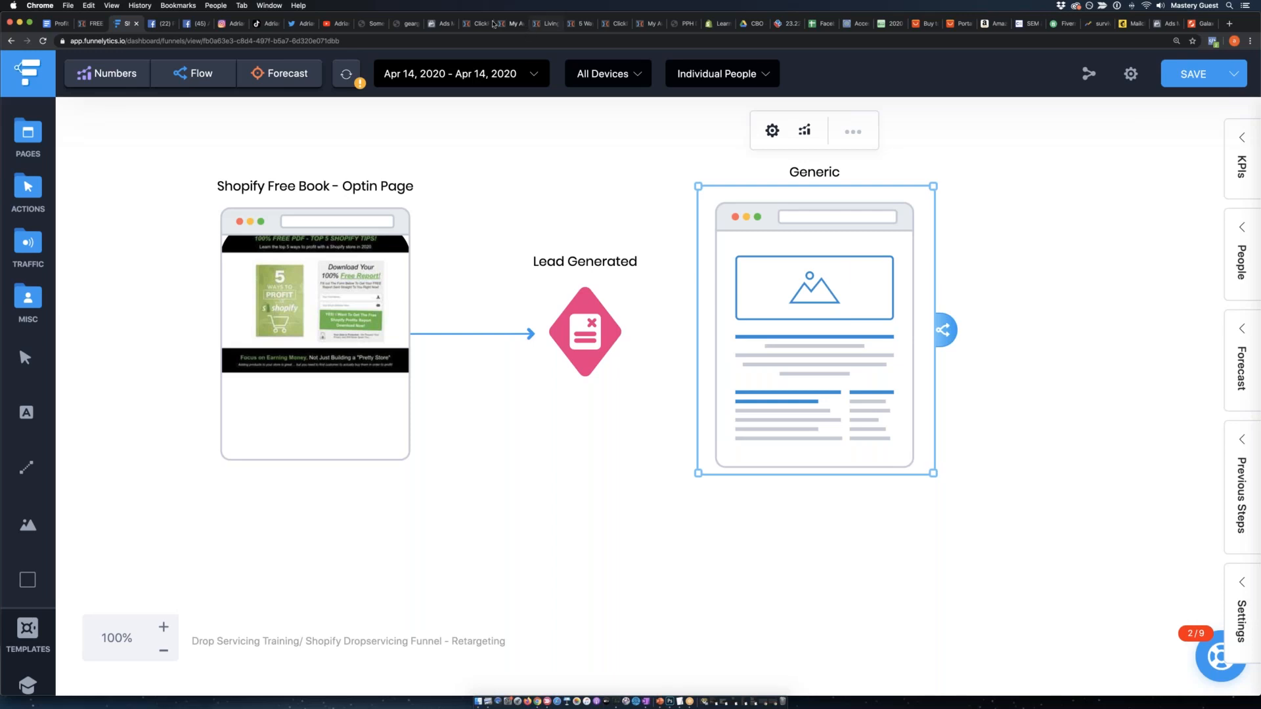
{"action": "left_click", "coordinate": [513, 24]}
{"action": "left_click", "coordinate": [544, 26]}
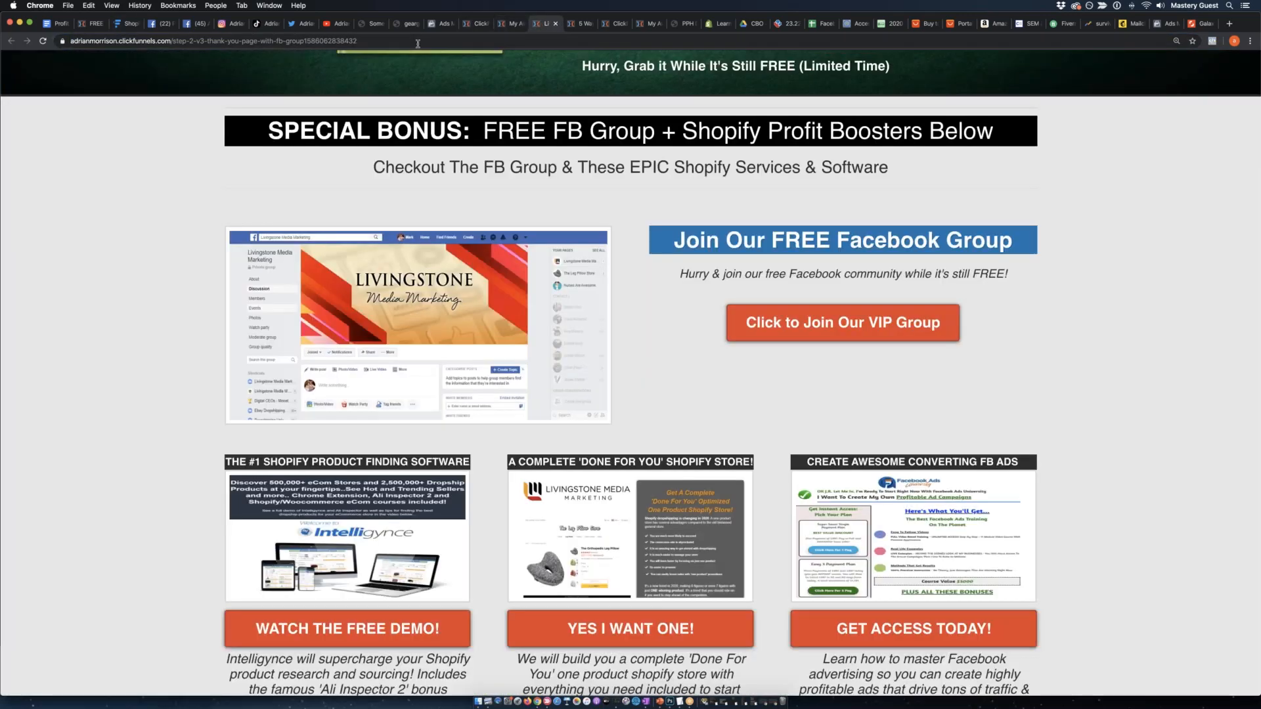
{"action": "key", "text": "super+l"}
{"action": "key", "text": "super+c"}
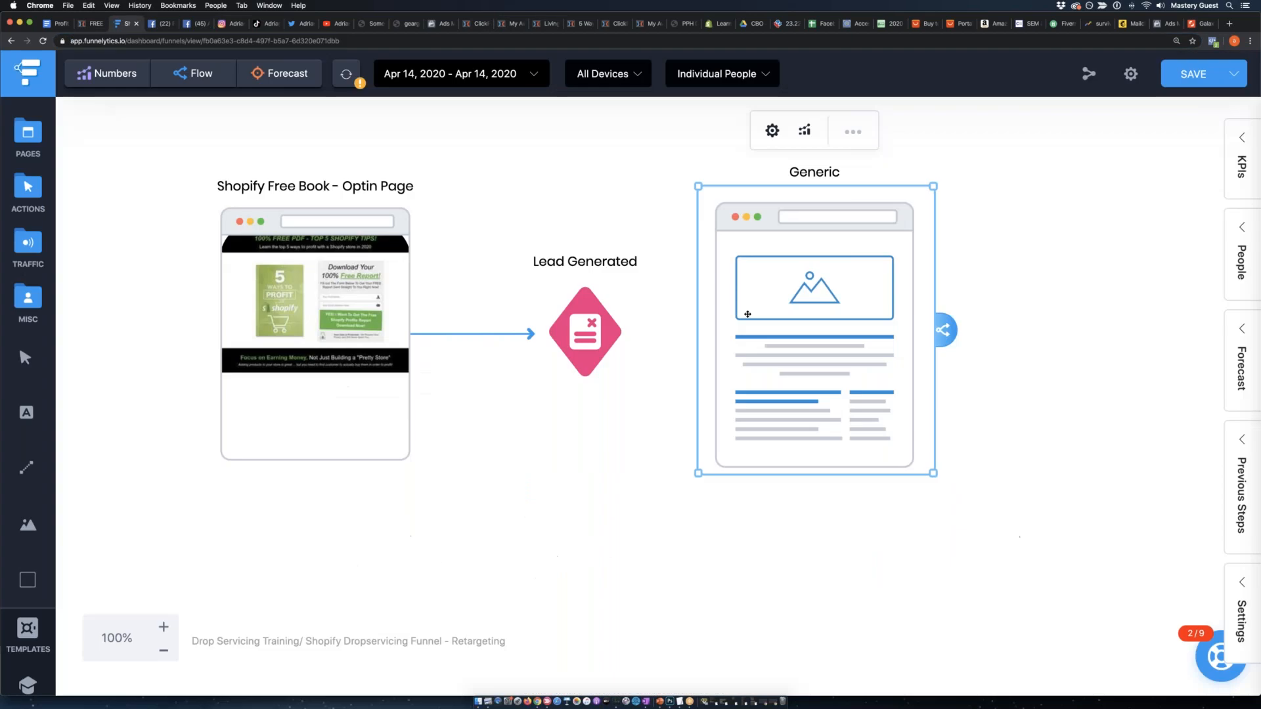
In Funnelytics, give the Generic page the copied URL, label it "Thank You Page (Sales)" and capture its screenshot as the thumbnail.
{"action": "left_click", "coordinate": [128, 24]}
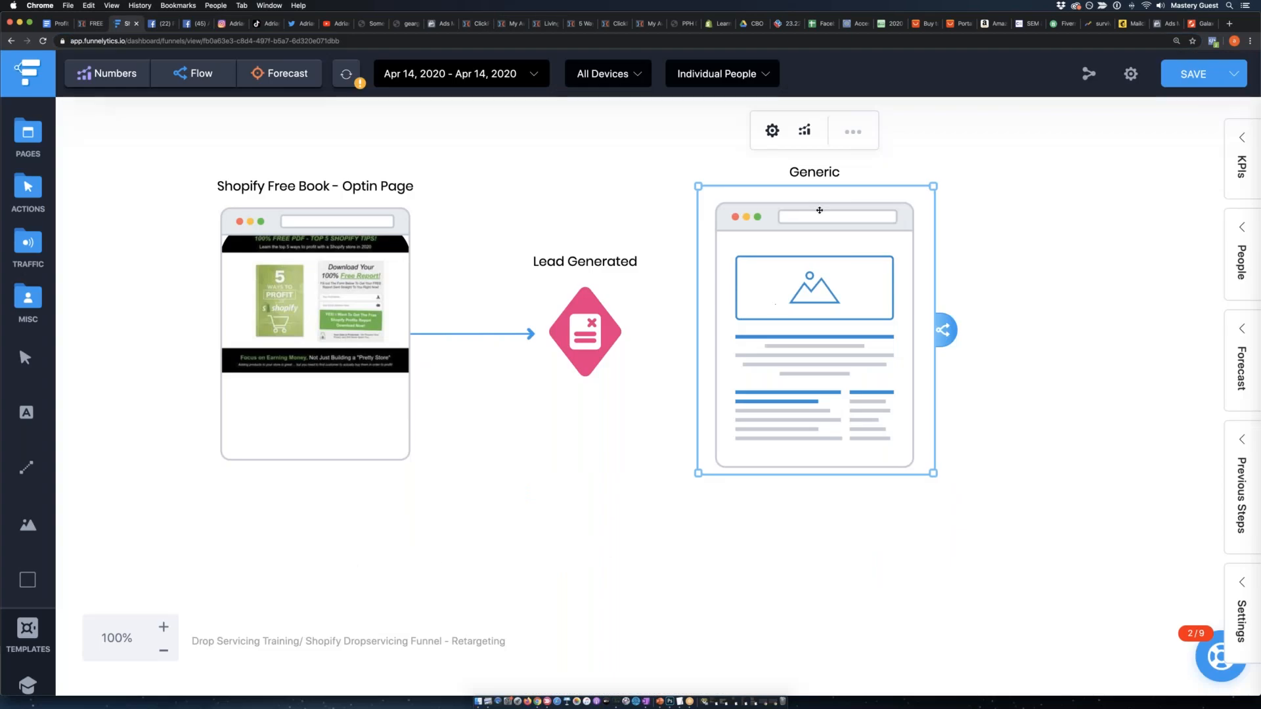
{"action": "left_click", "coordinate": [851, 134]}
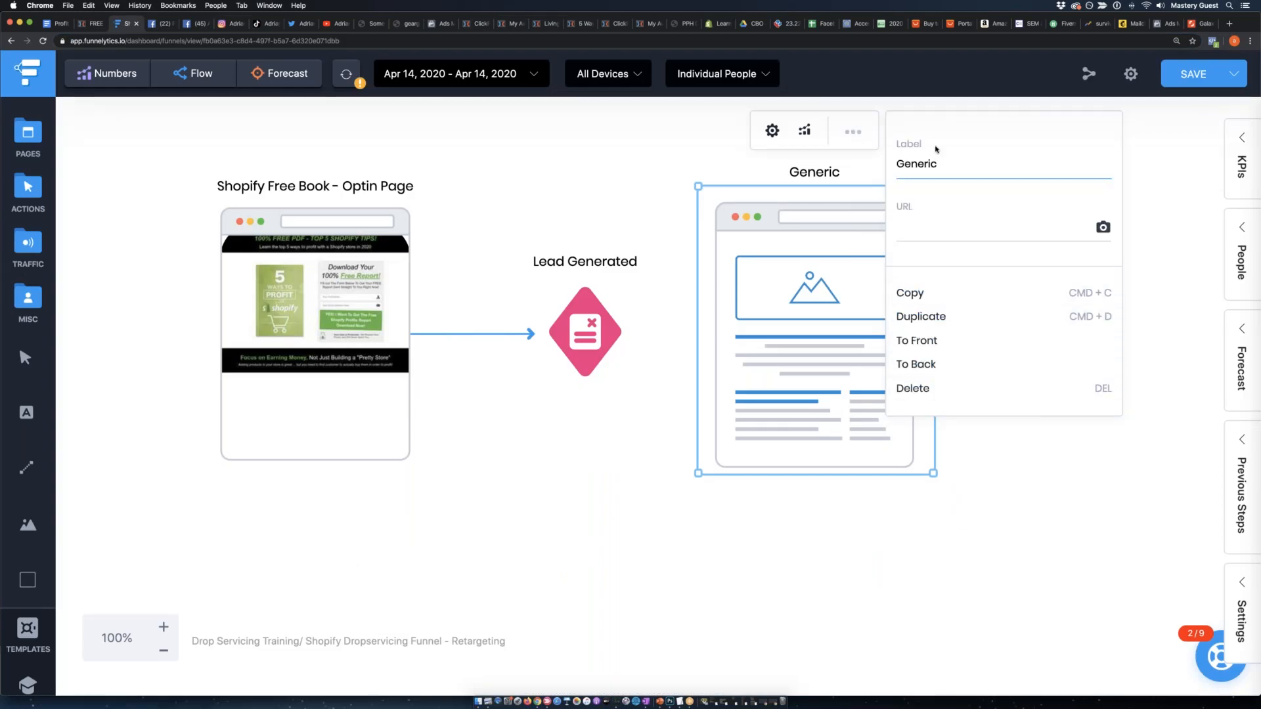
{"action": "left_click", "coordinate": [924, 228]}
{"action": "key", "text": "super+v"}
{"action": "double_click", "coordinate": [910, 158]}
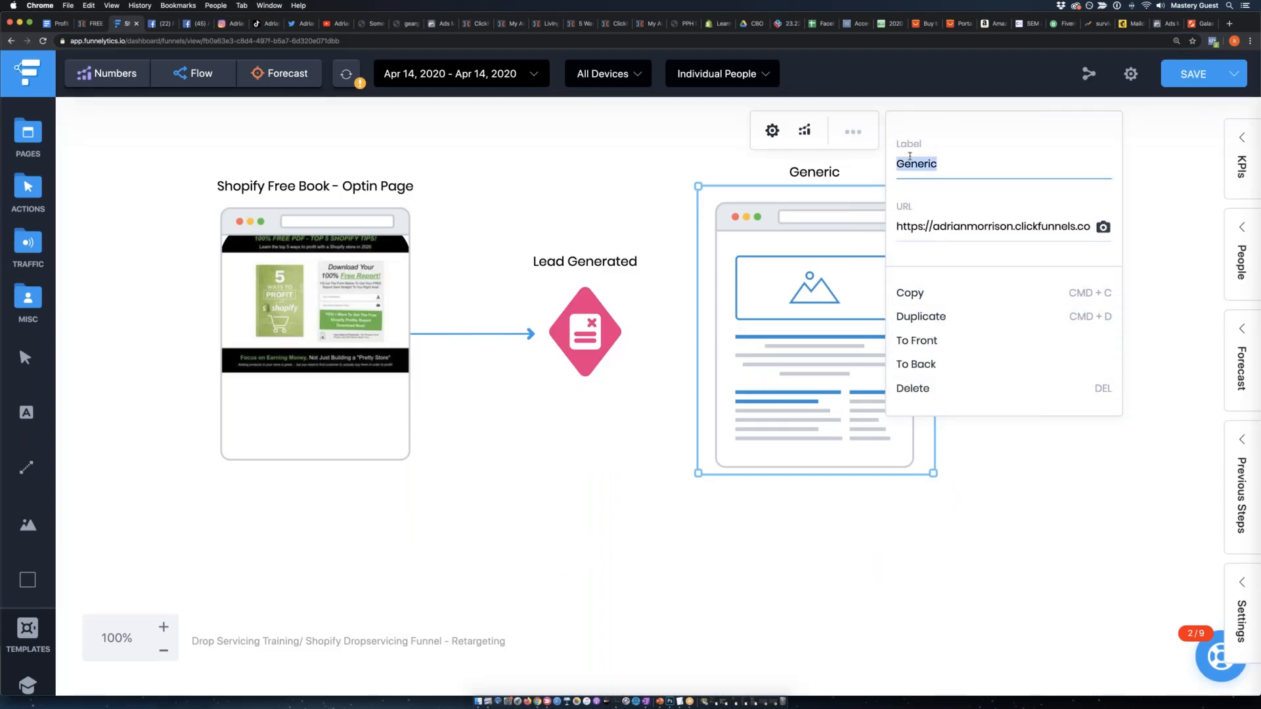
{"action": "type", "text": "Thank You Pa"}
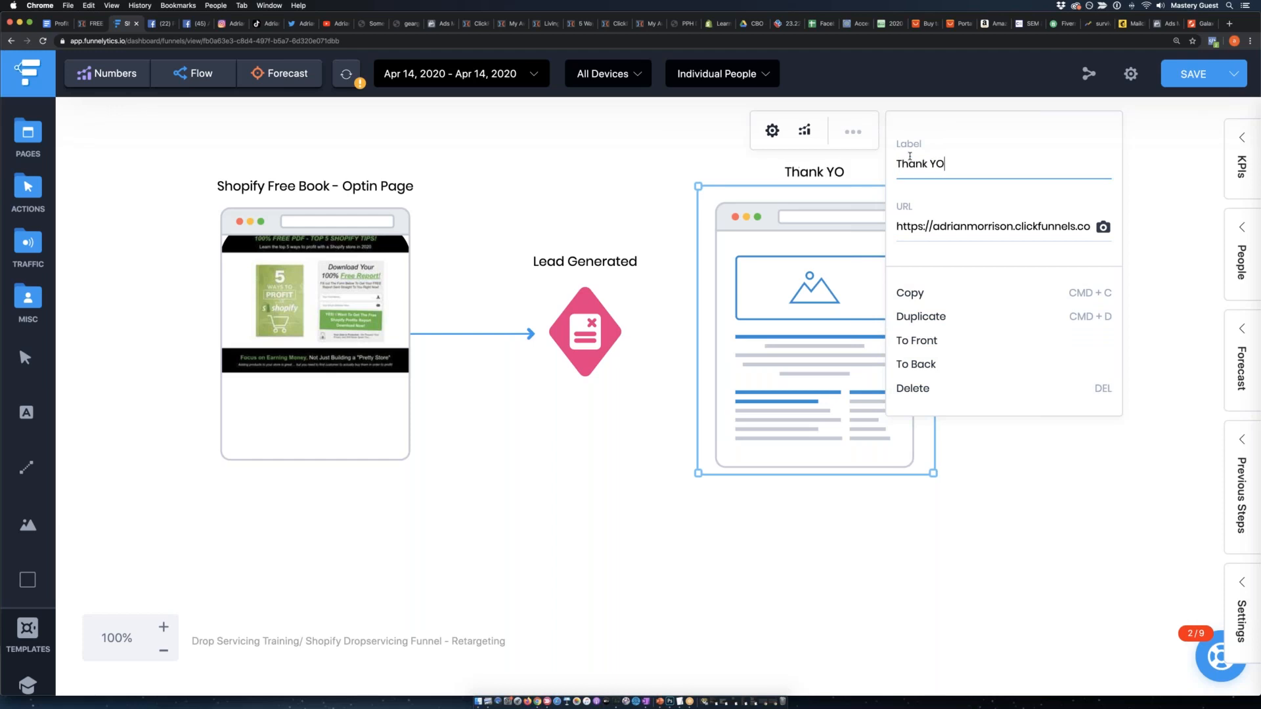
{"action": "type", "text": "ge (Sales)"}
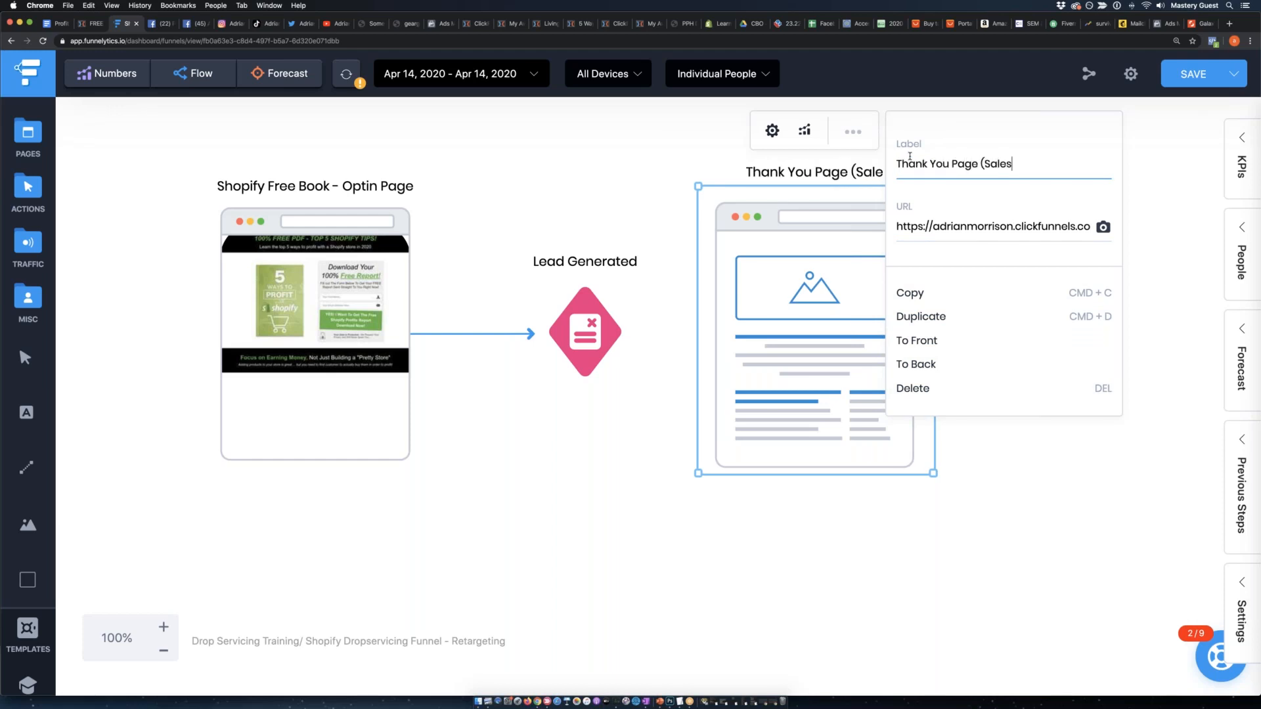
{"action": "left_click", "coordinate": [1103, 227]}
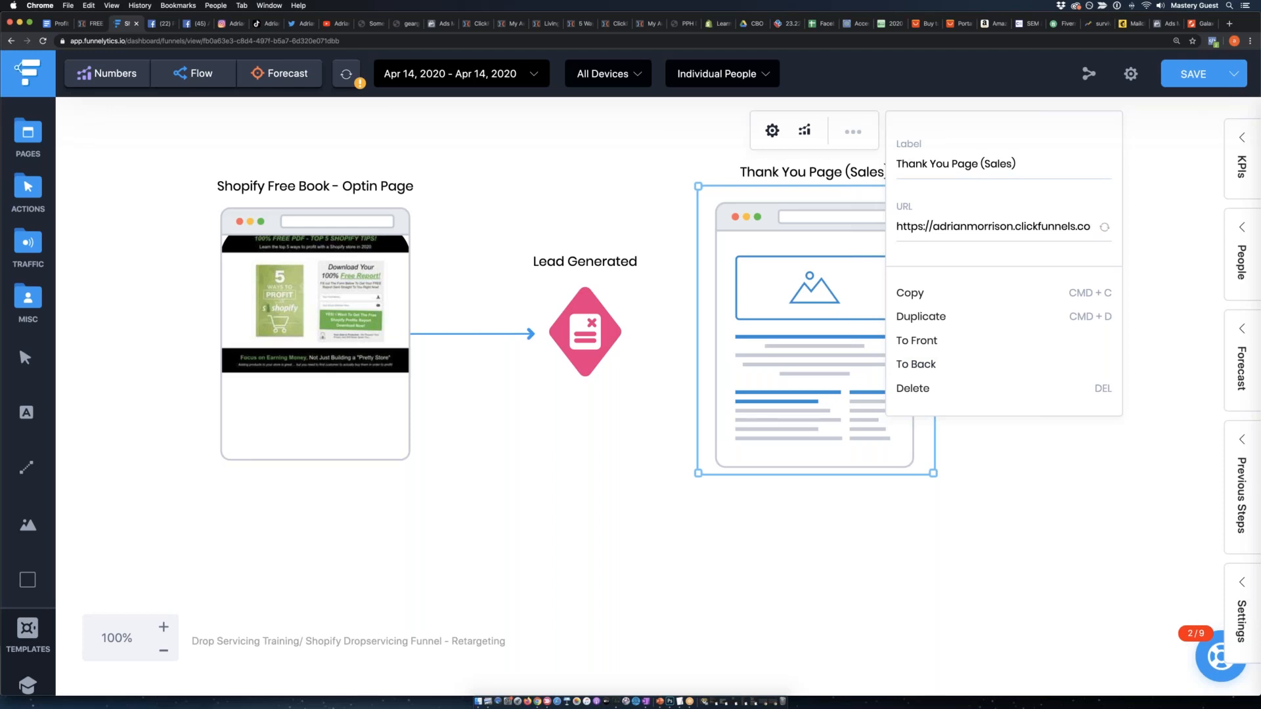
{"action": "left_click", "coordinate": [572, 474]}
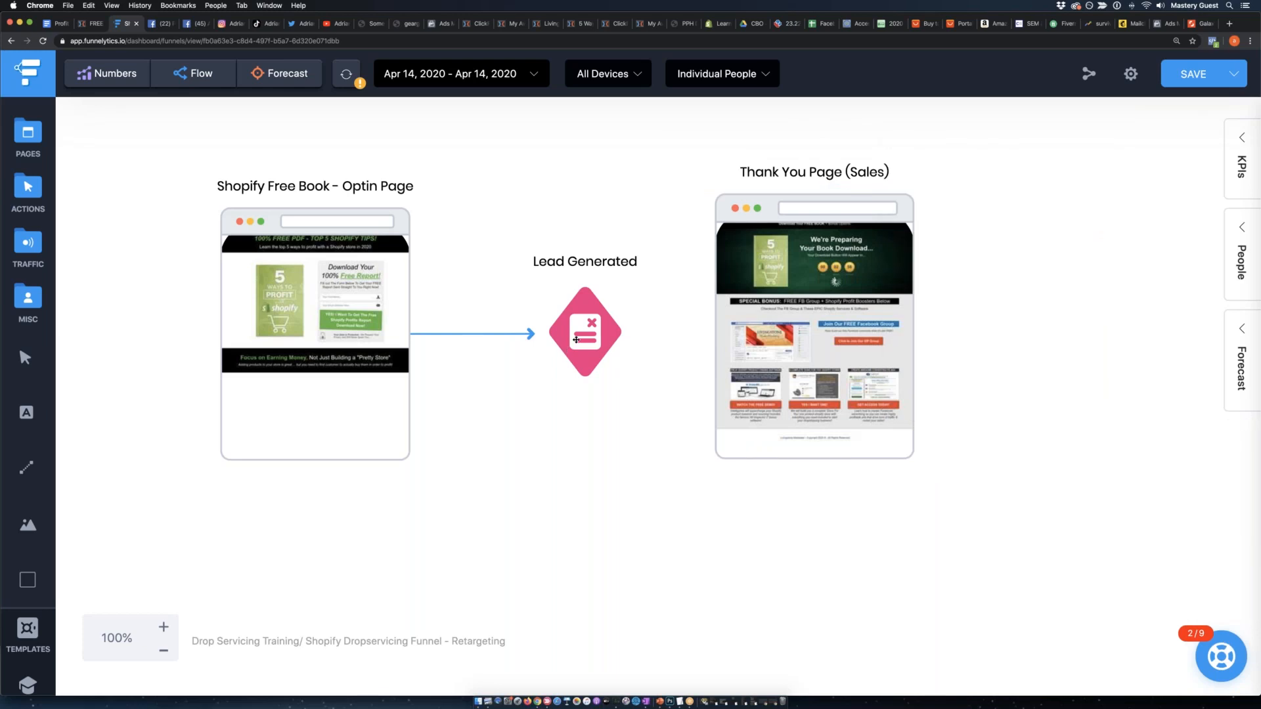
Connect the Lead Generated action to the Thank You Page (Sales) element and move that page further right.
{"action": "left_click", "coordinate": [601, 337]}
{"action": "left_click_drag", "start_coordinate": [655, 335], "coordinate": [826, 342]}
{"action": "left_click_drag", "start_coordinate": [827, 342], "coordinate": [911, 346]}
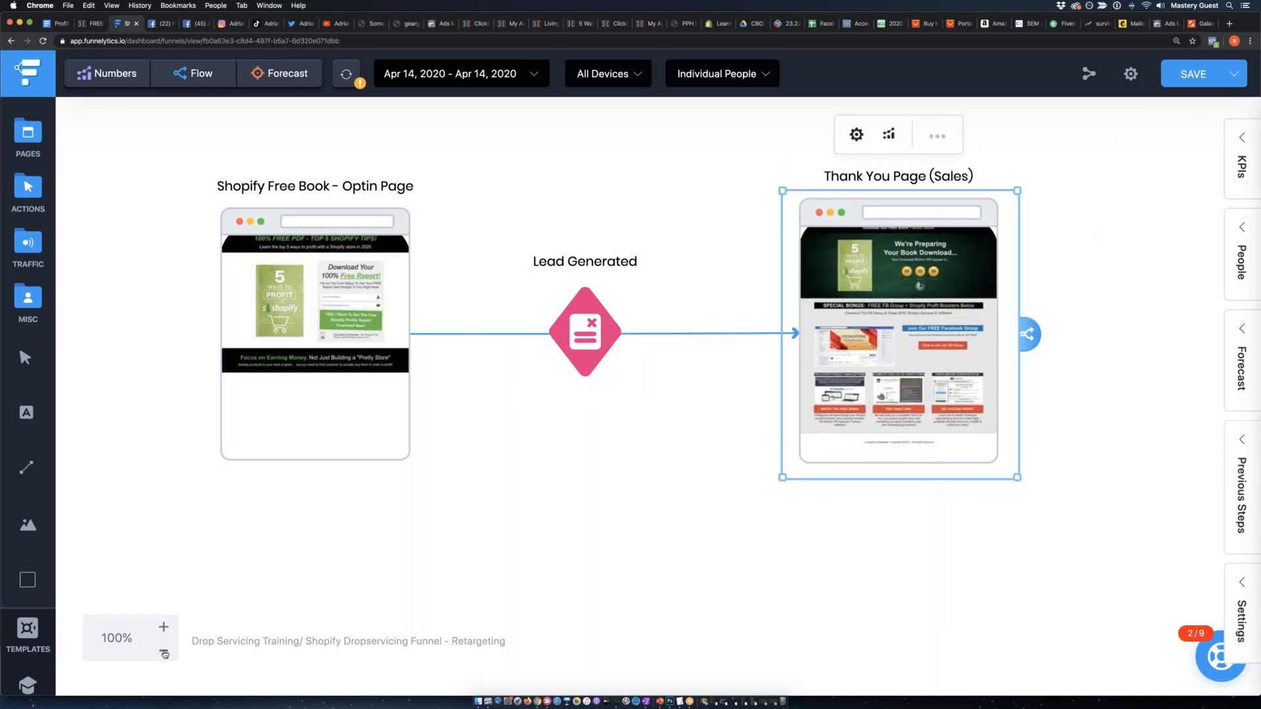
{"action": "left_click", "coordinate": [164, 652]}
{"action": "left_click", "coordinate": [164, 652]}
{"action": "left_click", "coordinate": [164, 652]}
{"action": "scroll", "coordinate": [434, 566], "scroll_direction": "right", "scroll_amount": 1}
{"action": "scroll", "coordinate": [433, 563], "scroll_direction": "down", "scroll_amount": 1}
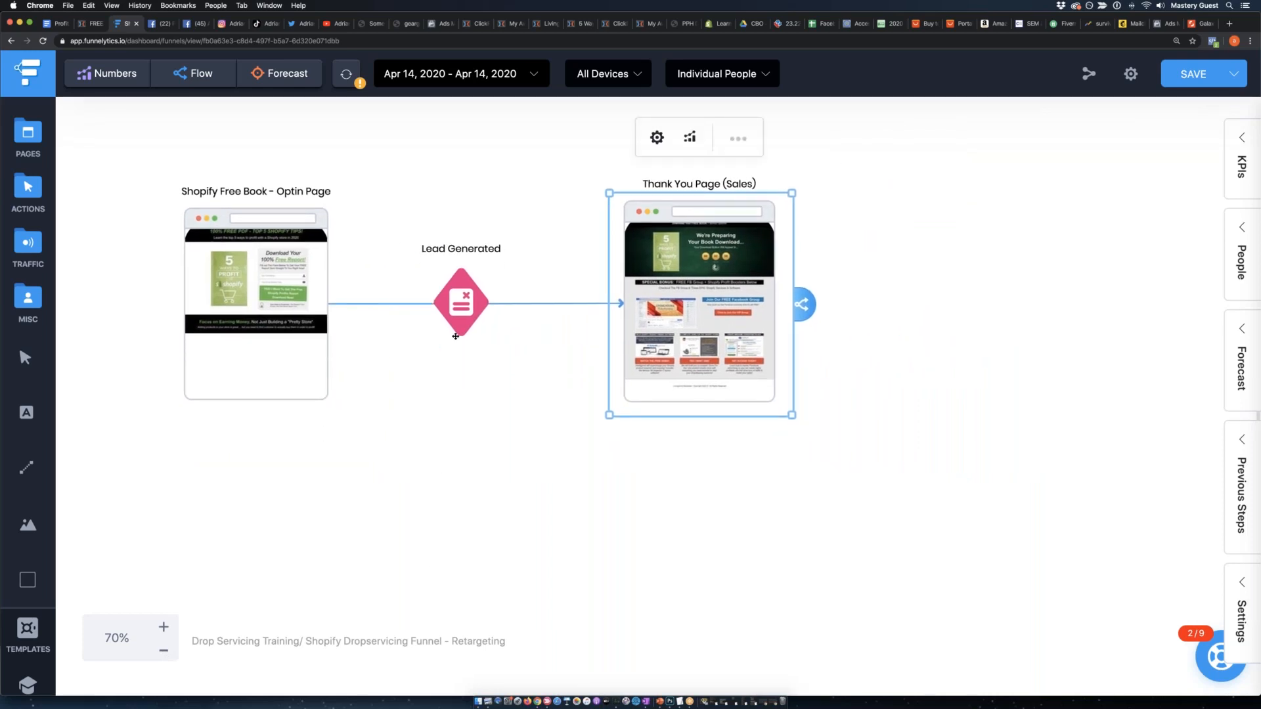
Space the Lead Generated action and the Thank You Page (Sales) evenly in line with the opt-in page.
{"action": "mouse_move", "coordinate": [480, 310]}
{"action": "left_mouse_down"}
{"action": "mouse_move", "coordinate": [483, 323]}
{"action": "mouse_move", "coordinate": [506, 301]}
{"action": "mouse_move", "coordinate": [471, 316]}
{"action": "left_mouse_up"}
{"action": "left_click_drag", "start_coordinate": [728, 302], "coordinate": [710, 320]}
{"action": "scroll", "coordinate": [605, 465], "scroll_direction": "down", "scroll_amount": 3}
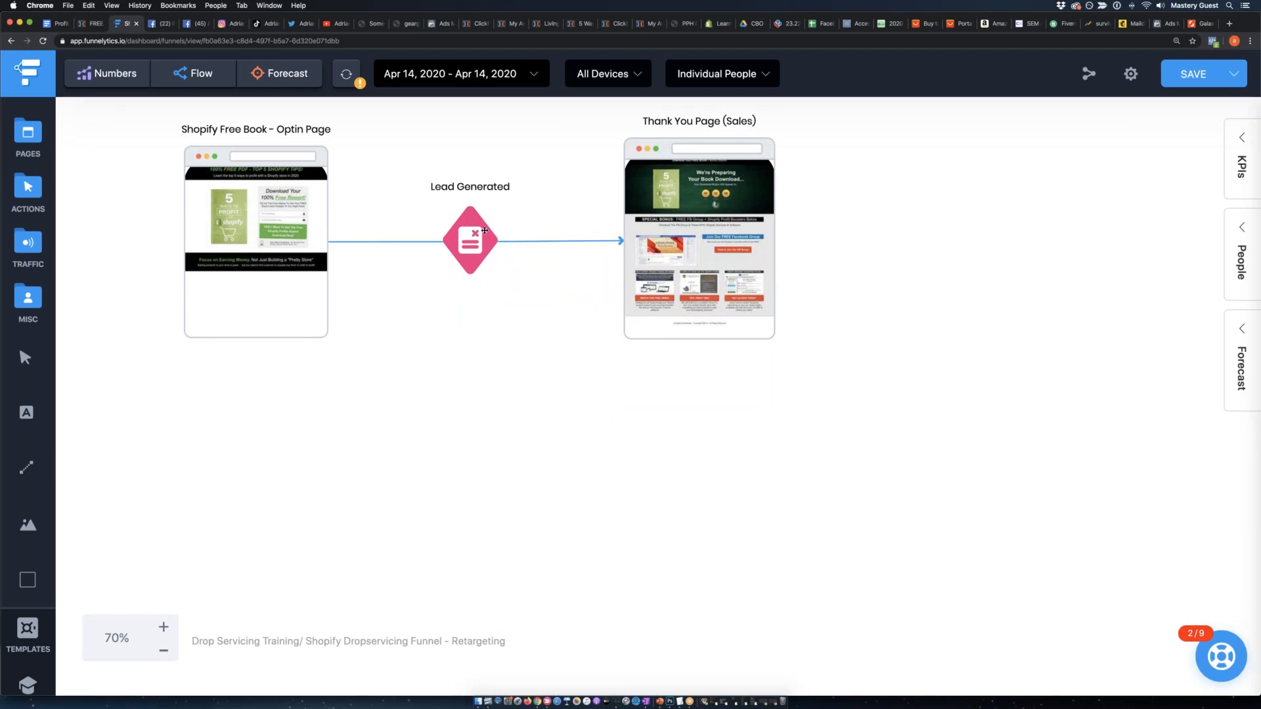
Add an Email traffic element beneath the Lead Generated action.
{"action": "left_click", "coordinate": [33, 188]}
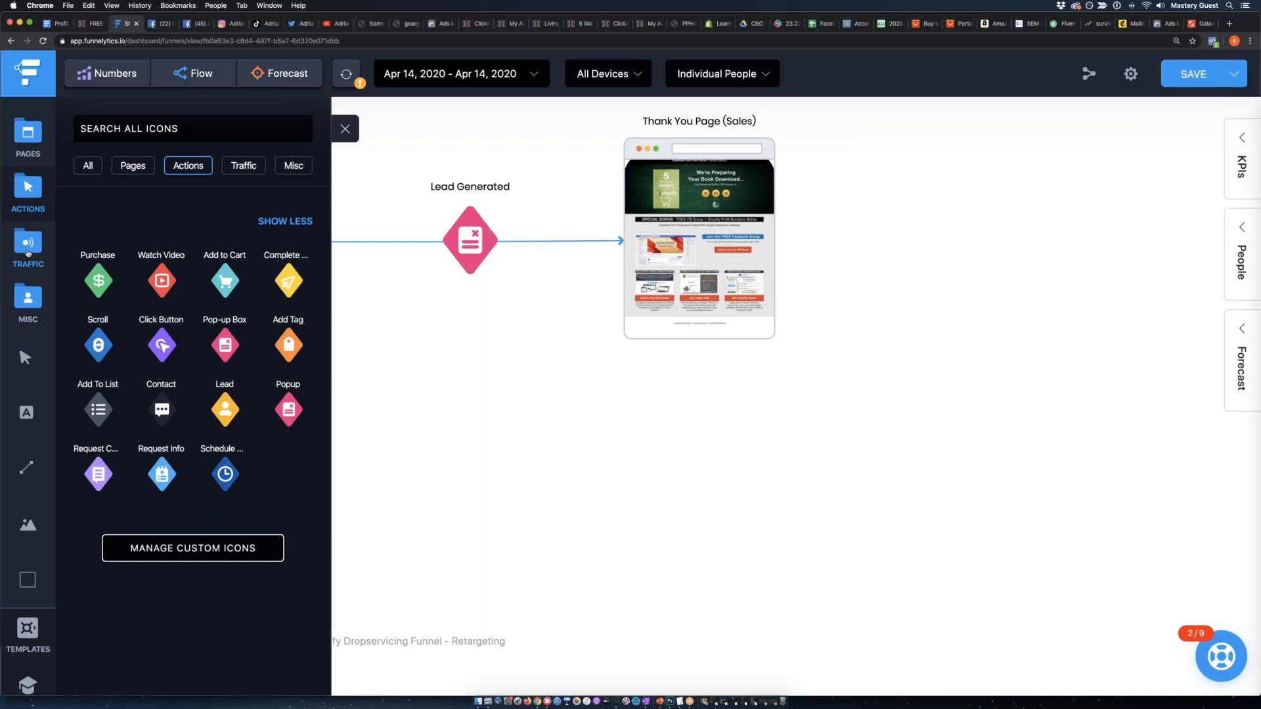
{"action": "left_click", "coordinate": [28, 252]}
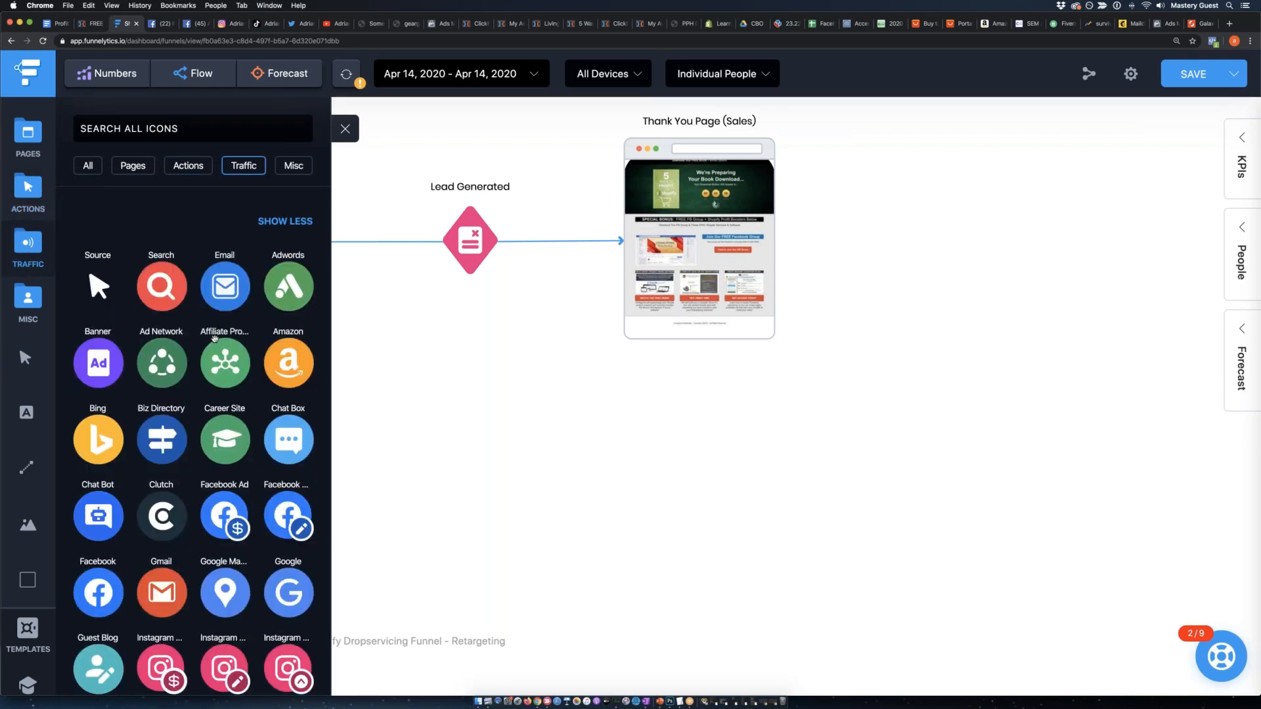
{"action": "left_click_drag", "start_coordinate": [221, 293], "coordinate": [545, 489]}
{"action": "left_click", "coordinate": [542, 480]}
{"action": "left_click", "coordinate": [450, 433]}
{"action": "left_click_drag", "start_coordinate": [490, 438], "coordinate": [469, 439]}
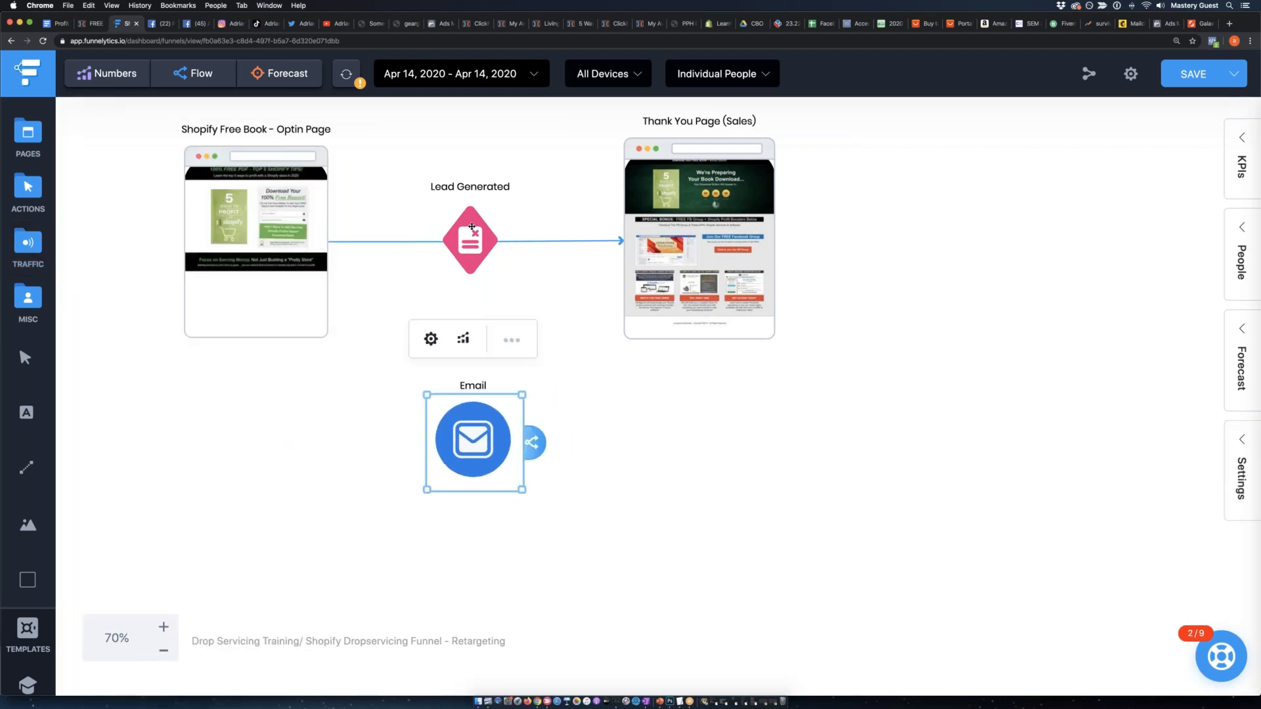
Connect the Lead Generated action to the Email element and set Email further below it.
{"action": "left_click", "coordinate": [472, 226]}
{"action": "left_click_drag", "start_coordinate": [531, 242], "coordinate": [471, 520]}
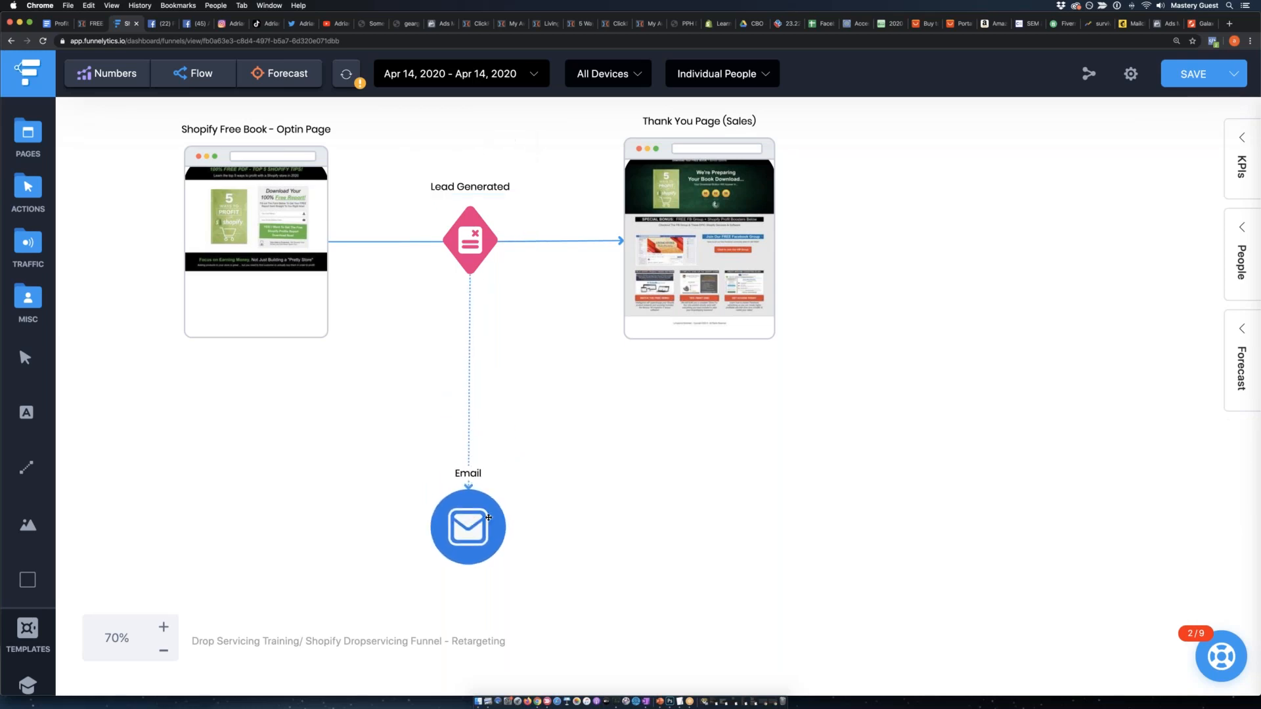
{"action": "left_click", "coordinate": [515, 530]}
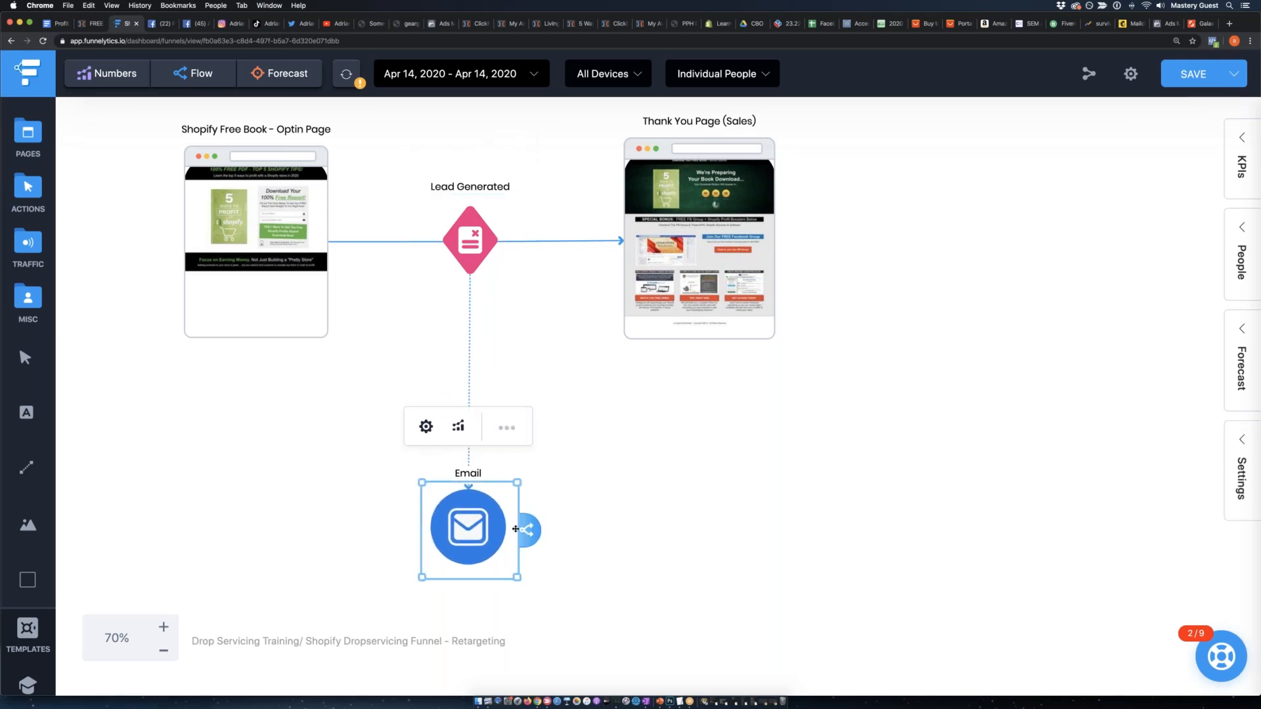
{"action": "left_click", "coordinate": [610, 516]}
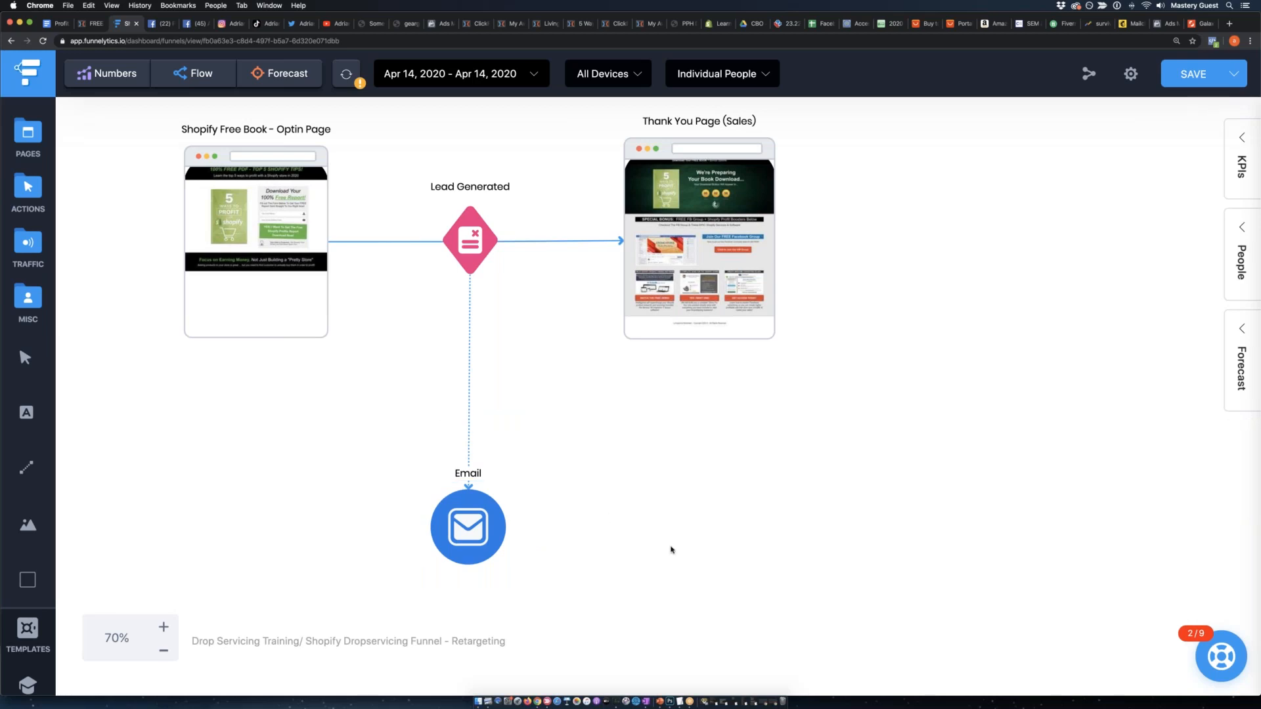
Shrink the Email icon to about the size of the Lead Generated icon and align it directly beneath that action.
{"action": "left_click", "coordinate": [198, 206]}
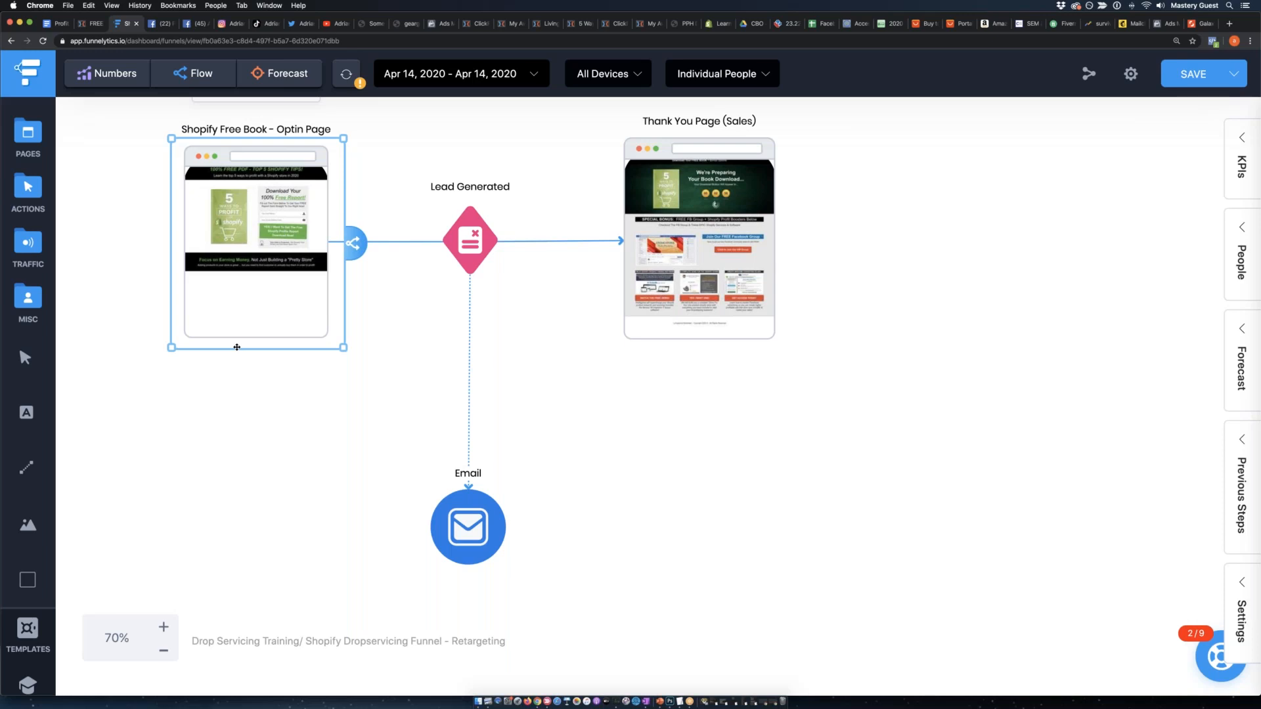
{"action": "left_click", "coordinate": [479, 551]}
{"action": "left_click_drag", "start_coordinate": [517, 579], "coordinate": [498, 555]}
{"action": "left_click", "coordinate": [557, 566]}
{"action": "left_click_drag", "start_coordinate": [463, 514], "coordinate": [474, 510]}
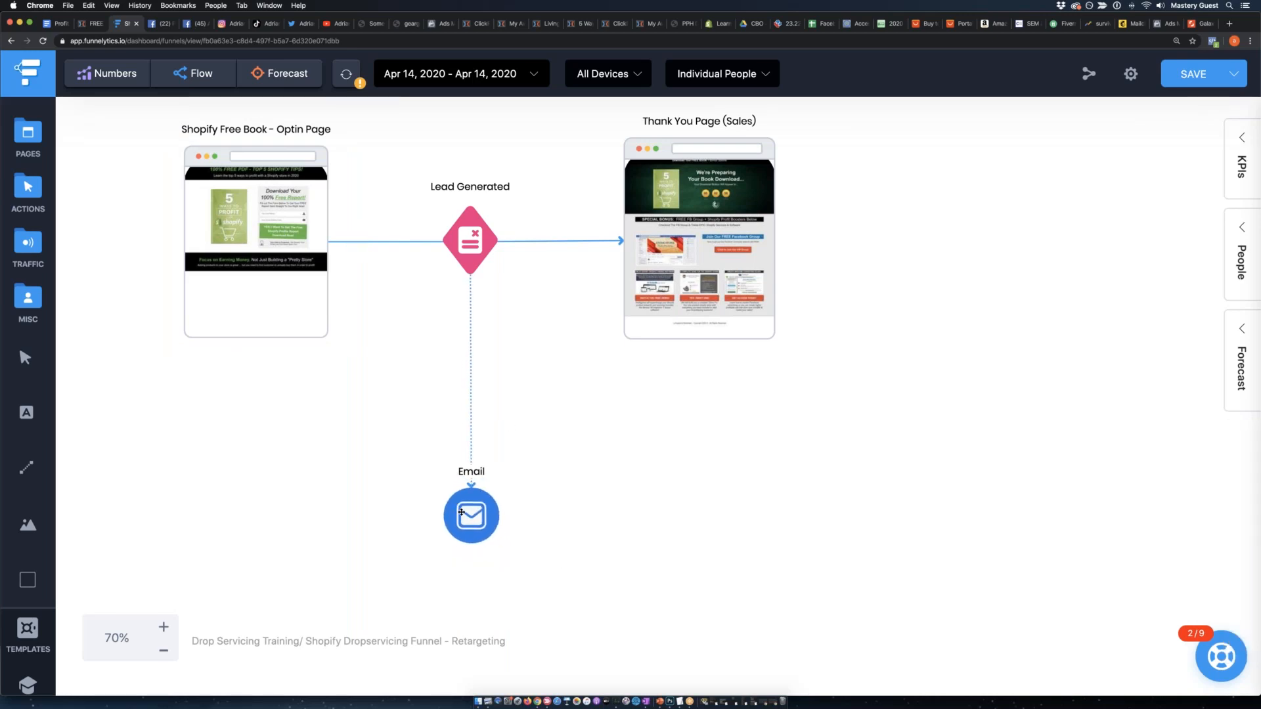
{"action": "left_click", "coordinate": [567, 493]}
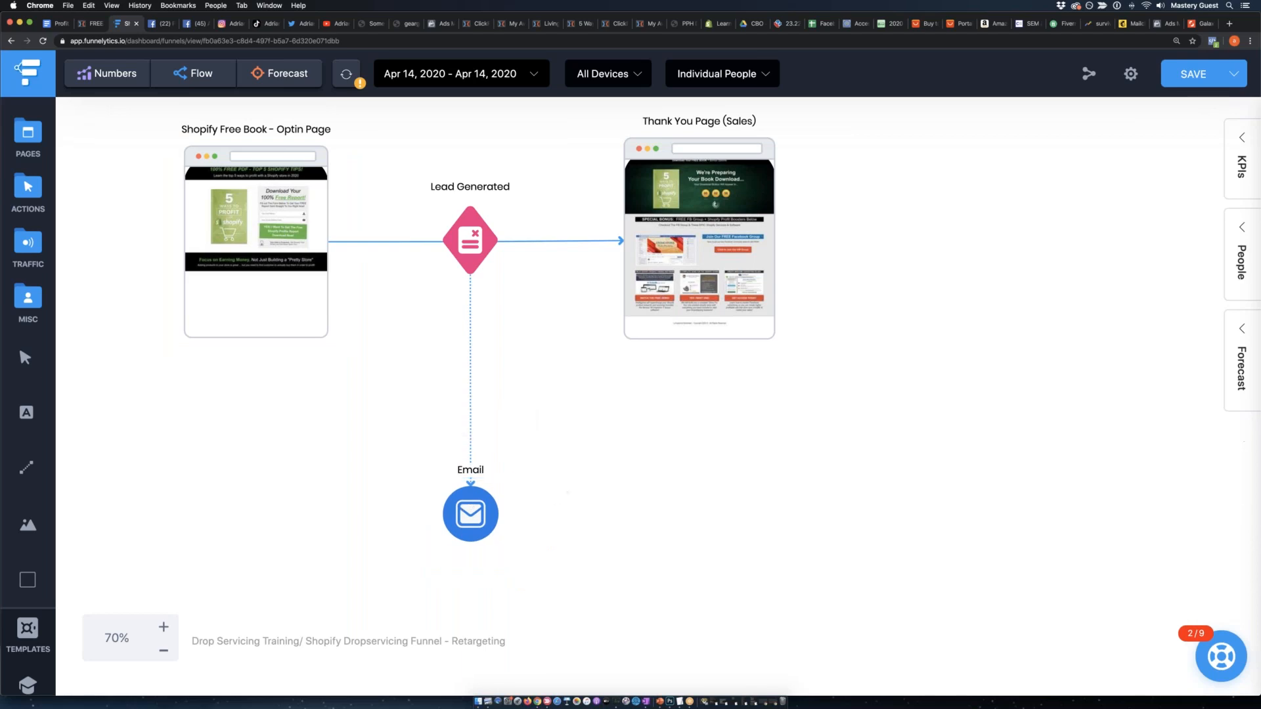
{"action": "left_click", "coordinate": [492, 507]}
{"action": "left_click_drag", "start_coordinate": [483, 506], "coordinate": [479, 506]}
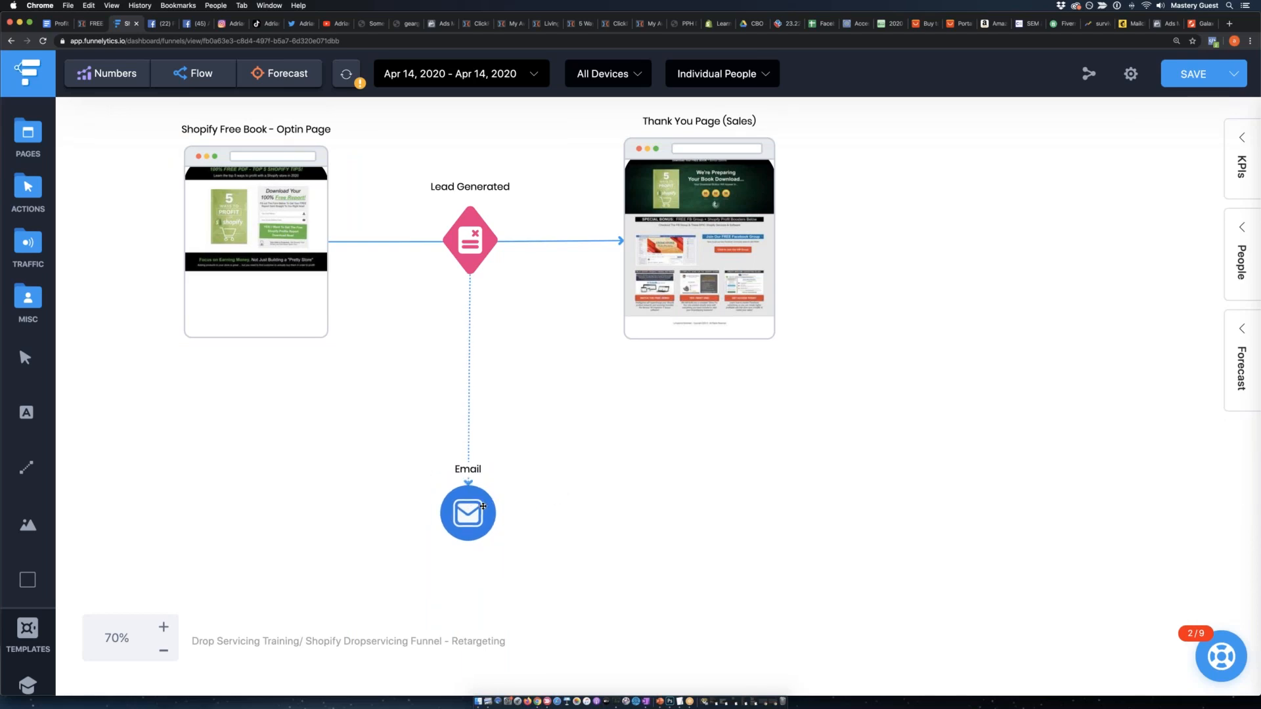
{"action": "left_click", "coordinate": [596, 536]}
Add a Sales Page element below the Thank You Page (Sales) and enlarge it.
{"action": "left_click", "coordinate": [27, 136]}
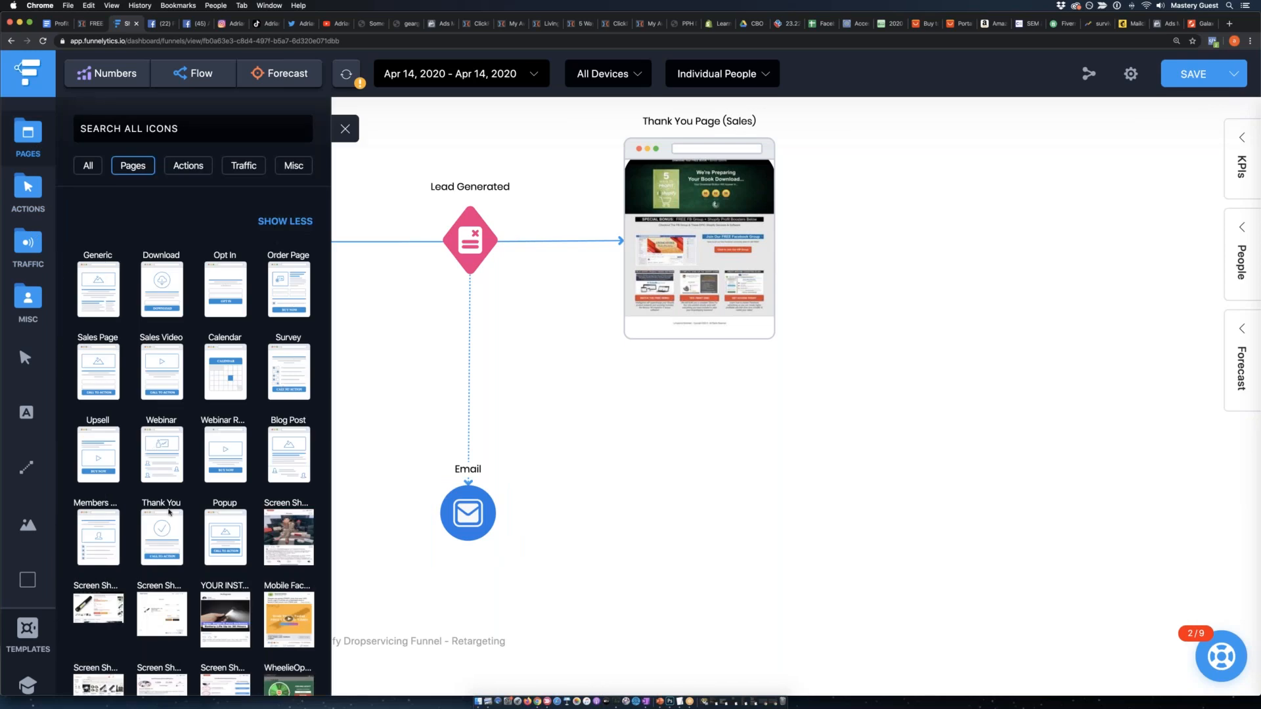
{"action": "scroll", "coordinate": [98, 356], "scroll_direction": "down", "scroll_amount": 1}
{"action": "left_click_drag", "start_coordinate": [98, 356], "coordinate": [705, 486]}
{"action": "left_click_drag", "start_coordinate": [768, 558], "coordinate": [863, 617]}
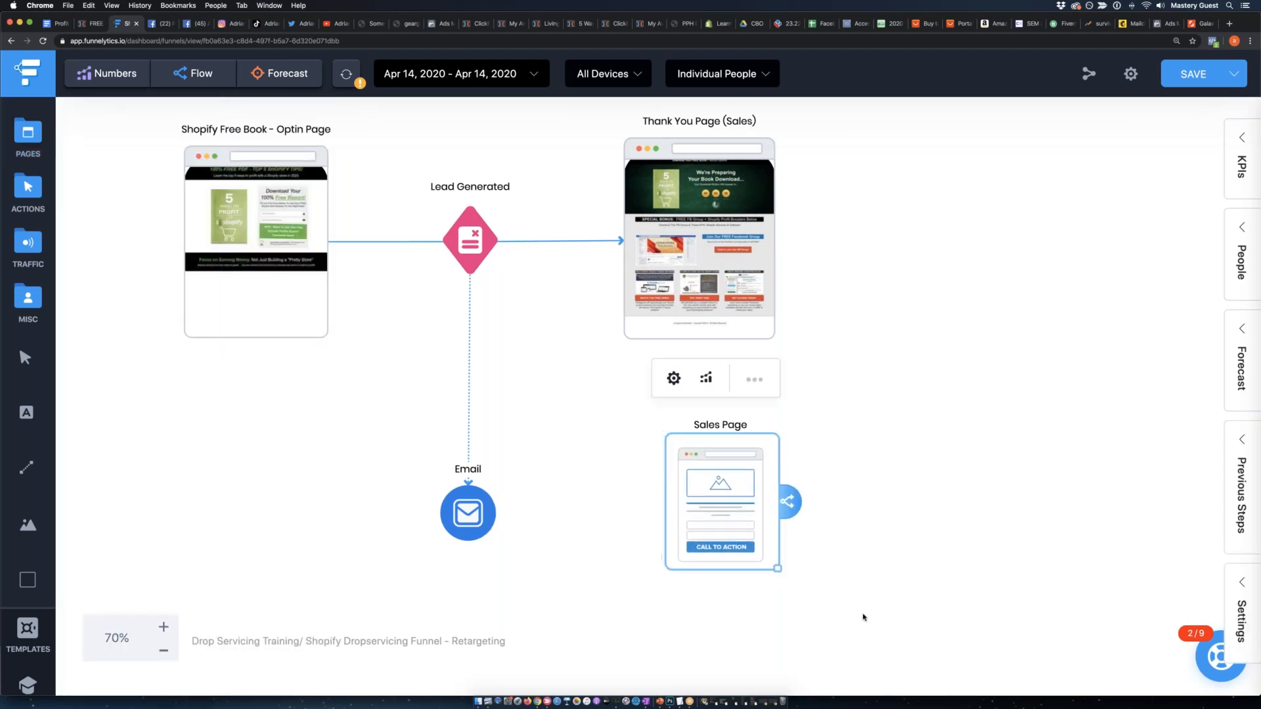
{"action": "left_click_drag", "start_coordinate": [726, 539], "coordinate": [709, 501]}
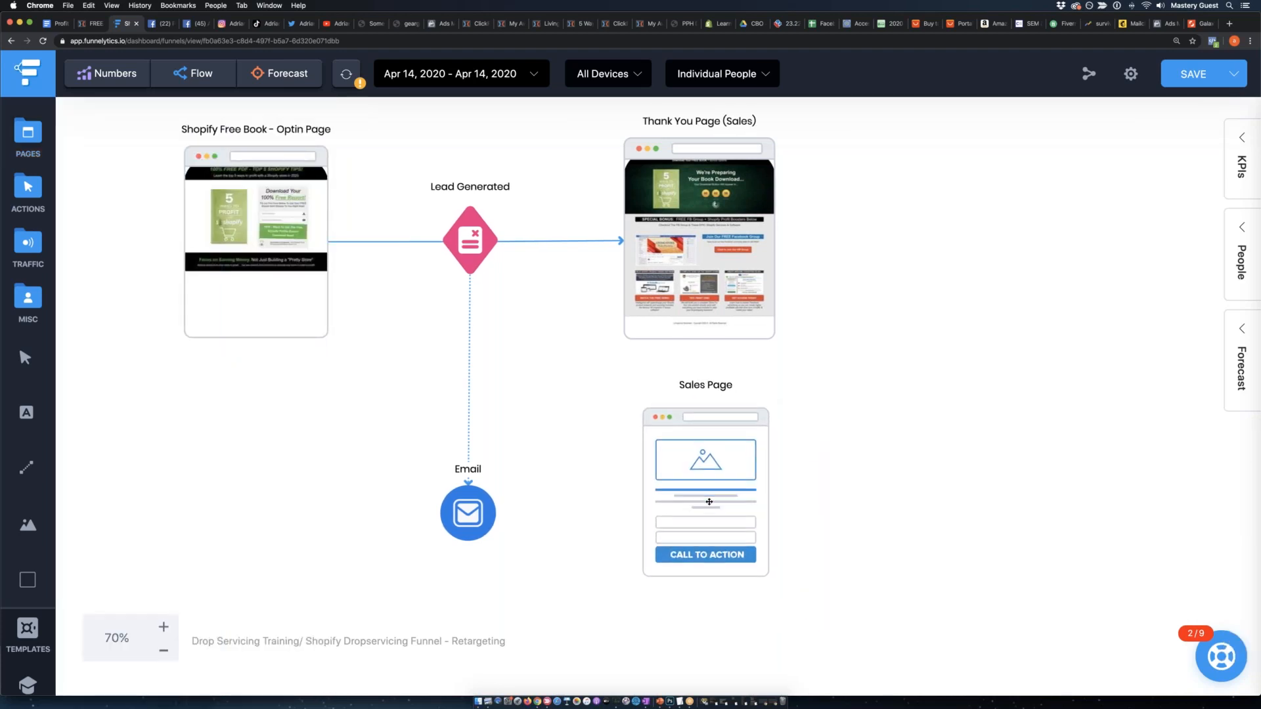
Connect the Email element to the Sales Page, move that page further right and level the two elements.
{"action": "scroll", "coordinate": [869, 521], "scroll_direction": "down", "scroll_amount": 3}
{"action": "left_click", "coordinate": [468, 420]}
{"action": "left_click_drag", "start_coordinate": [519, 424], "coordinate": [713, 427]}
{"action": "left_click_drag", "start_coordinate": [715, 427], "coordinate": [814, 449]}
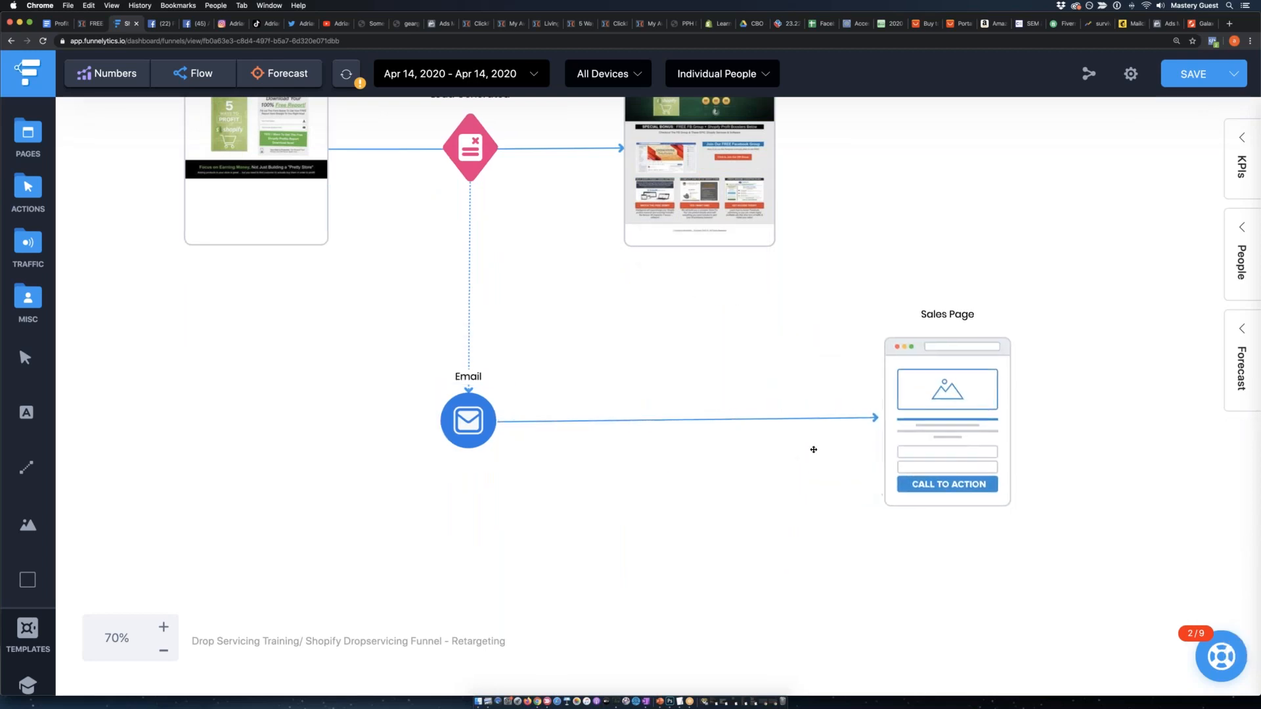
{"action": "left_click_drag", "start_coordinate": [465, 432], "coordinate": [464, 428]}
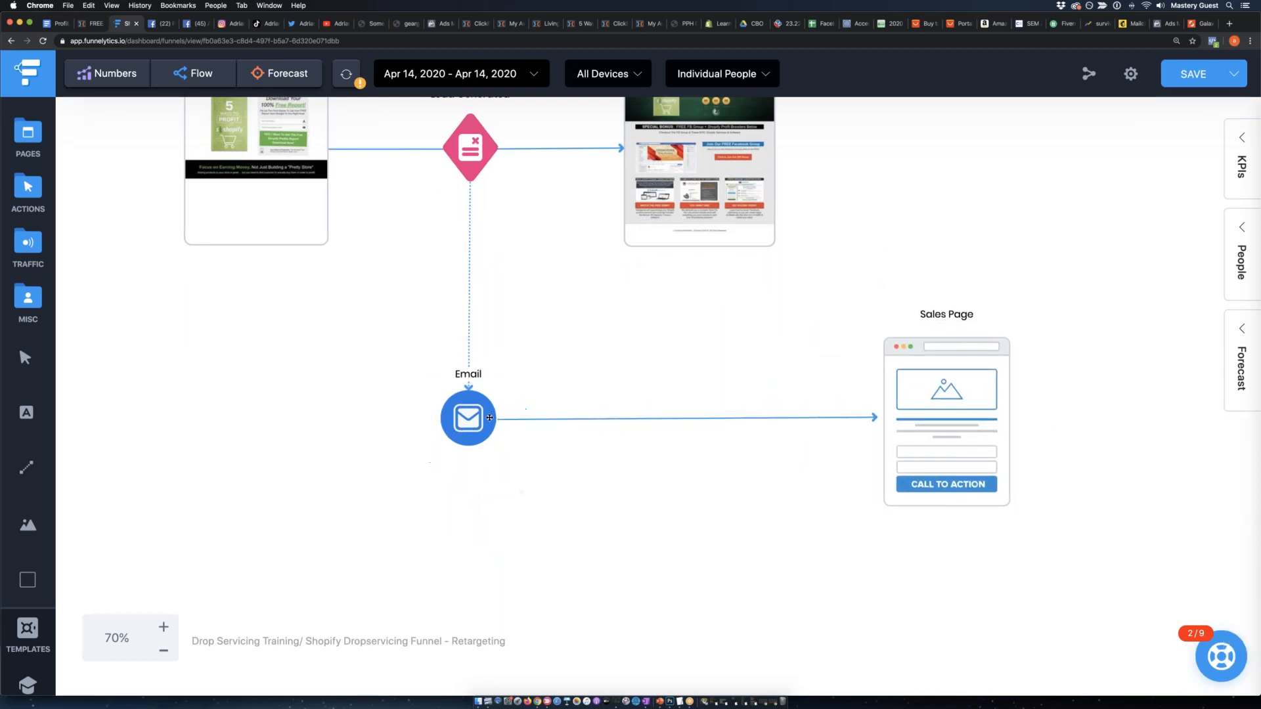
Duplicate the Email element and place the copy directly below the original.
{"action": "left_click", "coordinate": [471, 418]}
{"action": "left_click", "coordinate": [507, 328]}
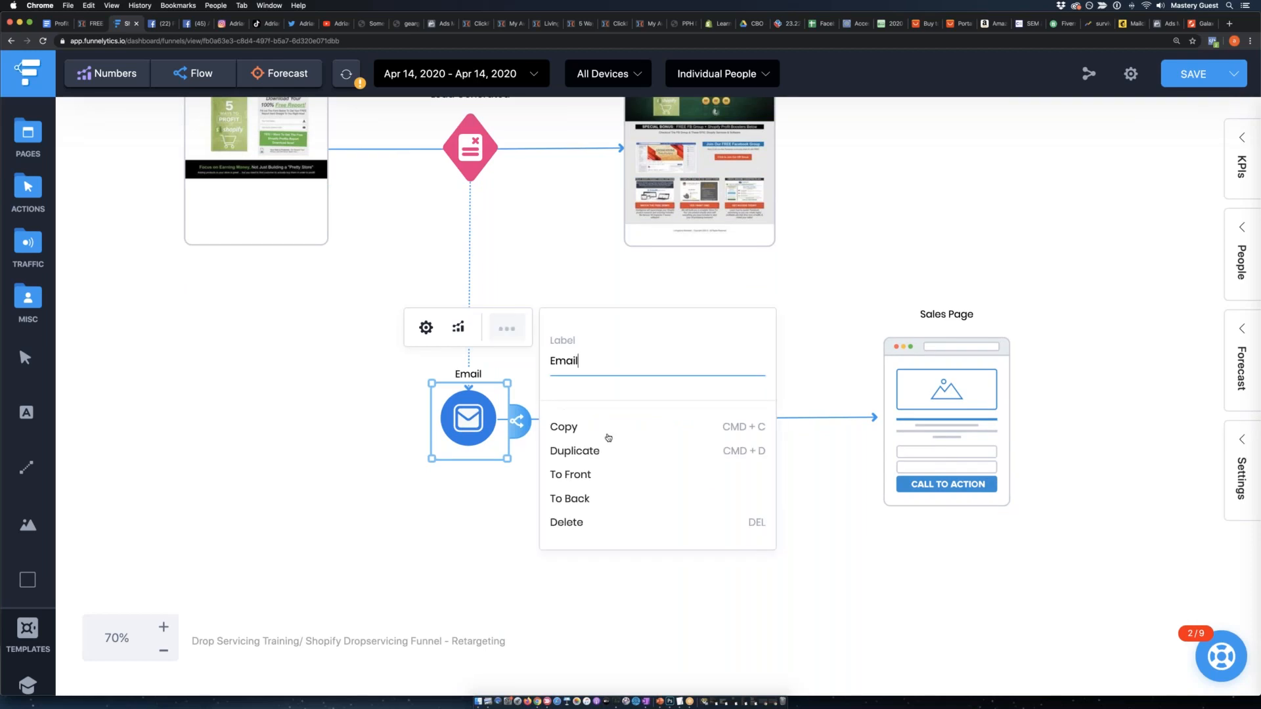
{"action": "left_click", "coordinate": [578, 450]}
{"action": "left_click_drag", "start_coordinate": [492, 427], "coordinate": [473, 581]}
{"action": "scroll", "coordinate": [529, 473], "scroll_direction": "down", "scroll_amount": 3}
{"action": "left_click_drag", "start_coordinate": [467, 406], "coordinate": [461, 437]}
Duplicate the Sales Page element and place the copy beneath the original, beside the second Email.
{"action": "left_click", "coordinate": [974, 217]}
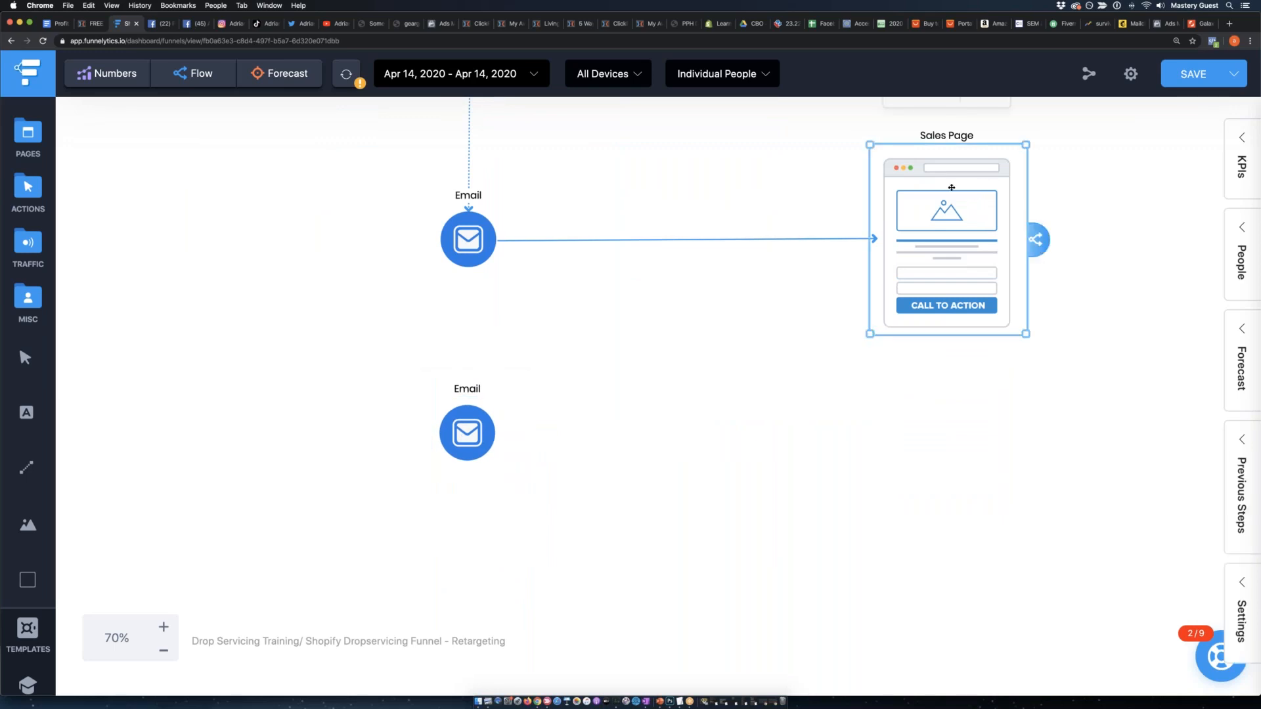
{"action": "scroll", "coordinate": [980, 237], "scroll_direction": "up", "scroll_amount": 1}
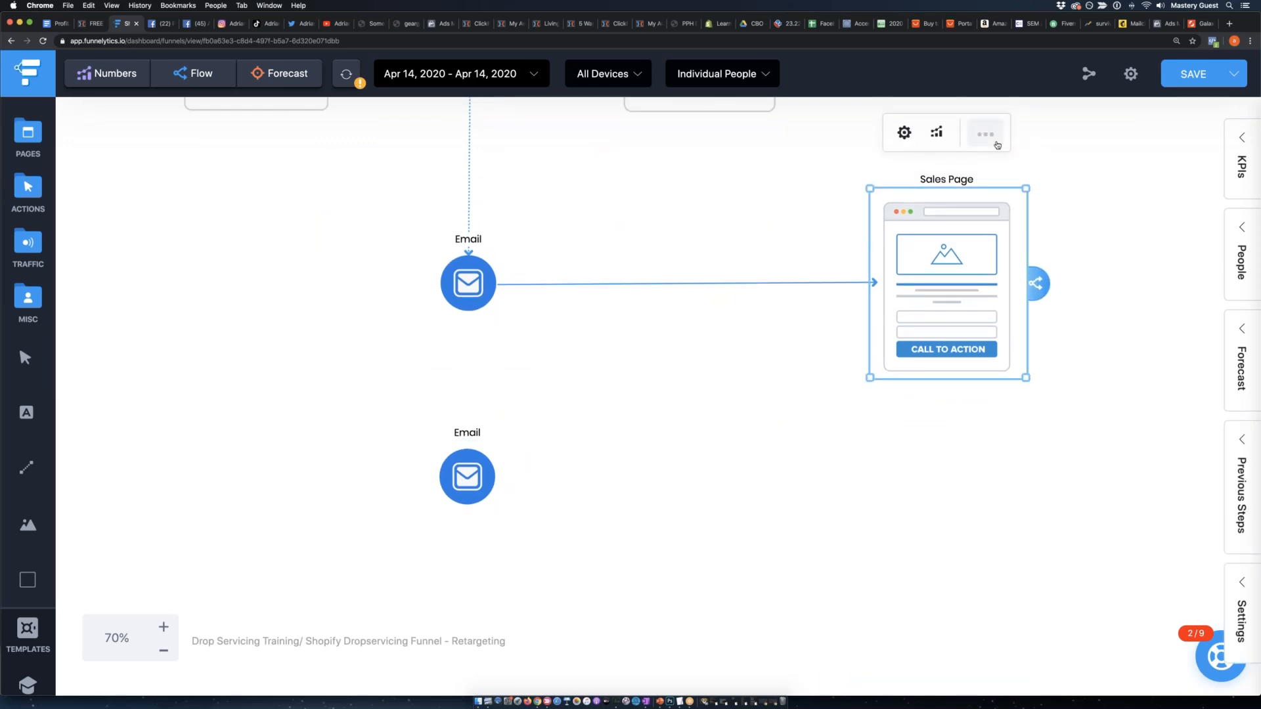
{"action": "left_click", "coordinate": [985, 134]}
{"action": "left_click", "coordinate": [1084, 319]}
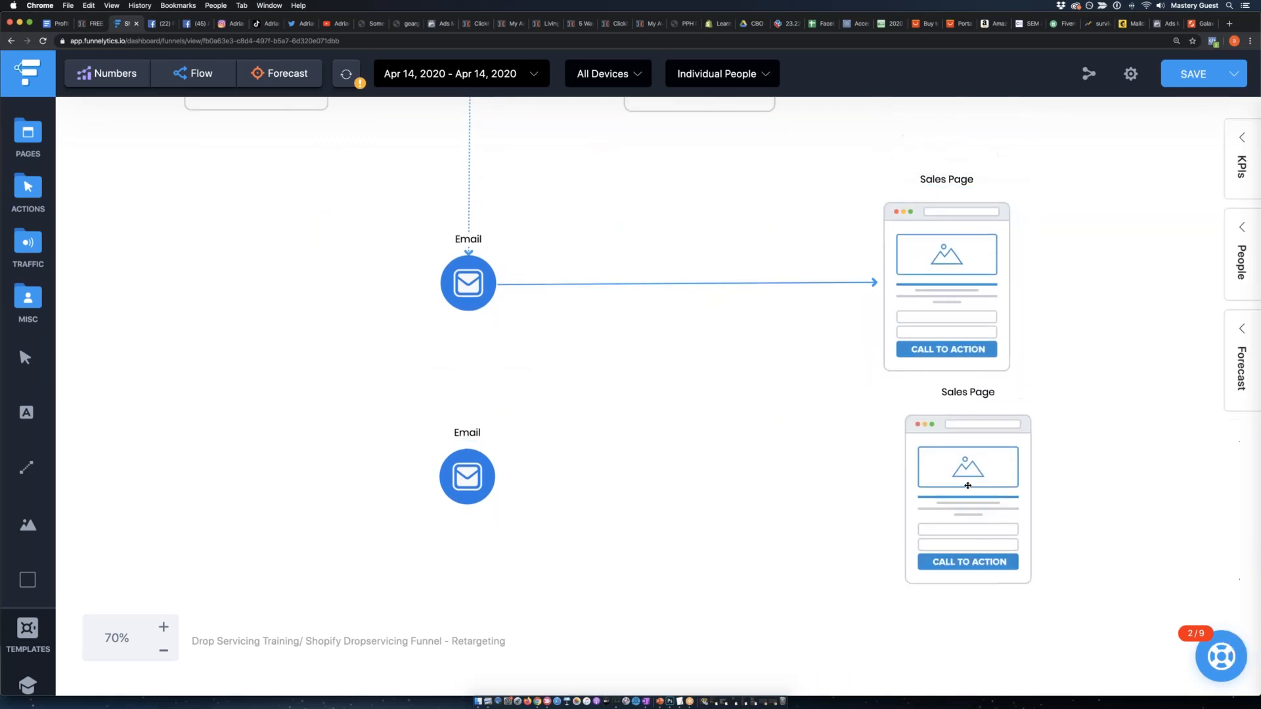
{"action": "left_click_drag", "start_coordinate": [971, 498], "coordinate": [971, 496]}
Connect the second Email to the second Sales Page and link the first Email down to the second.
{"action": "left_click_drag", "start_coordinate": [481, 519], "coordinate": [483, 582]}
{"action": "left_click_drag", "start_coordinate": [519, 543], "coordinate": [913, 512]}
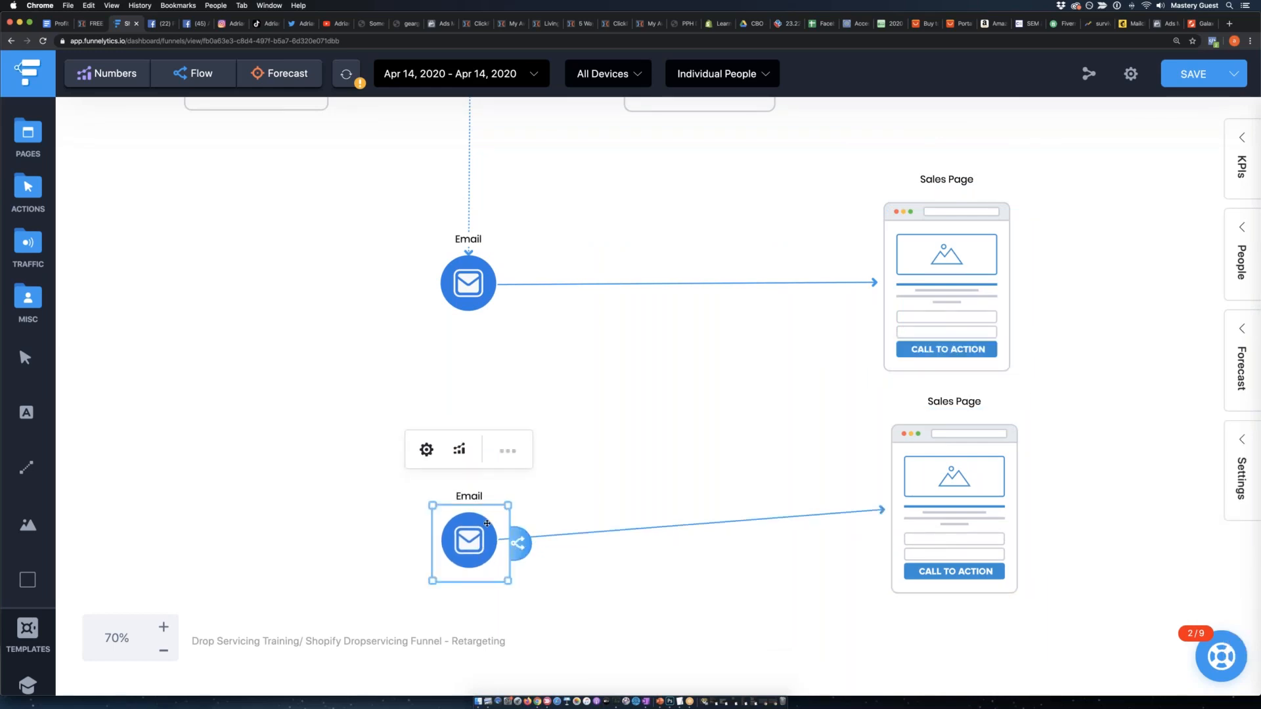
{"action": "left_click", "coordinate": [469, 283]}
{"action": "left_click_drag", "start_coordinate": [517, 287], "coordinate": [469, 549]}
{"action": "left_click_drag", "start_coordinate": [937, 521], "coordinate": [939, 554]}
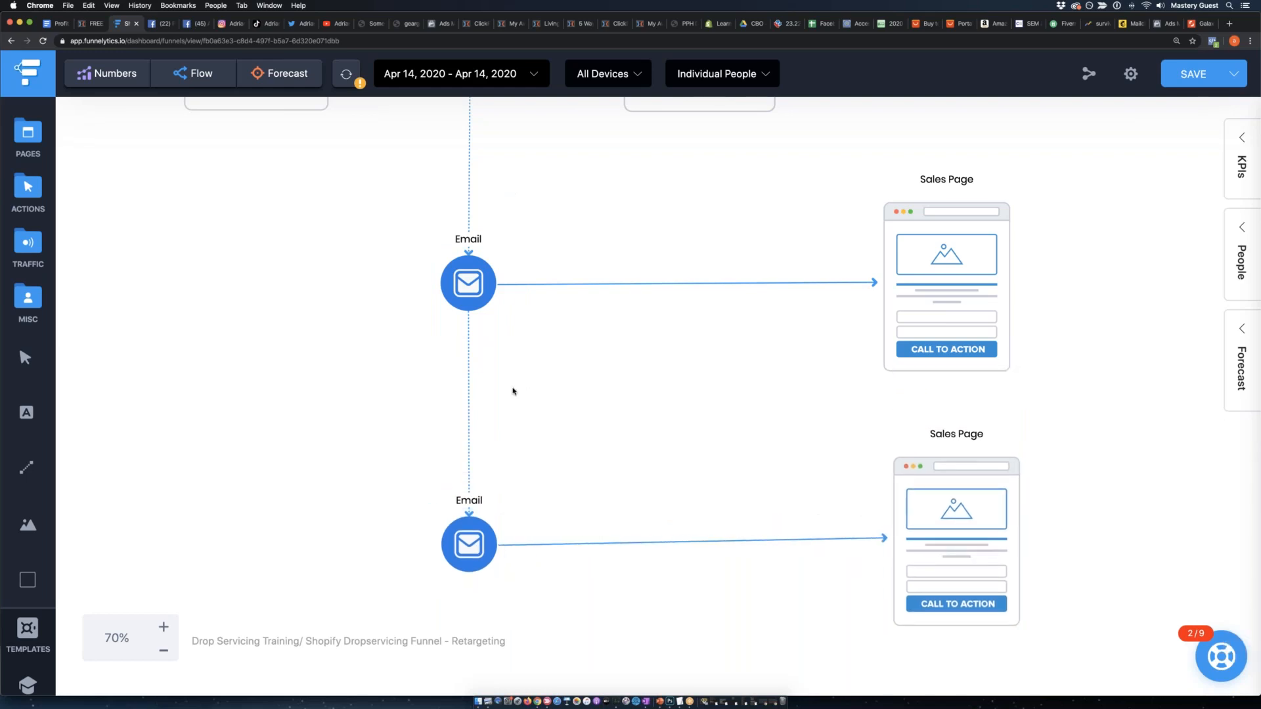
Zoom the canvas out to 40% and fine-tune the positions of both Sales Page elements level with their Emails.
{"action": "scroll", "coordinate": [512, 392], "scroll_direction": "up", "scroll_amount": 2}
{"action": "left_click", "coordinate": [163, 651]}
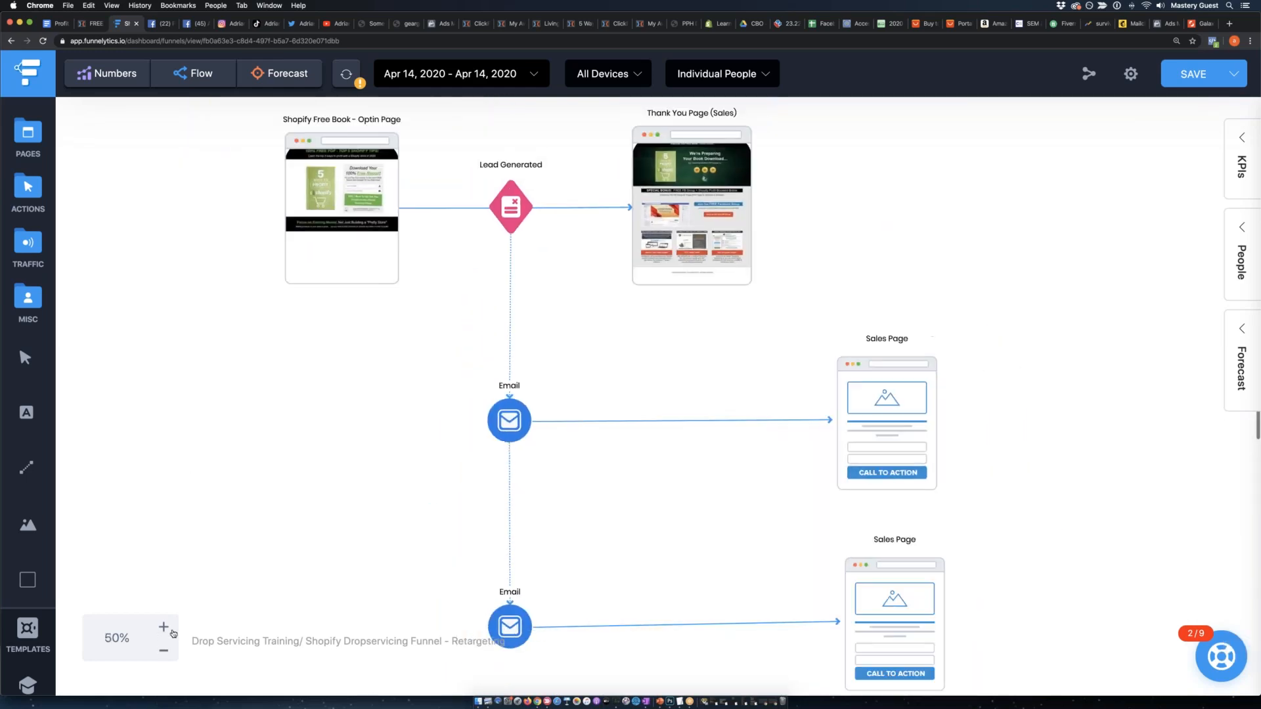
{"action": "left_click", "coordinate": [165, 650]}
{"action": "left_click_drag", "start_coordinate": [865, 439], "coordinate": [868, 435]}
{"action": "left_click_drag", "start_coordinate": [865, 549], "coordinate": [863, 552]}
{"action": "left_click_drag", "start_coordinate": [863, 442], "coordinate": [864, 448]}
{"action": "left_click", "coordinate": [998, 446]}
{"action": "scroll", "coordinate": [998, 447], "scroll_direction": "down", "scroll_amount": 2}
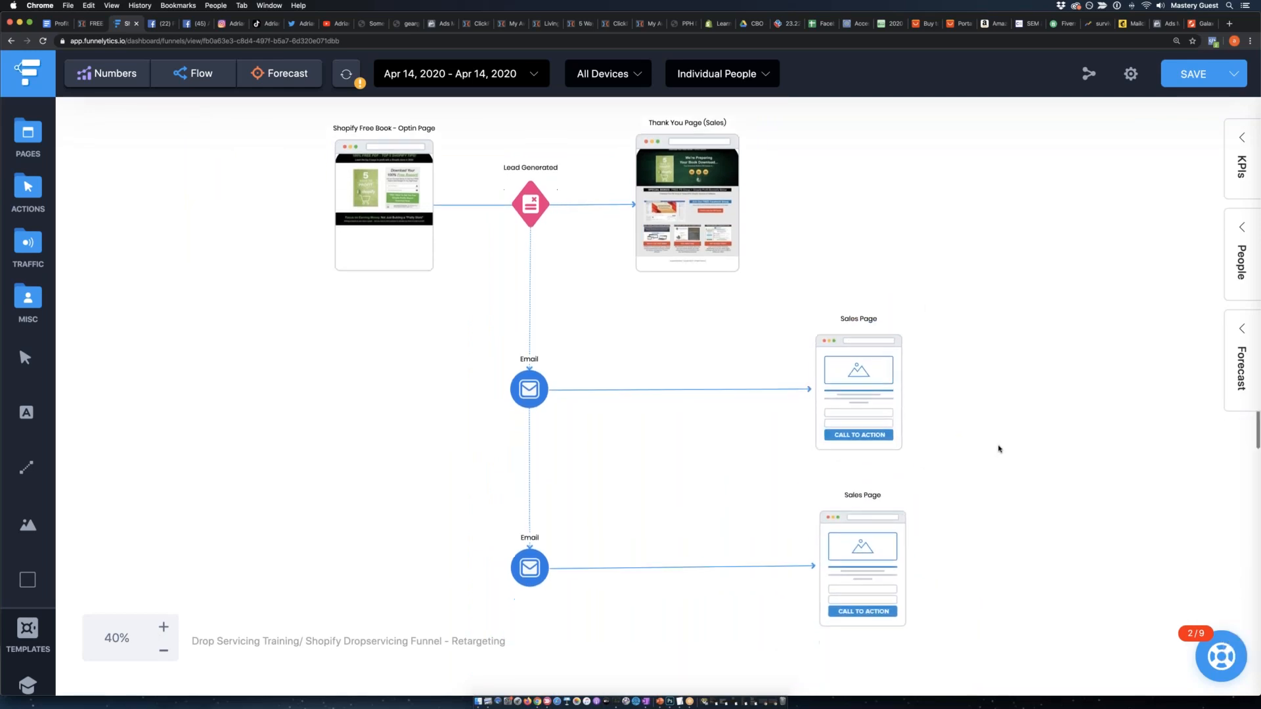
Move the Shopify Free Book - Optin Page slightly further away from the Lead Generated action.
{"action": "left_click", "coordinate": [521, 206]}
{"action": "left_click", "coordinate": [675, 197]}
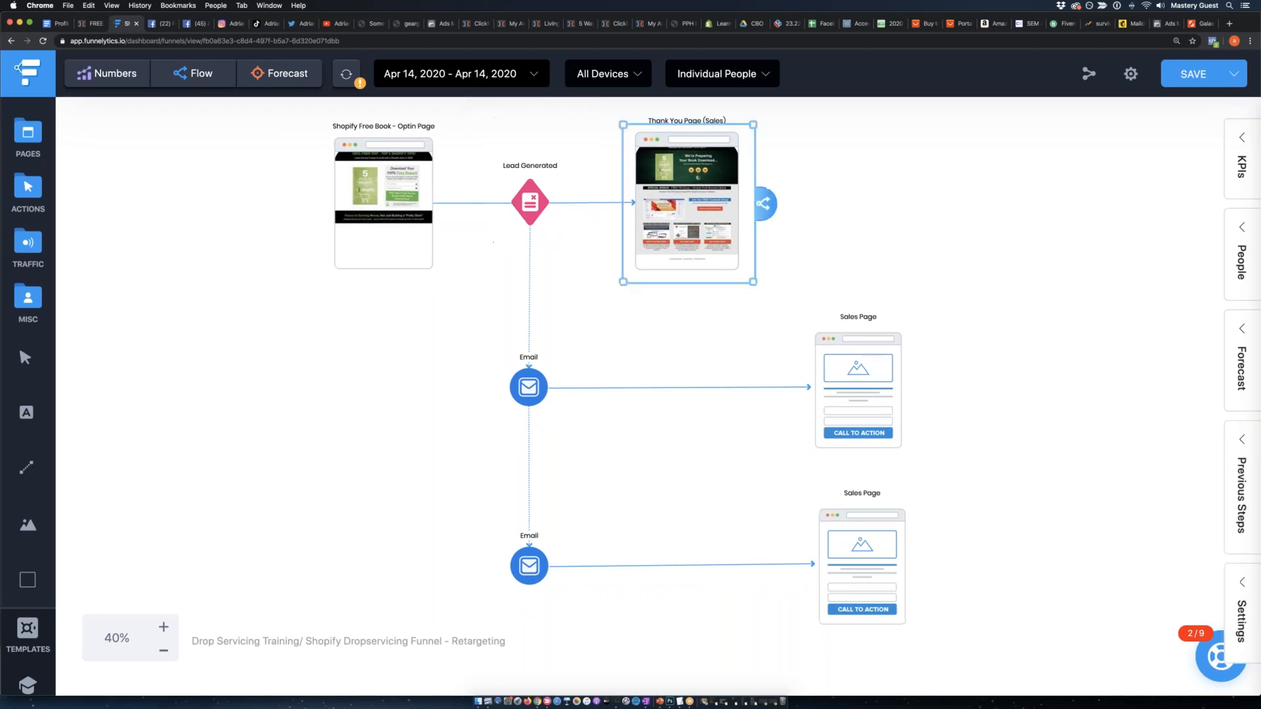
{"action": "left_click", "coordinate": [383, 200]}
{"action": "left_click_drag", "start_coordinate": [377, 194], "coordinate": [367, 195]}
{"action": "left_click", "coordinate": [117, 245]}
{"action": "scroll", "coordinate": [110, 243], "scroll_direction": "down", "scroll_amount": 1}
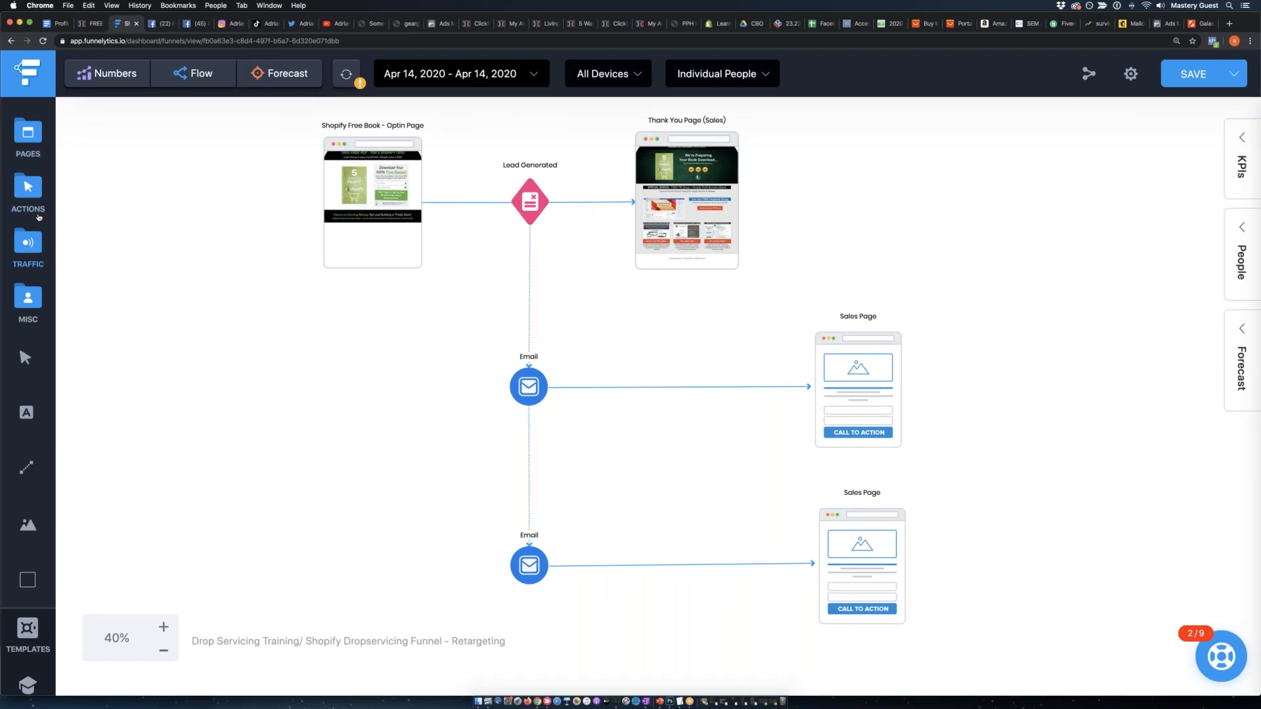
Add Instagram Post and Facebook Post traffic sources, stacked to the left of the opt-in page.
{"action": "left_click", "coordinate": [24, 249]}
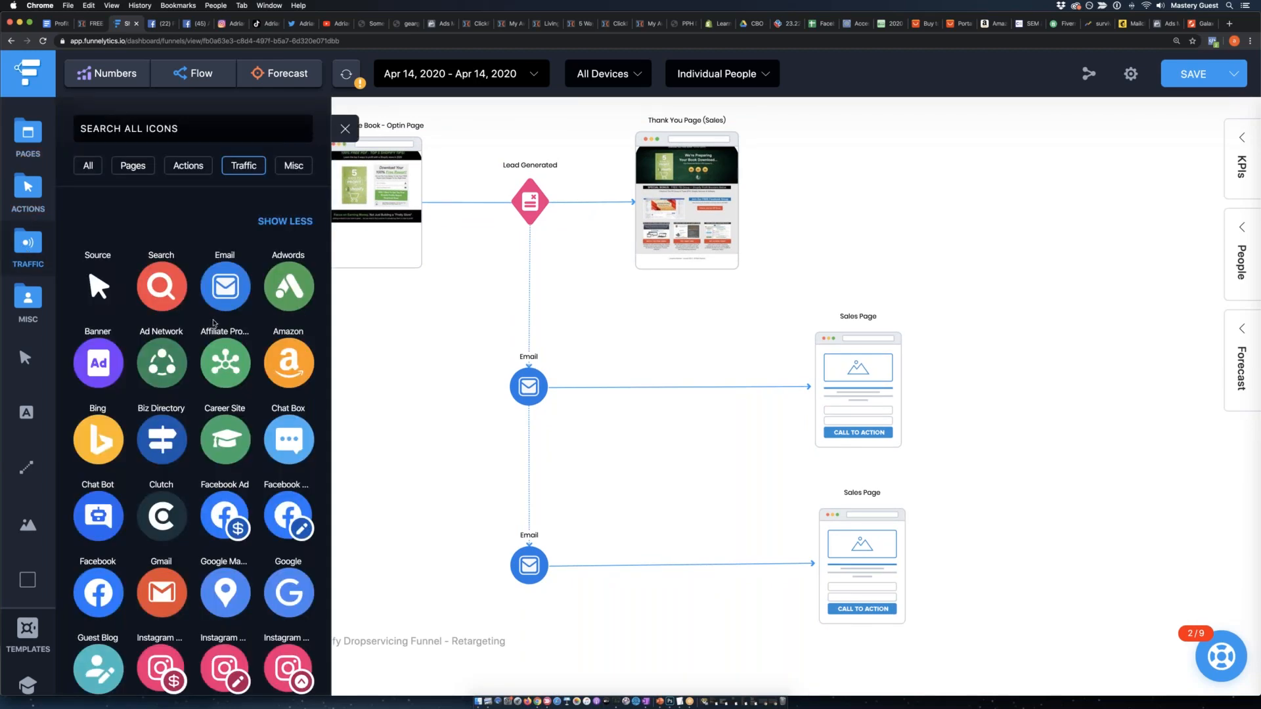
{"action": "scroll", "coordinate": [246, 514], "scroll_direction": "down", "scroll_amount": 2}
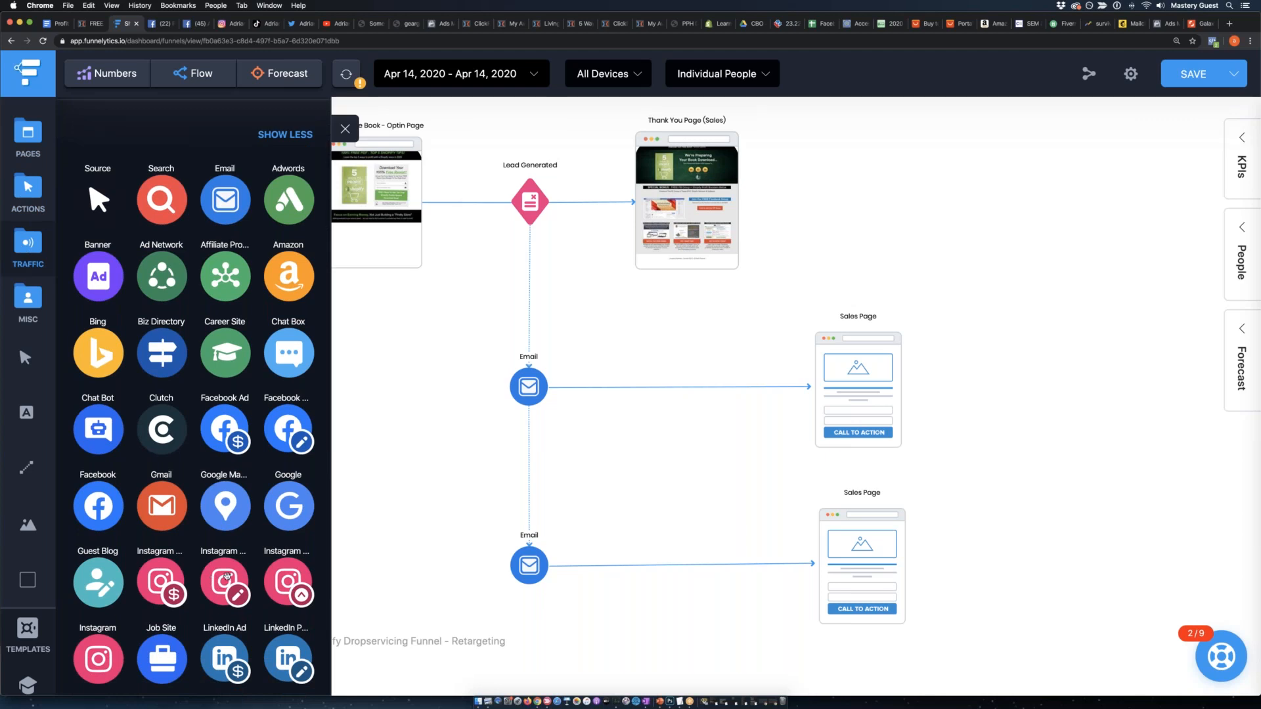
{"action": "left_click_drag", "start_coordinate": [238, 577], "coordinate": [221, 149]}
{"action": "left_click", "coordinate": [233, 235]}
{"action": "left_click", "coordinate": [248, 159]}
{"action": "left_click", "coordinate": [27, 244]}
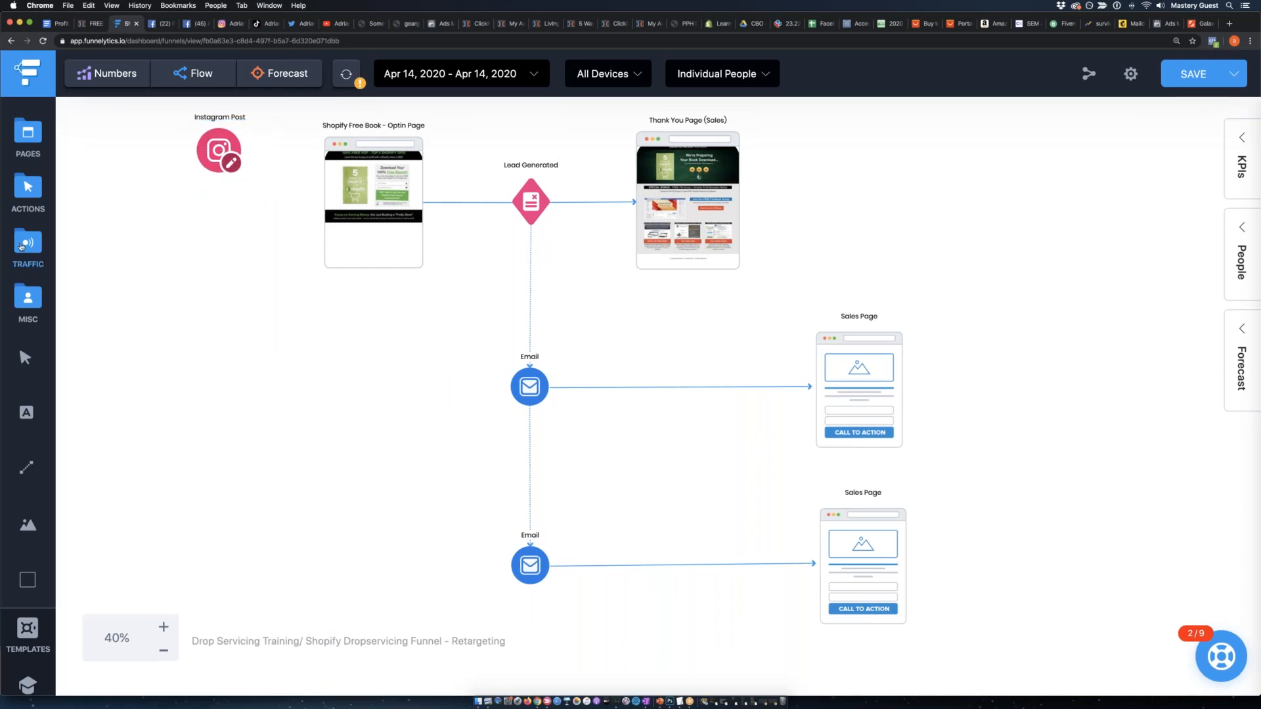
{"action": "left_click_drag", "start_coordinate": [276, 518], "coordinate": [231, 239]}
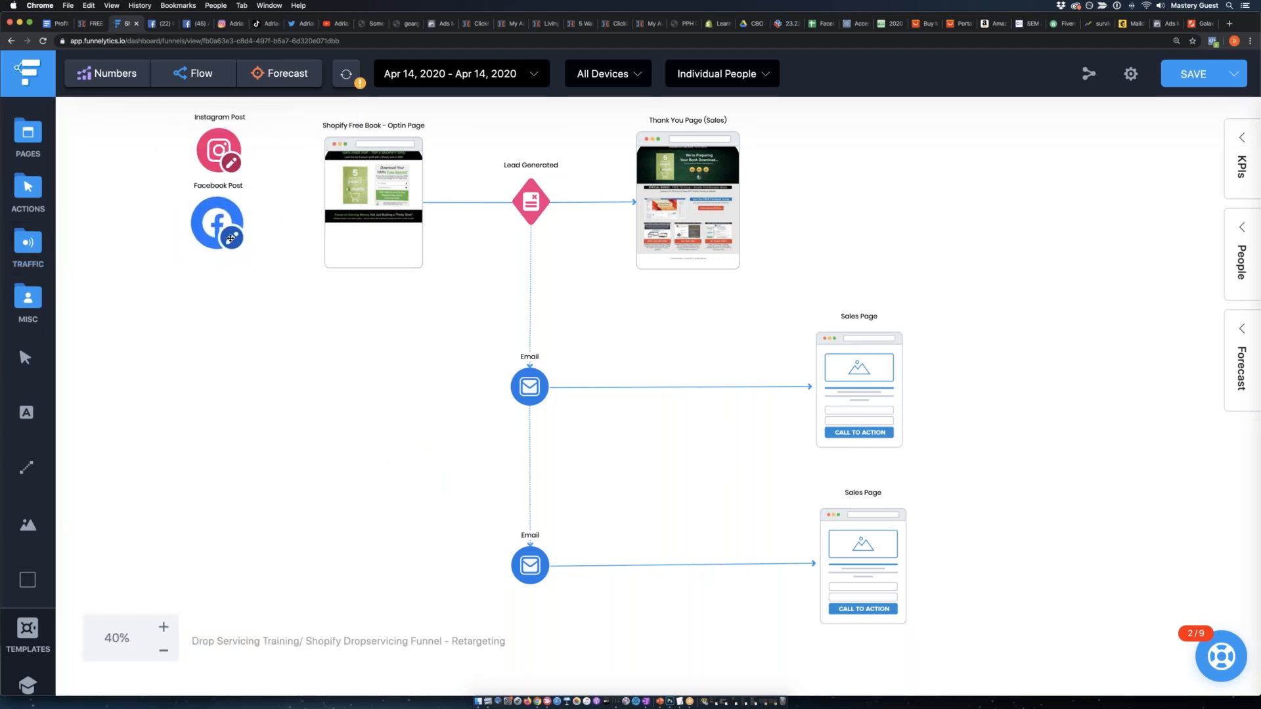
Add an Adwords traffic source below the Facebook Post element.
{"action": "left_click", "coordinate": [27, 244]}
{"action": "scroll", "coordinate": [251, 356], "scroll_direction": "down", "scroll_amount": 6}
{"action": "scroll", "coordinate": [251, 356], "scroll_direction": "down", "scroll_amount": 3}
{"action": "scroll", "coordinate": [217, 417], "scroll_direction": "up", "scroll_amount": 8}
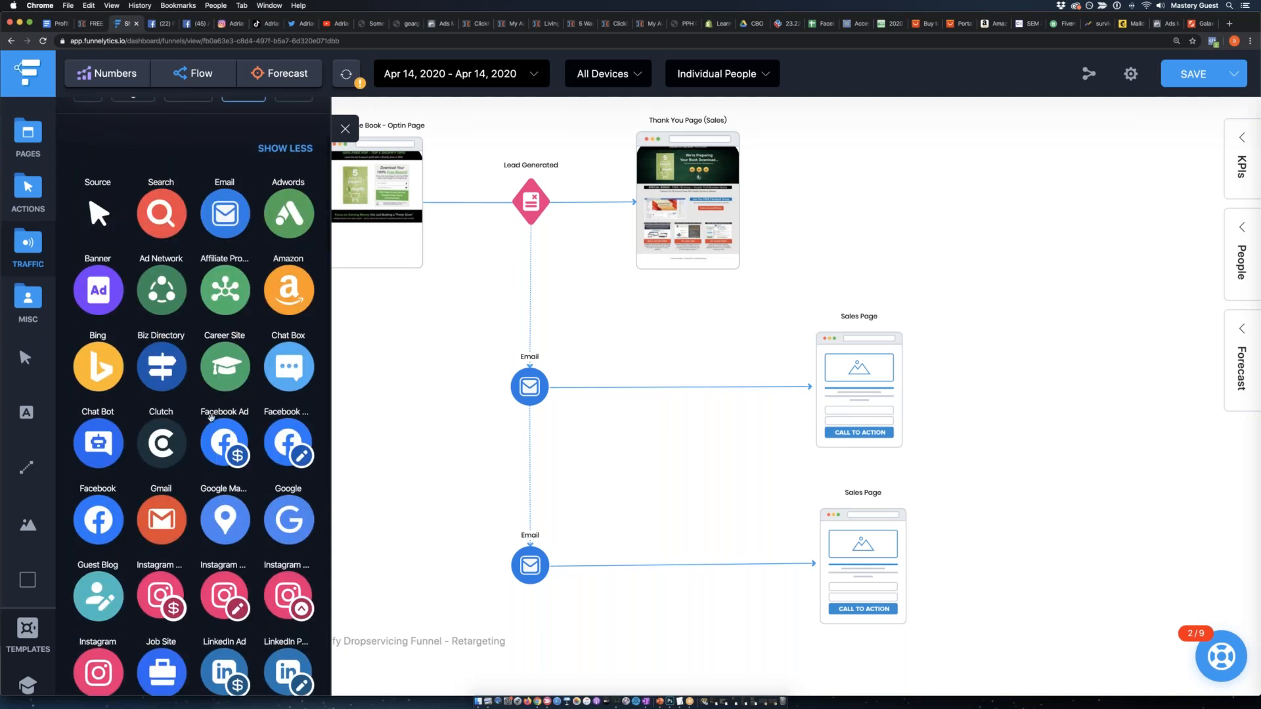
{"action": "left_click_drag", "start_coordinate": [304, 291], "coordinate": [218, 293]}
{"action": "left_click", "coordinate": [382, 451]}
{"action": "left_click", "coordinate": [208, 217]}
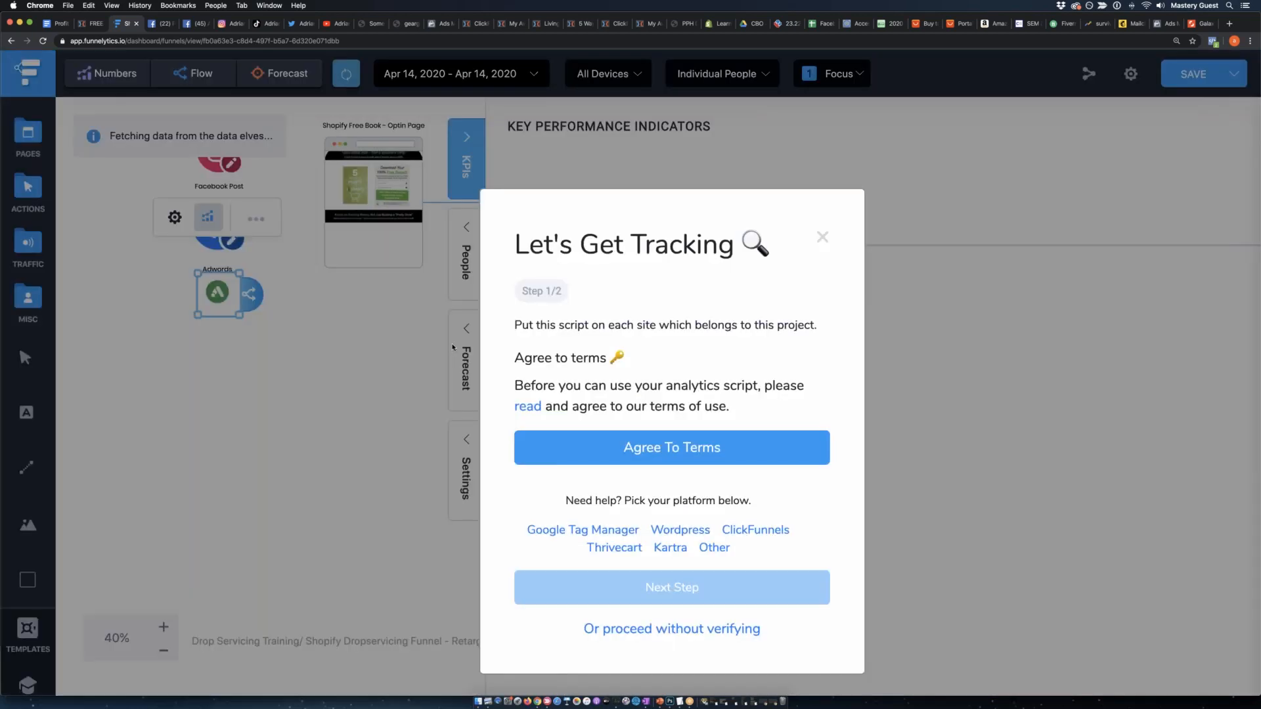
{"action": "left_click", "coordinate": [823, 239]}
Resize the Facebook Post and Adwords icons to match the Instagram Post icon and even out the stack's spacing.
{"action": "left_click", "coordinate": [209, 213]}
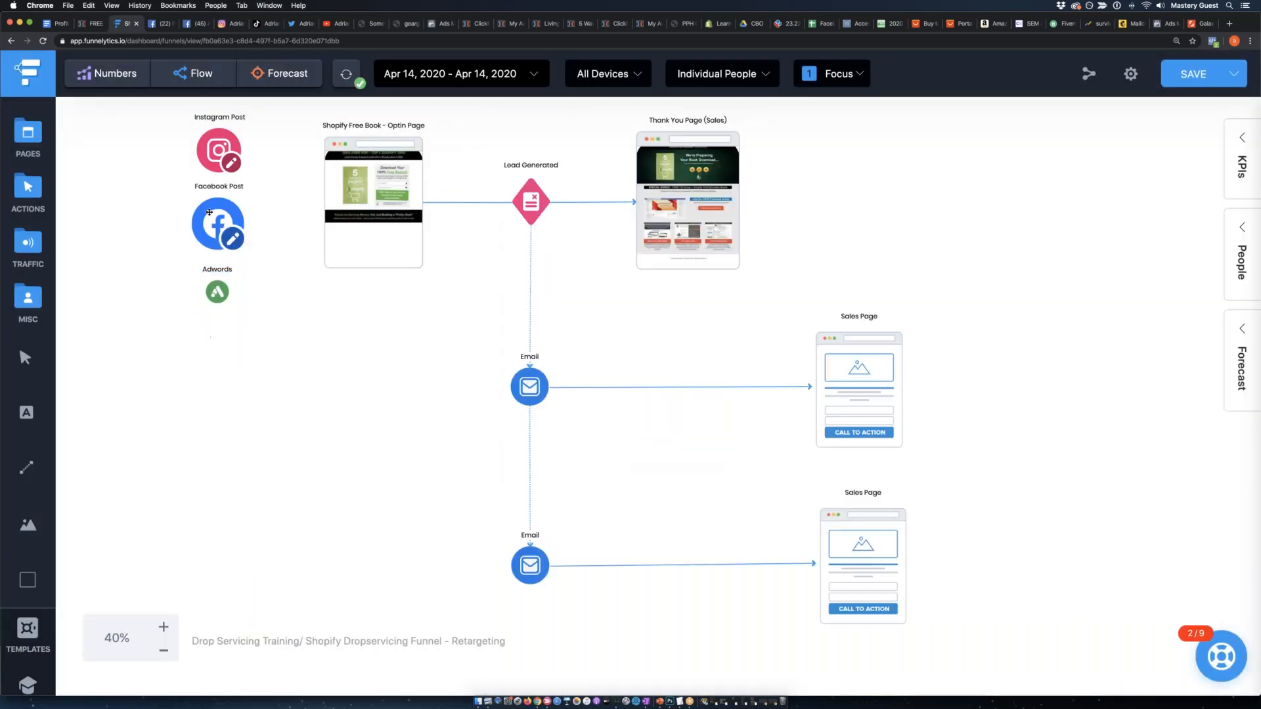
{"action": "left_click", "coordinate": [250, 250]}
{"action": "left_click_drag", "start_coordinate": [256, 263], "coordinate": [248, 255]}
{"action": "left_click", "coordinate": [223, 294]}
{"action": "left_click_drag", "start_coordinate": [238, 315], "coordinate": [260, 332]}
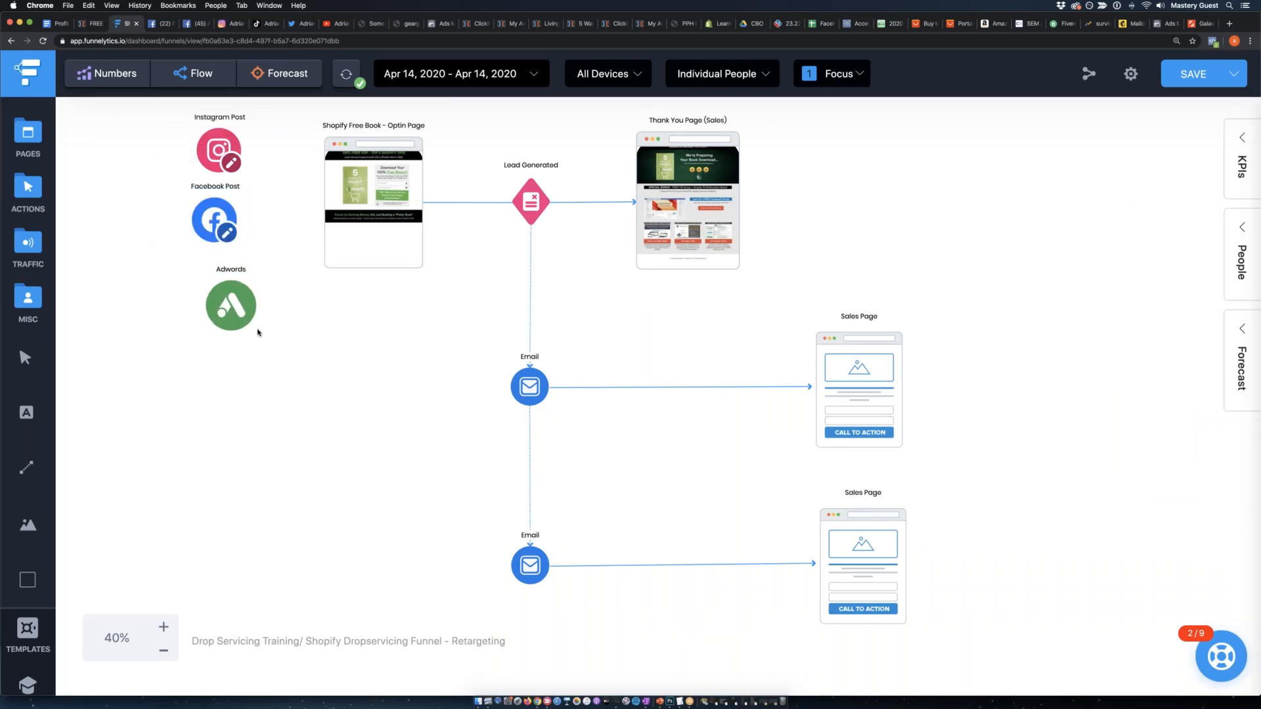
{"action": "left_click_drag", "start_coordinate": [214, 147], "coordinate": [215, 140]}
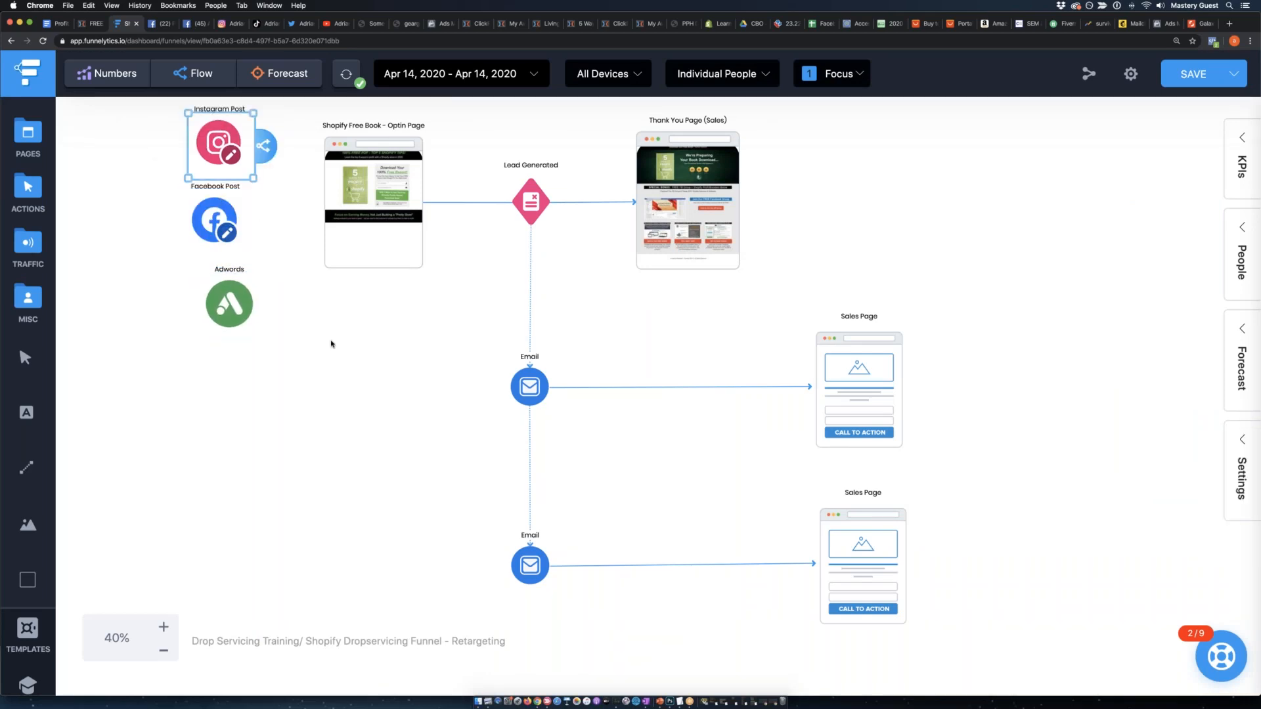
Align the Instagram Post, Facebook Post and Adwords icons in an evenly spaced column and connect Adwords to the opt-in page.
{"action": "scroll", "coordinate": [331, 344], "scroll_direction": "up", "scroll_amount": 2}
{"action": "left_click_drag", "start_coordinate": [226, 258], "coordinate": [222, 222]}
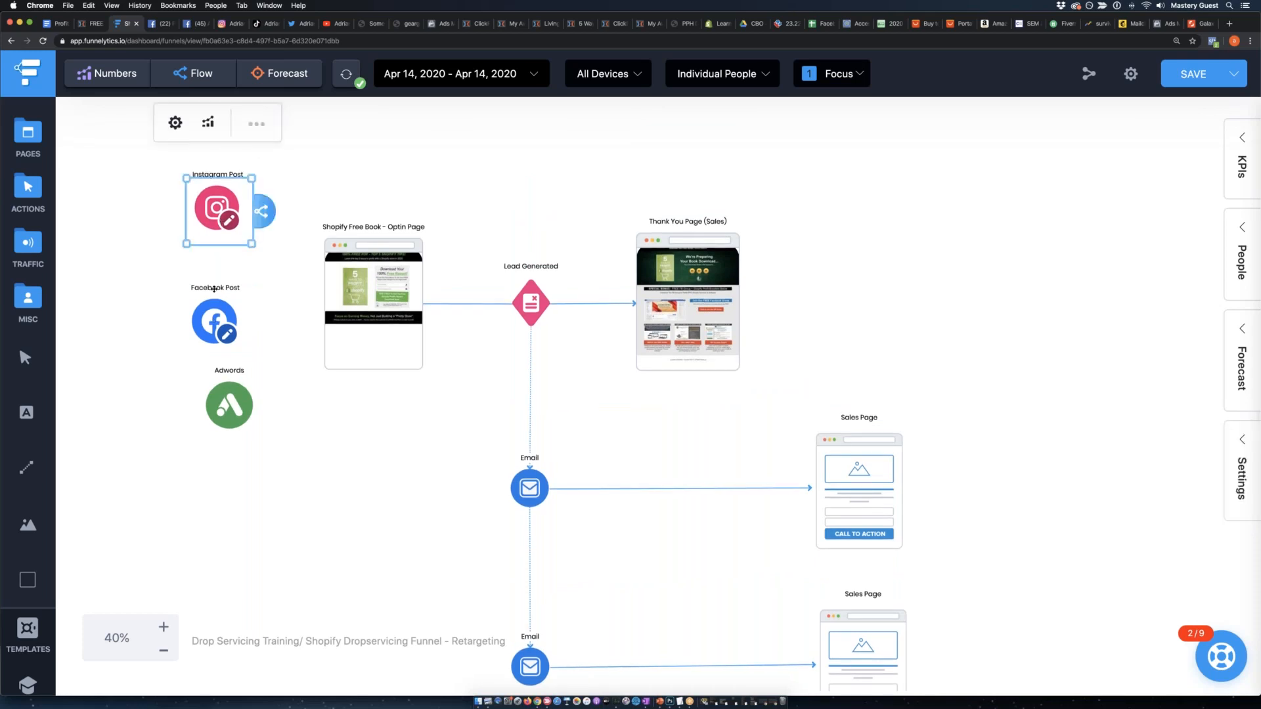
{"action": "left_click_drag", "start_coordinate": [216, 319], "coordinate": [219, 287]}
{"action": "left_click_drag", "start_coordinate": [234, 407], "coordinate": [346, 342]}
{"action": "left_click", "coordinate": [259, 430]}
{"action": "left_click", "coordinate": [224, 386]}
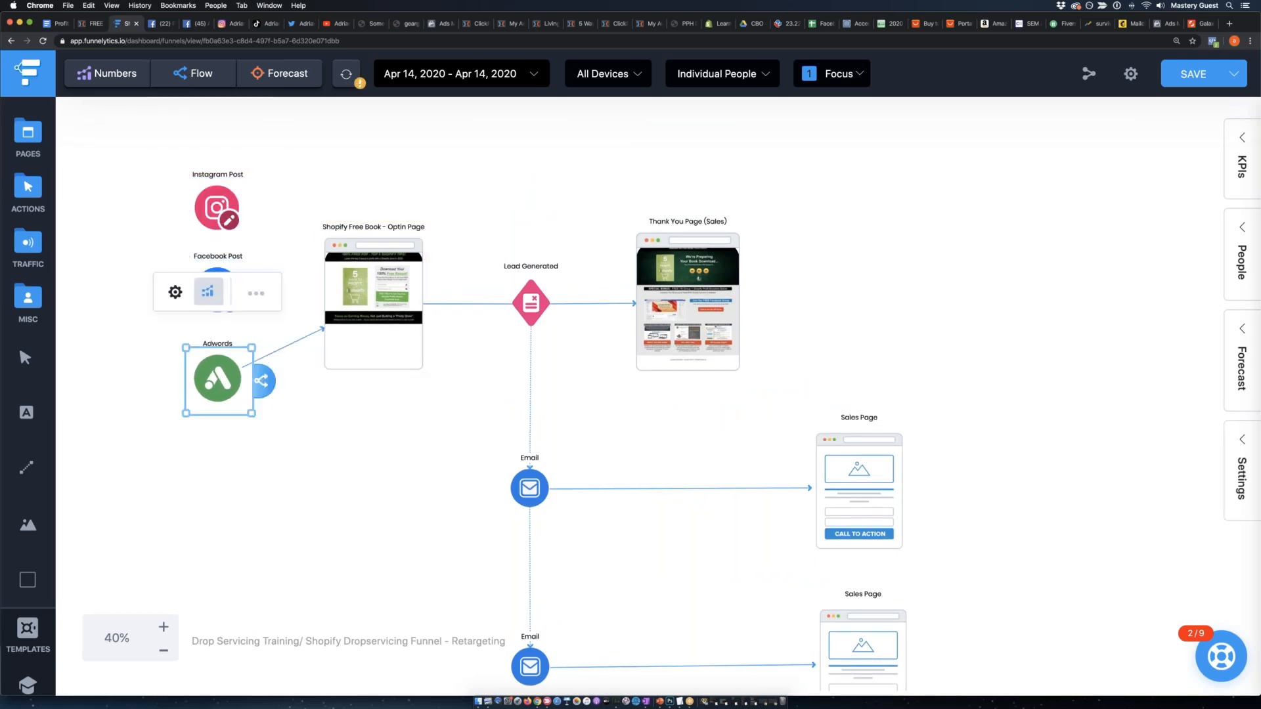
Connect the Facebook Post and Instagram Post traffic sources to the Shopify Free Book - Optin Page and even out their spacing.
{"action": "left_click", "coordinate": [109, 280]}
{"action": "left_click", "coordinate": [227, 279]}
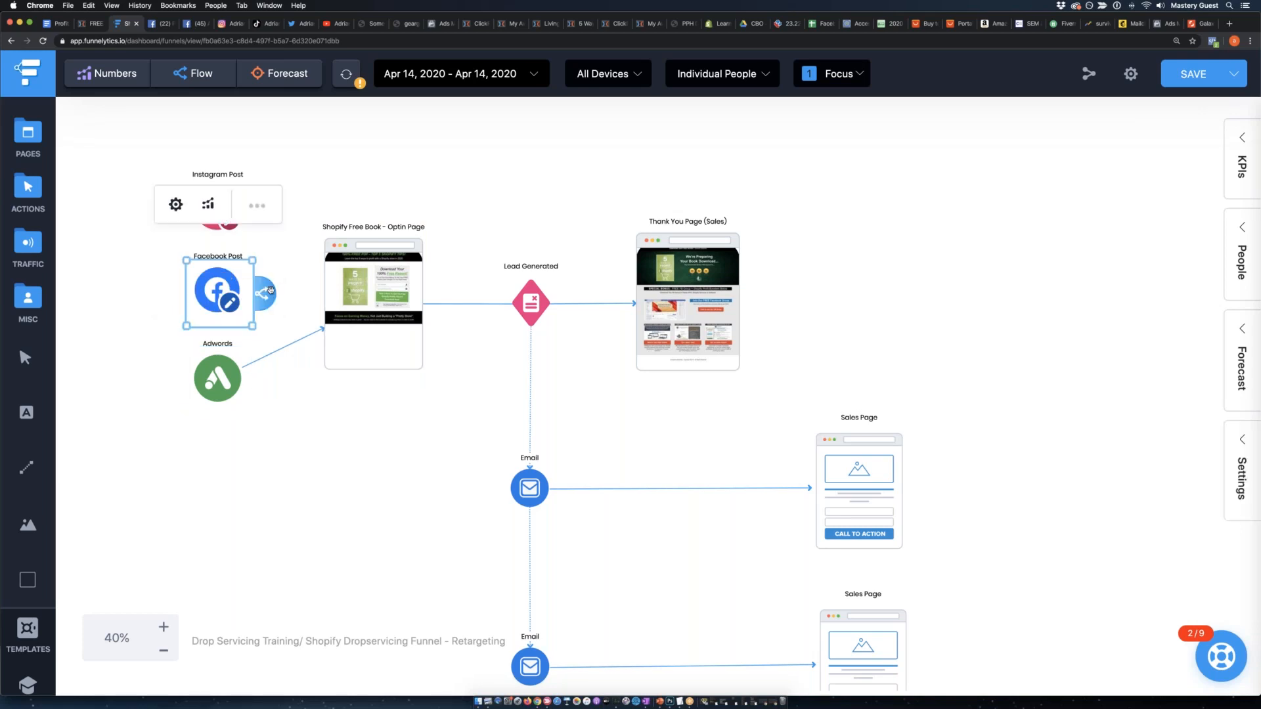
{"action": "left_click_drag", "start_coordinate": [270, 290], "coordinate": [384, 290]}
{"action": "left_click_drag", "start_coordinate": [210, 289], "coordinate": [208, 297]}
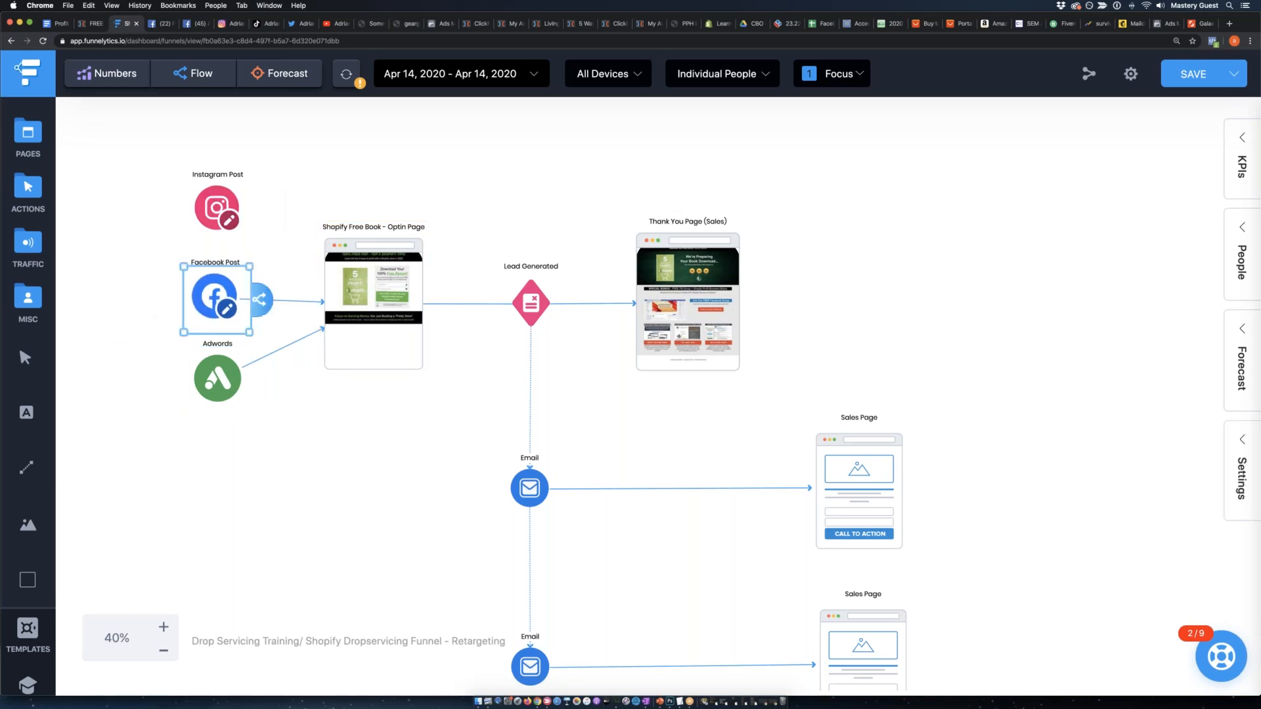
{"action": "left_click", "coordinate": [214, 188]}
{"action": "left_click_drag", "start_coordinate": [261, 211], "coordinate": [368, 283]}
{"action": "left_click_drag", "start_coordinate": [222, 214], "coordinate": [222, 218]}
{"action": "left_click", "coordinate": [258, 445]}
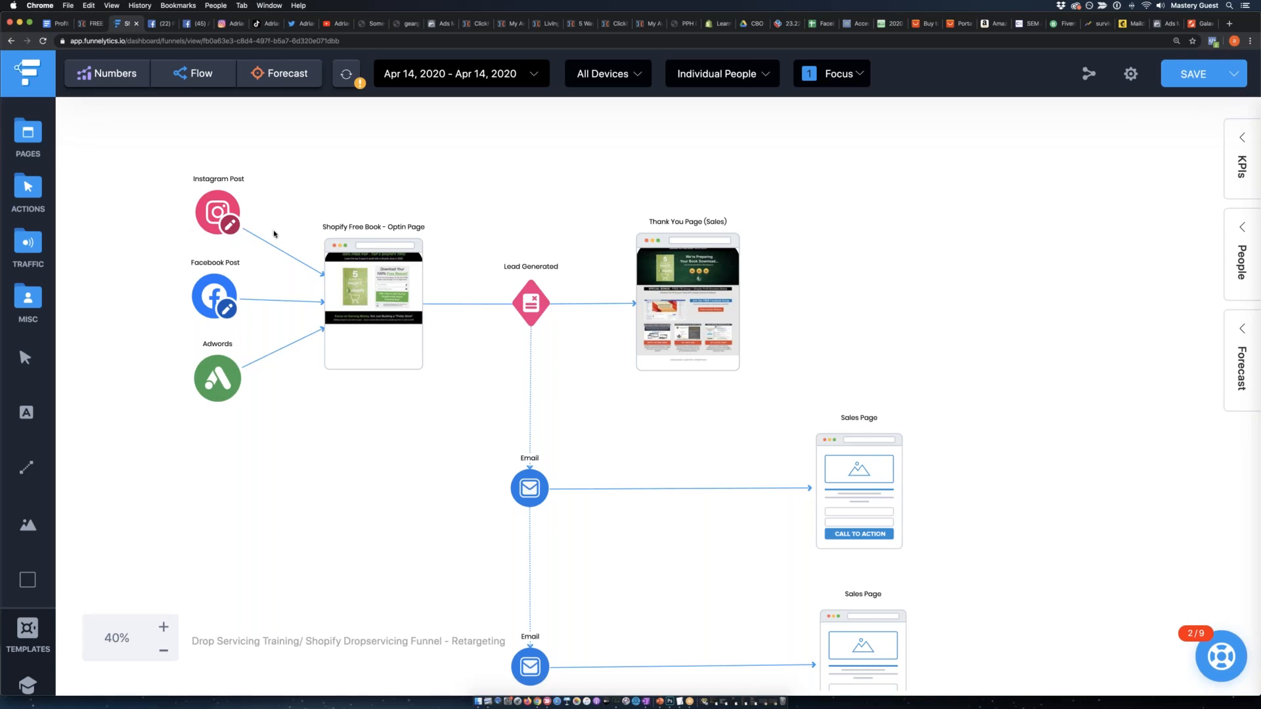
{"action": "left_click", "coordinate": [358, 290]}
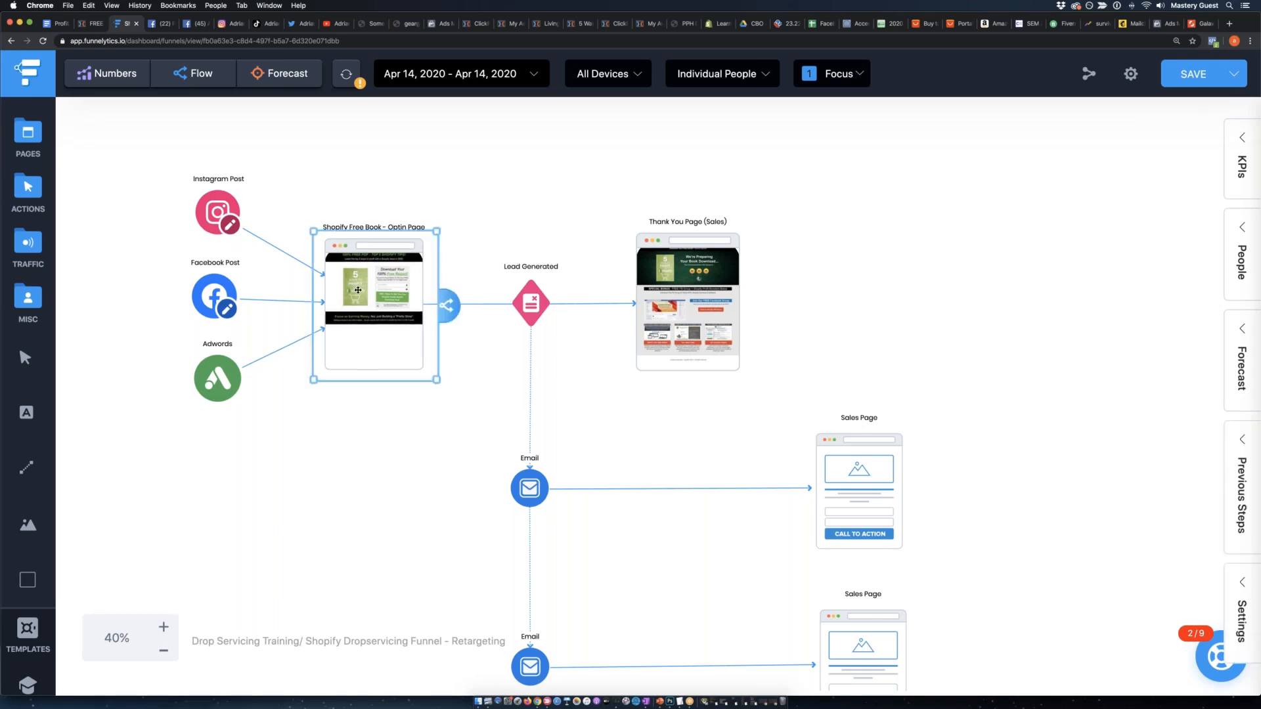
{"action": "left_click_drag", "start_coordinate": [148, 155], "coordinate": [260, 422]}
{"action": "left_click_drag", "start_coordinate": [336, 182], "coordinate": [408, 429]}
{"action": "left_click", "coordinate": [530, 301]}
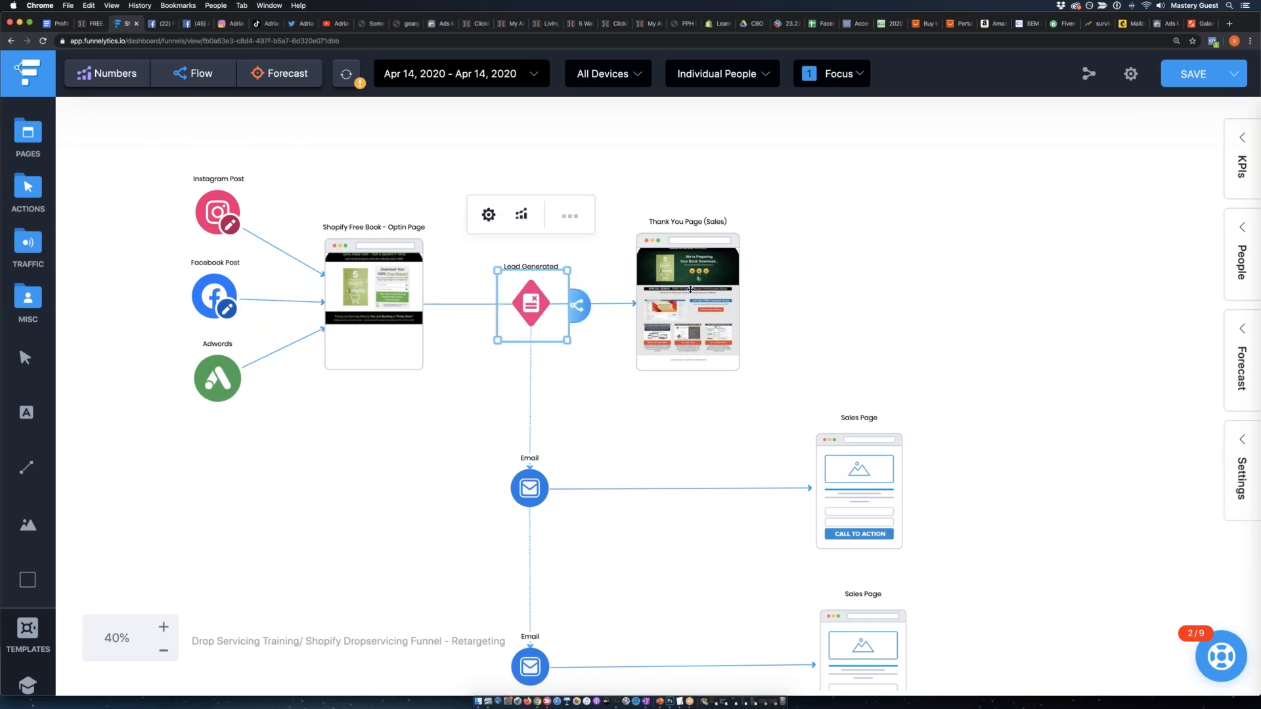
{"action": "left_click", "coordinate": [691, 289]}
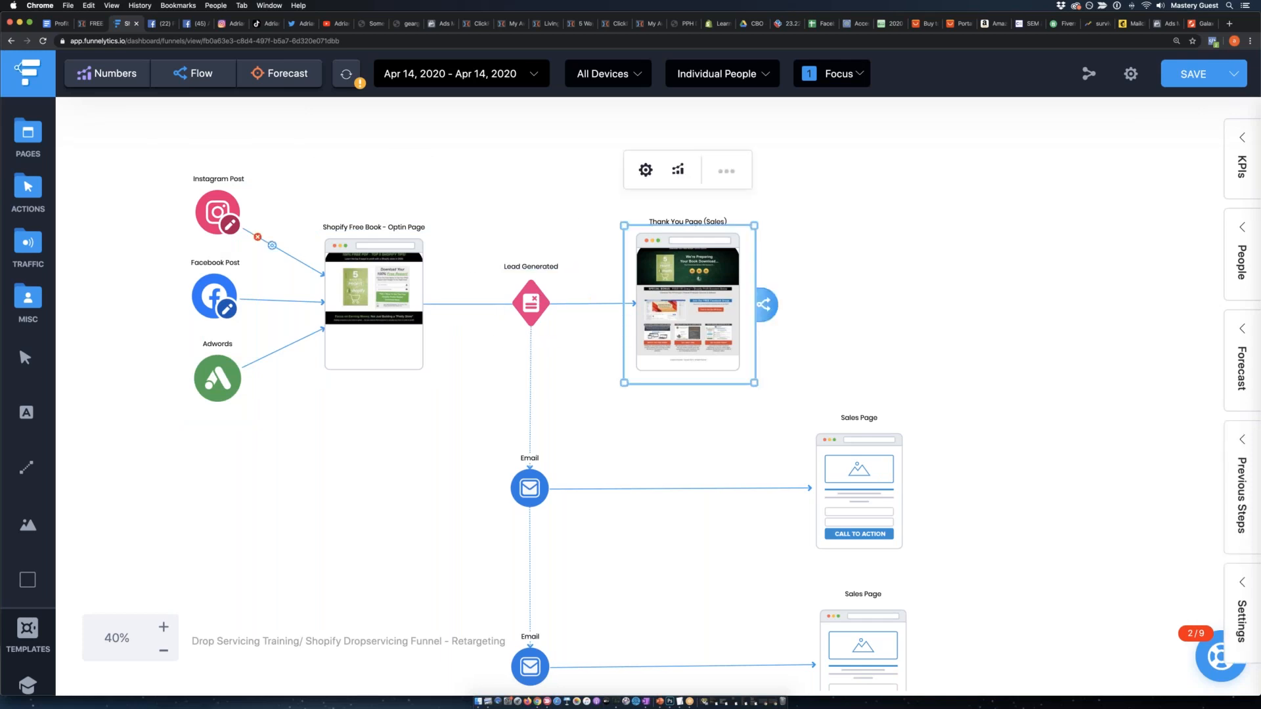
Add a Purchase action to the right of the Thank You Page (Sales) and connect the page to it.
{"action": "left_click", "coordinate": [24, 243]}
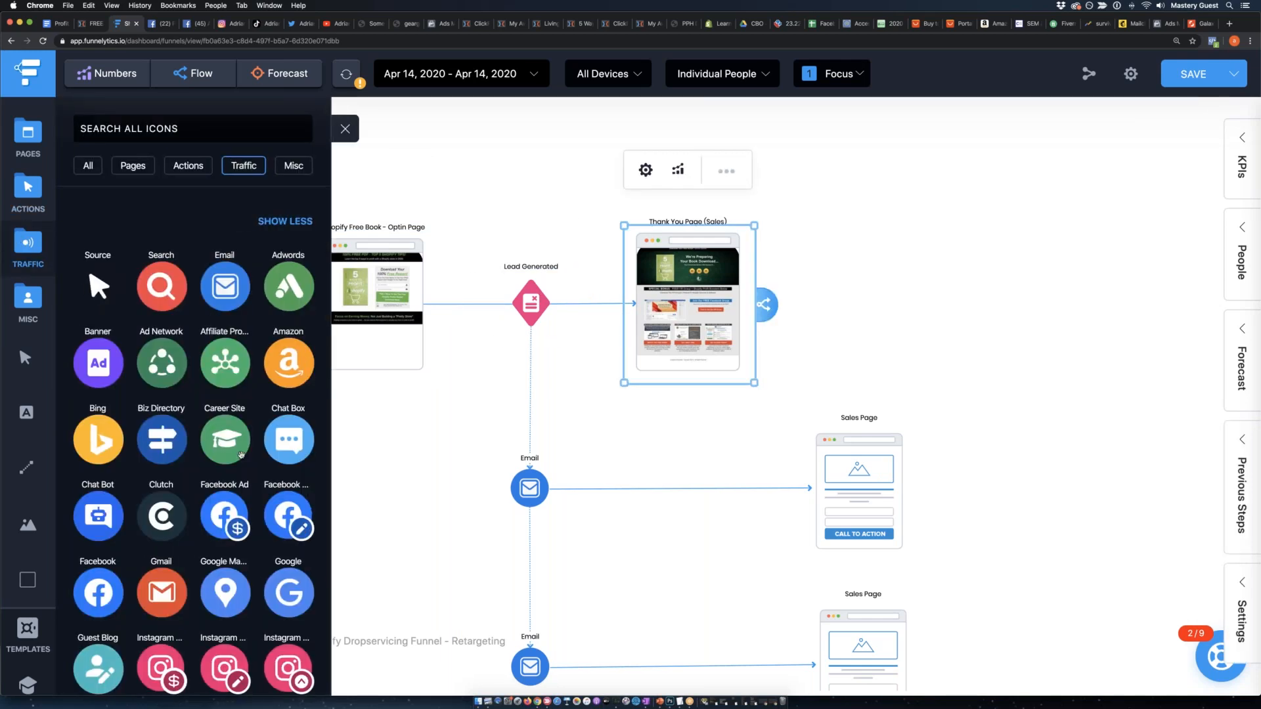
{"action": "scroll", "coordinate": [240, 455], "scroll_direction": "down", "scroll_amount": 2}
{"action": "left_click", "coordinate": [33, 197]}
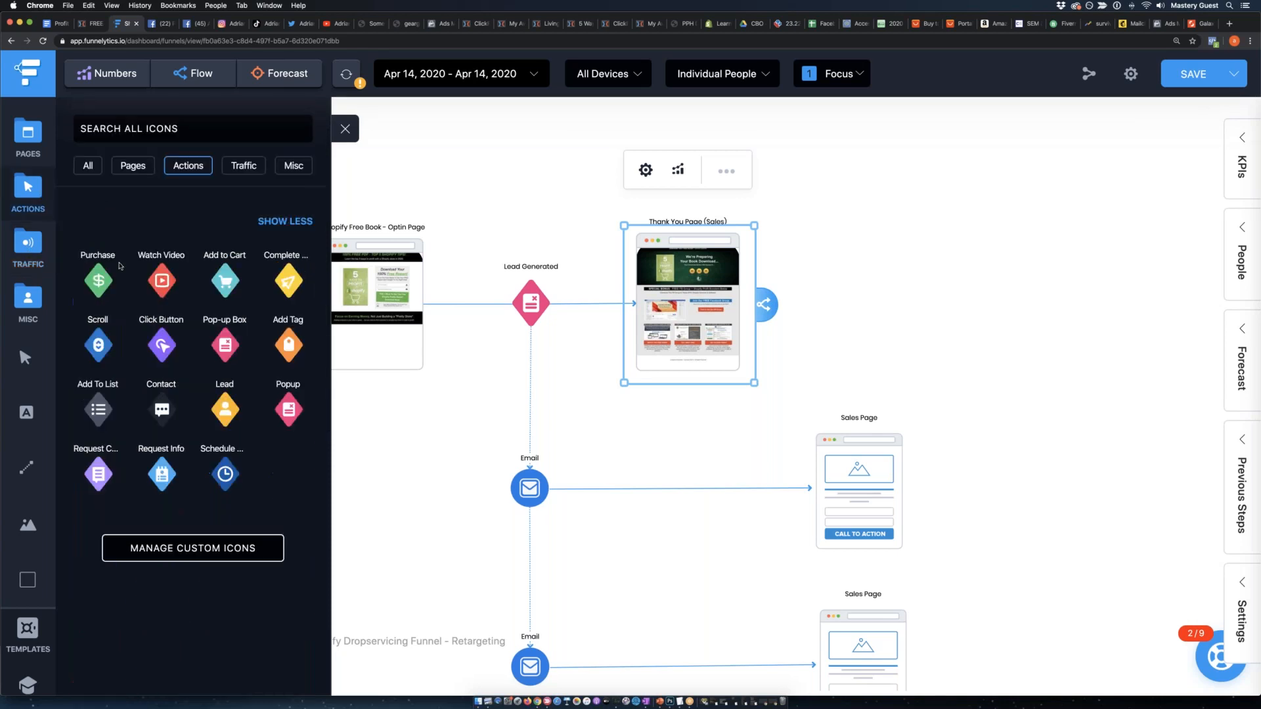
{"action": "left_click_drag", "start_coordinate": [100, 278], "coordinate": [958, 292]}
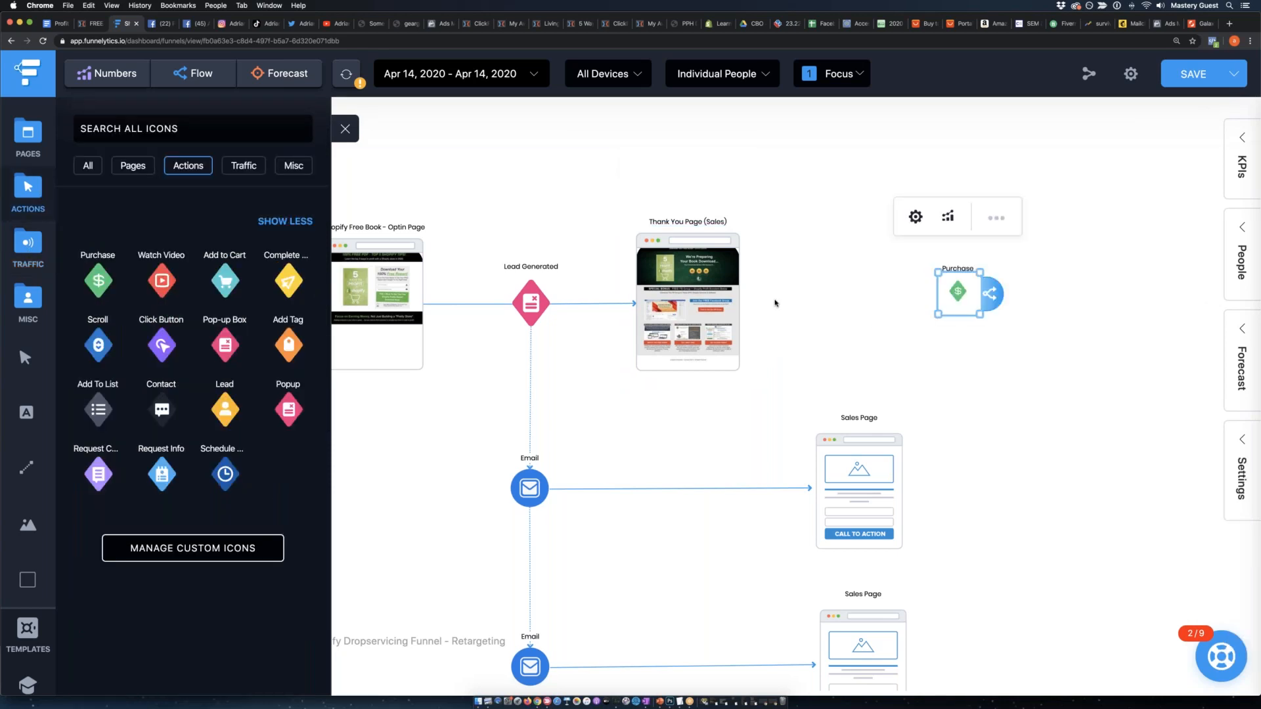
{"action": "left_click", "coordinate": [756, 297]}
{"action": "left_click", "coordinate": [728, 298]}
{"action": "left_click_drag", "start_coordinate": [765, 302], "coordinate": [958, 292]}
Enlarge the Purchase icon and place it level with the Thank You Page, closer to its right side.
{"action": "left_click_drag", "start_coordinate": [959, 293], "coordinate": [1018, 411]}
{"action": "left_click_drag", "start_coordinate": [952, 349], "coordinate": [937, 309]}
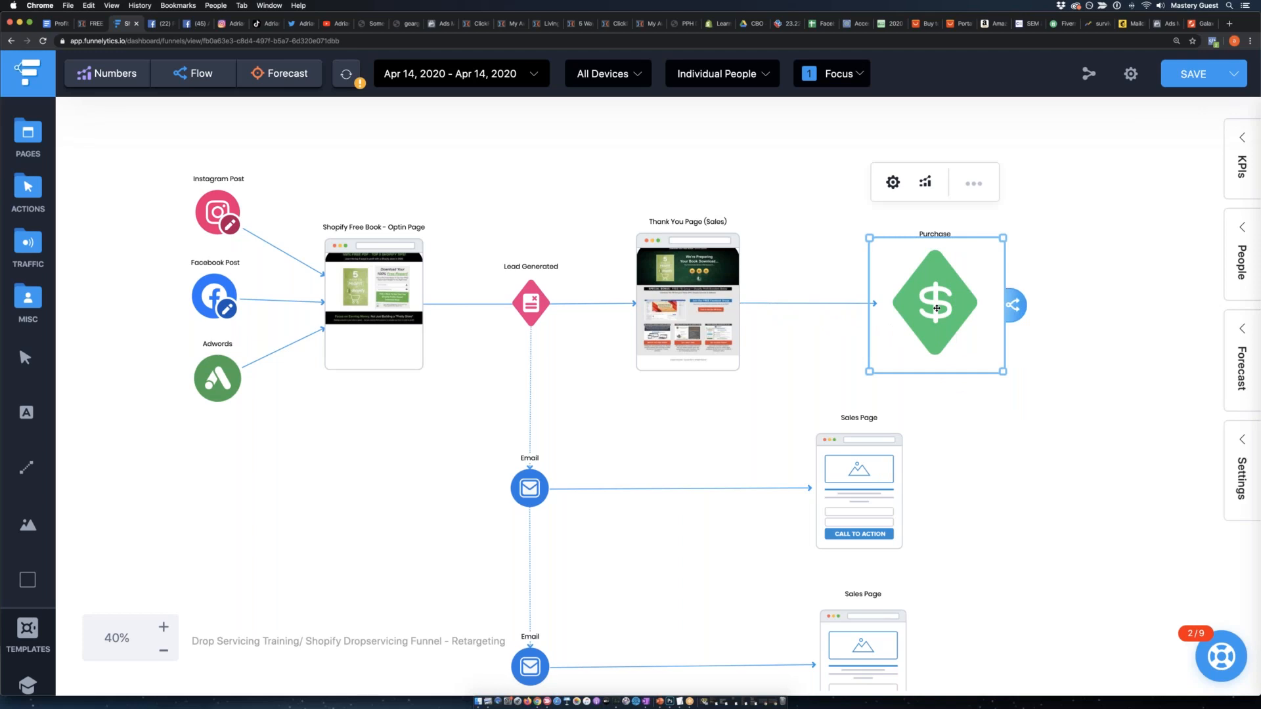
{"action": "left_click", "coordinate": [1090, 347]}
{"action": "scroll", "coordinate": [951, 274], "scroll_direction": "down", "scroll_amount": 2}
{"action": "left_click", "coordinate": [951, 275]}
{"action": "left_click_drag", "start_coordinate": [1003, 329], "coordinate": [906, 284]}
{"action": "left_click", "coordinate": [971, 281]}
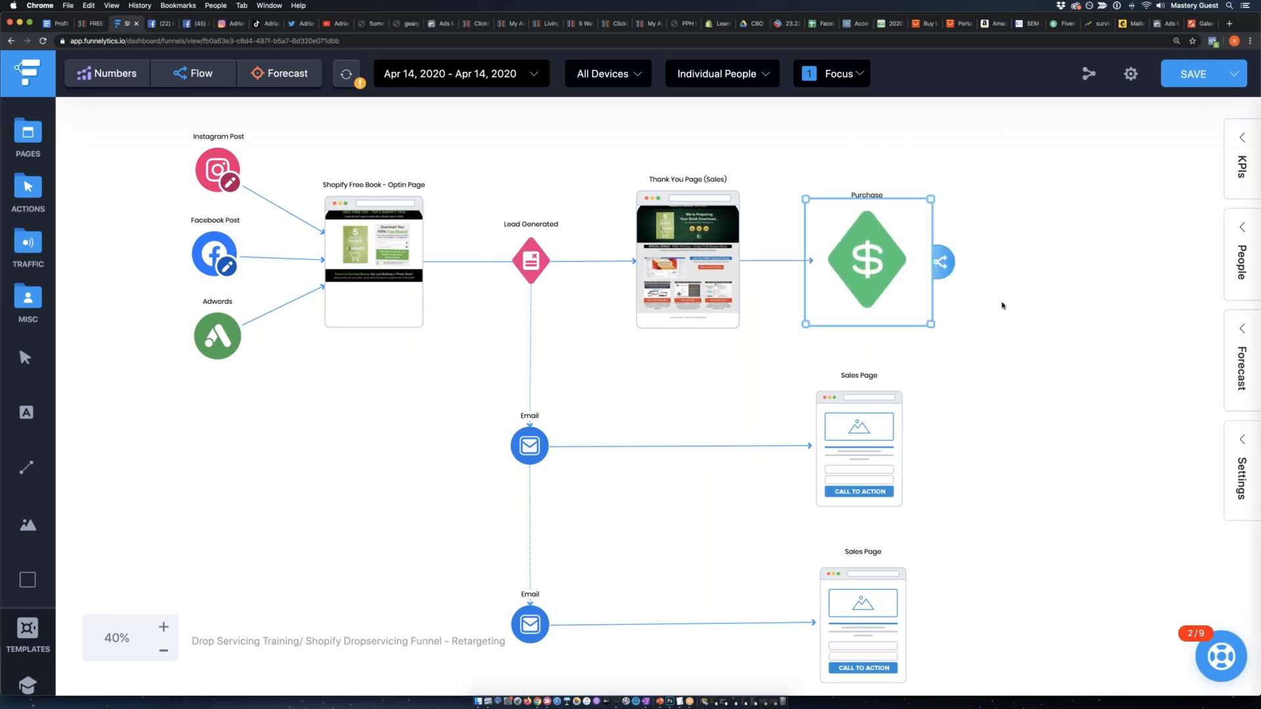
Rename the upper Email element below Lead Generated as "YOUR PROFITABLE EMAIL LIST (13,416)".
{"action": "left_click", "coordinate": [1012, 308]}
{"action": "scroll", "coordinate": [562, 408], "scroll_direction": "down", "scroll_amount": 3}
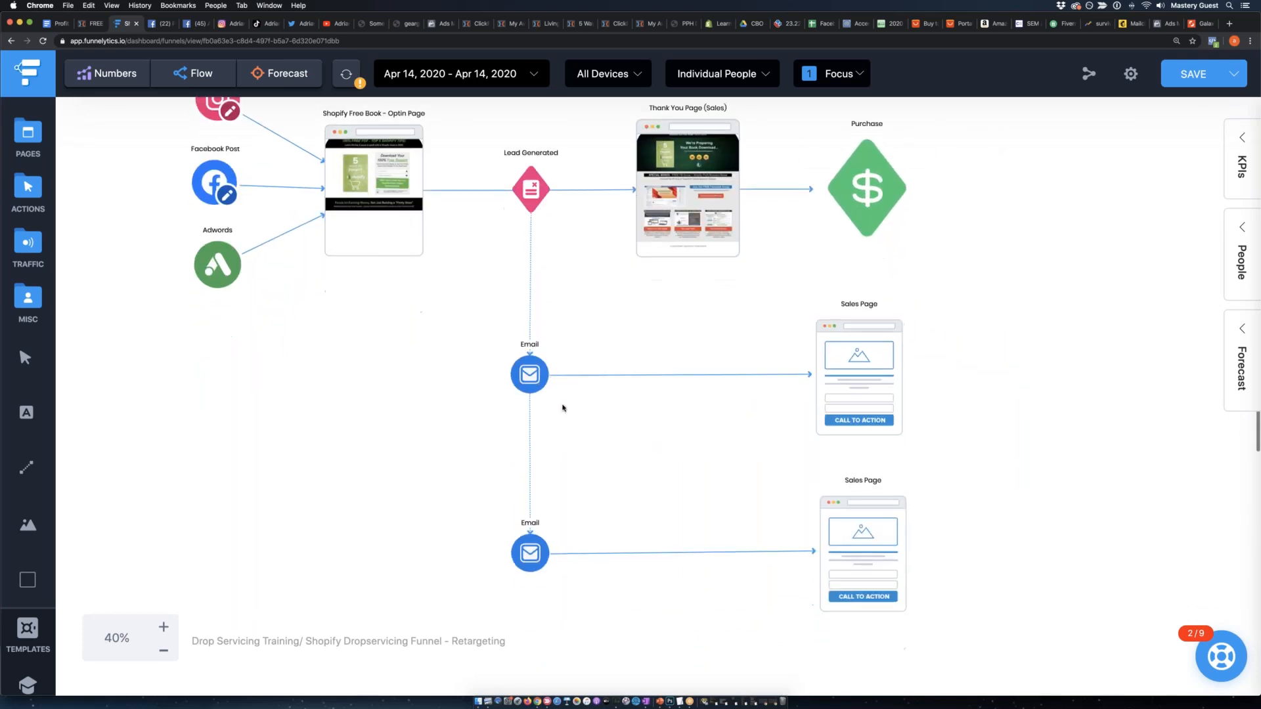
{"action": "left_click", "coordinate": [529, 180]}
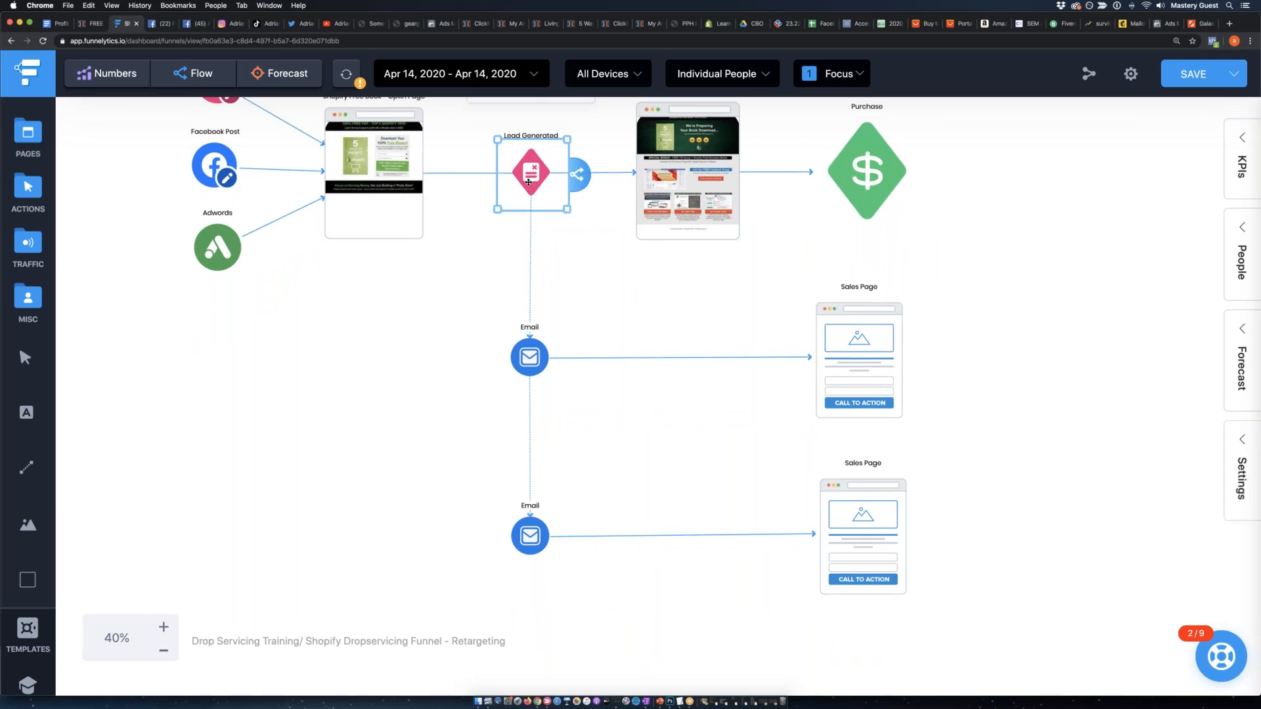
{"action": "left_click", "coordinate": [529, 348]}
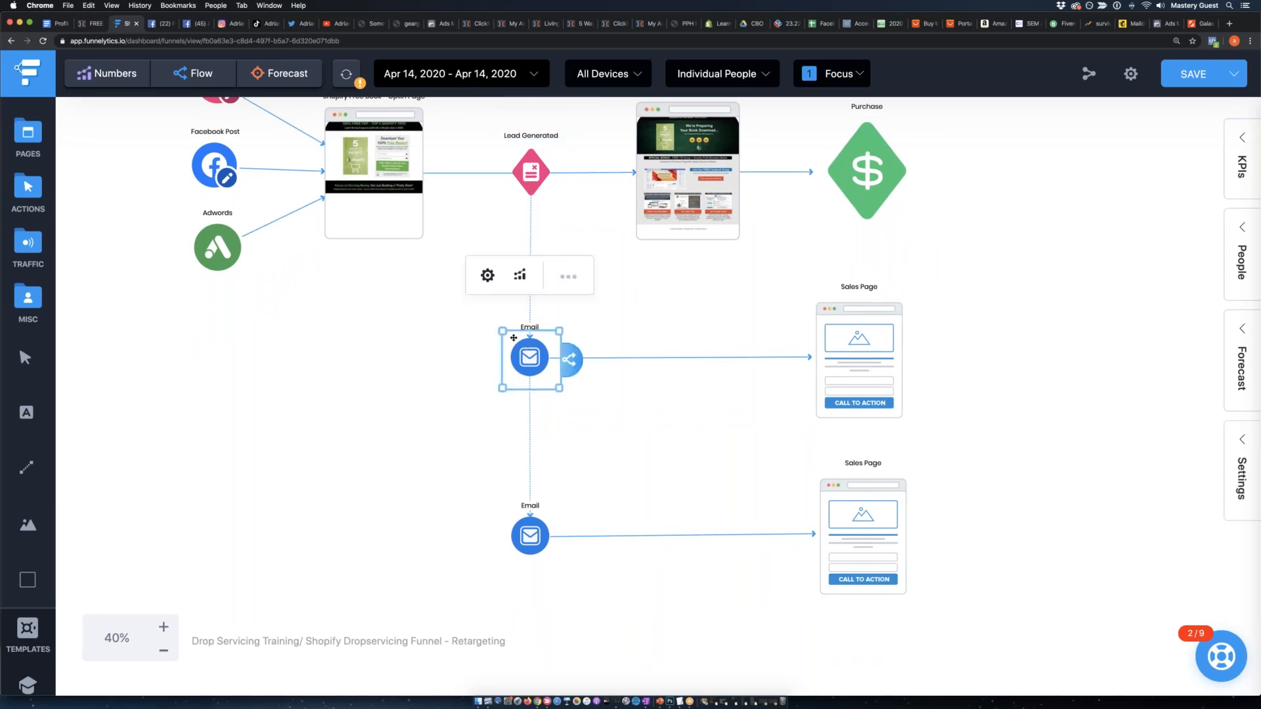
{"action": "left_click", "coordinate": [568, 277]}
{"action": "left_click", "coordinate": [703, 310]}
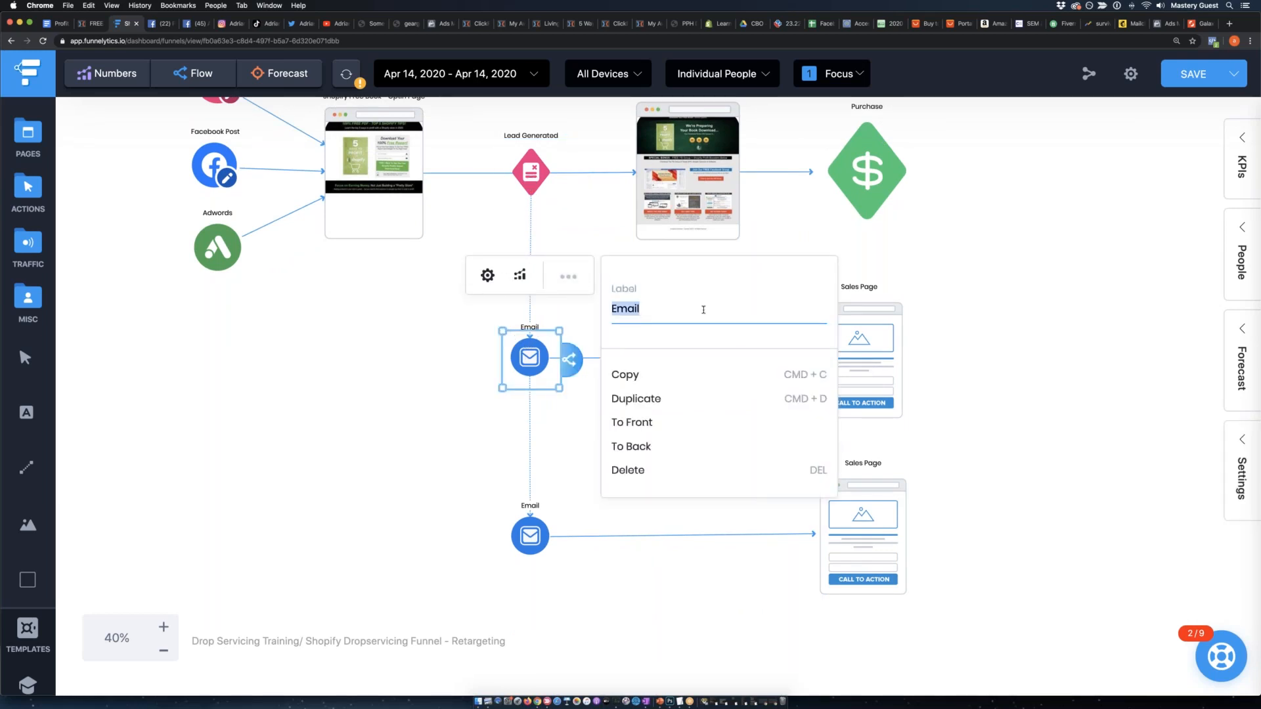
{"action": "type", "text": "YOUR PROFITABLE EMA"}
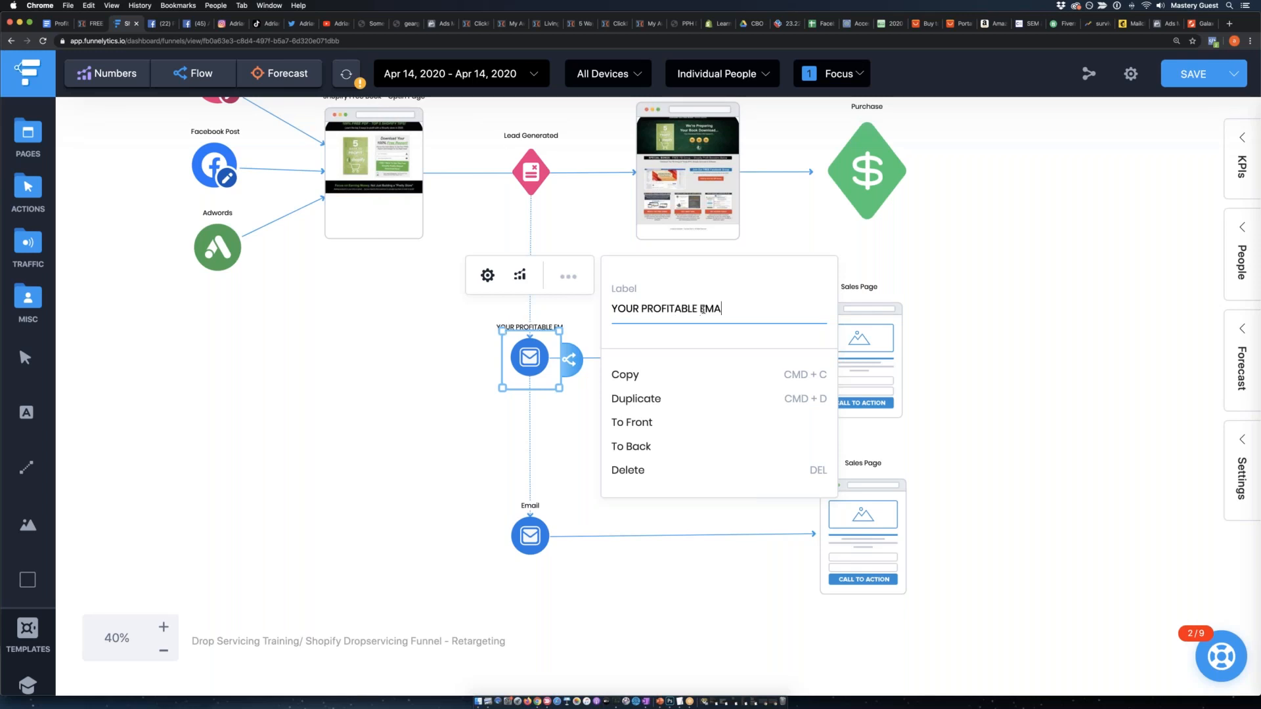
{"action": "type", "text": "IL LIST ("}
{"action": "type", "text": "13,"}
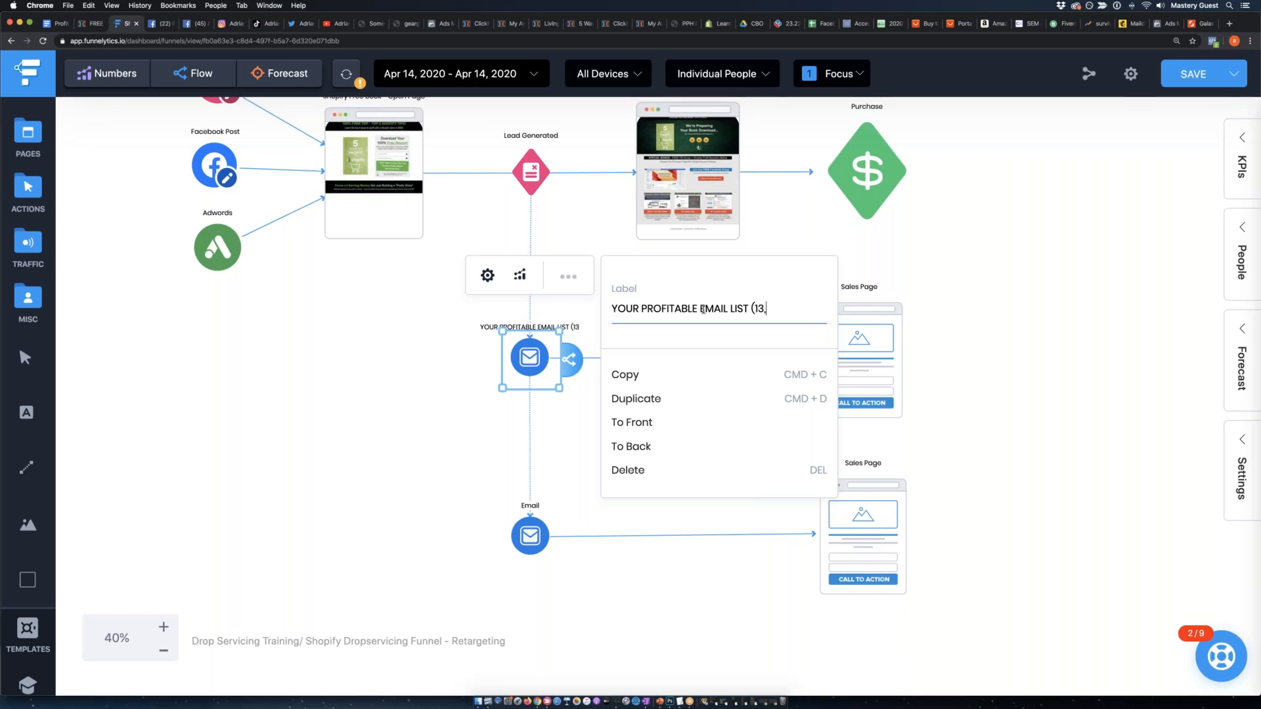
{"action": "type", "text": "416)"}
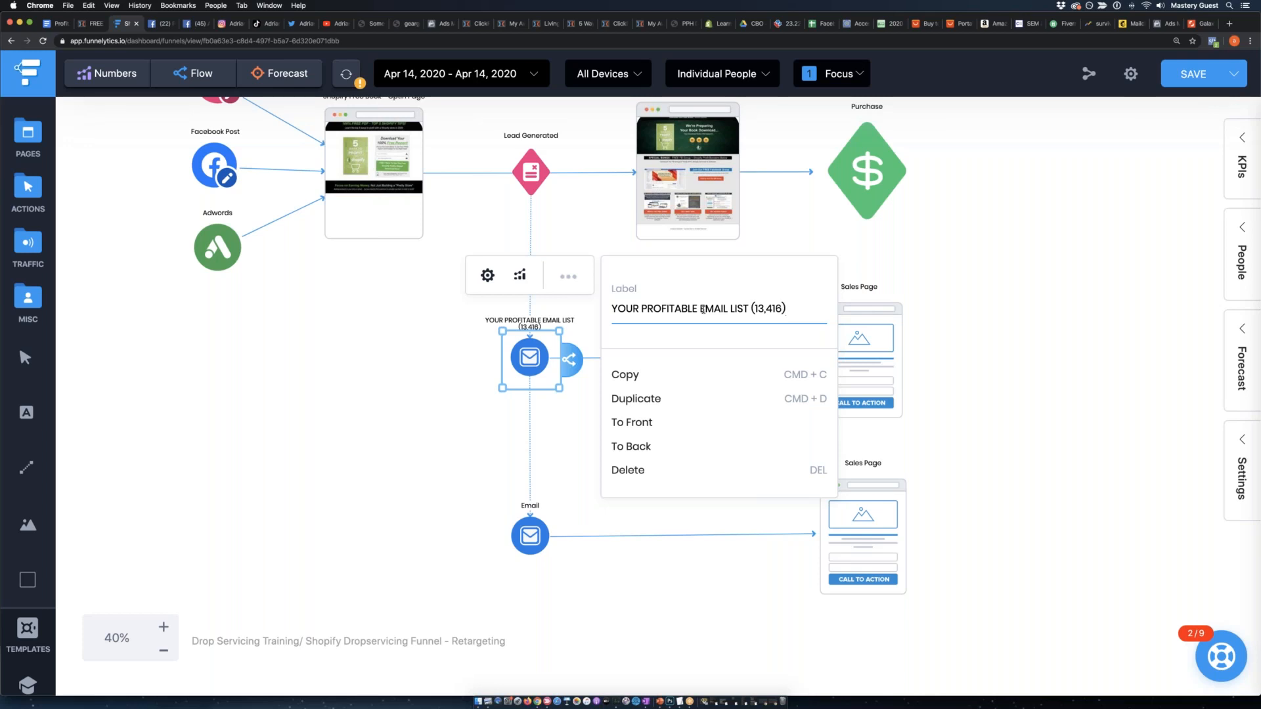
{"action": "left_click", "coordinate": [432, 382]}
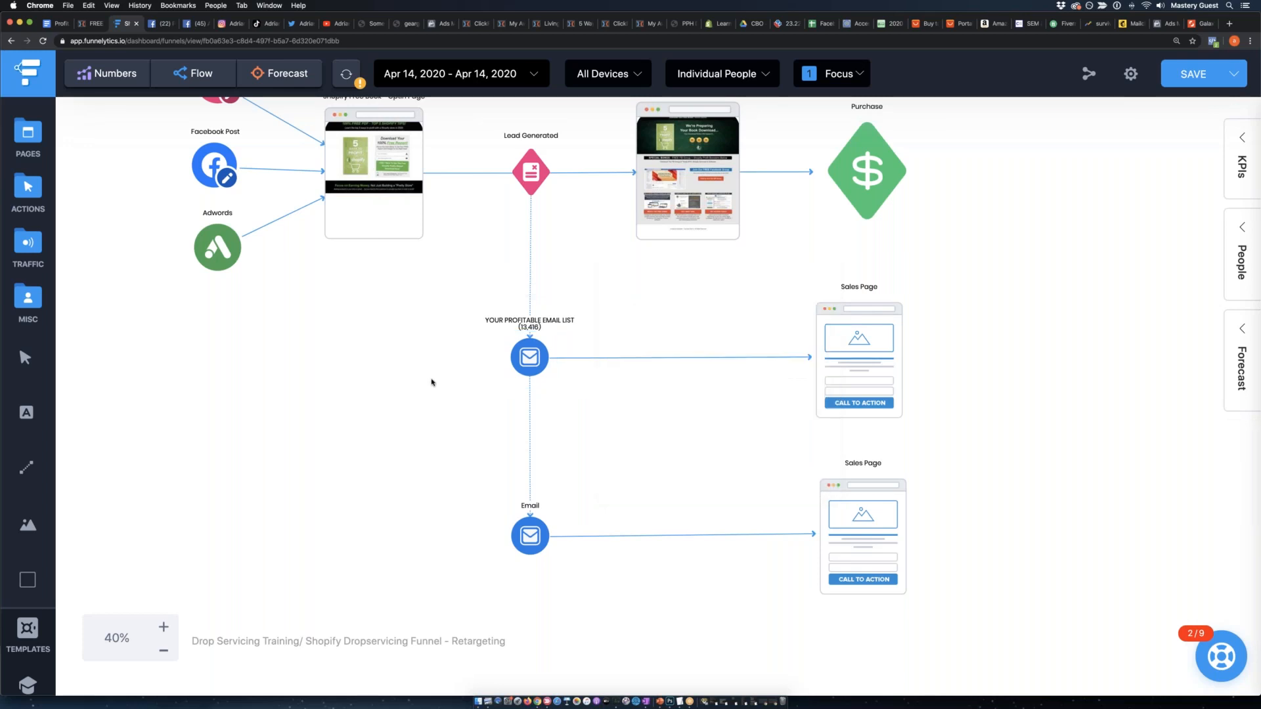
Nudge the renamed email element, the opt-in page and the Lead Generated action so they line up.
{"action": "scroll", "coordinate": [453, 358], "scroll_direction": "up", "scroll_amount": 2}
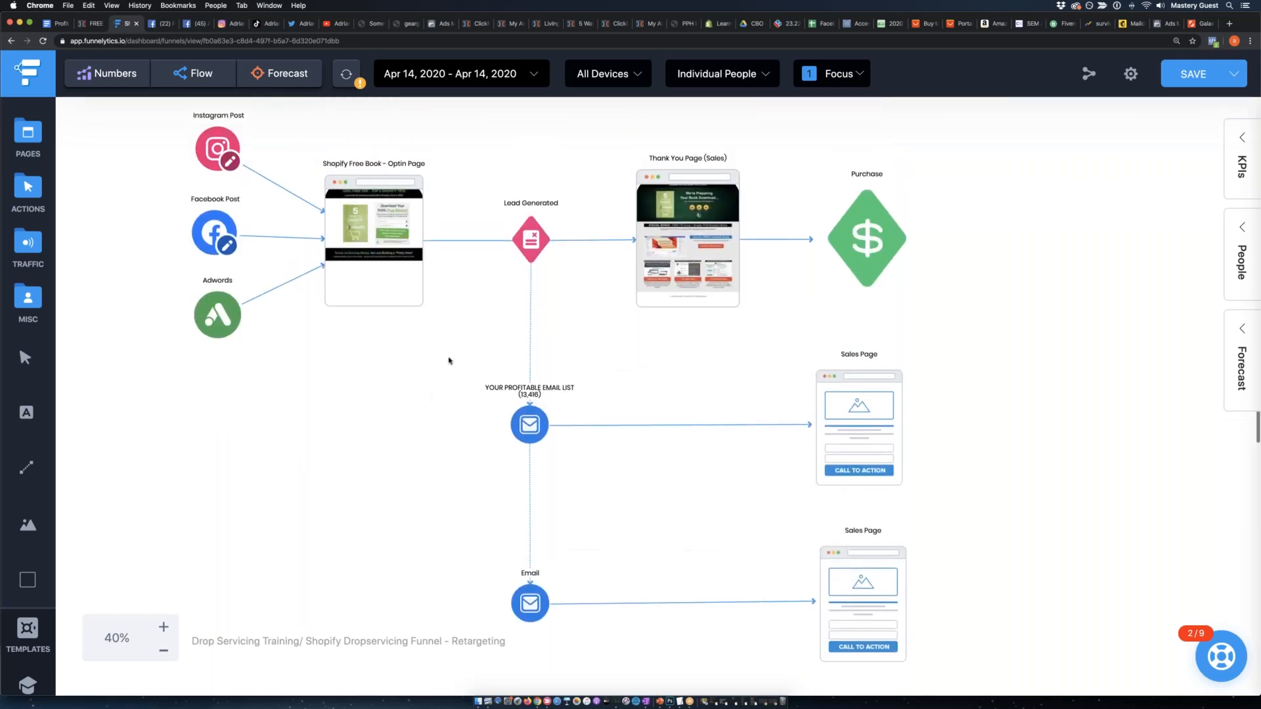
{"action": "left_click", "coordinate": [530, 427]}
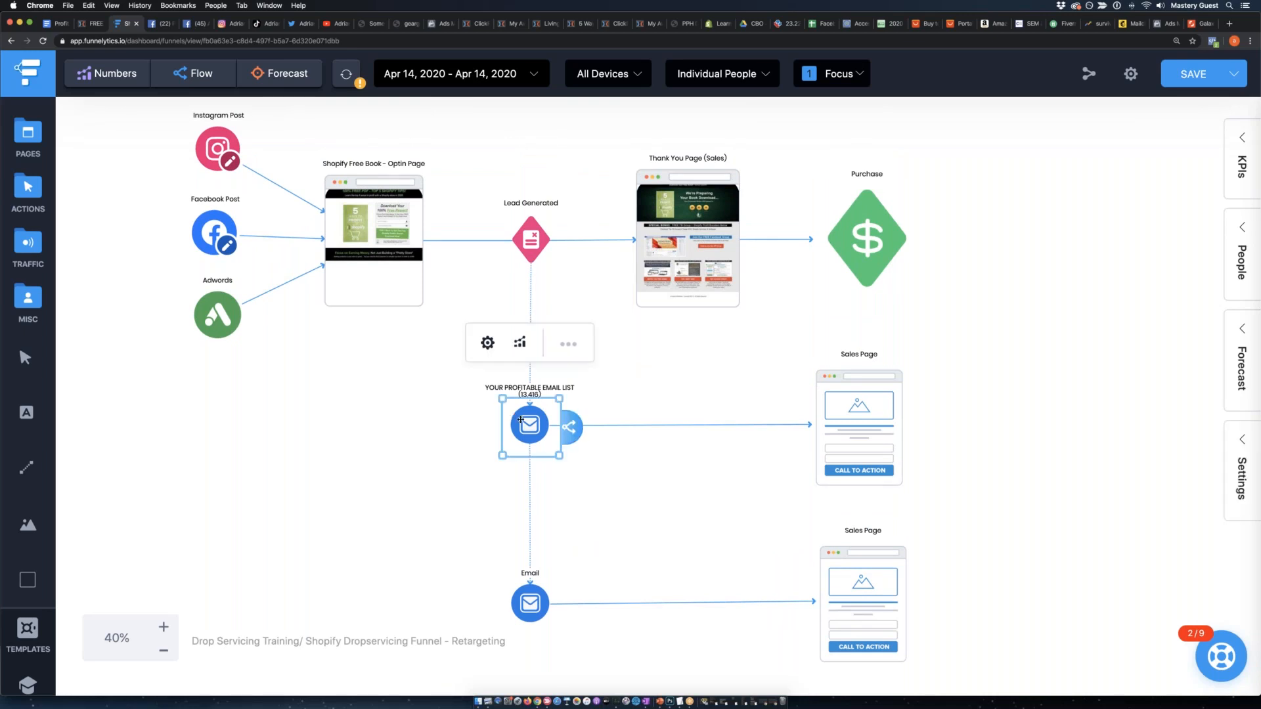
{"action": "mouse_move", "coordinate": [523, 414]}
{"action": "left_mouse_down"}
{"action": "mouse_move", "coordinate": [530, 403]}
{"action": "mouse_move", "coordinate": [538, 419]}
{"action": "left_mouse_up"}
{"action": "left_click_drag", "start_coordinate": [392, 228], "coordinate": [396, 228]}
{"action": "left_click_drag", "start_coordinate": [538, 234], "coordinate": [534, 234]}
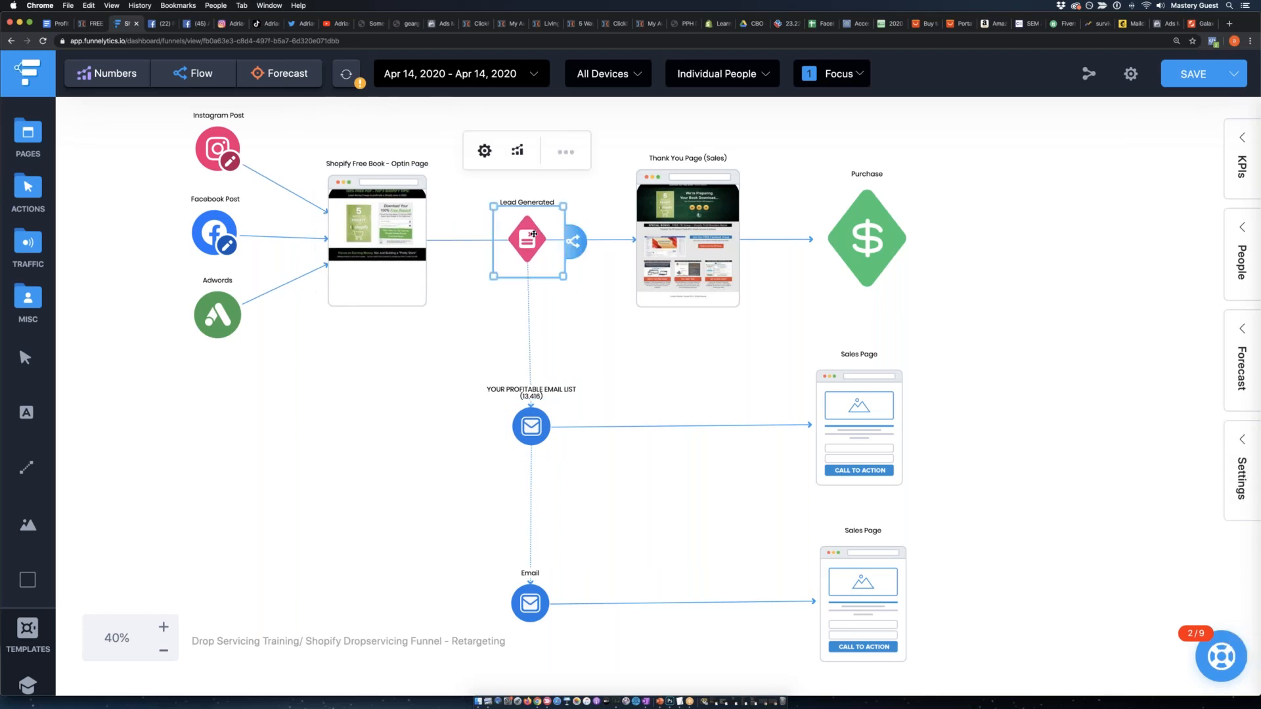
{"action": "left_click_drag", "start_coordinate": [534, 234], "coordinate": [537, 236]}
{"action": "left_click", "coordinate": [407, 278]}
Add a text label reading "68% CUSTOMER OPT IN RATE" above the Shopify Free Book - Optin Page.
{"action": "scroll", "coordinate": [334, 215], "scroll_direction": "up", "scroll_amount": 2}
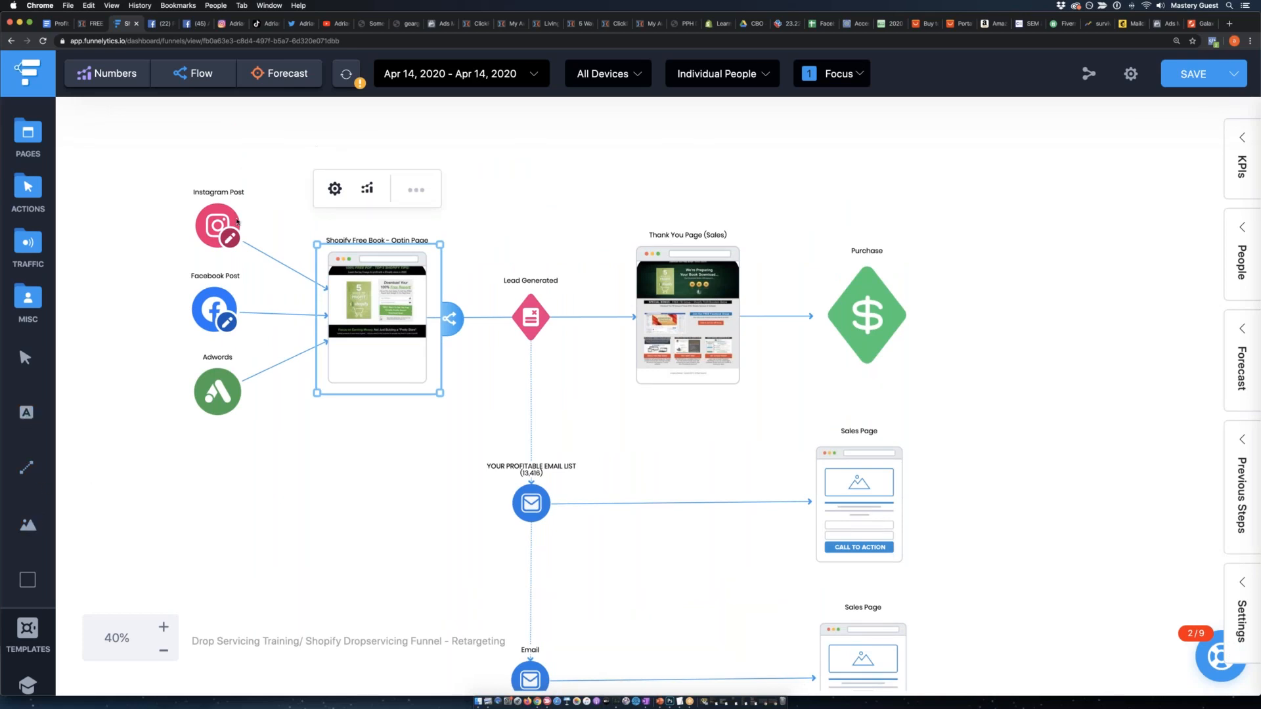
{"action": "left_click", "coordinate": [317, 150]}
{"action": "double_click", "coordinate": [325, 175]}
{"action": "left_click", "coordinate": [390, 176]}
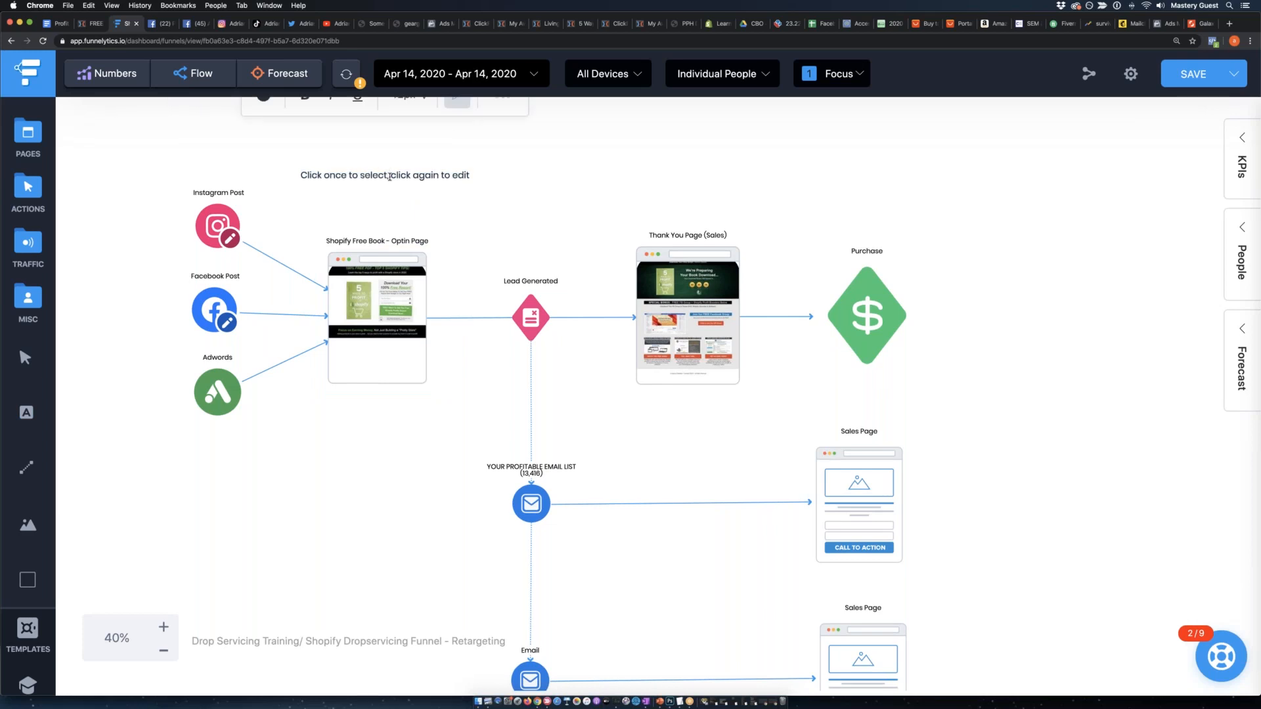
{"action": "left_click_drag", "start_coordinate": [468, 175], "coordinate": [300, 175]}
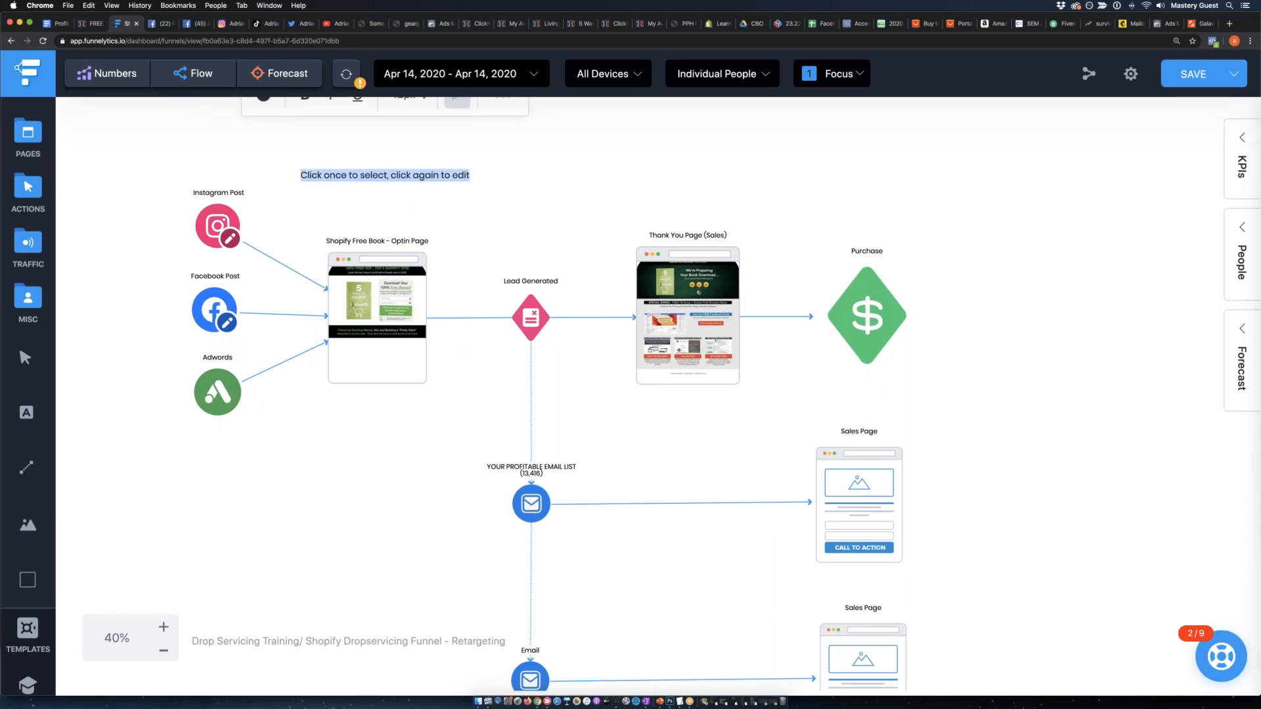
{"action": "type", "text": "68"}
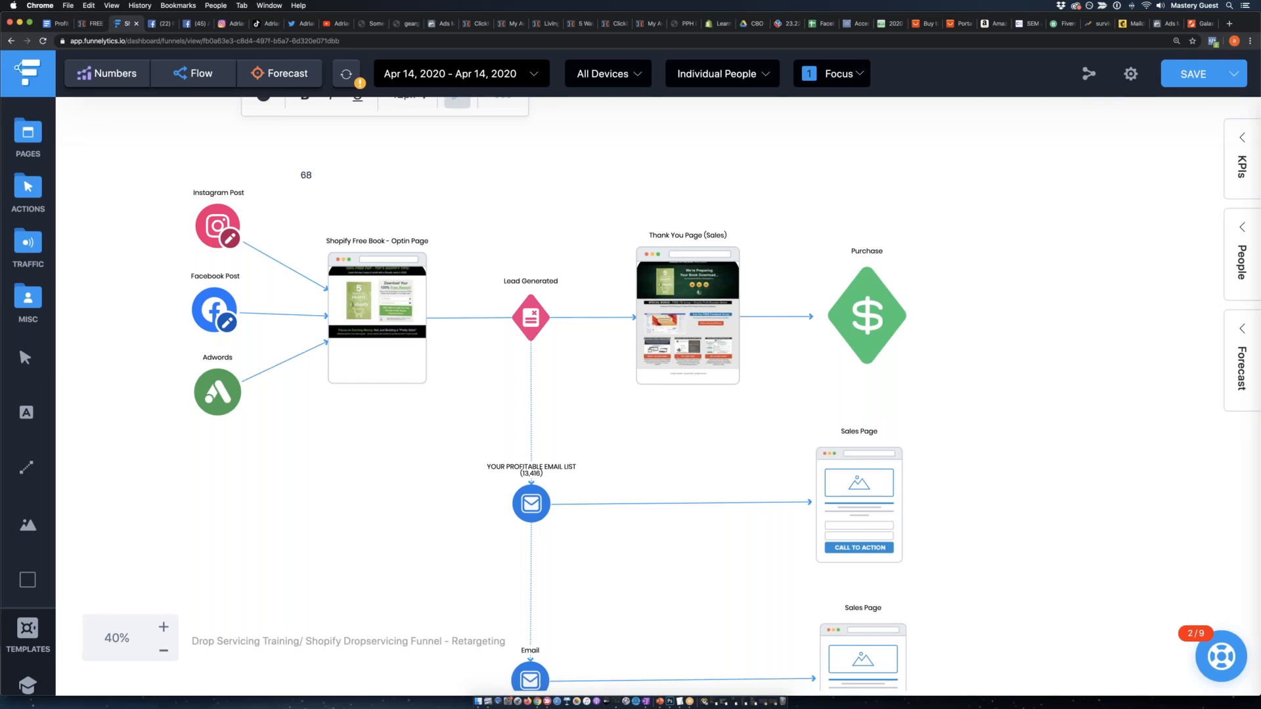
{"action": "type", "text": "% CUSTOMER OPT IN RATE"}
{"action": "left_click", "coordinate": [332, 178]}
Make the opt-in rate label bold, underlined and purple, and place it directly above the opt-in page's title.
{"action": "scroll", "coordinate": [454, 240], "scroll_direction": "up", "scroll_amount": 2}
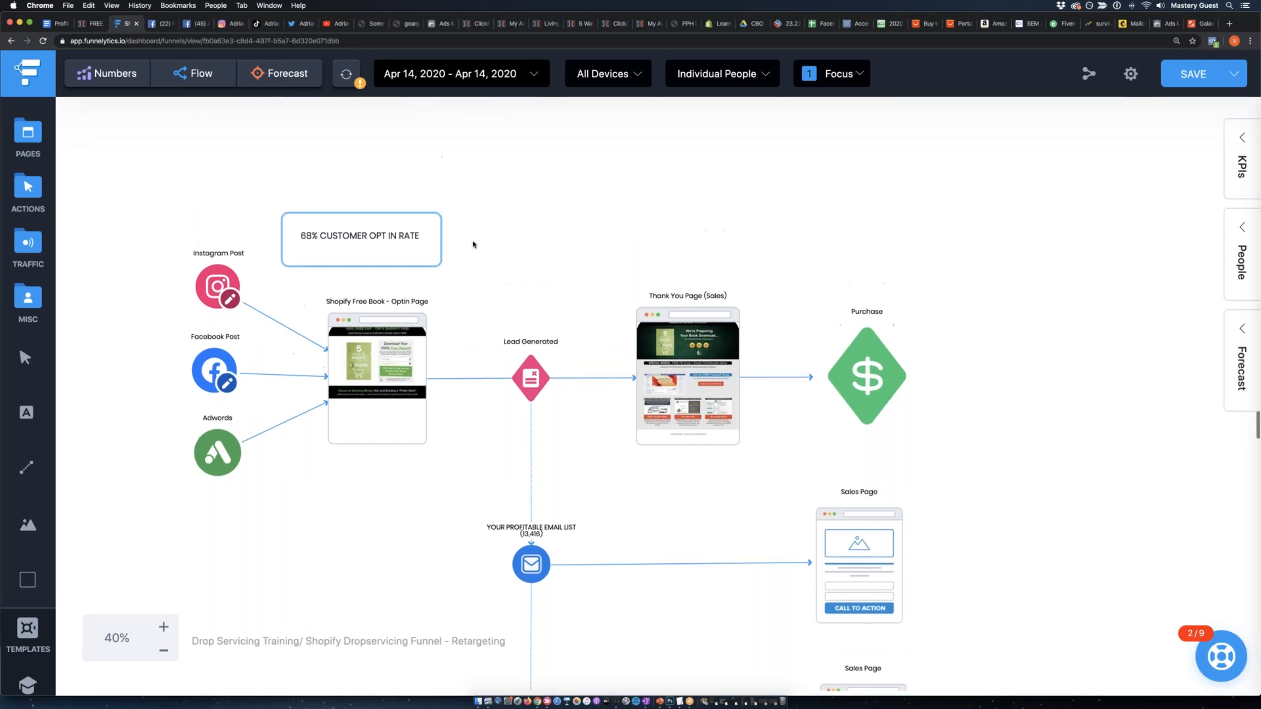
{"action": "double_click", "coordinate": [351, 235]}
{"action": "left_click", "coordinate": [277, 158]}
{"action": "left_click", "coordinate": [332, 155]}
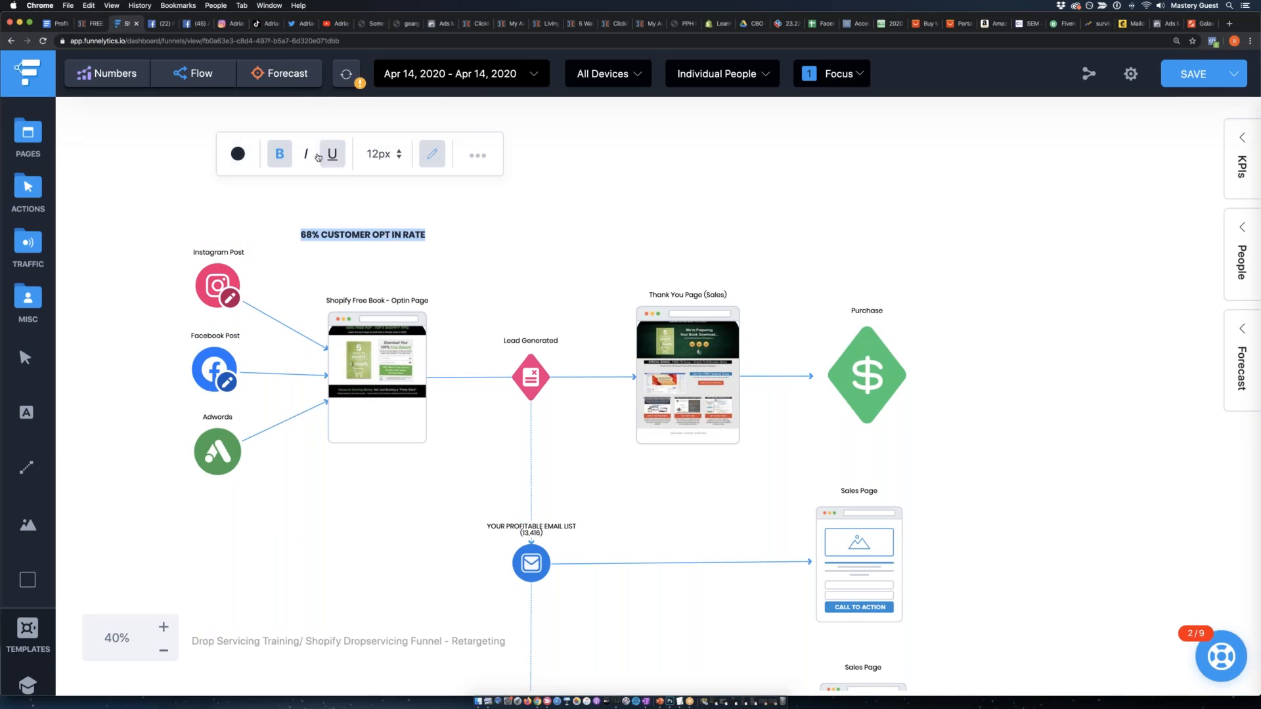
{"action": "left_click", "coordinate": [239, 155]}
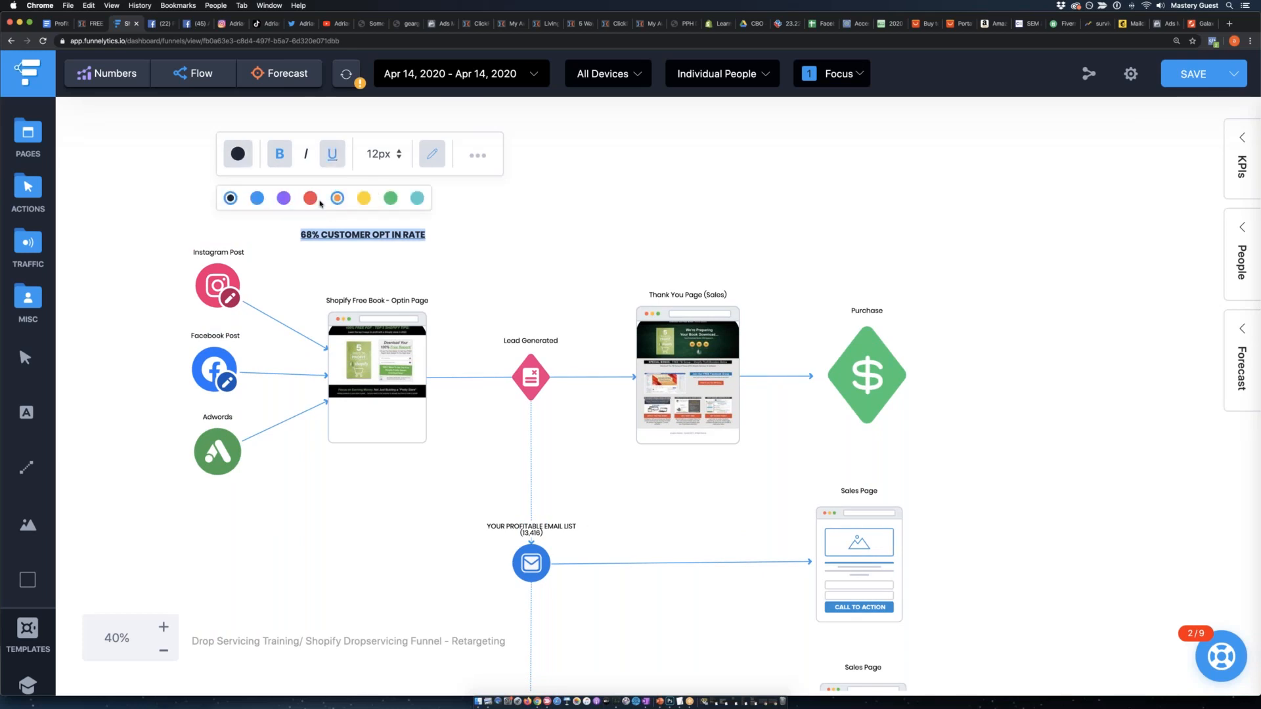
{"action": "left_click", "coordinate": [283, 198]}
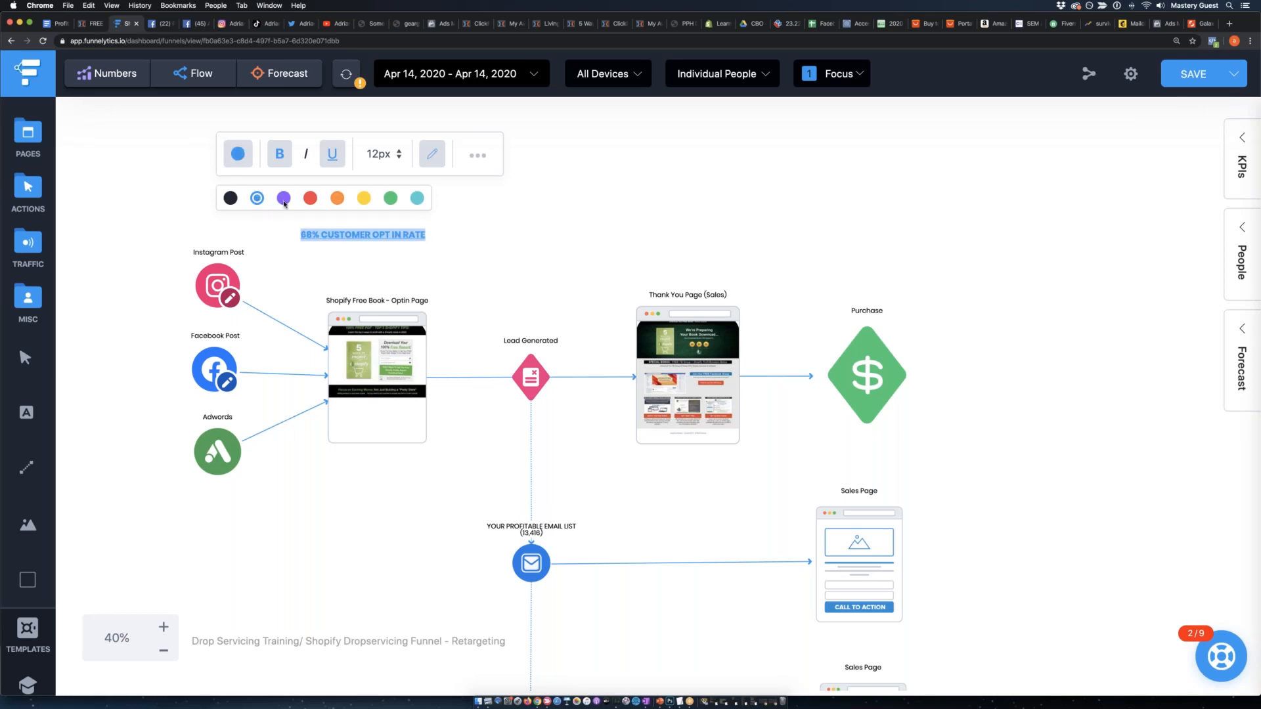
{"action": "left_click_drag", "start_coordinate": [380, 235], "coordinate": [394, 287]}
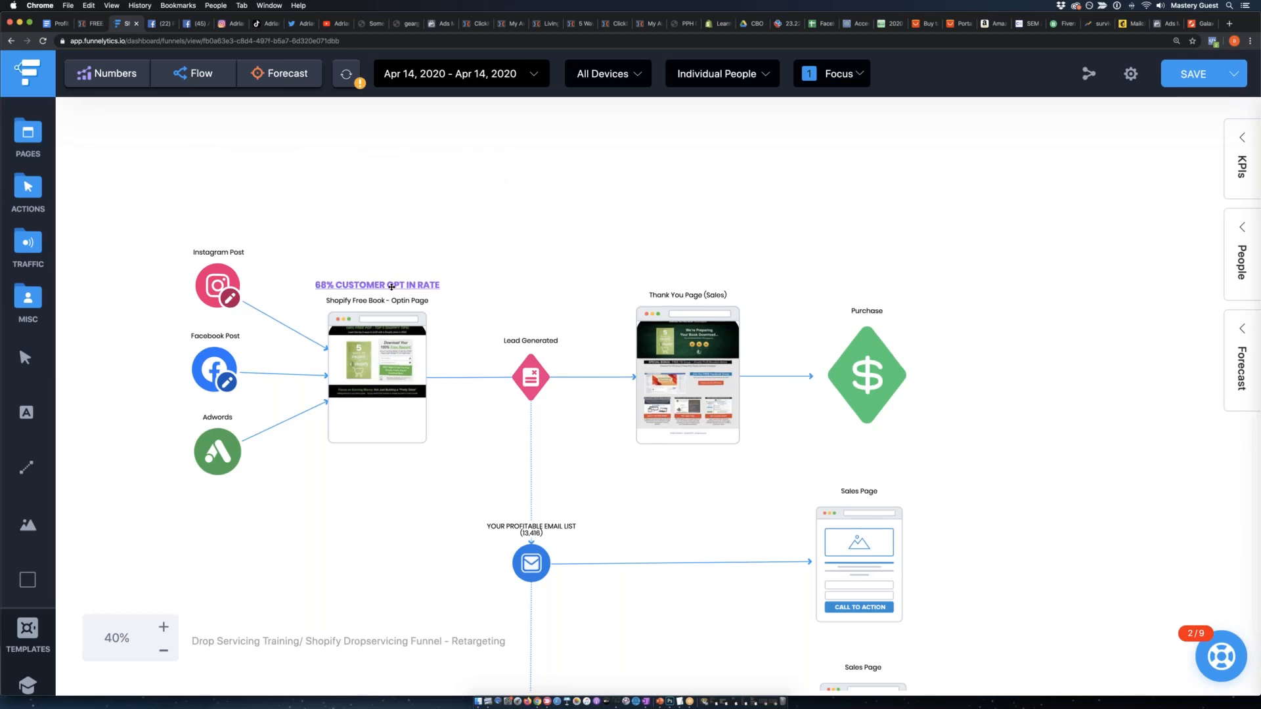
{"action": "left_click", "coordinate": [394, 286]}
{"action": "left_click", "coordinate": [644, 245]}
{"action": "left_click", "coordinate": [545, 370]}
{"action": "left_click", "coordinate": [519, 245]}
{"action": "scroll", "coordinate": [417, 338], "scroll_direction": "down", "scroll_amount": 5}
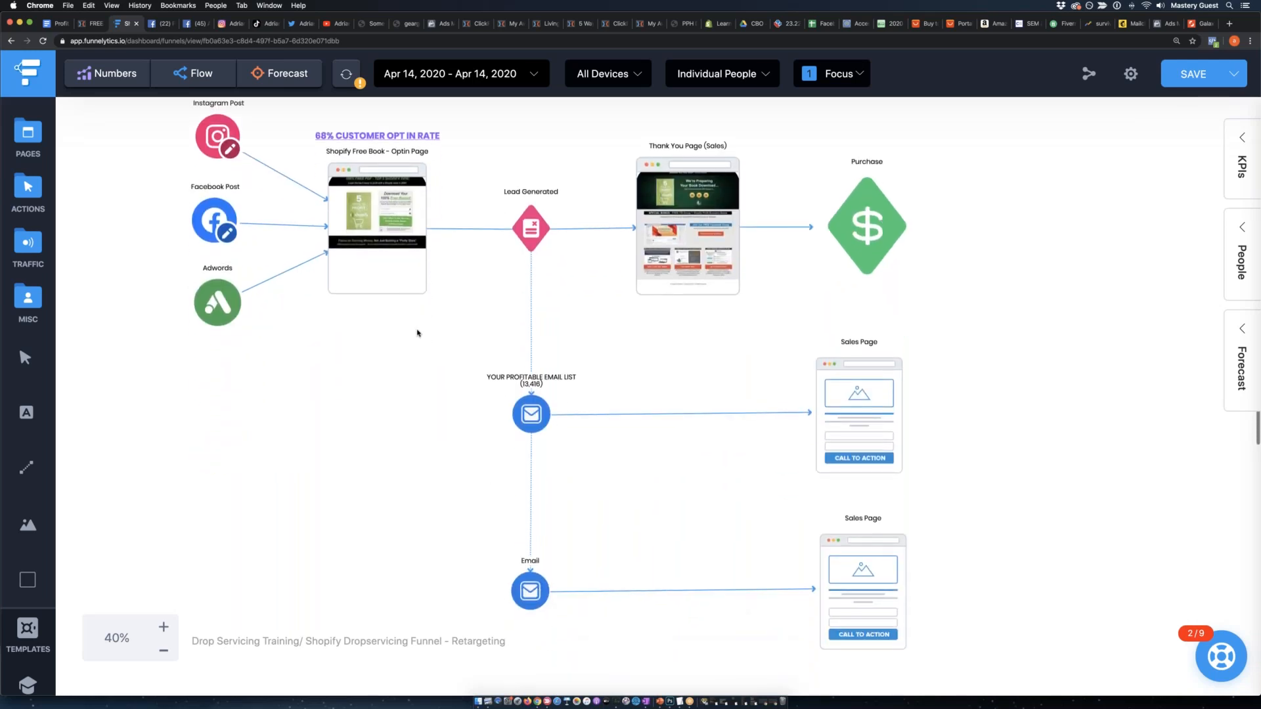
{"action": "left_click", "coordinate": [164, 627]}
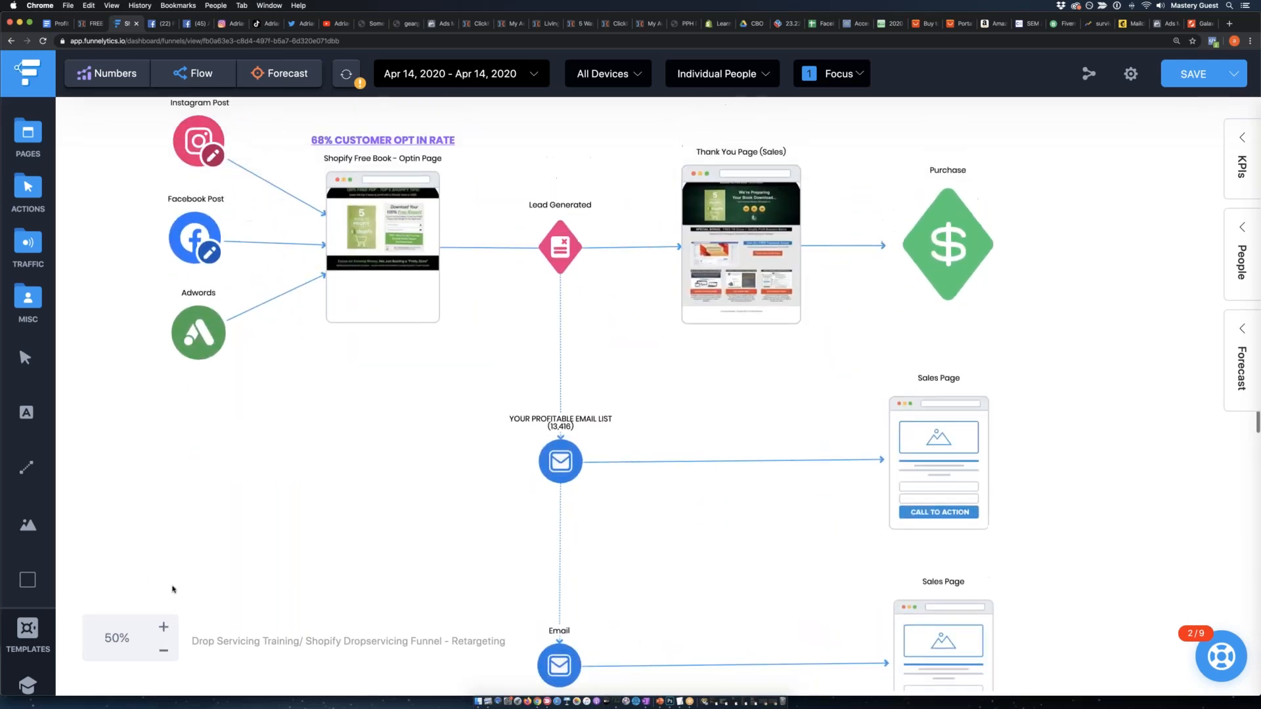
Move the Thank You Page (Sales) slightly closer to Lead Generated, then shrink the Purchase action and recentre it on the row.
{"action": "left_click", "coordinate": [555, 257]}
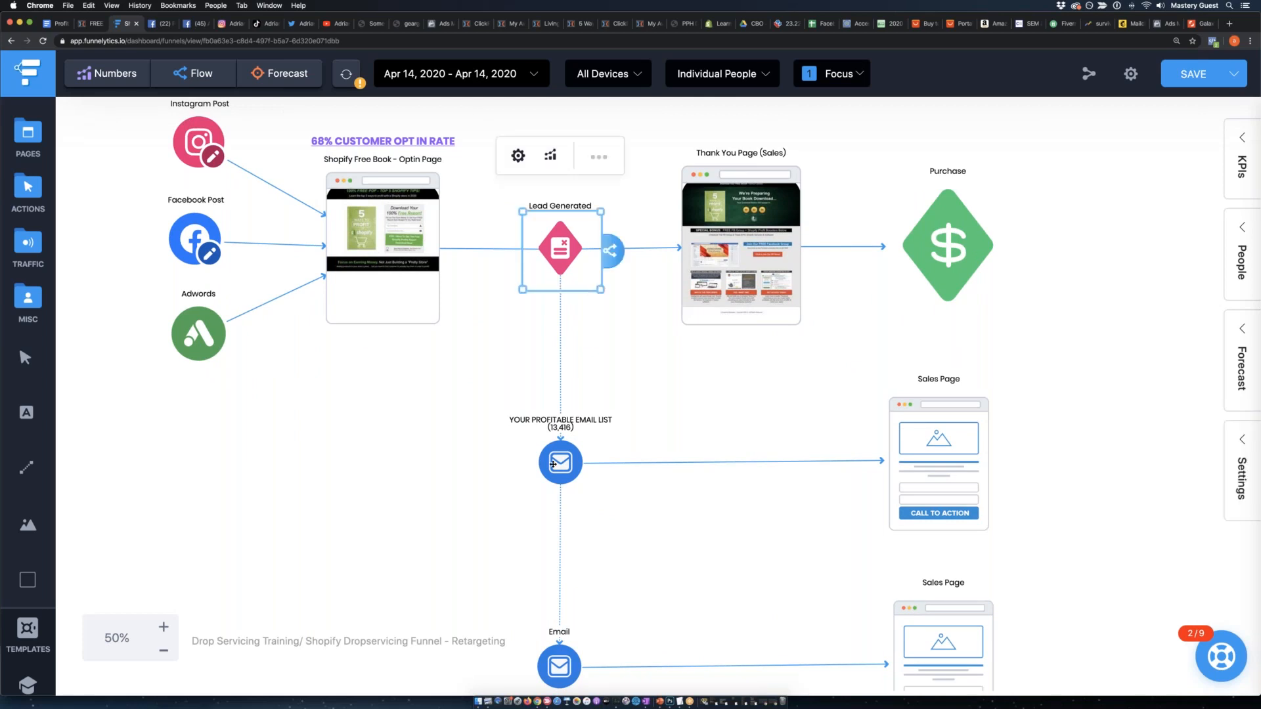
{"action": "left_click", "coordinate": [553, 463]}
{"action": "left_click", "coordinate": [717, 221]}
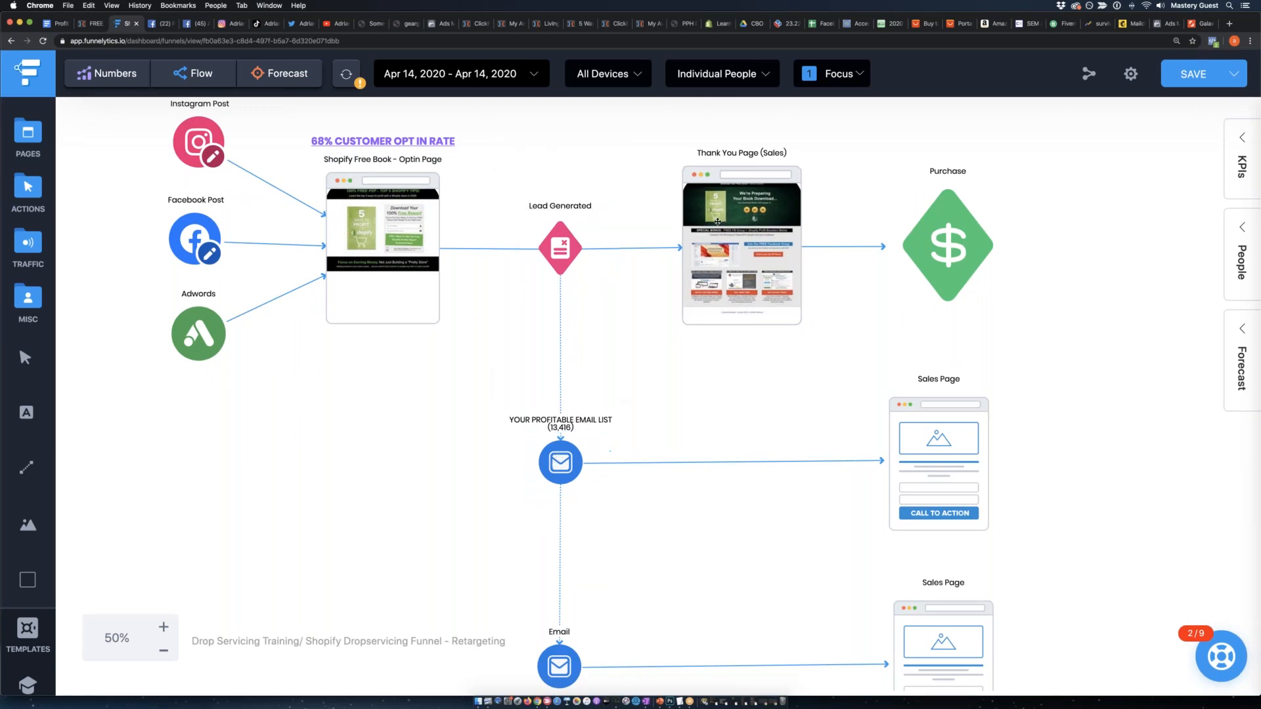
{"action": "left_click_drag", "start_coordinate": [717, 221], "coordinate": [706, 222]}
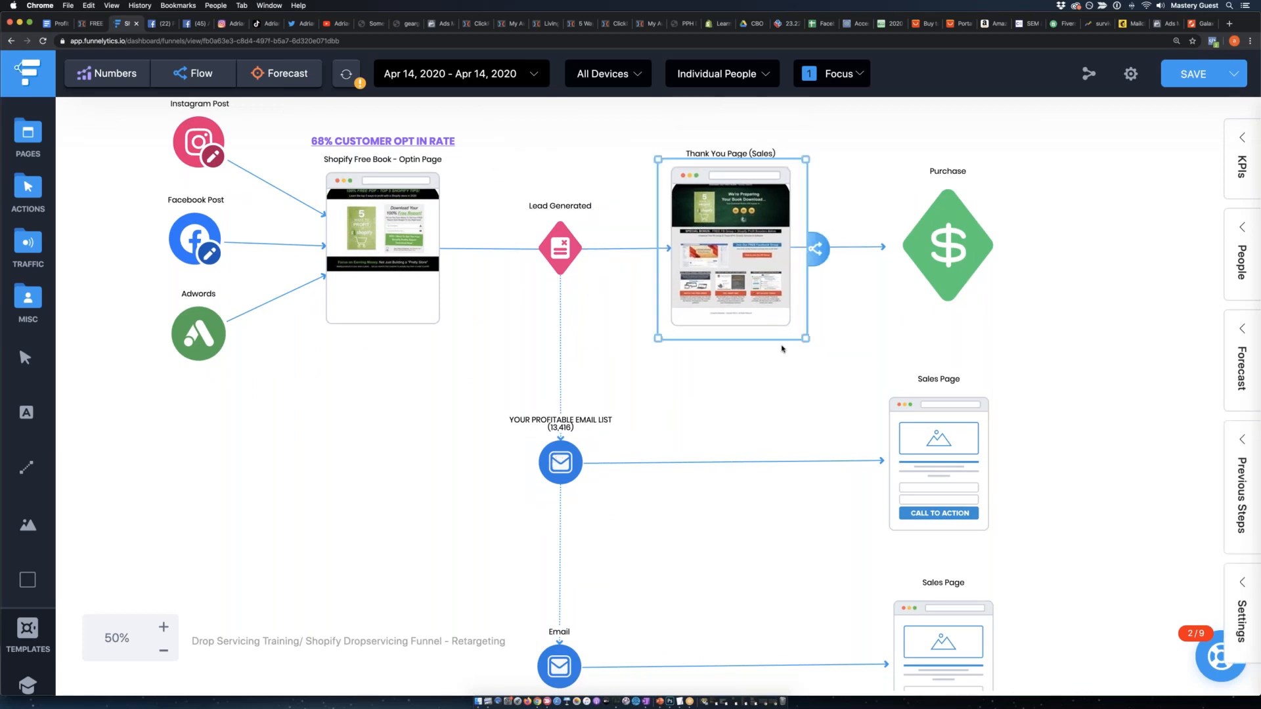
{"action": "left_click", "coordinate": [943, 250]}
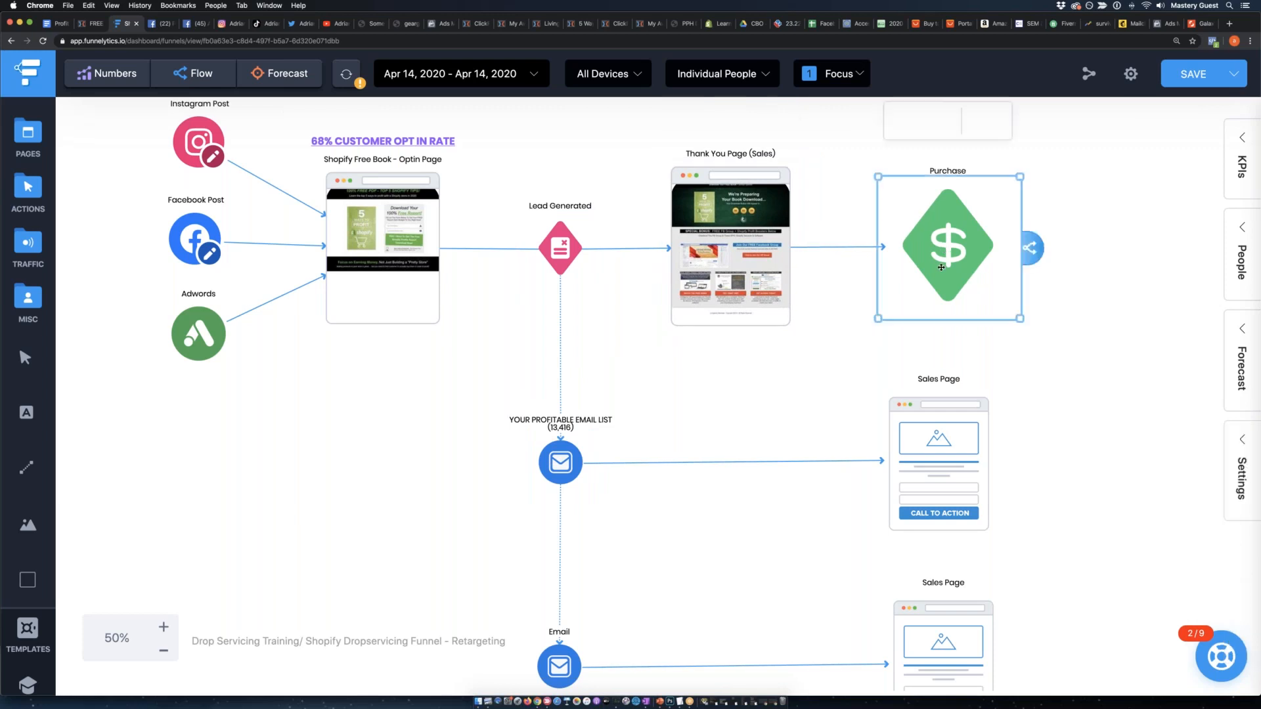
{"action": "left_click", "coordinate": [1015, 311]}
{"action": "left_click_drag", "start_coordinate": [944, 241], "coordinate": [944, 250]}
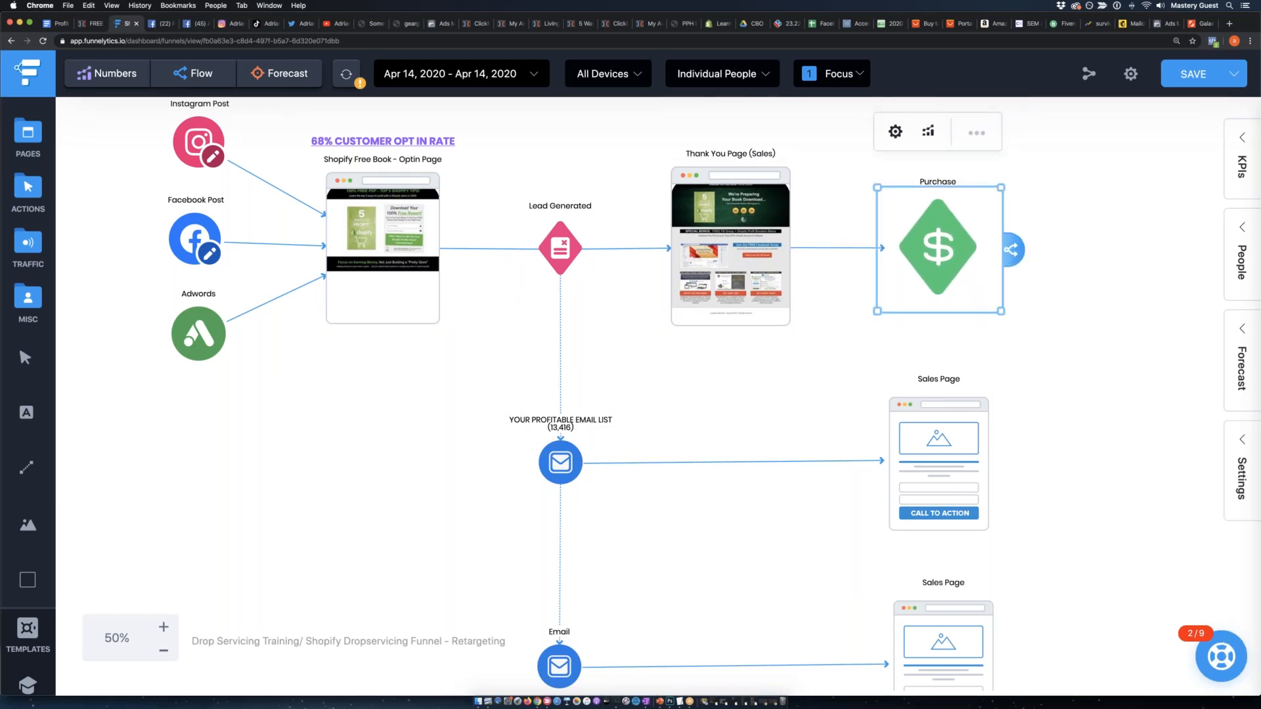
Nudge the Purchase action, Lead Generated action and Thank You Page (Sales) so the main funnel row lines up.
{"action": "scroll", "coordinate": [904, 340], "scroll_direction": "up", "scroll_amount": 1}
{"action": "scroll", "coordinate": [906, 334], "scroll_direction": "left", "scroll_amount": 1}
{"action": "scroll", "coordinate": [591, 394], "scroll_direction": "down", "scroll_amount": 1}
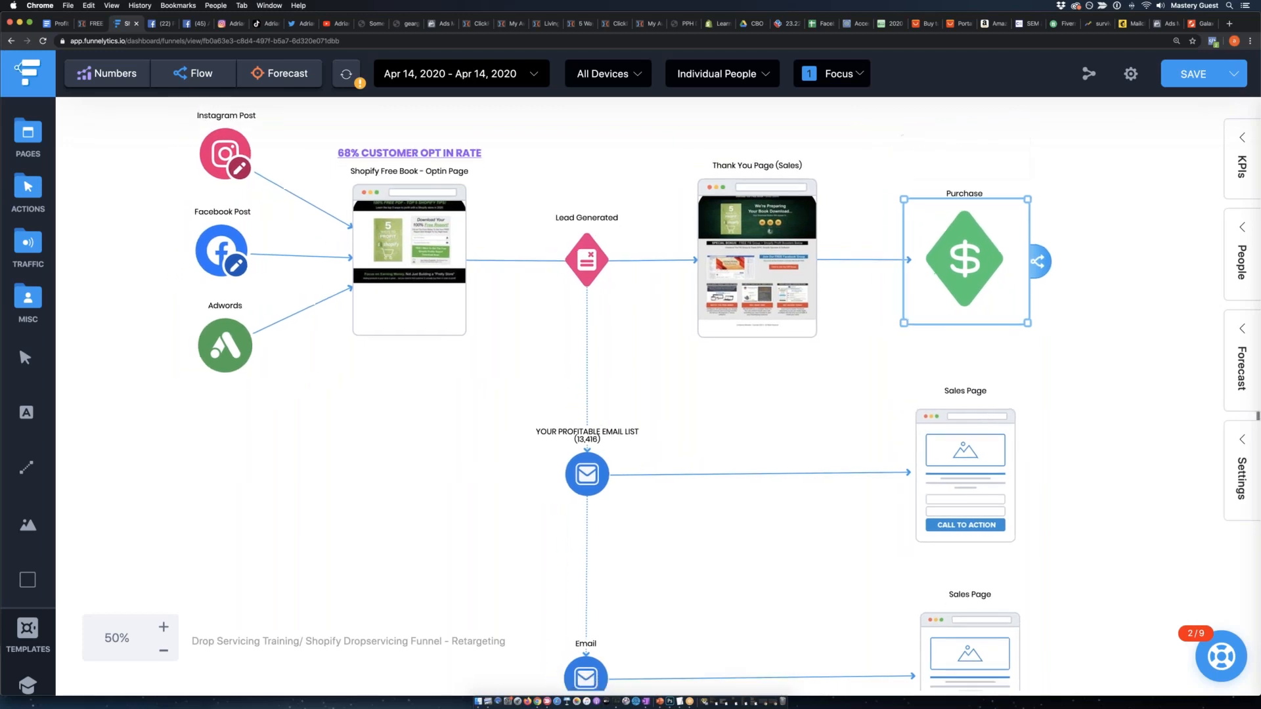
{"action": "left_click", "coordinate": [164, 649]}
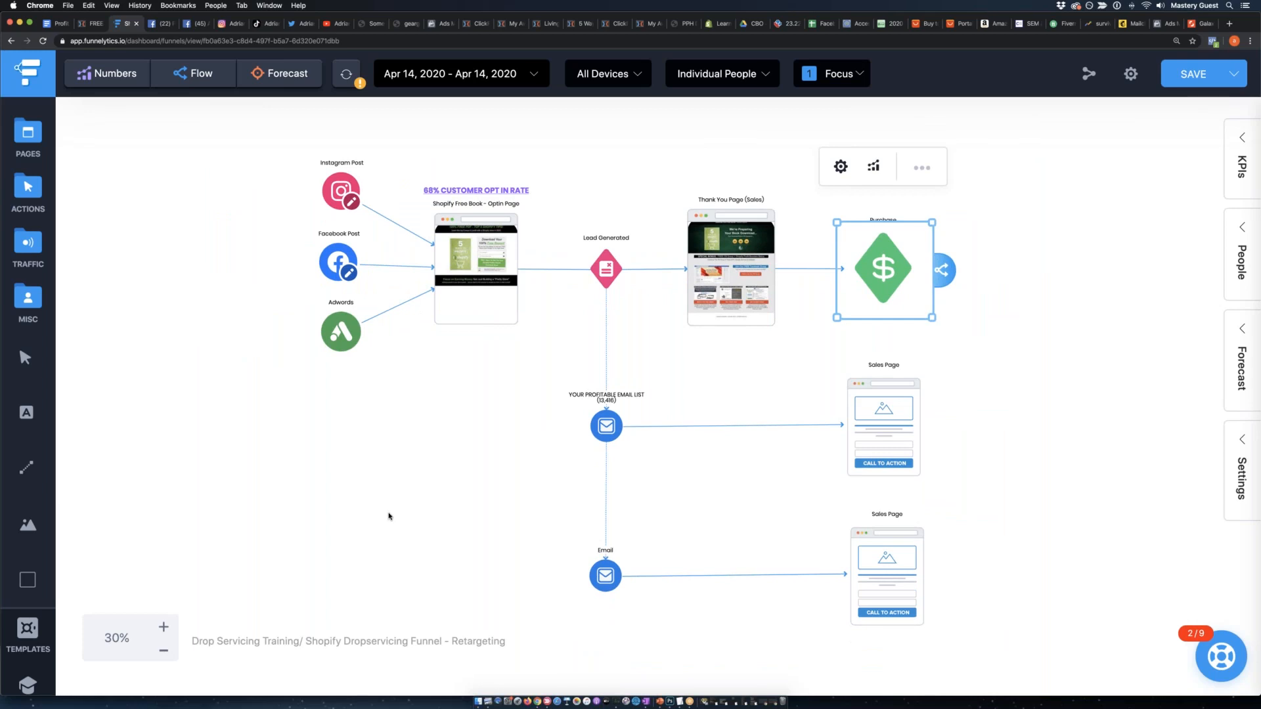
{"action": "left_click", "coordinate": [389, 516]}
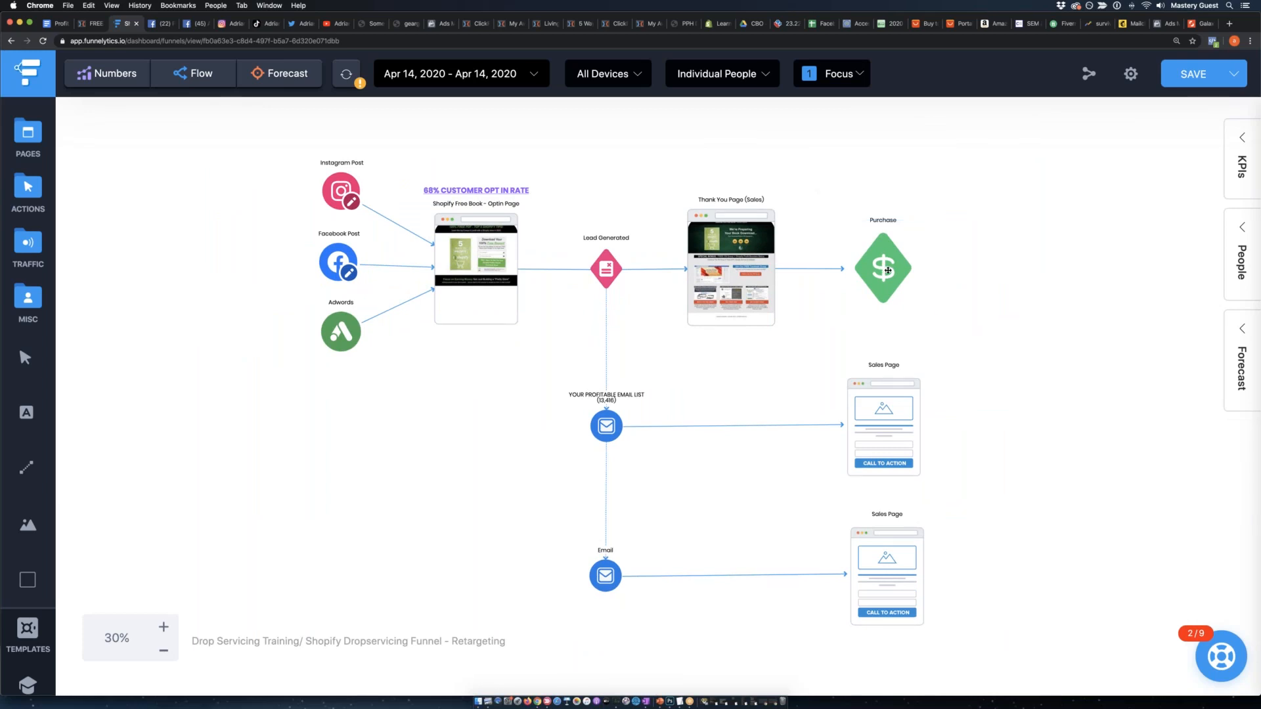
{"action": "left_click_drag", "start_coordinate": [885, 272], "coordinate": [890, 270]}
{"action": "left_click", "coordinate": [599, 264]}
{"action": "left_click", "coordinate": [753, 263]}
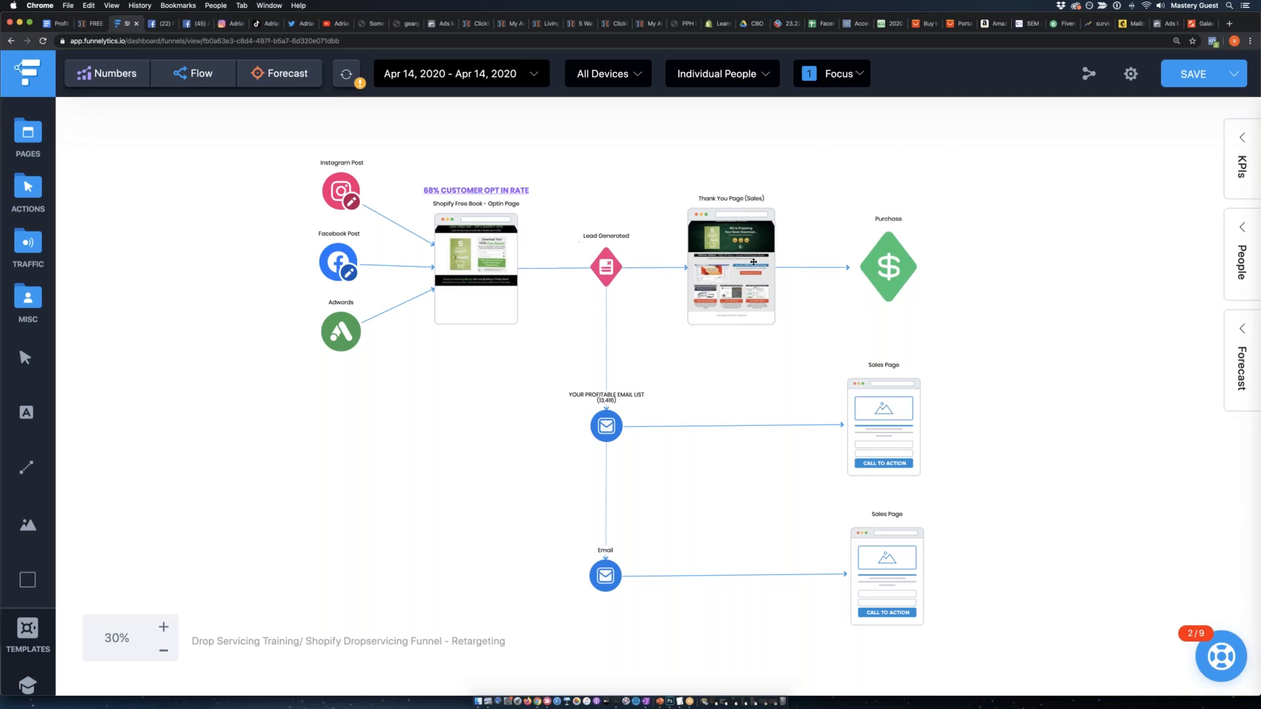
{"action": "left_click", "coordinate": [901, 268]}
{"action": "left_click", "coordinate": [1045, 277]}
Add a Lead action below the Shopify Free Book - Optin Page and label it "ABANONDED LEADS".
{"action": "left_click", "coordinate": [481, 309]}
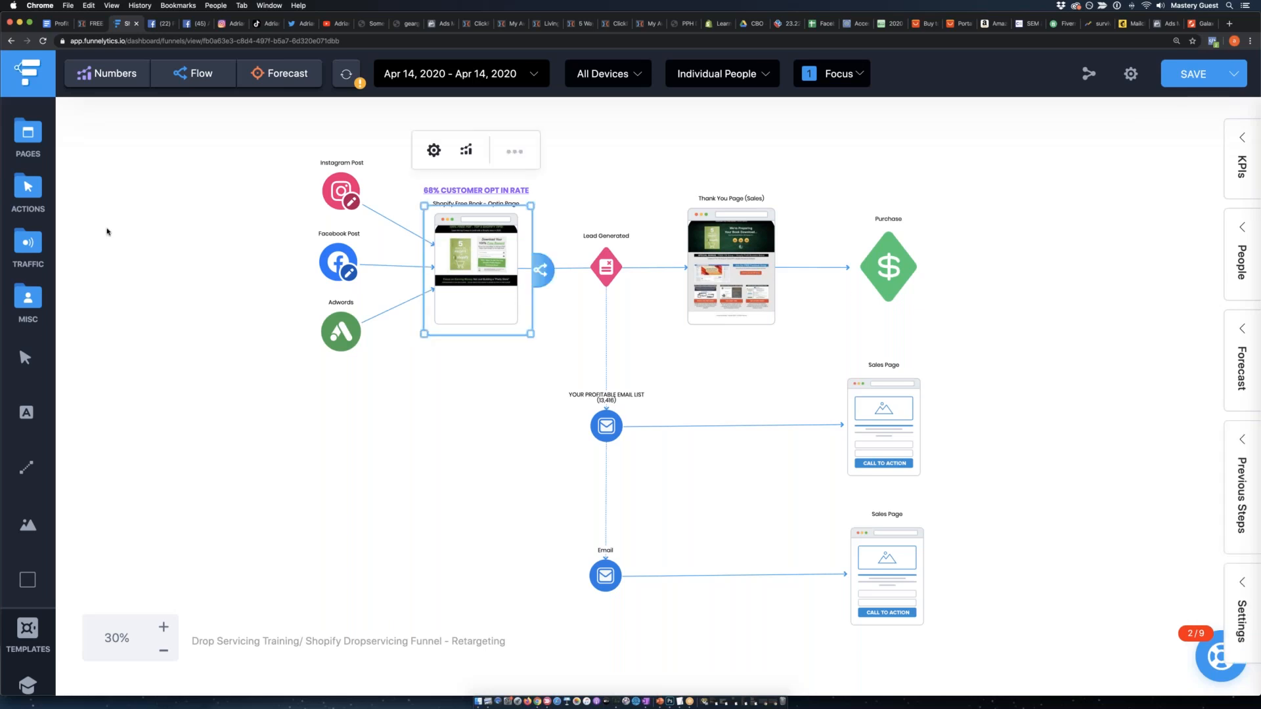
{"action": "left_click", "coordinate": [35, 190]}
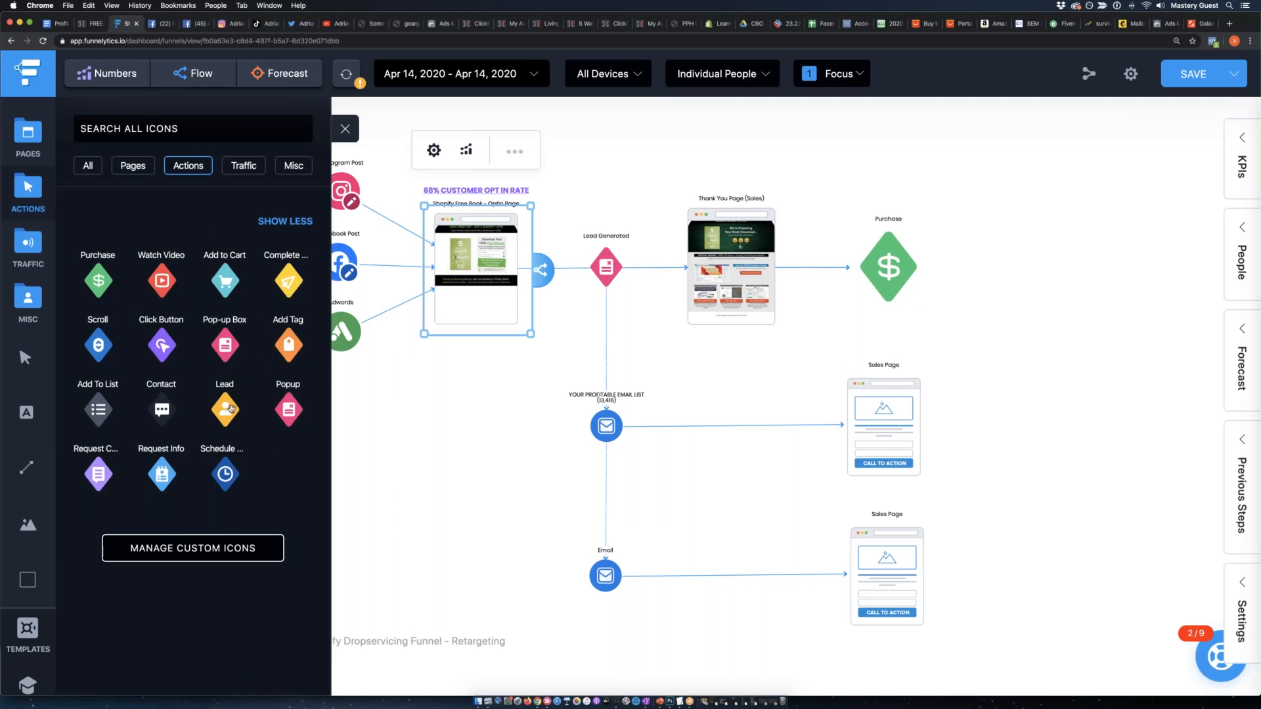
{"action": "left_click_drag", "start_coordinate": [231, 409], "coordinate": [499, 487]}
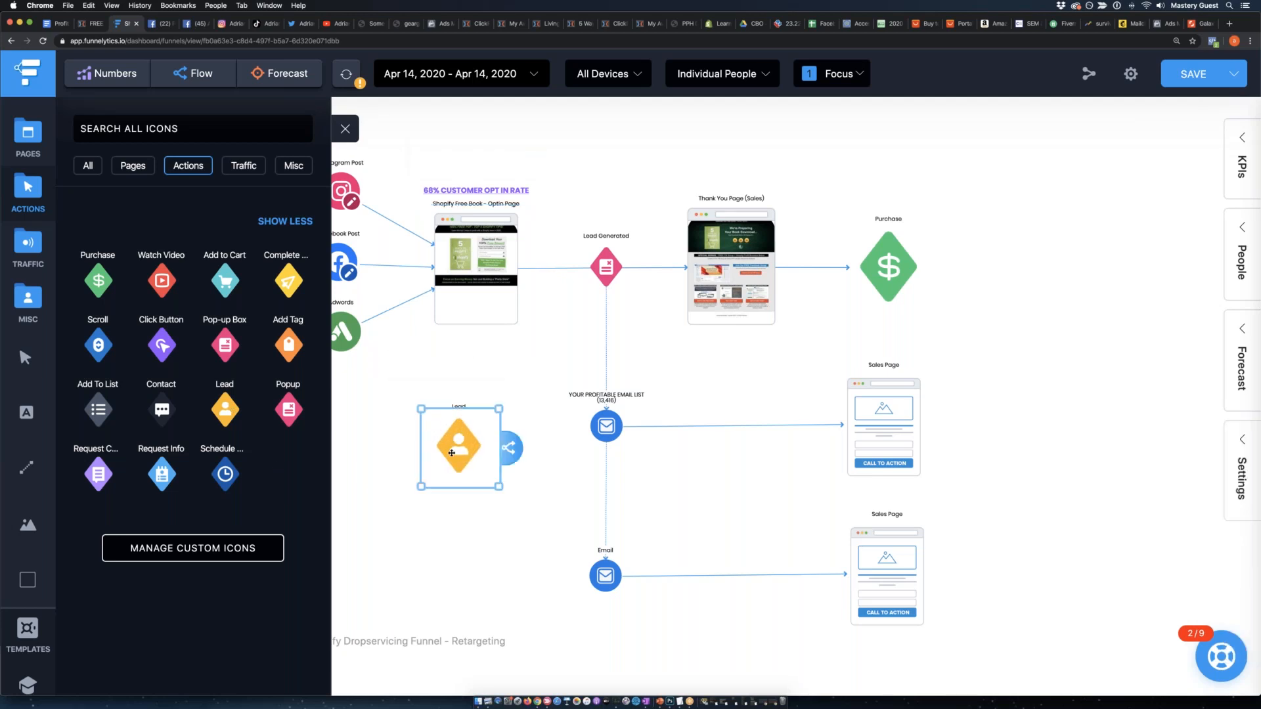
{"action": "left_click", "coordinate": [492, 352]}
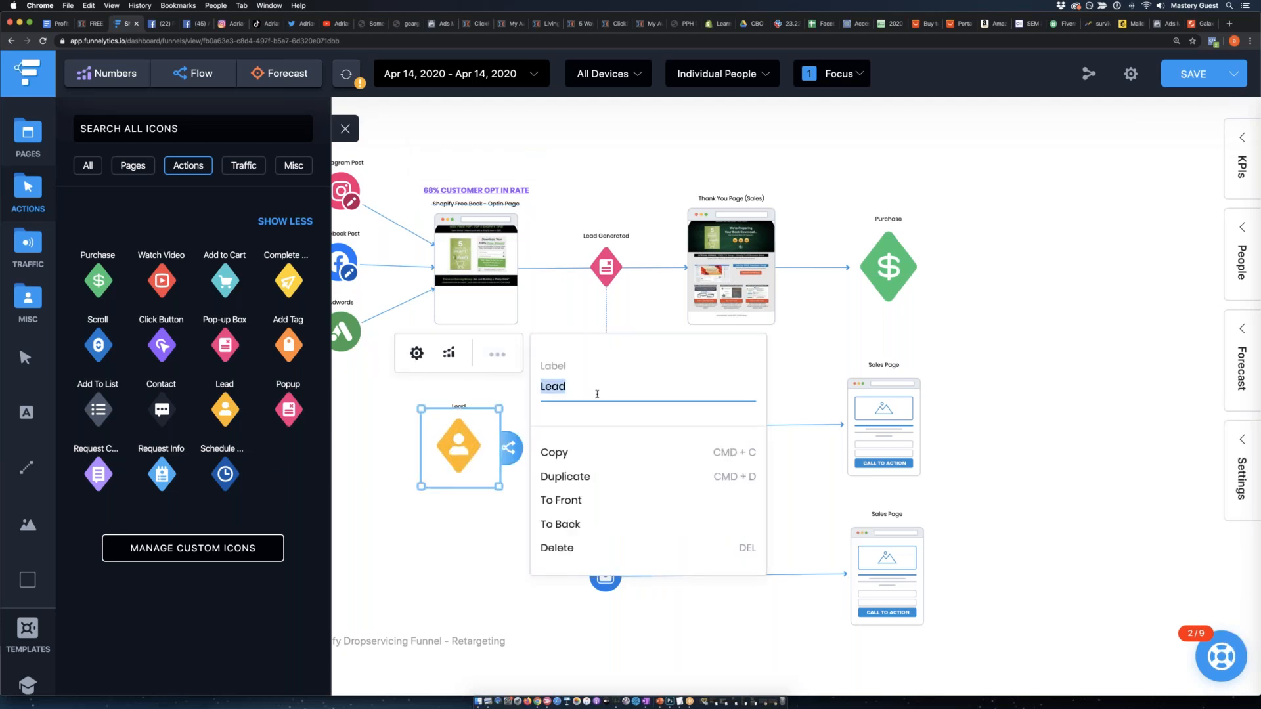
{"action": "type", "text": "ABANONDED LEADS"}
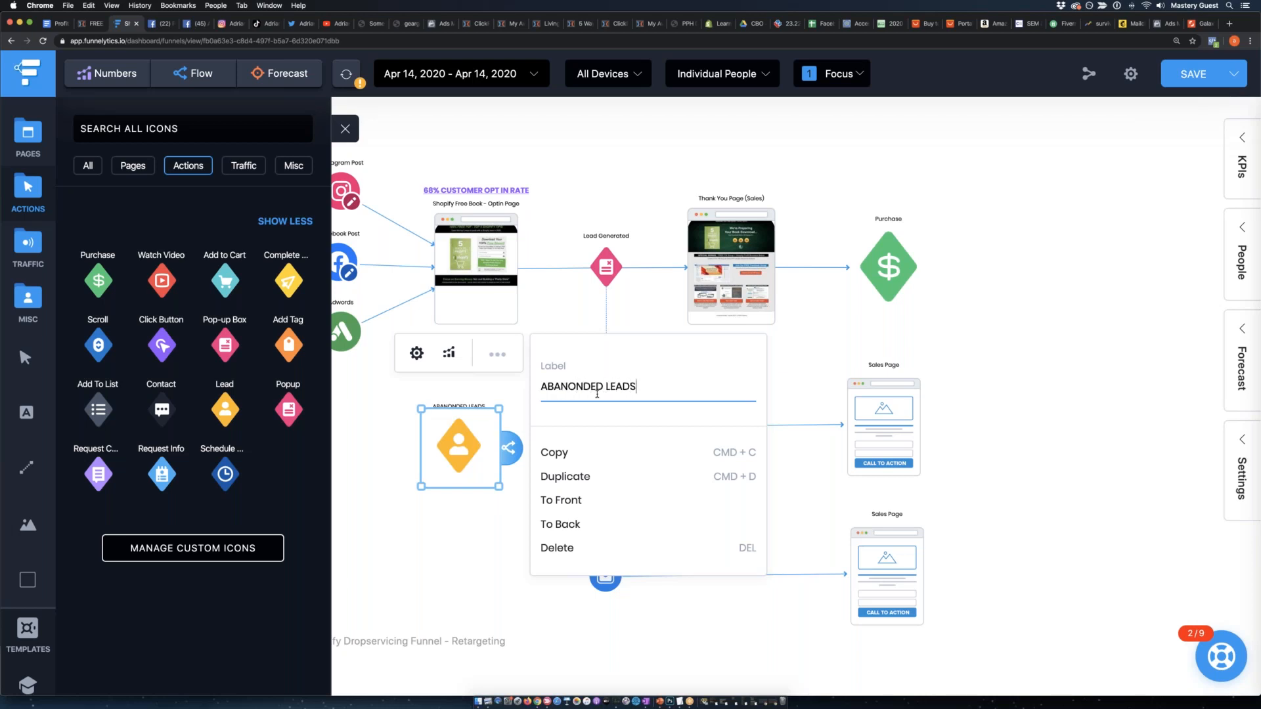
{"action": "left_click", "coordinate": [453, 487]}
Shrink the ABANONDED LEADS action, place it directly under the opt-in page and connect the opt-in page to it.
{"action": "left_click", "coordinate": [458, 455]}
{"action": "left_click_drag", "start_coordinate": [499, 487], "coordinate": [476, 391]}
{"action": "left_click", "coordinate": [503, 279]}
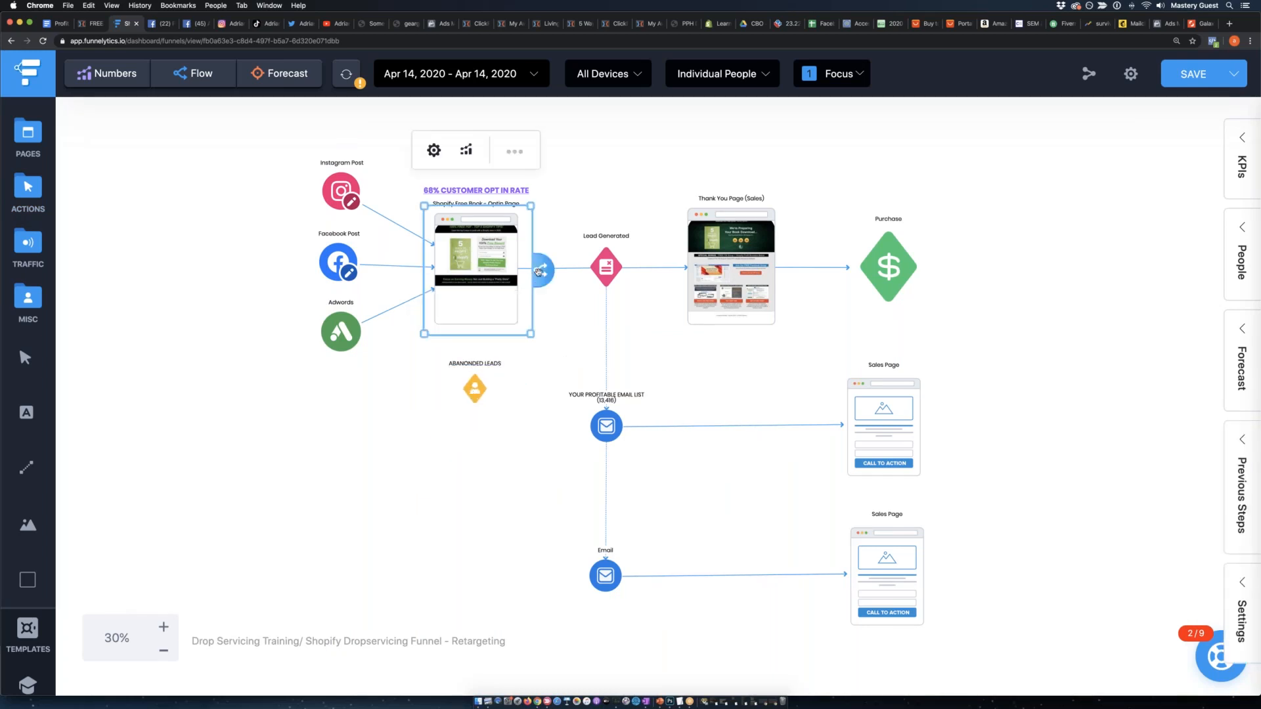
{"action": "left_click_drag", "start_coordinate": [538, 271], "coordinate": [478, 391]}
{"action": "left_click", "coordinate": [443, 481]}
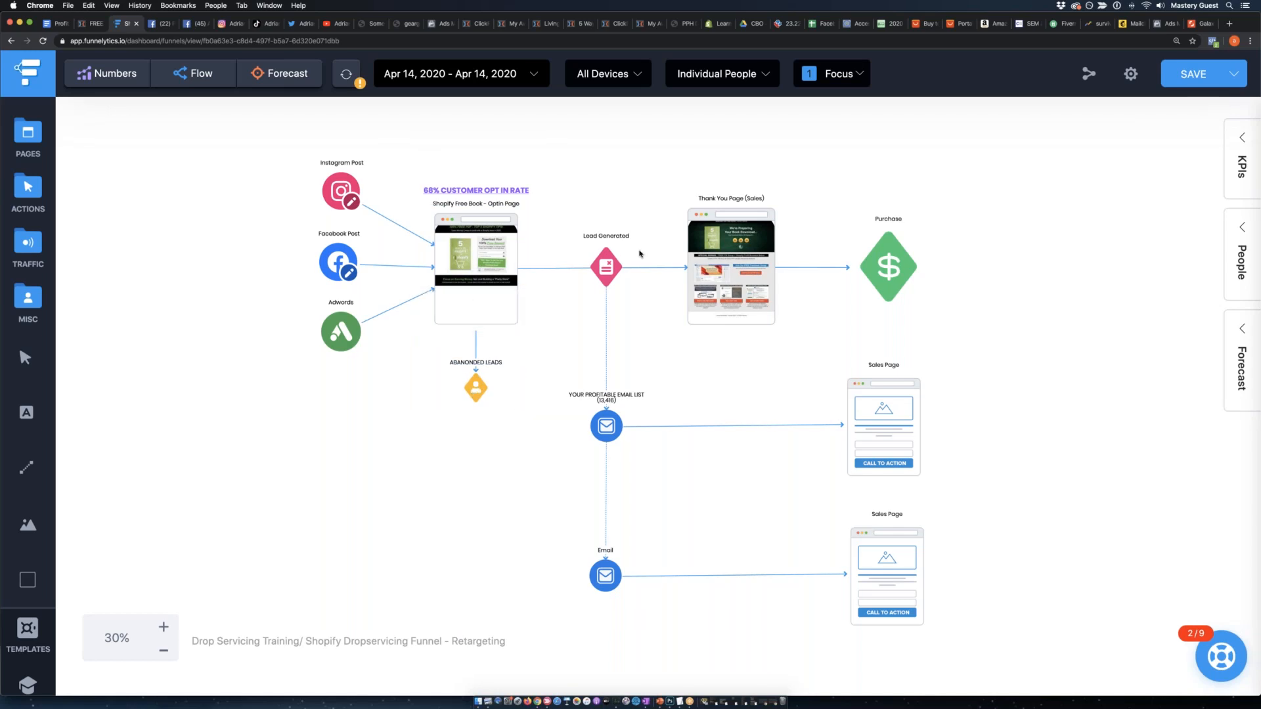
Shift the ABANONDED LEADS action off the opt-in page's centre line, towards the email list element.
{"action": "left_click", "coordinate": [616, 260]}
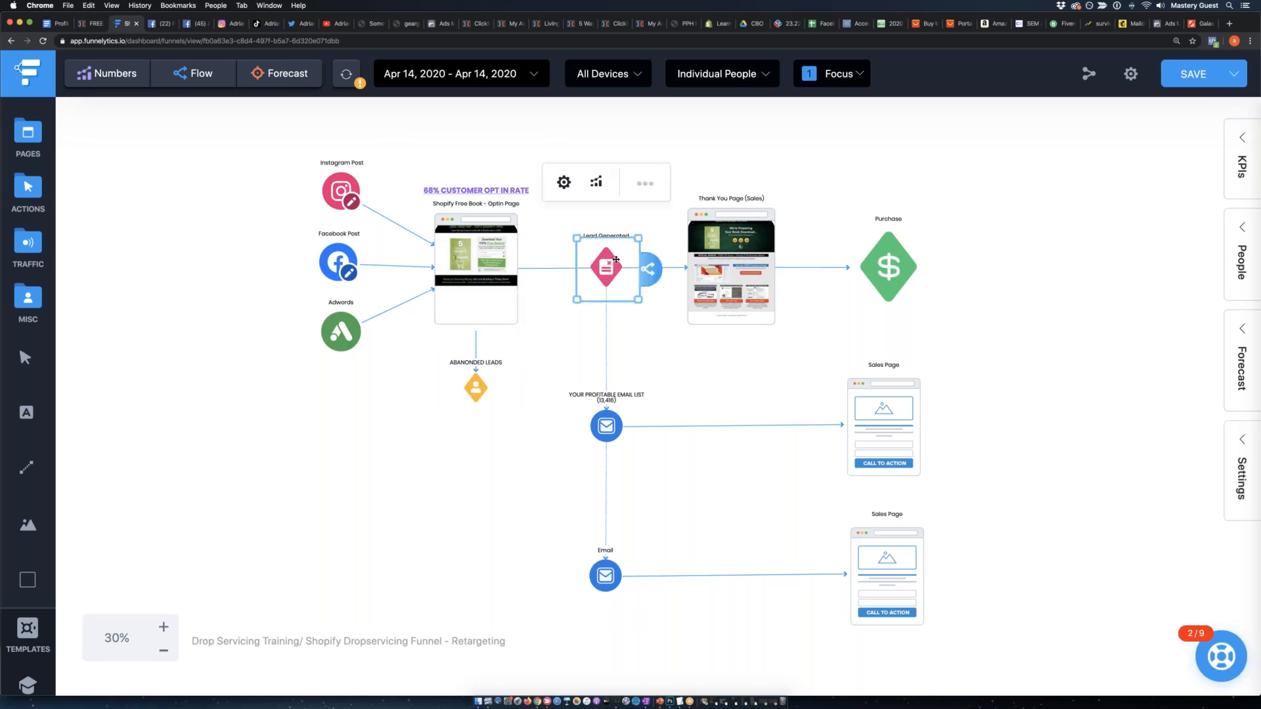
{"action": "left_click", "coordinate": [411, 492]}
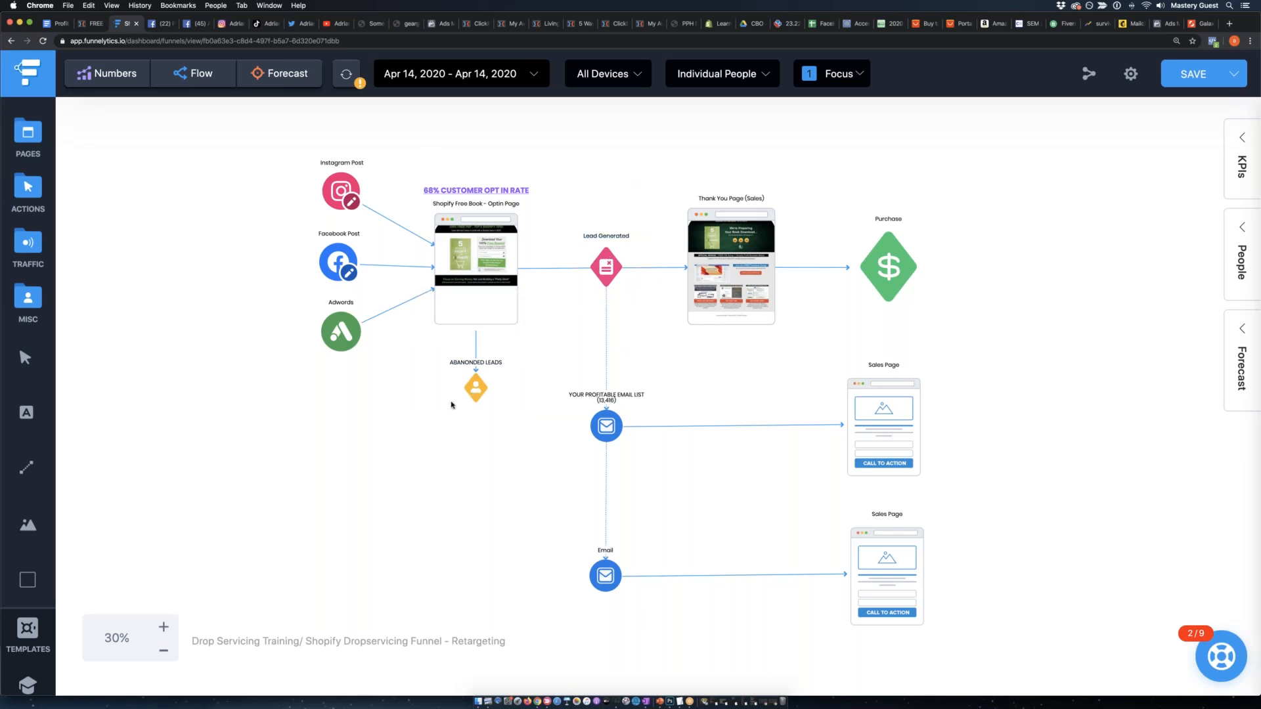
{"action": "left_click", "coordinate": [164, 628]}
{"action": "left_click", "coordinate": [164, 628]}
{"action": "left_click", "coordinate": [410, 224]}
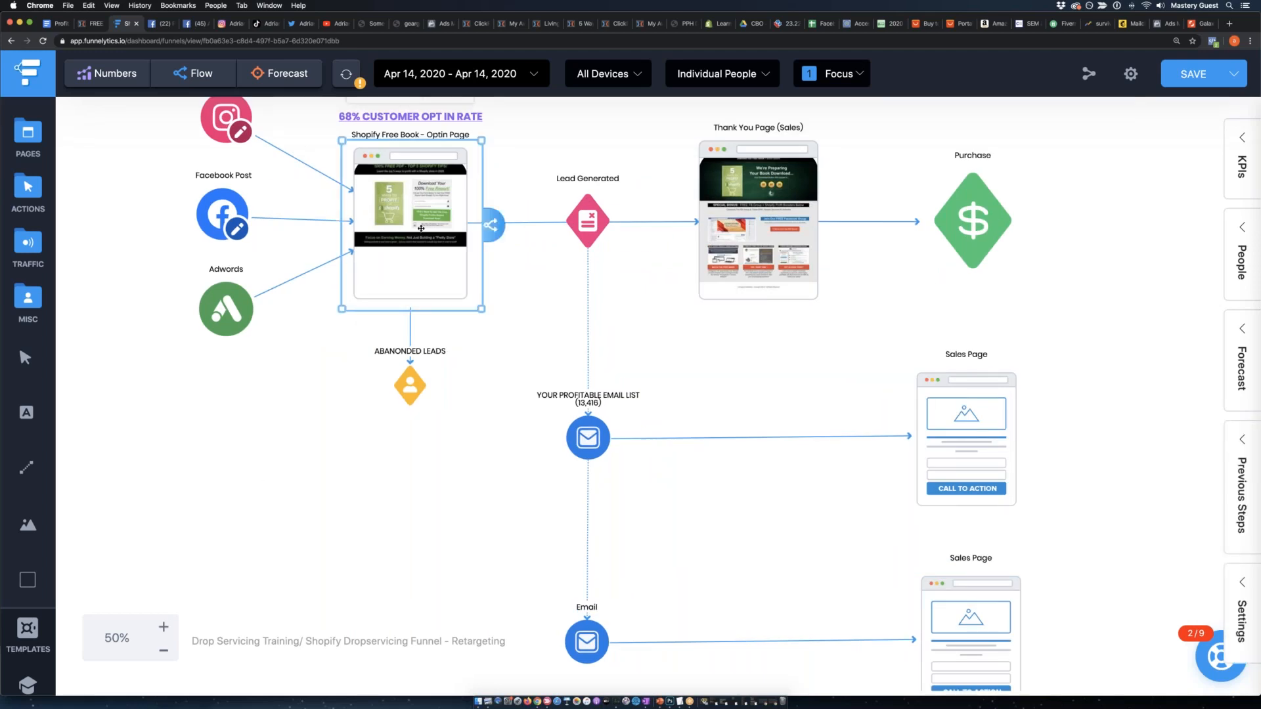
{"action": "left_click_drag", "start_coordinate": [411, 380], "coordinate": [460, 376]}
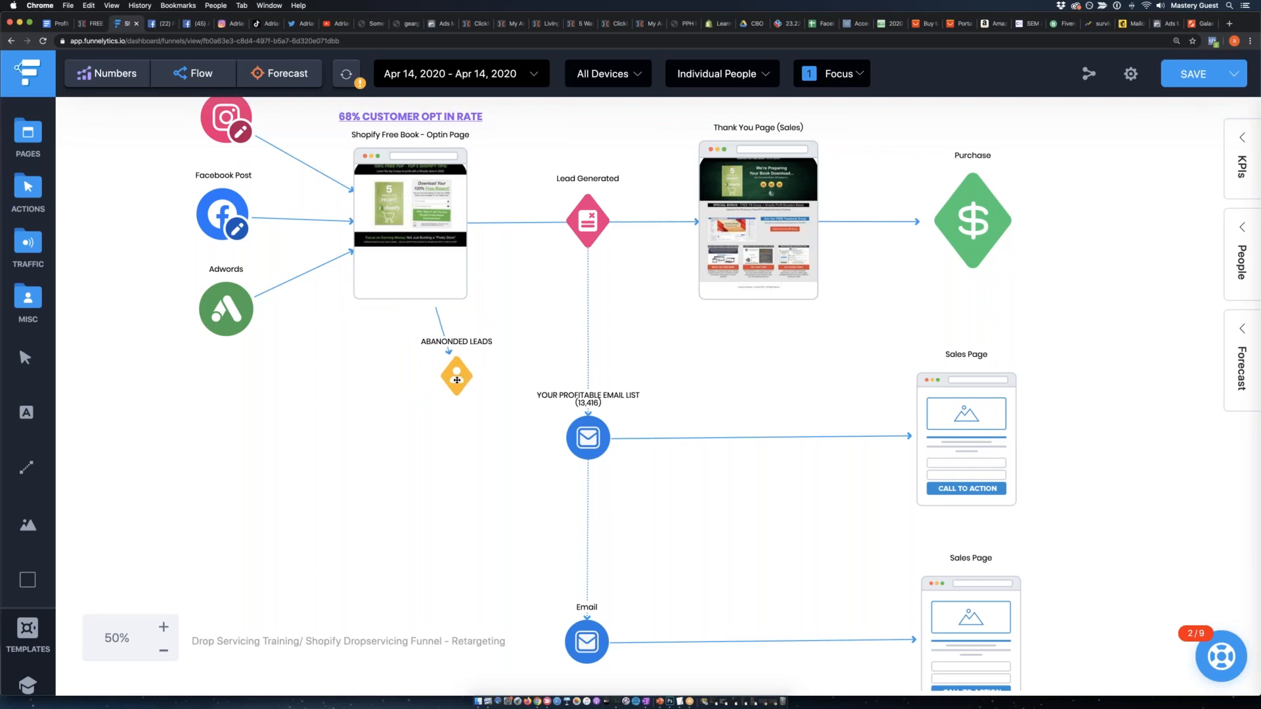
{"action": "left_click", "coordinate": [355, 422]}
Browse the Traffic, Actions and Misc icon sets for an element to represent the retargeting pixel.
{"action": "left_click", "coordinate": [34, 248]}
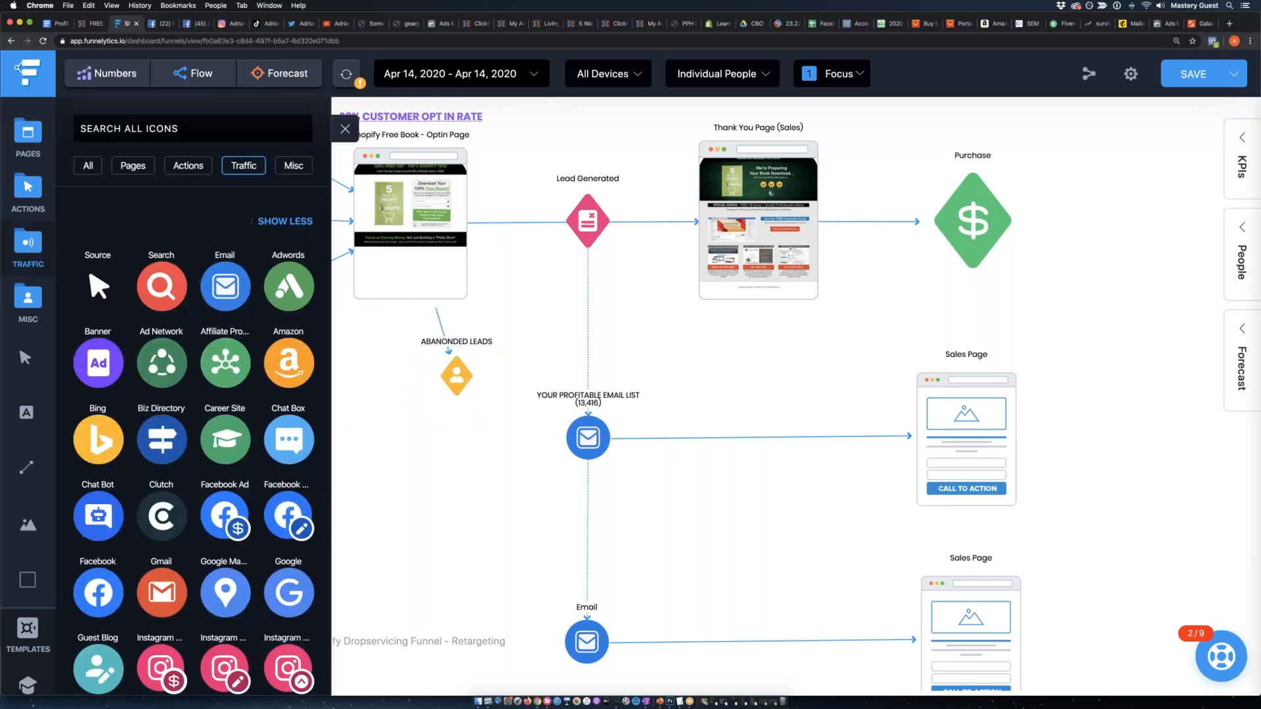
{"action": "scroll", "coordinate": [234, 416], "scroll_direction": "down", "scroll_amount": 5}
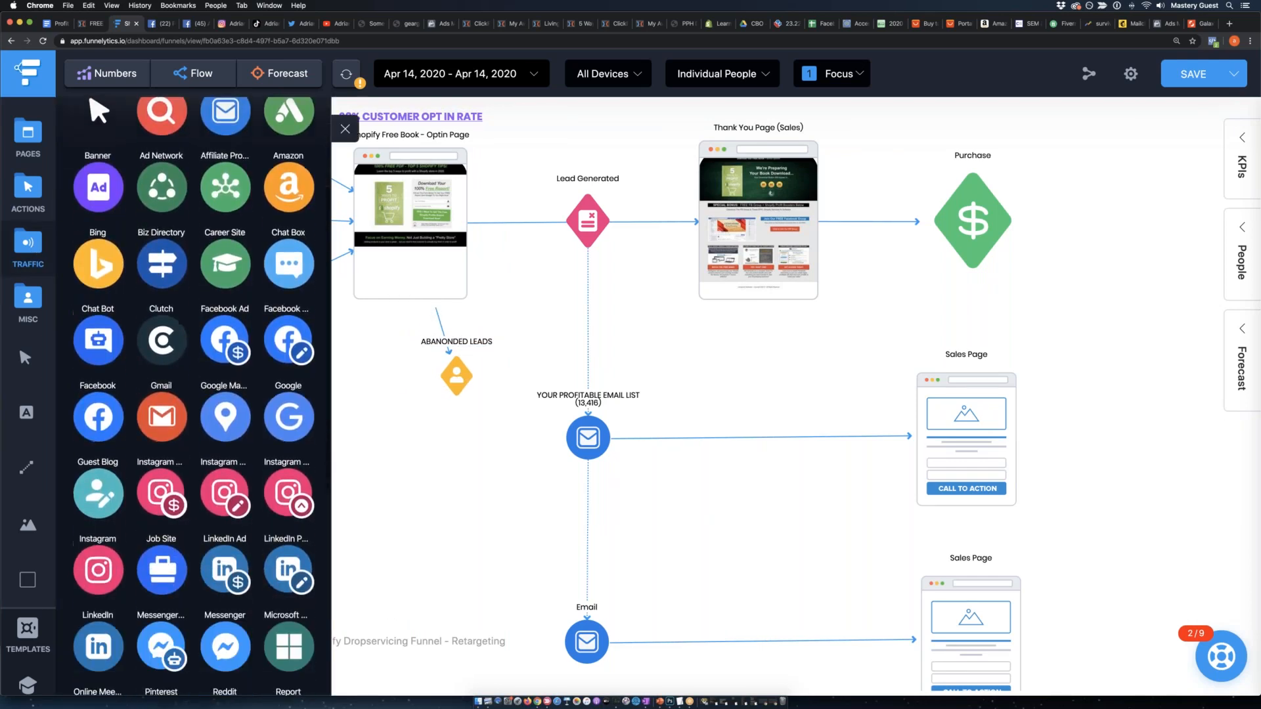
{"action": "scroll", "coordinate": [211, 406], "scroll_direction": "down", "scroll_amount": 6}
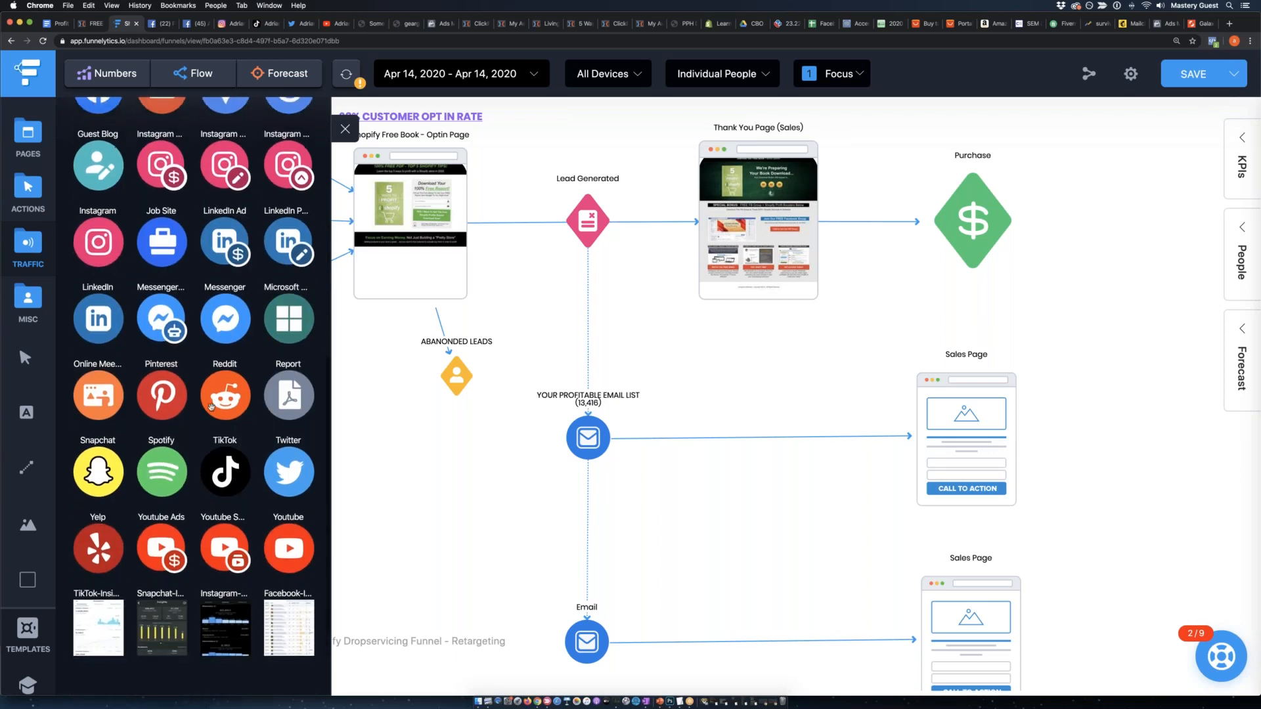
{"action": "scroll", "coordinate": [225, 413], "scroll_direction": "up", "scroll_amount": 5}
{"action": "left_click", "coordinate": [30, 190]}
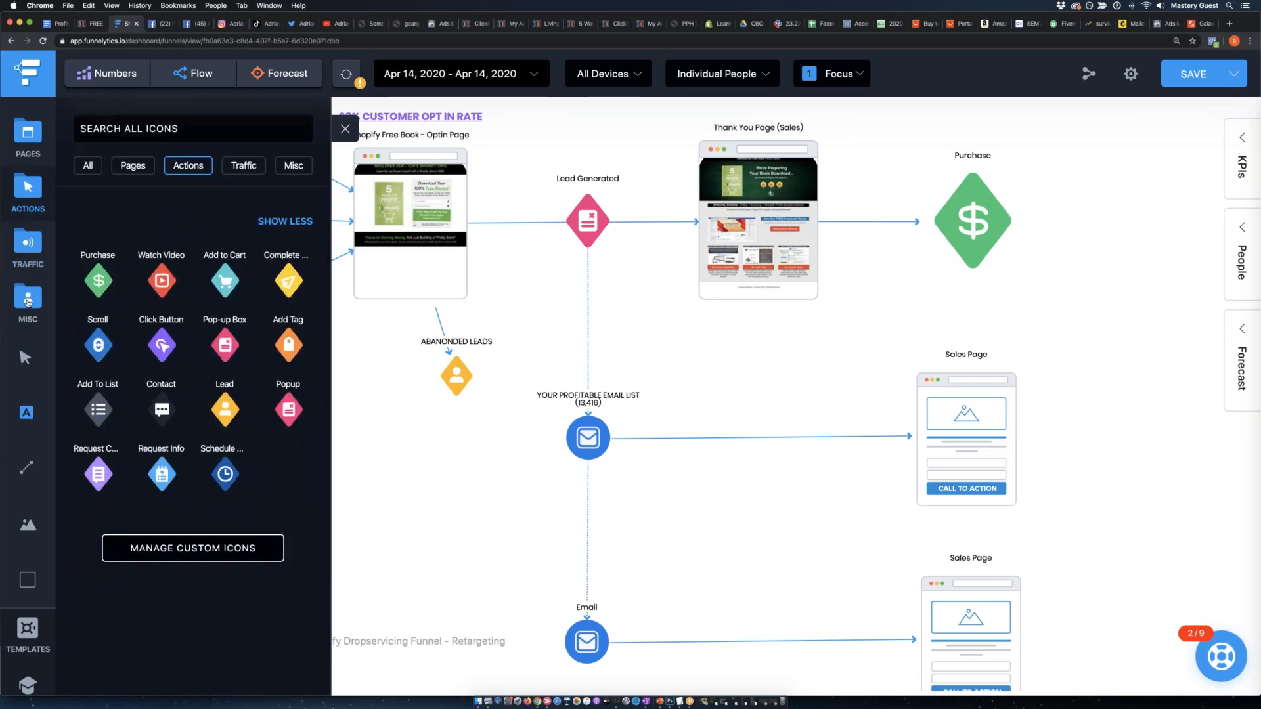
{"action": "left_click", "coordinate": [28, 304]}
{"action": "left_click", "coordinate": [28, 244]}
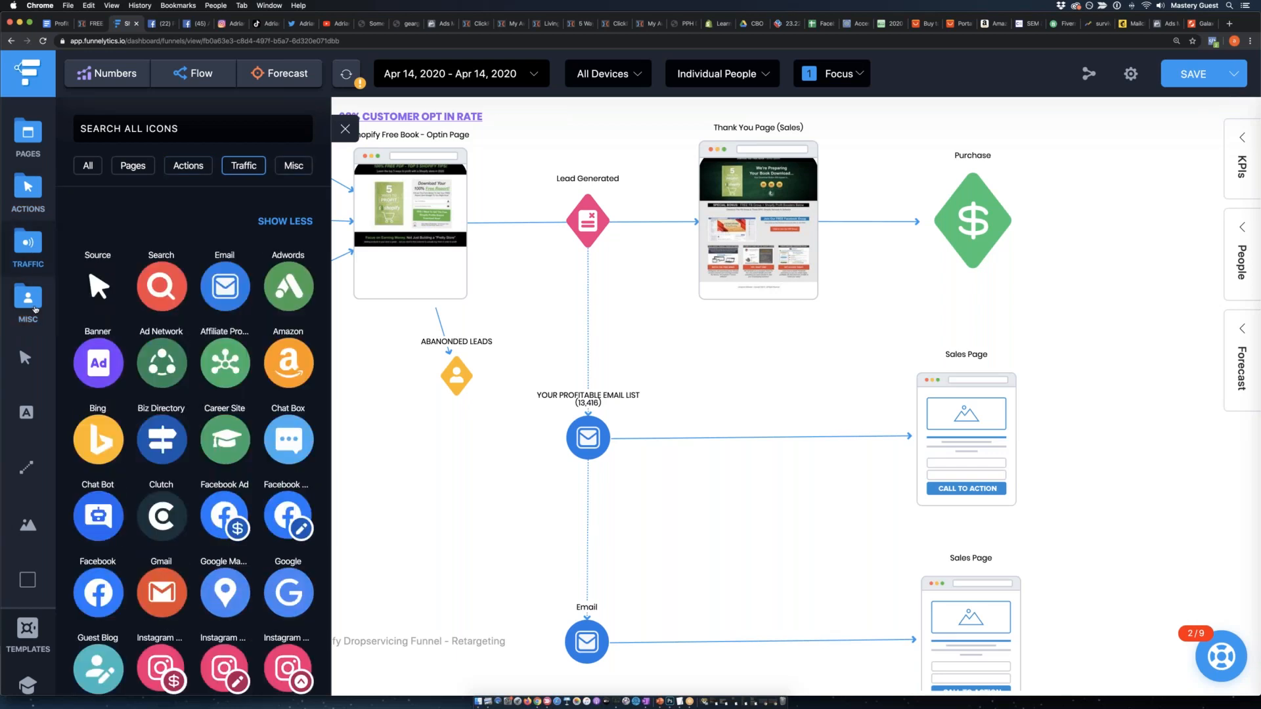
{"action": "left_click", "coordinate": [36, 310]}
{"action": "scroll", "coordinate": [207, 375], "scroll_direction": "down", "scroll_amount": 7}
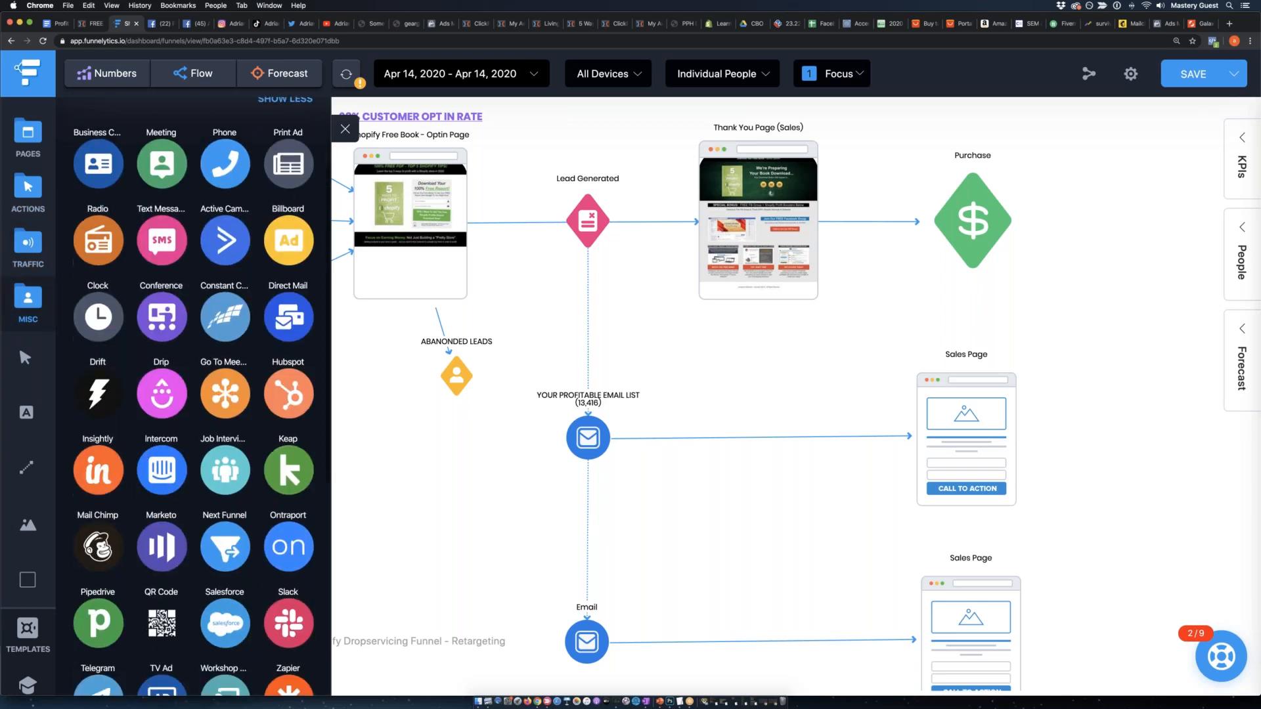
{"action": "scroll", "coordinate": [206, 373], "scroll_direction": "up", "scroll_amount": 6}
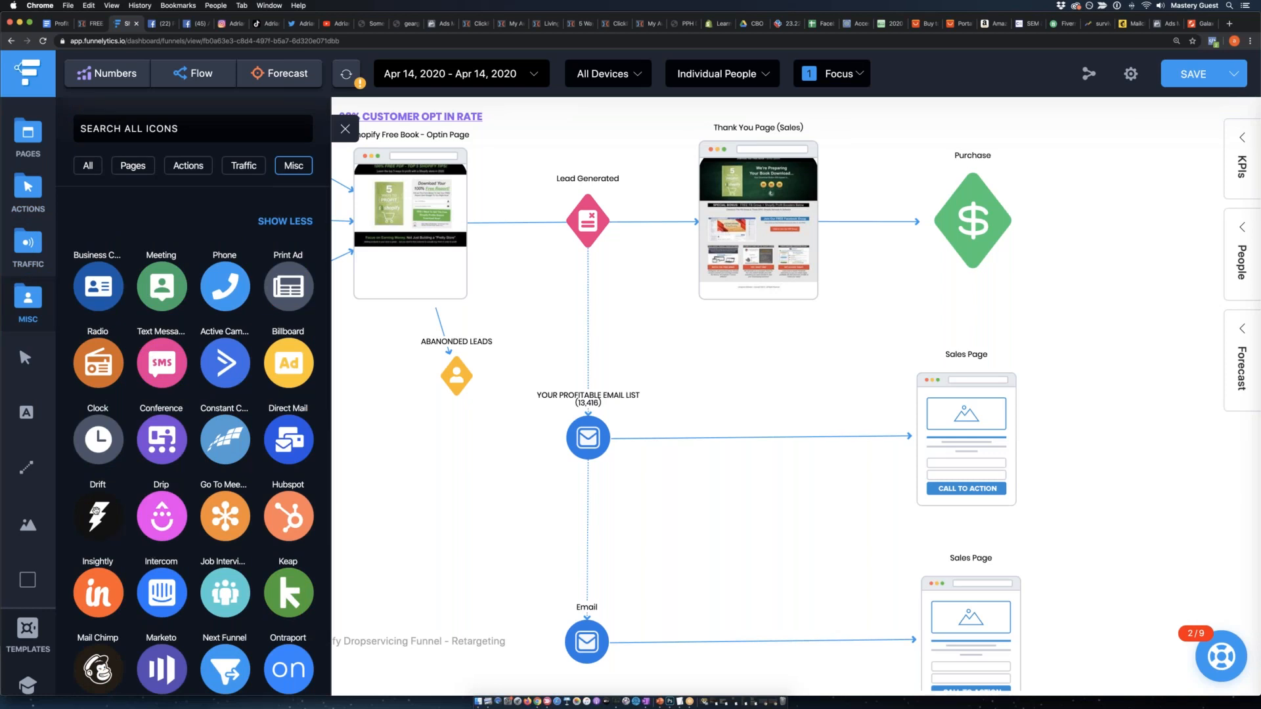
Add a Scroll action below the ABANONDED LEADS action and label it "FACEBOOK RE-TARGETING PIXEL".
{"action": "left_click", "coordinate": [29, 207]}
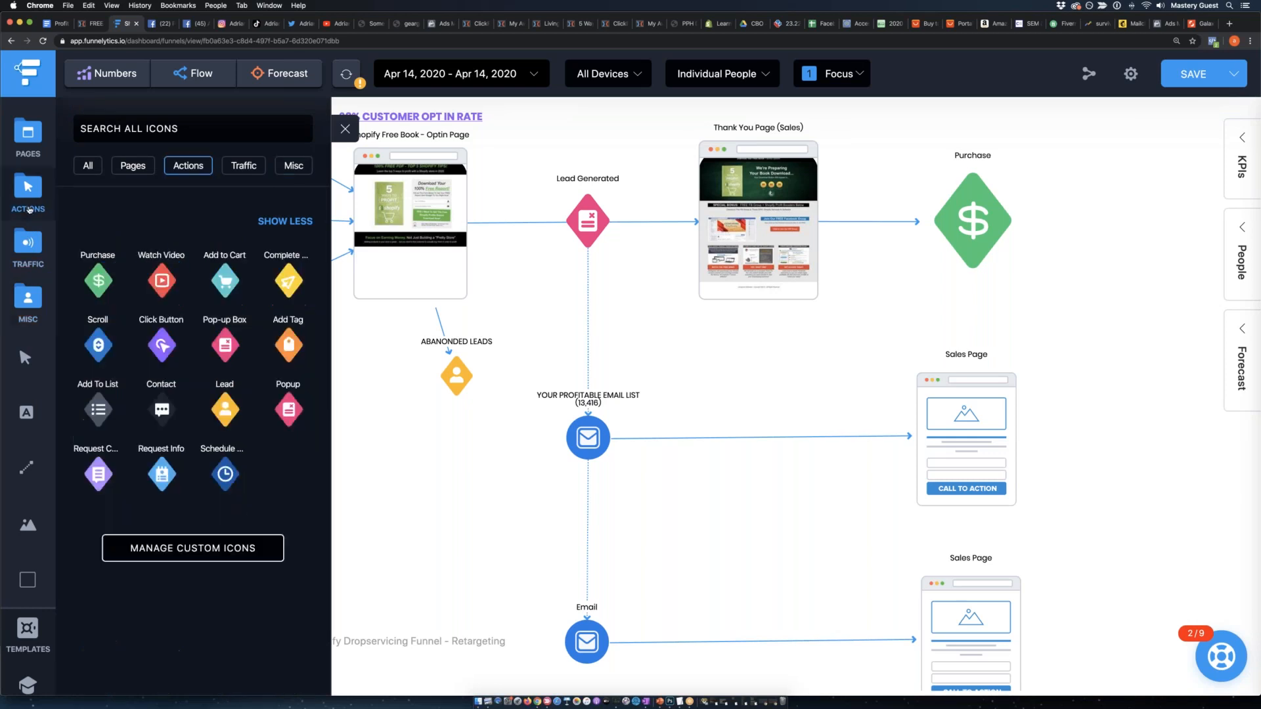
{"action": "left_click_drag", "start_coordinate": [98, 346], "coordinate": [489, 548]}
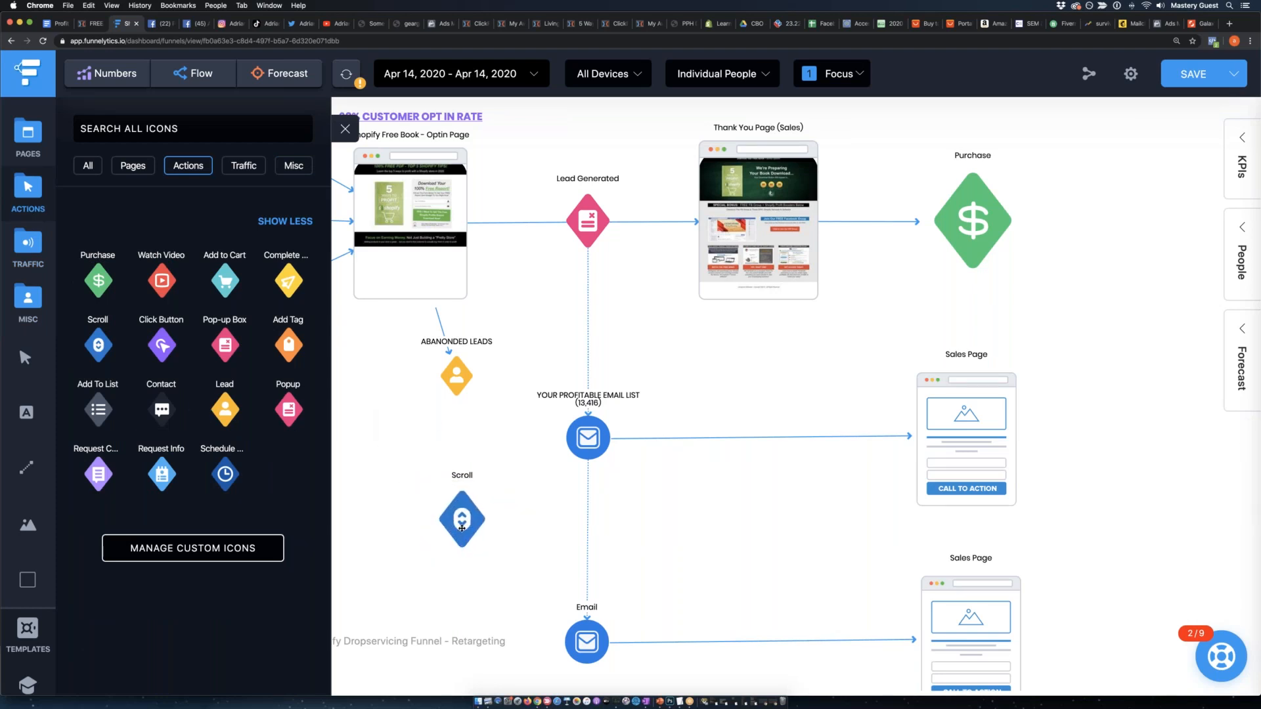
{"action": "left_click", "coordinate": [462, 528]}
{"action": "left_click", "coordinate": [500, 427]}
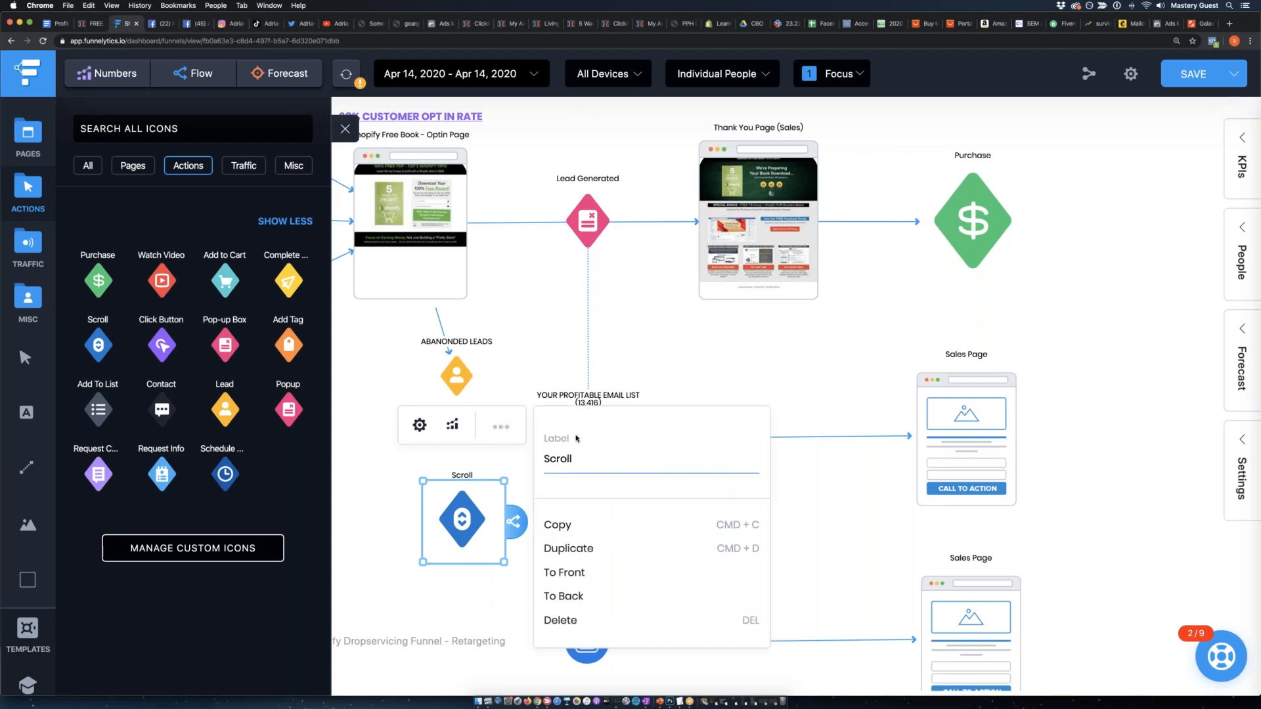
{"action": "key", "text": "BackSpace"}
{"action": "key", "text": "BackSpace"}
{"action": "key", "text": "BackSpace"}
{"action": "key", "text": "BackSpace"}
{"action": "key", "text": "BackSpace"}
{"action": "type", "text": "face"}
{"action": "key", "text": "BackSpace"}
{"action": "key", "text": "BackSpace"}
{"action": "key", "text": "BackSpace"}
{"action": "key", "text": "BackSpace"}
{"action": "type", "text": "FACEBOOK RETAR"}
{"action": "type", "text": "T"}
{"action": "key", "text": "BackSpace"}
{"action": "key", "text": "BackSpace"}
{"action": "key", "text": "BackSpace"}
{"action": "key", "text": "BackSpace"}
{"action": "type", "text": "-TARGETING PIXEL"}
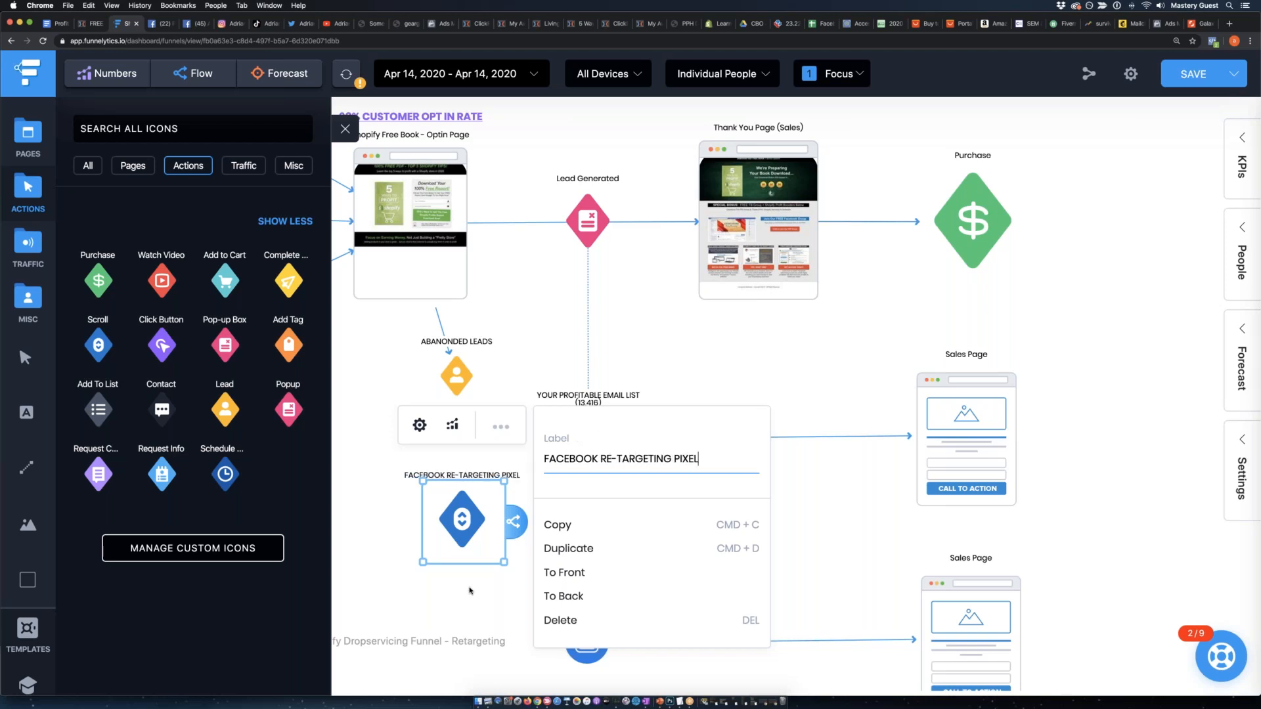
{"action": "left_click", "coordinate": [469, 590]}
Centre the ABANONDED LEADS action under the opt-in page and move the FACEBOOK RE-TARGETING PIXEL action beneath it.
{"action": "left_click_drag", "start_coordinate": [454, 372], "coordinate": [408, 371]}
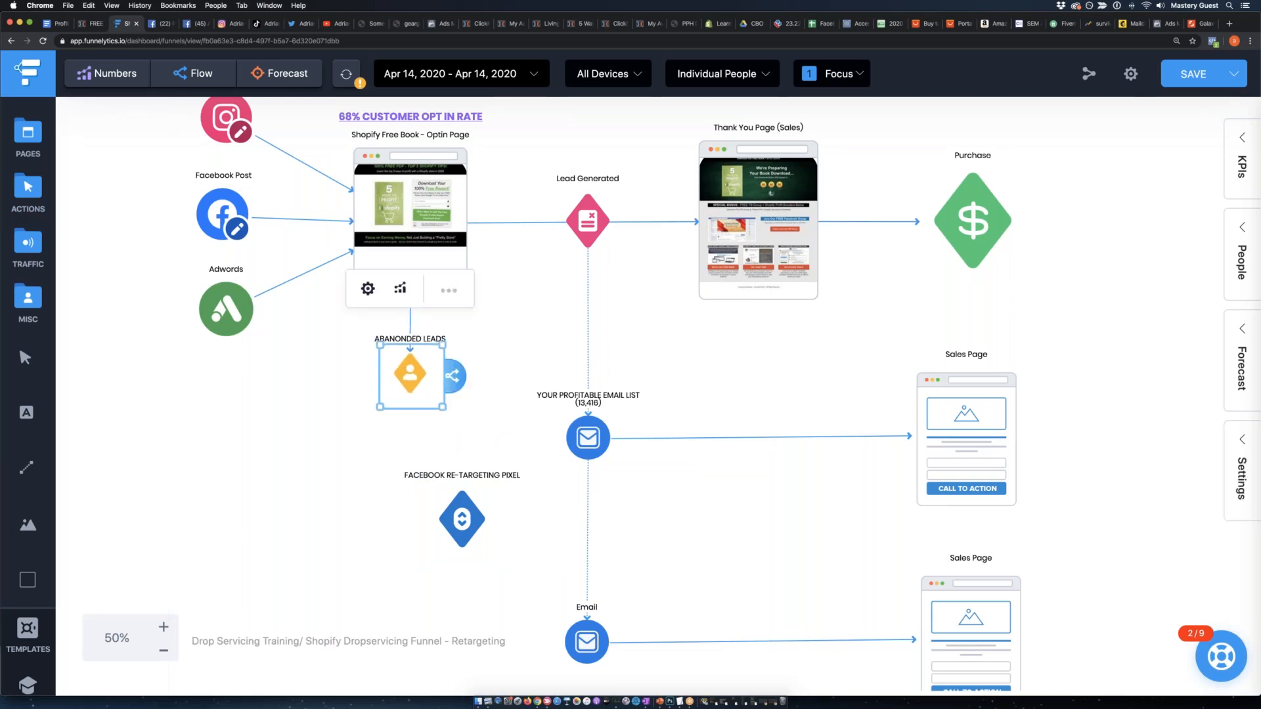
{"action": "scroll", "coordinate": [323, 447], "scroll_direction": "up", "scroll_amount": 2}
{"action": "left_click", "coordinate": [323, 447]}
{"action": "left_click", "coordinate": [420, 316]}
{"action": "left_click", "coordinate": [399, 444]}
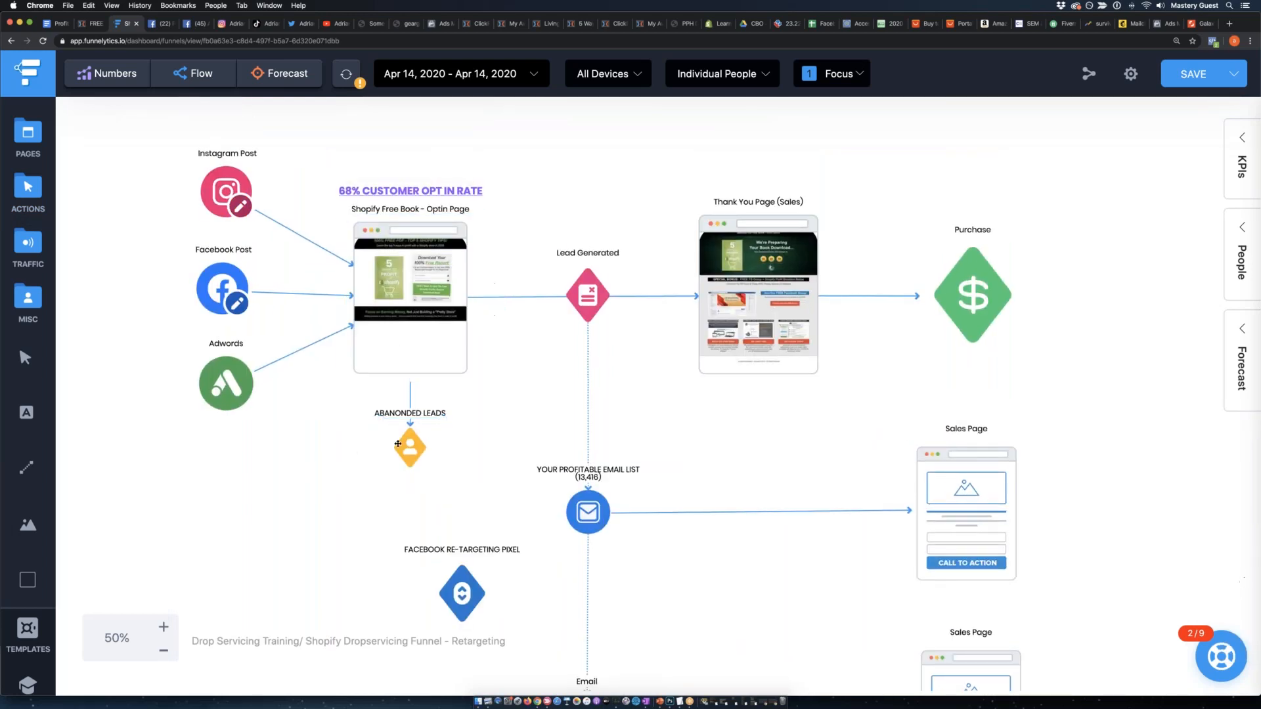
{"action": "left_click_drag", "start_coordinate": [466, 586], "coordinate": [424, 569]}
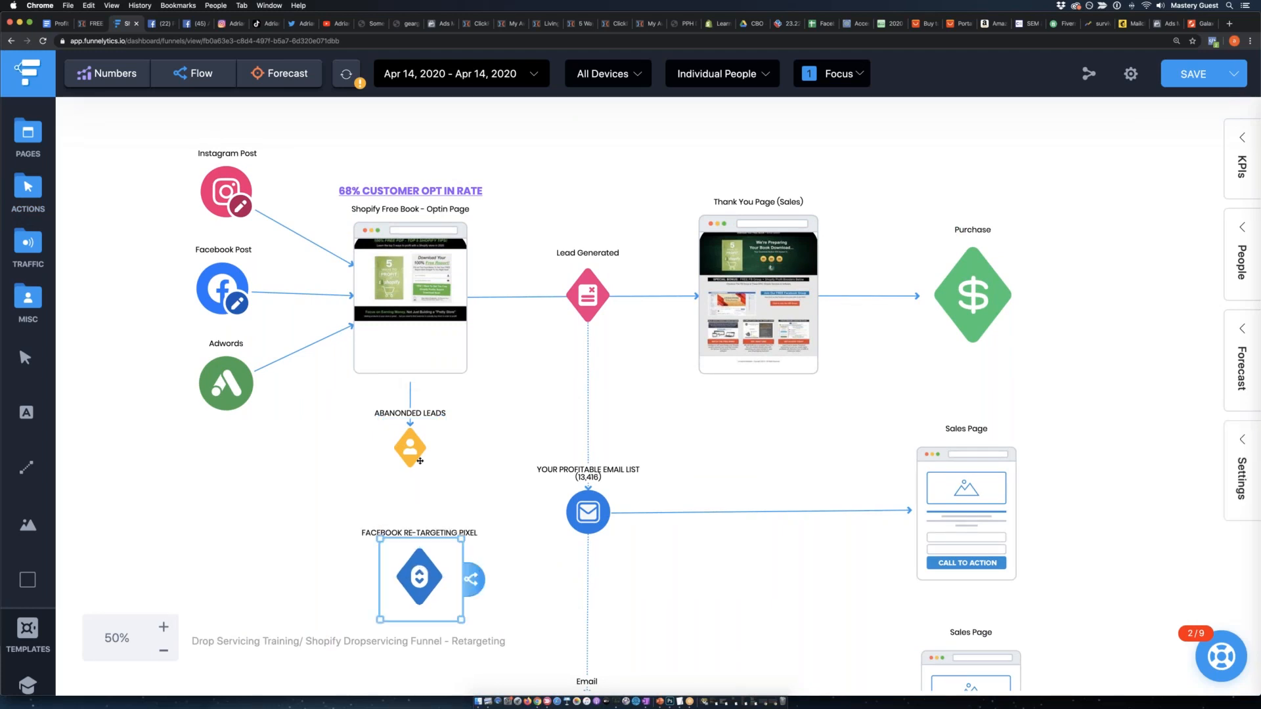
Connect the ABANONDED LEADS action to the FACEBOOK RE-TARGETING PIXEL action and align the pixel directly beneath it.
{"action": "left_click", "coordinate": [416, 453]}
{"action": "left_click_drag", "start_coordinate": [453, 451], "coordinate": [413, 550]}
{"action": "scroll", "coordinate": [386, 493], "scroll_direction": "down", "scroll_amount": 1}
{"action": "left_click", "coordinate": [447, 576]}
{"action": "left_click_drag", "start_coordinate": [456, 583], "coordinate": [413, 524]}
{"action": "left_click", "coordinate": [321, 538]}
{"action": "left_click", "coordinate": [466, 567]}
{"action": "left_click", "coordinate": [354, 524]}
{"action": "scroll", "coordinate": [354, 493], "scroll_direction": "up", "scroll_amount": 2}
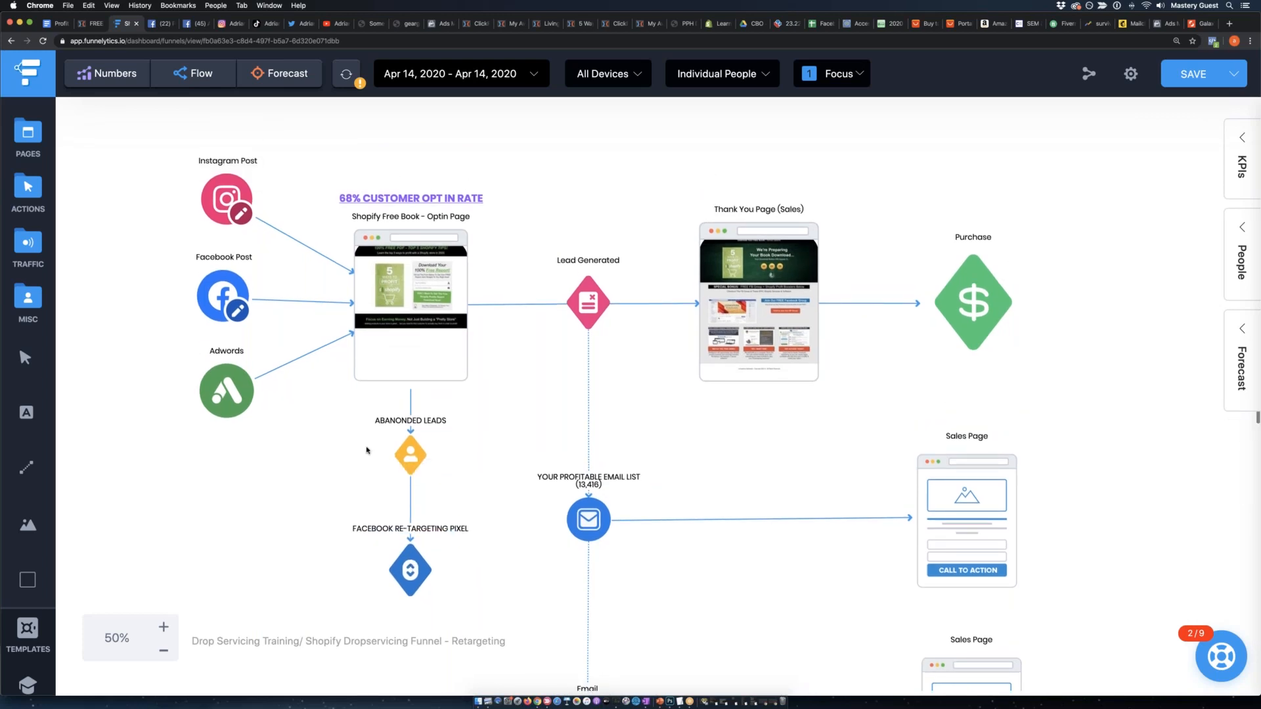
Review the path from the opt-in page through ABANONDED LEADS to the FACEBOOK RE-TARGETING PIXEL and the surrounding funnel.
{"action": "left_click", "coordinate": [421, 432]}
{"action": "left_click", "coordinate": [434, 341]}
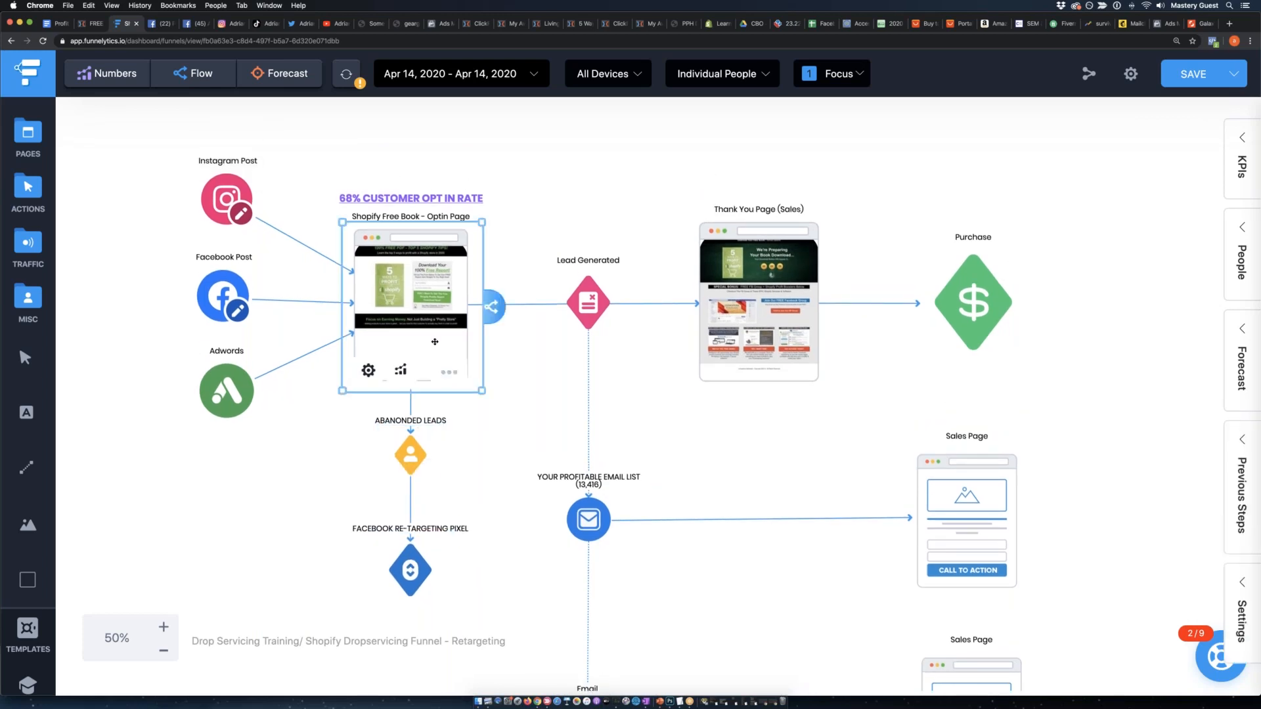
{"action": "left_click", "coordinate": [408, 467]}
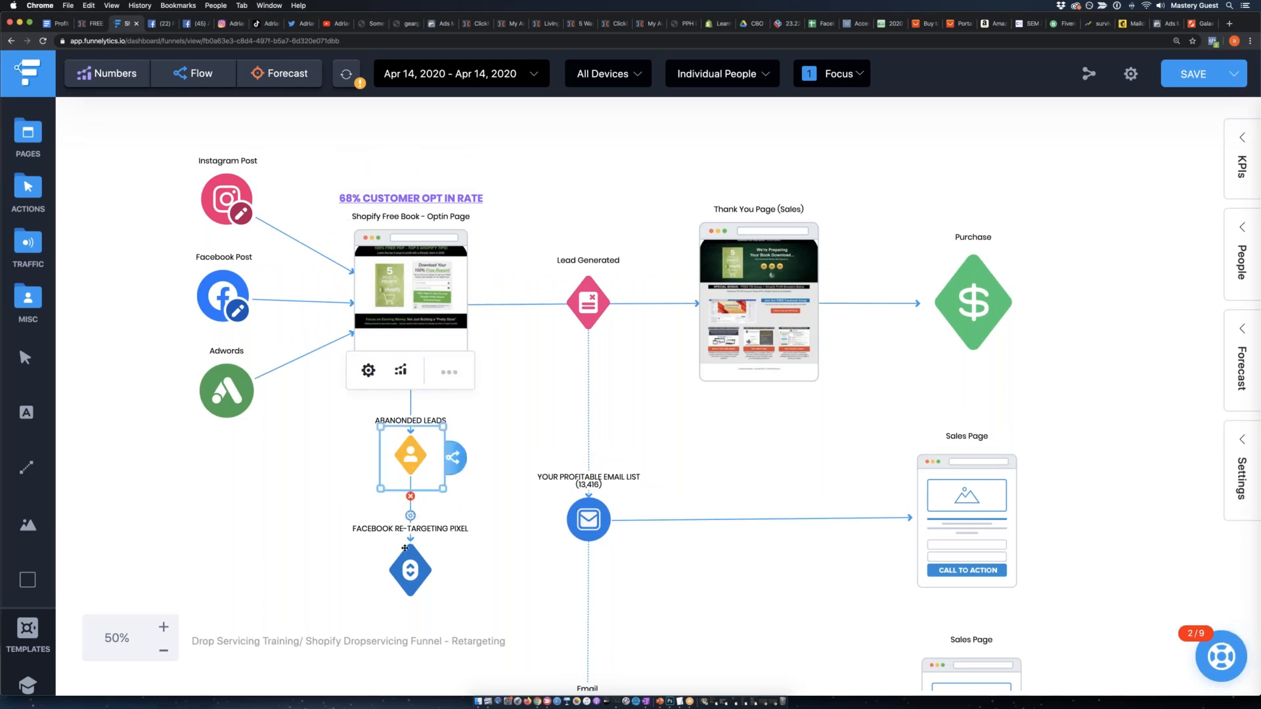
{"action": "left_click", "coordinate": [408, 554]}
{"action": "scroll", "coordinate": [368, 499], "scroll_direction": "down", "scroll_amount": 2}
{"action": "scroll", "coordinate": [348, 472], "scroll_direction": "down", "scroll_amount": 2}
{"action": "scroll", "coordinate": [370, 493], "scroll_direction": "down", "scroll_amount": 3}
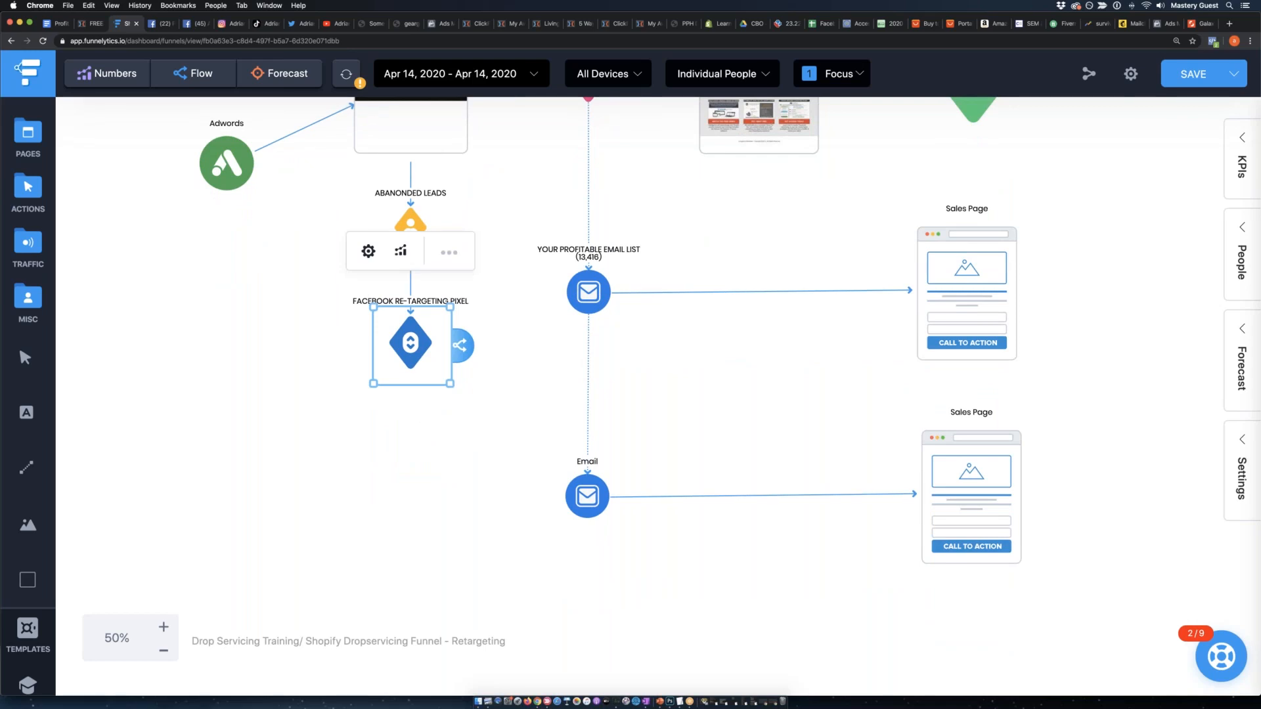
{"action": "scroll", "coordinate": [397, 495], "scroll_direction": "left", "scroll_amount": 5}
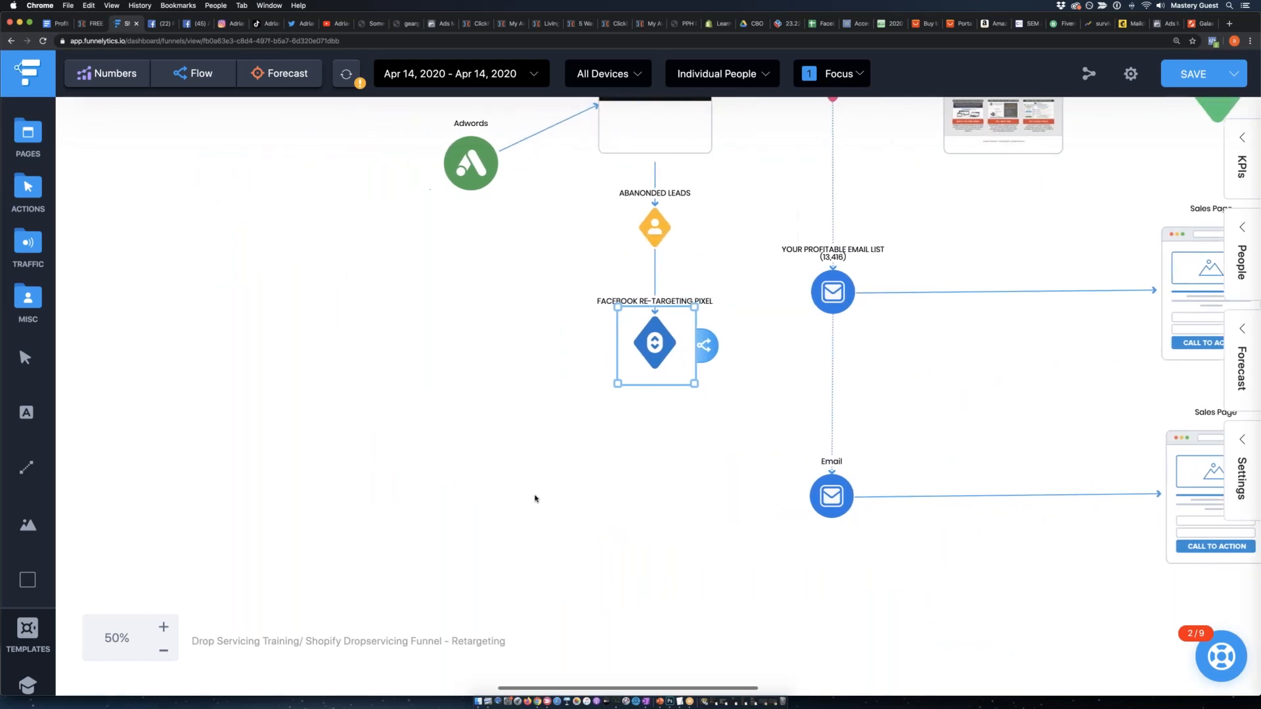
{"action": "scroll", "coordinate": [531, 499], "scroll_direction": "up", "scroll_amount": 5}
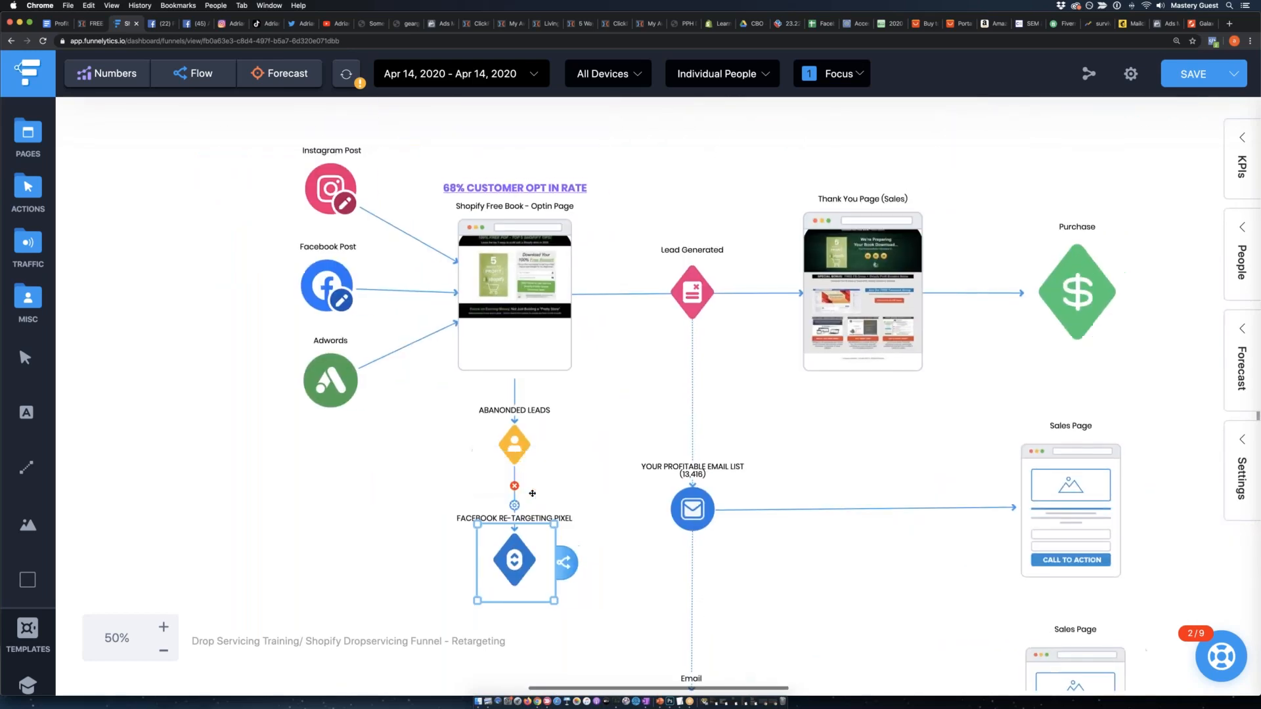
{"action": "scroll", "coordinate": [524, 520], "scroll_direction": "down", "scroll_amount": 1}
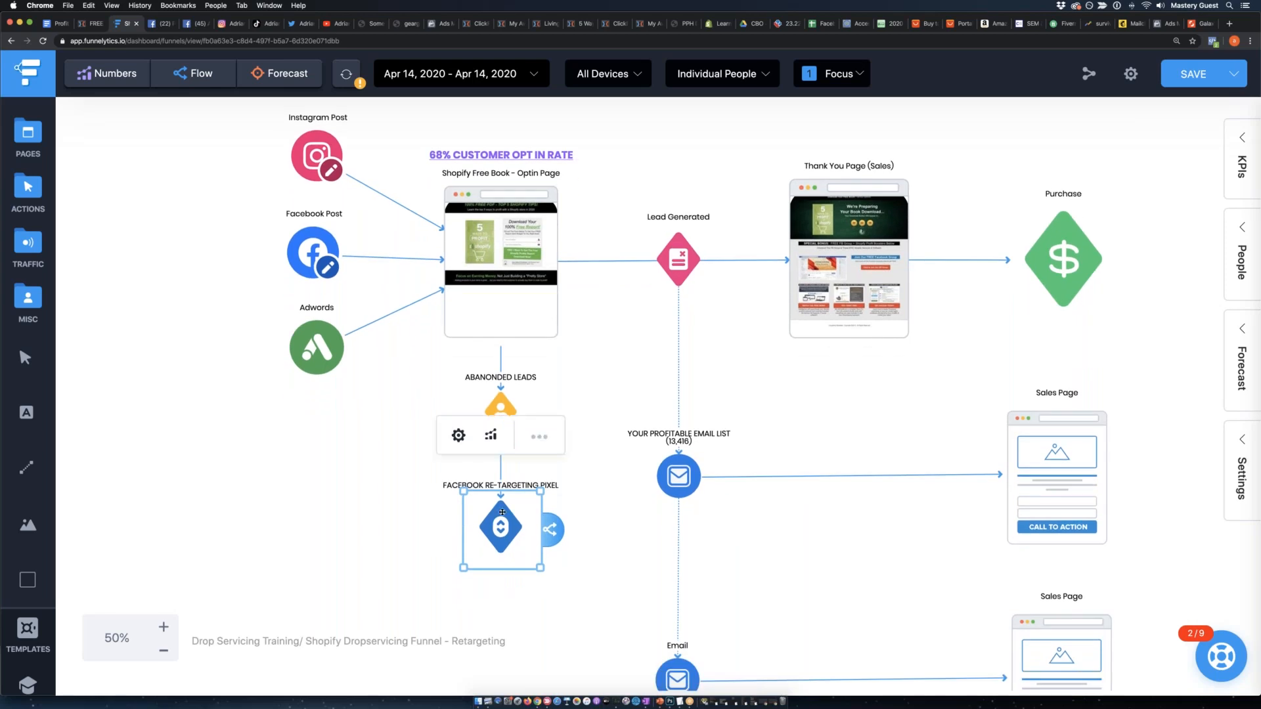
{"action": "left_click", "coordinate": [218, 376]}
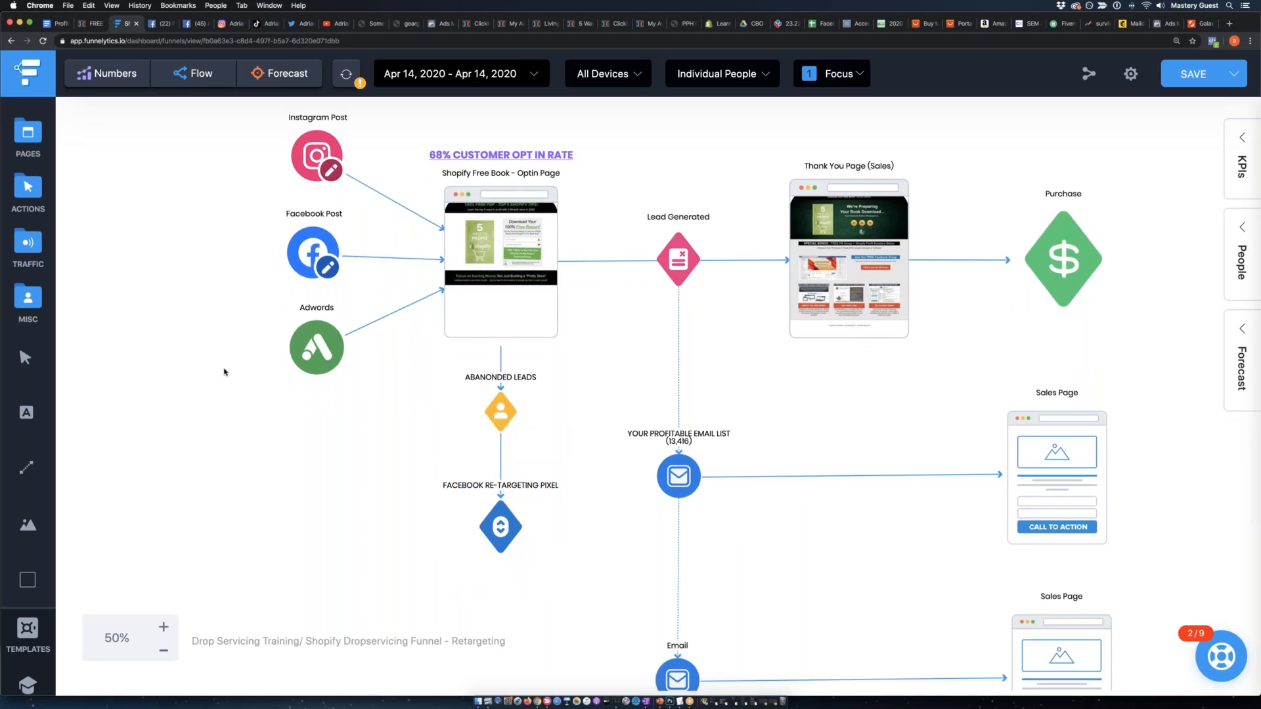
{"action": "scroll", "coordinate": [223, 371], "scroll_direction": "right", "scroll_amount": 3}
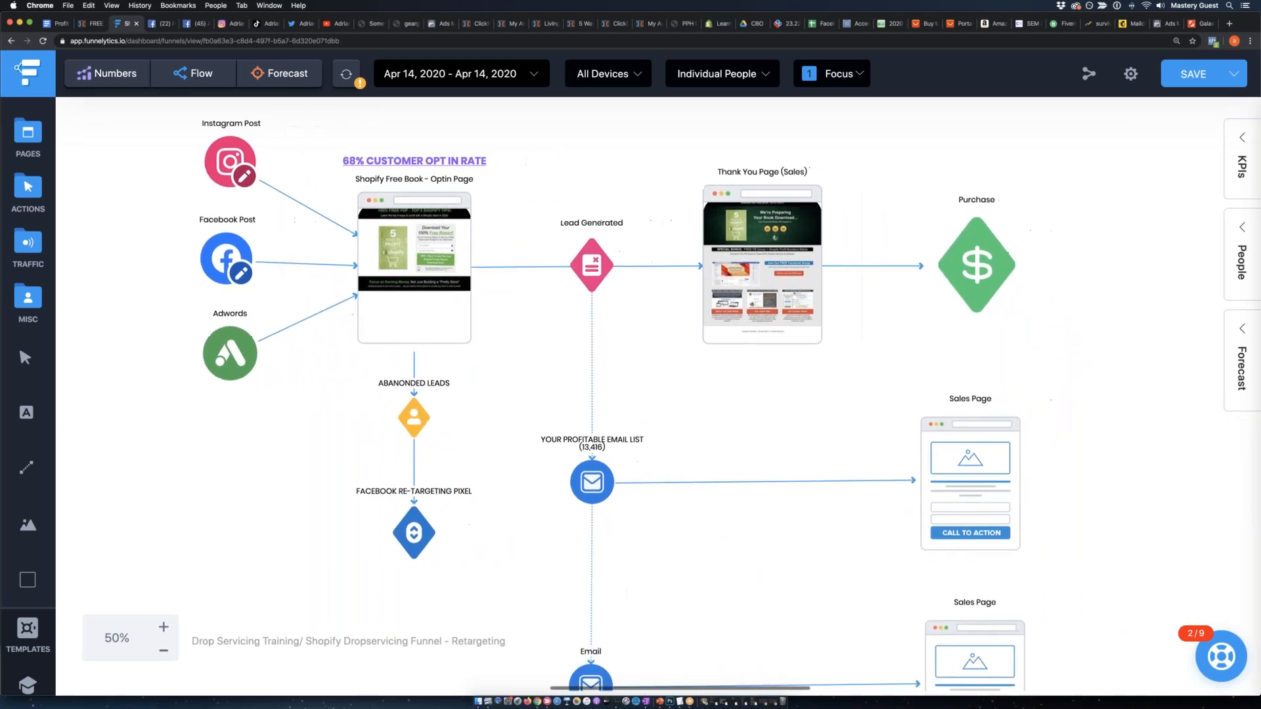
{"action": "scroll", "coordinate": [223, 371], "scroll_direction": "down", "scroll_amount": 1}
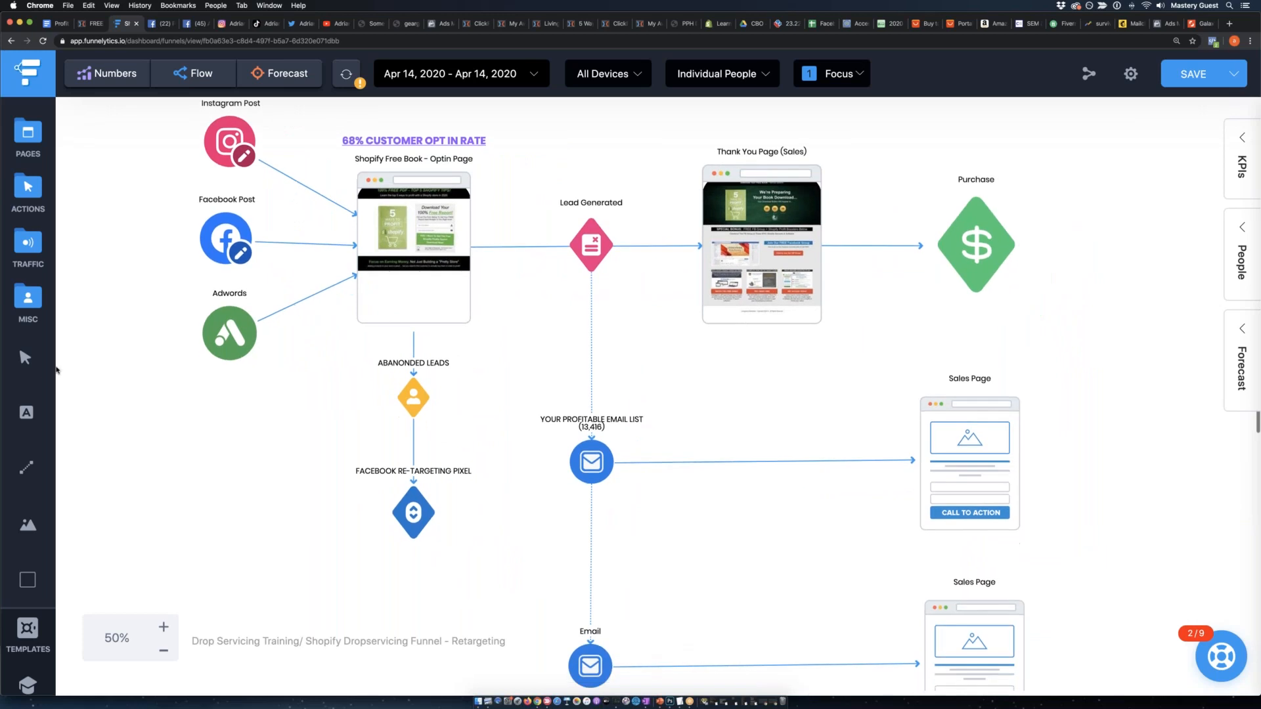
Delete the second Email element and its Sales Page from below the email list row.
{"action": "left_click", "coordinate": [164, 650]}
{"action": "left_click", "coordinate": [163, 650]}
{"action": "scroll", "coordinate": [353, 548], "scroll_direction": "down", "scroll_amount": 3}
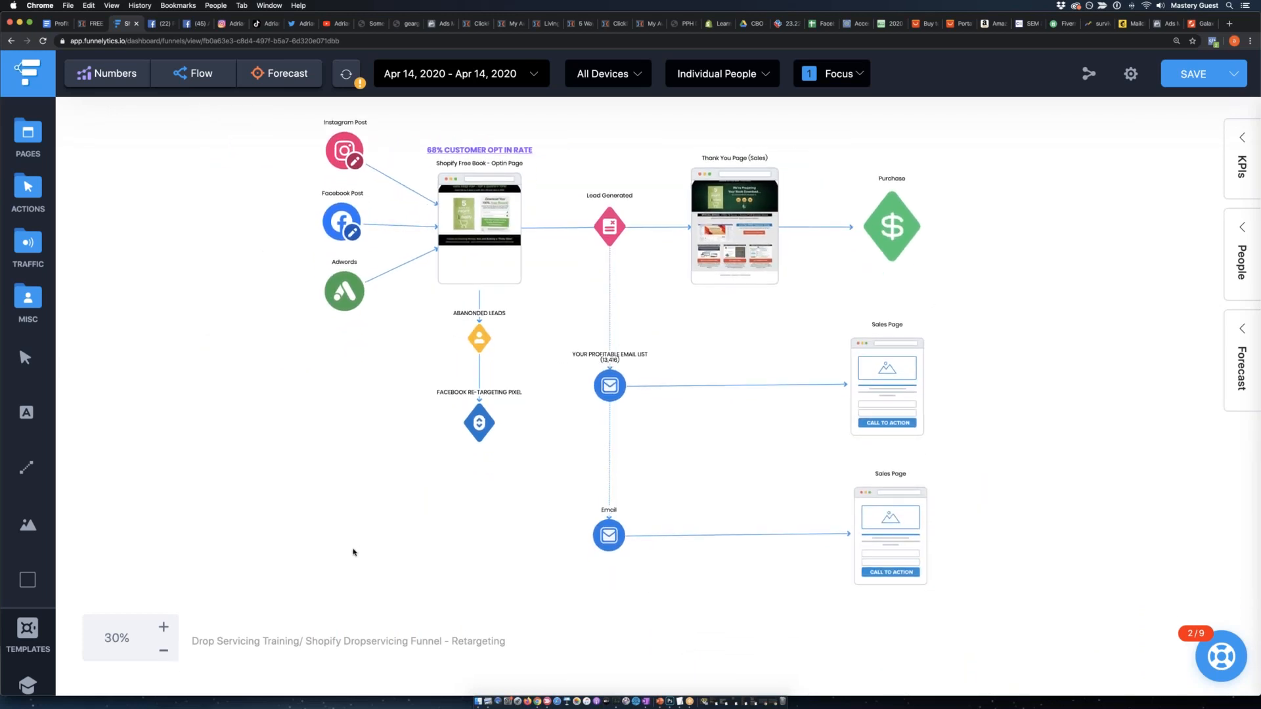
{"action": "left_click_drag", "start_coordinate": [1001, 603], "coordinate": [580, 493]}
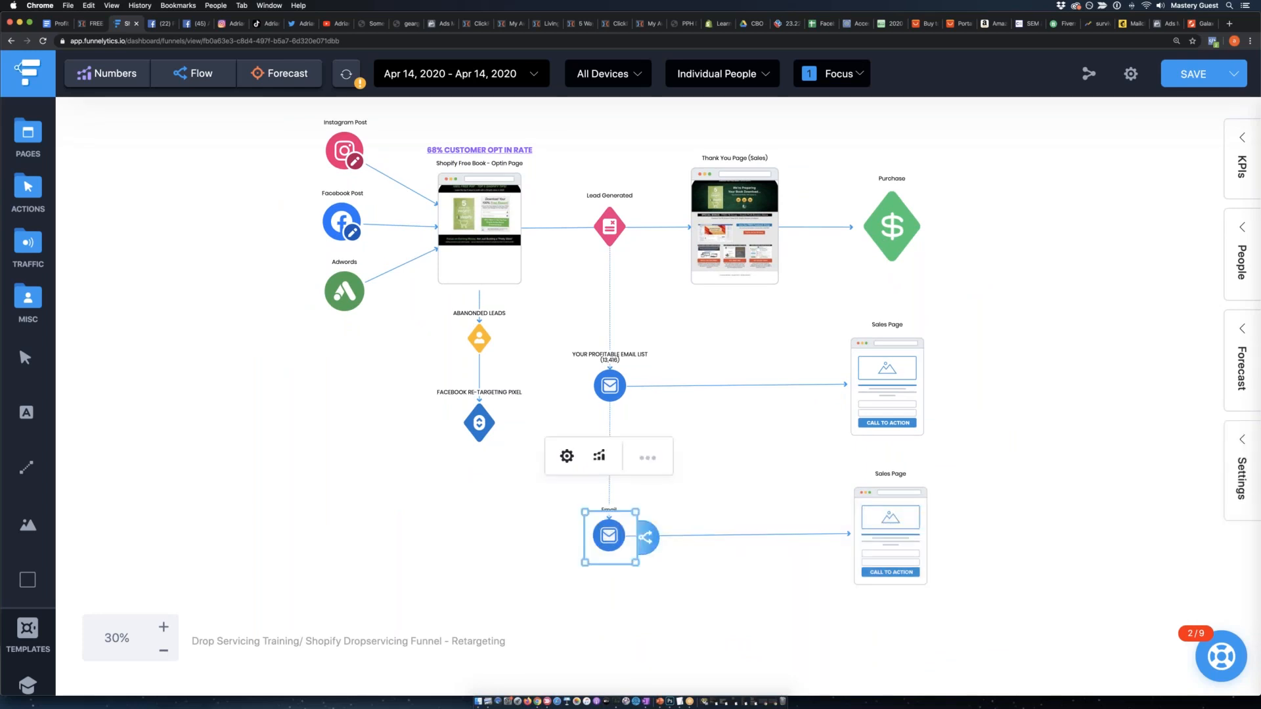
{"action": "left_click", "coordinate": [648, 457]}
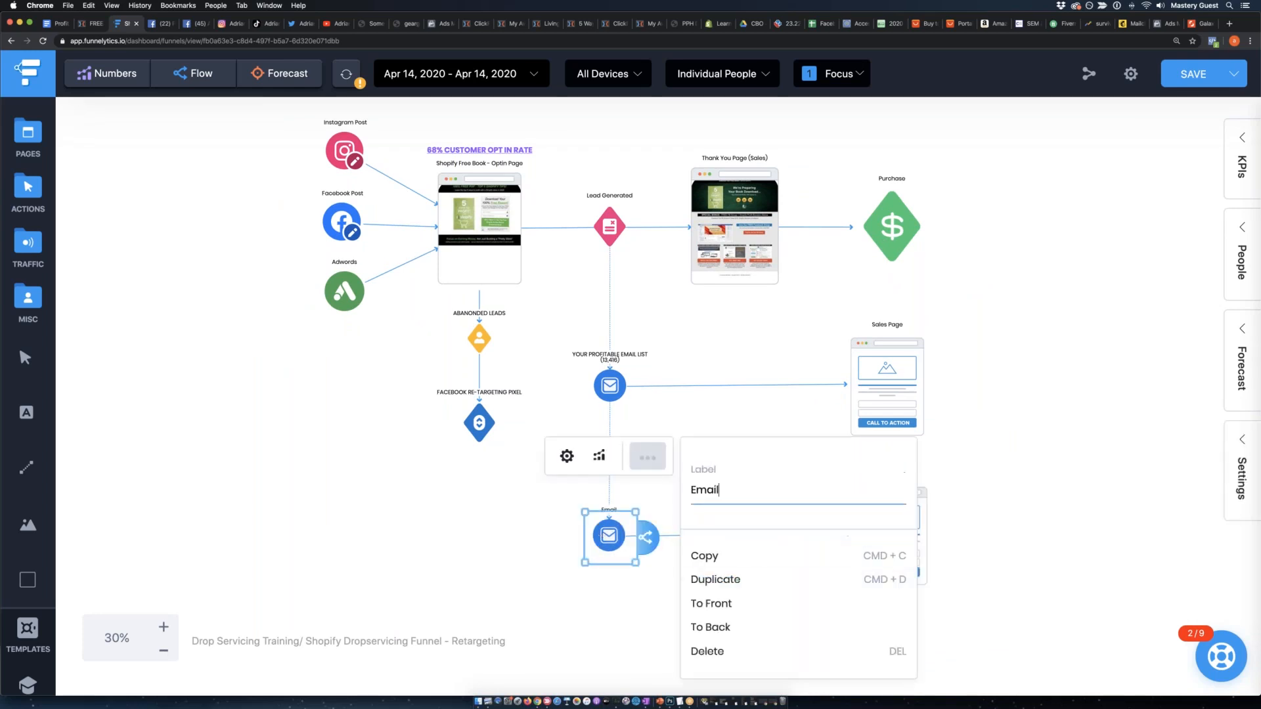
{"action": "left_click", "coordinate": [723, 648]}
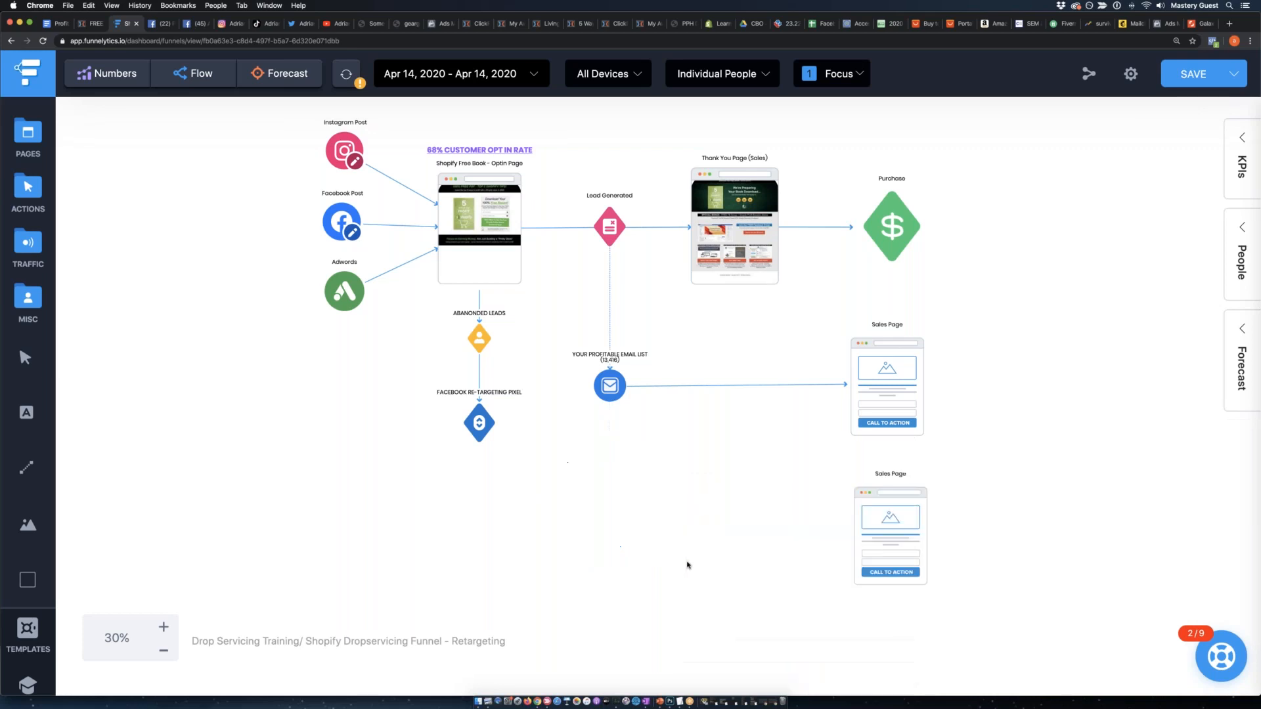
{"action": "left_click", "coordinate": [882, 537]}
{"action": "left_click", "coordinate": [929, 421]}
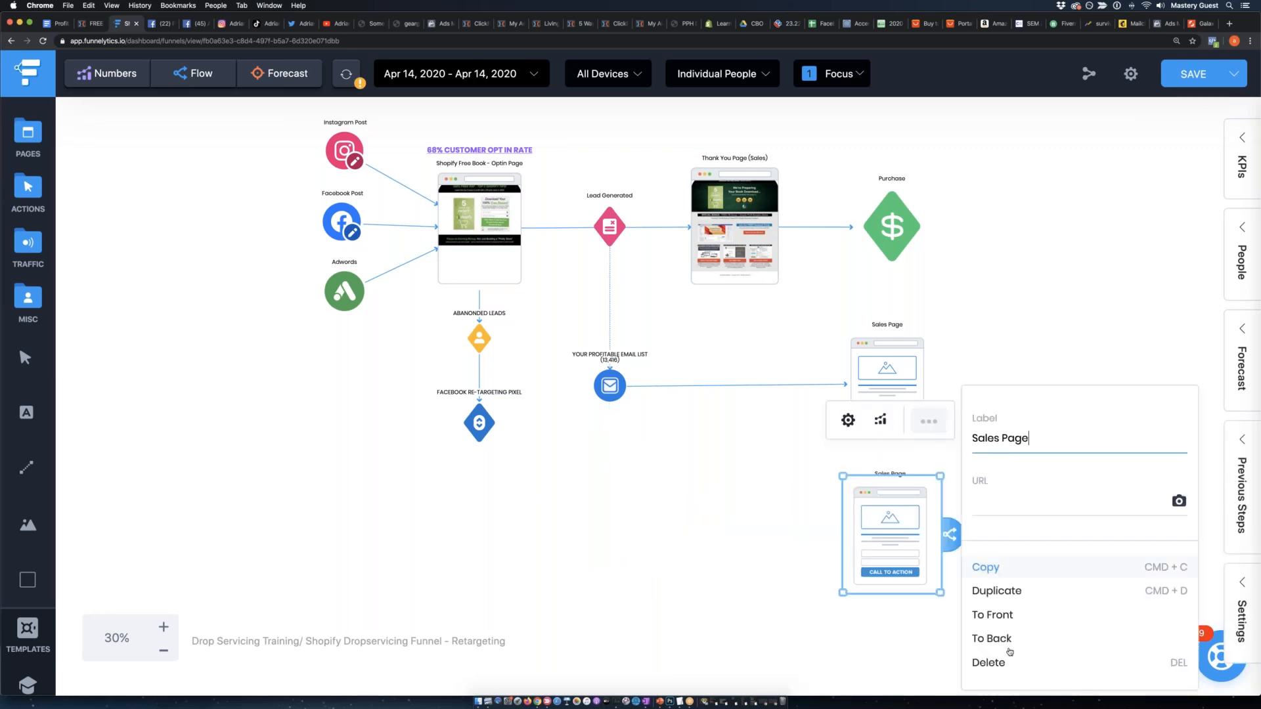
{"action": "left_click", "coordinate": [991, 661]}
Move the FACEBOOK RE-TARGETING PIXEL action further below the opt-in page and shift ABANONDED LEADS slightly down.
{"action": "left_click_drag", "start_coordinate": [484, 425], "coordinate": [485, 511]}
{"action": "mouse_move", "coordinate": [478, 334]}
{"action": "left_mouse_down"}
{"action": "mouse_move", "coordinate": [479, 383]}
{"action": "mouse_move", "coordinate": [480, 347]}
{"action": "left_mouse_up"}
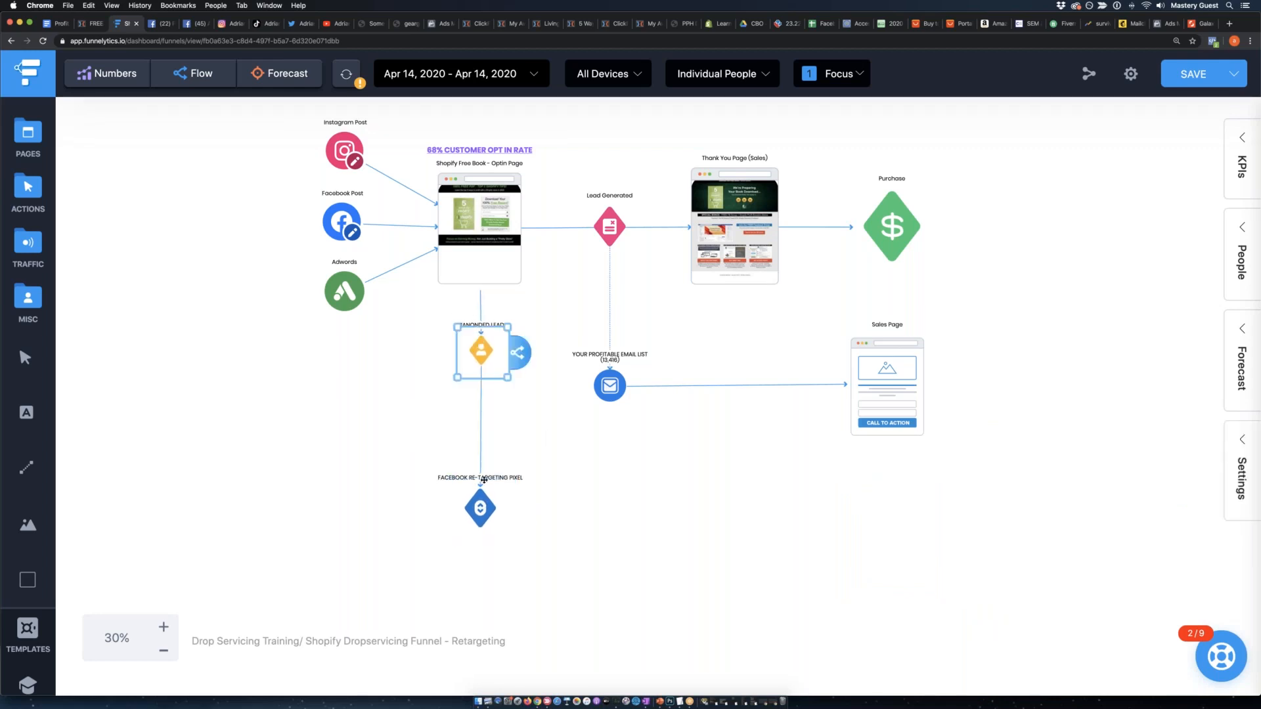
{"action": "left_click_drag", "start_coordinate": [481, 512], "coordinate": [485, 507]}
{"action": "left_click", "coordinate": [317, 430]}
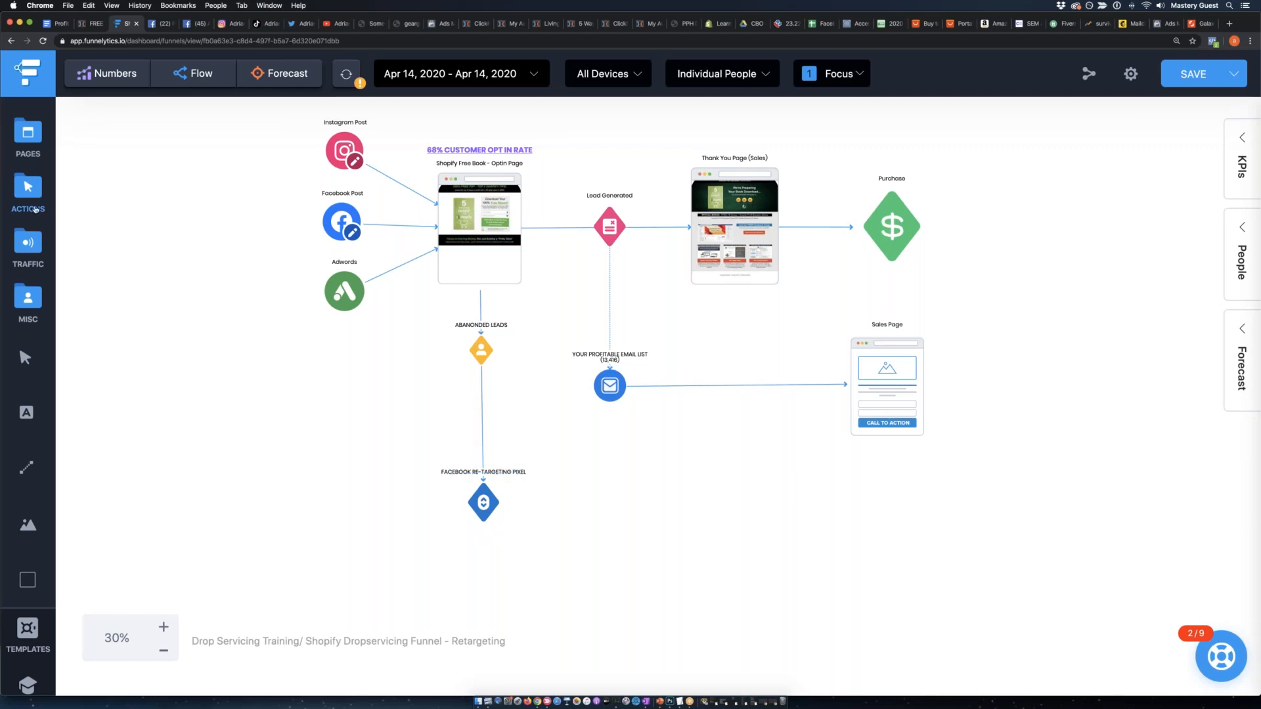
Add a Facebook Ad traffic source beside the FACEBOOK RE-TARGETING PIXEL action and enlarge its icon.
{"action": "left_click", "coordinate": [30, 255]}
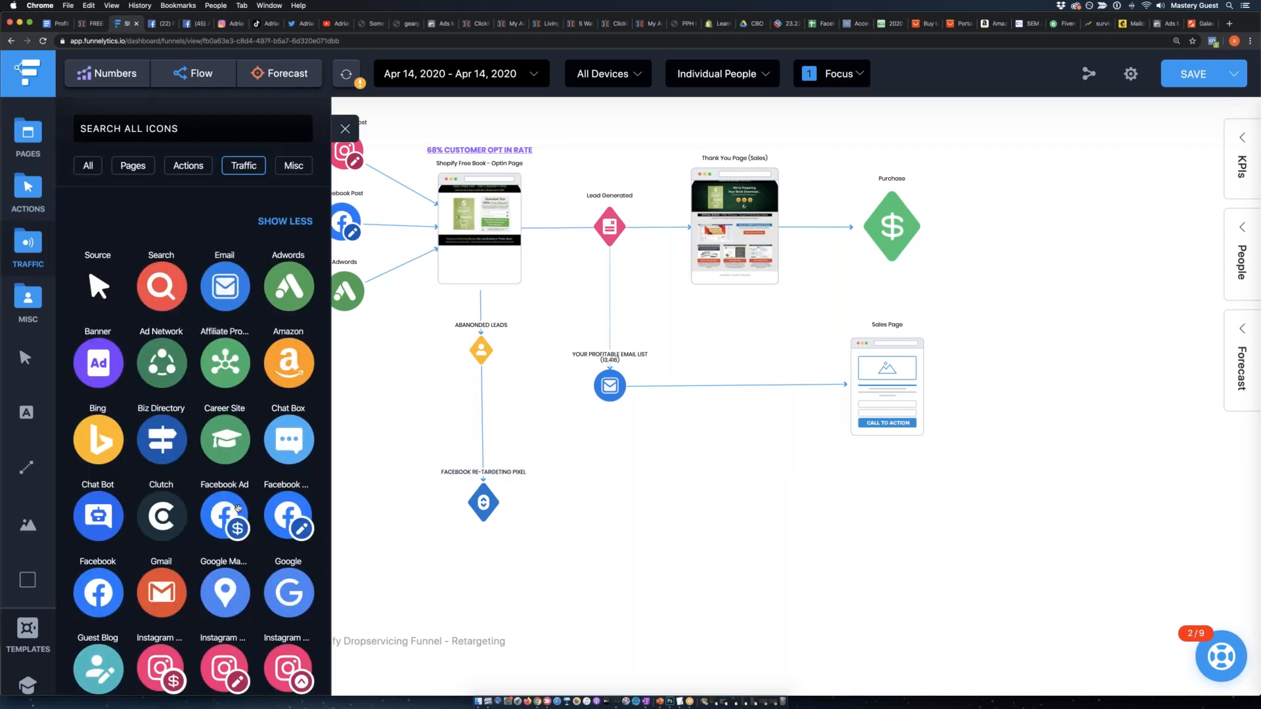
{"action": "left_click_drag", "start_coordinate": [232, 514], "coordinate": [598, 545]}
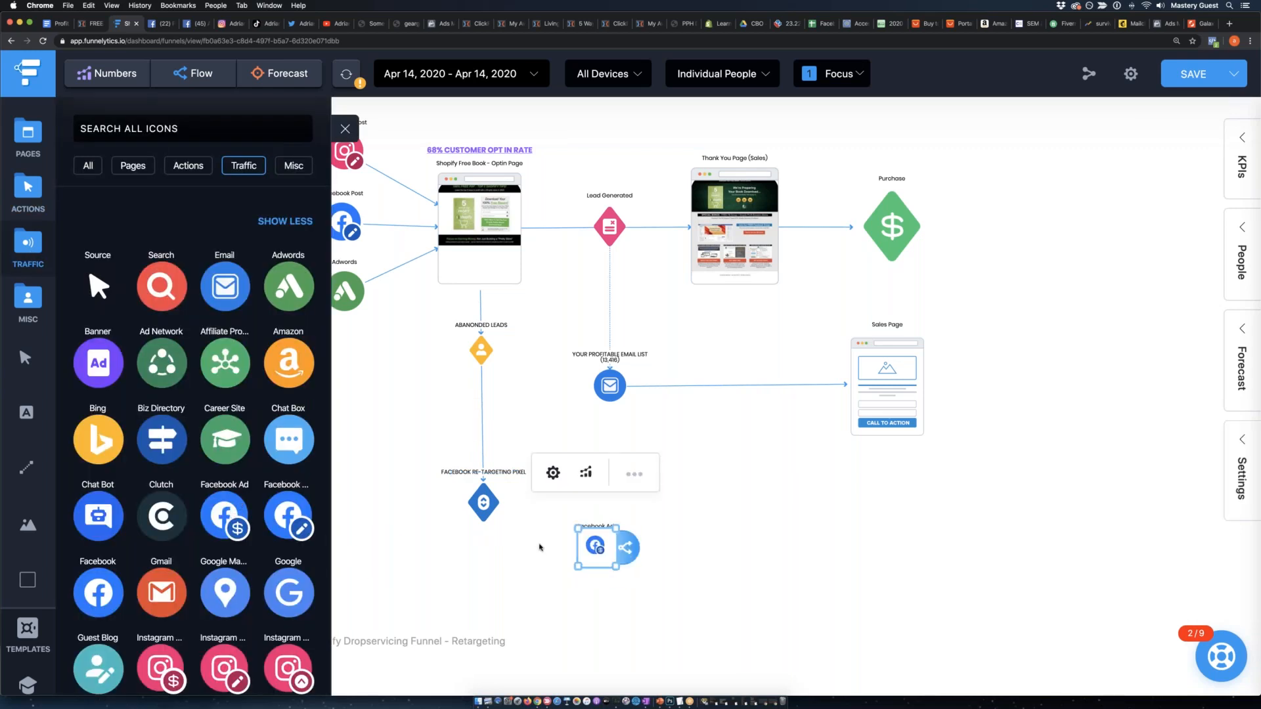
{"action": "scroll", "coordinate": [504, 479], "scroll_direction": "down", "scroll_amount": 3}
{"action": "left_click", "coordinate": [473, 507]}
{"action": "left_click", "coordinate": [615, 463]}
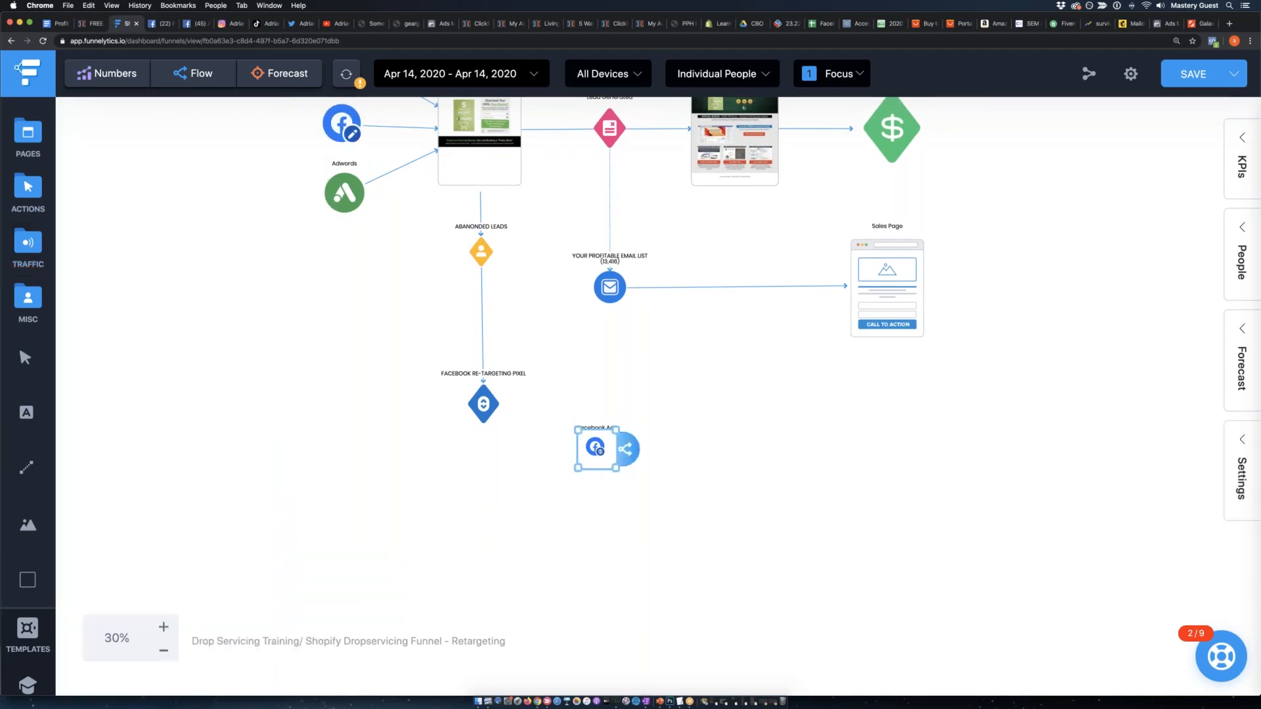
{"action": "left_click_drag", "start_coordinate": [615, 469], "coordinate": [644, 494]}
{"action": "mouse_move", "coordinate": [622, 461]}
{"action": "left_mouse_down"}
{"action": "mouse_move", "coordinate": [473, 490]}
{"action": "mouse_move", "coordinate": [610, 407]}
{"action": "mouse_move", "coordinate": [603, 463]}
{"action": "left_mouse_up"}
Lower the FACEBOOK RE-TARGETING PIXEL action level with the Facebook Ad and connect the pixel to the ad.
{"action": "left_click_drag", "start_coordinate": [483, 412], "coordinate": [480, 469]}
{"action": "left_click_drag", "start_coordinate": [583, 464], "coordinate": [608, 453]}
{"action": "left_click", "coordinate": [537, 461]}
{"action": "left_click", "coordinate": [485, 456]}
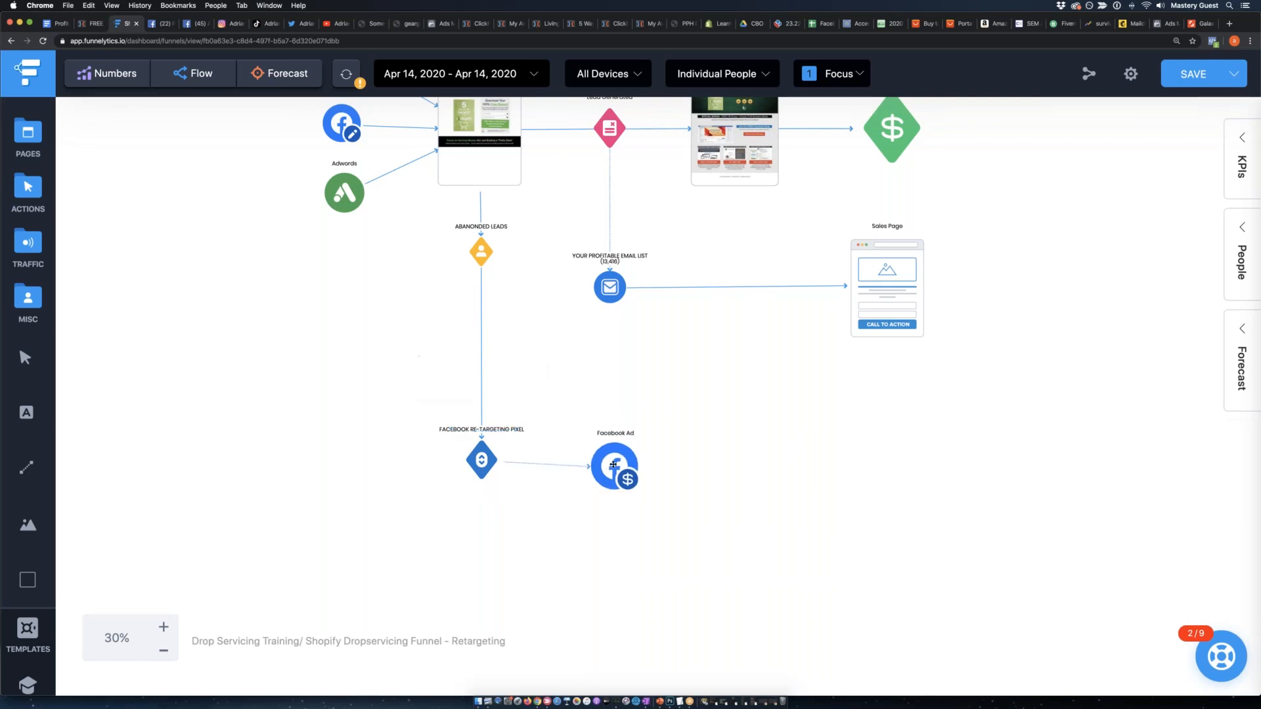
Examine the retargeting branch up close, from the opt-in page and ABANONDED LEADS down to the Facebook Ad.
{"action": "left_click", "coordinate": [626, 470]}
{"action": "scroll", "coordinate": [626, 470], "scroll_direction": "up", "scroll_amount": 3}
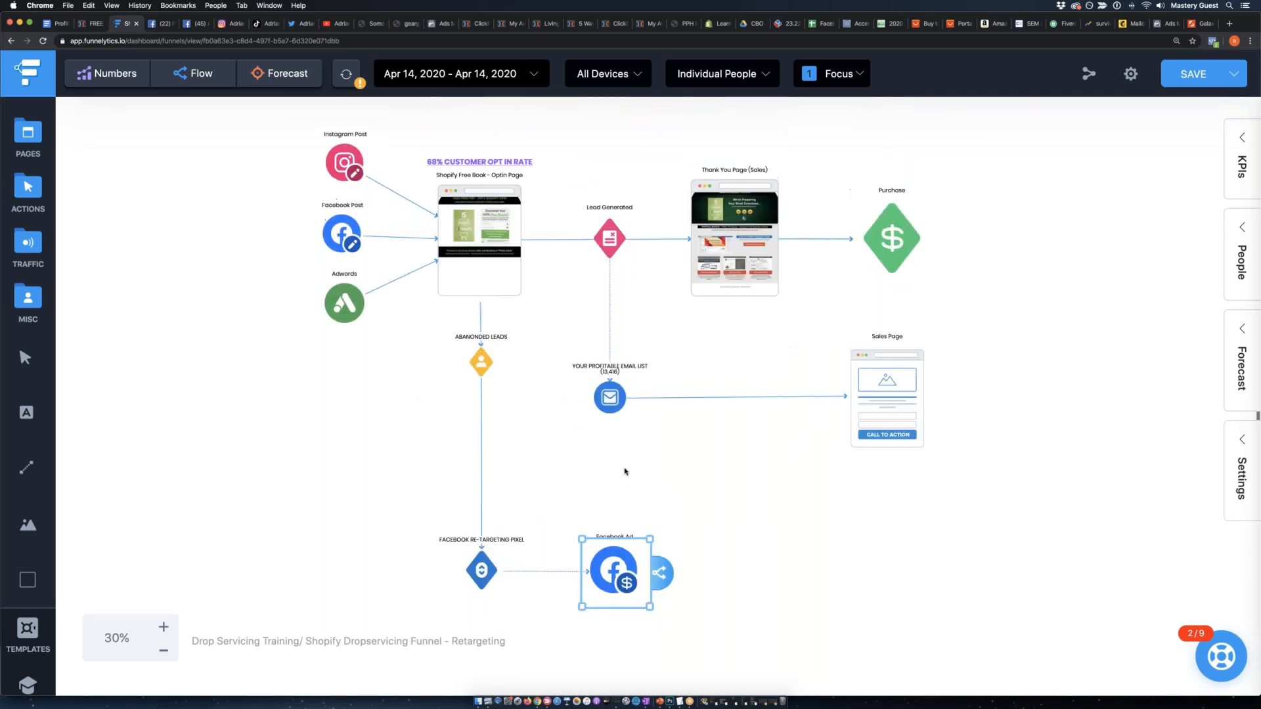
{"action": "left_click", "coordinate": [164, 625]}
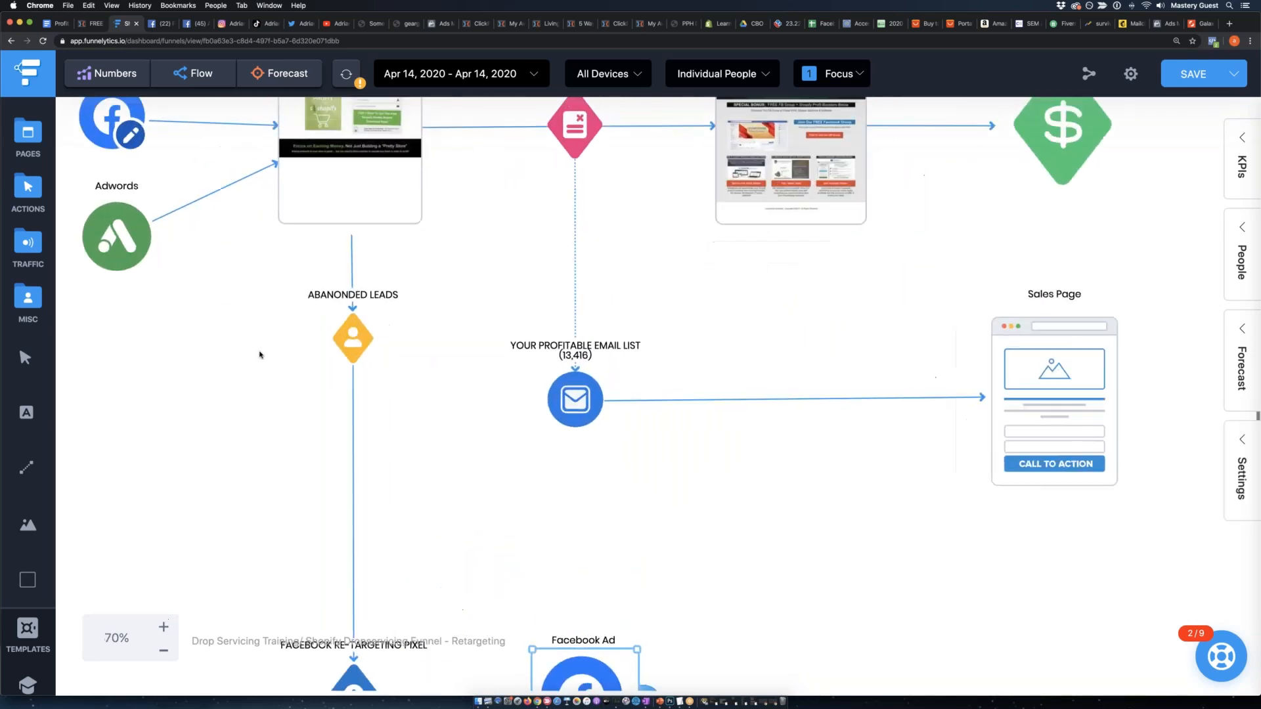
{"action": "scroll", "coordinate": [259, 355], "scroll_direction": "up", "scroll_amount": 4}
{"action": "left_click", "coordinate": [264, 287]}
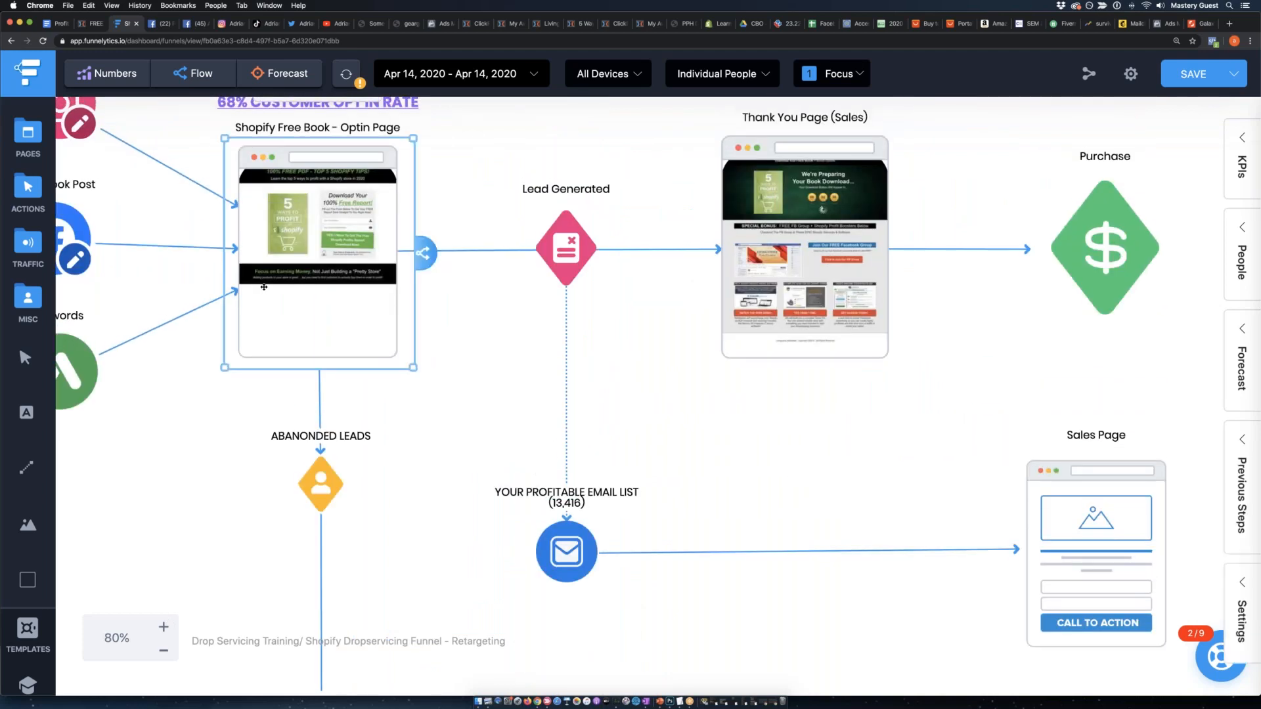
{"action": "left_click", "coordinate": [203, 384]}
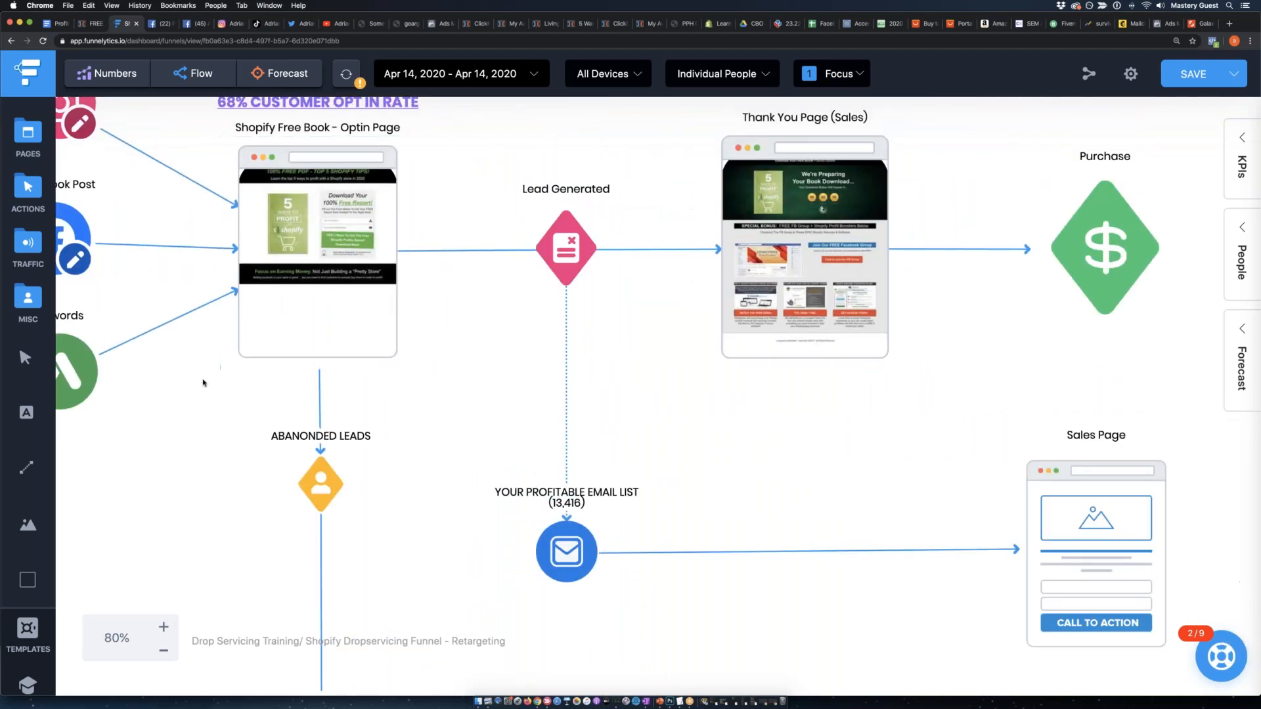
{"action": "scroll", "coordinate": [204, 382], "scroll_direction": "down", "scroll_amount": 3}
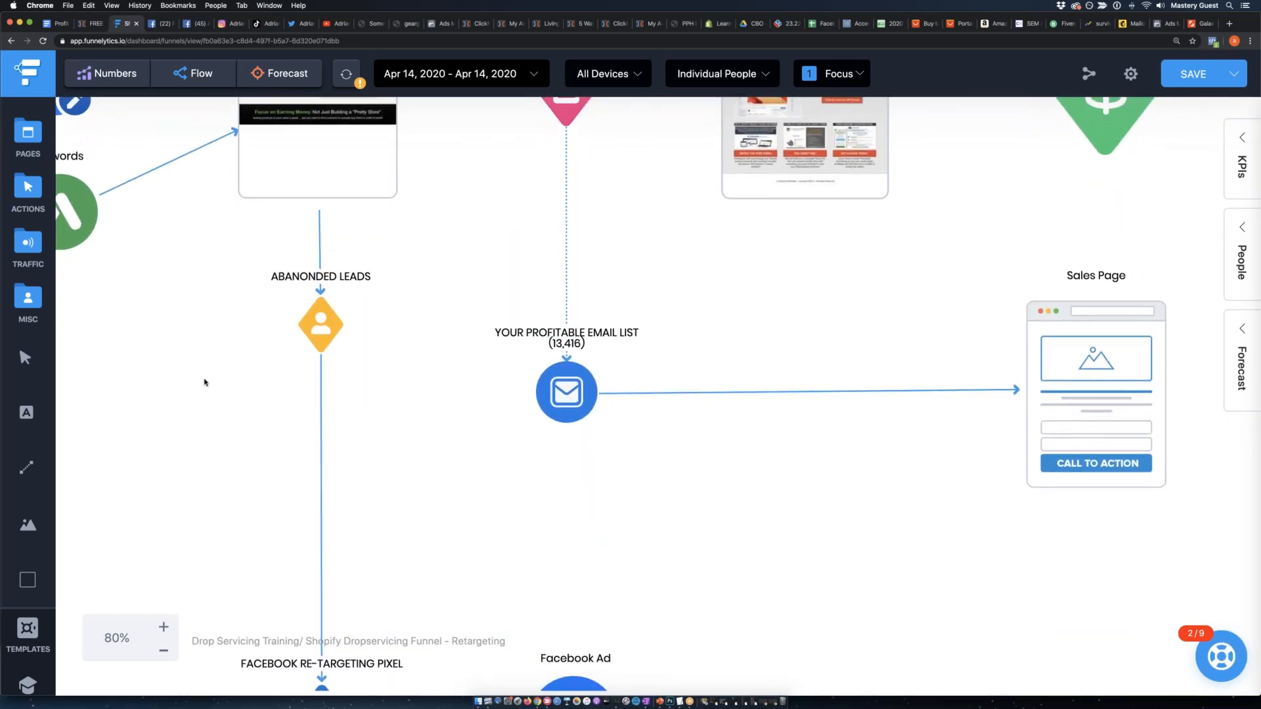
{"action": "scroll", "coordinate": [209, 378], "scroll_direction": "down", "scroll_amount": 1}
{"action": "left_click", "coordinate": [320, 252]}
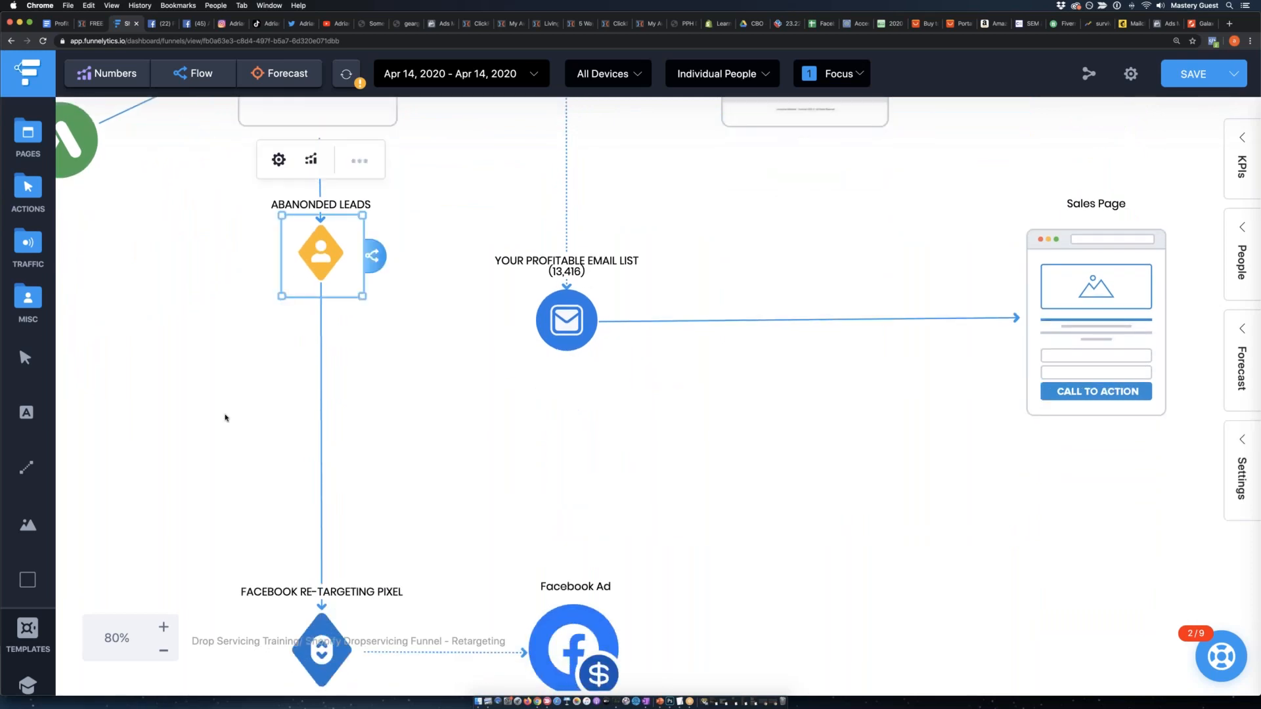
Nudge the email list, FACEBOOK RE-TARGETING PIXEL and Facebook Ad elements to straighten their connecting lines.
{"action": "left_click", "coordinate": [585, 328]}
{"action": "mouse_move", "coordinate": [585, 328]}
{"action": "left_mouse_down"}
{"action": "mouse_move", "coordinate": [574, 338]}
{"action": "mouse_move", "coordinate": [587, 310]}
{"action": "mouse_move", "coordinate": [589, 325]}
{"action": "left_mouse_up"}
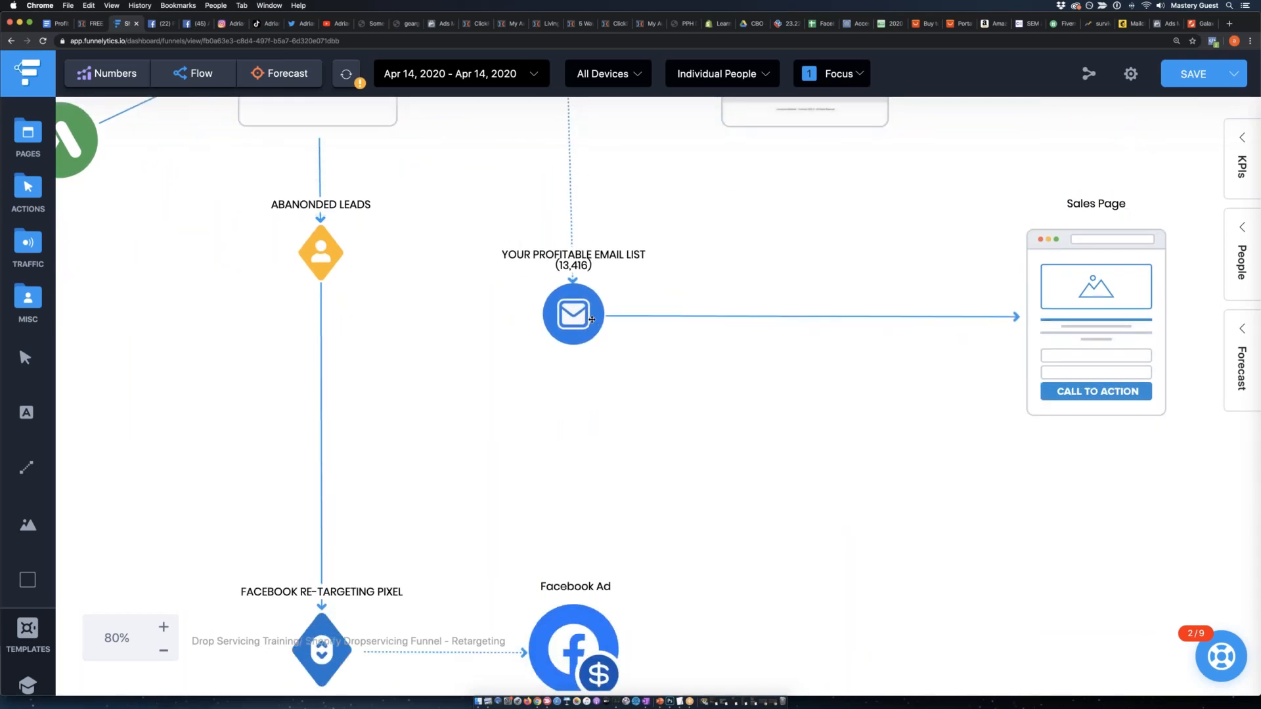
{"action": "left_click", "coordinate": [320, 260]}
{"action": "scroll", "coordinate": [303, 322], "scroll_direction": "down", "scroll_amount": 3}
{"action": "left_click_drag", "start_coordinate": [325, 431], "coordinate": [330, 436]}
{"action": "left_click_drag", "start_coordinate": [599, 442], "coordinate": [602, 441]}
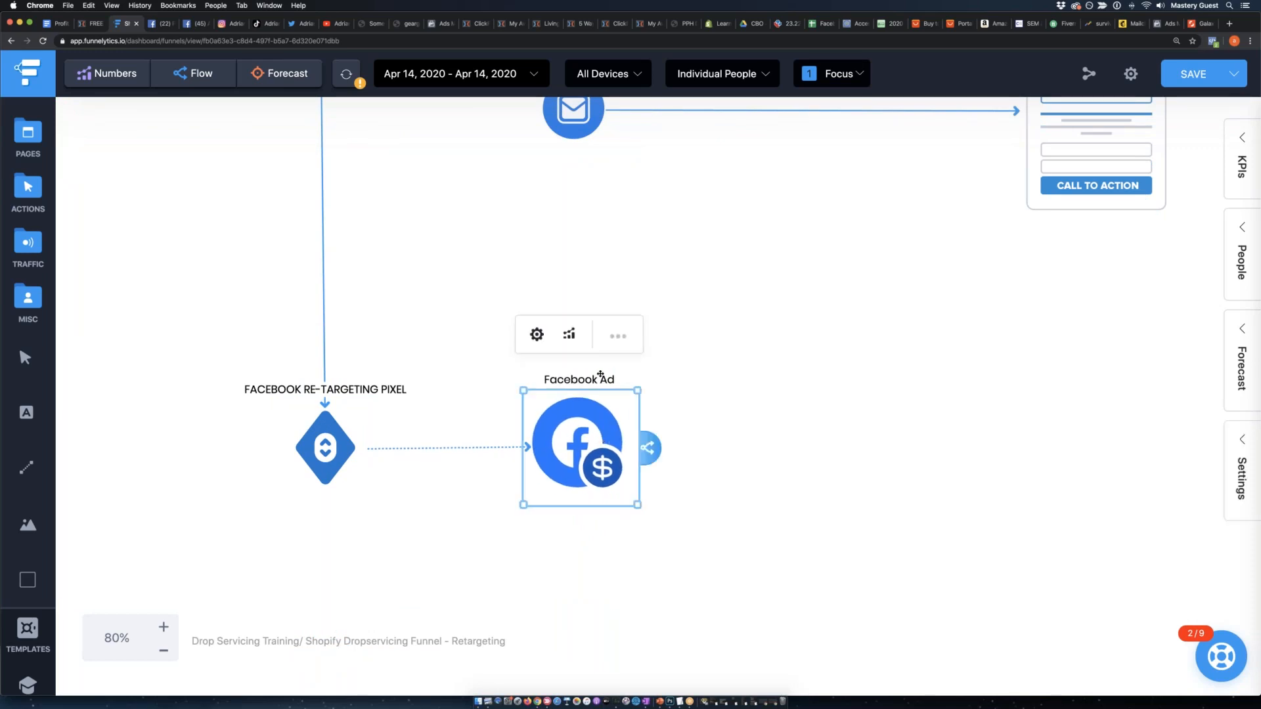
Label the Facebook Ad "FACEBOOK RETARGETING AD" and nudge it slightly away from the pixel.
{"action": "left_click", "coordinate": [634, 334]}
{"action": "left_click", "coordinate": [775, 362]}
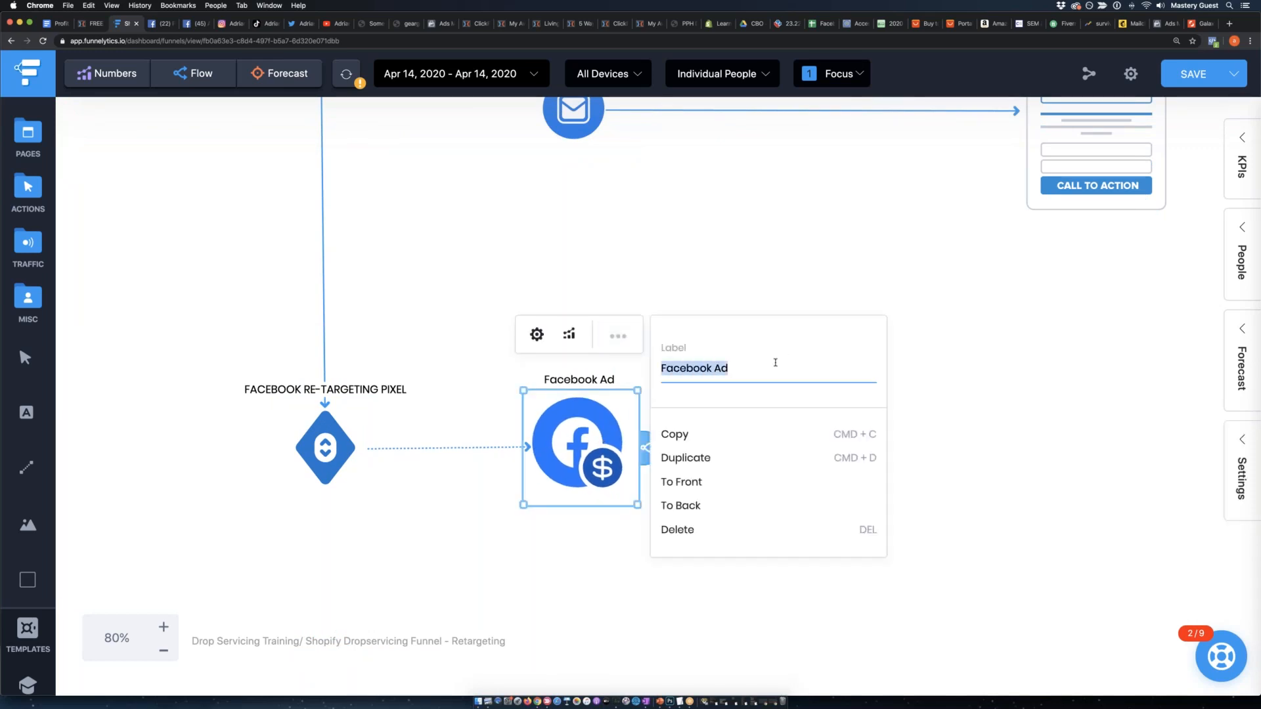
{"action": "type", "text": "FACE"}
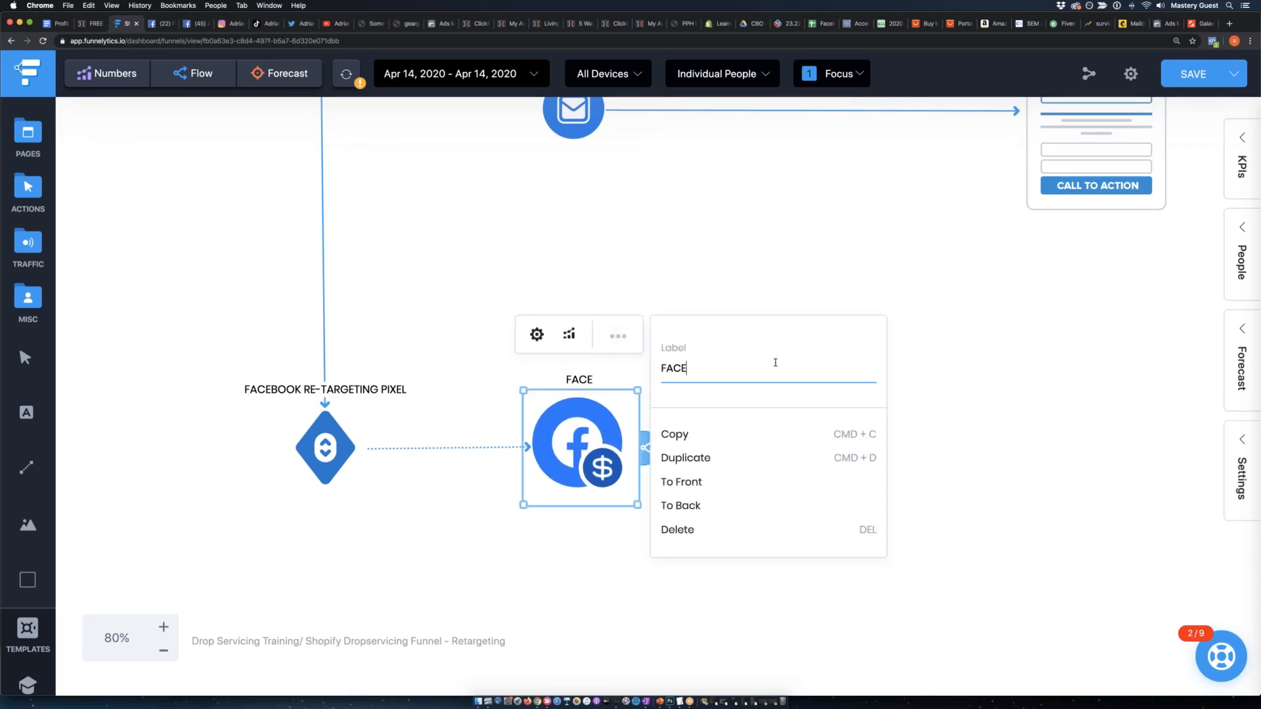
{"action": "type", "text": "BOOK RETARGET"}
{"action": "key", "text": "BackSpace"}
{"action": "key", "text": "BackSpace"}
{"action": "key", "text": "BackSpace"}
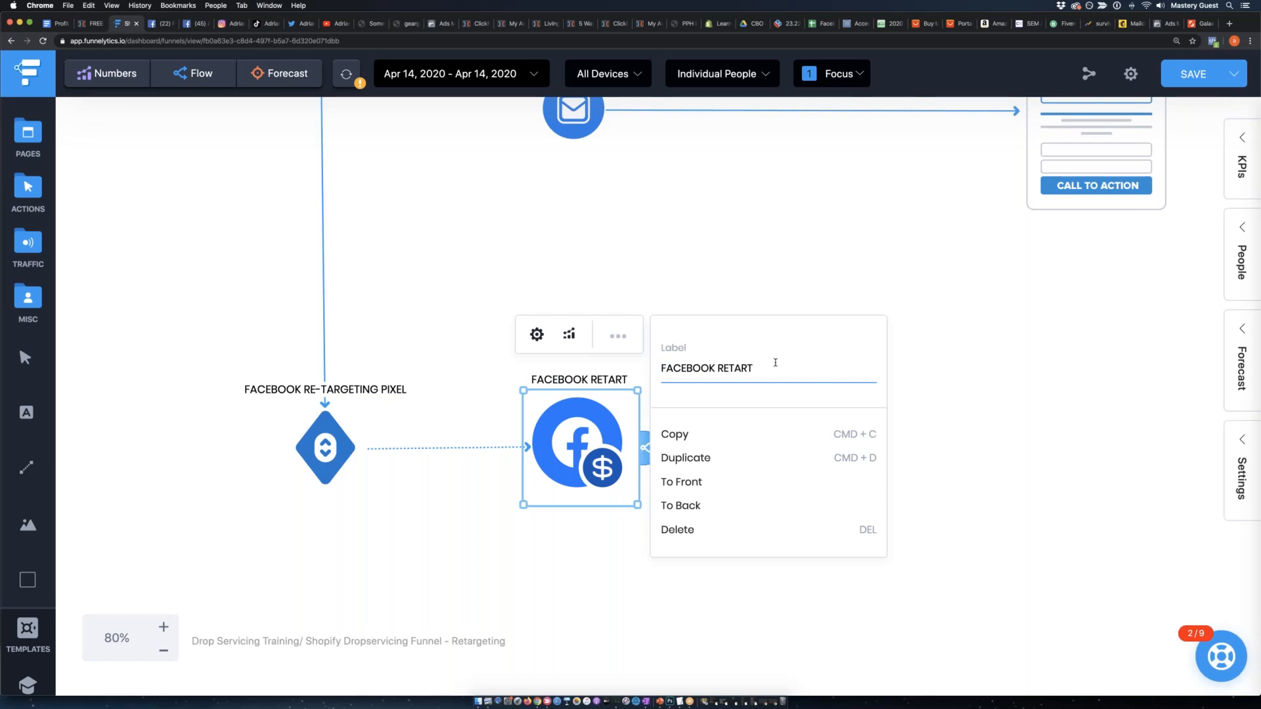
{"action": "type", "text": "ARGETING AD"}
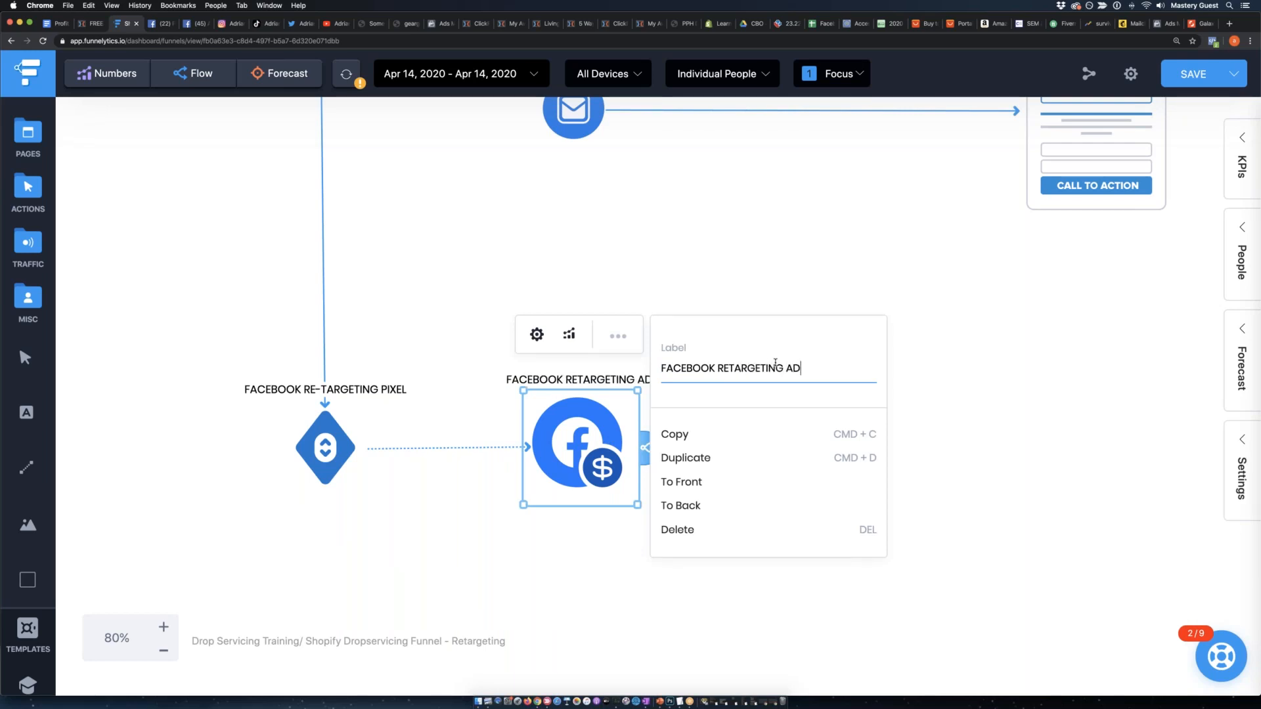
{"action": "left_click", "coordinate": [372, 513]}
{"action": "left_click_drag", "start_coordinate": [582, 435], "coordinate": [589, 436]}
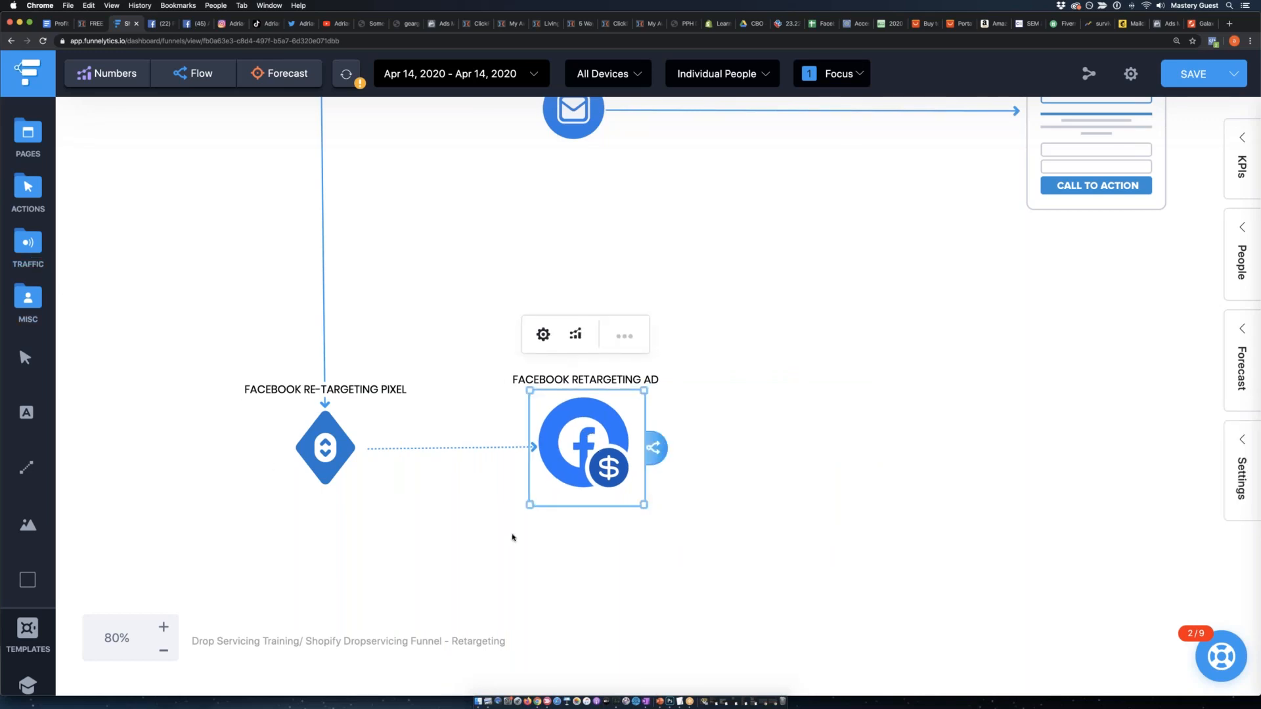
Duplicate the row of opt-in page, Lead Generated, Thank You Page and Purchase, including the 68% CUSTOMER OPT IN RATE heading.
{"action": "scroll", "coordinate": [513, 537], "scroll_direction": "up", "scroll_amount": 1}
{"action": "left_click", "coordinate": [163, 652]}
{"action": "left_click", "coordinate": [163, 652]}
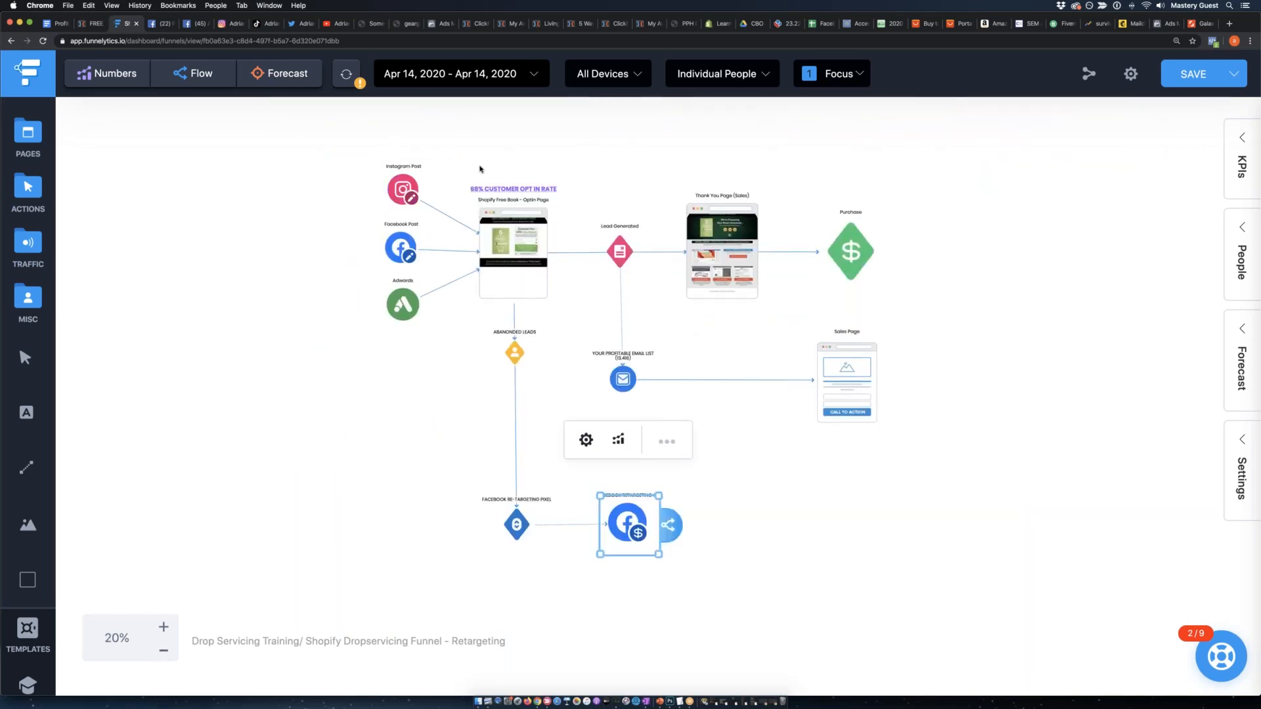
{"action": "left_click_drag", "start_coordinate": [499, 155], "coordinate": [856, 269]}
{"action": "left_click_drag", "start_coordinate": [950, 263], "coordinate": [463, 190]}
{"action": "left_click_drag", "start_coordinate": [929, 300], "coordinate": [469, 177]}
{"action": "left_click_drag", "start_coordinate": [1019, 299], "coordinate": [431, 159]}
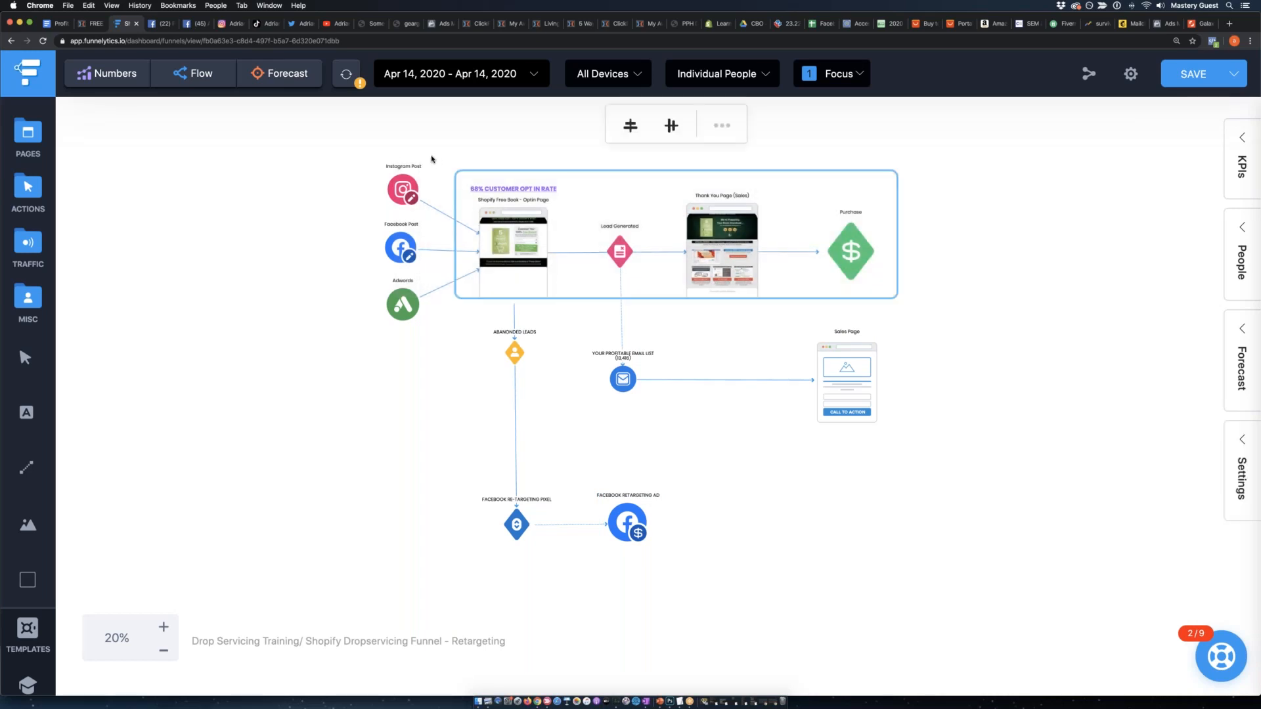
{"action": "left_click", "coordinate": [722, 125]}
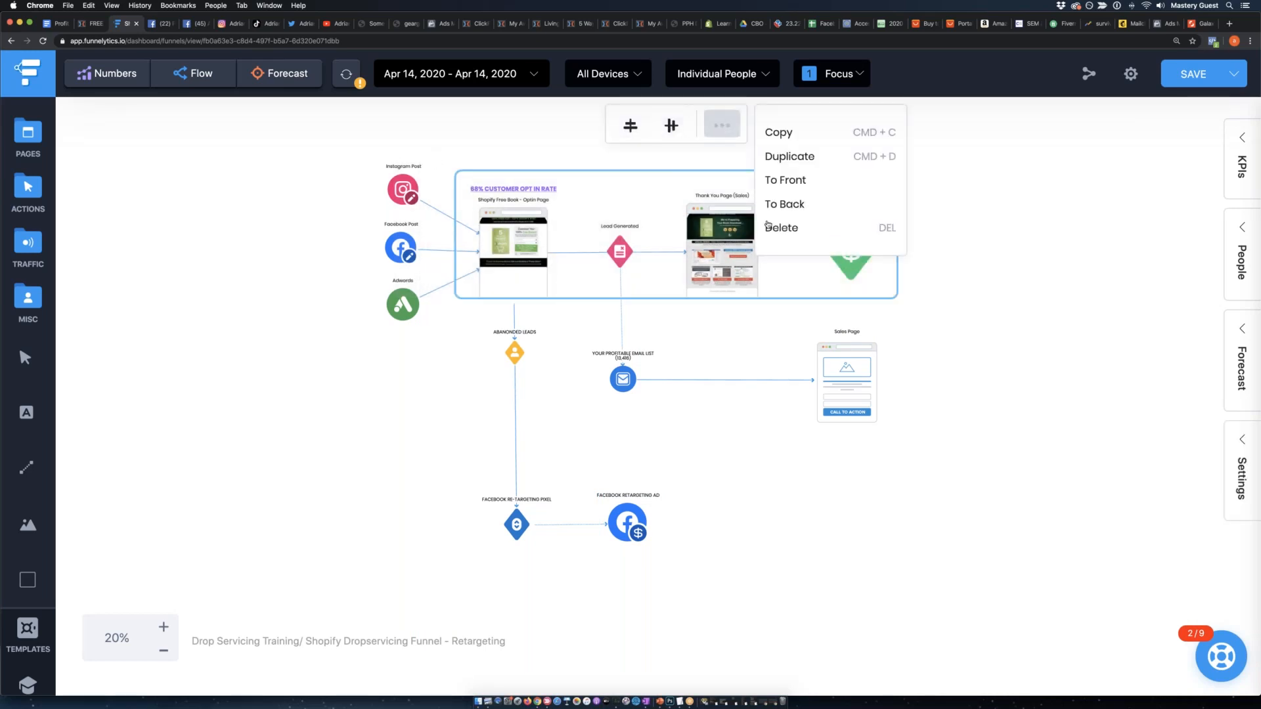
{"action": "left_click", "coordinate": [789, 156]}
{"action": "left_click_drag", "start_coordinate": [740, 377], "coordinate": [734, 259]}
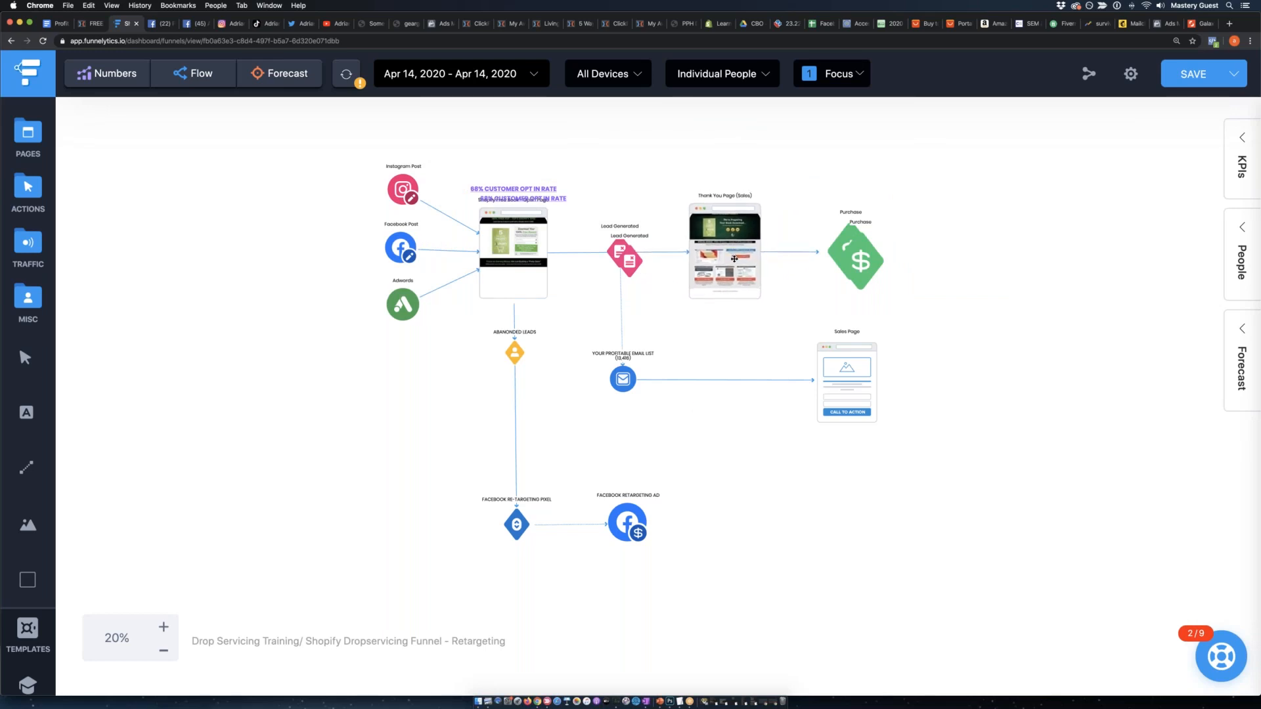
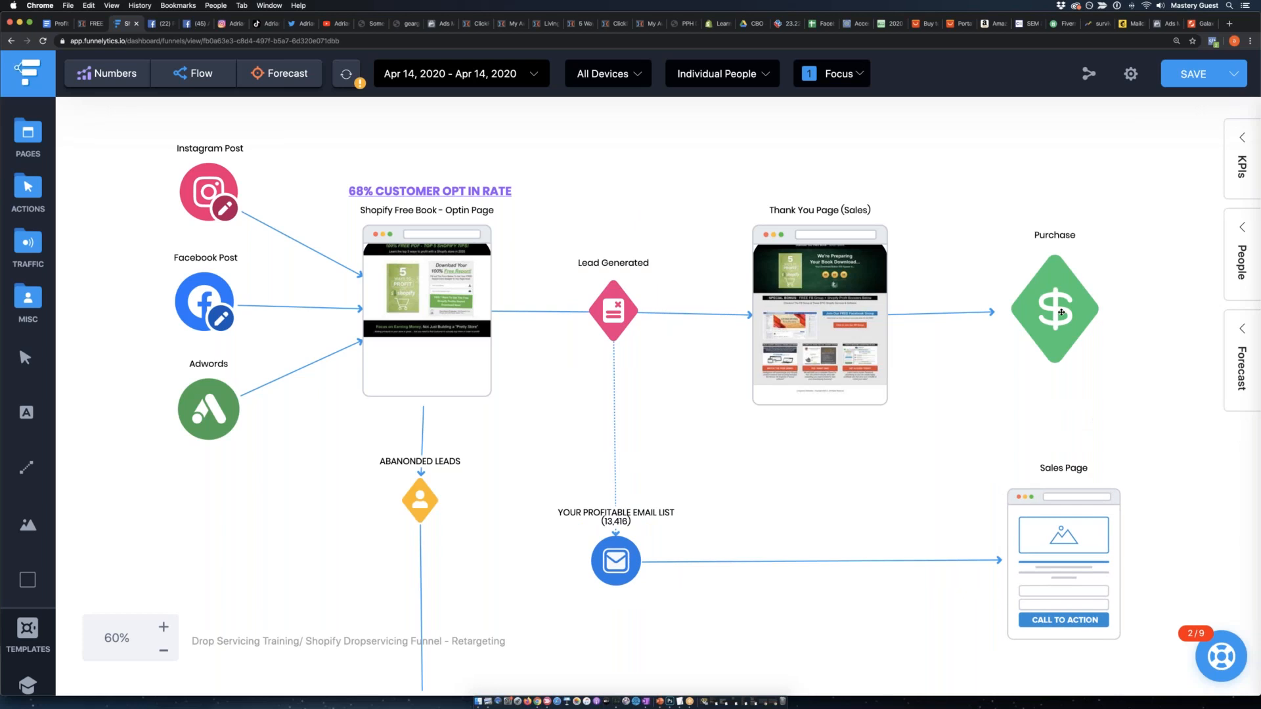
Duplicate the Purchase action from the main funnel row and place the copy beside the Sales Page.
{"action": "left_click_drag", "start_coordinate": [1067, 317], "coordinate": [1069, 323]}
{"action": "scroll", "coordinate": [836, 350], "scroll_direction": "right", "scroll_amount": 3}
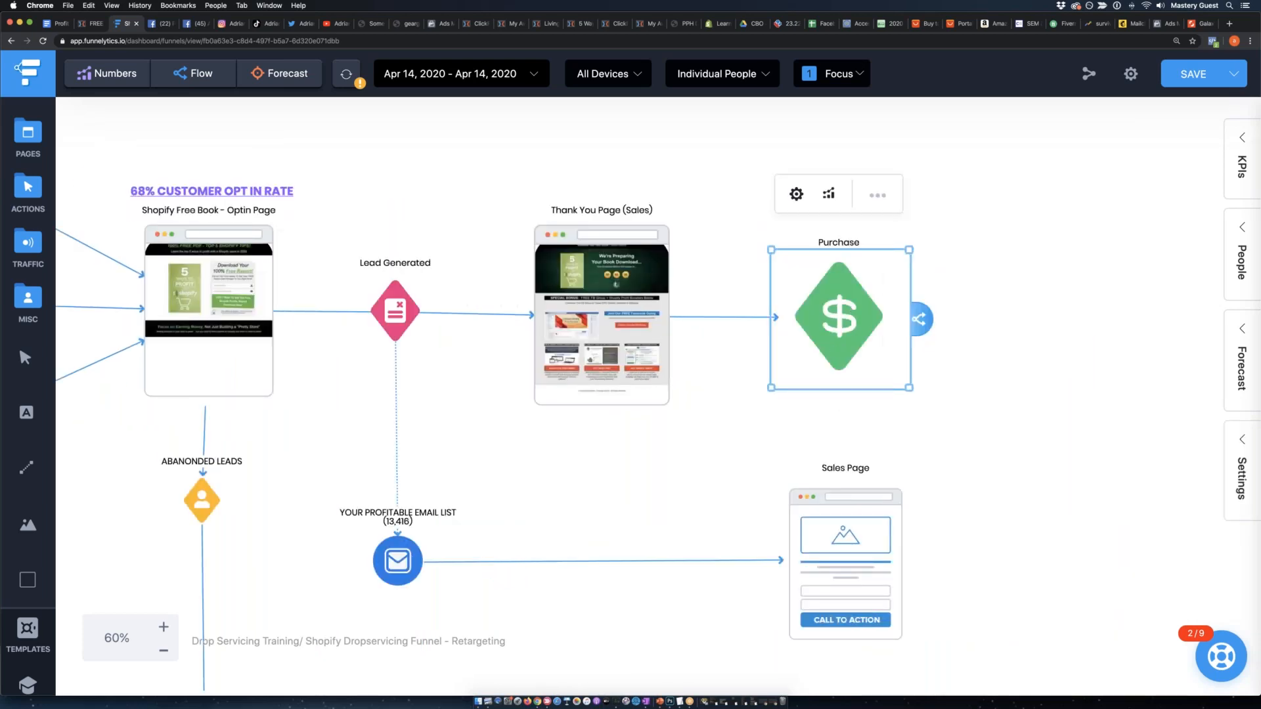
{"action": "left_click", "coordinate": [877, 195]}
{"action": "left_click", "coordinate": [946, 318]}
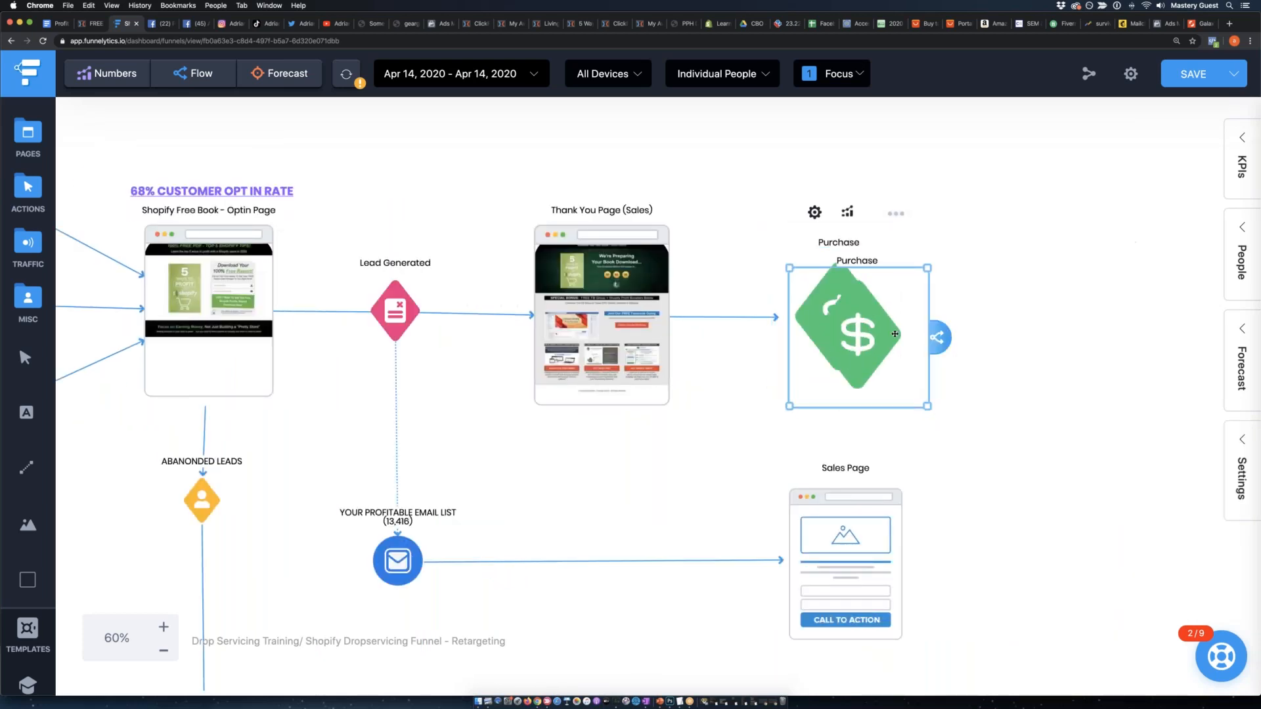
{"action": "left_click_drag", "start_coordinate": [1025, 565], "coordinate": [1027, 565]}
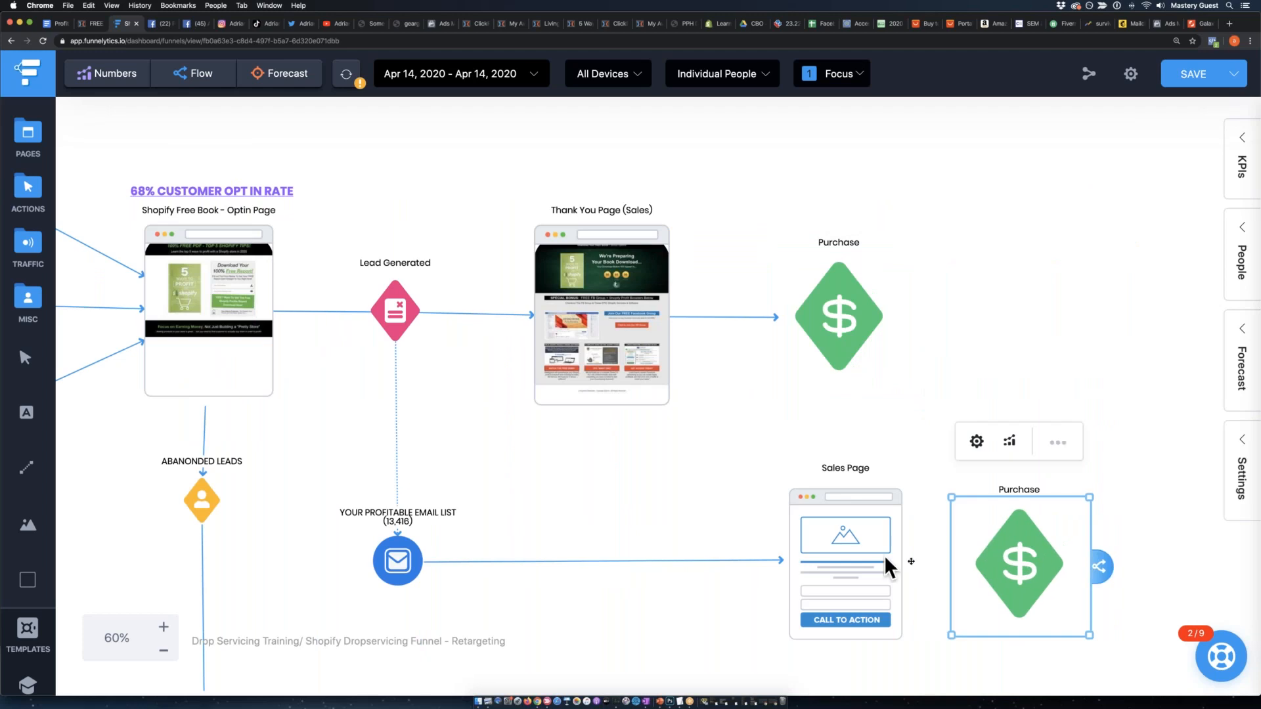
Connect the Sales Page to the duplicated Purchase action and move that action slightly farther from the page.
{"action": "left_click", "coordinate": [885, 560]}
{"action": "left_click_drag", "start_coordinate": [926, 562], "coordinate": [1007, 565]}
{"action": "left_click_drag", "start_coordinate": [1010, 566], "coordinate": [1039, 565]}
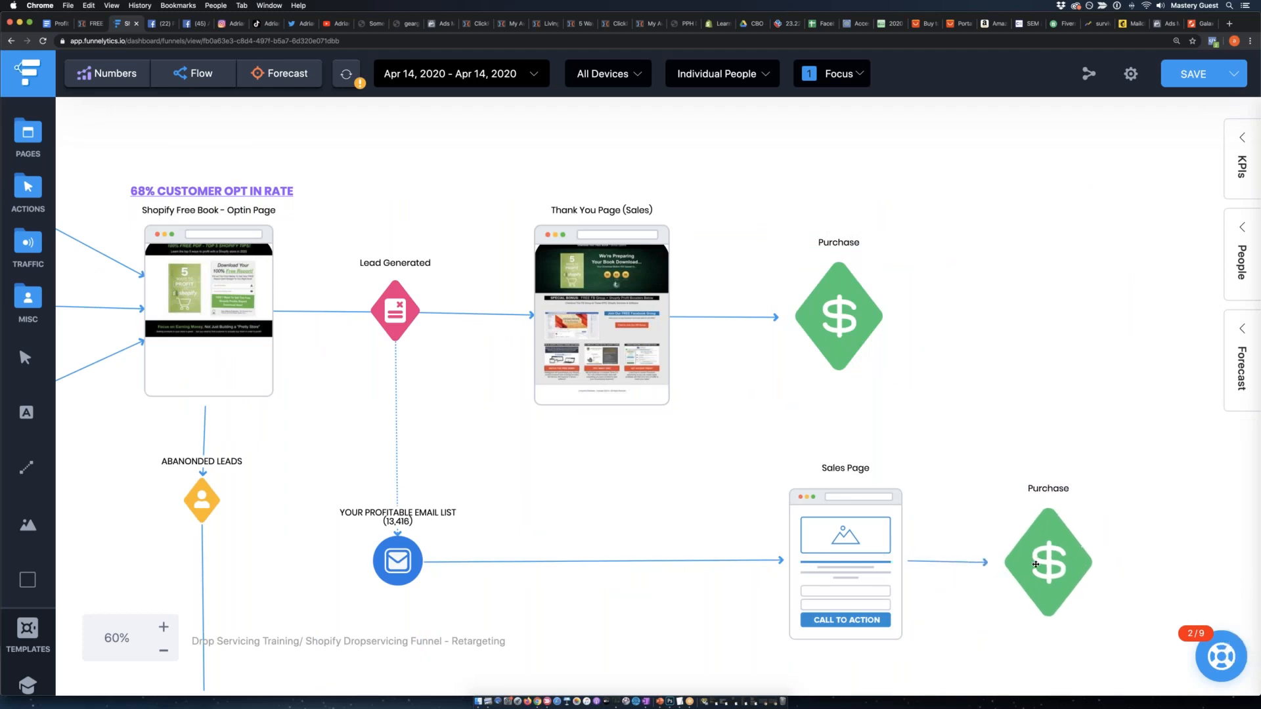
{"action": "left_click", "coordinate": [657, 612]}
Duplicate the 68% CUSTOMER OPT IN RATE heading and place the copy beside the ABANONDED LEADS element.
{"action": "scroll", "coordinate": [716, 552], "scroll_direction": "down", "scroll_amount": 3}
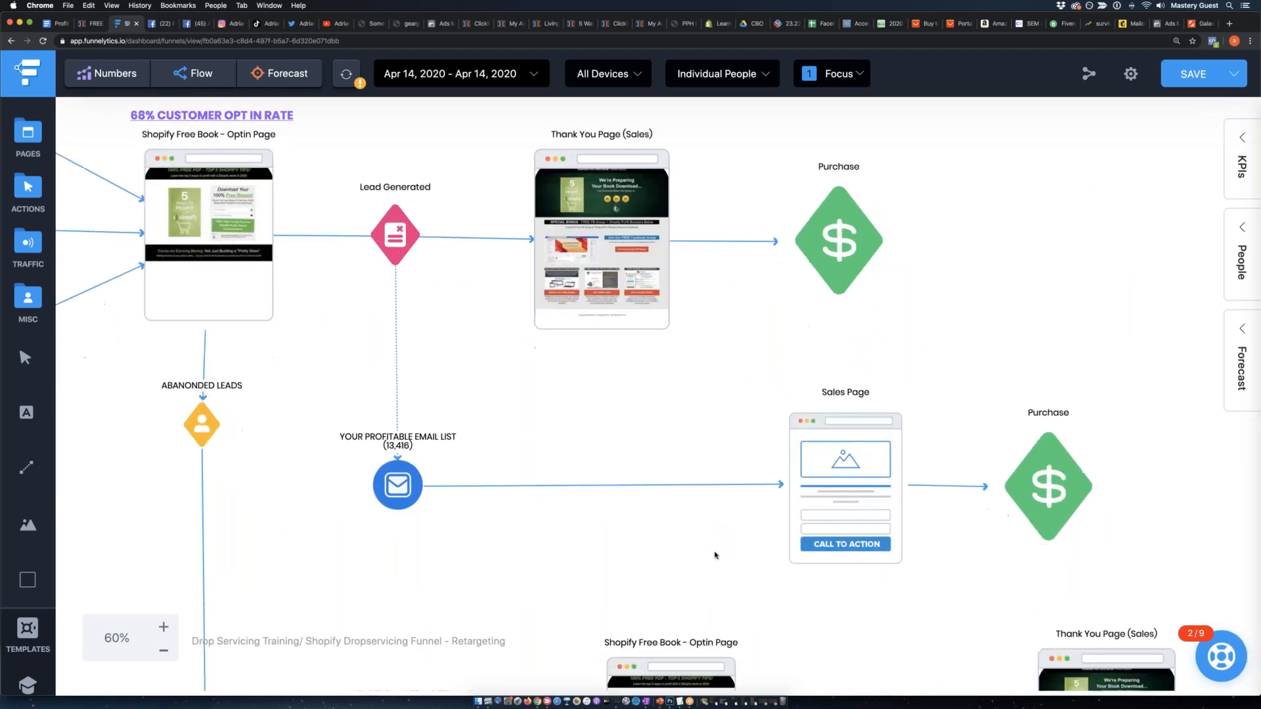
{"action": "scroll", "coordinate": [714, 551], "scroll_direction": "left", "scroll_amount": 5}
{"action": "left_click", "coordinate": [329, 294]}
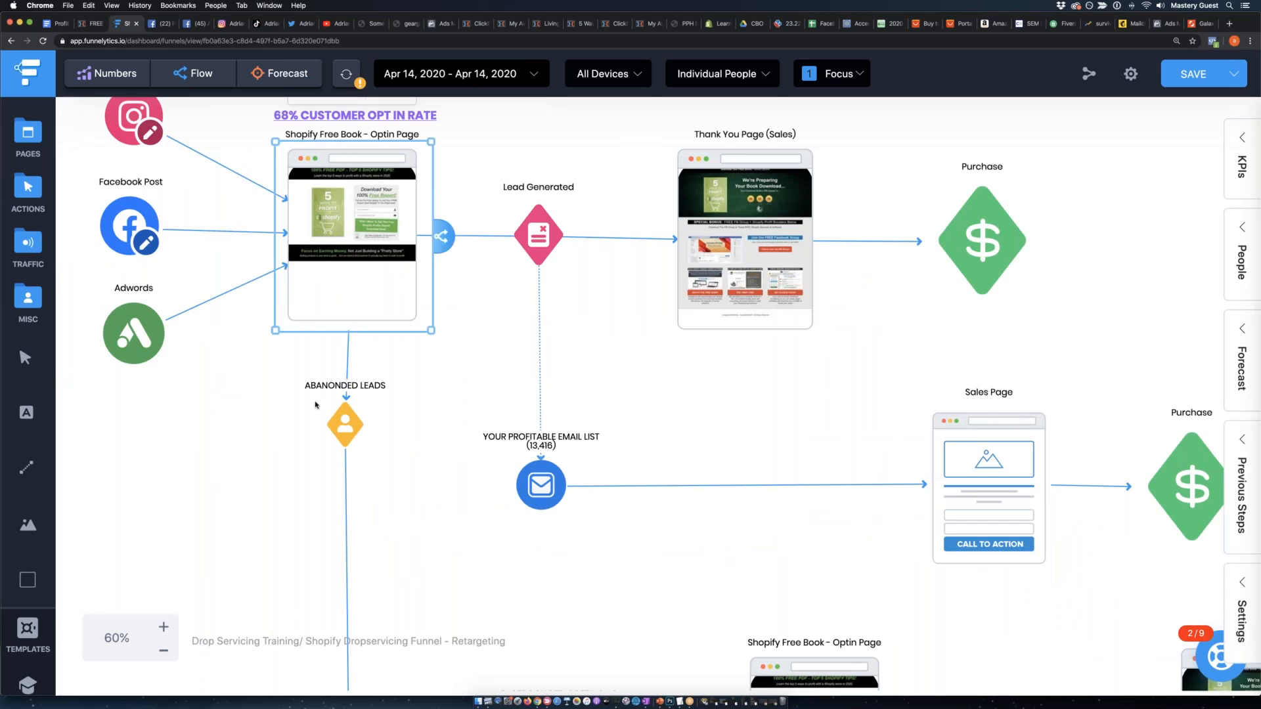
{"action": "double_click", "coordinate": [348, 122]}
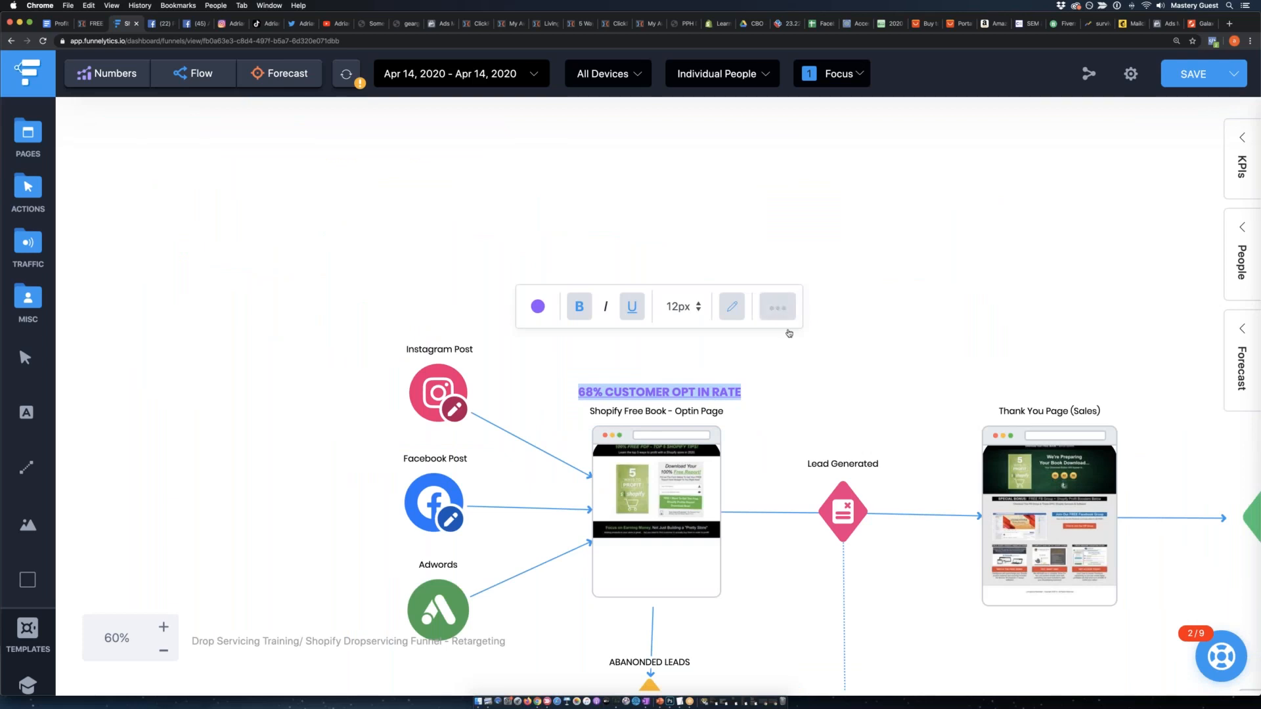
{"action": "left_click", "coordinate": [775, 305]}
{"action": "left_click", "coordinate": [848, 336]}
{"action": "left_click_drag", "start_coordinate": [678, 411], "coordinate": [307, 562]}
{"action": "scroll", "coordinate": [379, 523], "scroll_direction": "down", "scroll_amount": 5}
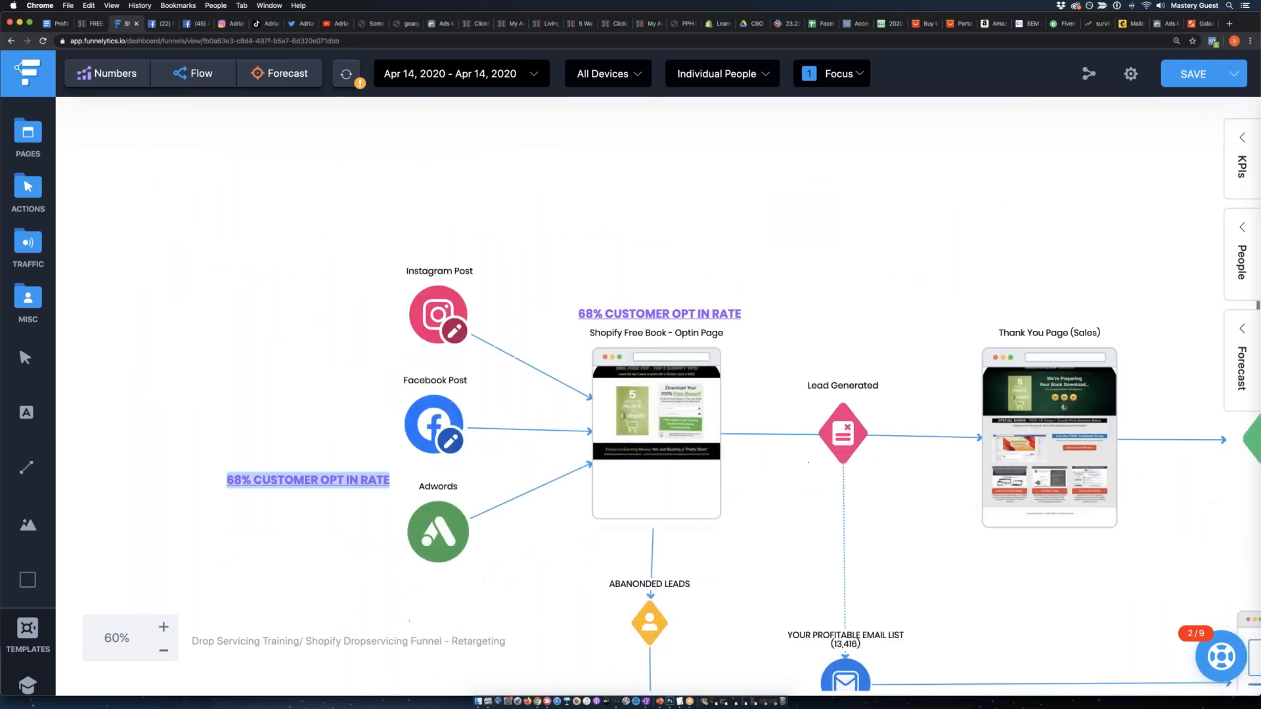
{"action": "left_click_drag", "start_coordinate": [304, 285], "coordinate": [346, 360]}
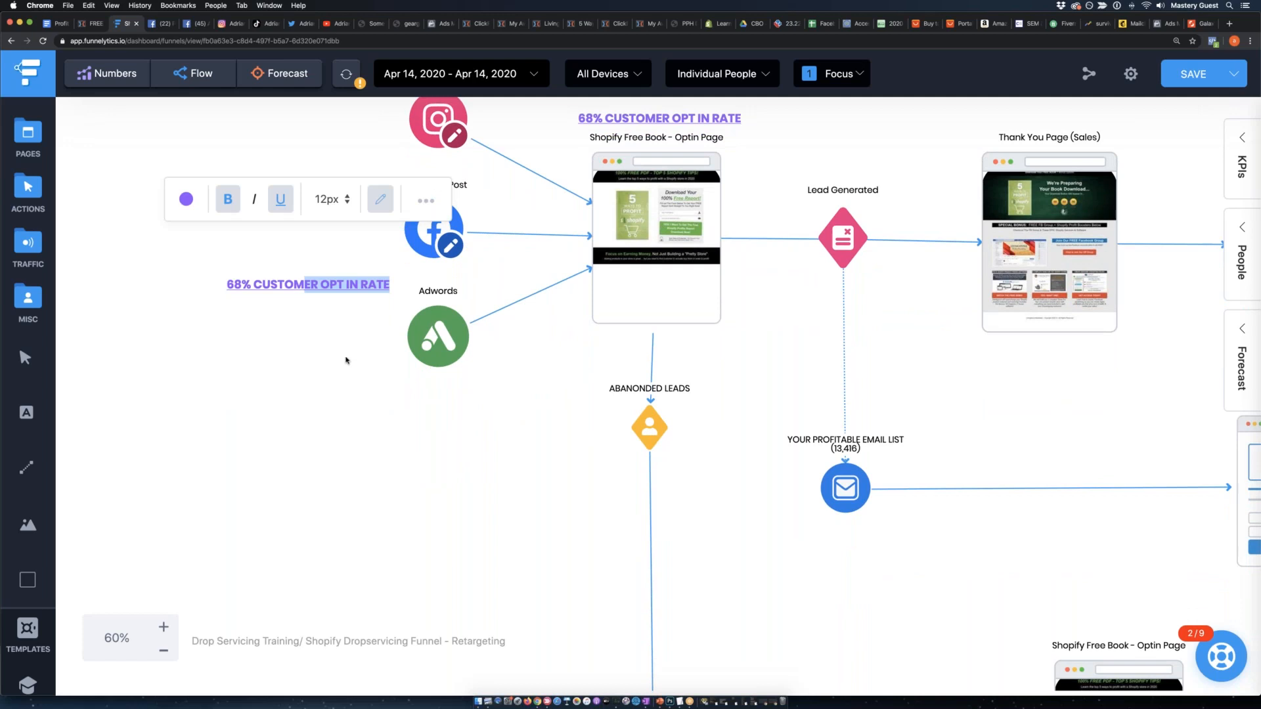
{"action": "left_click", "coordinate": [247, 347]}
{"action": "left_click_drag", "start_coordinate": [258, 284], "coordinate": [492, 427]}
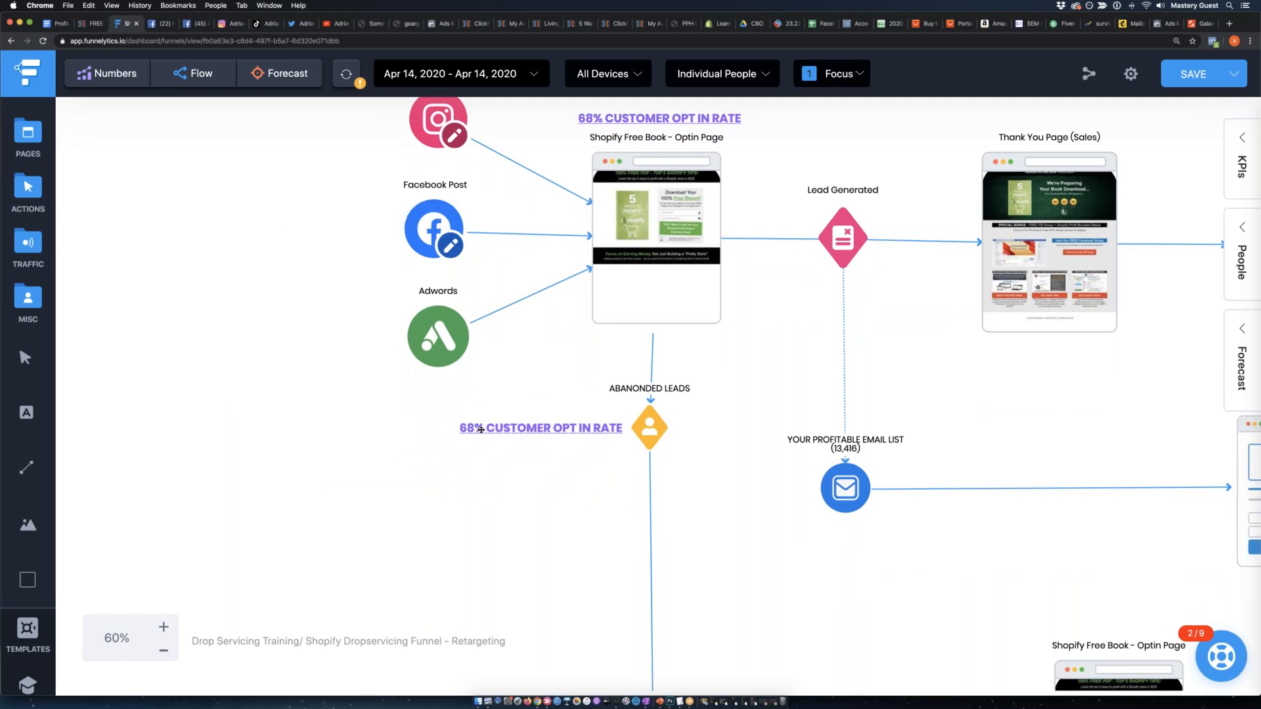
Change the copied heading's text to "32% OF ABANDONDERS".
{"action": "double_click", "coordinate": [496, 430]}
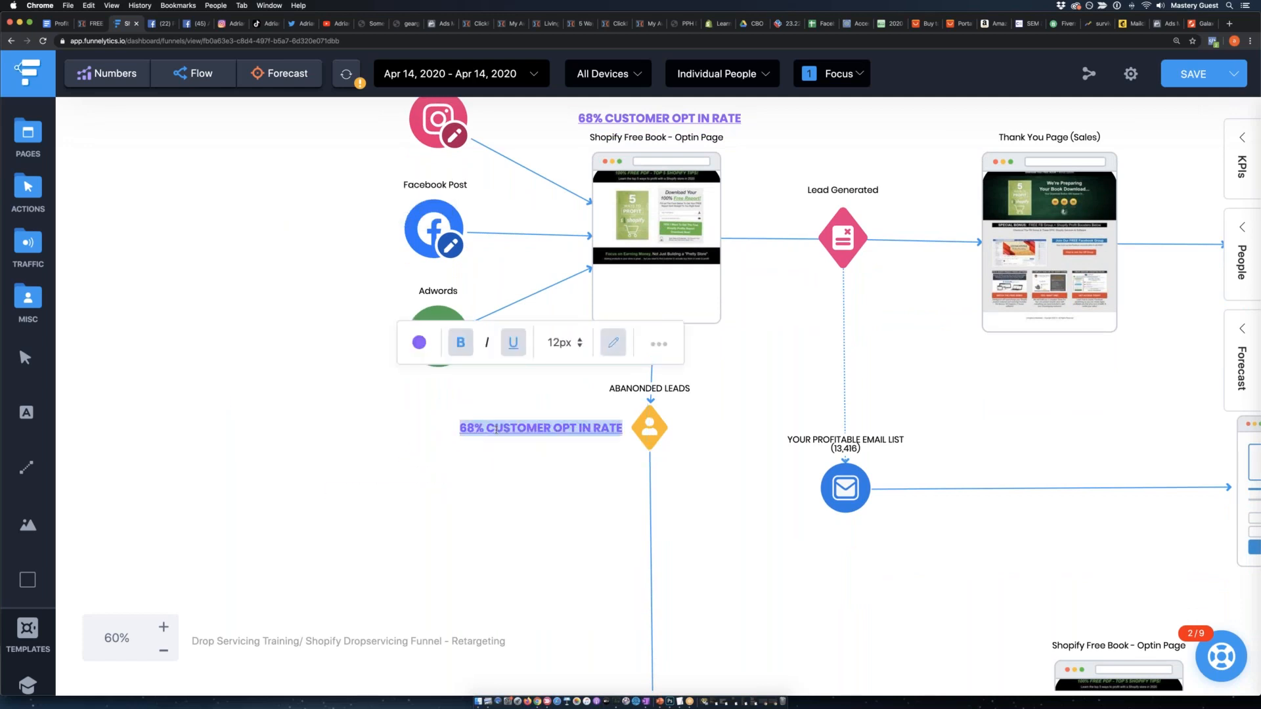
{"action": "type", "text": "32"}
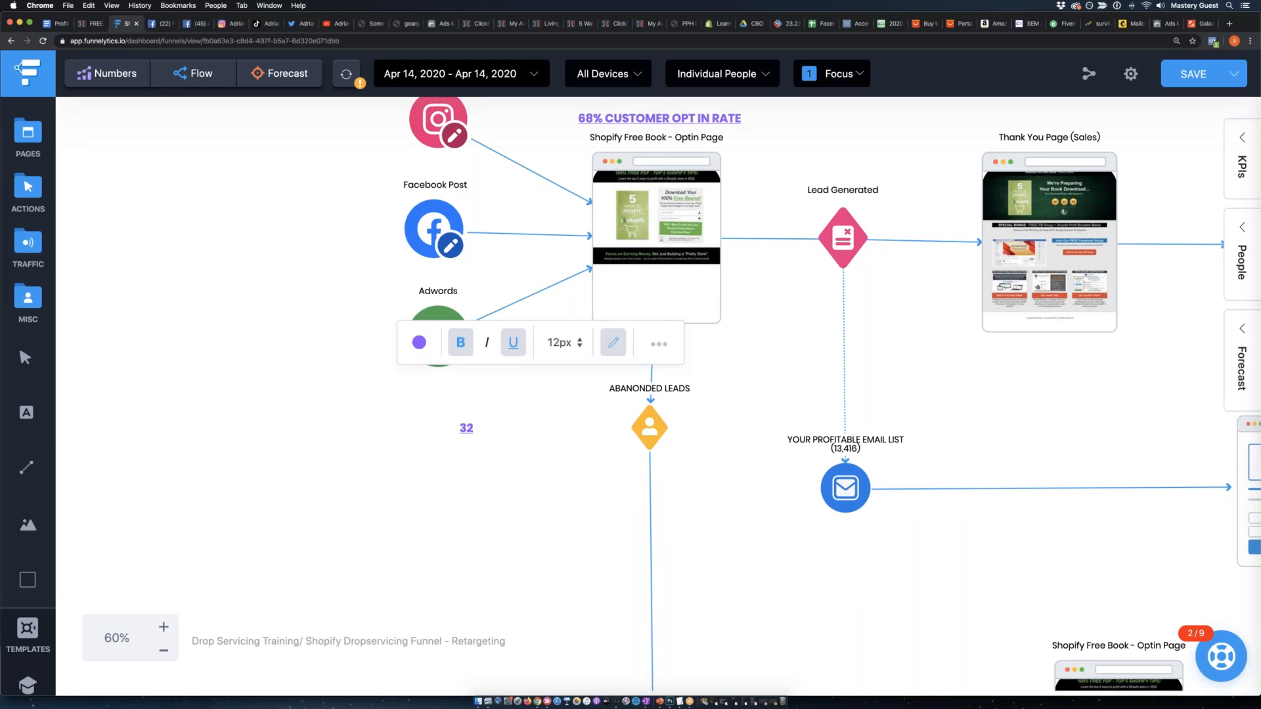
{"action": "type", "text": "% OF ABANDONDERS"}
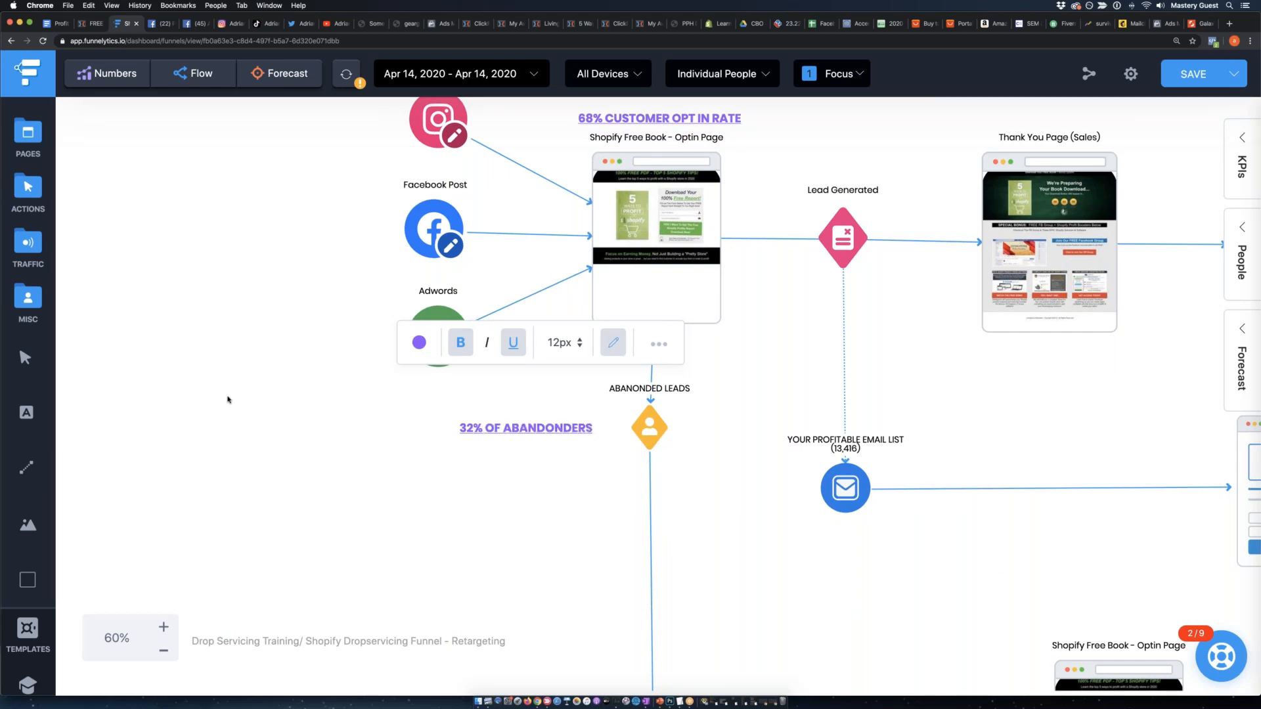
Color the 32% OF ABANDONDERS heading red and move it closer to the ABANONDED LEADS icon.
{"action": "left_click", "coordinate": [419, 342]}
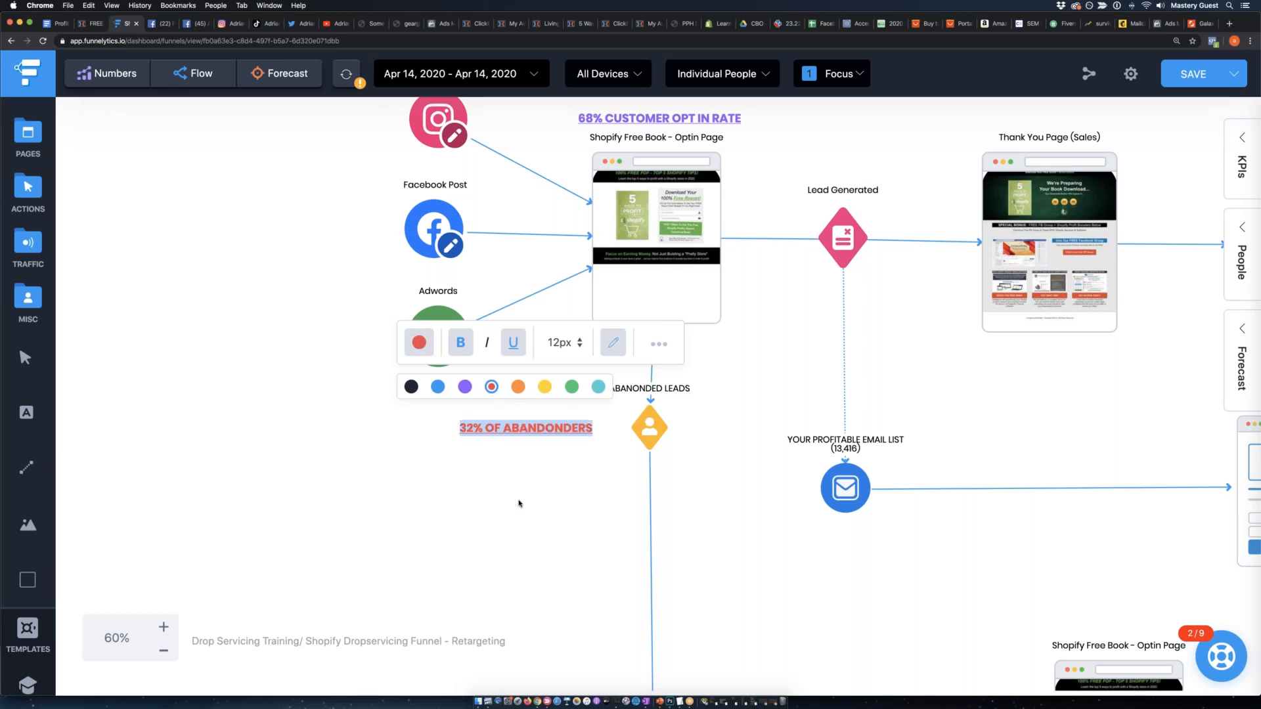
{"action": "left_click", "coordinate": [490, 386]}
{"action": "left_click", "coordinate": [512, 498]}
{"action": "mouse_move", "coordinate": [540, 431]}
{"action": "left_mouse_down"}
{"action": "mouse_move", "coordinate": [613, 467]}
{"action": "mouse_move", "coordinate": [590, 441]}
{"action": "mouse_move", "coordinate": [654, 394]}
{"action": "mouse_move", "coordinate": [552, 426]}
{"action": "mouse_move", "coordinate": [564, 431]}
{"action": "left_mouse_up"}
Examine the retargeting branch from the 32% OF ABANDONDERS heading through the Facebook pixel and ad to the duplicated opt-in page.
{"action": "scroll", "coordinate": [648, 506], "scroll_direction": "down", "scroll_amount": 5}
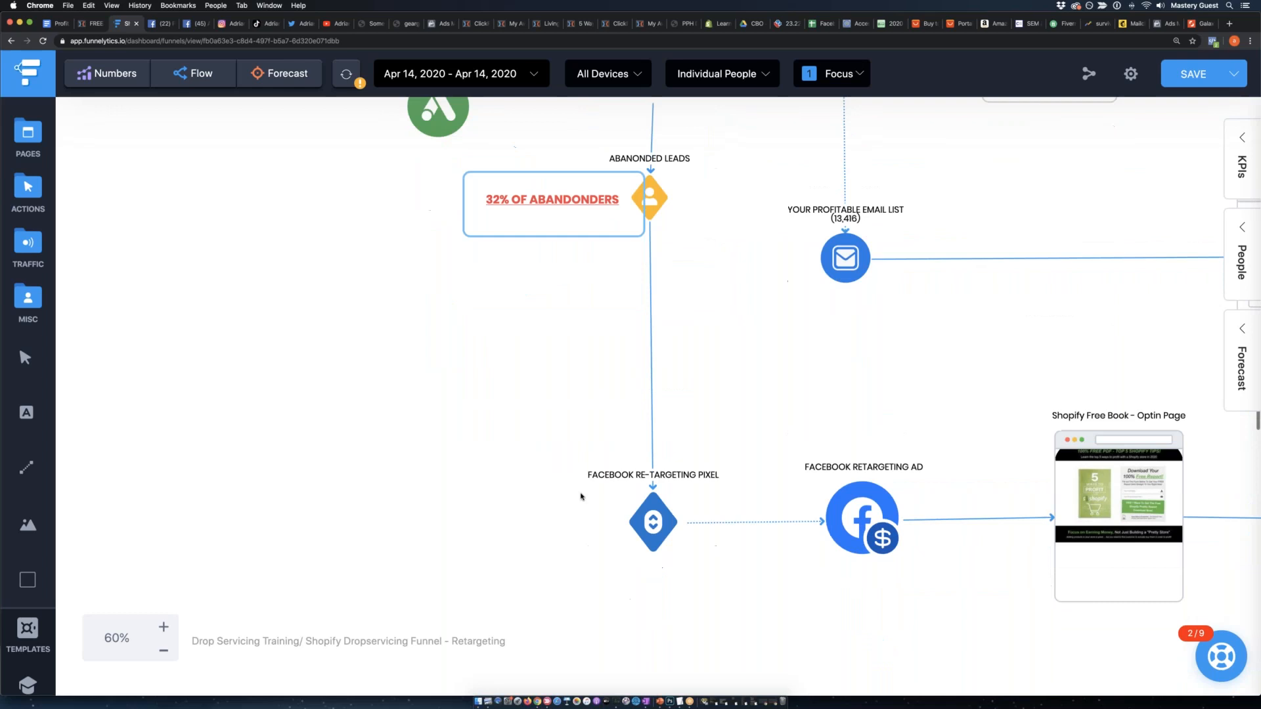
{"action": "left_click", "coordinate": [648, 506]}
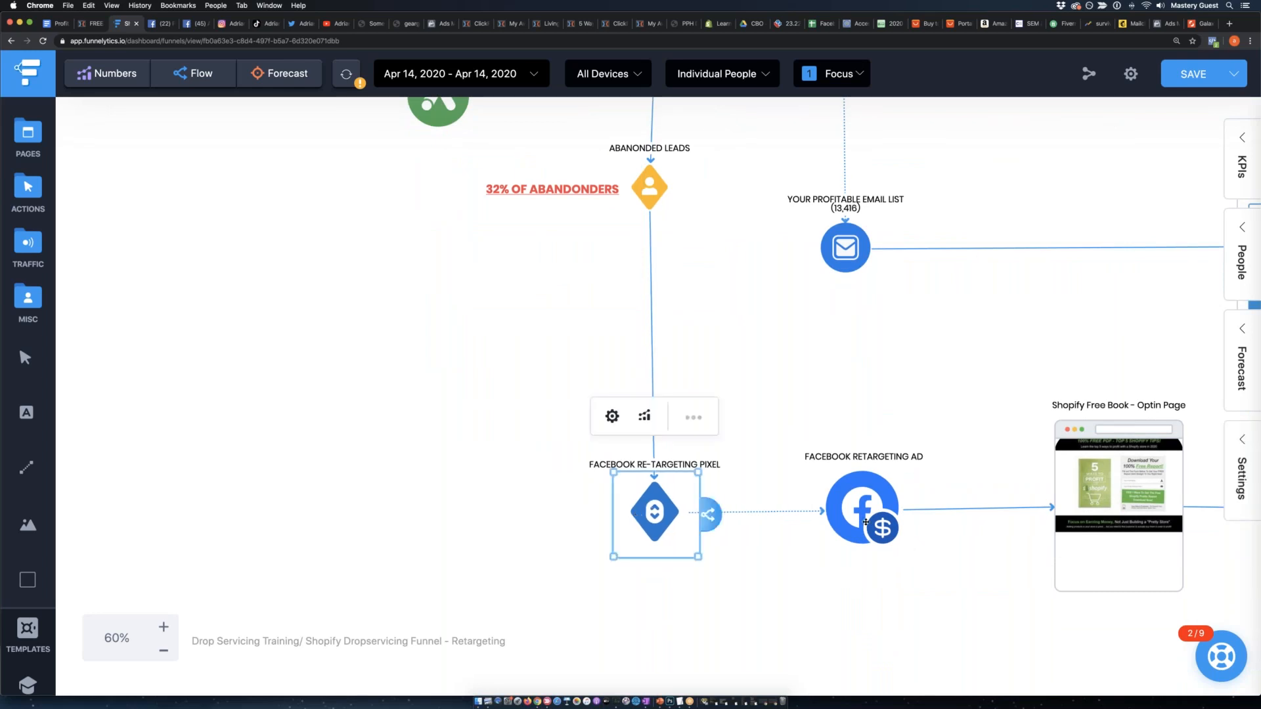
{"action": "left_click", "coordinate": [429, 454]}
{"action": "left_click", "coordinate": [505, 184]}
{"action": "left_click", "coordinate": [622, 436]}
{"action": "left_click", "coordinate": [665, 506]}
{"action": "left_click", "coordinate": [865, 502]}
{"action": "scroll", "coordinate": [854, 453], "scroll_direction": "right", "scroll_amount": 4}
{"action": "scroll", "coordinate": [731, 428], "scroll_direction": "down", "scroll_amount": 3}
{"action": "scroll", "coordinate": [731, 429], "scroll_direction": "right", "scroll_amount": 3}
Nudge the duplicated Shopify Free Book opt-in page slightly closer to the FACEBOOK RETARGETING AD.
{"action": "left_click", "coordinate": [691, 377]}
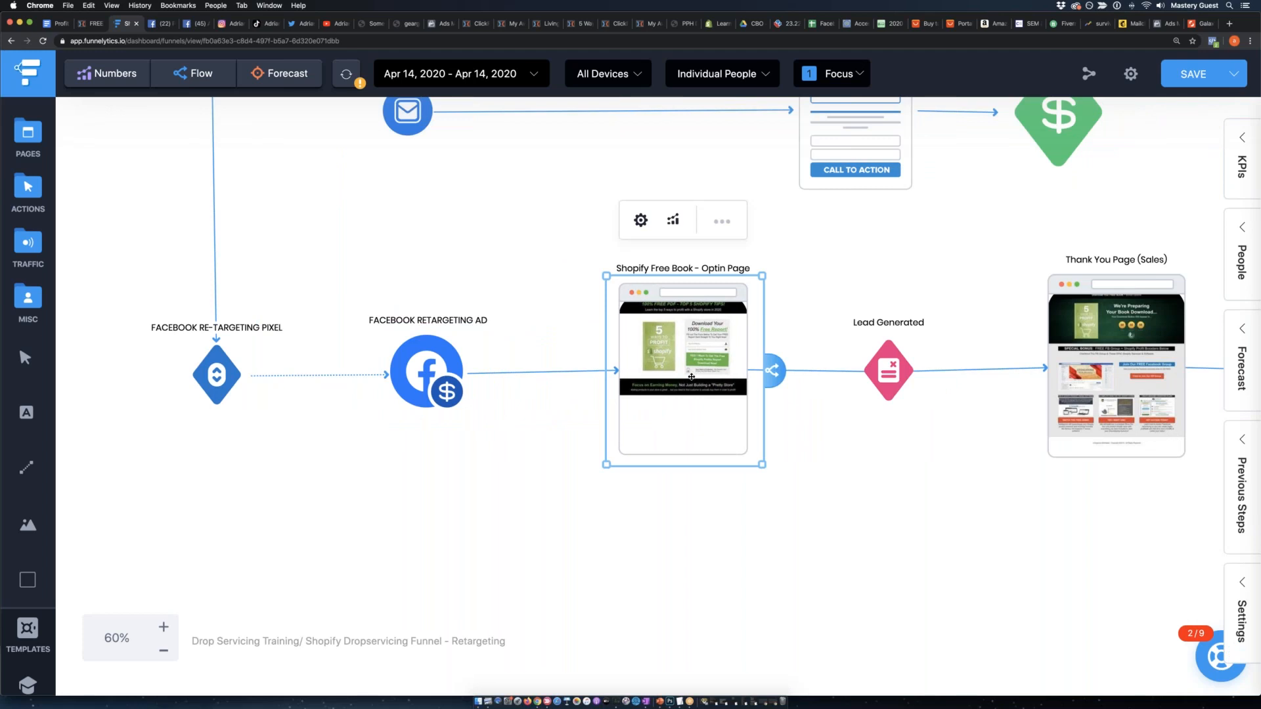
{"action": "left_click_drag", "start_coordinate": [691, 377], "coordinate": [679, 378]}
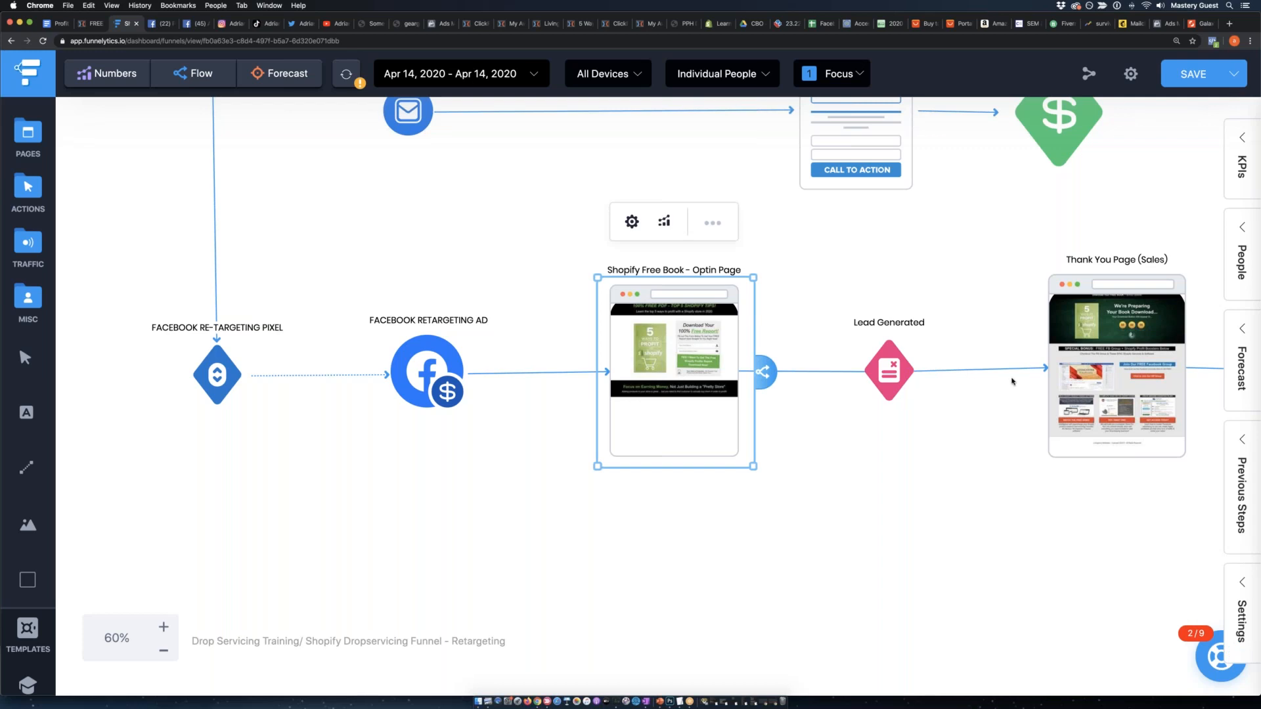
{"action": "scroll", "coordinate": [952, 375], "scroll_direction": "right", "scroll_amount": 6}
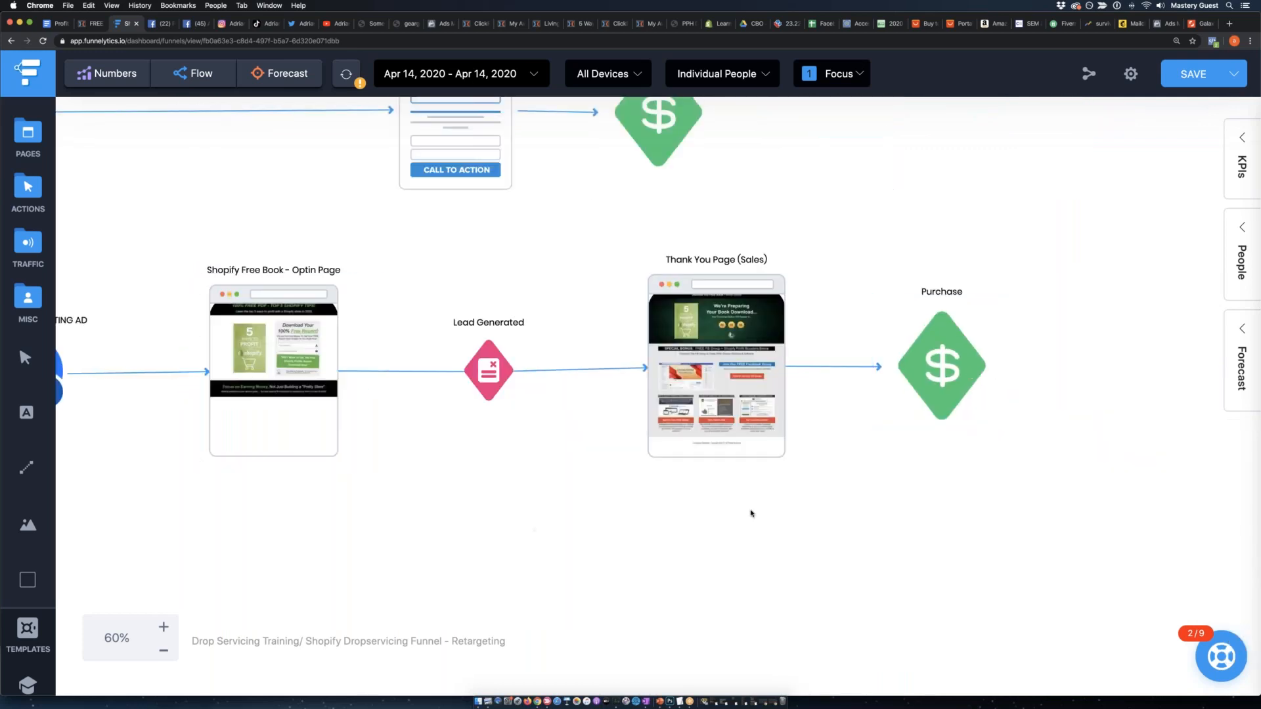
Connect the retargeting row's Lead Generated action to YOUR PROFITABLE EMAIL LIST and bend the line away from the opt-in page.
{"action": "scroll", "coordinate": [749, 512], "scroll_direction": "left", "scroll_amount": 4}
{"action": "scroll", "coordinate": [748, 512], "scroll_direction": "up", "scroll_amount": 3}
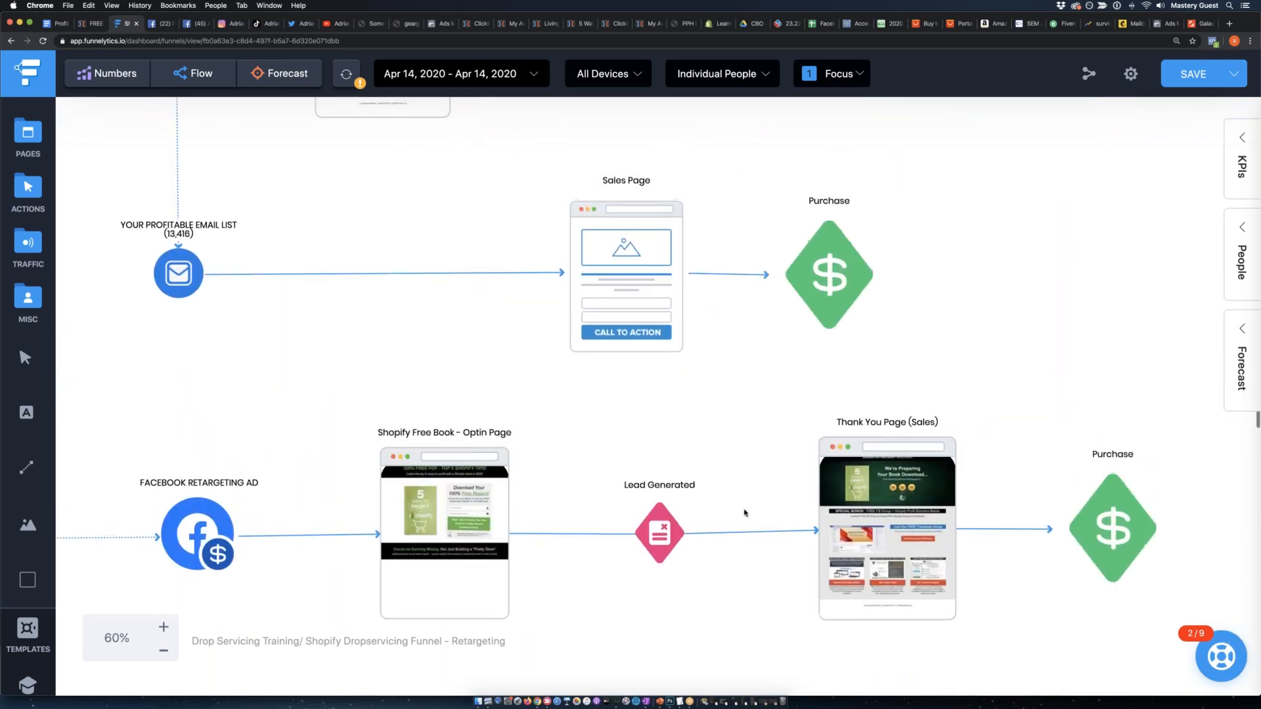
{"action": "scroll", "coordinate": [749, 513], "scroll_direction": "left", "scroll_amount": 3}
{"action": "left_click", "coordinate": [842, 535]}
{"action": "left_click_drag", "start_coordinate": [842, 535], "coordinate": [346, 290]}
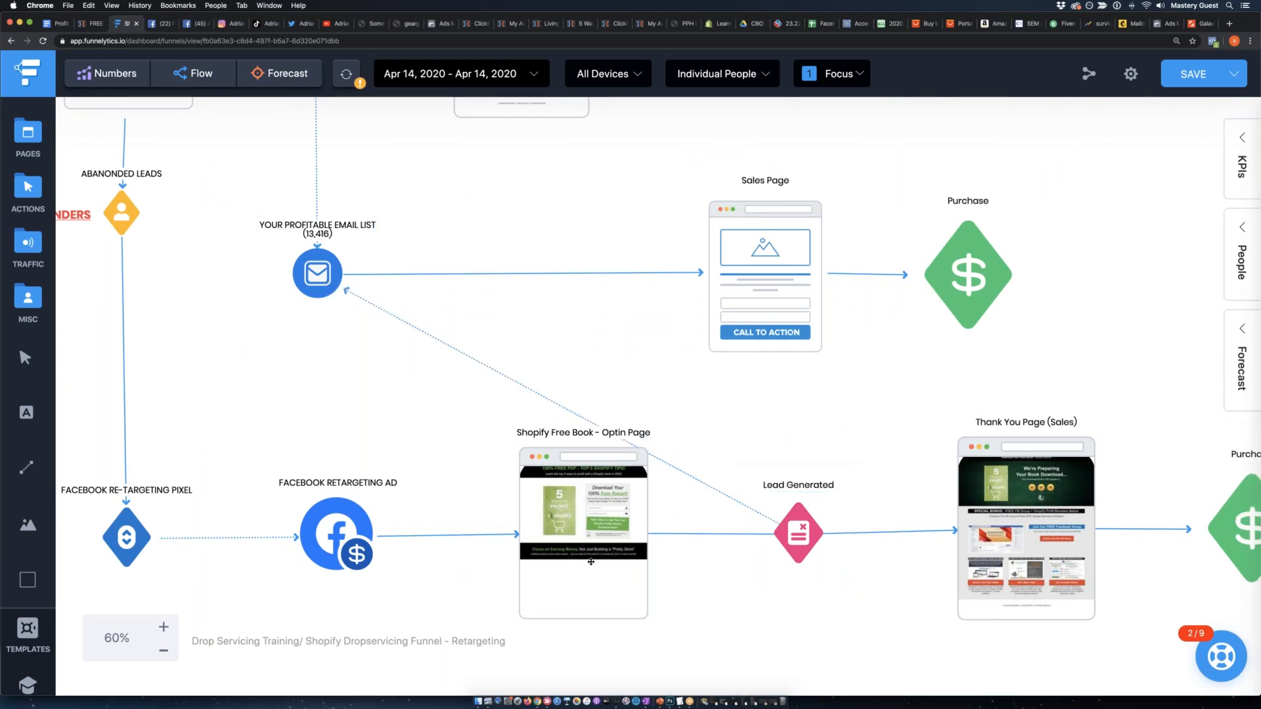
{"action": "left_click_drag", "start_coordinate": [559, 406], "coordinate": [662, 377]}
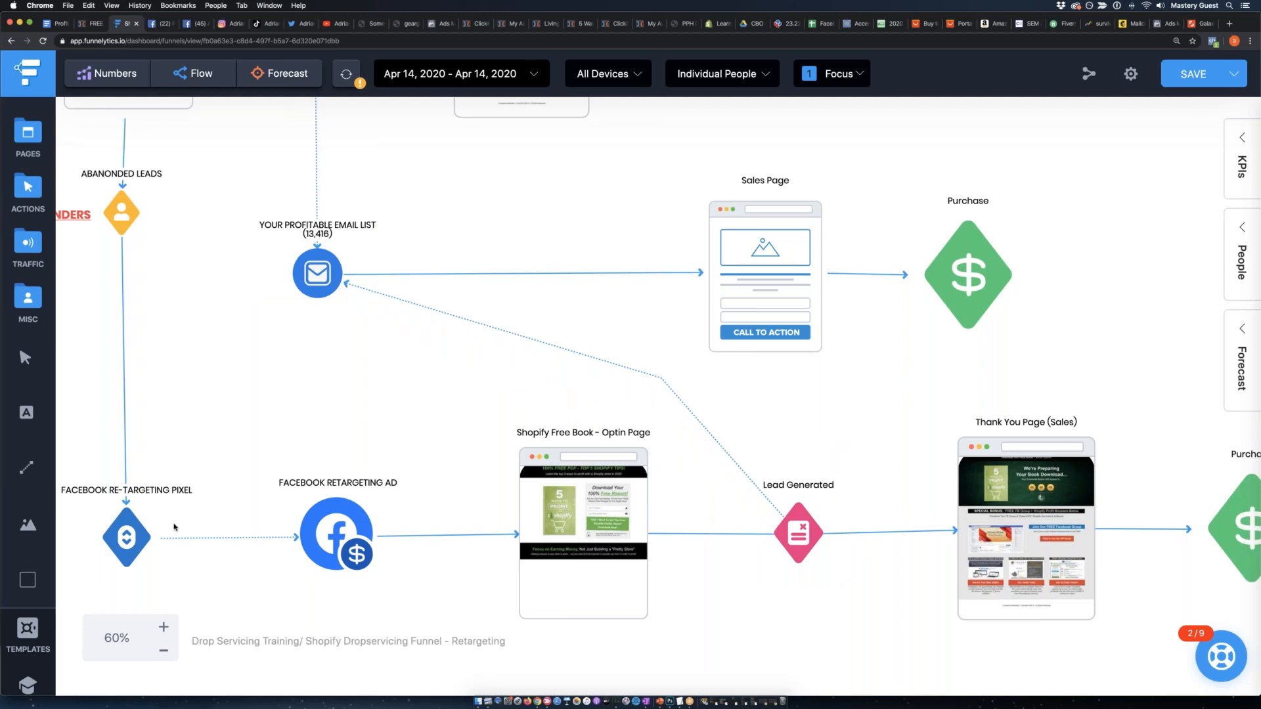
Zoom out to 30% and examine the whole funnel, including the three Purchase actions and how leads reach the email list.
{"action": "left_click", "coordinate": [163, 650]}
{"action": "left_click", "coordinate": [161, 652]}
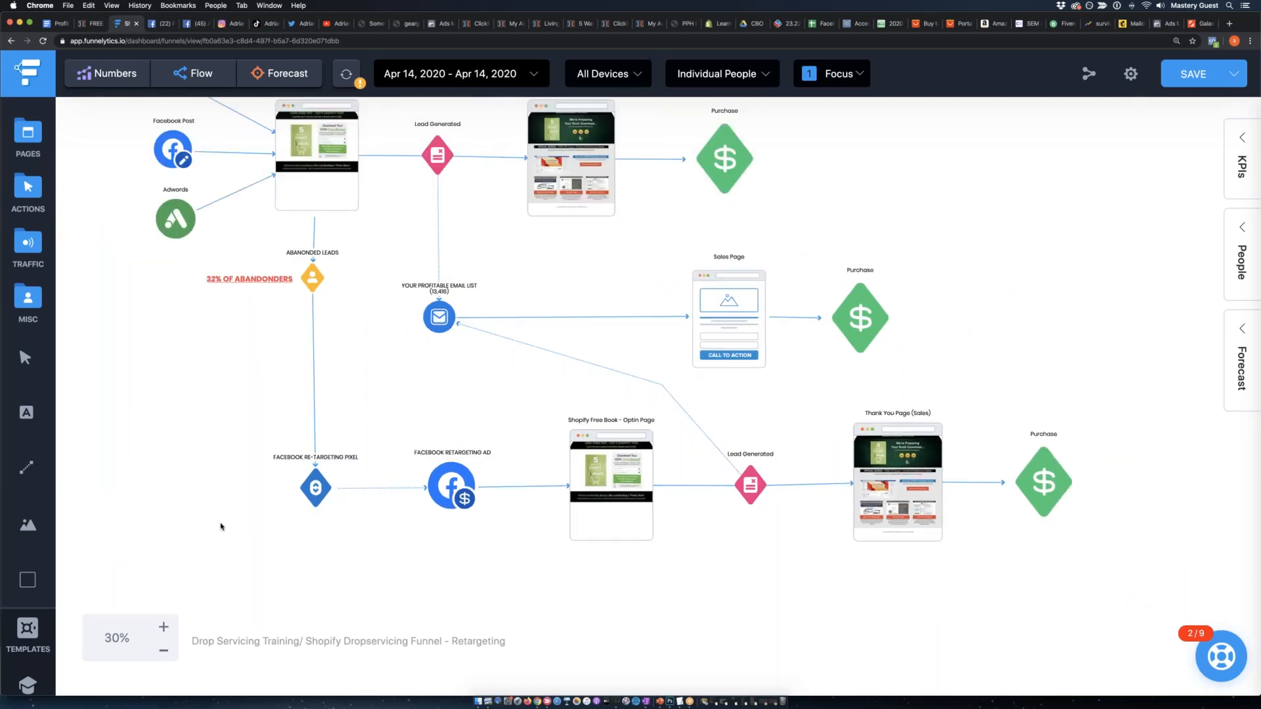
{"action": "scroll", "coordinate": [220, 523], "scroll_direction": "up", "scroll_amount": 3}
{"action": "scroll", "coordinate": [228, 523], "scroll_direction": "left", "scroll_amount": 3}
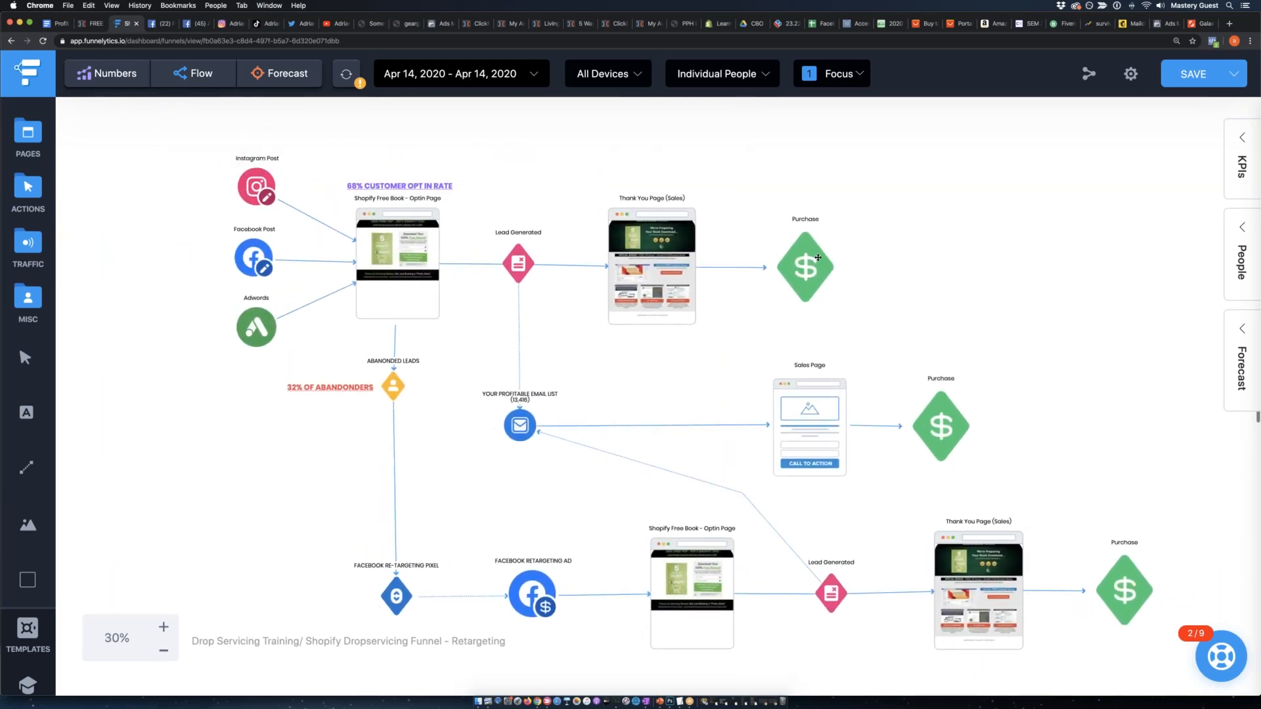
{"action": "left_click", "coordinate": [810, 264]}
{"action": "left_click", "coordinate": [949, 426]}
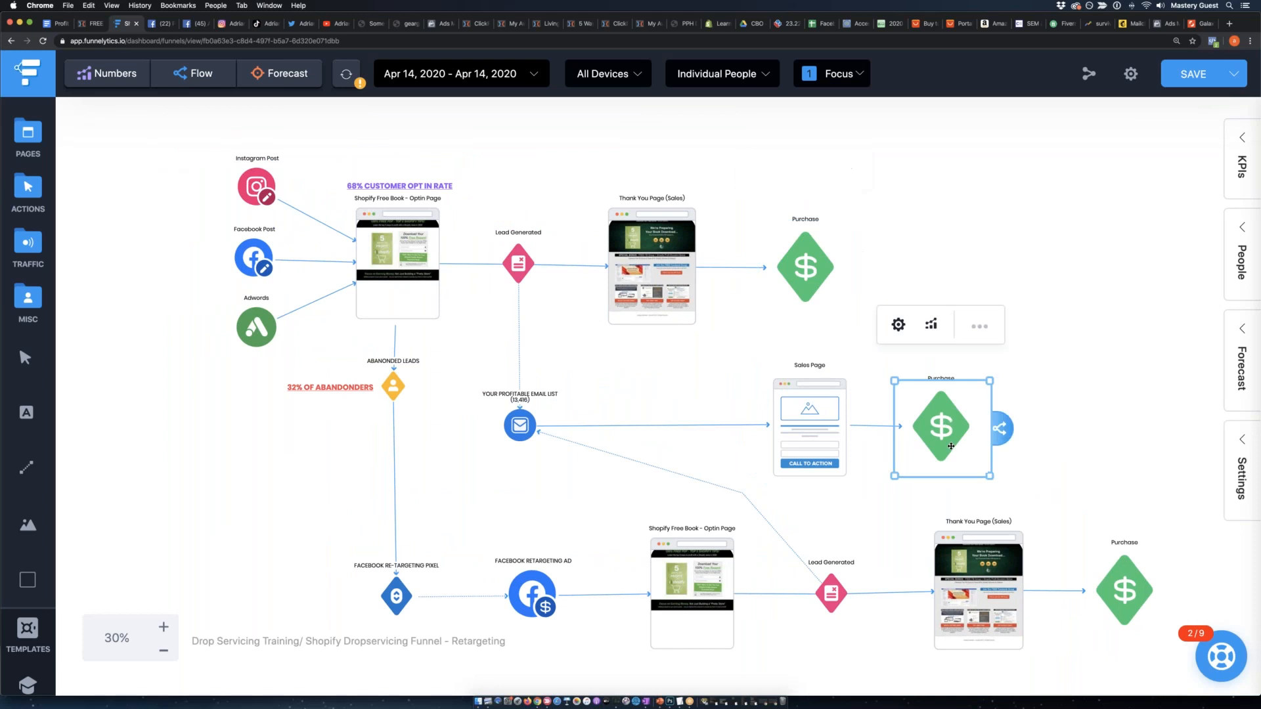
{"action": "left_click", "coordinate": [1113, 597]}
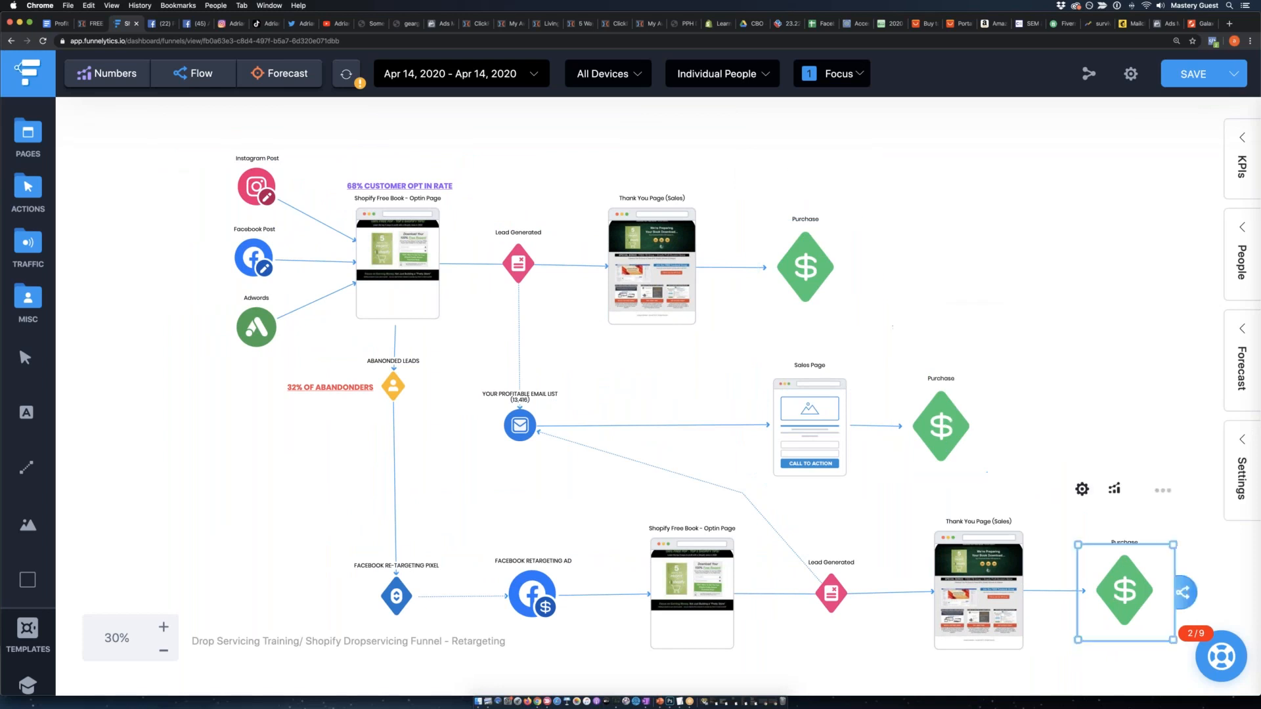
{"action": "left_click", "coordinate": [831, 593]}
{"action": "left_click", "coordinate": [526, 420]}
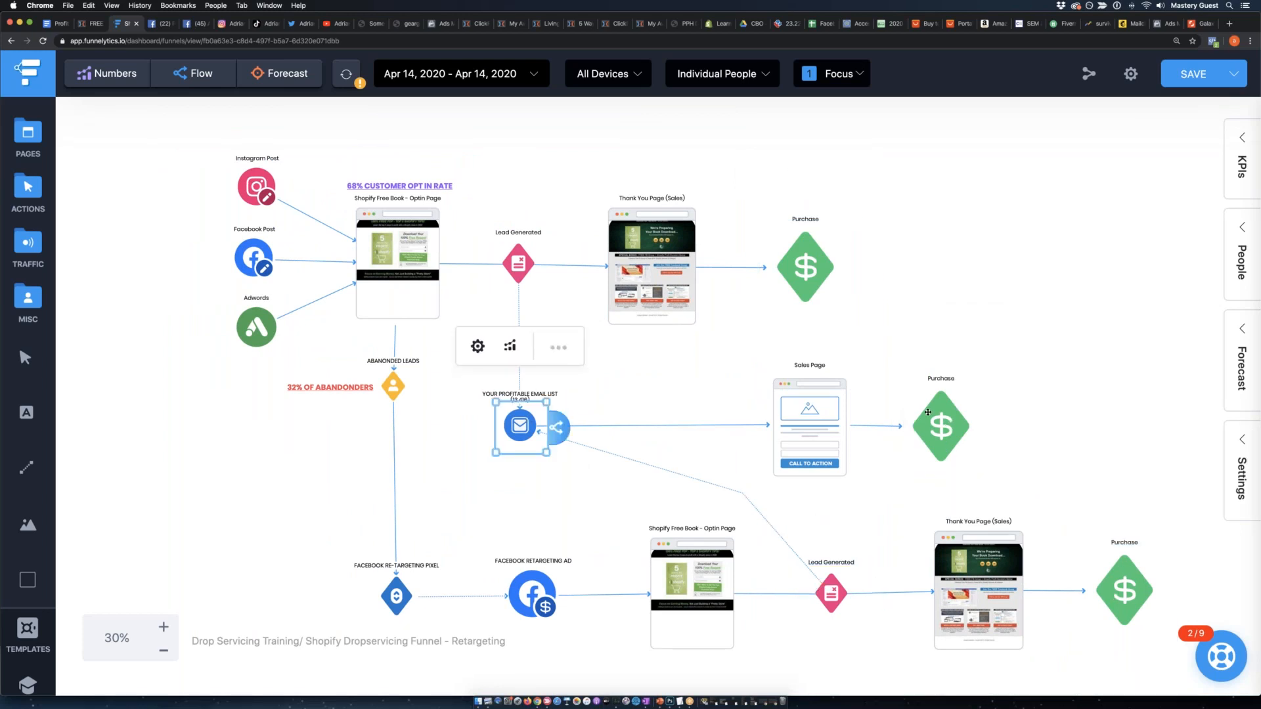
{"action": "left_click", "coordinate": [927, 413]}
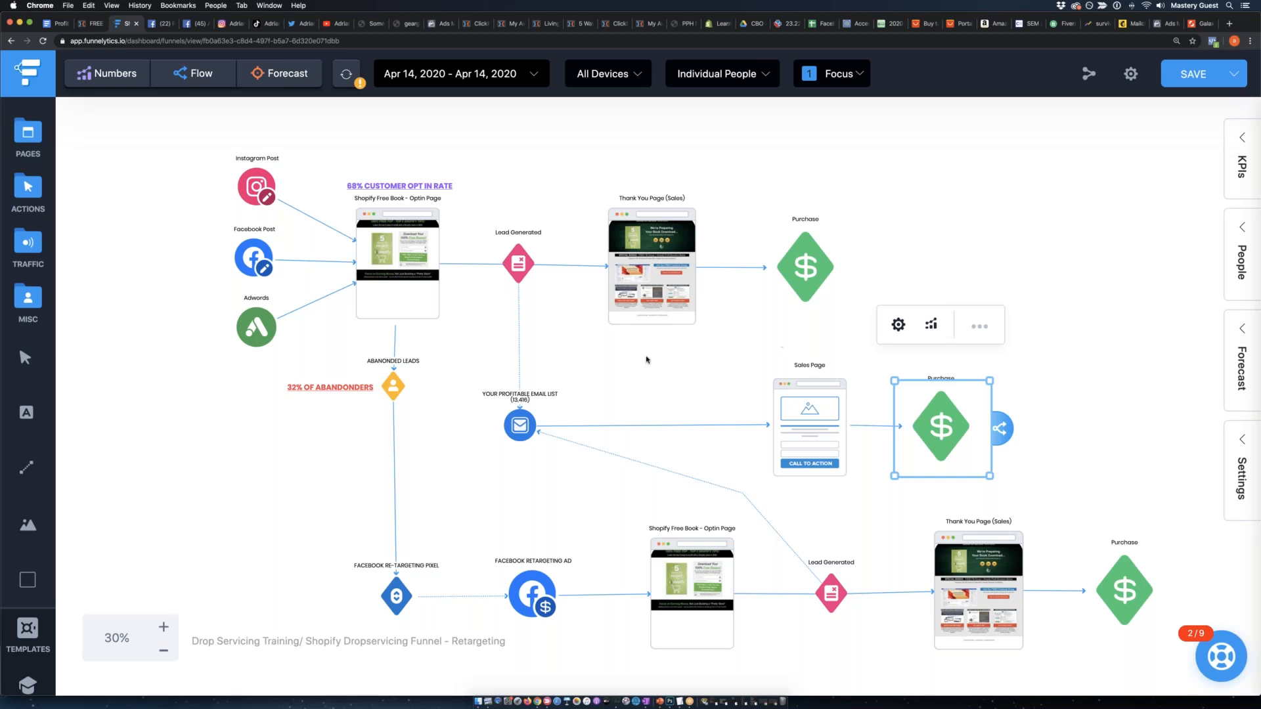
Examine the Instagram Post, Facebook Post and Adwords traffic sources feeding the first opt-in page.
{"action": "left_click", "coordinate": [245, 179]}
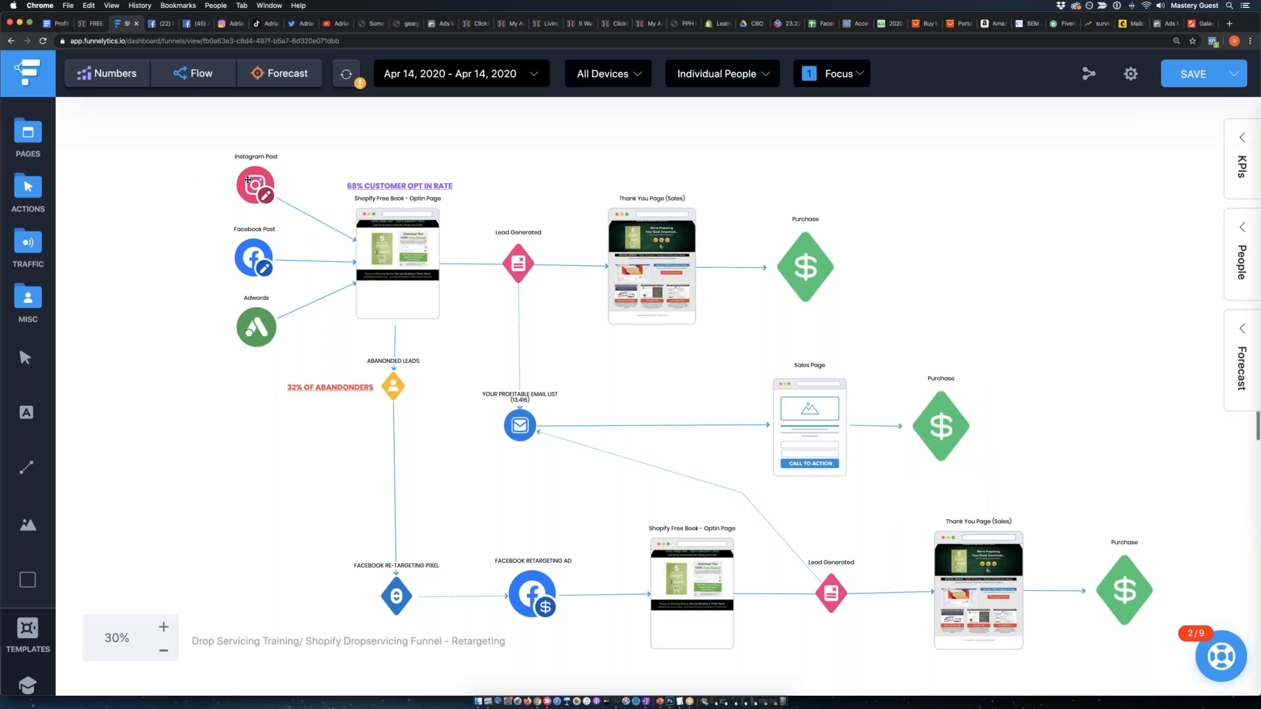
{"action": "left_click", "coordinate": [248, 332]}
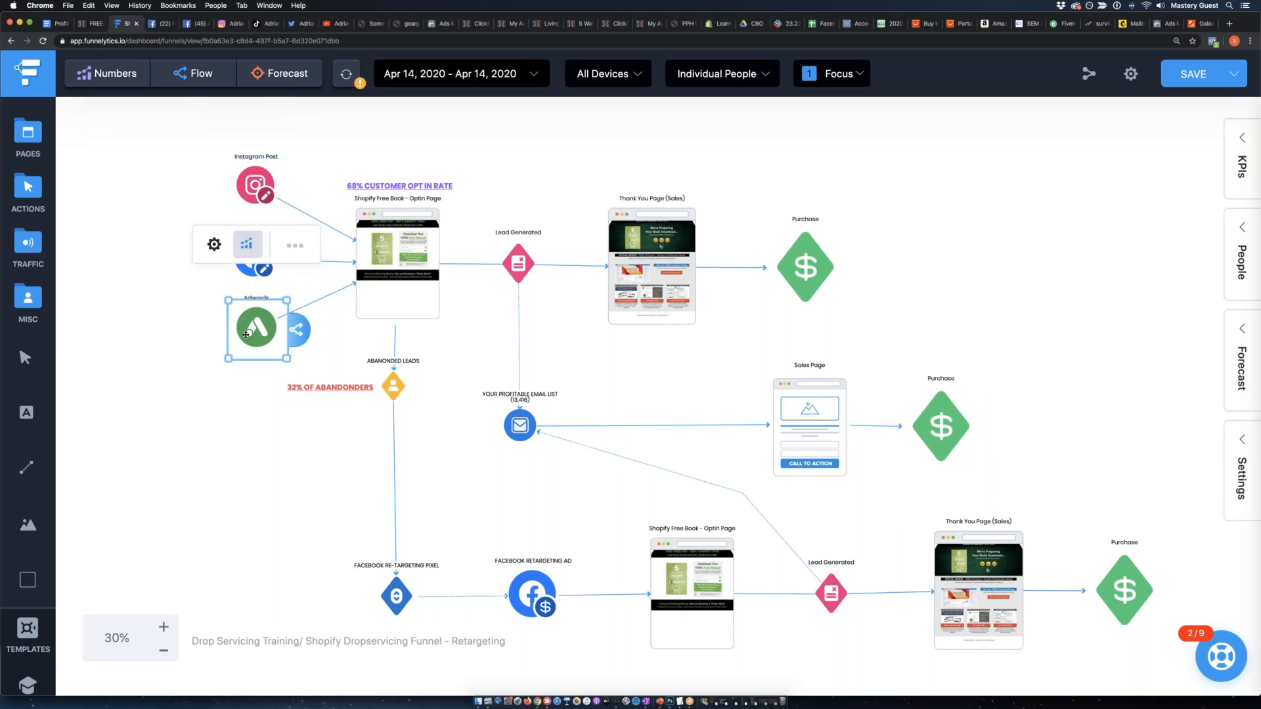
{"action": "left_click", "coordinate": [222, 266]}
{"action": "left_click", "coordinate": [229, 265]}
{"action": "left_click", "coordinate": [215, 269]}
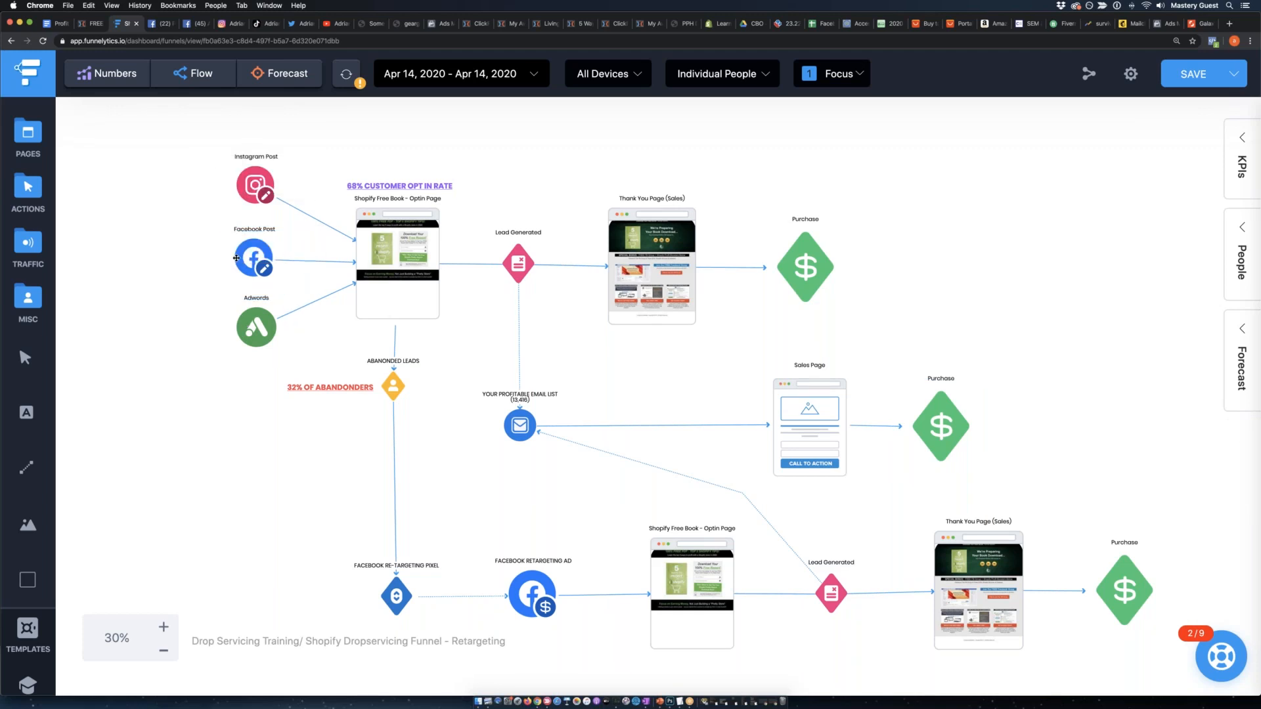
{"action": "left_click", "coordinate": [240, 329]}
{"action": "left_click", "coordinate": [399, 279]}
Nudge the ABANONDED LEADS, FACEBOOK RE-TARGETING PIXEL and FACEBOOK RETARGETING AD elements slightly to adjust the retargeting branch's layout.
{"action": "left_click_drag", "start_coordinate": [397, 384], "coordinate": [406, 395]}
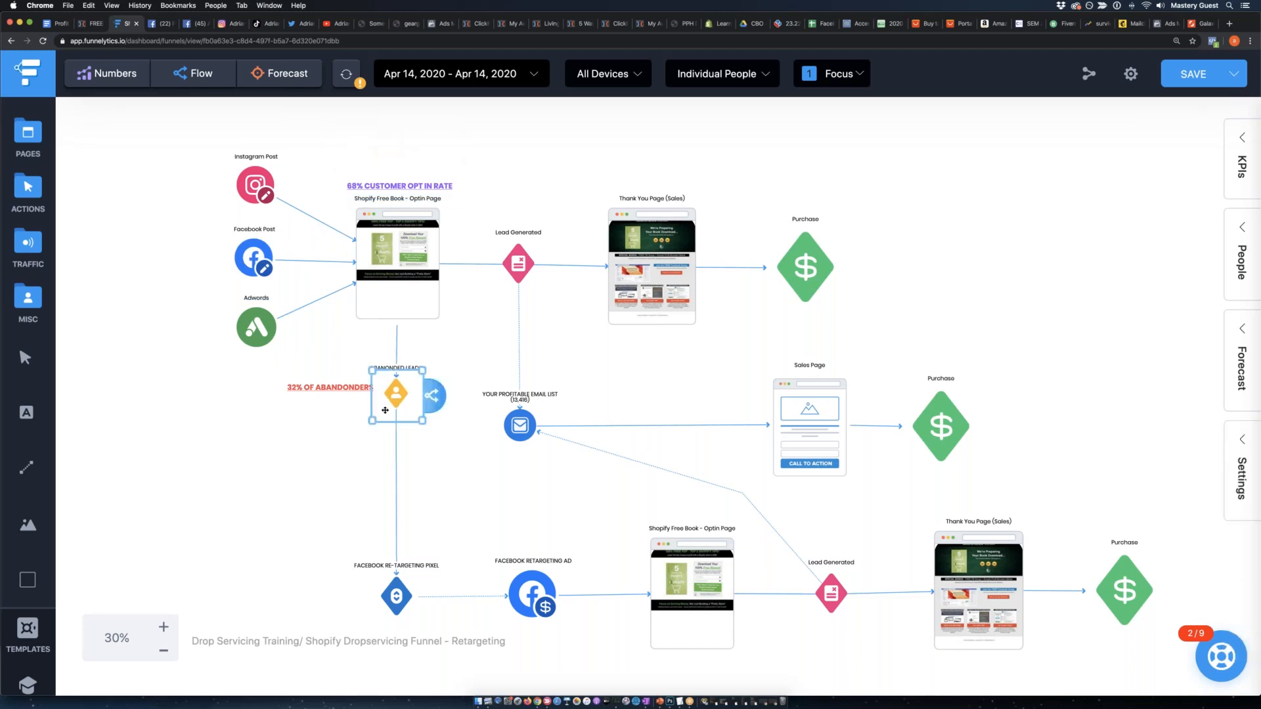
{"action": "left_click_drag", "start_coordinate": [392, 596], "coordinate": [383, 592]}
{"action": "left_click", "coordinate": [302, 596]}
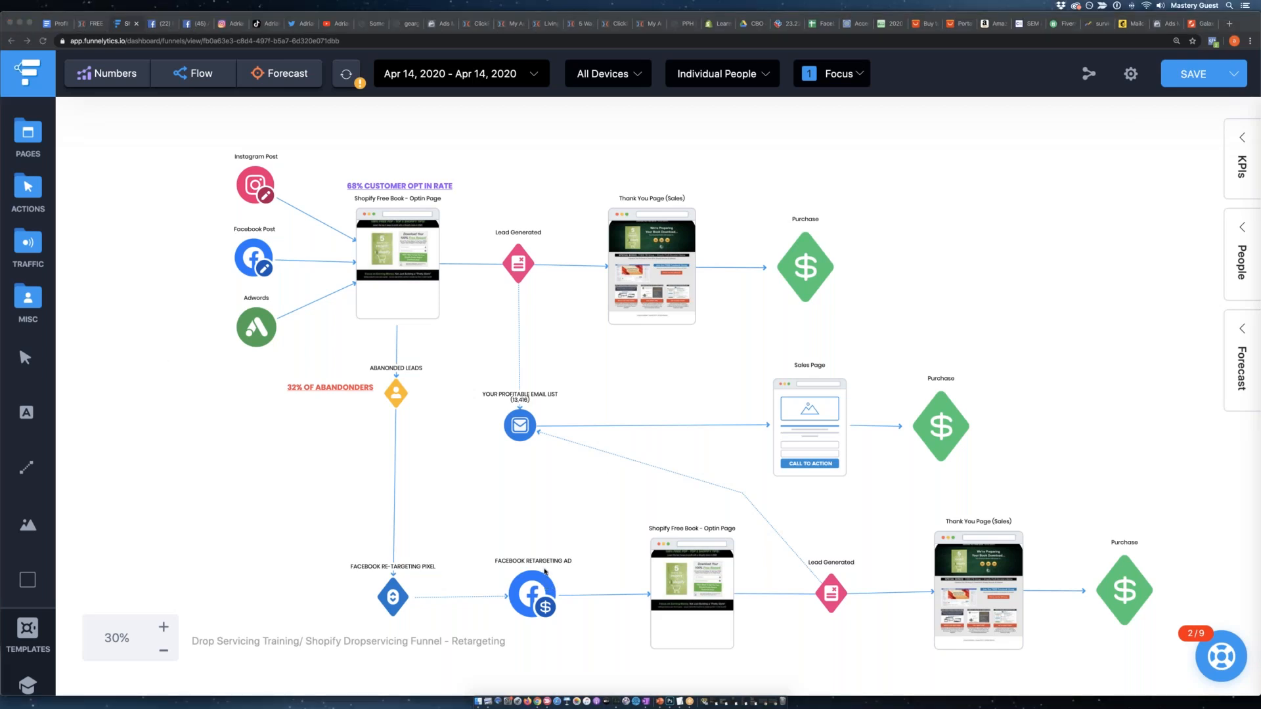
{"action": "left_click", "coordinate": [527, 584]}
{"action": "left_click_drag", "start_coordinate": [527, 584], "coordinate": [524, 585]}
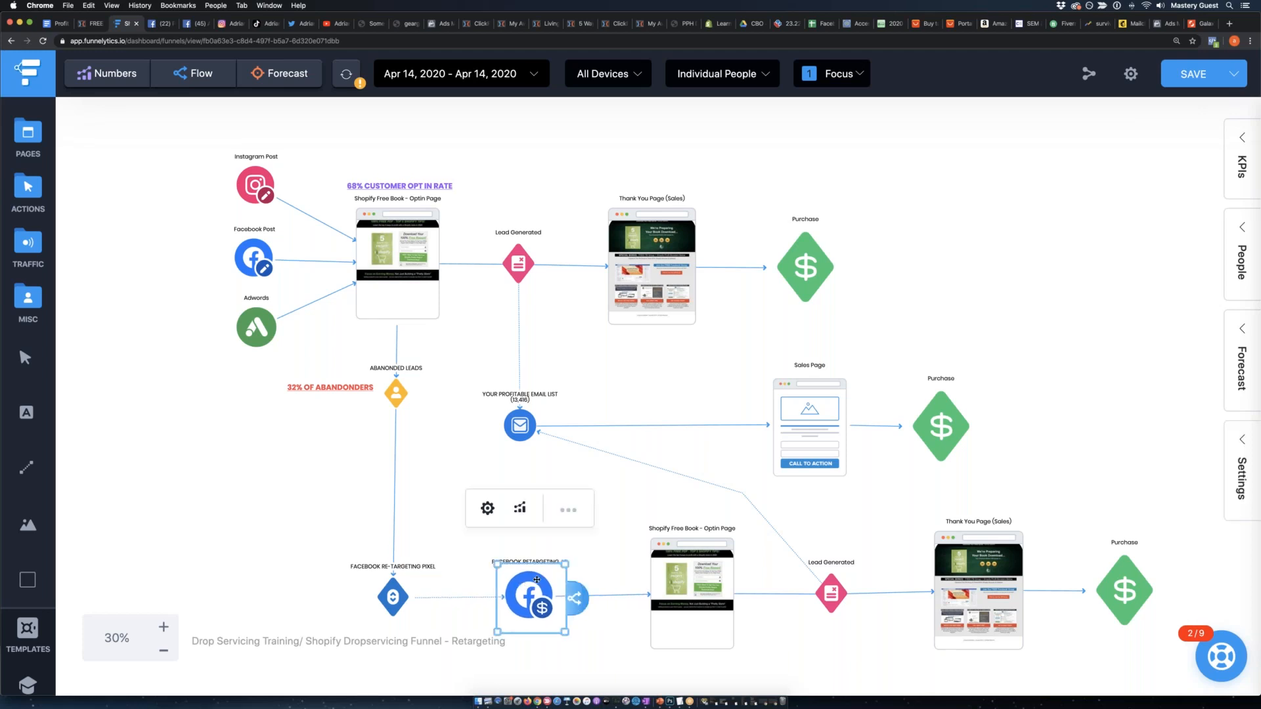
{"action": "left_click", "coordinate": [303, 536]}
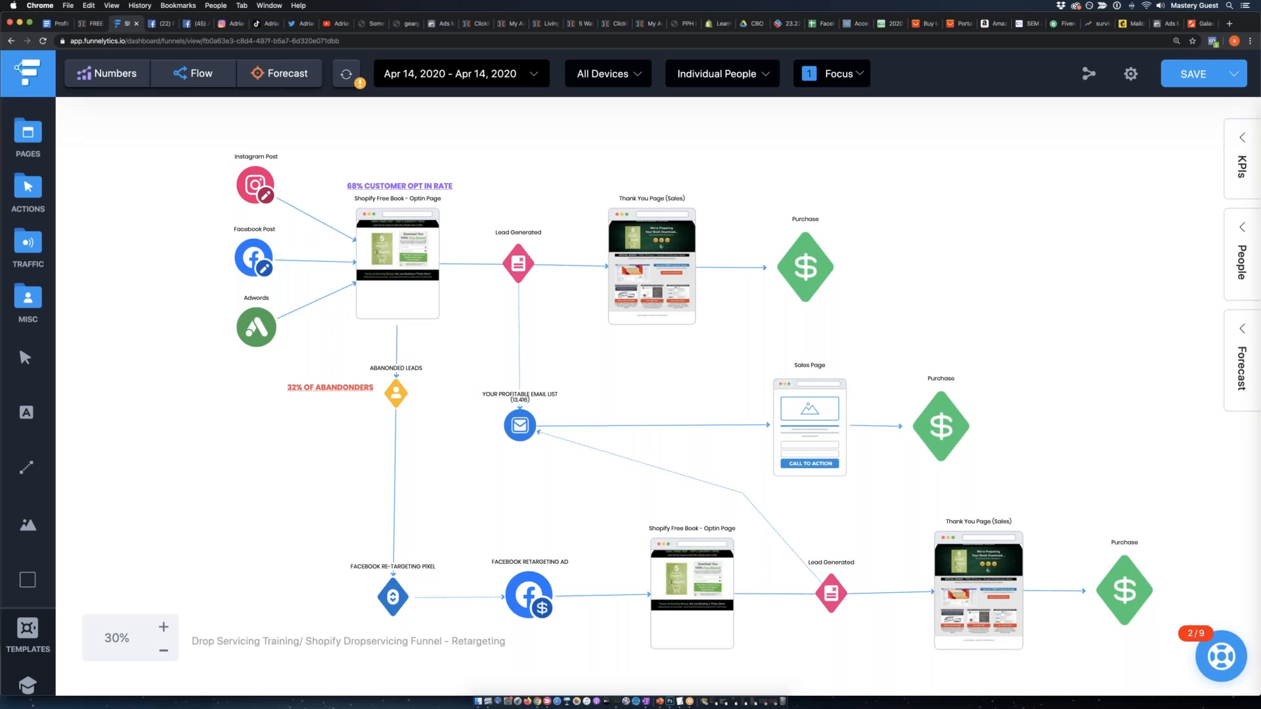
Switch to the Shopify free-report opt-in page in Chrome and examine its 5 Ways to Profit book image.
{"action": "key", "text": "super+Tab"}
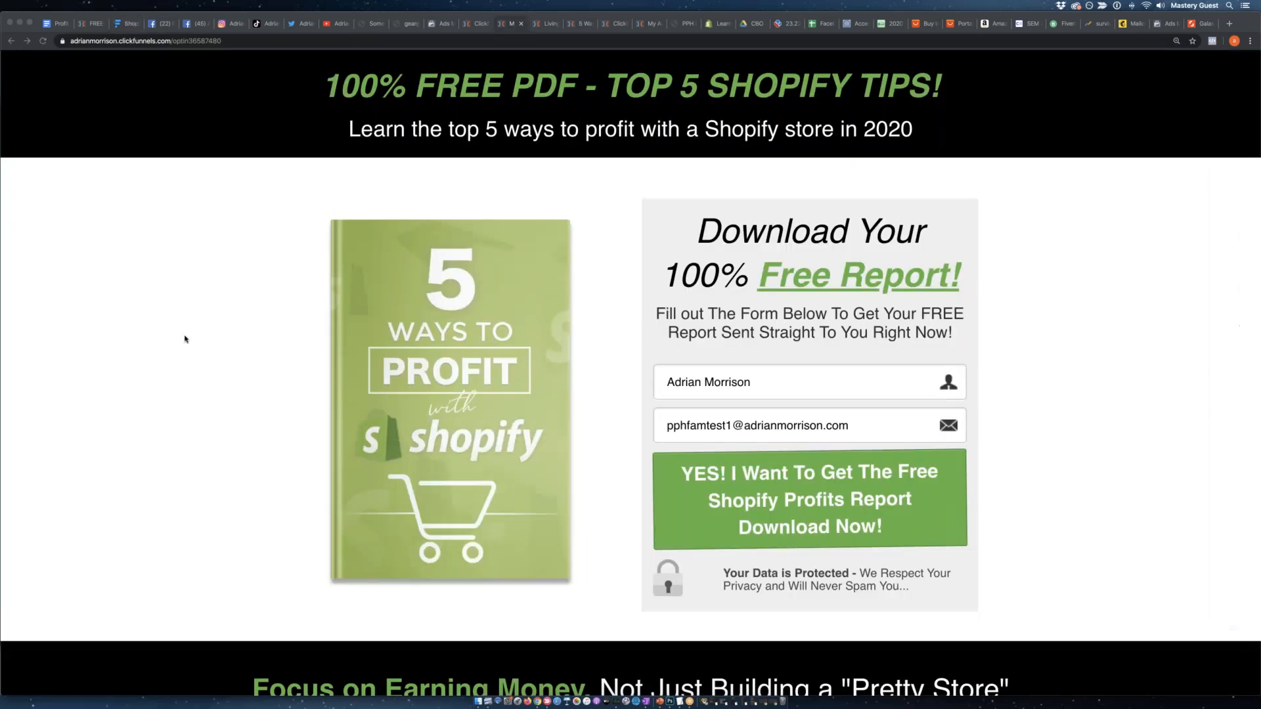
{"action": "left_click", "coordinate": [408, 384]}
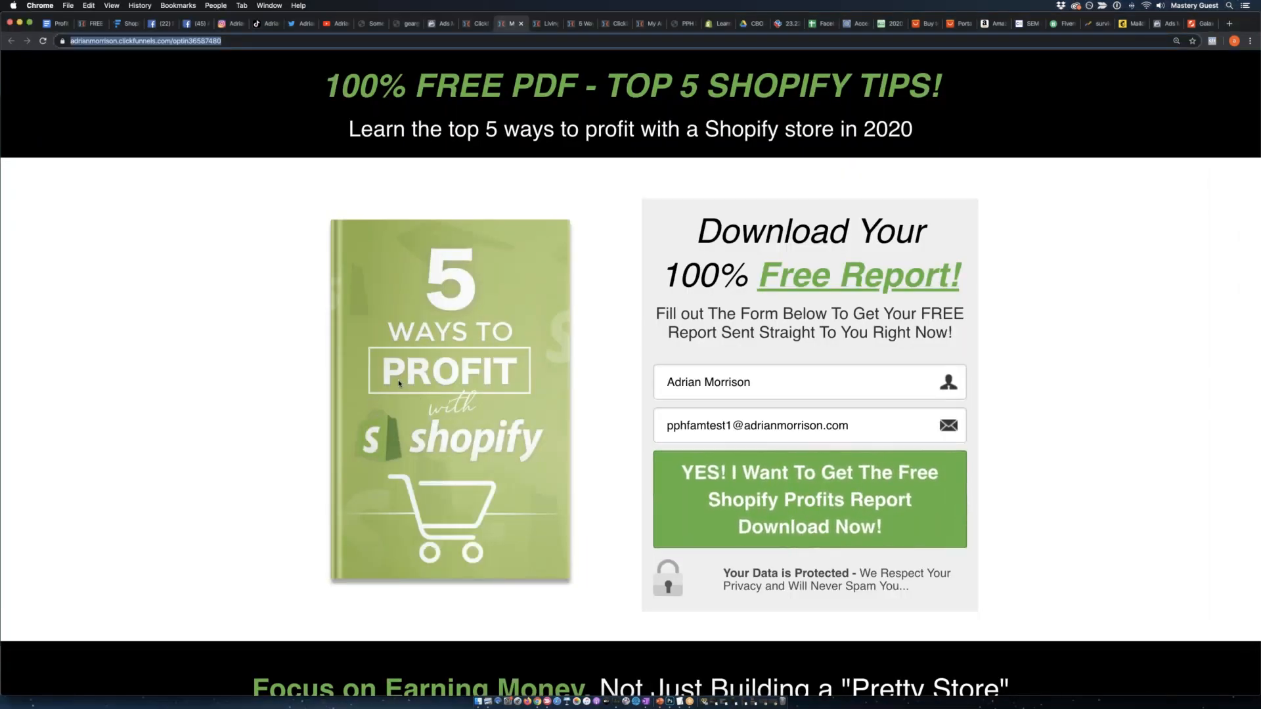
{"action": "left_click_drag", "start_coordinate": [407, 385], "coordinate": [273, 400]}
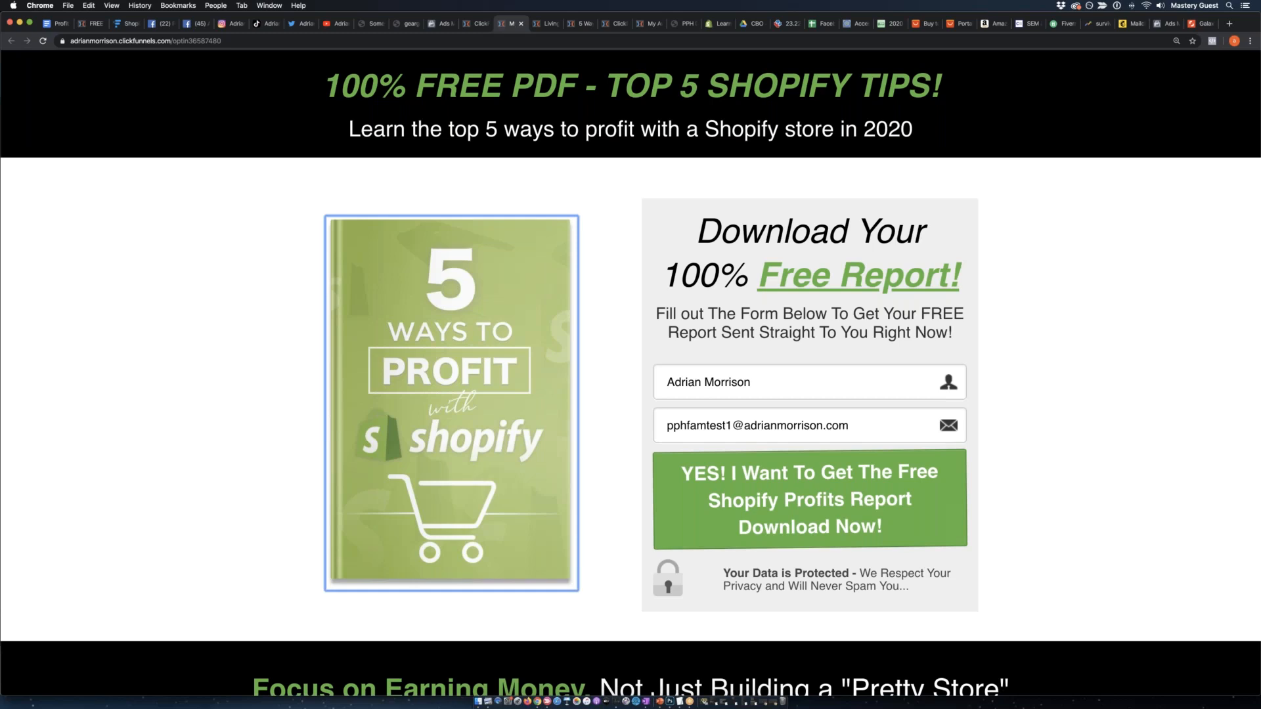
Switch to Photoshop and copy the book cover from 5waystoprofitwithshopify-noshadow.png into the Untitled-1 document.
{"action": "key", "text": "super+Tab"}
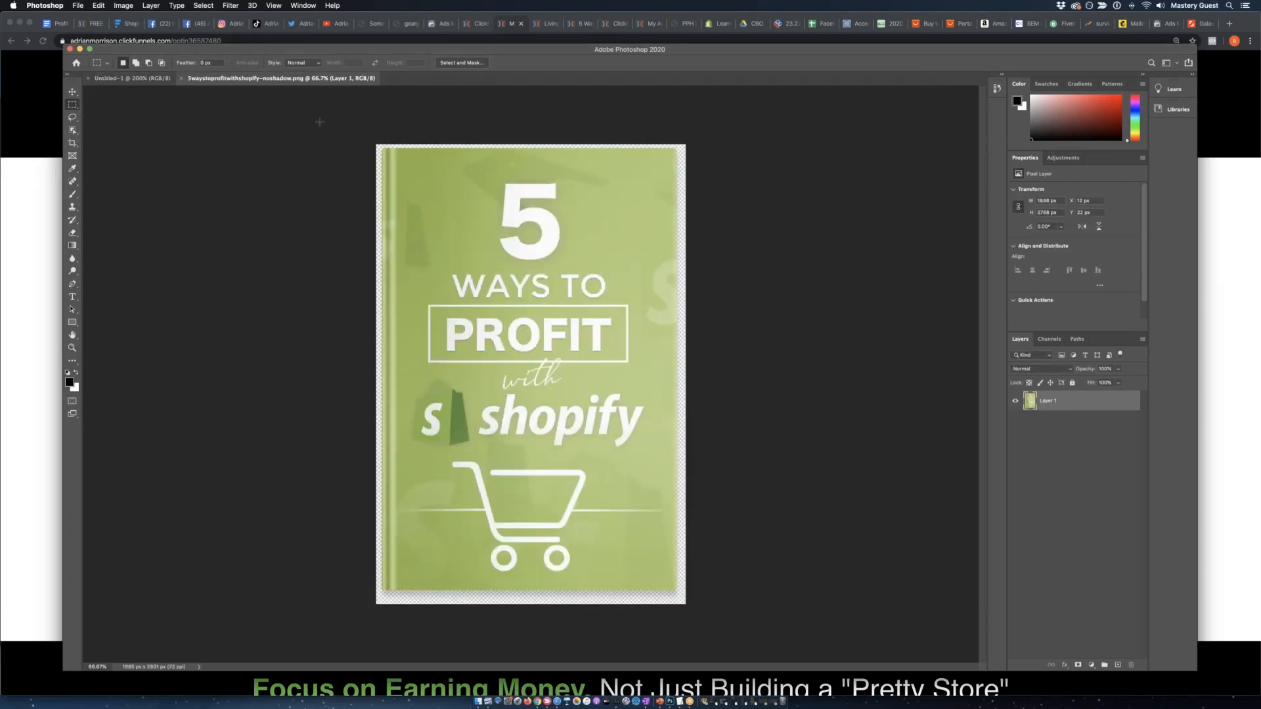
{"action": "left_click_drag", "start_coordinate": [371, 135], "coordinate": [826, 602]}
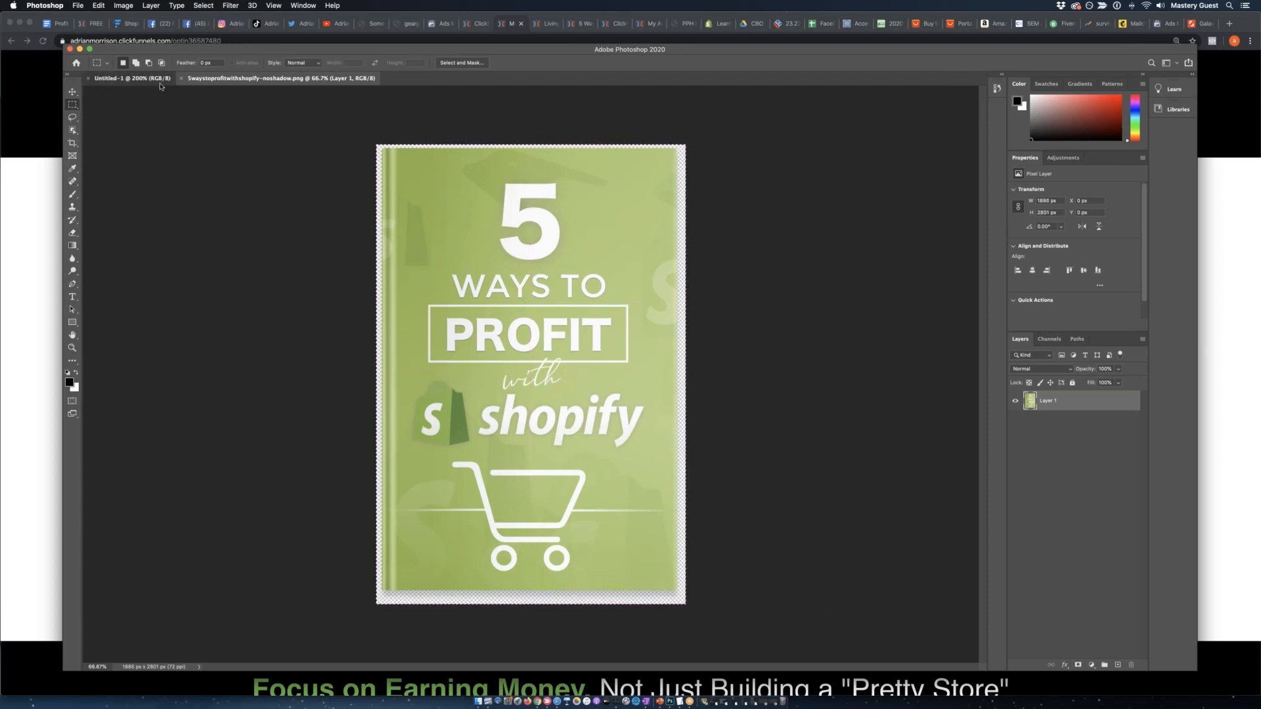
{"action": "left_click", "coordinate": [160, 79]}
{"action": "key", "text": "super+v"}
Show transform controls with the Move tool and scale the pasted book cover to about 21%, placed on the canvas's left side.
{"action": "left_click", "coordinate": [72, 91]}
{"action": "left_click", "coordinate": [191, 63]}
{"action": "left_click_drag", "start_coordinate": [555, 335], "coordinate": [428, 234]}
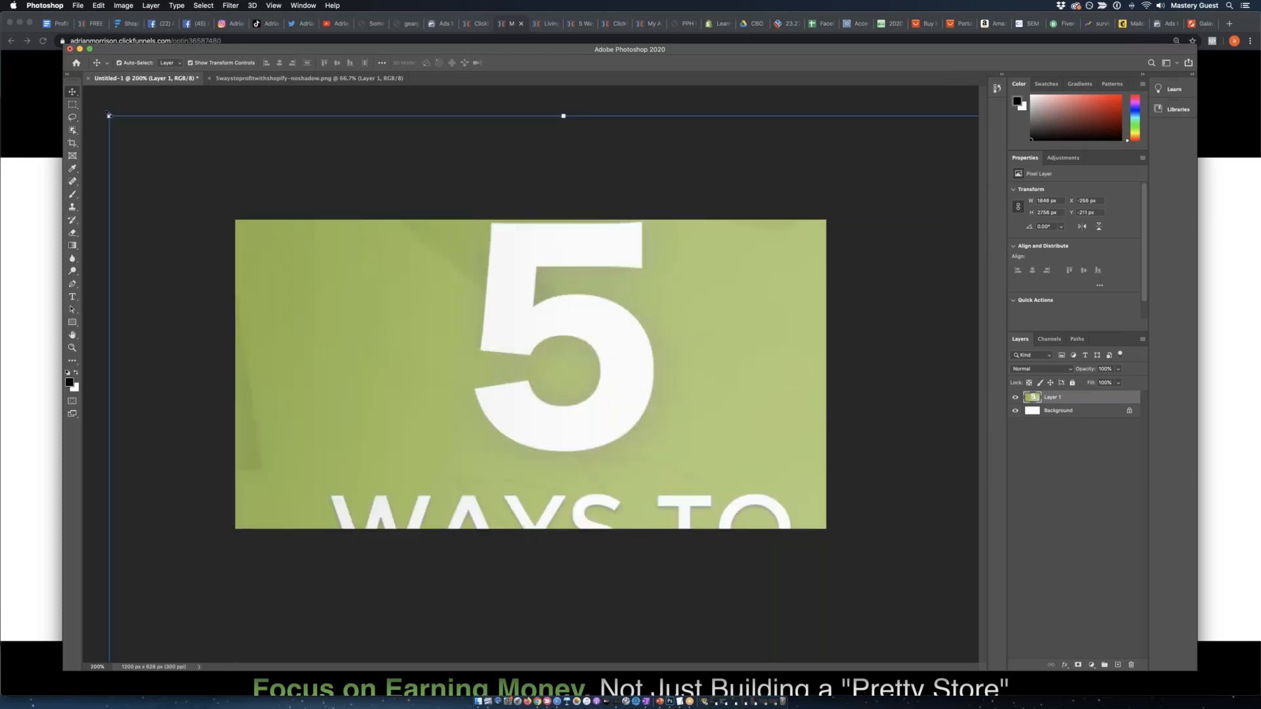
{"action": "left_click_drag", "start_coordinate": [109, 116], "coordinate": [447, 390]}
{"action": "left_click_drag", "start_coordinate": [453, 493], "coordinate": [214, 135]}
{"action": "left_click_drag", "start_coordinate": [417, 339], "coordinate": [452, 423]}
{"action": "left_click_drag", "start_coordinate": [510, 482], "coordinate": [337, 148]}
{"action": "left_click_drag", "start_coordinate": [211, 134], "coordinate": [473, 359]}
{"action": "left_click_drag", "start_coordinate": [486, 452], "coordinate": [321, 168]}
{"action": "left_click_drag", "start_coordinate": [235, 130], "coordinate": [302, 231]}
{"action": "left_click_drag", "start_coordinate": [392, 337], "coordinate": [341, 336]}
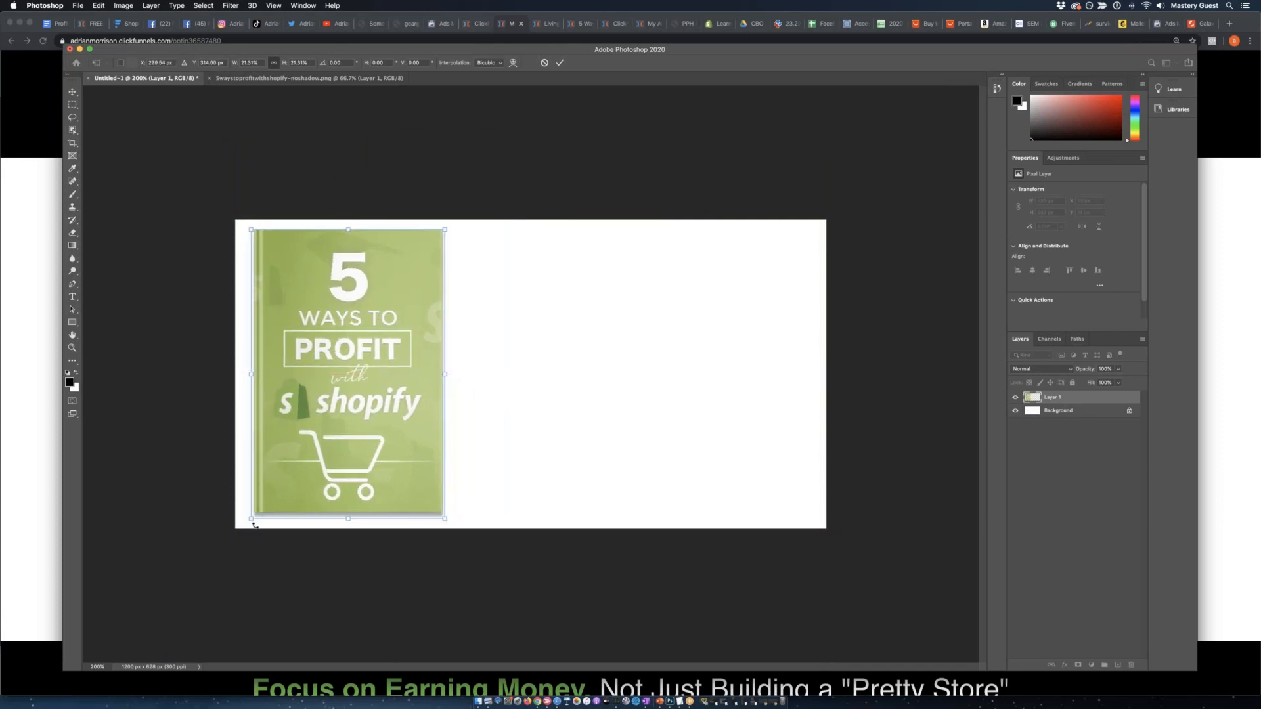
Shrink the book cover to about 19%, tilt it about 2.8 degrees counterclockwise, and apply the transform.
{"action": "left_click_drag", "start_coordinate": [255, 526], "coordinate": [276, 491]}
{"action": "left_click_drag", "start_coordinate": [364, 396], "coordinate": [349, 403]}
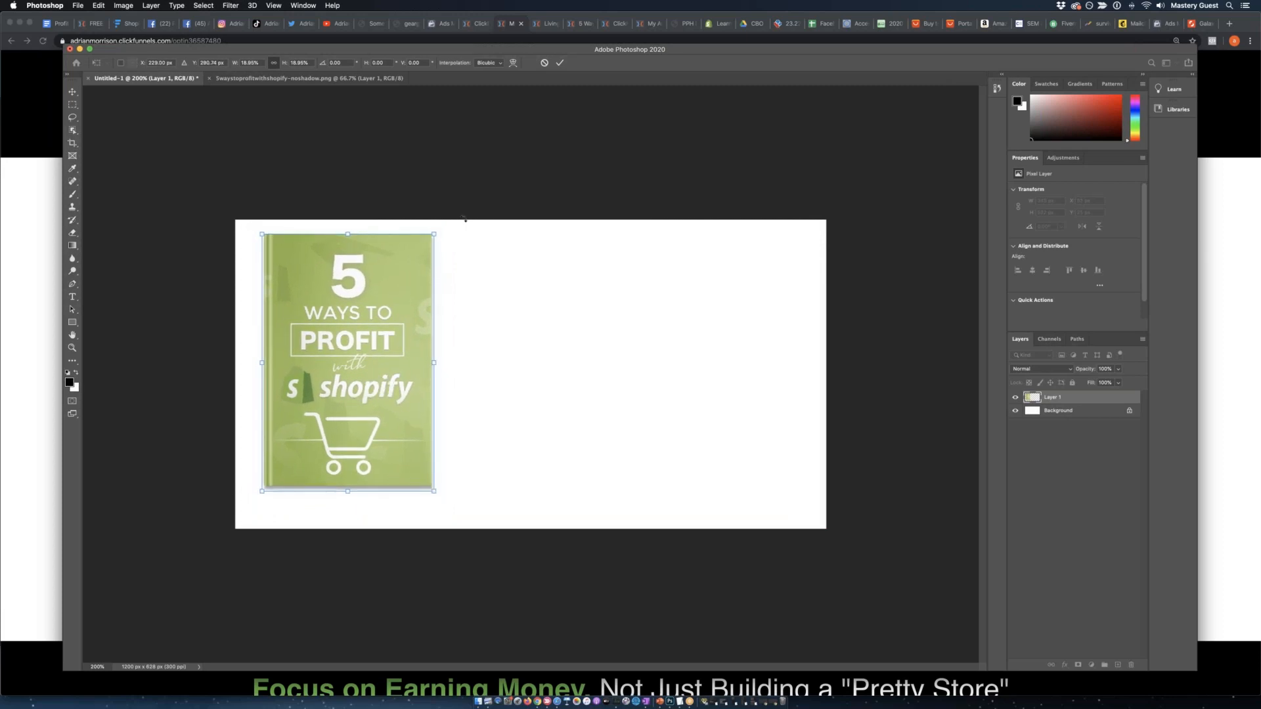
{"action": "left_click_drag", "start_coordinate": [450, 215], "coordinate": [442, 209]}
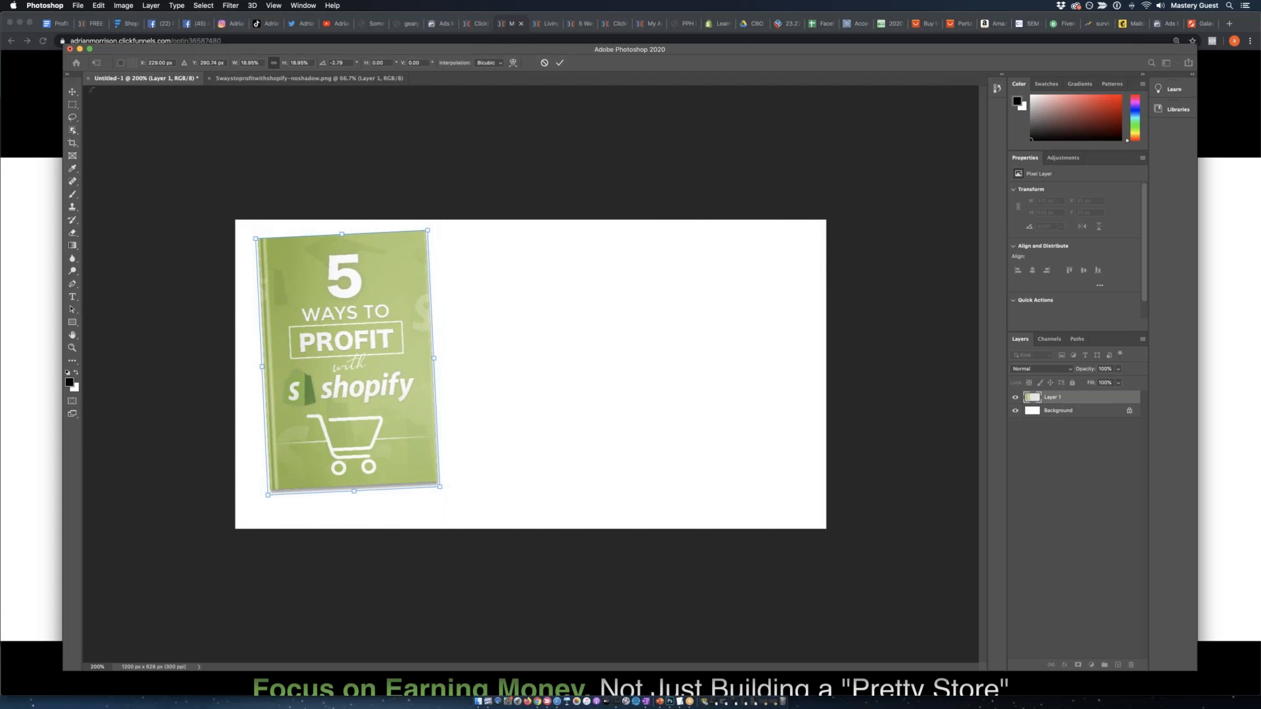
{"action": "key", "text": "Return"}
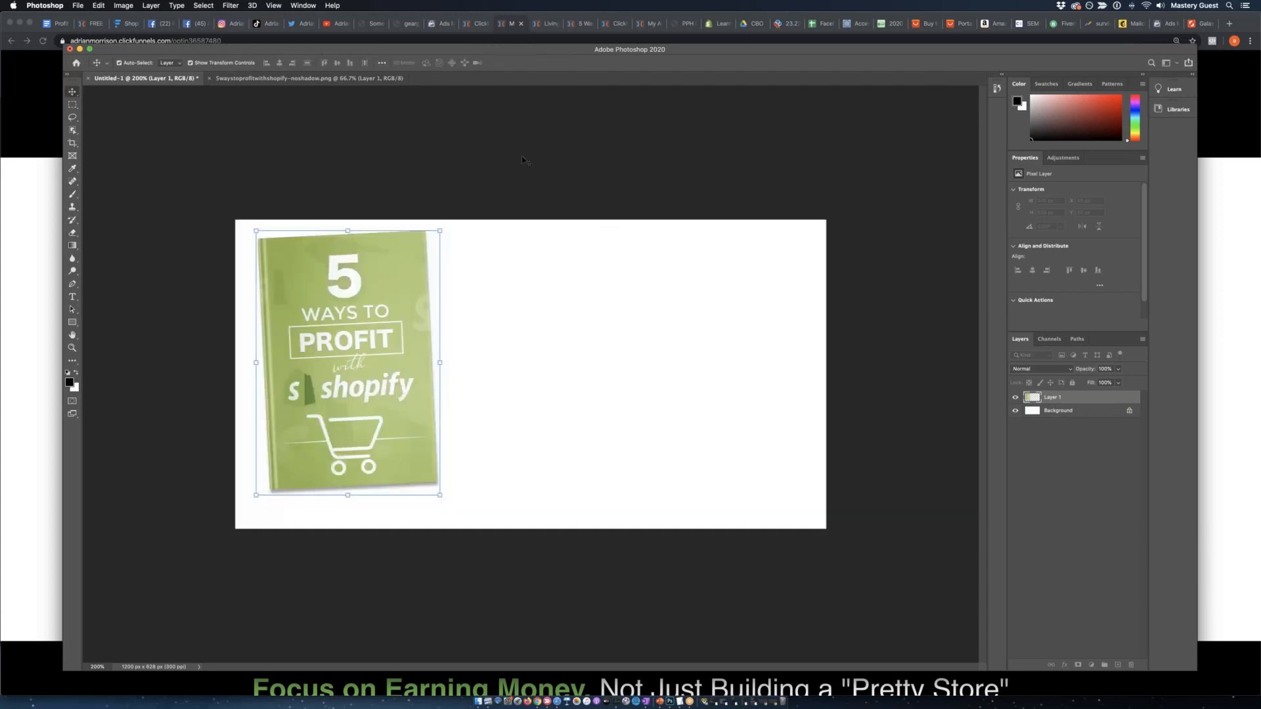
{"action": "left_click", "coordinate": [542, 150]}
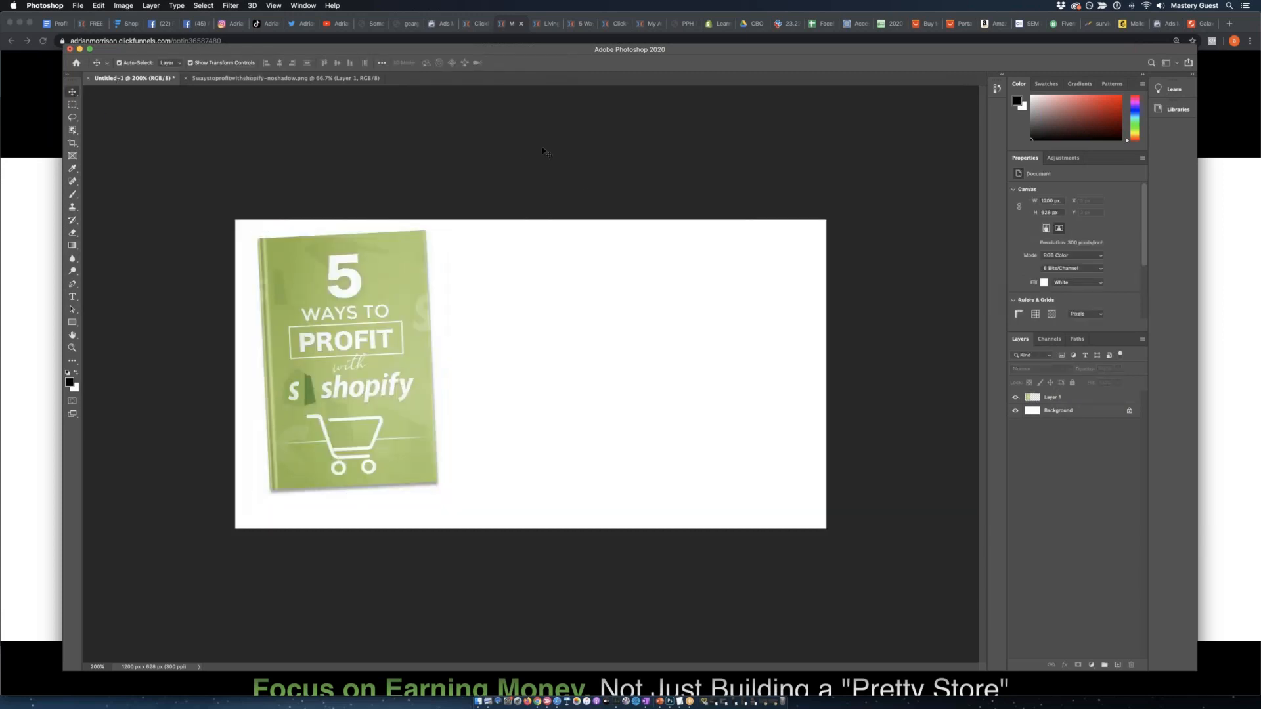
Move the tilted book cover down to about Y 45 px so it sits vertically centred on the canvas.
{"action": "left_click", "coordinate": [384, 294]}
{"action": "left_click_drag", "start_coordinate": [384, 293], "coordinate": [384, 288]}
{"action": "left_click", "coordinate": [191, 287]}
{"action": "left_click_drag", "start_coordinate": [336, 378], "coordinate": [336, 395]}
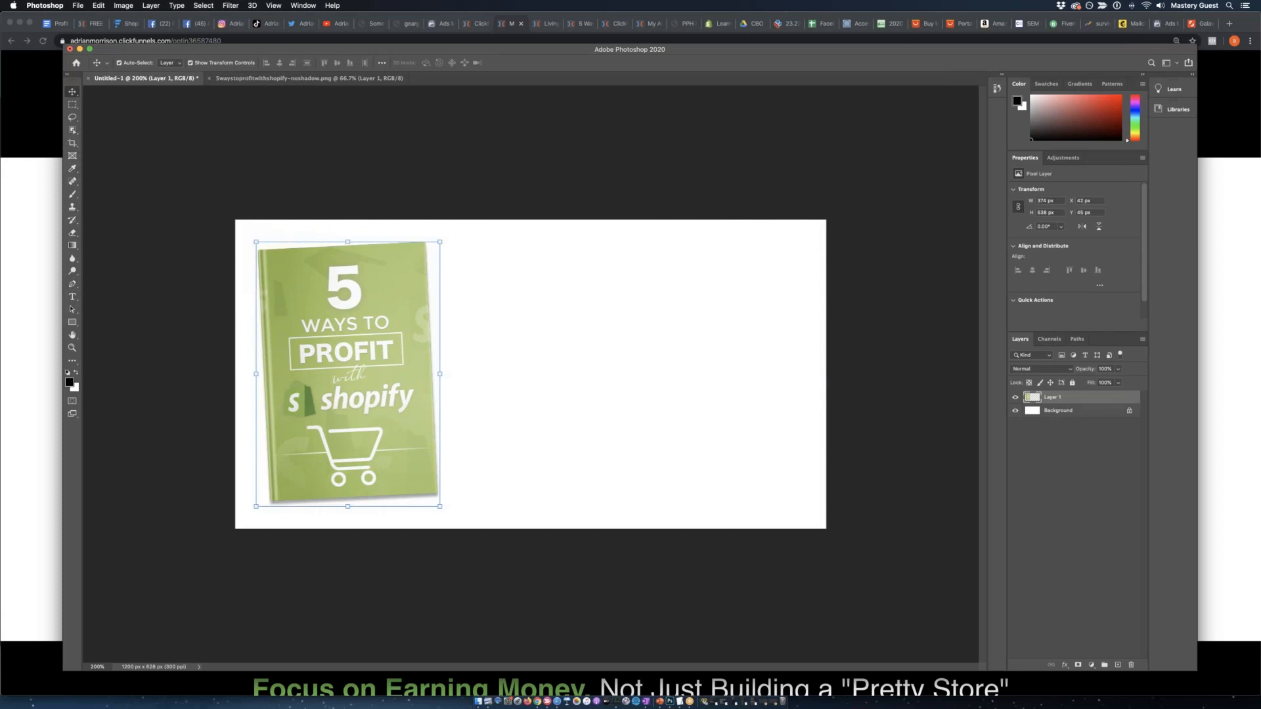
{"action": "left_click_drag", "start_coordinate": [342, 342], "coordinate": [341, 341]}
{"action": "left_click", "coordinate": [181, 305]}
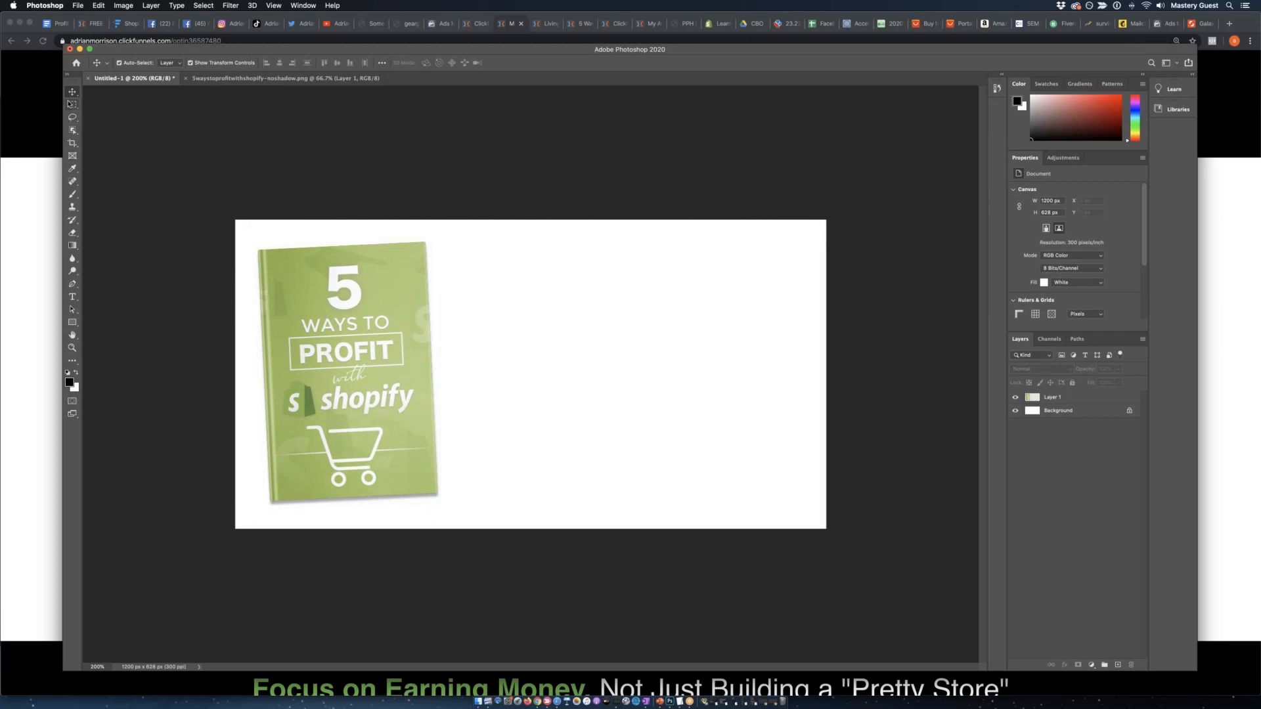
Select a rectangular area about 741 by 309 px beside the book, reaching the canvas's right edge.
{"action": "left_click", "coordinate": [71, 105]}
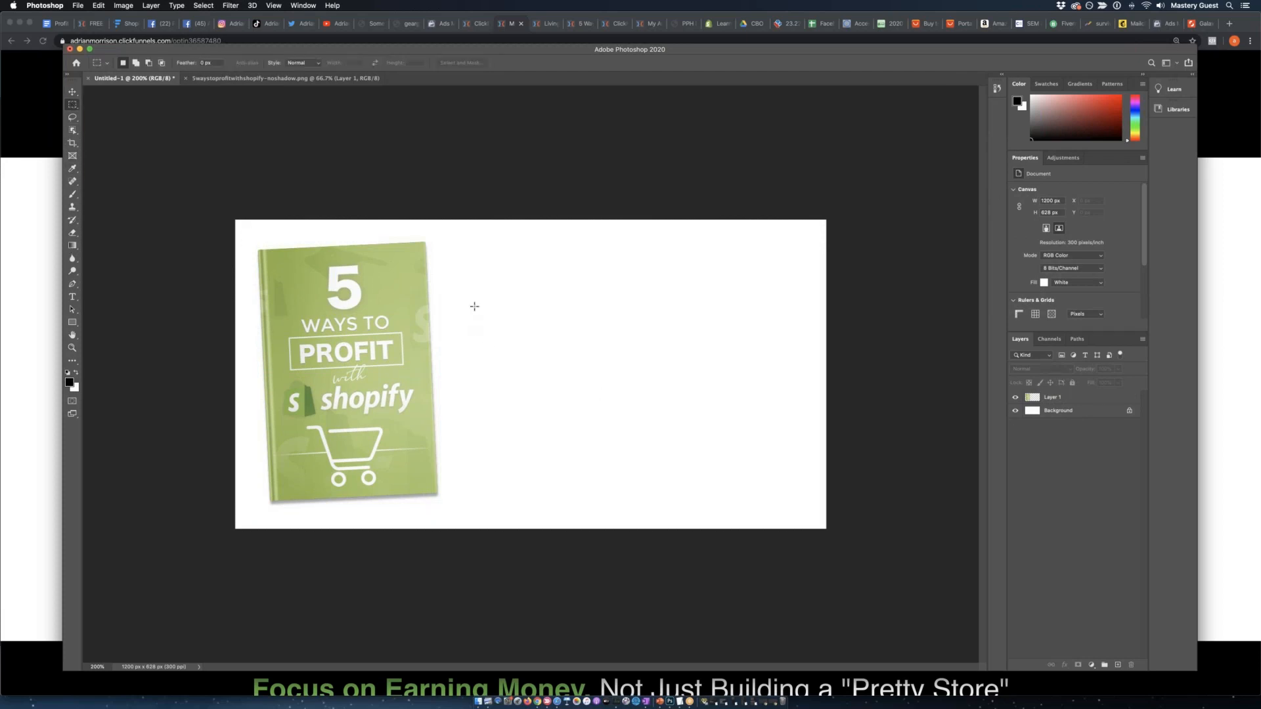
{"action": "left_click_drag", "start_coordinate": [461, 304], "coordinate": [861, 456]}
{"action": "left_click_drag", "start_coordinate": [663, 392], "coordinate": [665, 387]}
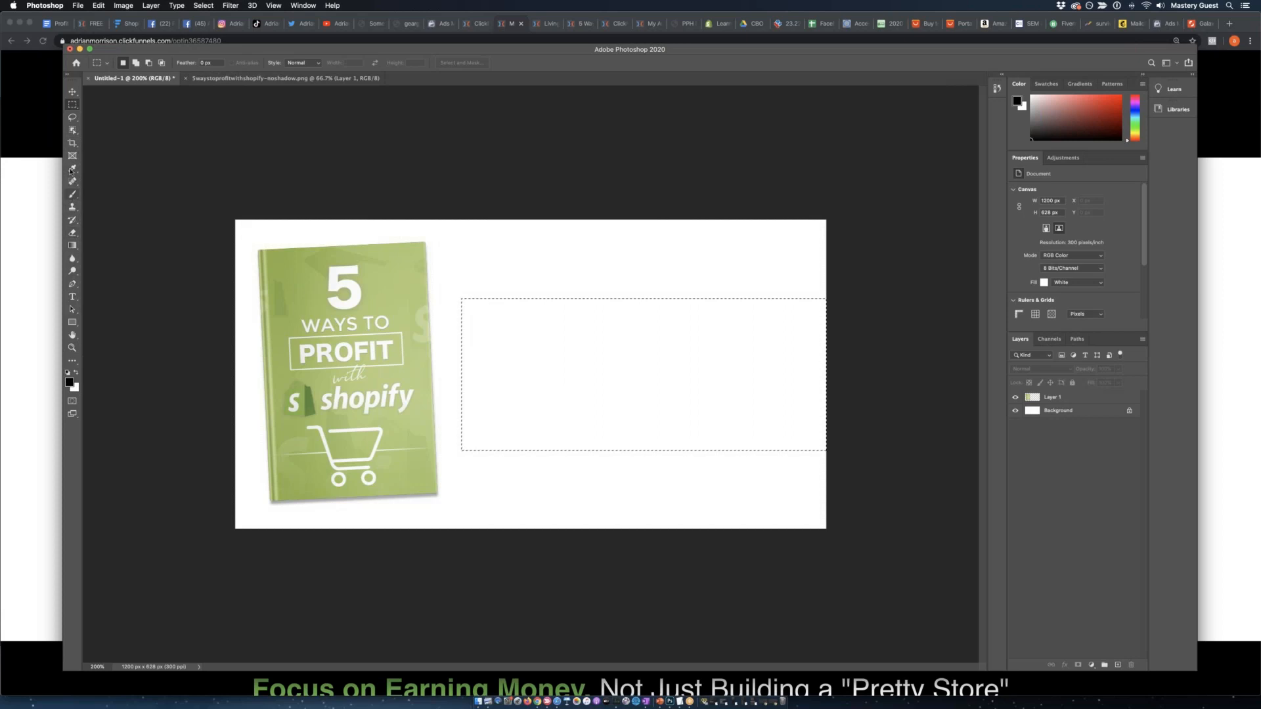
Fill the rectangular selection with black on a new layer using the Paint Bucket tool, and clear the selection.
{"action": "left_click", "coordinate": [73, 194]}
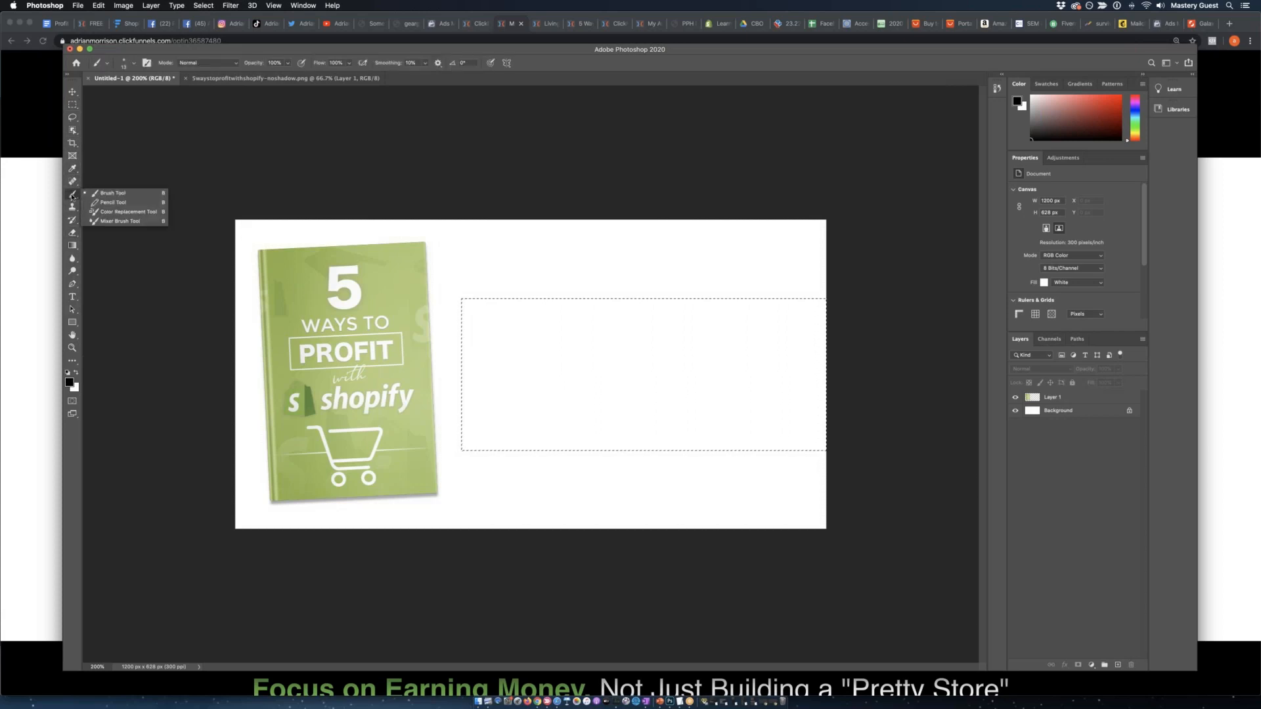
{"action": "left_click", "coordinate": [72, 246]}
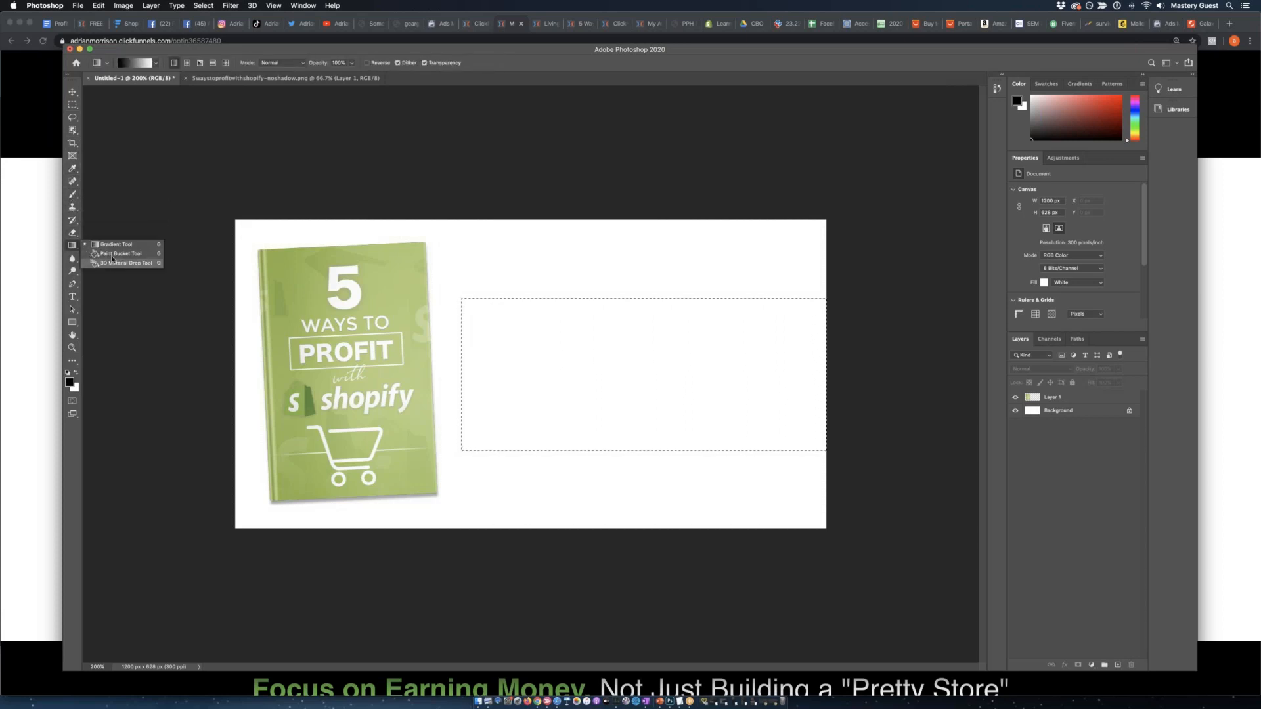
{"action": "left_click", "coordinate": [111, 258]}
{"action": "left_click", "coordinate": [636, 417]}
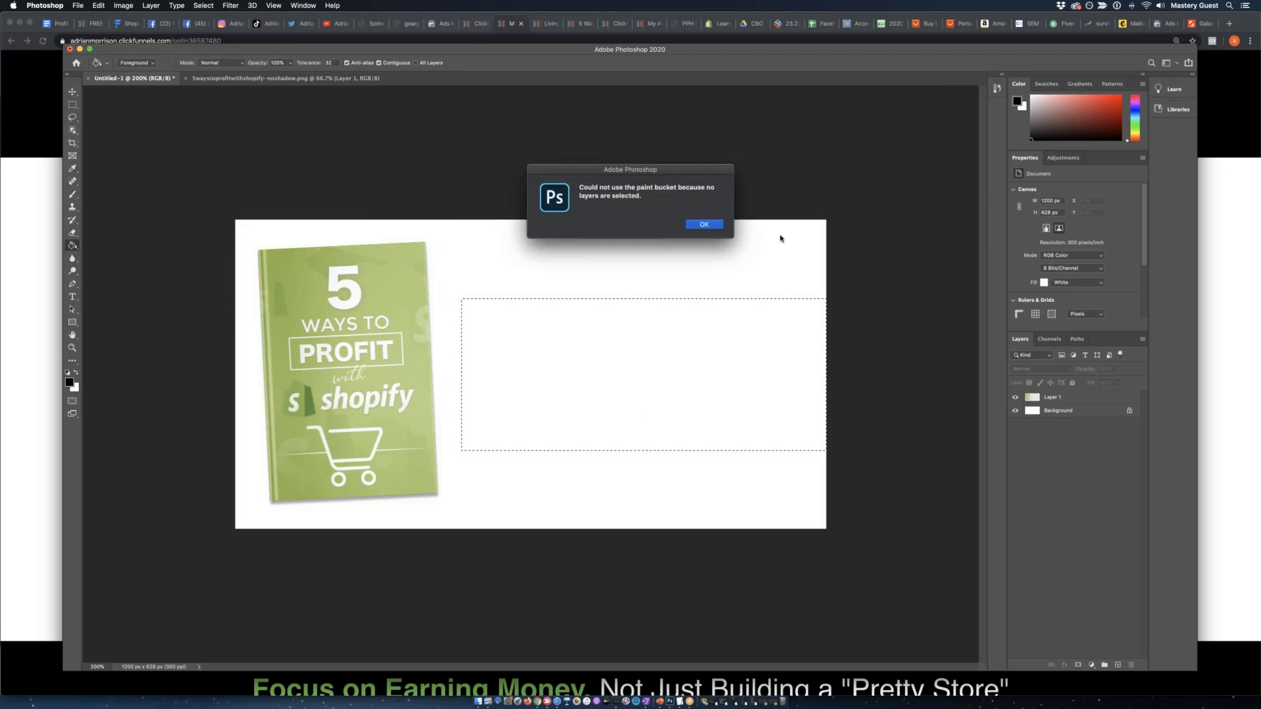
{"action": "left_click", "coordinate": [703, 224]}
{"action": "left_click", "coordinate": [1103, 411]}
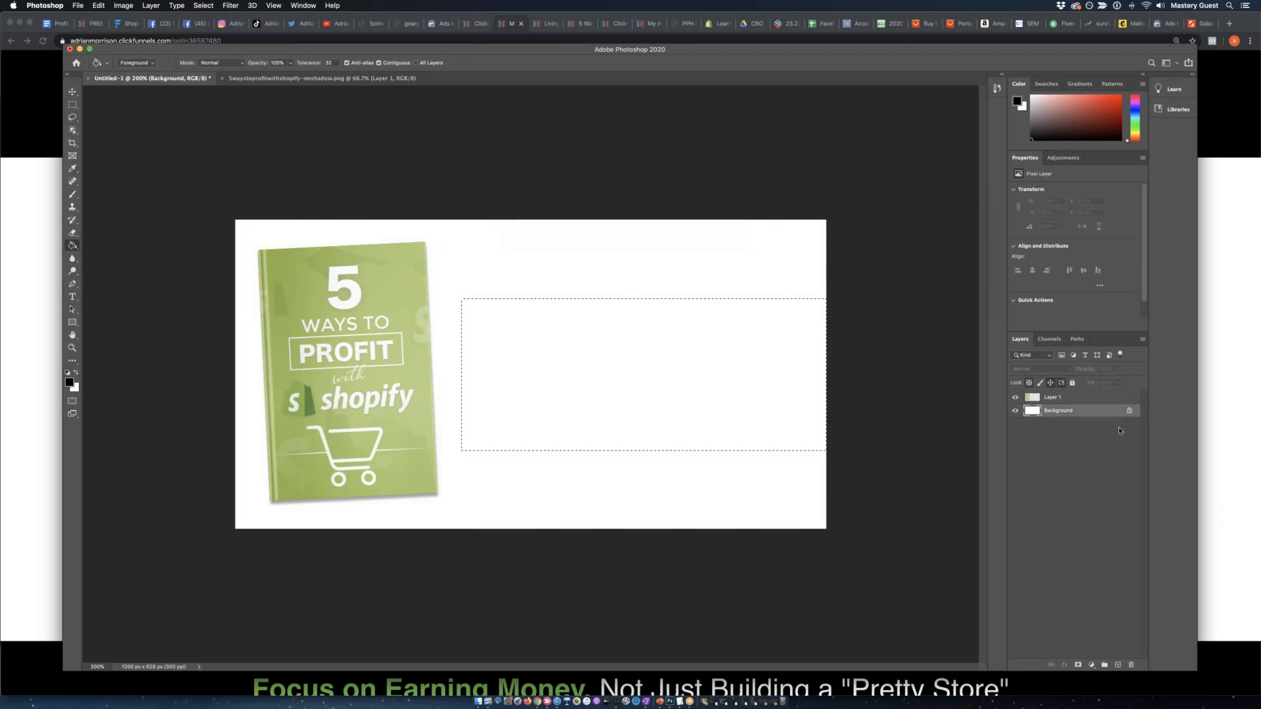
{"action": "left_click", "coordinate": [1090, 398]}
{"action": "left_click", "coordinate": [1119, 665]}
{"action": "left_click", "coordinate": [683, 369]}
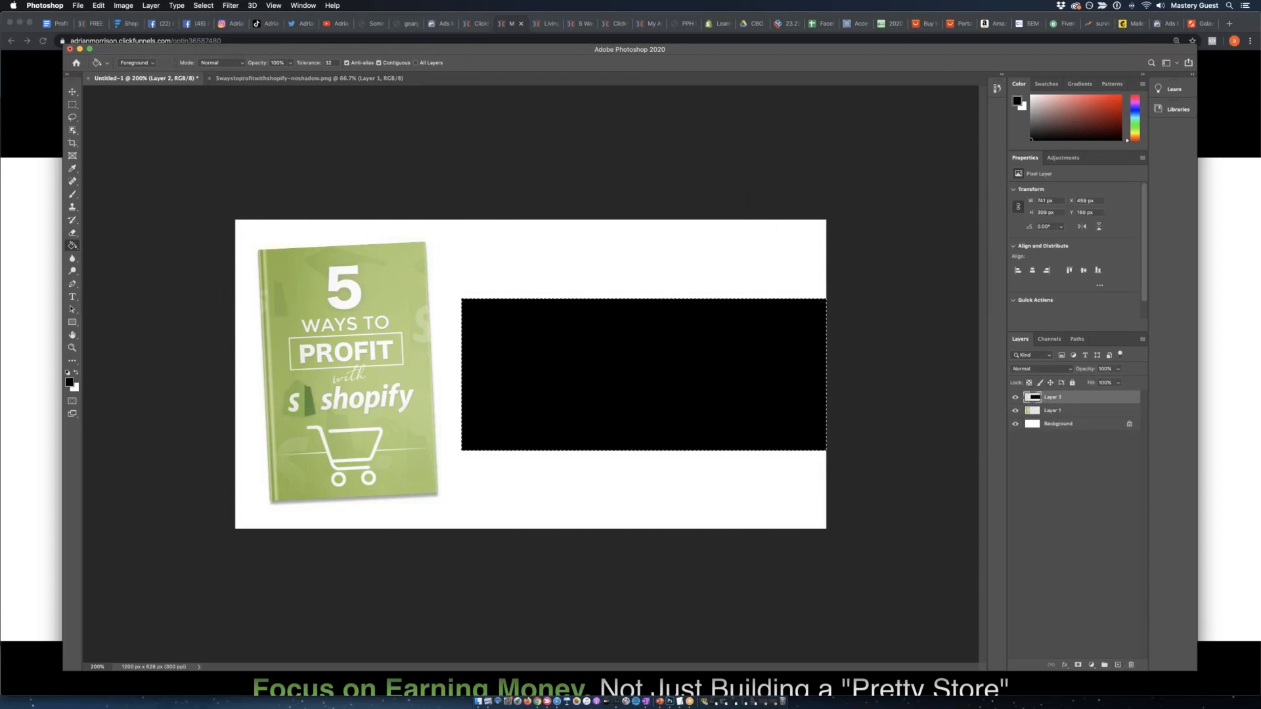
{"action": "left_click", "coordinate": [72, 105]}
{"action": "left_click", "coordinate": [535, 152]}
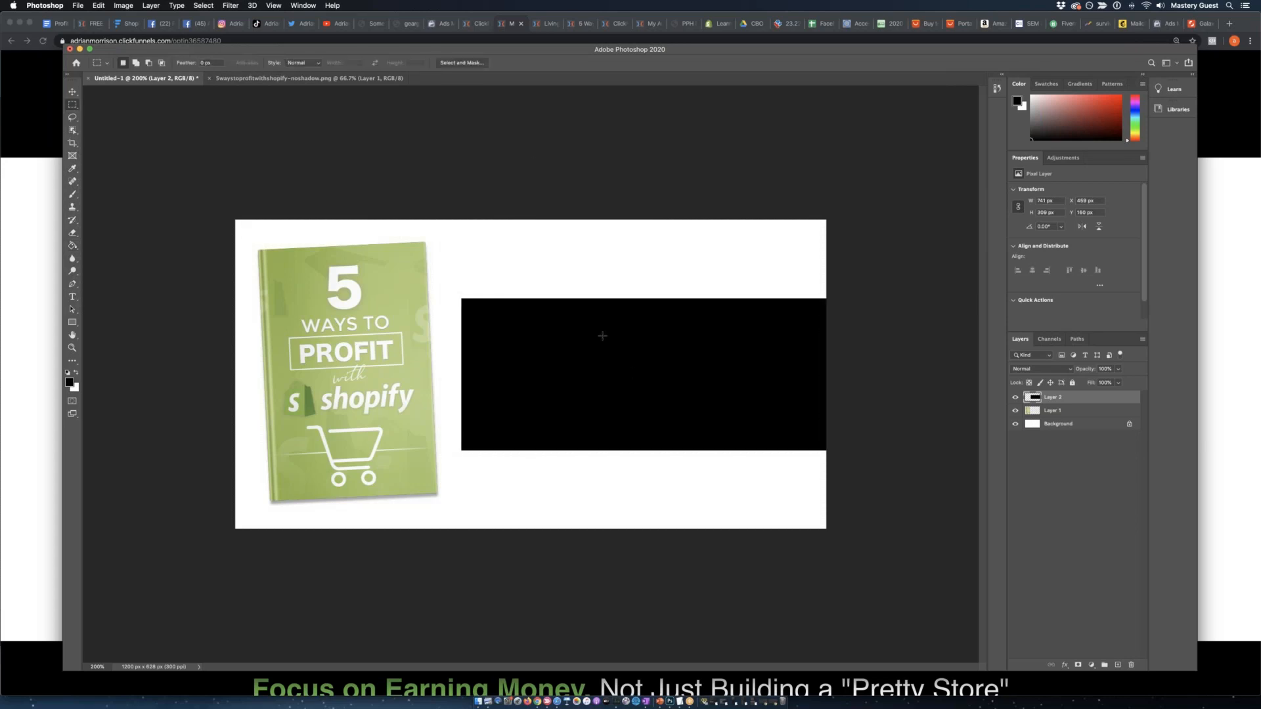
Swap the foreground colour to white and add the text "CLAIM YOUR FREE BOOK!" inside the black rectangle.
{"action": "left_click", "coordinate": [76, 373]}
{"action": "left_click", "coordinate": [73, 296]}
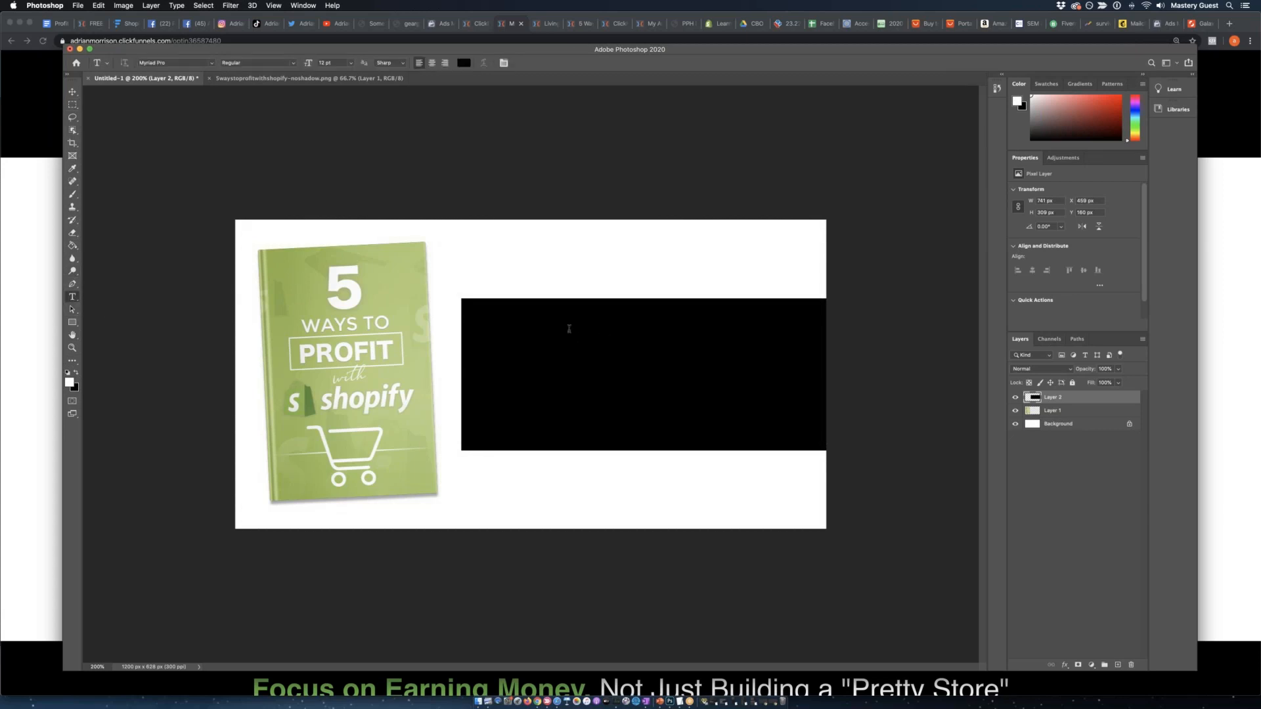
{"action": "left_click", "coordinate": [526, 342]}
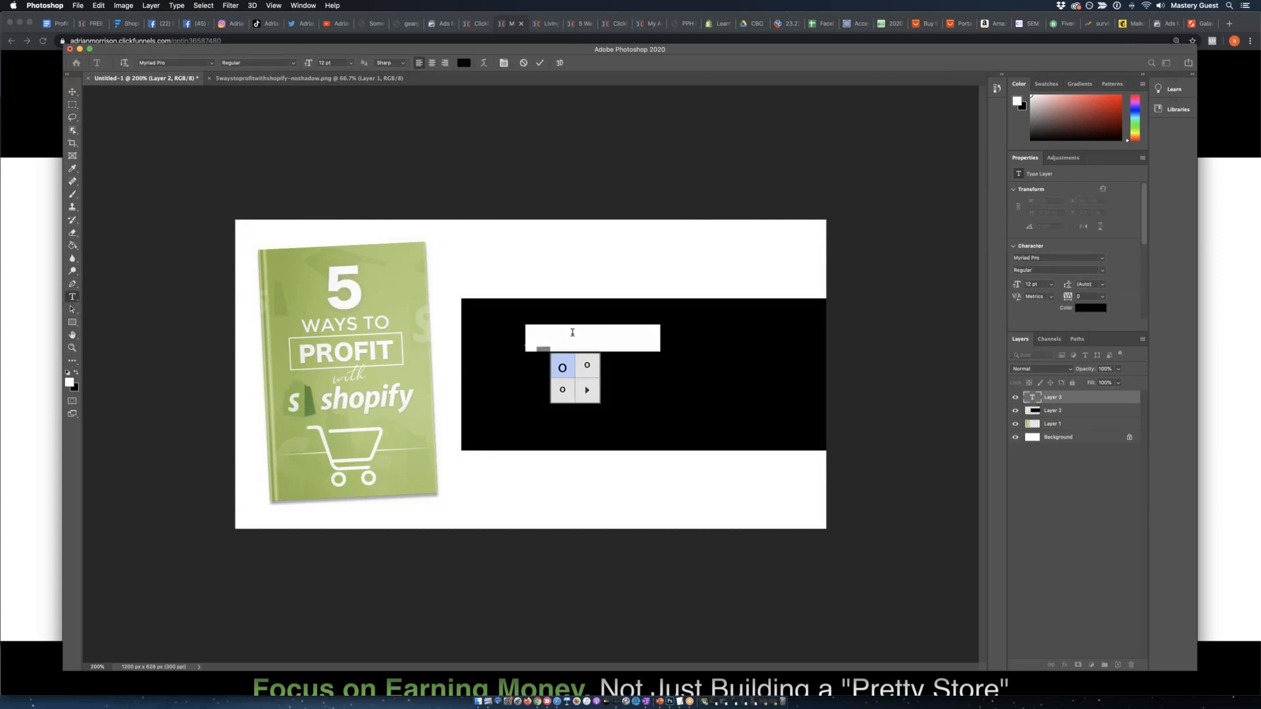
{"action": "type", "text": "FR"}
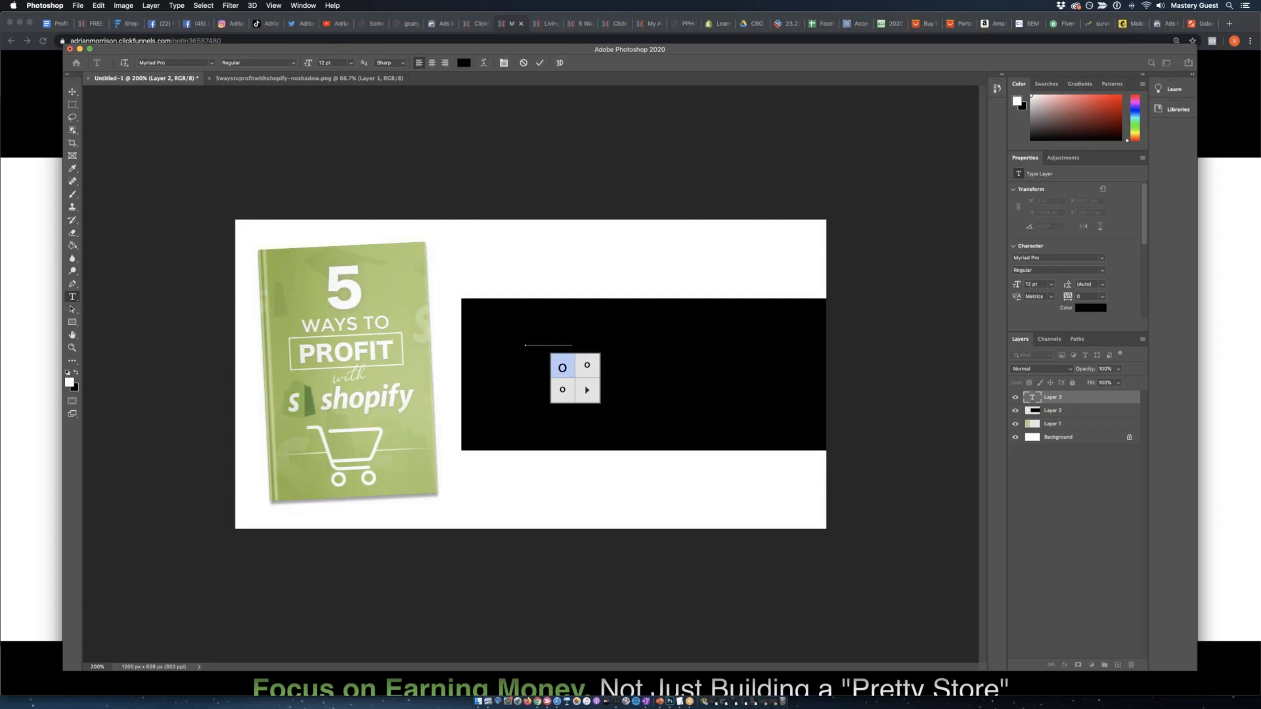
{"action": "type", "text": "WNLOAD FREE BOOK"}
Set the headline text colour to white and move it near the black rectangle's top edge.
{"action": "triple_click", "coordinate": [573, 337]}
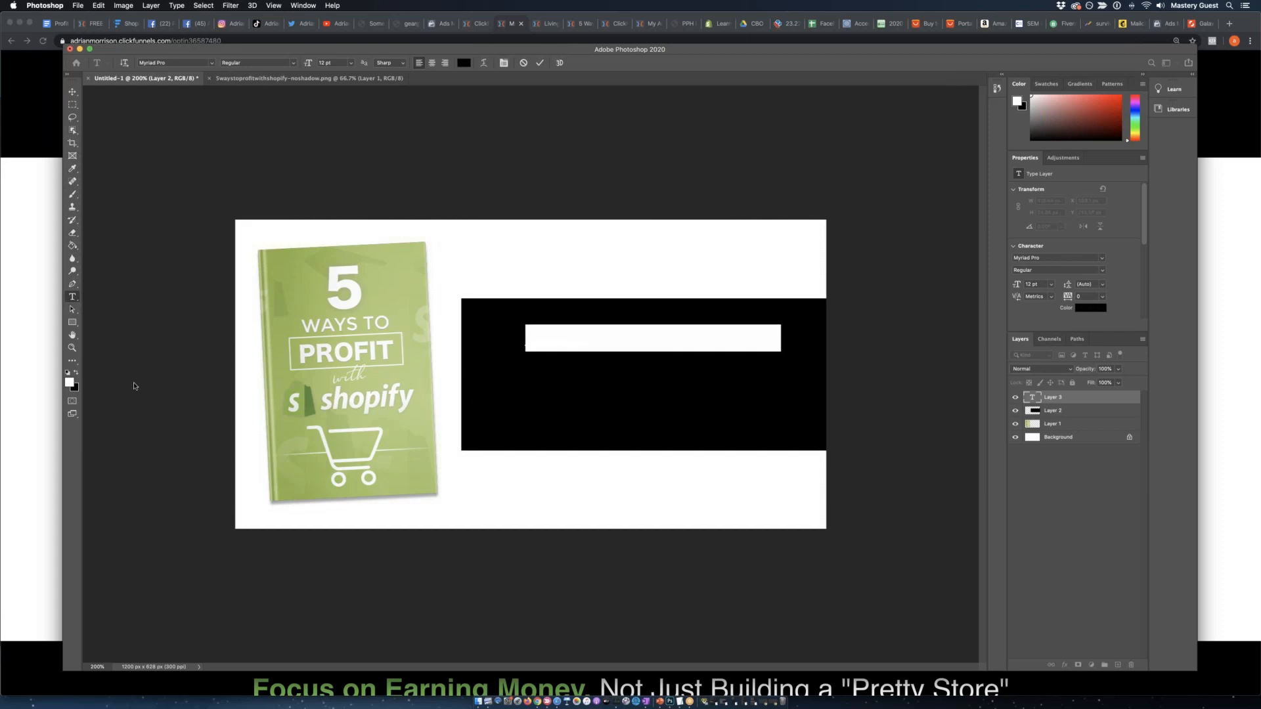
{"action": "left_click", "coordinate": [75, 373]}
{"action": "left_click", "coordinate": [75, 373]}
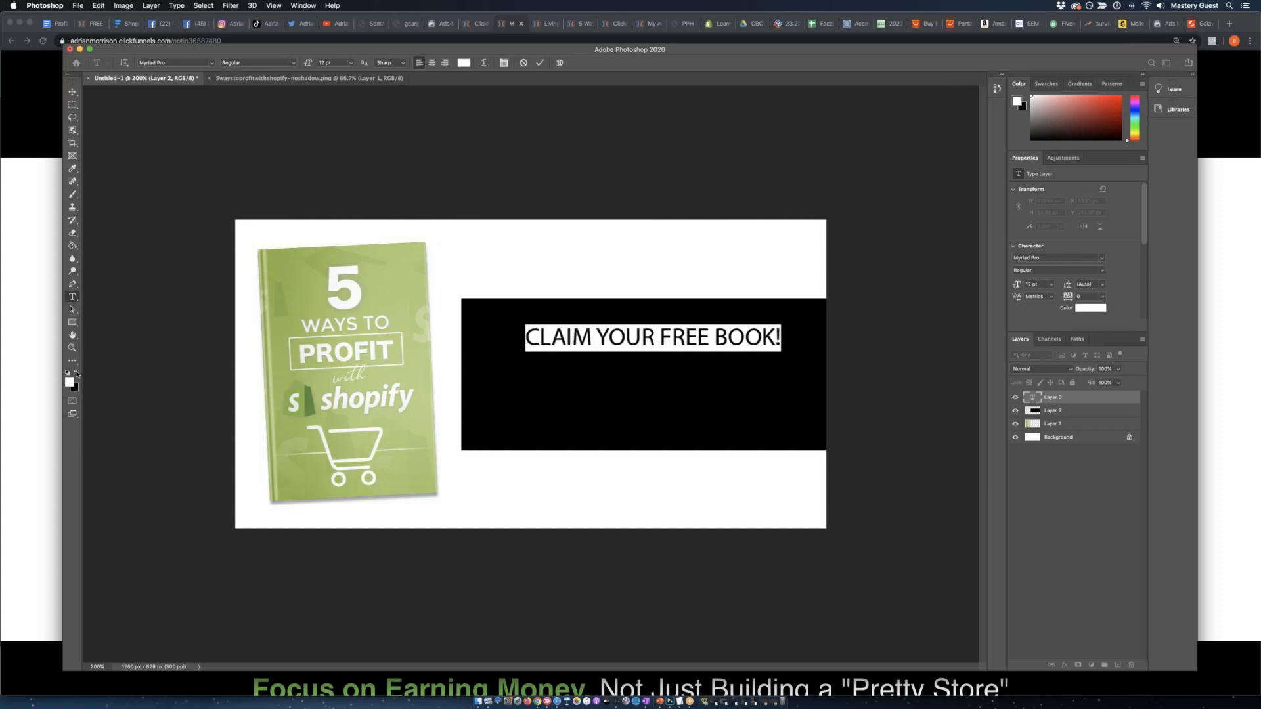
{"action": "left_click", "coordinate": [623, 211]}
{"action": "left_click", "coordinate": [73, 92]}
{"action": "left_click_drag", "start_coordinate": [562, 339], "coordinate": [538, 324]}
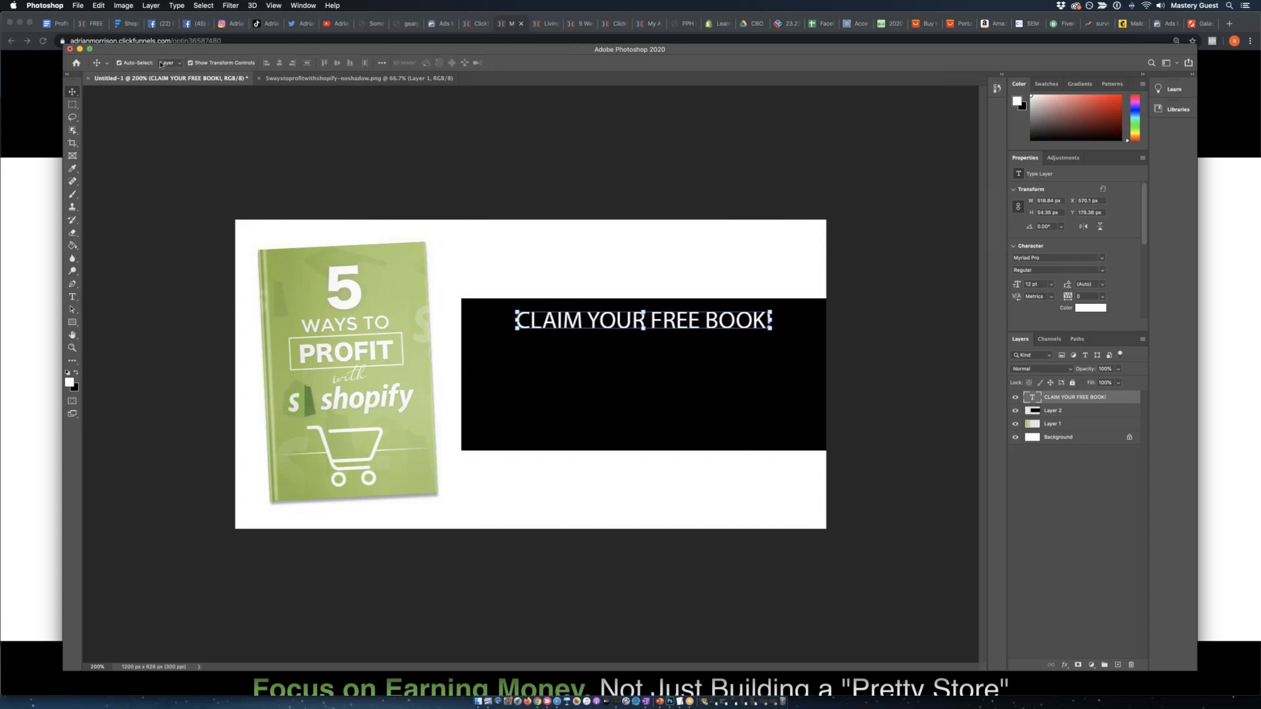
Change the headline font to Arial Black and shift the text left to fit within the black rectangle.
{"action": "left_click", "coordinate": [73, 297]}
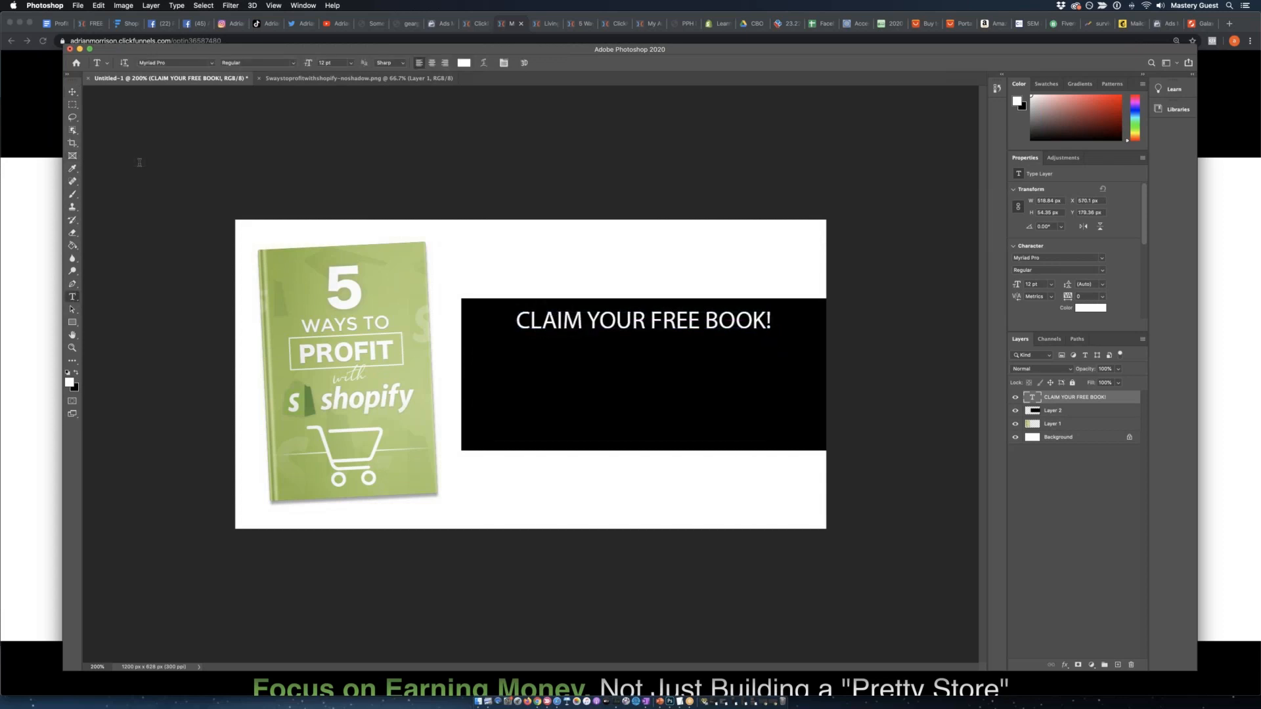
{"action": "left_click", "coordinate": [211, 63]}
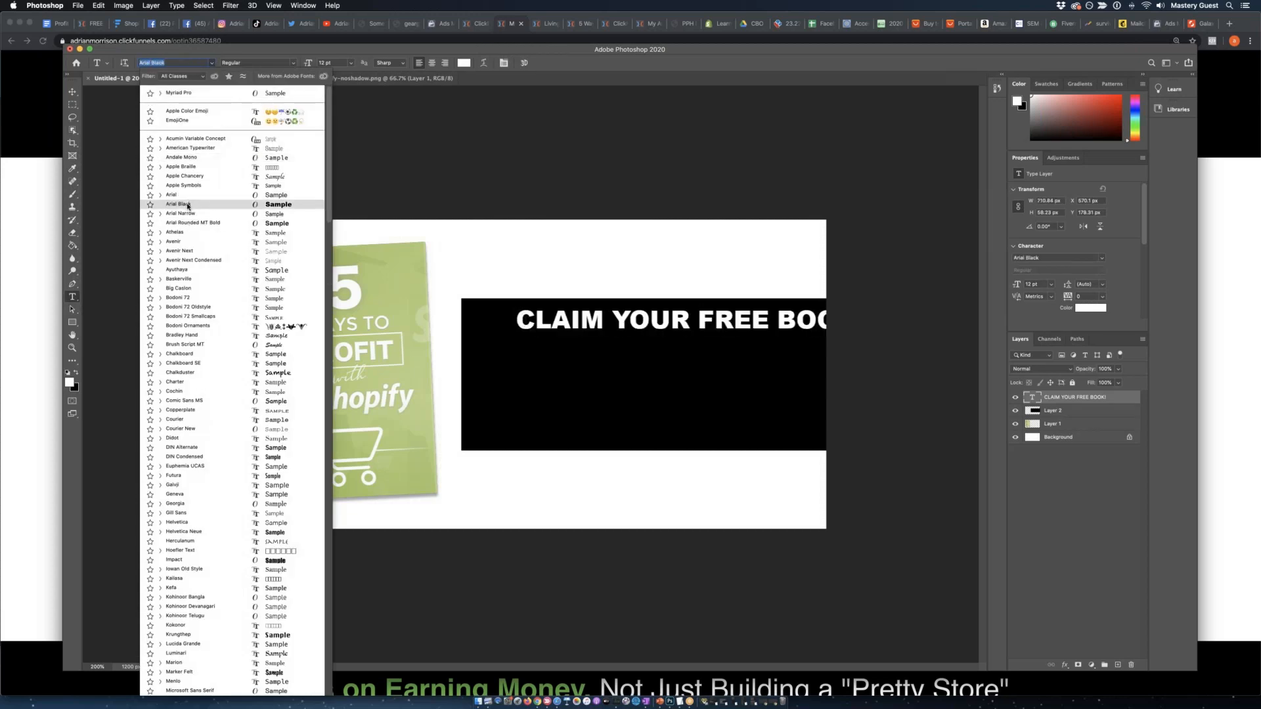
{"action": "left_click", "coordinate": [188, 205]}
{"action": "left_click", "coordinate": [72, 91]}
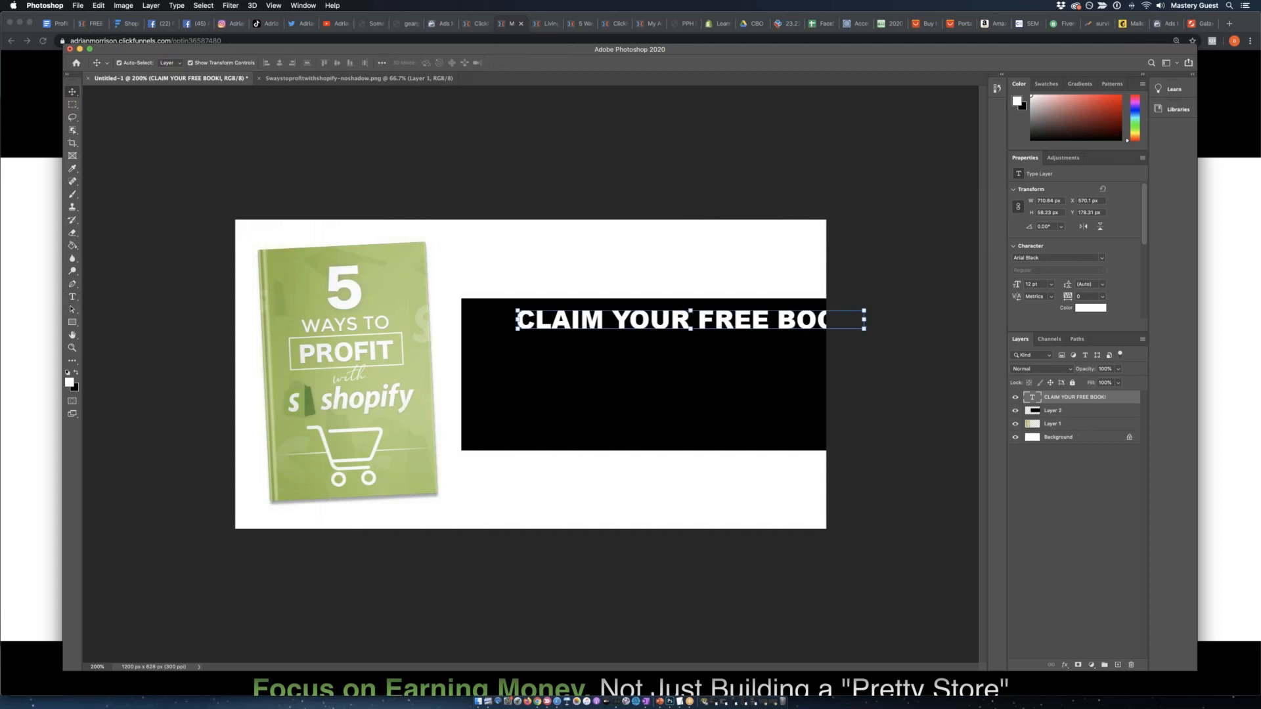
{"action": "left_click_drag", "start_coordinate": [574, 323], "coordinate": [525, 328]}
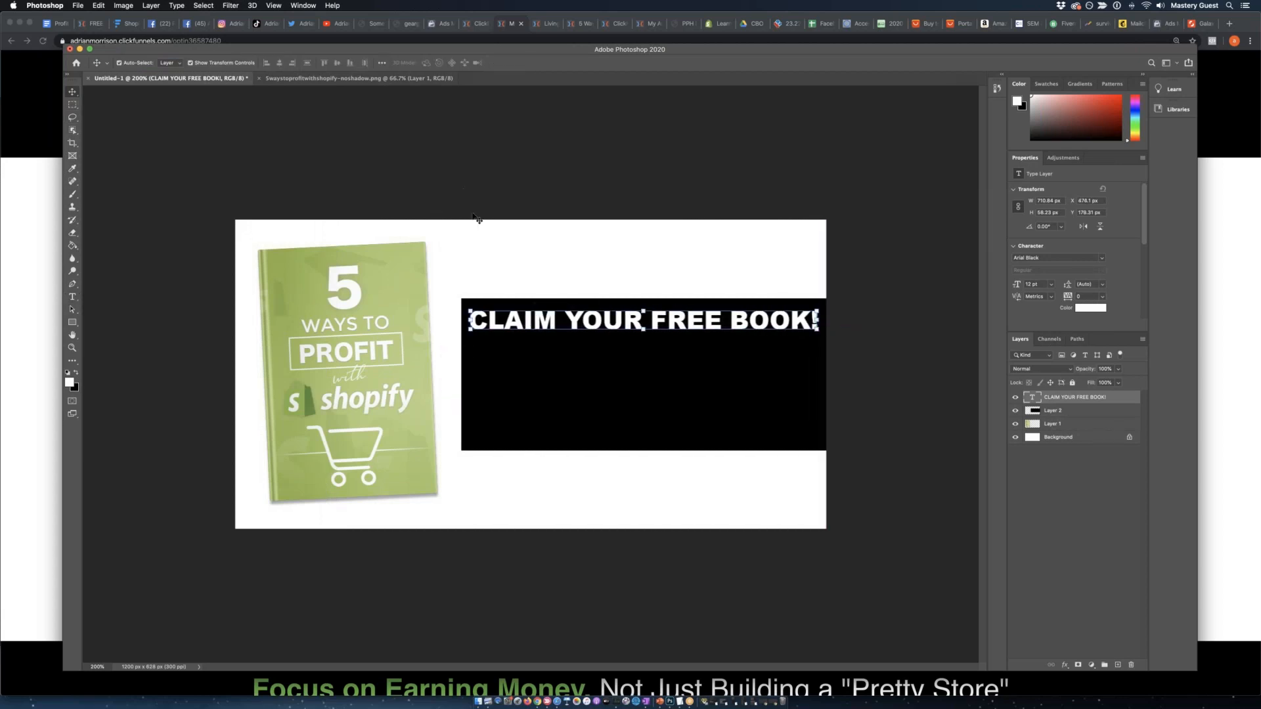
{"action": "left_click", "coordinate": [715, 478]}
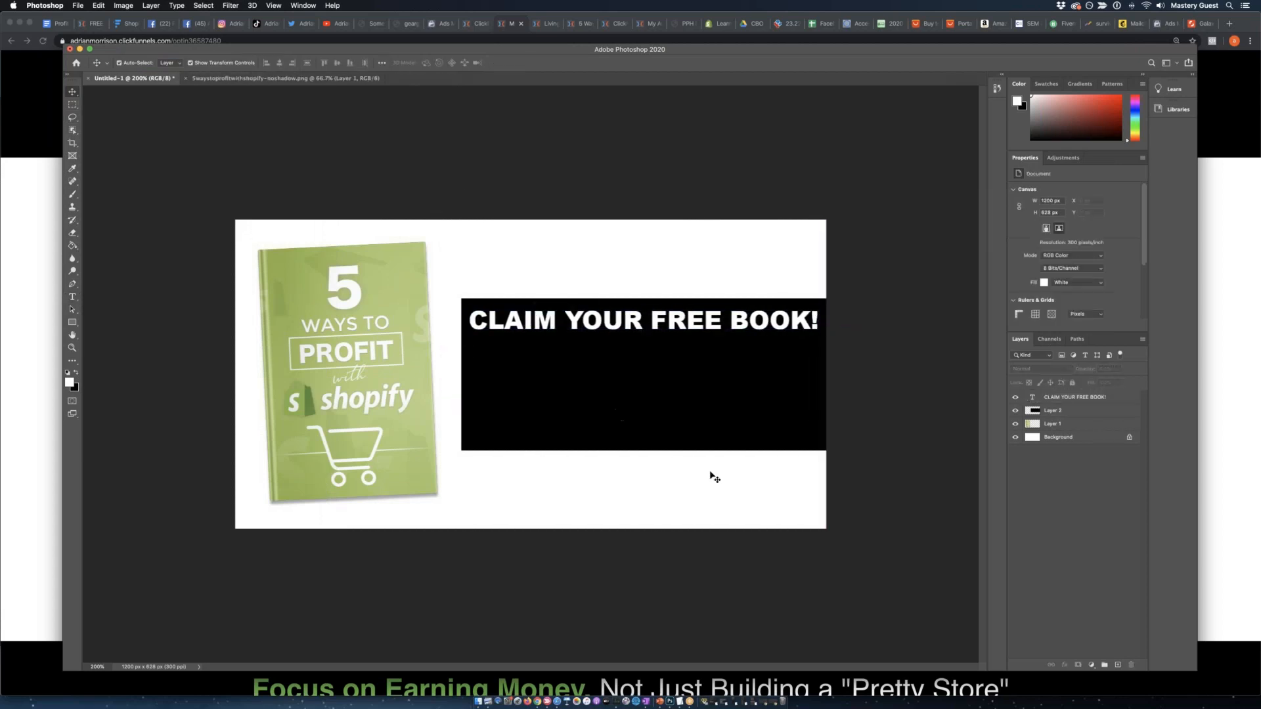
Select the black rectangle and headline layers together and move them to the canvas's top-left corner.
{"action": "left_click", "coordinate": [1072, 410]}
{"action": "left_click", "coordinate": [914, 447]}
{"action": "left_click", "coordinate": [1090, 412]}
{"action": "left_click_drag", "start_coordinate": [767, 396], "coordinate": [766, 315]}
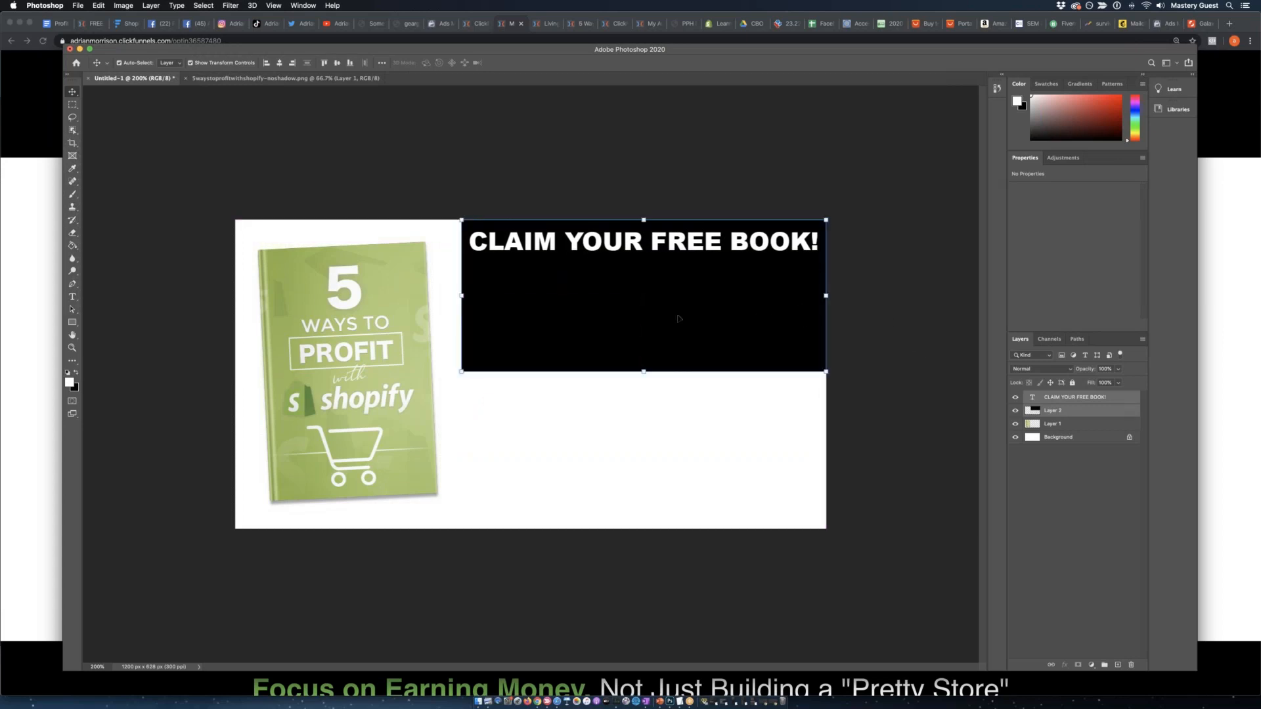
{"action": "left_click_drag", "start_coordinate": [602, 308], "coordinate": [376, 309]}
{"action": "left_click", "coordinate": [662, 131]}
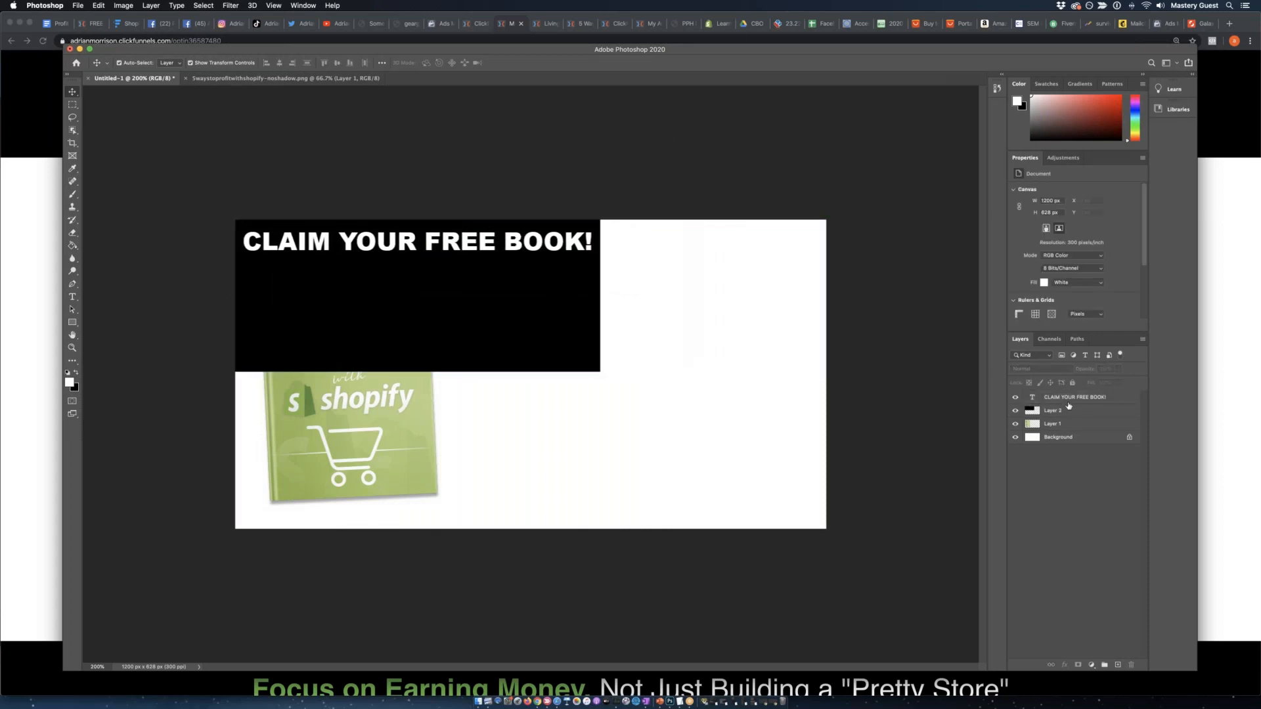
Move the headline out of the black rectangle to the canvas's lower right and swap the foreground colour to black.
{"action": "left_click", "coordinate": [518, 253]}
{"action": "left_click_drag", "start_coordinate": [517, 253], "coordinate": [718, 474]}
{"action": "left_click", "coordinate": [77, 372]}
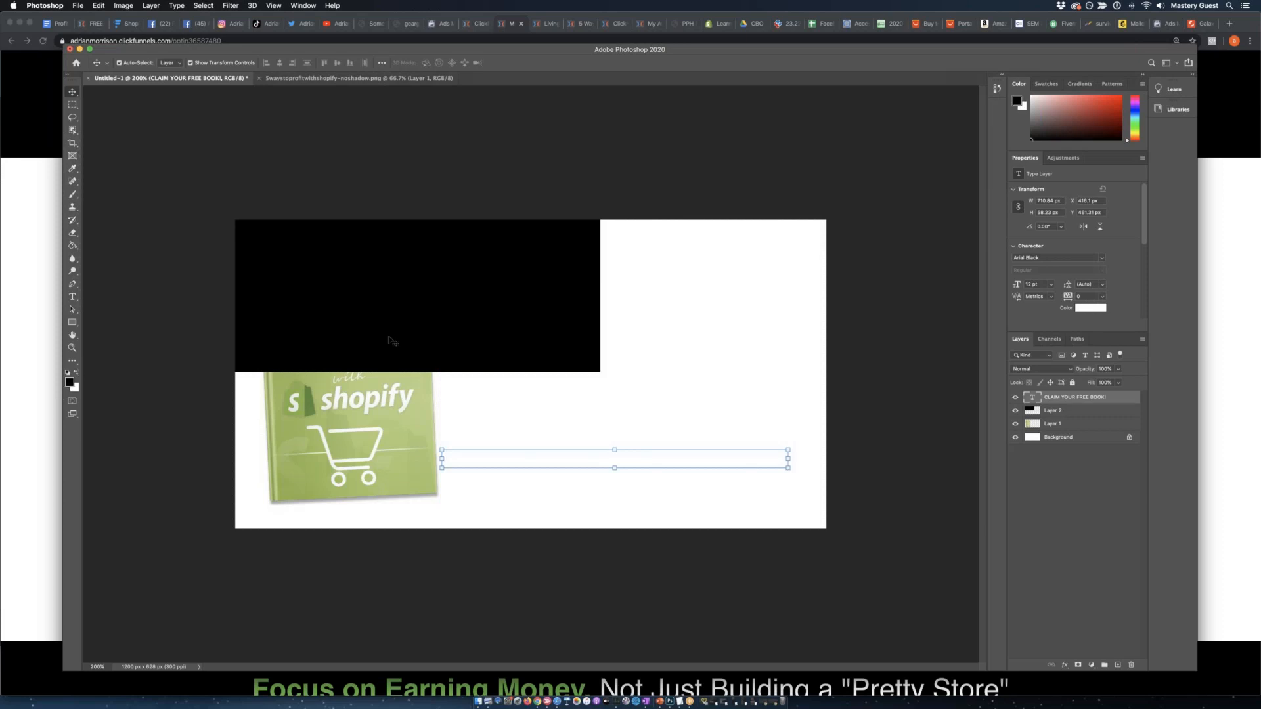
Resize the black rectangle into a full-height panel slightly wider than the book cover and place its layer behind the cover.
{"action": "left_click", "coordinate": [414, 340]}
{"action": "left_click_drag", "start_coordinate": [599, 371], "coordinate": [531, 529]}
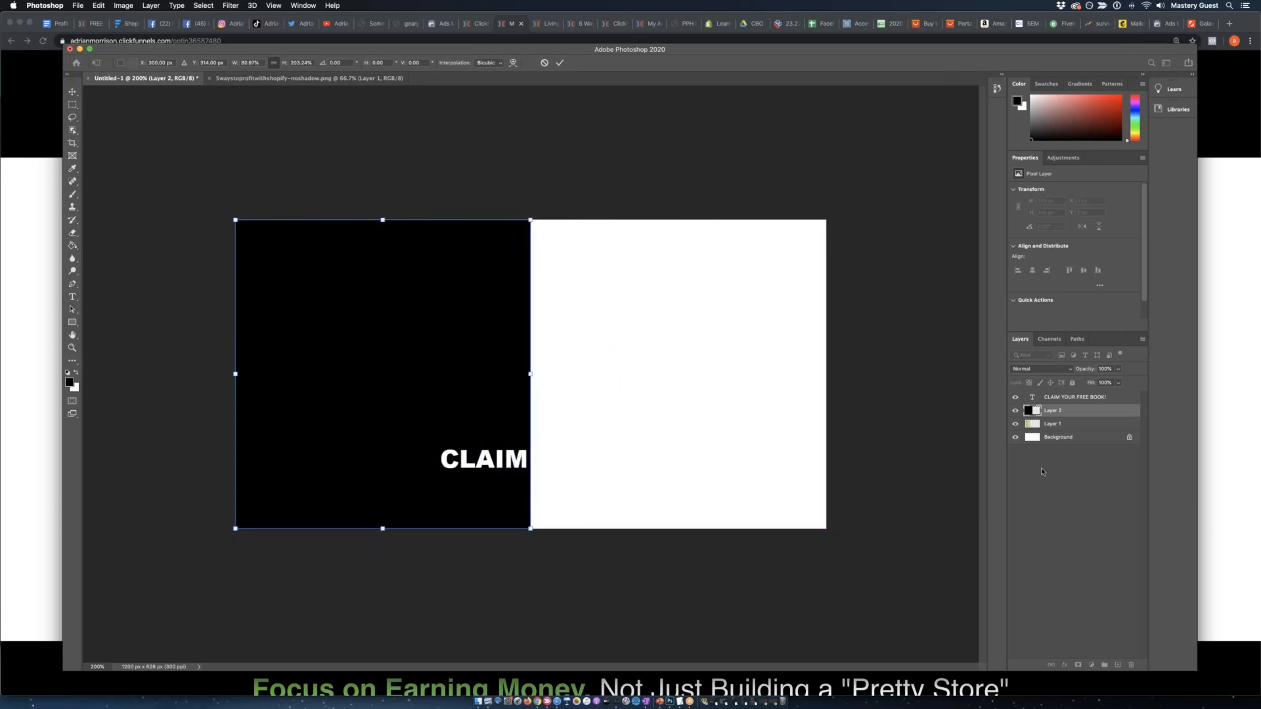
{"action": "key", "text": "Return"}
{"action": "left_click_drag", "start_coordinate": [1034, 410], "coordinate": [1039, 428]}
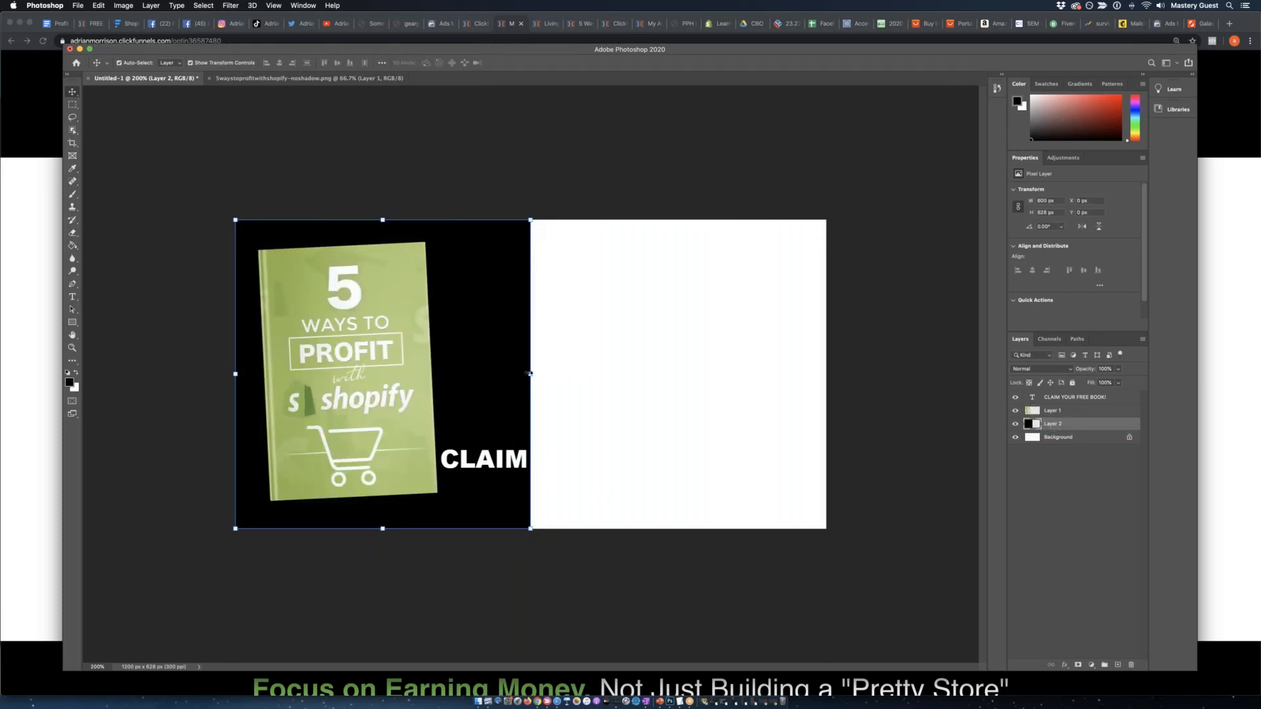
{"action": "left_click_drag", "start_coordinate": [530, 373], "coordinate": [477, 373]}
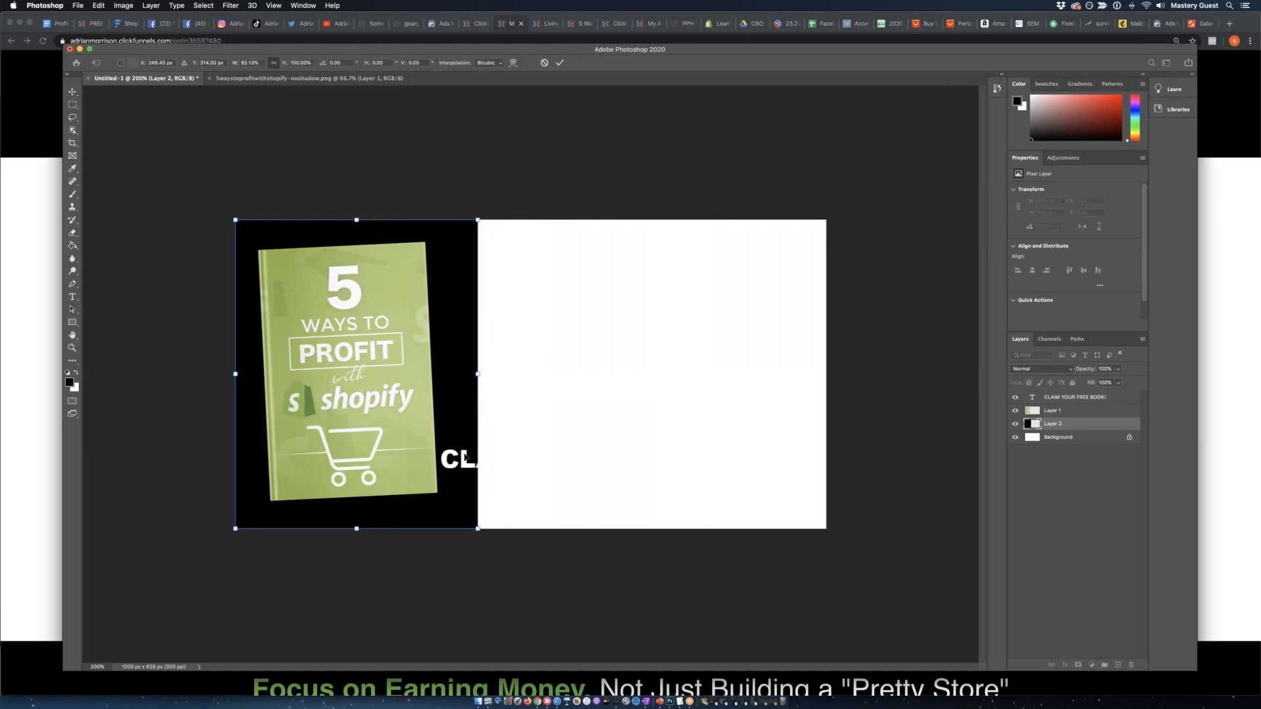
{"action": "left_click", "coordinate": [1054, 447]}
Set the headline text colour to black and fit it at 10.54 pt across the upper part of the white area.
{"action": "left_click", "coordinate": [442, 458]}
{"action": "left_click_drag", "start_coordinate": [453, 456], "coordinate": [585, 264]}
{"action": "left_click", "coordinate": [77, 373]}
{"action": "left_click", "coordinate": [76, 372]}
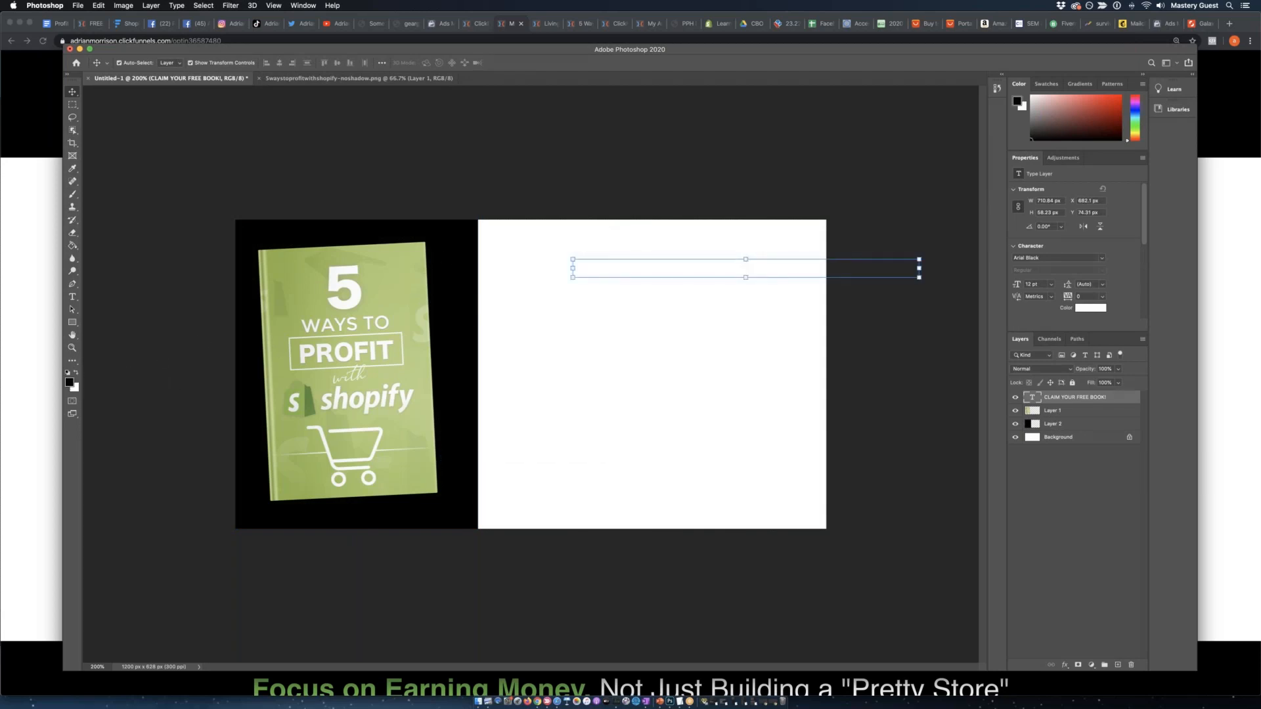
{"action": "left_click", "coordinate": [73, 297]}
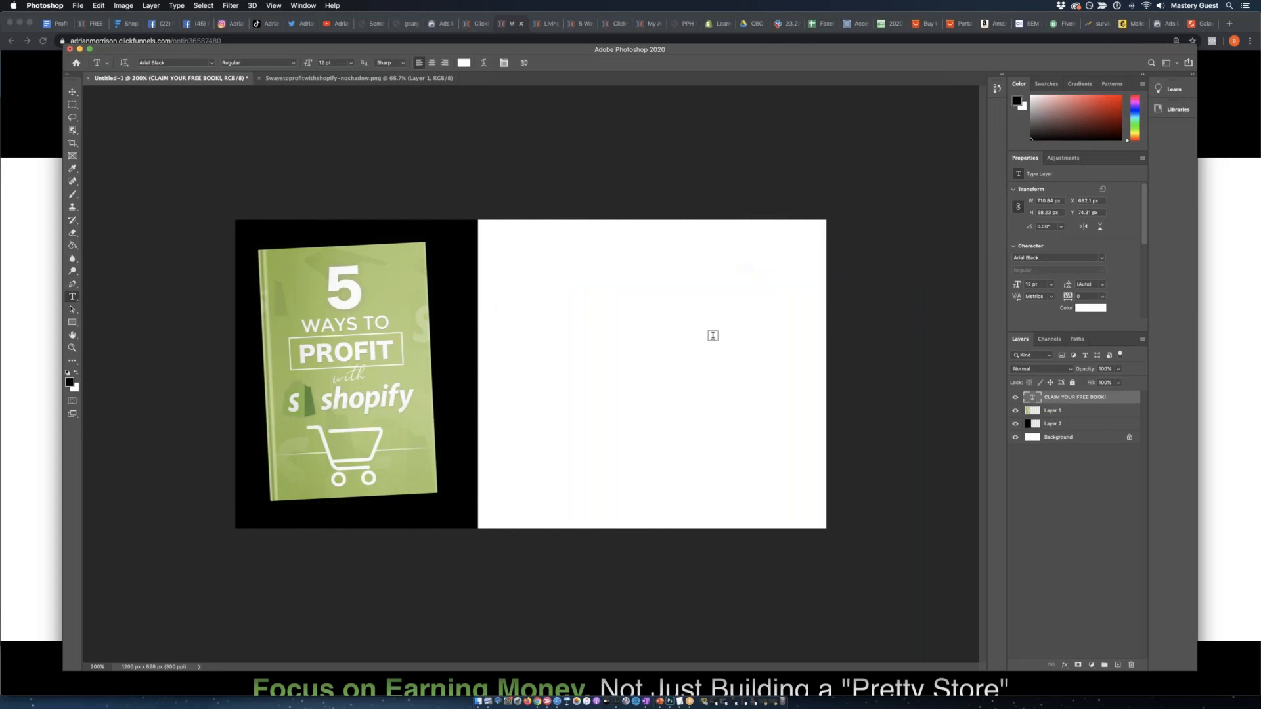
{"action": "triple_click", "coordinate": [709, 269]}
{"action": "left_click", "coordinate": [76, 372]}
{"action": "left_click", "coordinate": [77, 373]}
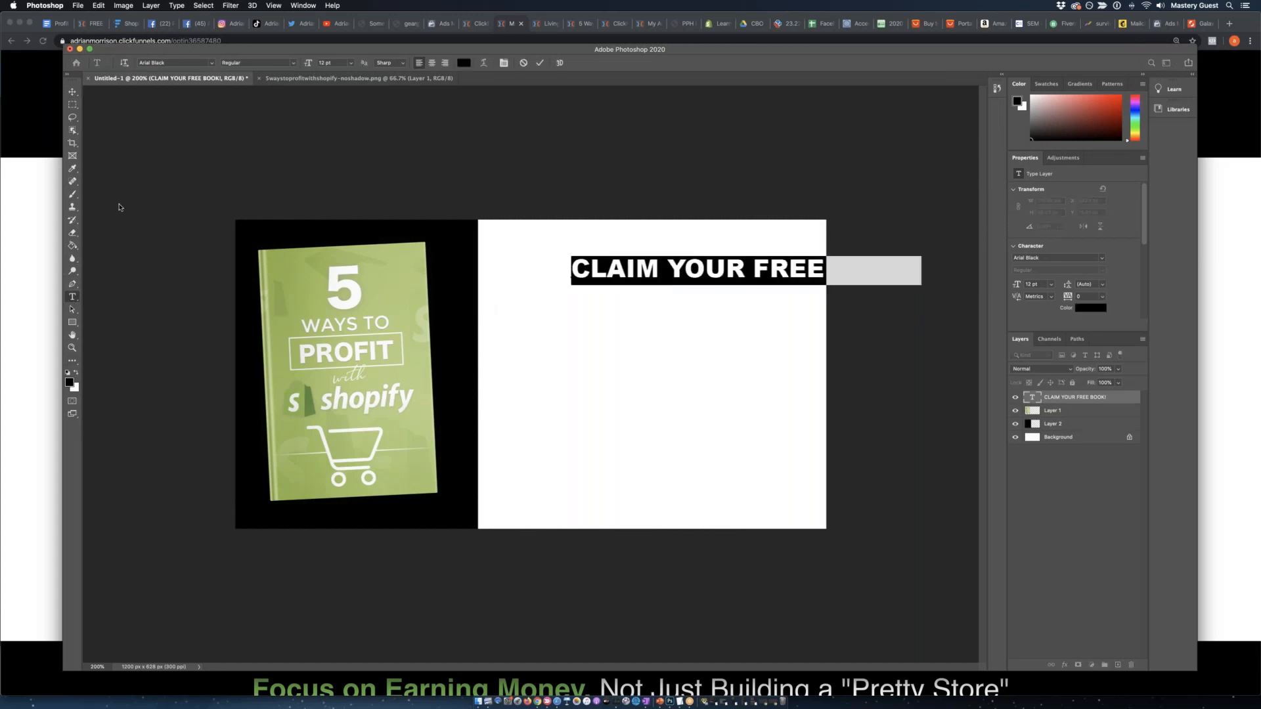
{"action": "left_click", "coordinate": [72, 92]}
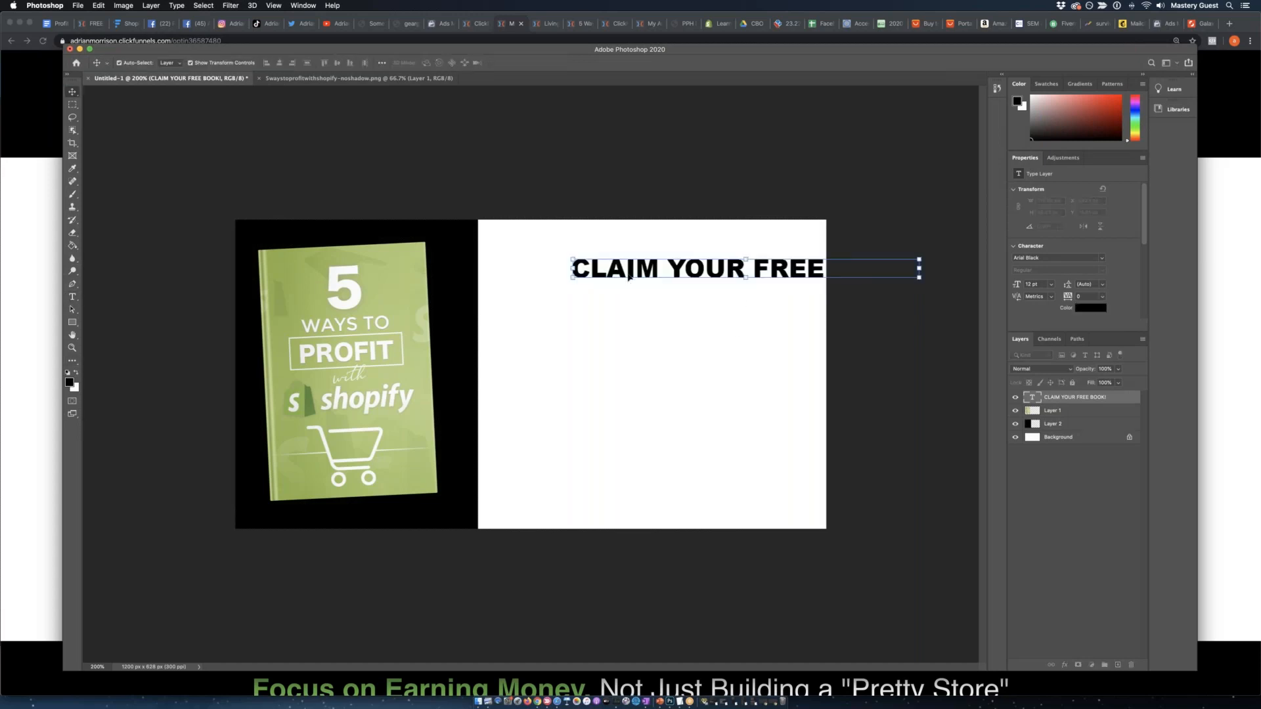
{"action": "left_click_drag", "start_coordinate": [631, 271], "coordinate": [517, 253]}
Draw a rectangular selection about 649 by 58 px closely around the headline.
{"action": "left_click", "coordinate": [77, 106]}
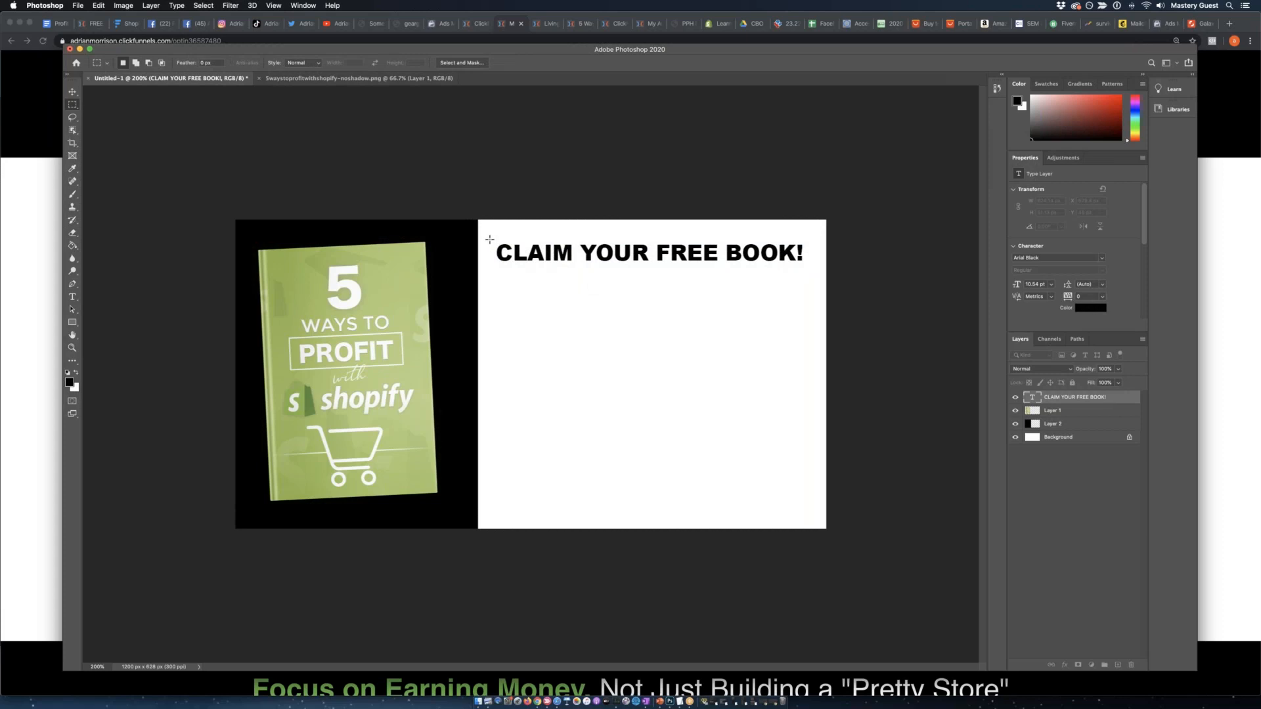
{"action": "left_click_drag", "start_coordinate": [490, 239], "coordinate": [581, 268]}
{"action": "left_click_drag", "start_coordinate": [807, 266], "coordinate": [809, 266]}
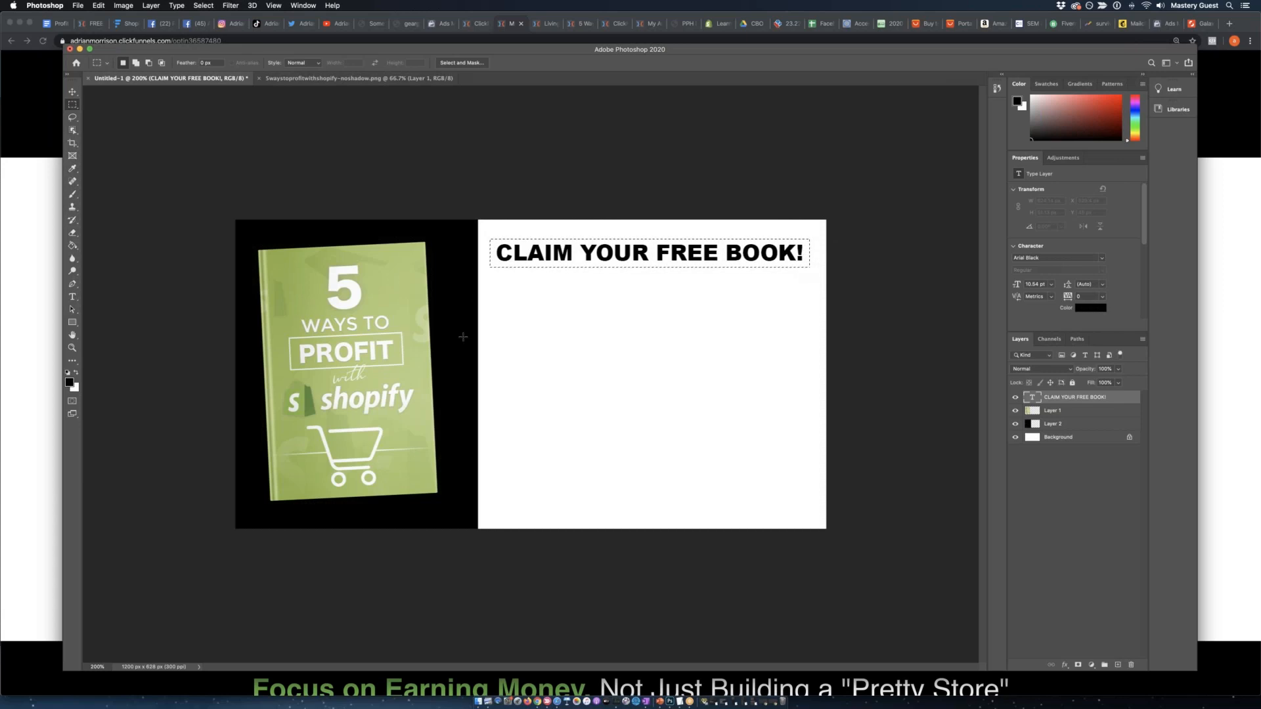
Set the foreground colour to a bright green with a hue of 117°.
{"action": "left_click", "coordinate": [76, 374]}
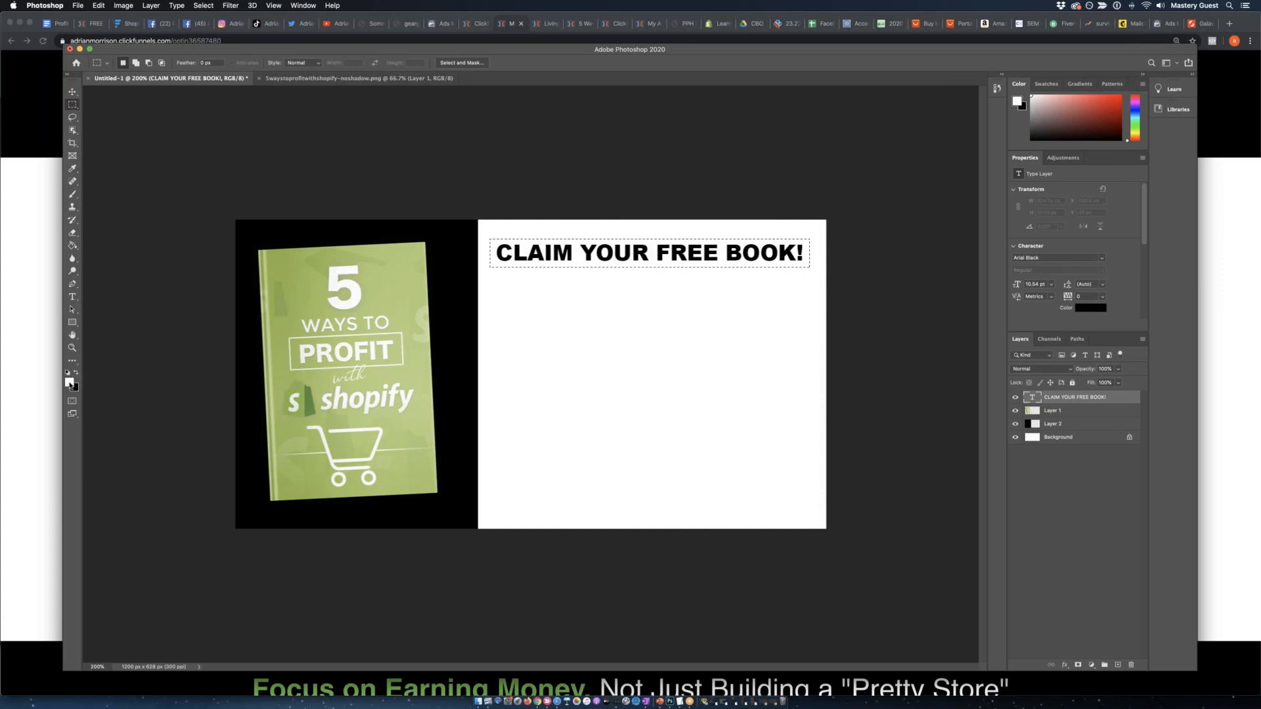
{"action": "left_click", "coordinate": [70, 383]}
{"action": "left_click", "coordinate": [636, 368]}
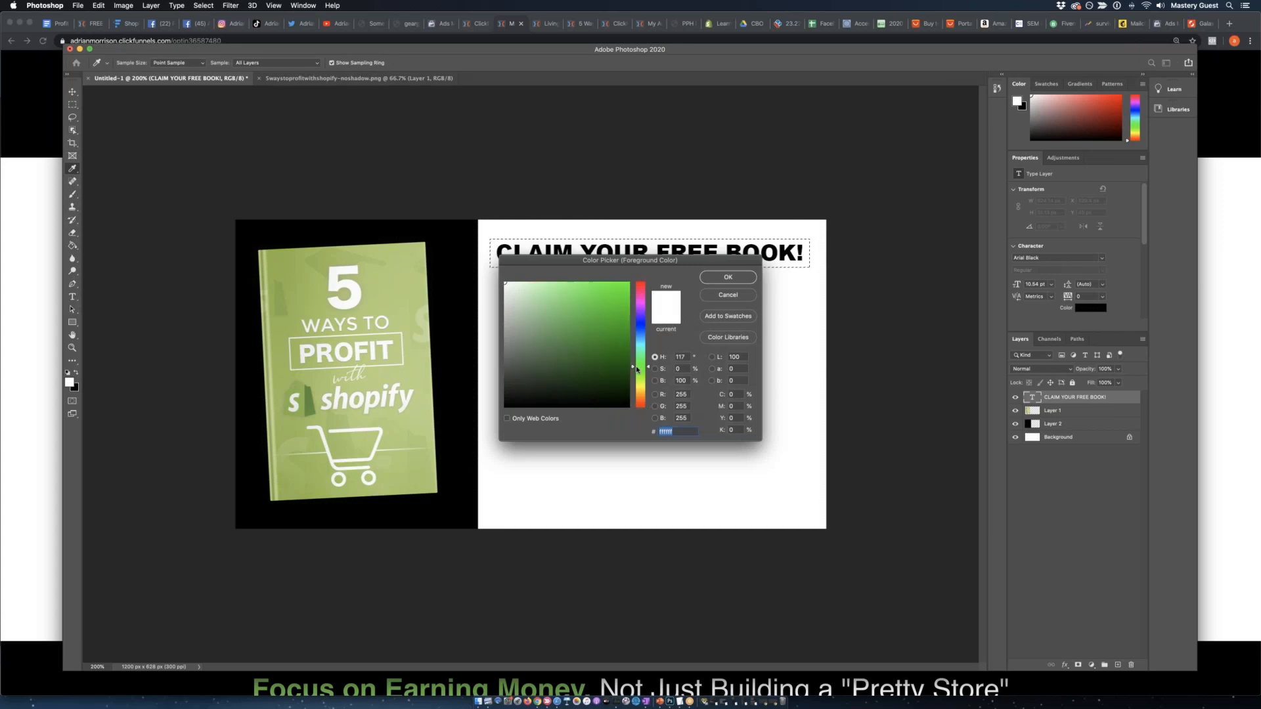
{"action": "left_click", "coordinate": [624, 310]}
{"action": "left_click", "coordinate": [726, 278]}
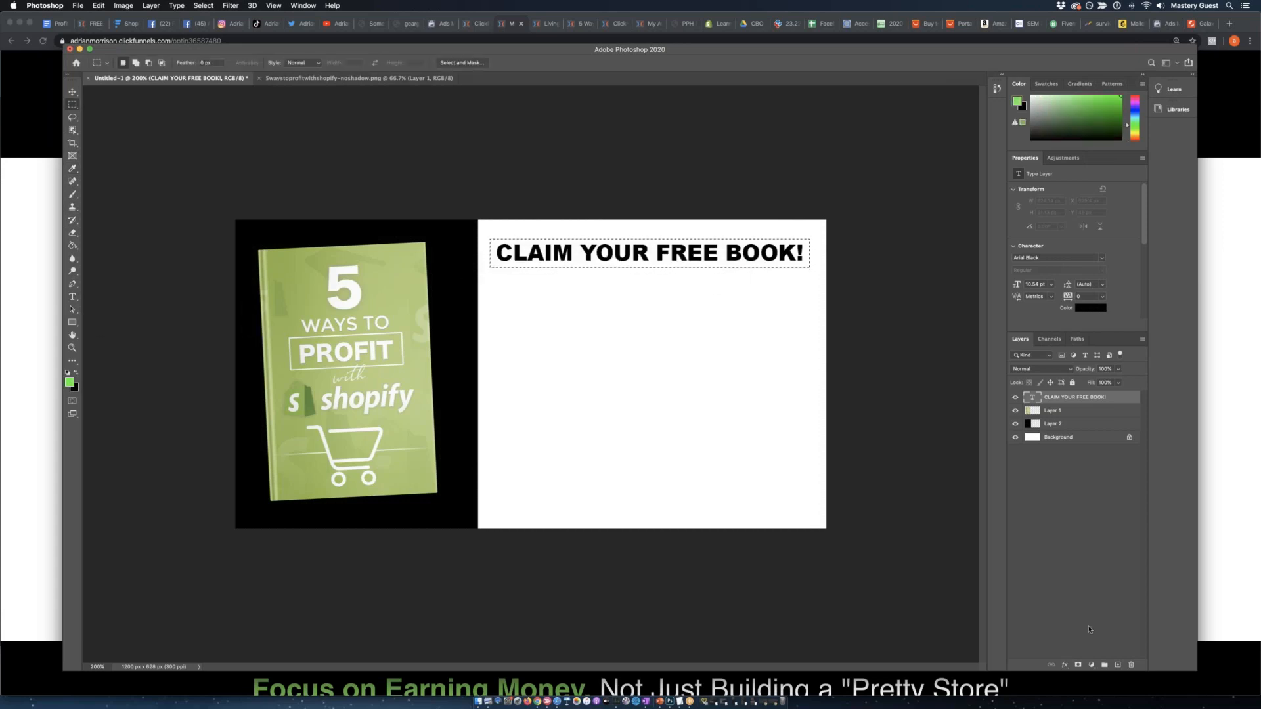
Fill the selection with the green on a new layer and place the headline layer above it.
{"action": "left_click", "coordinate": [1116, 665]}
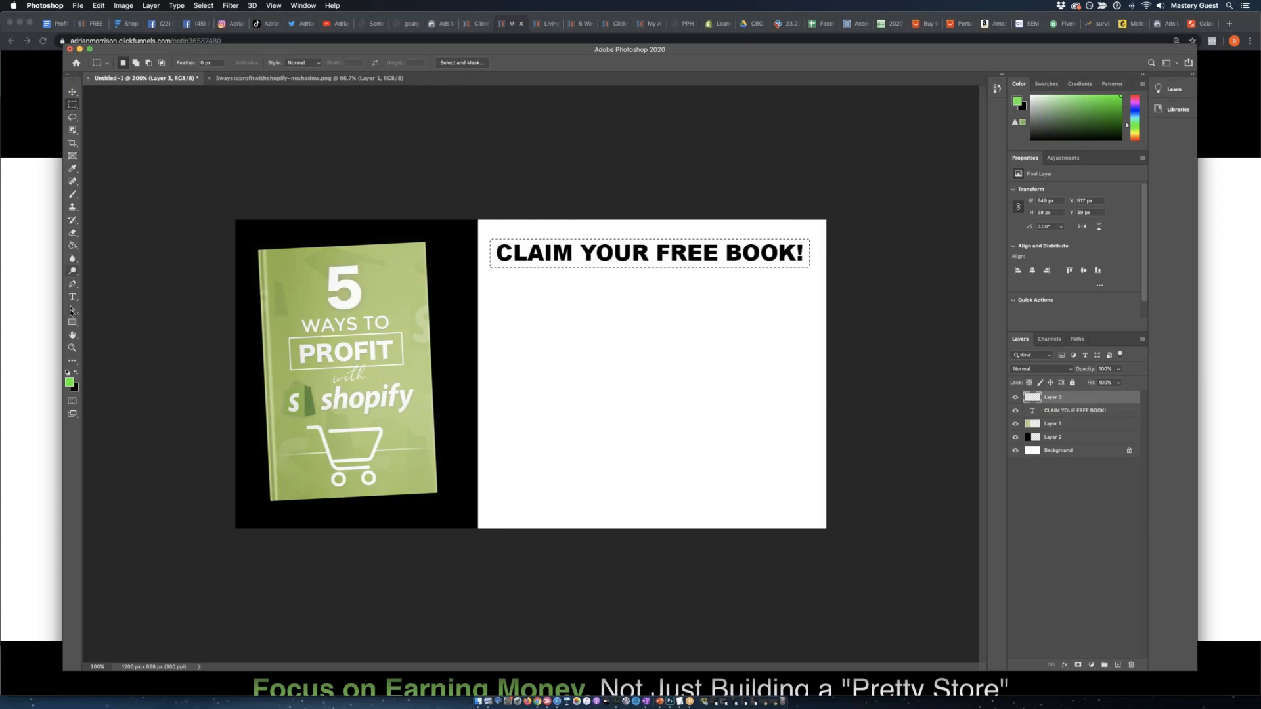
{"action": "left_click", "coordinate": [73, 245]}
{"action": "left_click", "coordinate": [624, 264]}
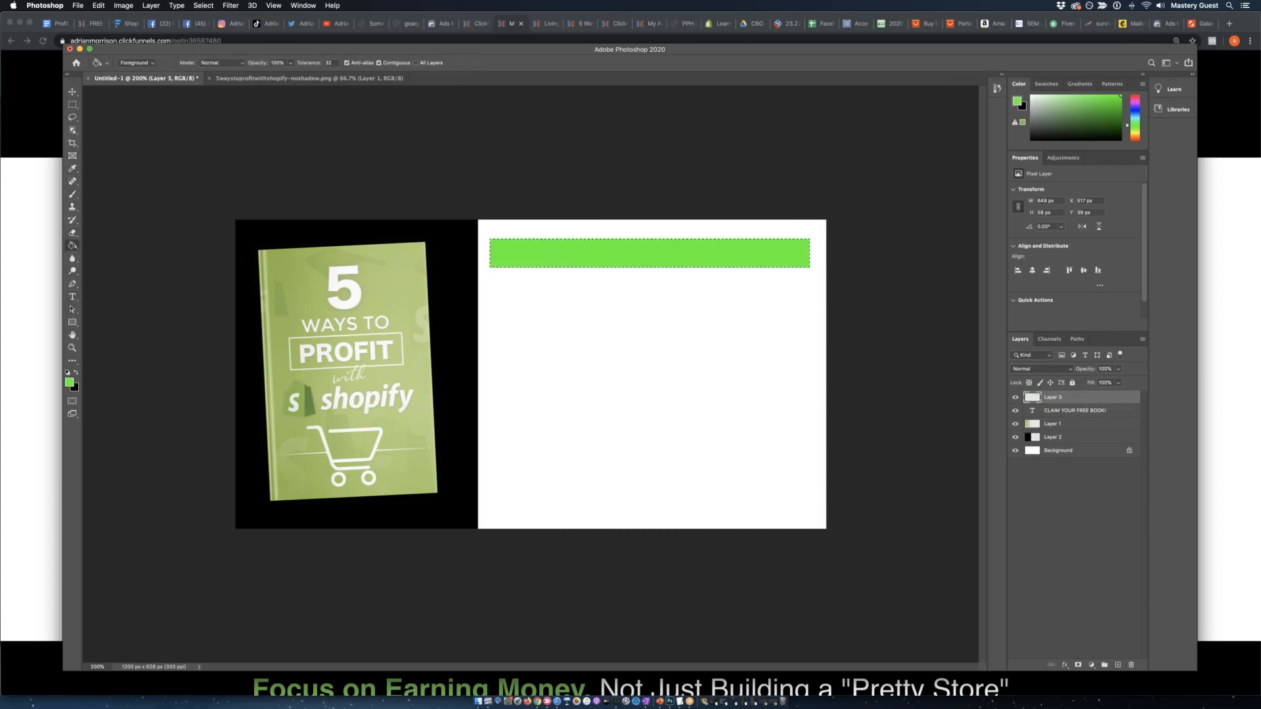
{"action": "left_click_drag", "start_coordinate": [1077, 410], "coordinate": [1070, 397]}
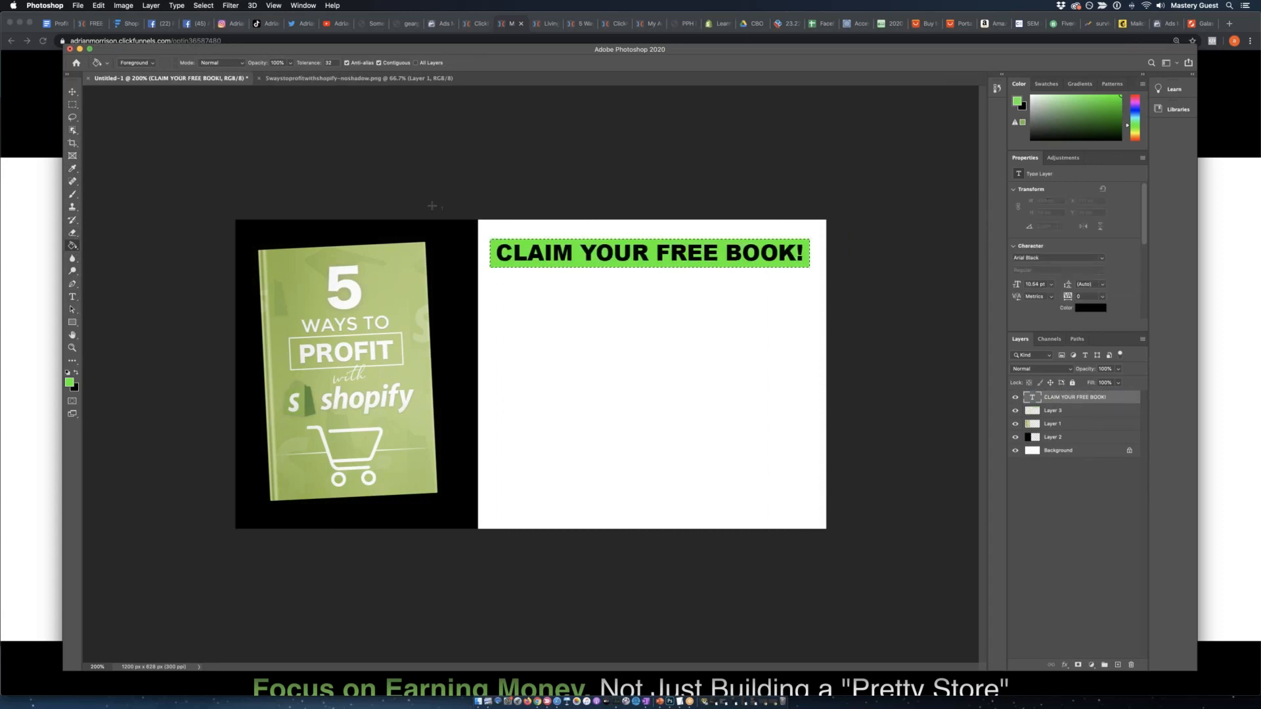
Deselect the headline layer and clear the rectangular selection around the green bar.
{"action": "left_click", "coordinate": [75, 92]}
{"action": "left_click", "coordinate": [515, 190]}
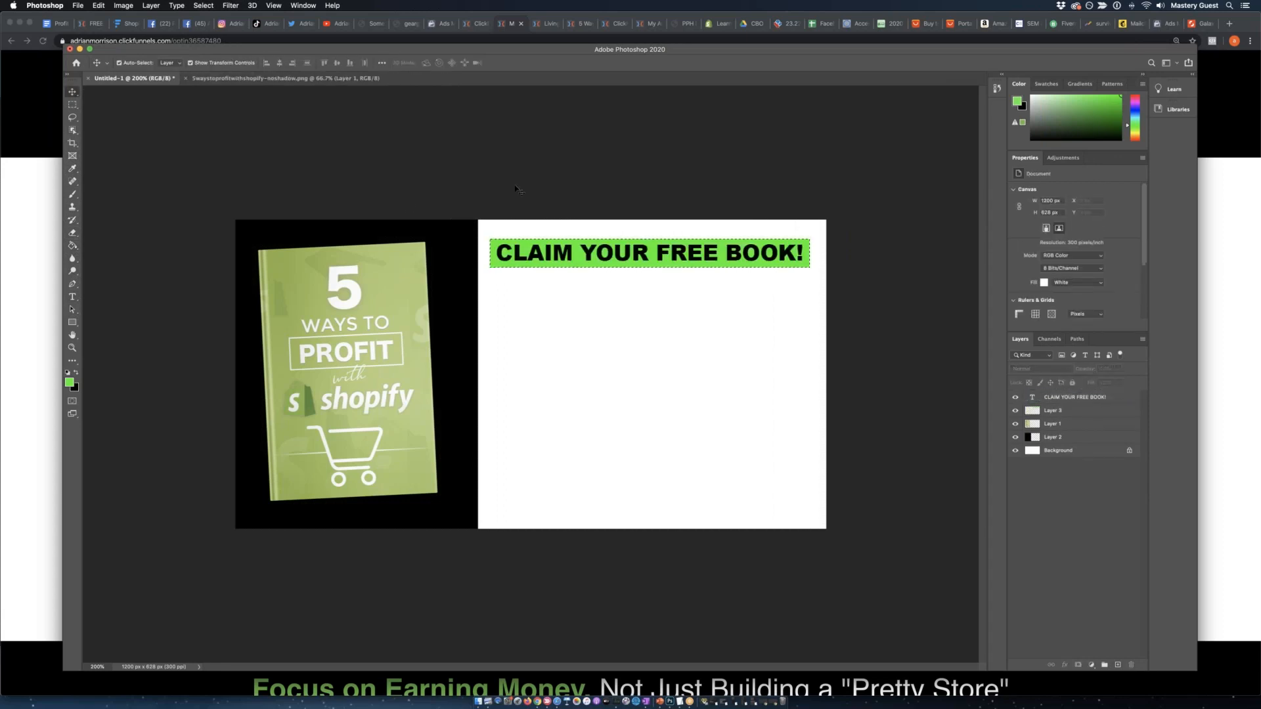
{"action": "left_click", "coordinate": [73, 105]}
{"action": "left_click", "coordinate": [354, 146]}
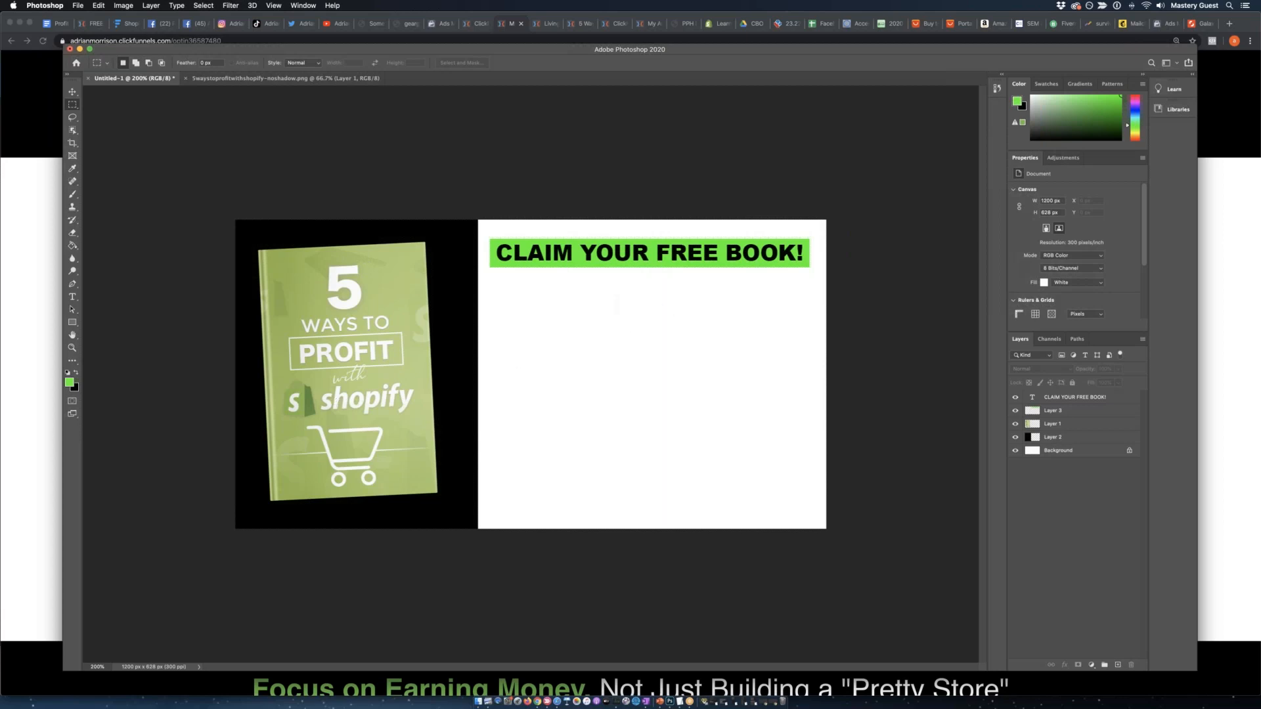
Switch to Shutterstock in Chrome, search the images for "ONLINE STORE" and look through the results.
{"action": "left_click", "coordinate": [1238, 106]}
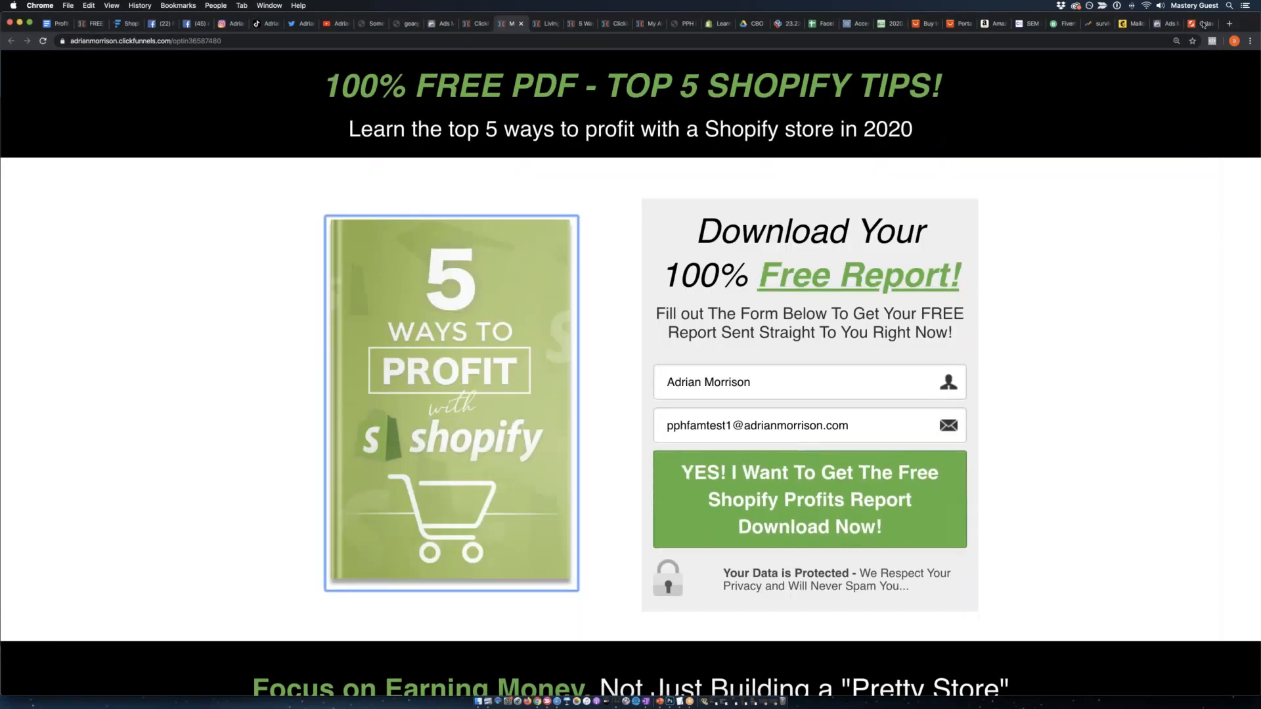
{"action": "left_click", "coordinate": [1190, 24]}
{"action": "double_click", "coordinate": [333, 103]}
{"action": "type", "text": "ONLINE STORE"}
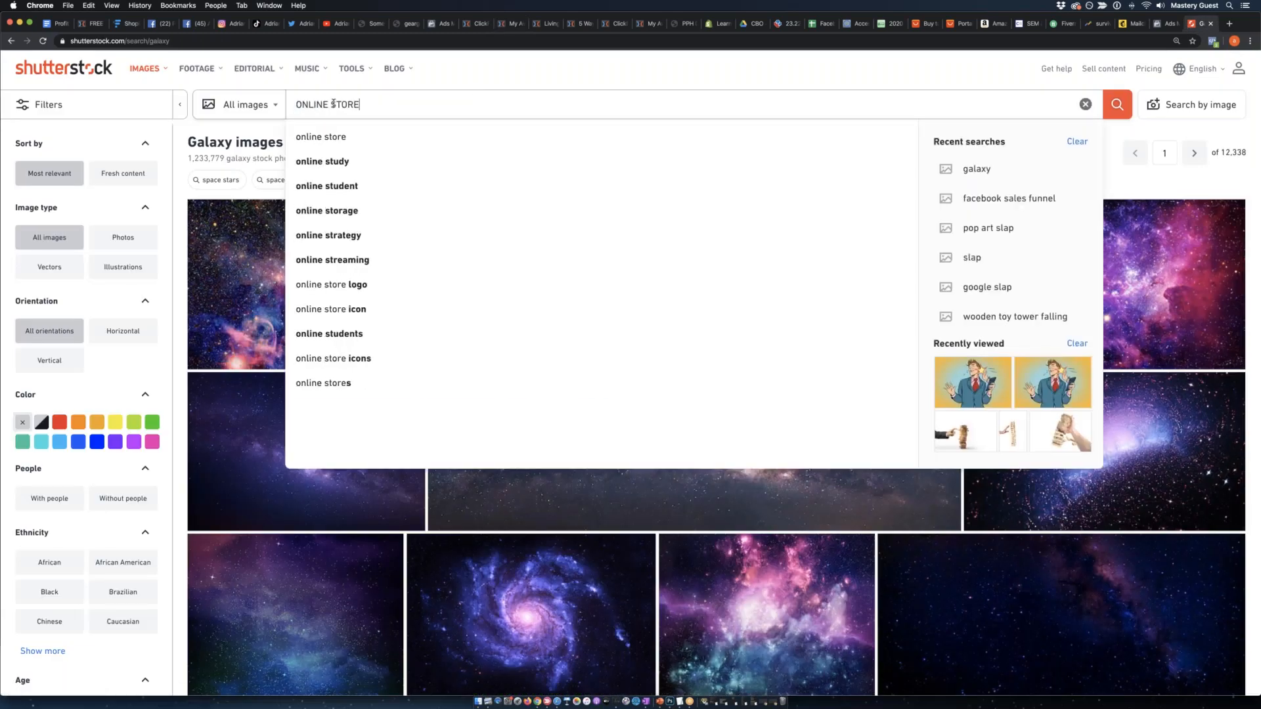
{"action": "key", "text": "Return"}
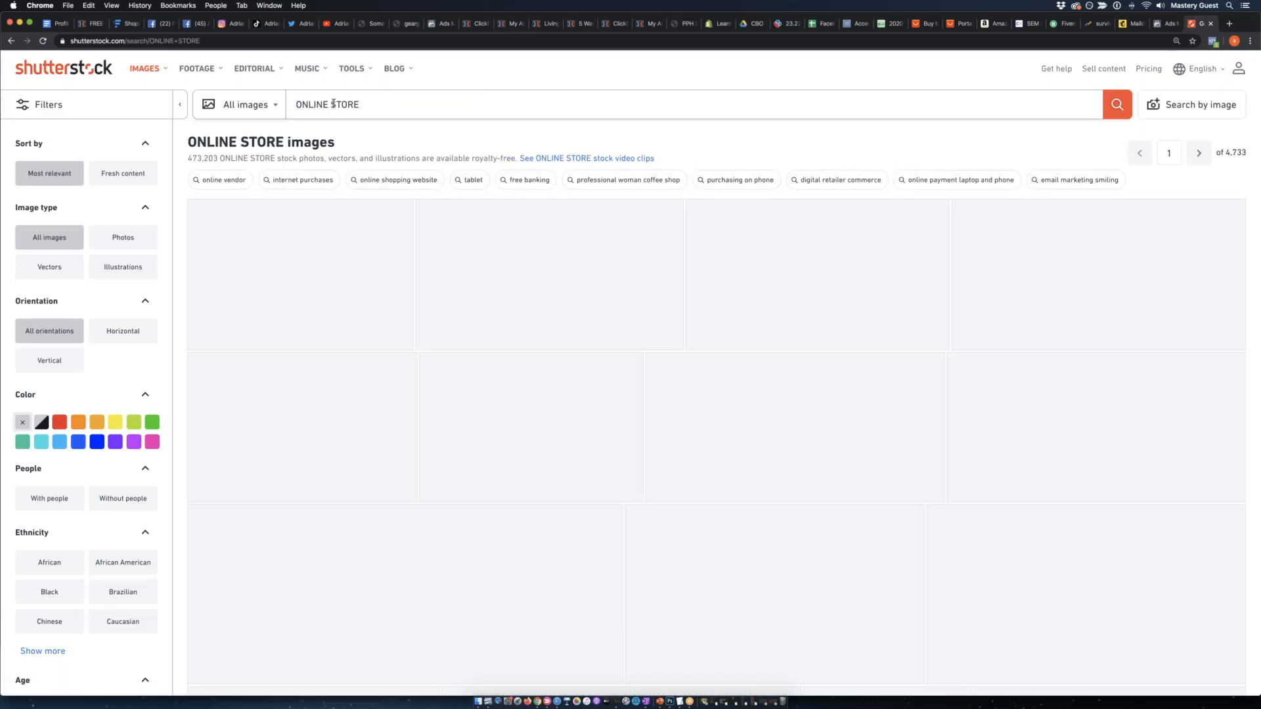
{"action": "scroll", "coordinate": [519, 157], "scroll_direction": "down", "scroll_amount": 10}
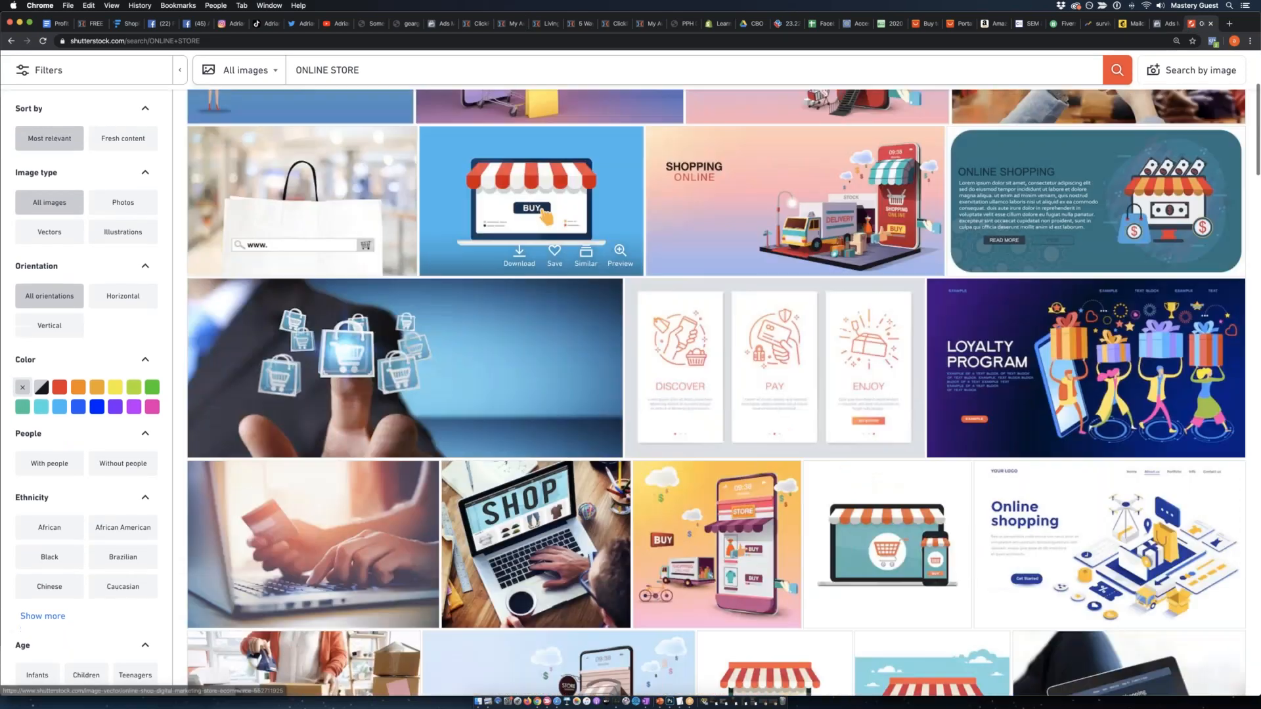
{"action": "scroll", "coordinate": [515, 164], "scroll_direction": "down", "scroll_amount": 5}
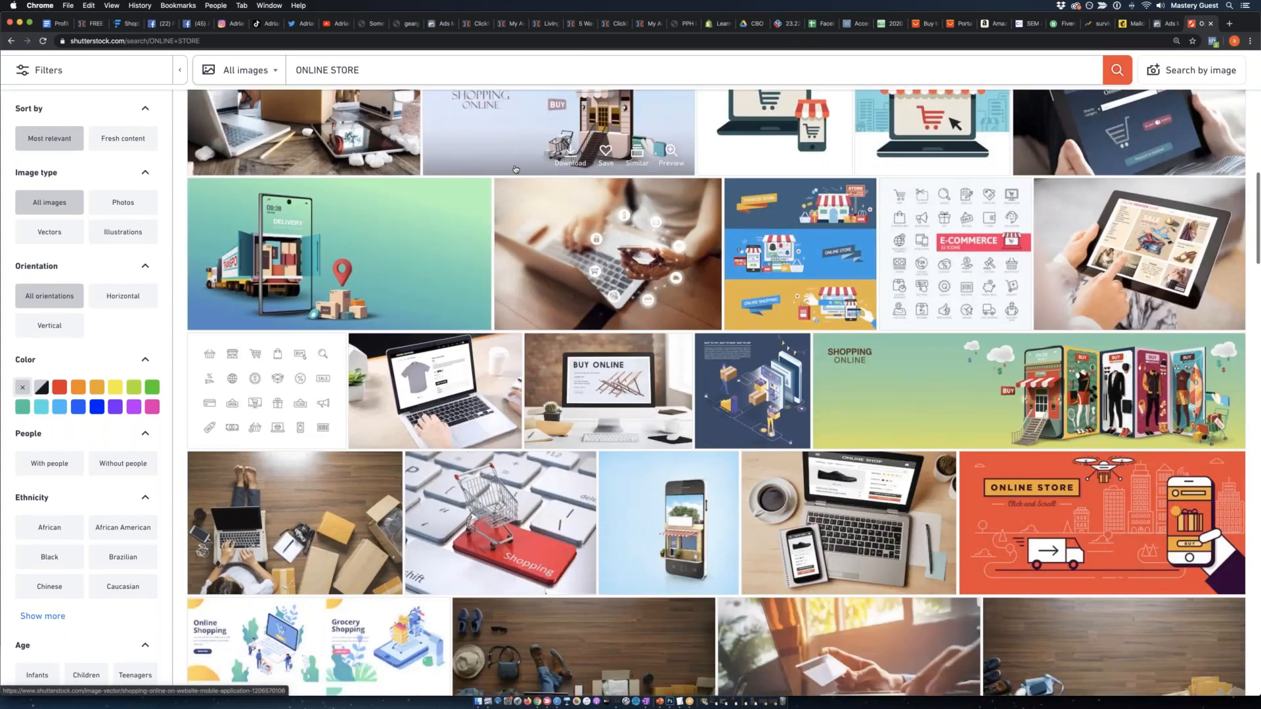
{"action": "scroll", "coordinate": [516, 168], "scroll_direction": "up", "scroll_amount": 3}
{"action": "scroll", "coordinate": [515, 171], "scroll_direction": "down", "scroll_amount": 10}
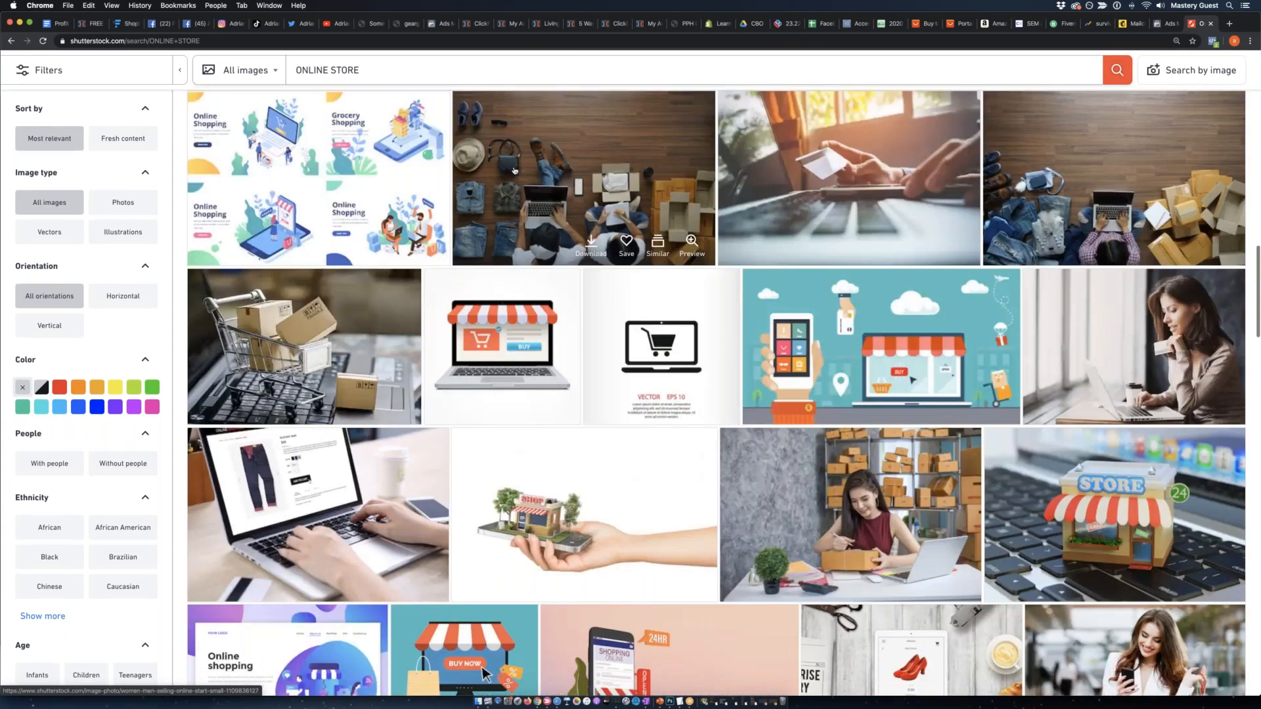
{"action": "scroll", "coordinate": [514, 171], "scroll_direction": "up", "scroll_amount": 20}
Search Shutterstock for "profit online store" and browse the first results page for a suitable ad picture.
{"action": "left_click", "coordinate": [403, 109]}
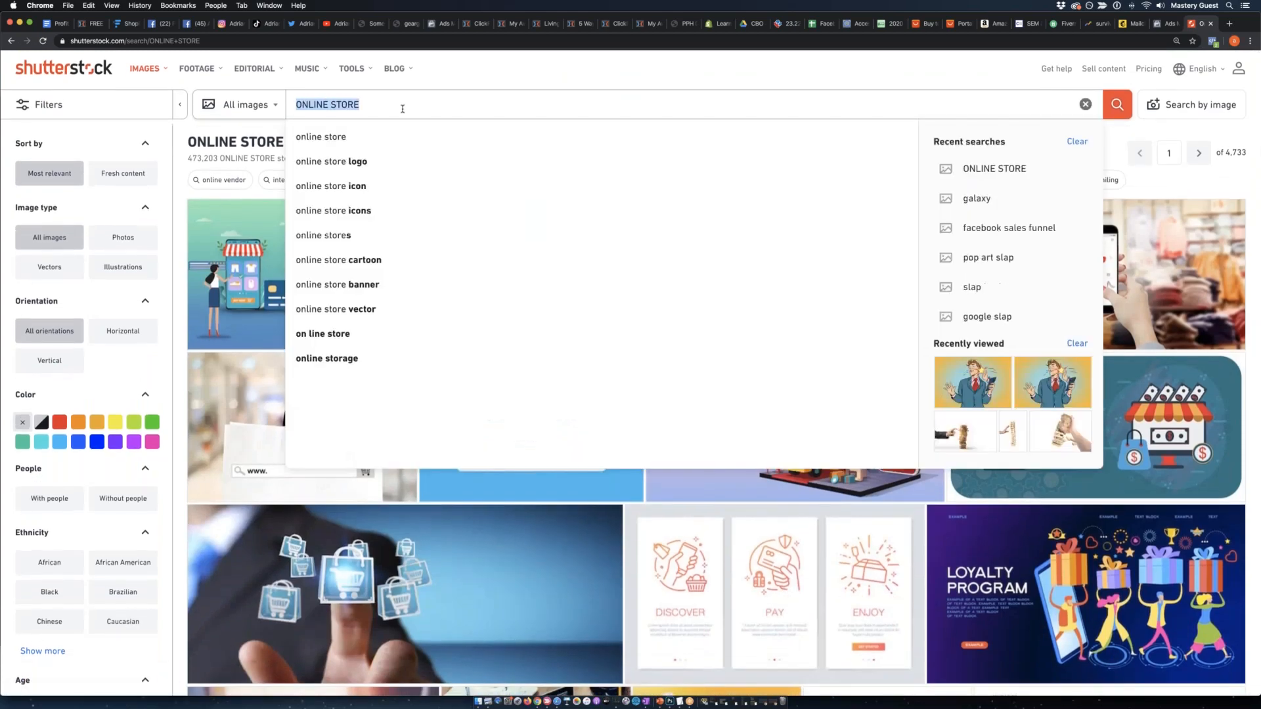
{"action": "type", "text": "profit online store"}
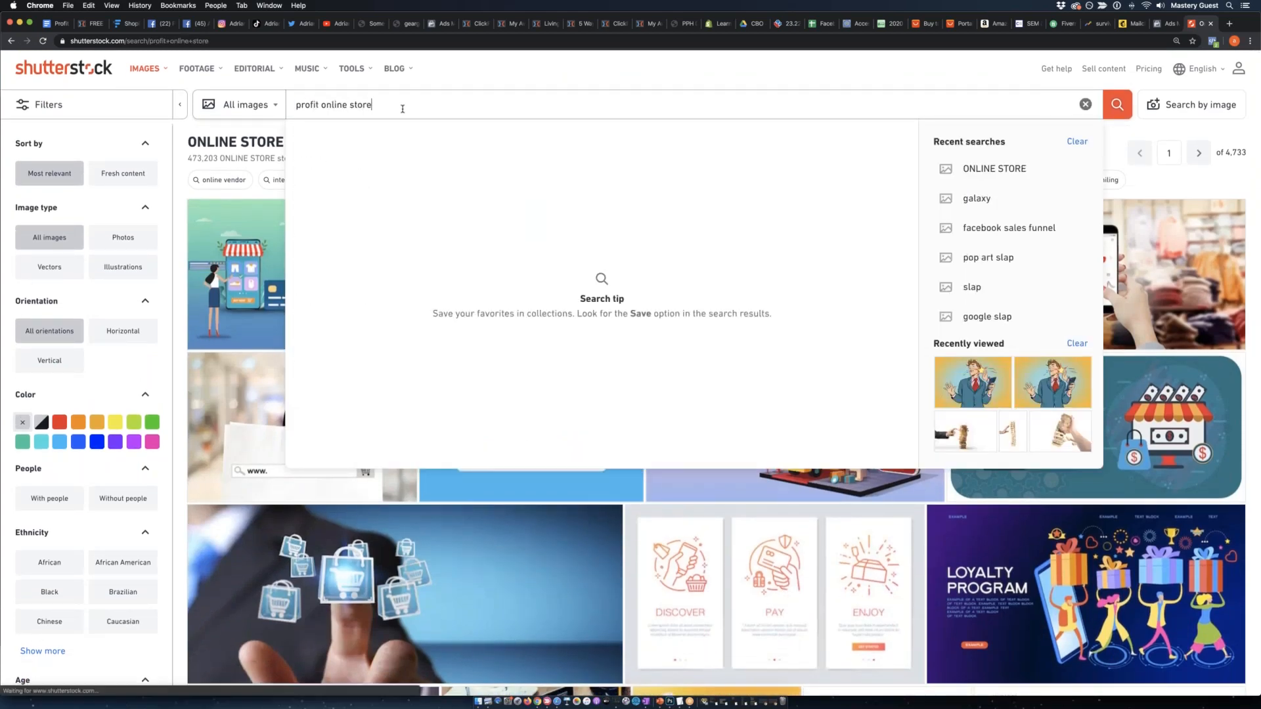
{"action": "key", "text": "Return"}
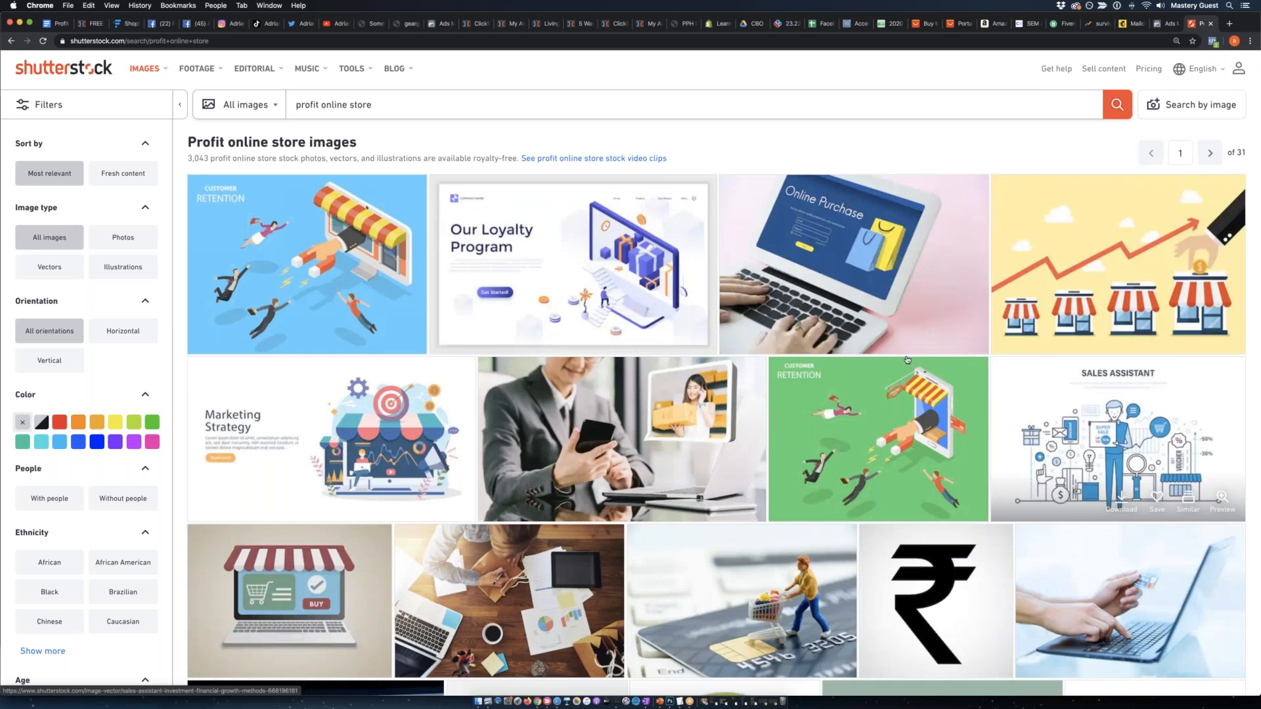
{"action": "scroll", "coordinate": [906, 360], "scroll_direction": "down", "scroll_amount": 10}
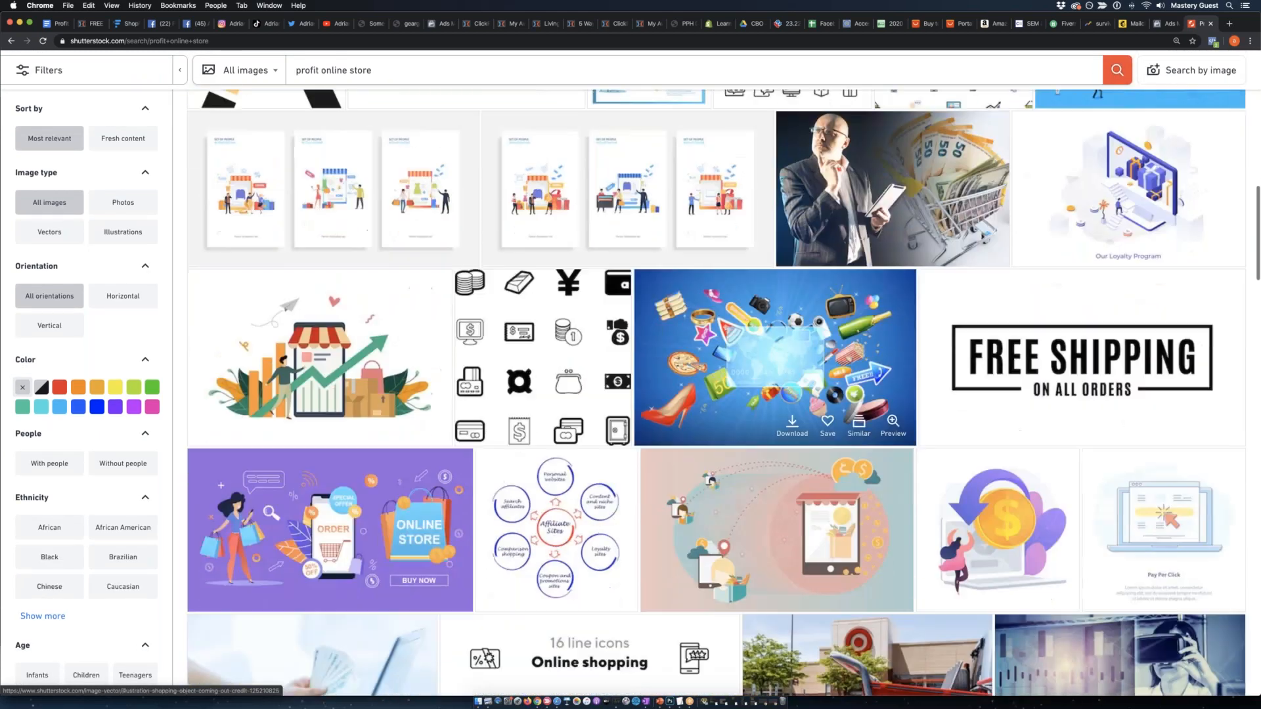
{"action": "scroll", "coordinate": [775, 367], "scroll_direction": "down", "scroll_amount": 2}
{"action": "scroll", "coordinate": [775, 368], "scroll_direction": "down", "scroll_amount": 2}
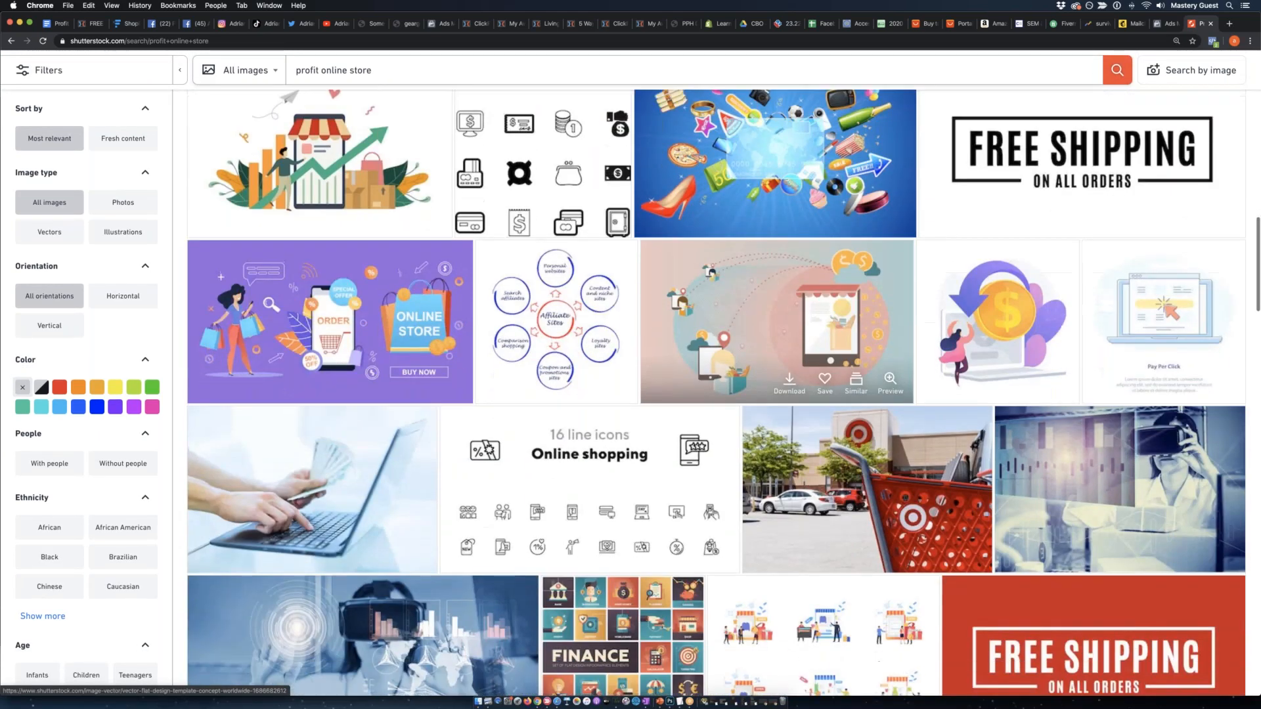
{"action": "scroll", "coordinate": [903, 370], "scroll_direction": "down", "scroll_amount": 7}
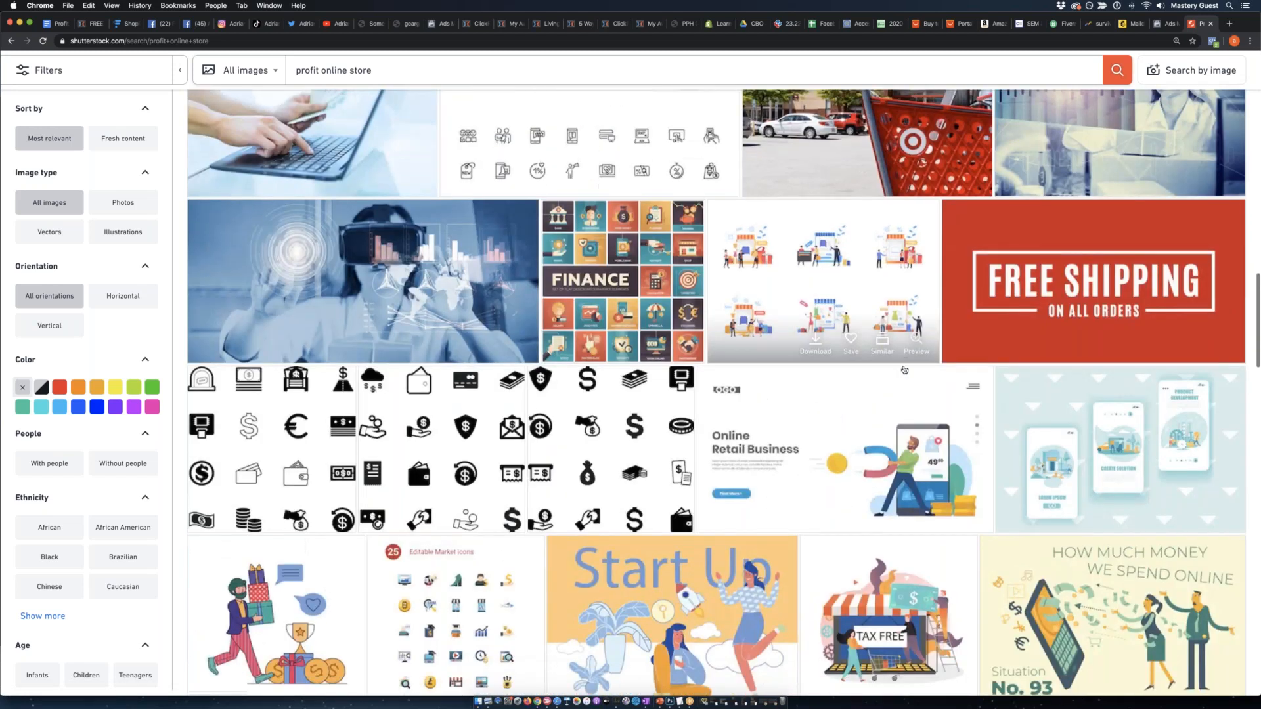
{"action": "scroll", "coordinate": [904, 370], "scroll_direction": "down", "scroll_amount": 8}
{"action": "scroll", "coordinate": [906, 374], "scroll_direction": "down", "scroll_amount": 7}
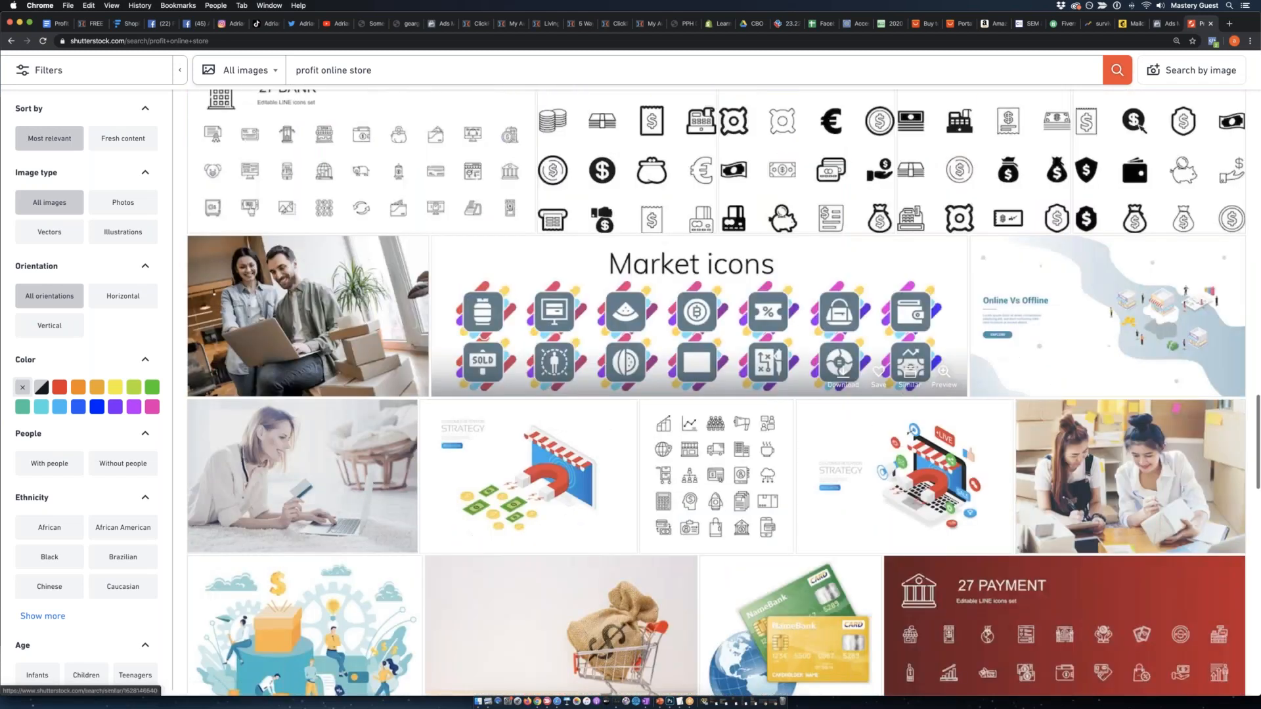
{"action": "scroll", "coordinate": [906, 389], "scroll_direction": "down", "scroll_amount": 20}
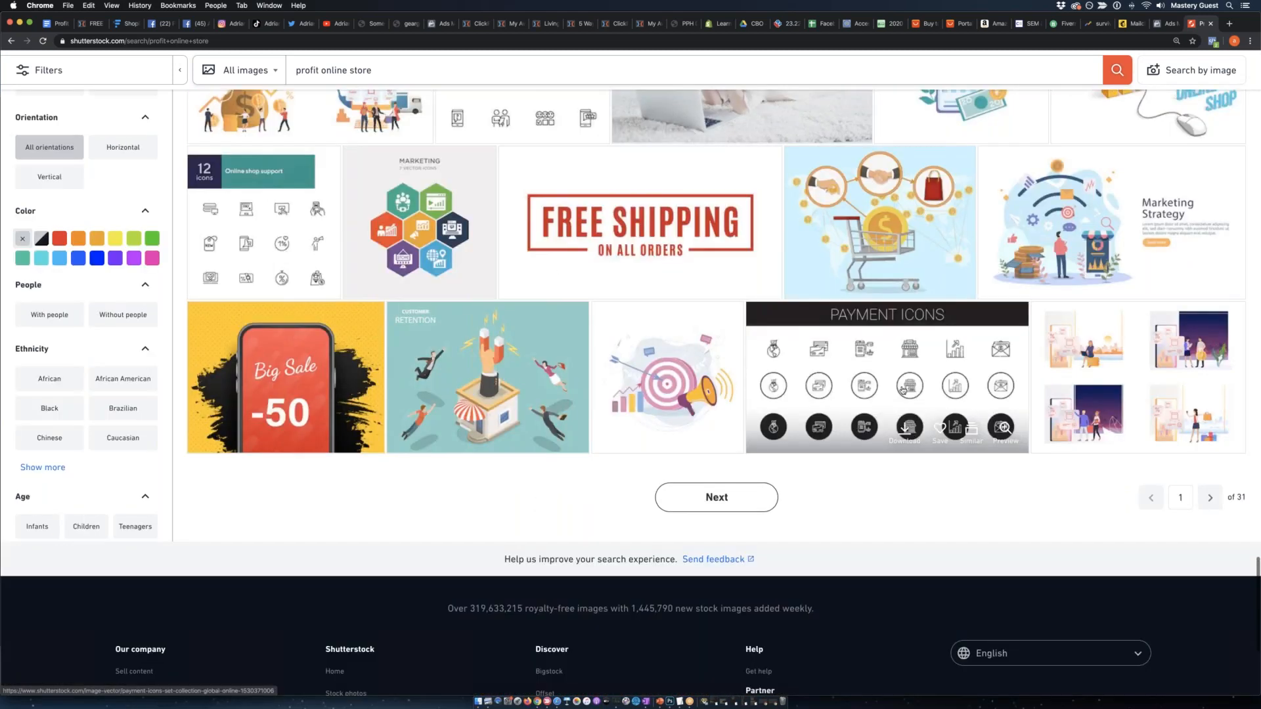
{"action": "scroll", "coordinate": [903, 390], "scroll_direction": "up", "scroll_amount": 20}
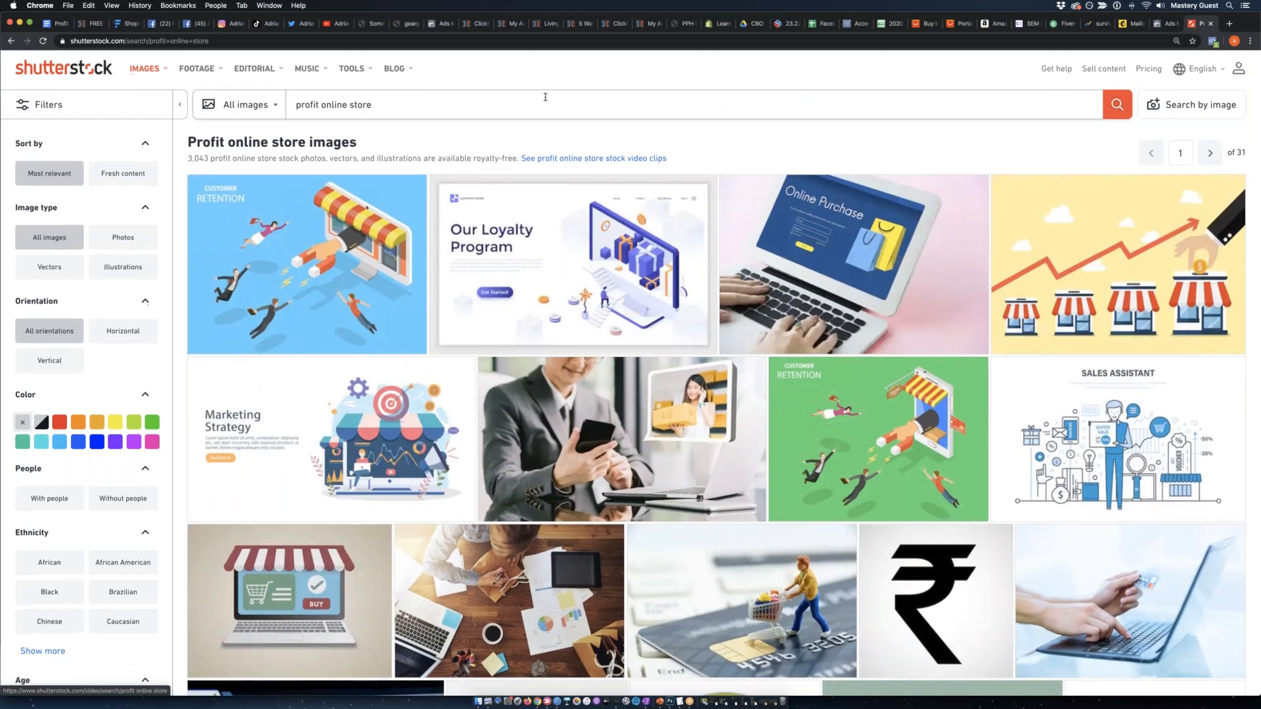
Search Shutterstock for "shopify online store" and browse the matching pictures.
{"action": "left_click", "coordinate": [546, 101]}
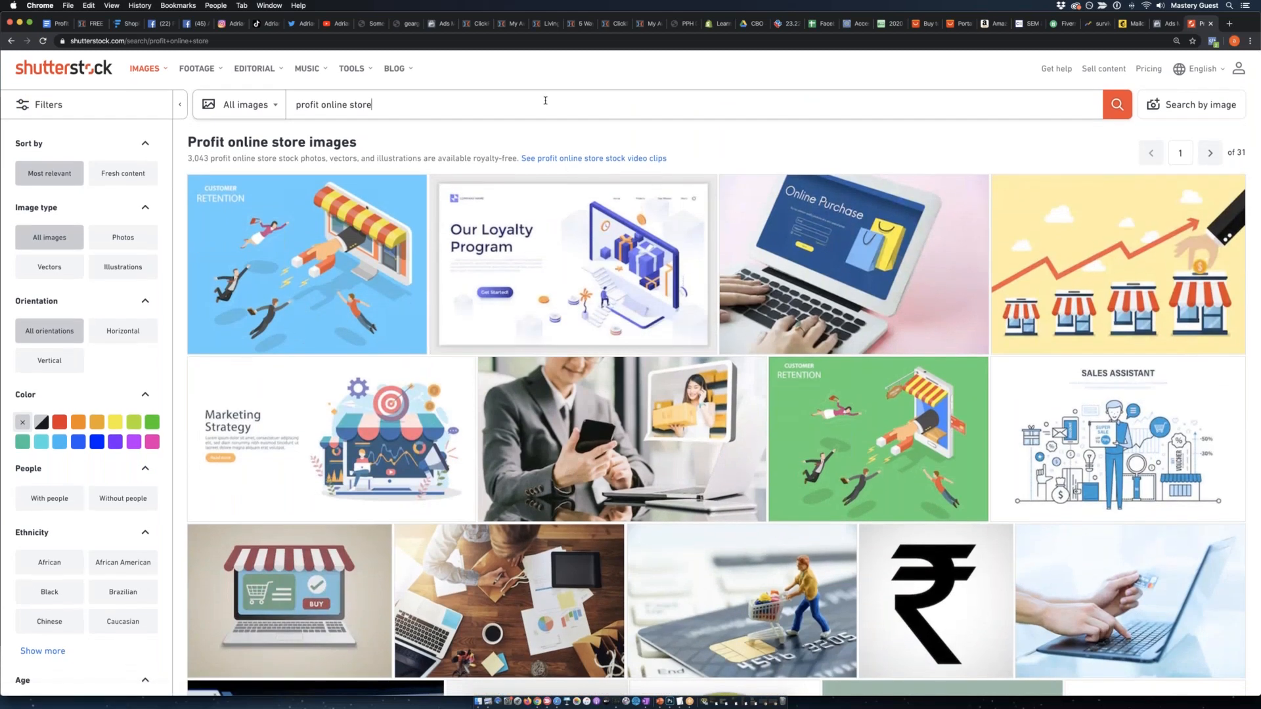
{"action": "key", "text": "super+a"}
{"action": "type", "text": "shopify online store"}
{"action": "key", "text": "Return"}
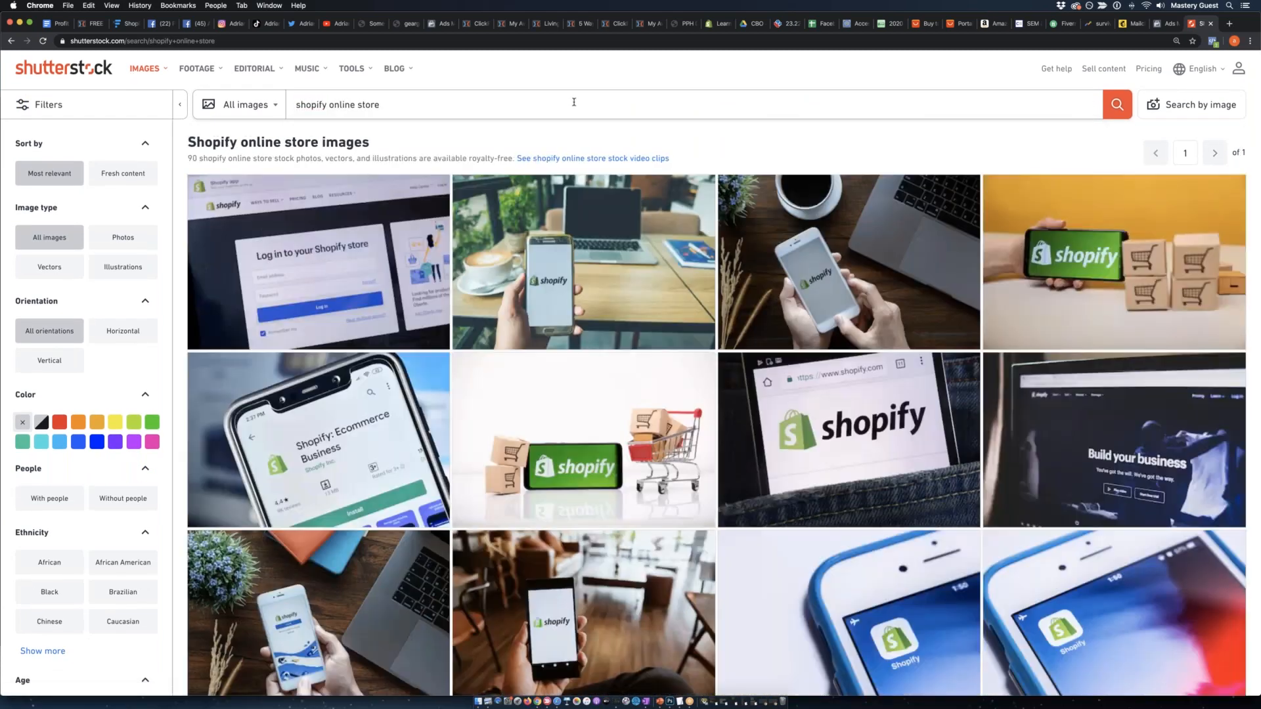
{"action": "scroll", "coordinate": [578, 282], "scroll_direction": "down", "scroll_amount": 10}
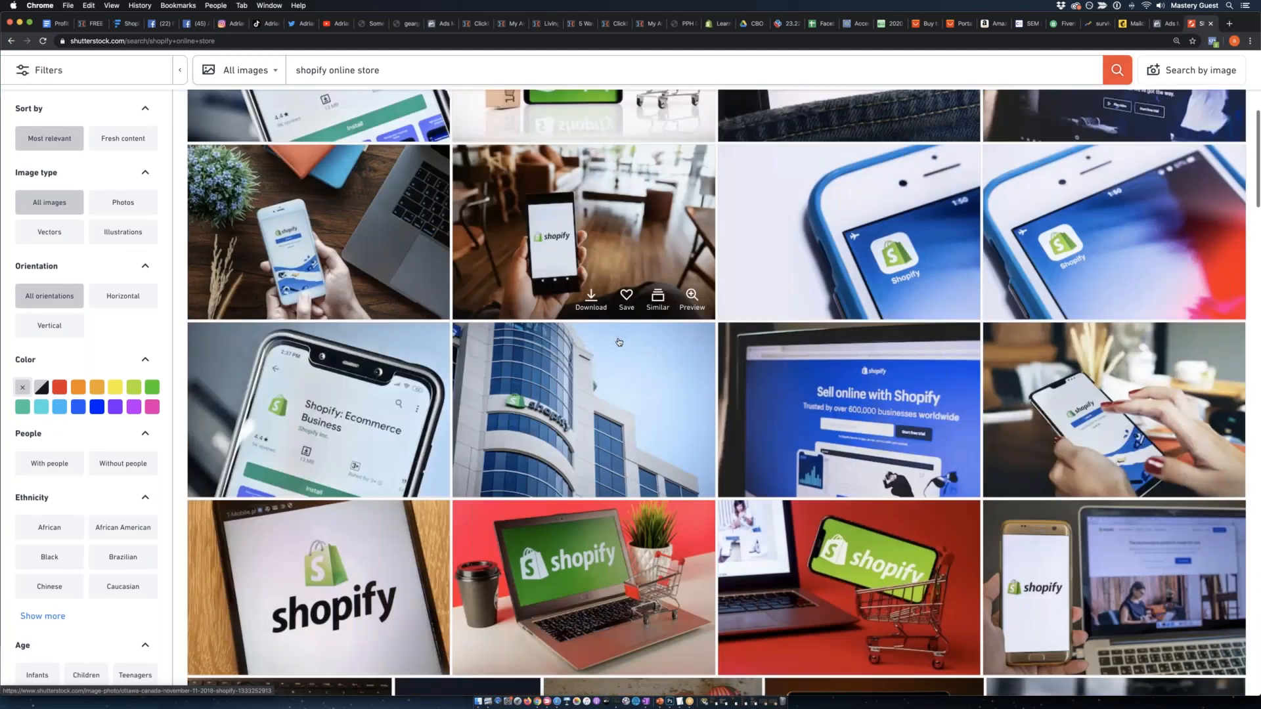
Look further through the Shopify store pictures for one that suits the ad.
{"action": "scroll", "coordinate": [624, 282], "scroll_direction": "down", "scroll_amount": 5}
{"action": "scroll", "coordinate": [624, 282], "scroll_direction": "down", "scroll_amount": 5}
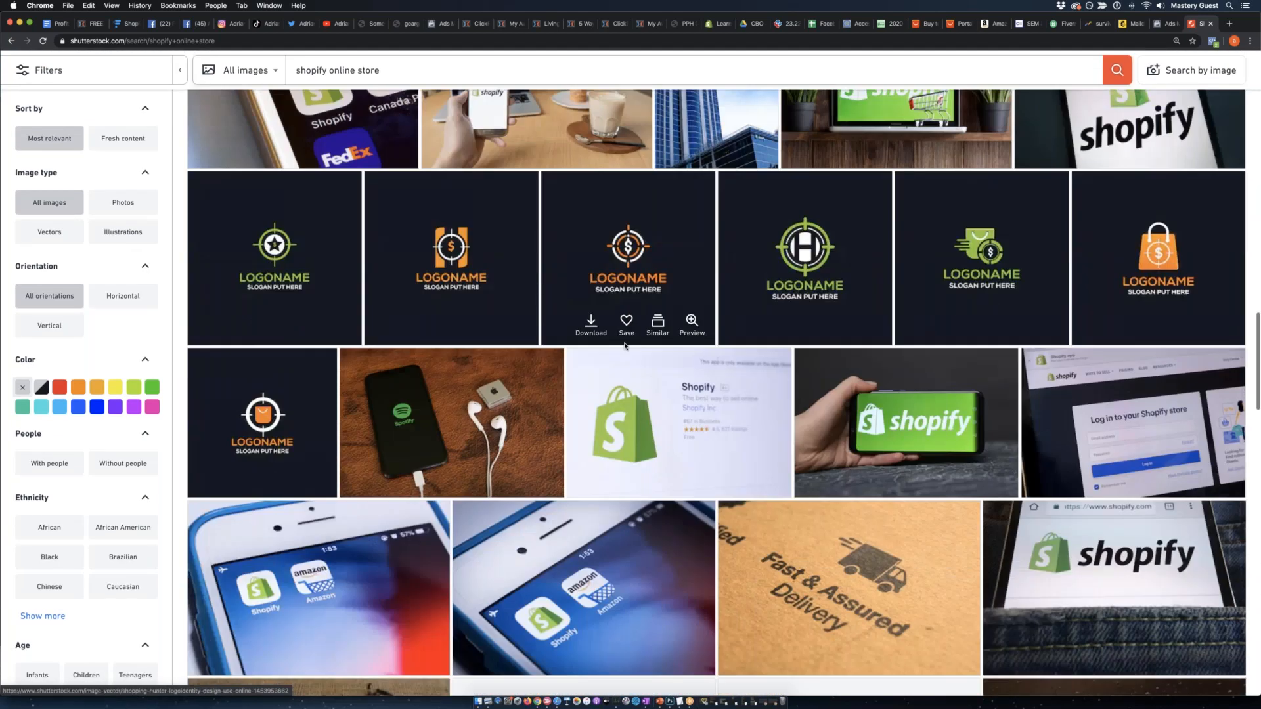
{"action": "scroll", "coordinate": [640, 348], "scroll_direction": "down", "scroll_amount": 3}
{"action": "scroll", "coordinate": [640, 348], "scroll_direction": "down", "scroll_amount": 5}
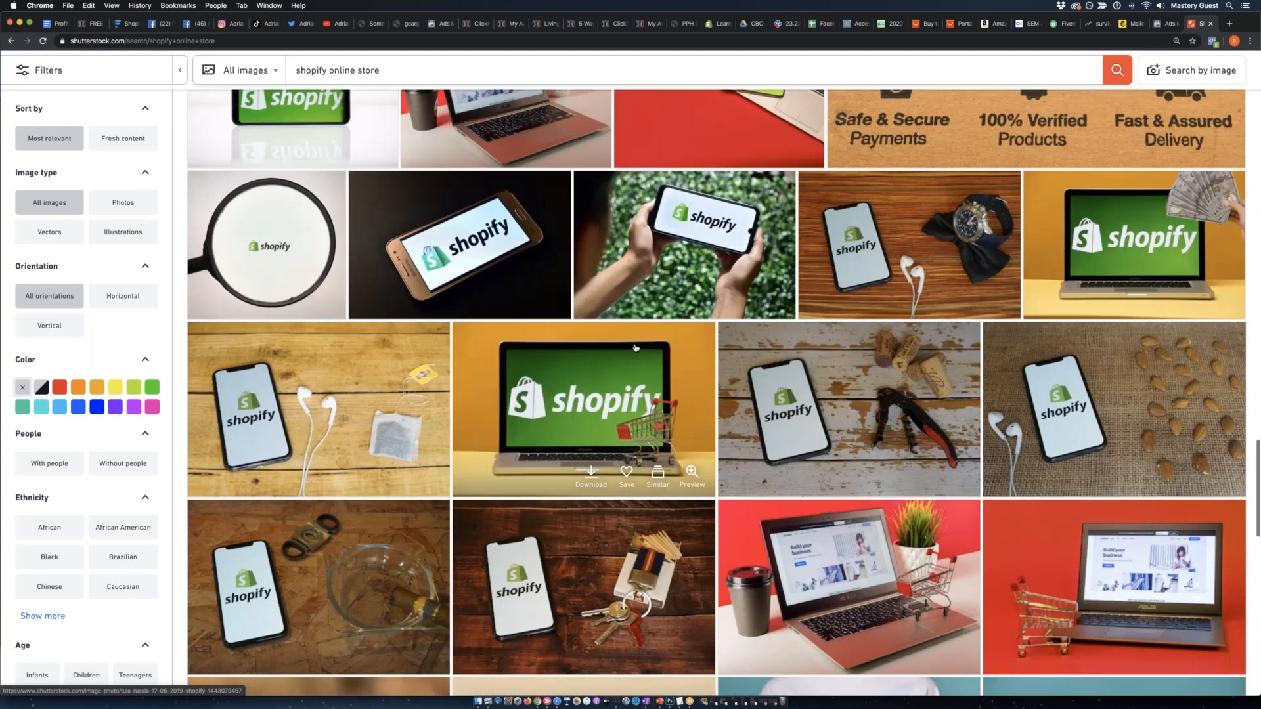
{"action": "scroll", "coordinate": [641, 348], "scroll_direction": "down", "scroll_amount": 7}
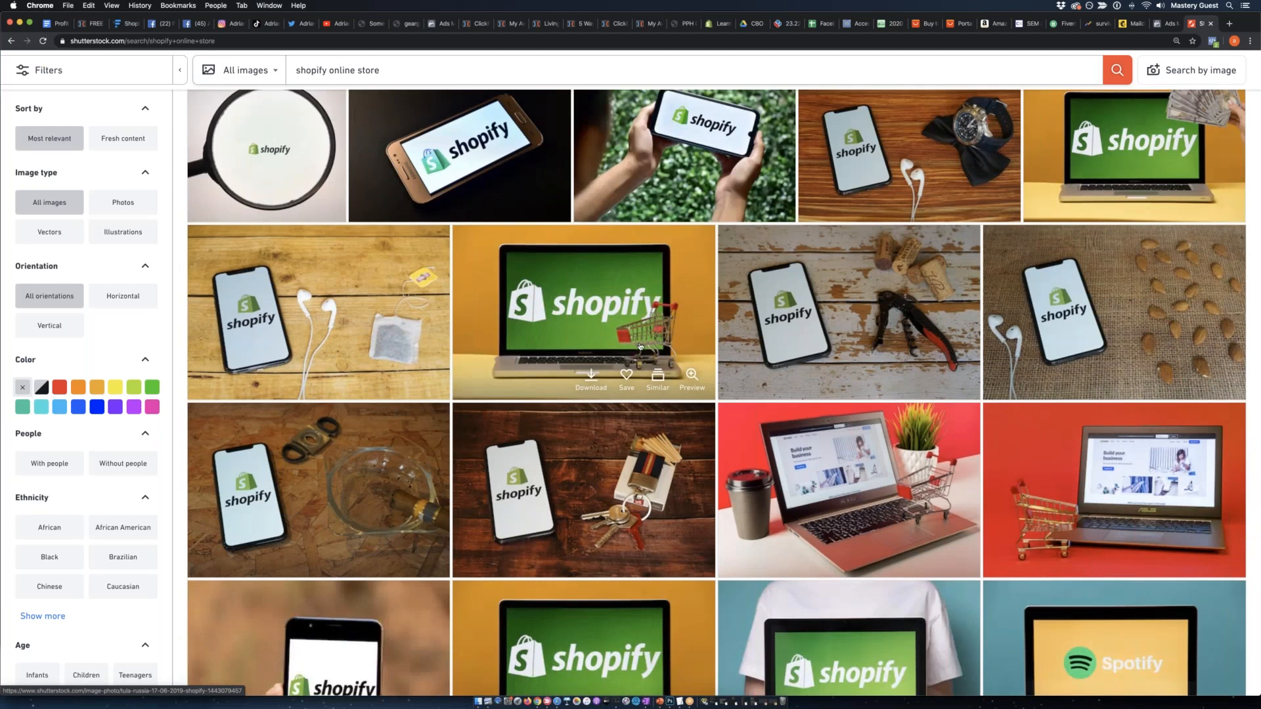
{"action": "scroll", "coordinate": [633, 340], "scroll_direction": "up", "scroll_amount": 20}
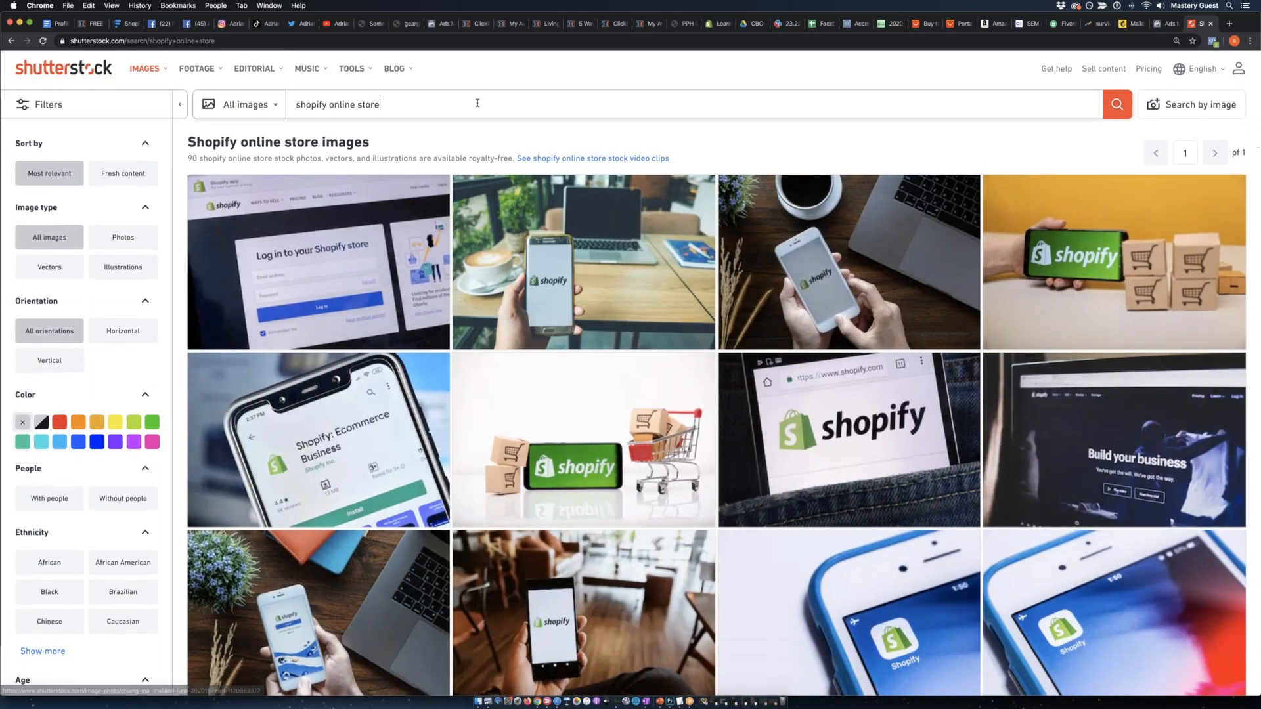
Search Shutterstock for "online shopping" and look through the first page of results.
{"action": "left_click", "coordinate": [477, 103]}
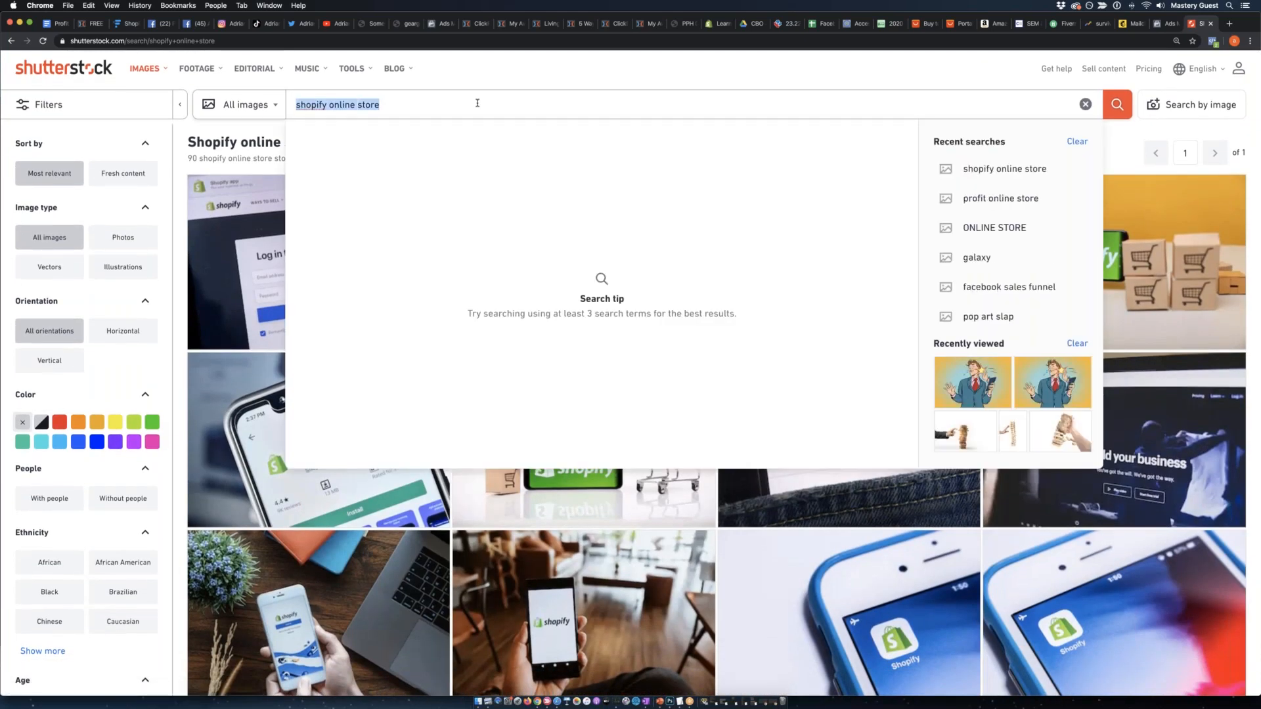
{"action": "type", "text": "online shopping"}
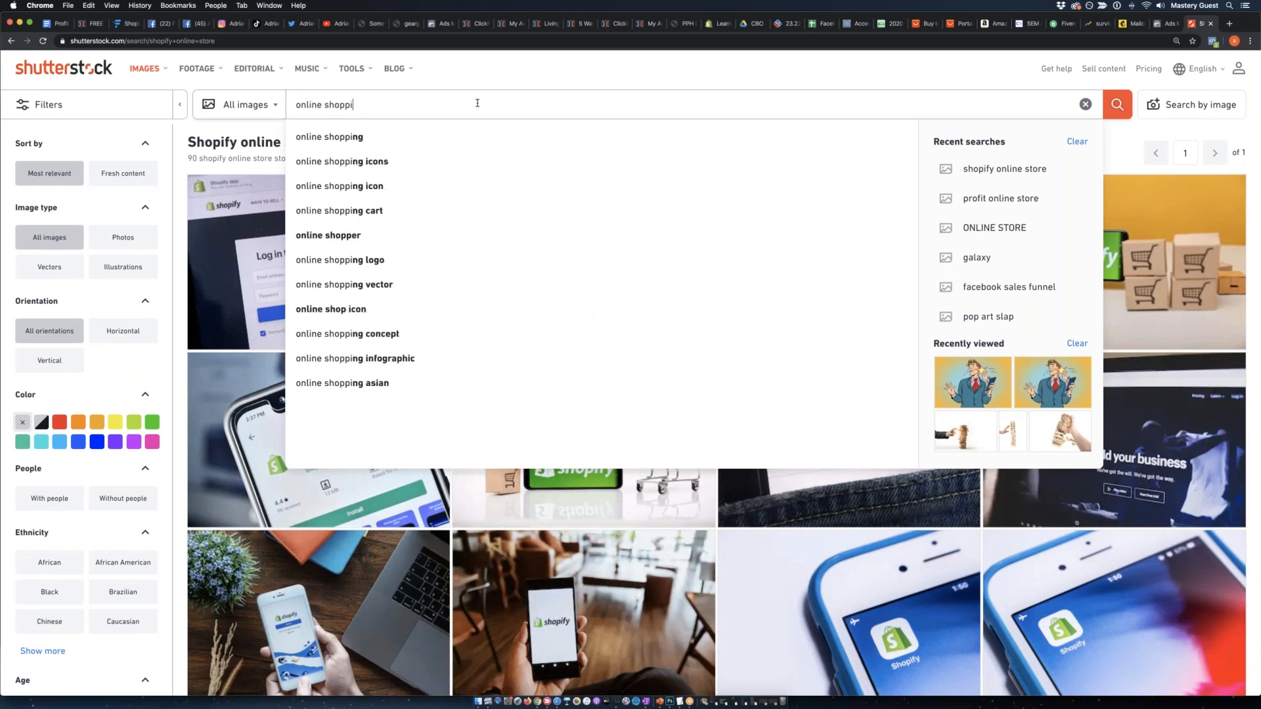
{"action": "key", "text": "Return"}
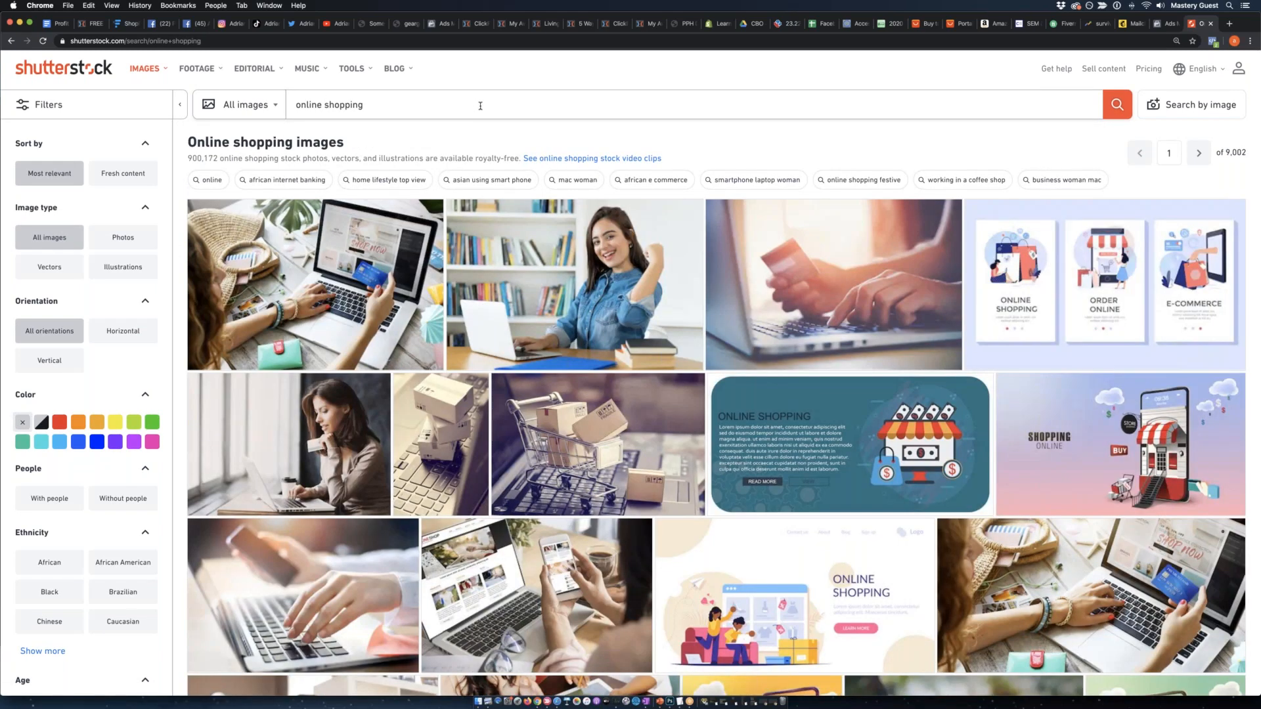
{"action": "scroll", "coordinate": [1025, 409], "scroll_direction": "down", "scroll_amount": 6}
{"action": "scroll", "coordinate": [985, 434], "scroll_direction": "down", "scroll_amount": 3}
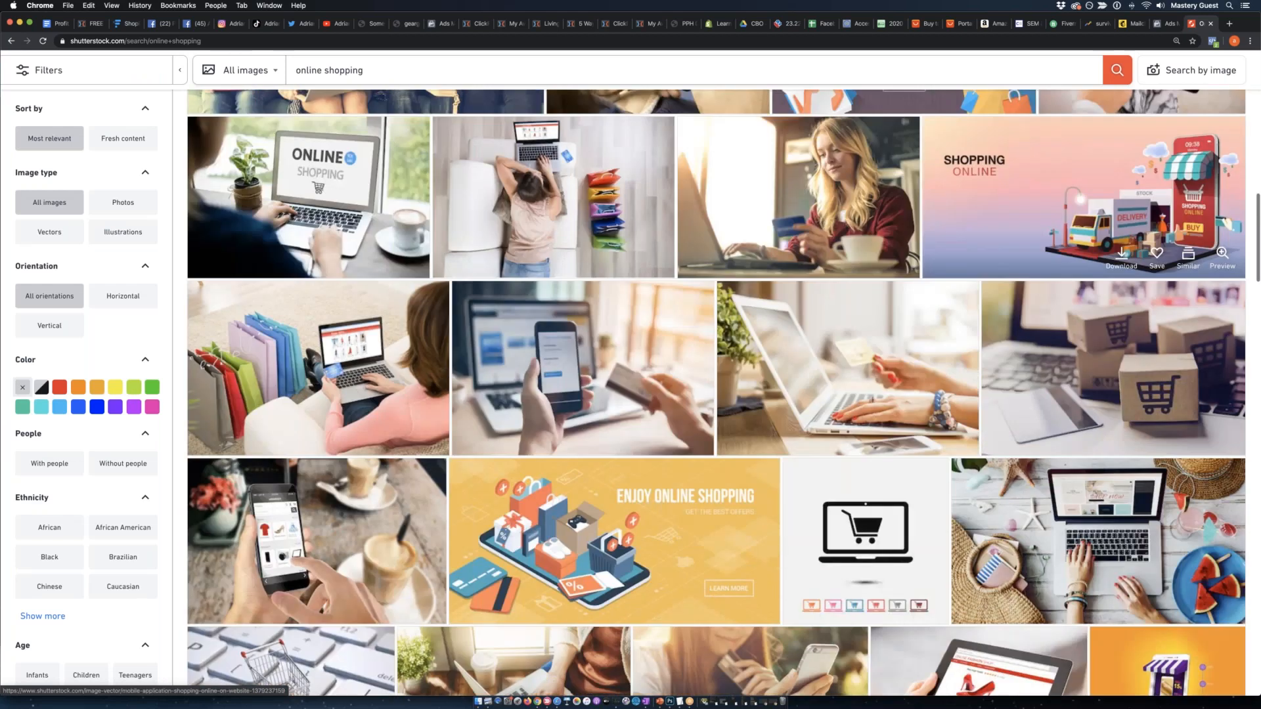
{"action": "scroll", "coordinate": [948, 302], "scroll_direction": "down", "scroll_amount": 3}
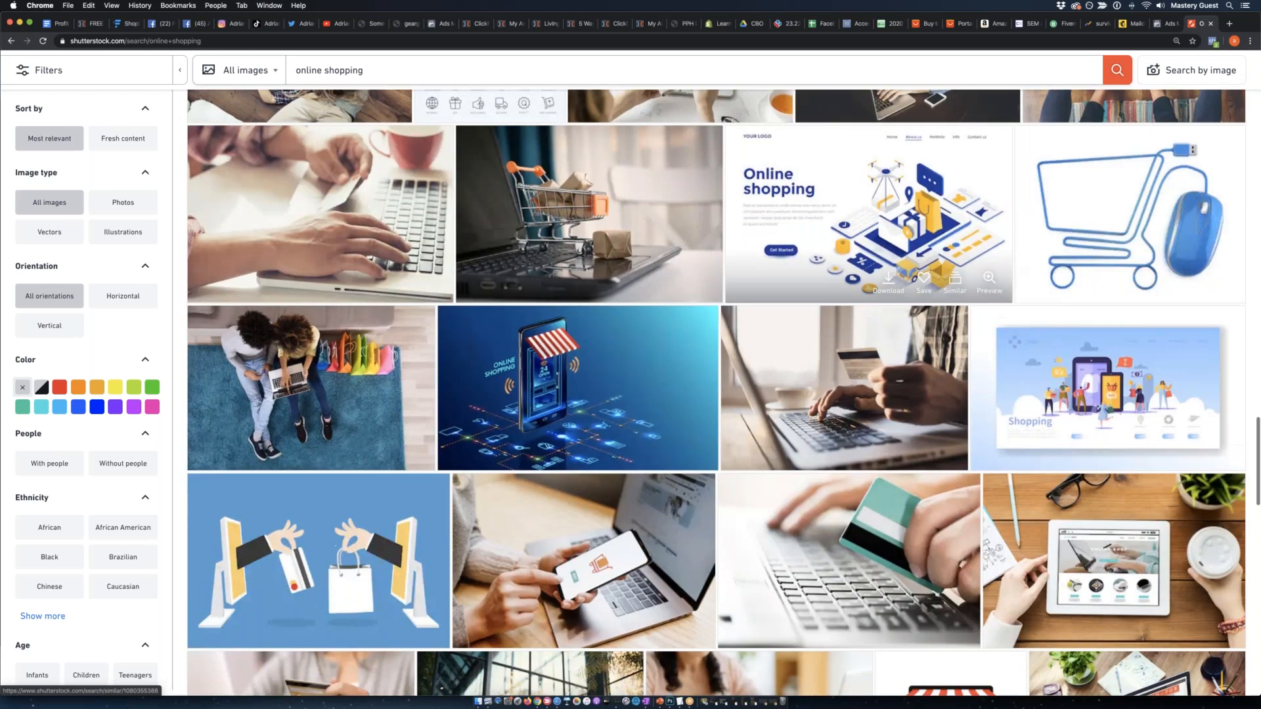
{"action": "scroll", "coordinate": [943, 301], "scroll_direction": "down", "scroll_amount": 10}
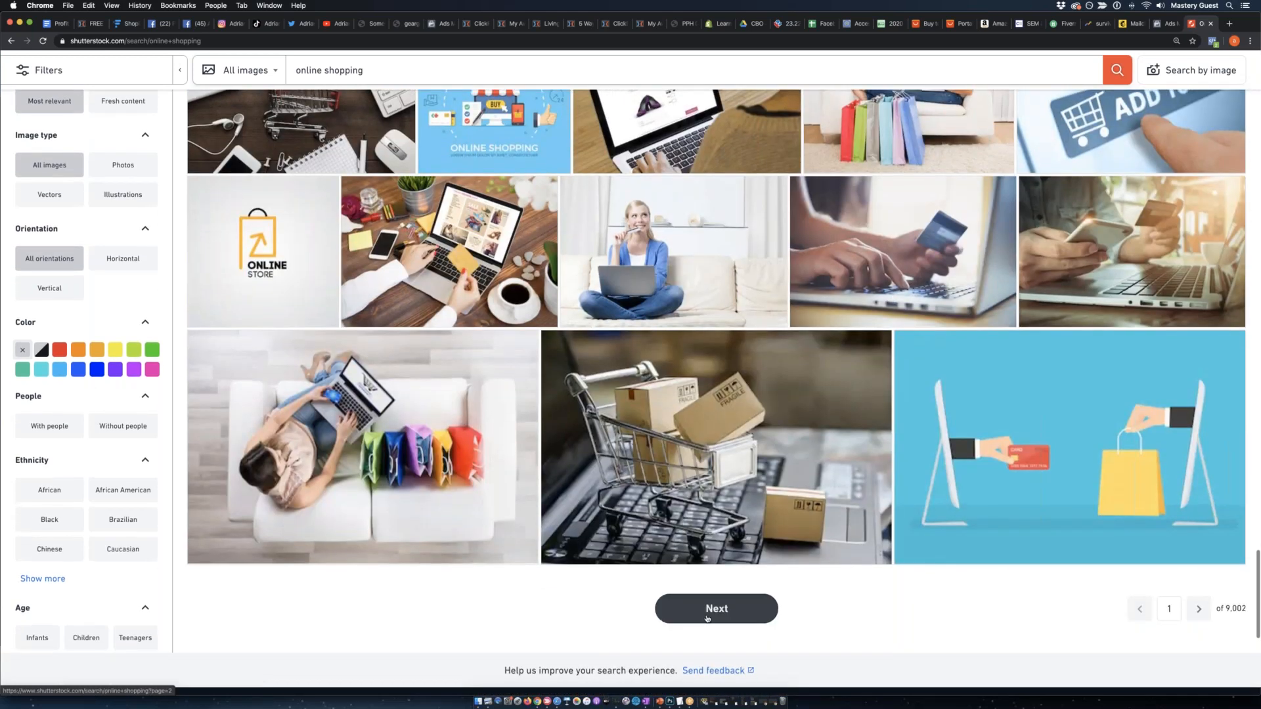
Go to page 2 of the online shopping results and look through it for a suitable illustration.
{"action": "left_click", "coordinate": [707, 618]}
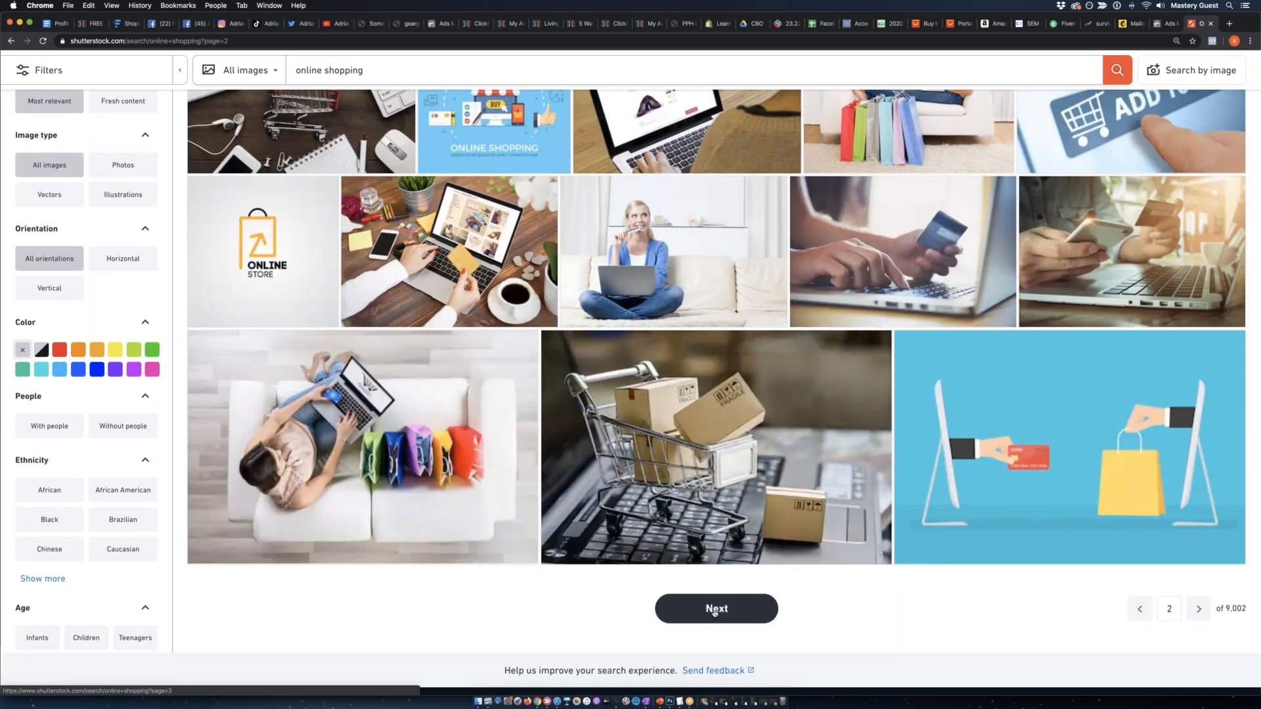
{"action": "scroll", "coordinate": [733, 517], "scroll_direction": "down", "scroll_amount": 7}
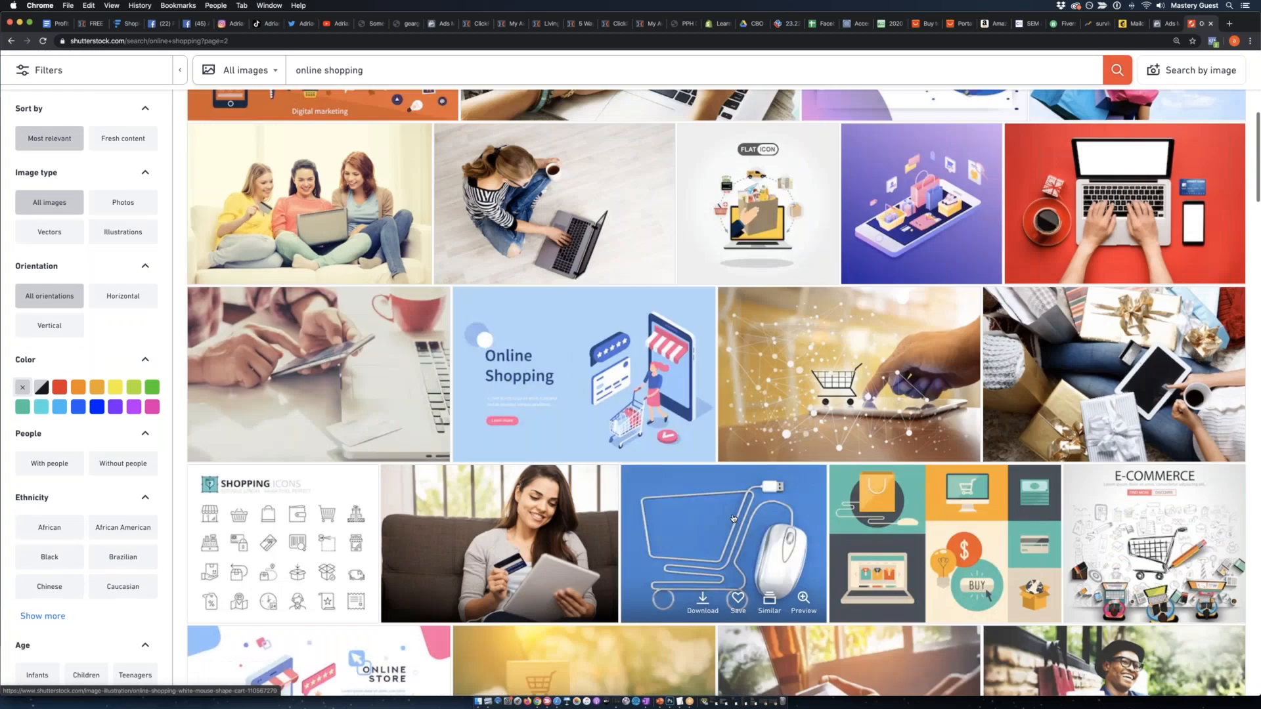
{"action": "scroll", "coordinate": [733, 516], "scroll_direction": "up", "scroll_amount": 6}
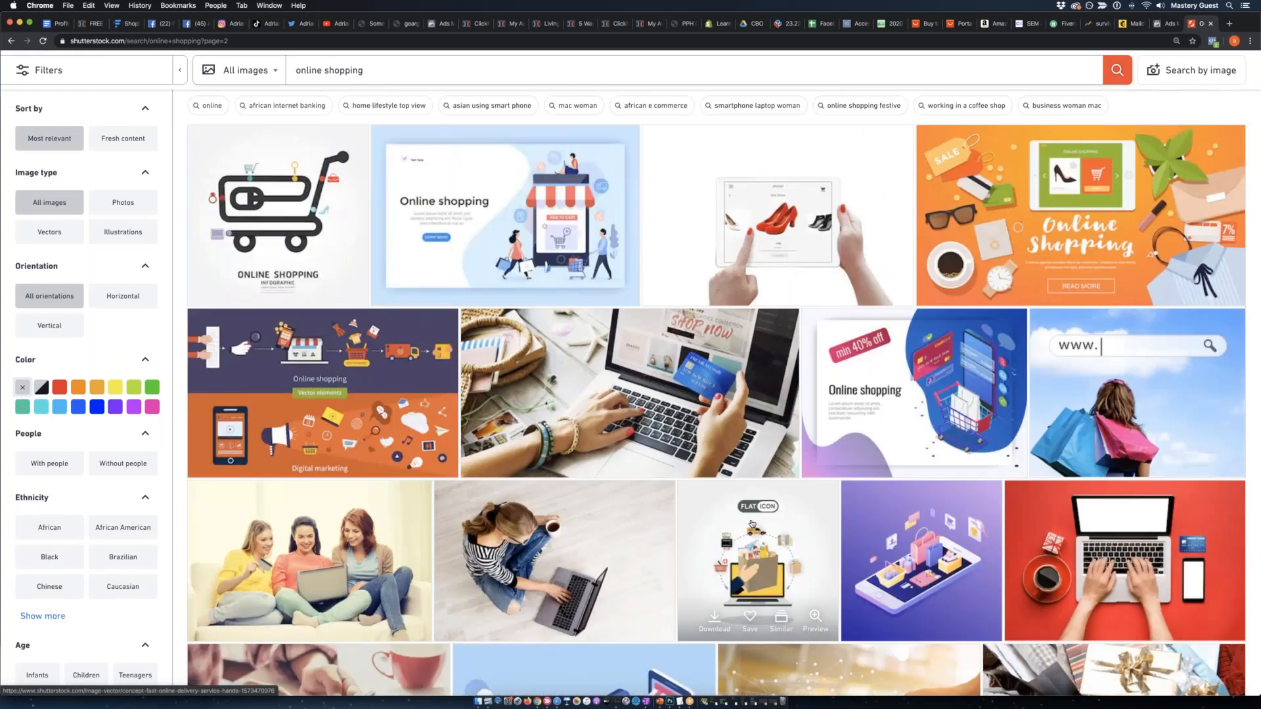
{"action": "scroll", "coordinate": [628, 468], "scroll_direction": "down", "scroll_amount": 20}
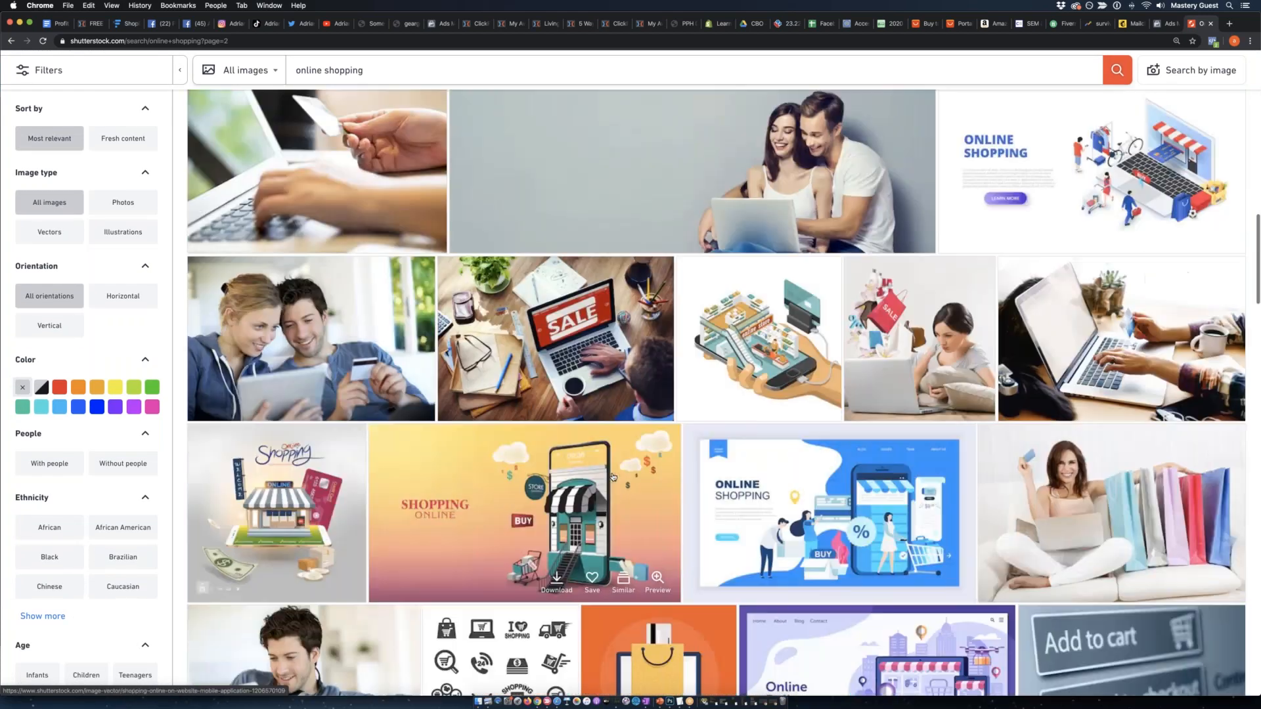
{"action": "scroll", "coordinate": [629, 468], "scroll_direction": "down", "scroll_amount": 5}
{"action": "scroll", "coordinate": [637, 469], "scroll_direction": "up", "scroll_amount": 3}
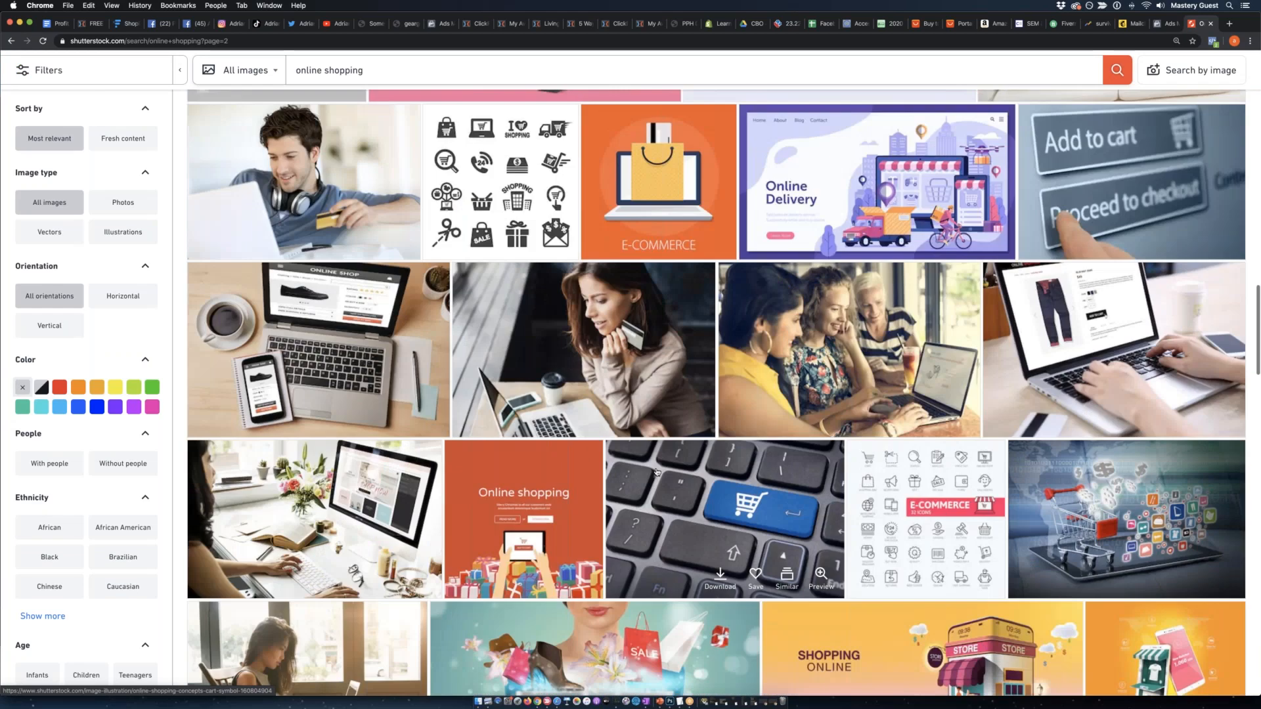
{"action": "scroll", "coordinate": [659, 470], "scroll_direction": "down", "scroll_amount": 9}
{"action": "scroll", "coordinate": [659, 471], "scroll_direction": "down", "scroll_amount": 2}
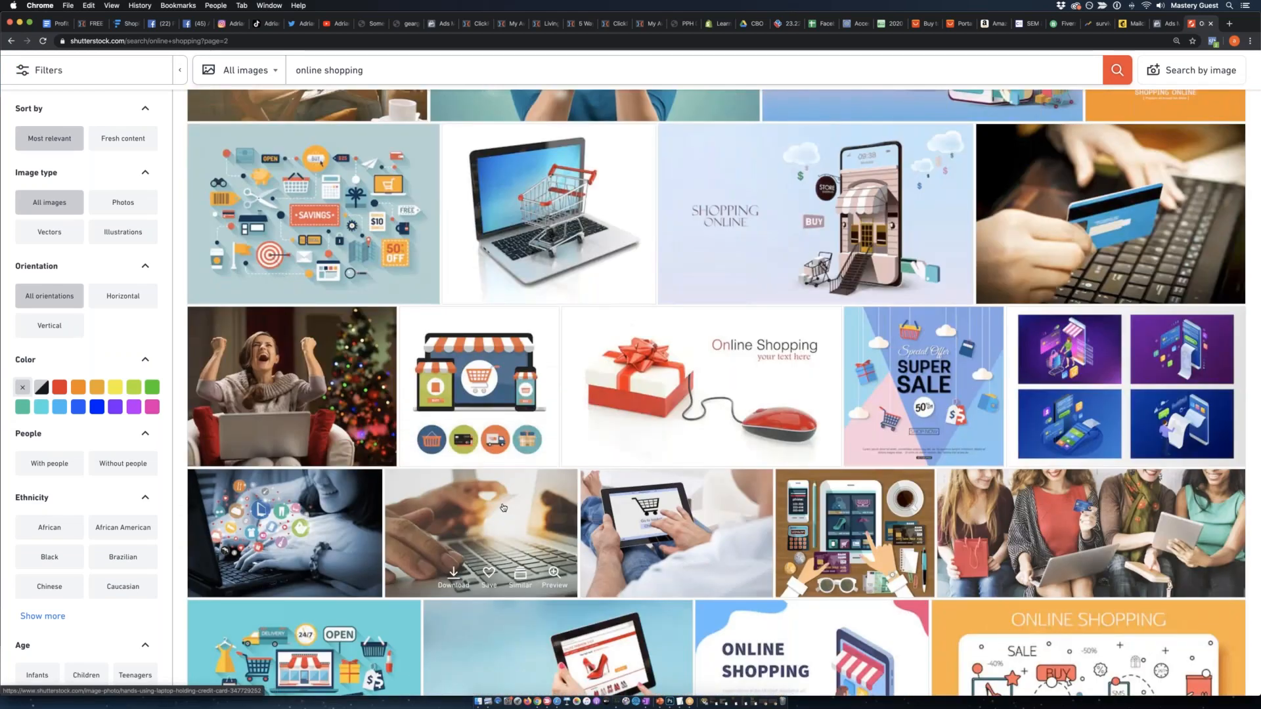
Open the illustration of a laptop, tablet and phone with striped awnings and examine its similar and same-artist images.
{"action": "left_click", "coordinate": [492, 388]}
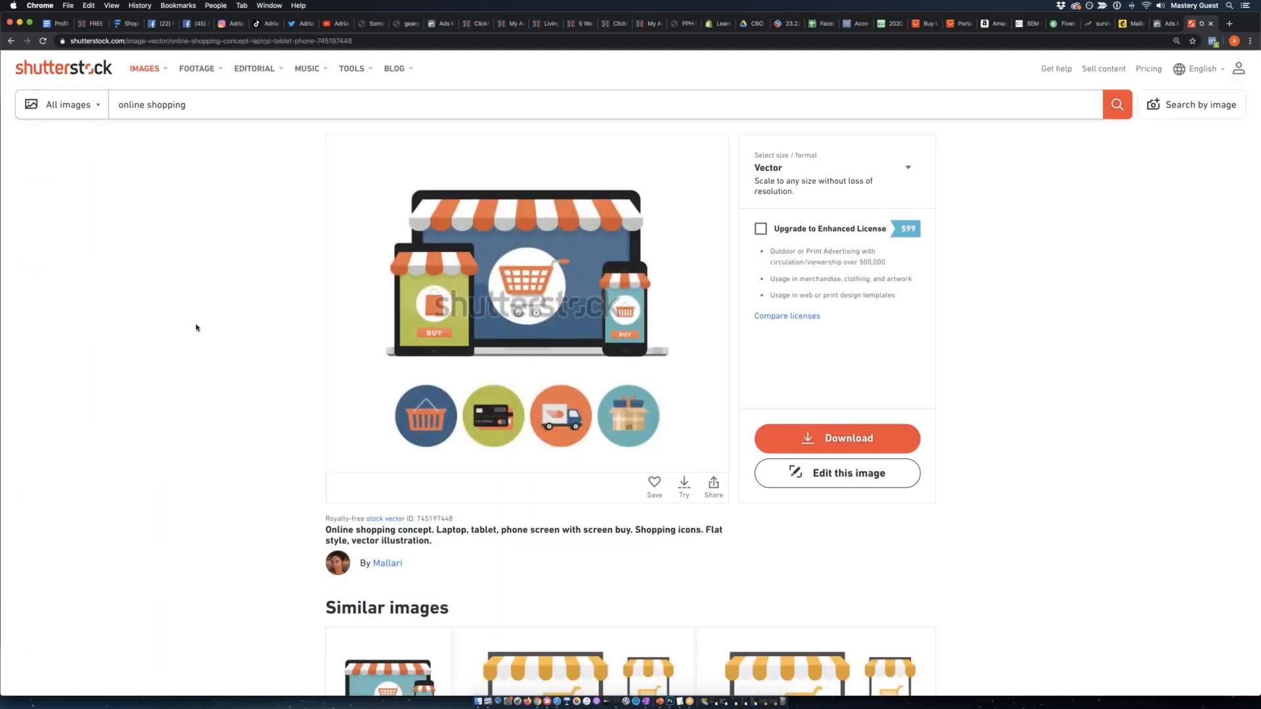
{"action": "scroll", "coordinate": [196, 328], "scroll_direction": "down", "scroll_amount": 5}
{"action": "scroll", "coordinate": [196, 328], "scroll_direction": "down", "scroll_amount": 3}
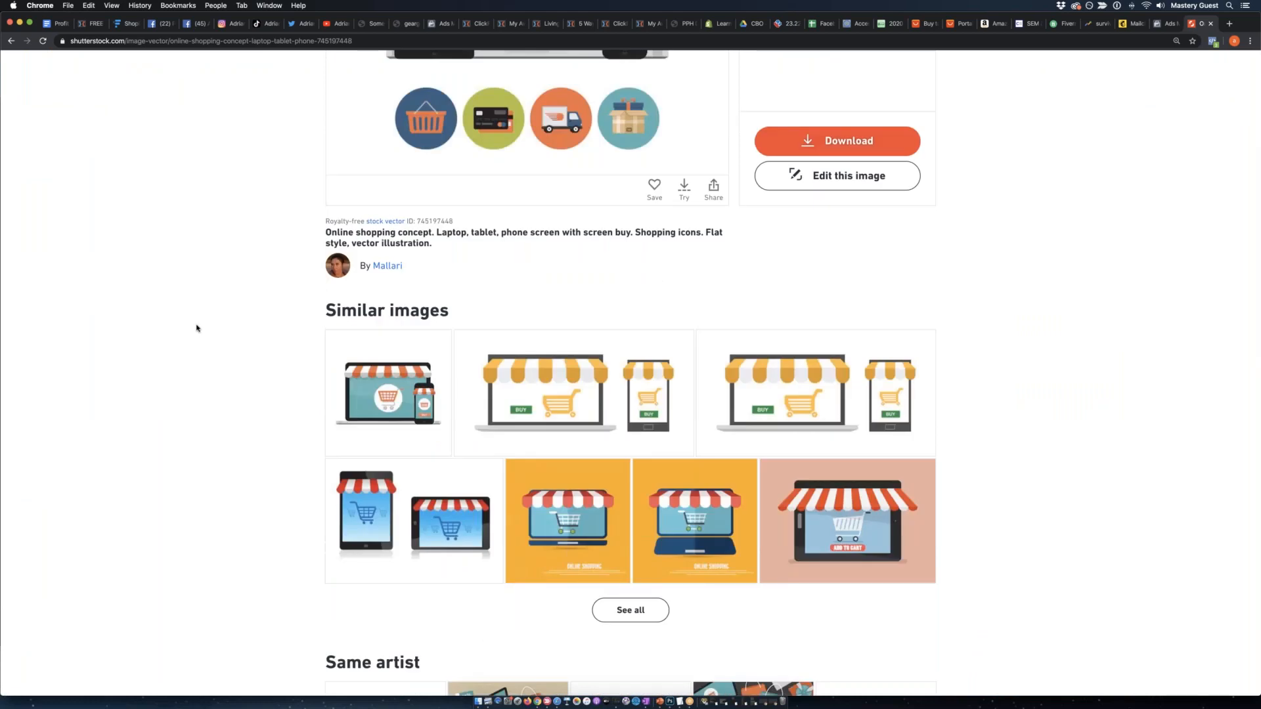
{"action": "scroll", "coordinate": [196, 327], "scroll_direction": "up", "scroll_amount": 4}
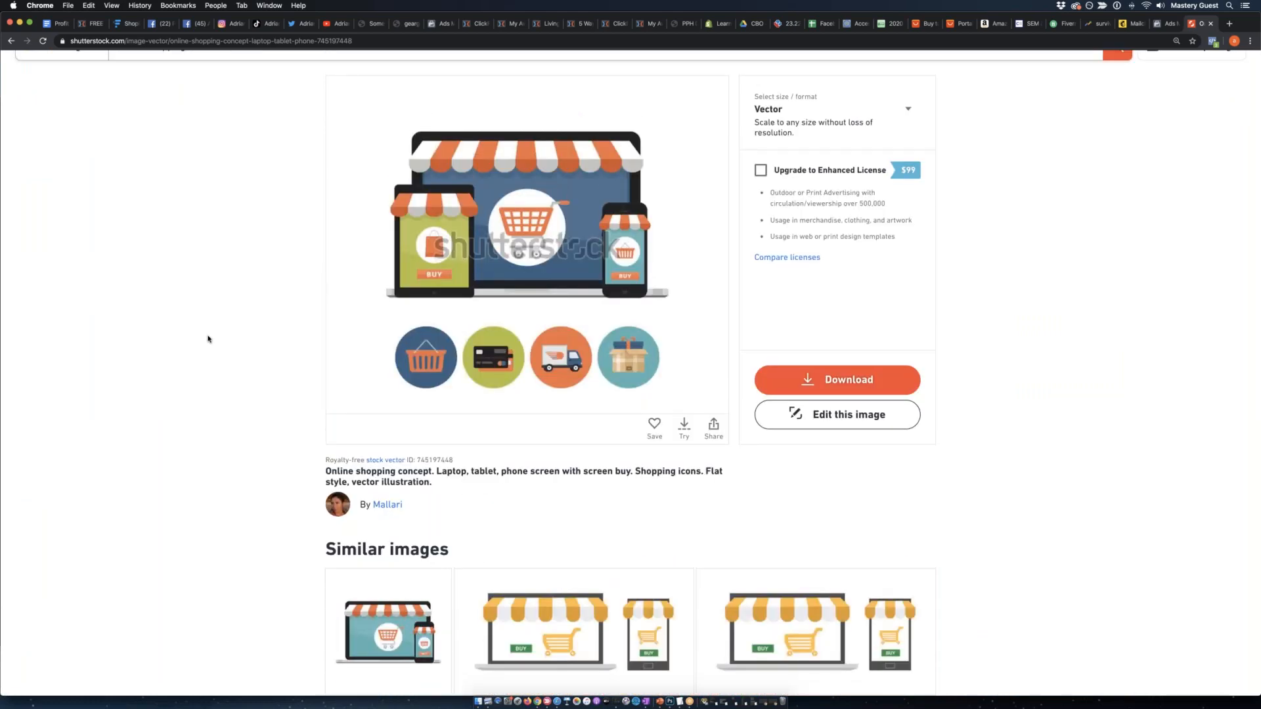
{"action": "scroll", "coordinate": [207, 339], "scroll_direction": "up", "scroll_amount": 2}
{"action": "scroll", "coordinate": [208, 340], "scroll_direction": "down", "scroll_amount": 10}
{"action": "scroll", "coordinate": [209, 342], "scroll_direction": "up", "scroll_amount": 1}
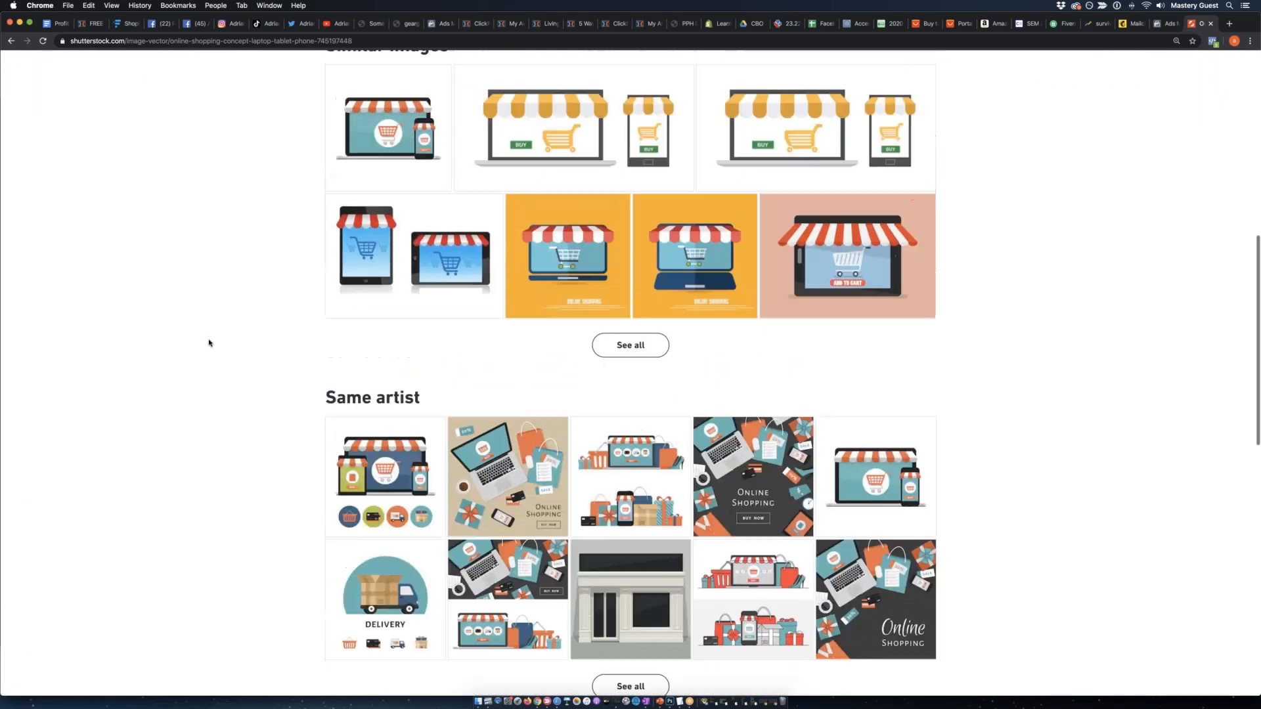
{"action": "scroll", "coordinate": [301, 413], "scroll_direction": "up", "scroll_amount": 3}
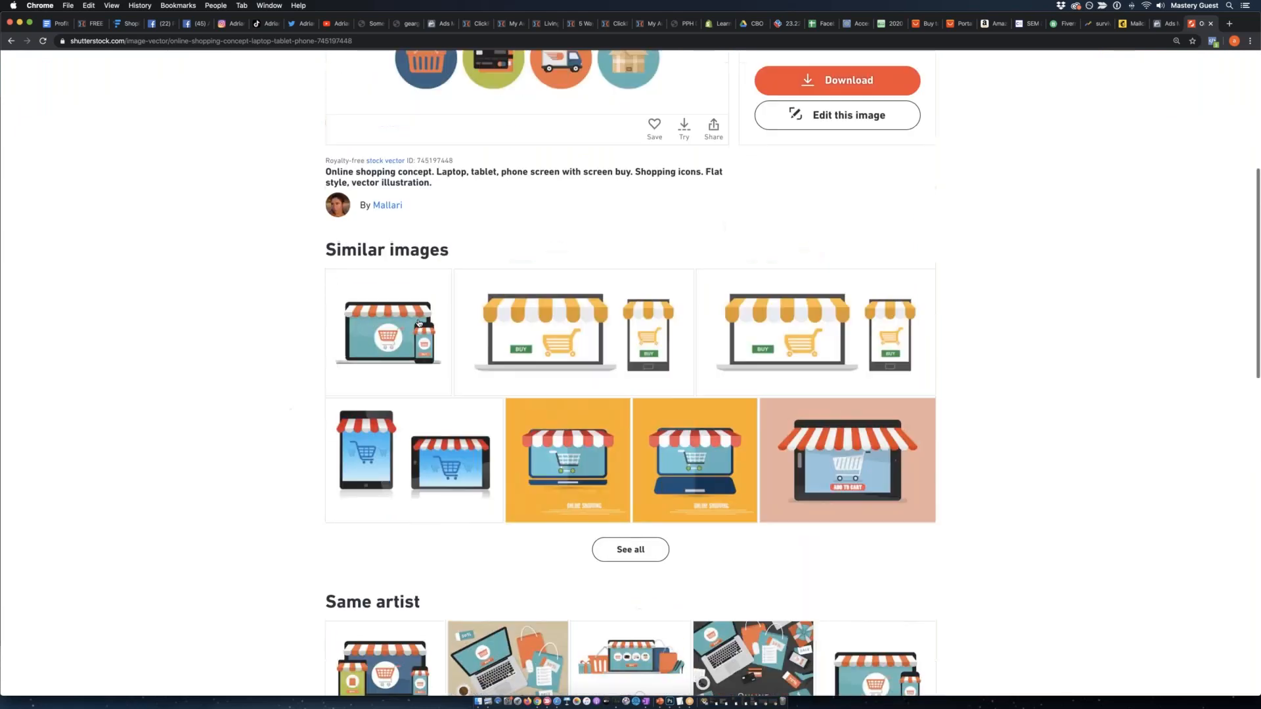
Download the online shopping illustration as a Large 6000 × 6000 pixel JPEG and dismiss the download confirmation.
{"action": "scroll", "coordinate": [1044, 365], "scroll_direction": "up", "scroll_amount": 2}
{"action": "scroll", "coordinate": [1044, 365], "scroll_direction": "up", "scroll_amount": 3}
{"action": "left_click", "coordinate": [819, 117]}
{"action": "left_click", "coordinate": [815, 184]}
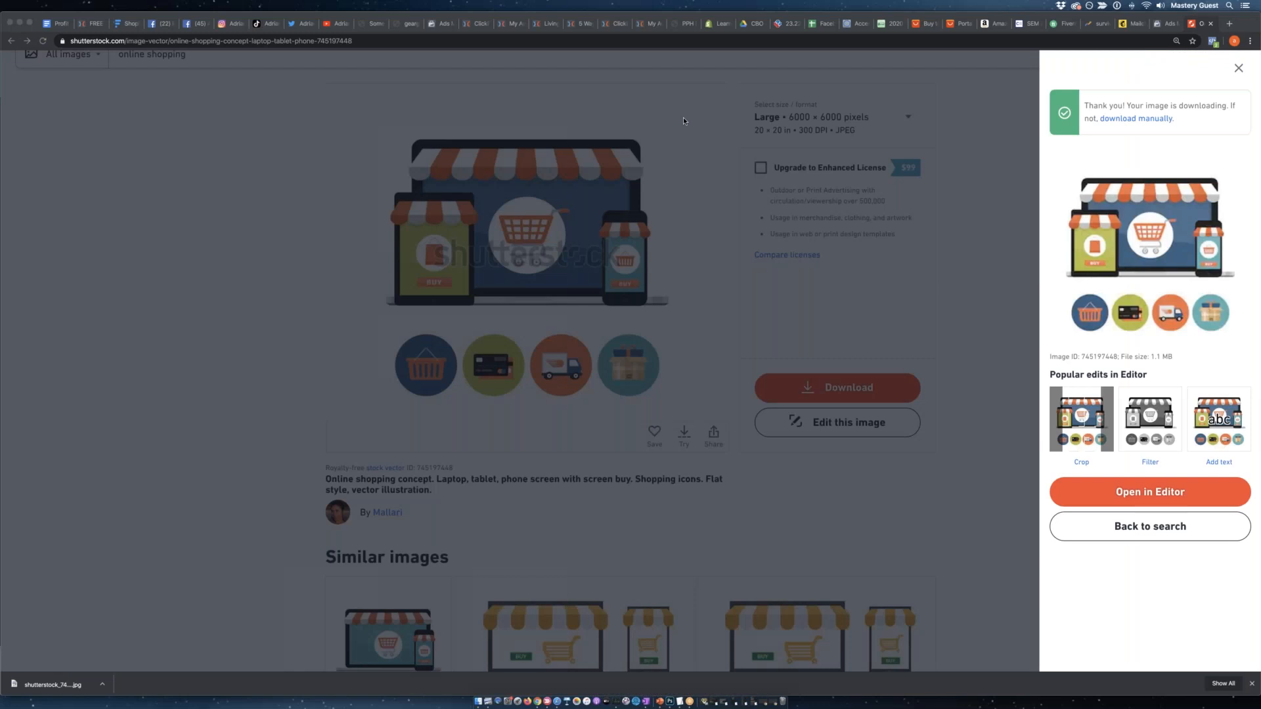
{"action": "left_click", "coordinate": [1239, 68]}
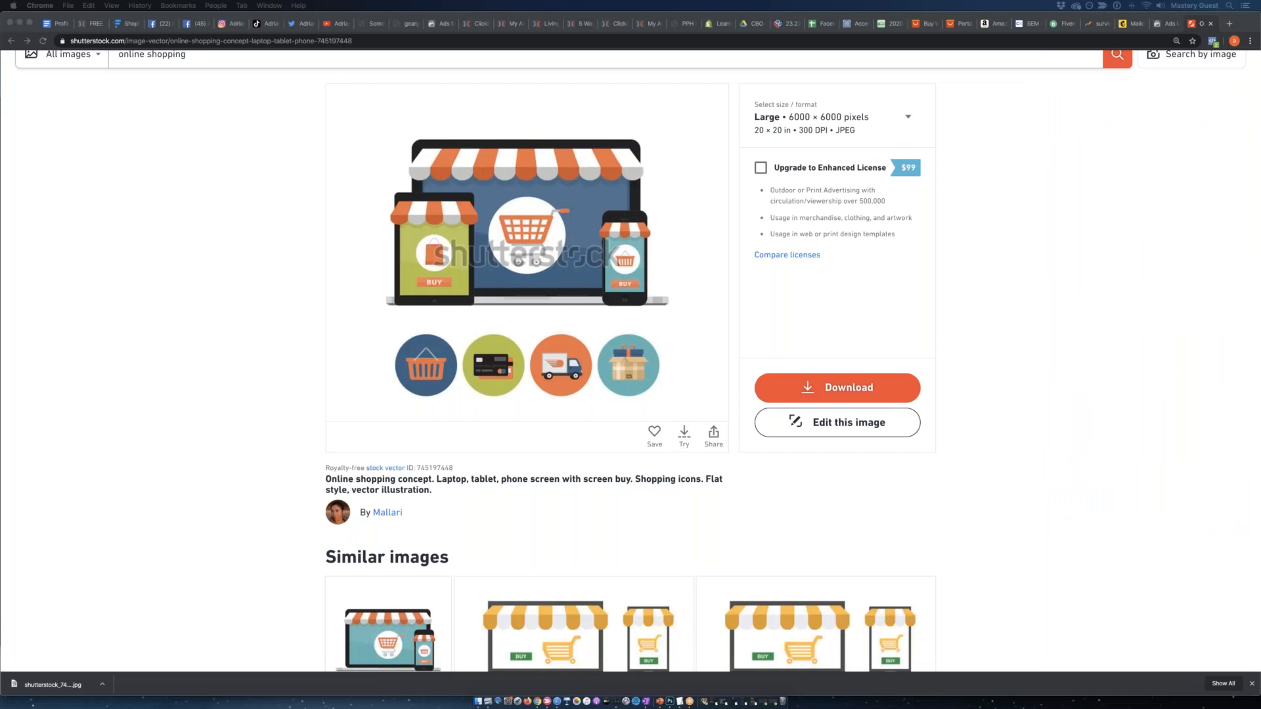
Switch to Photoshop and copy only the laptop, tablet and phone artwork from the stock image into the Untitled-1 ad.
{"action": "key", "text": "super+Tab"}
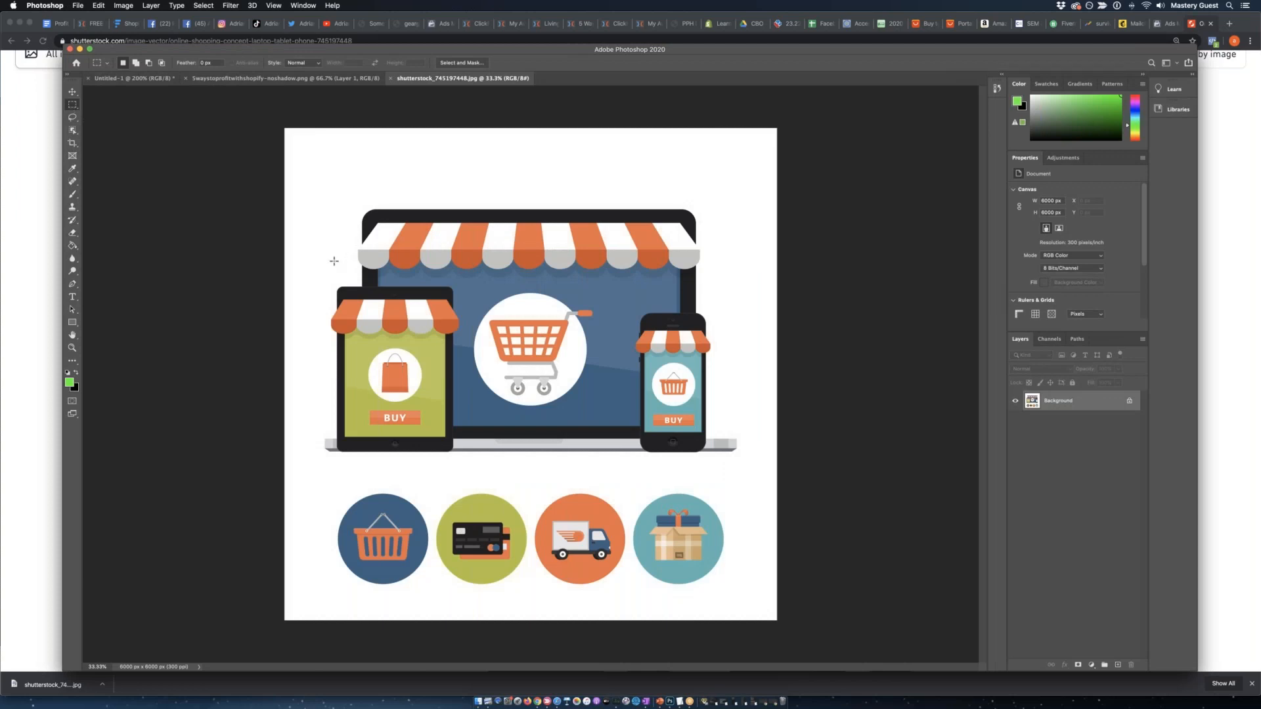
{"action": "left_click_drag", "start_coordinate": [317, 196], "coordinate": [744, 462]}
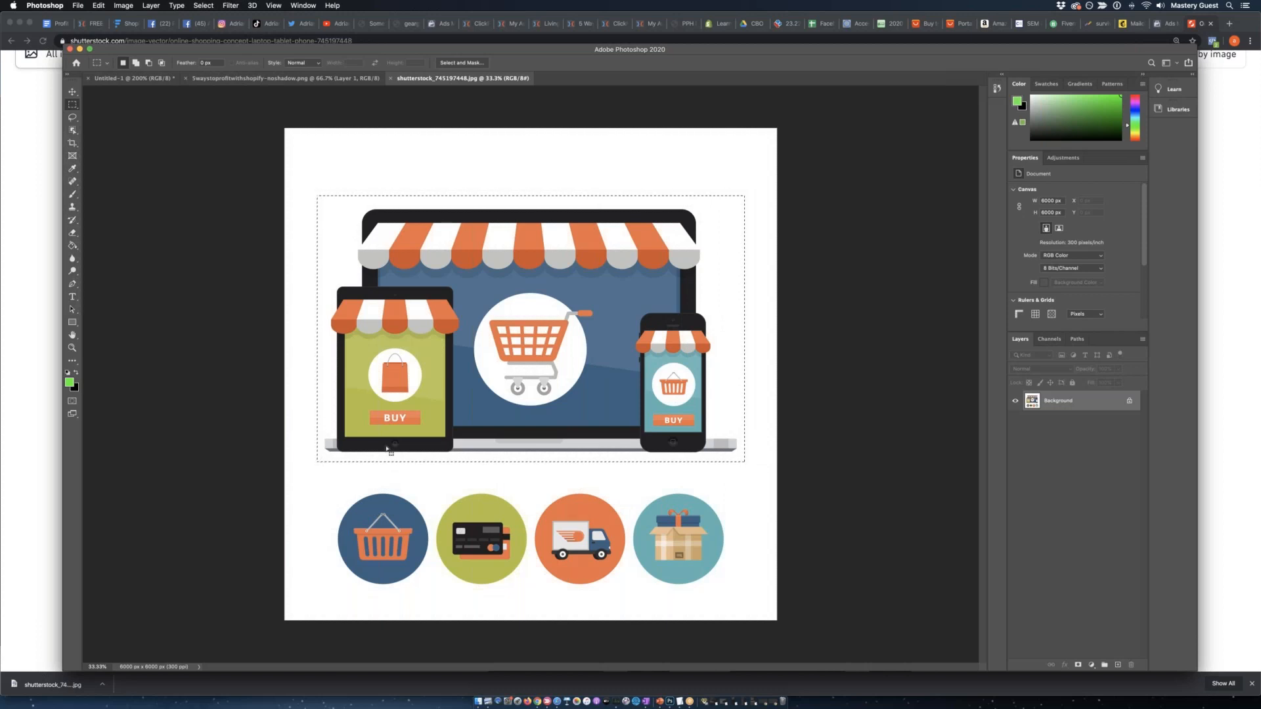
{"action": "left_click", "coordinate": [264, 79]}
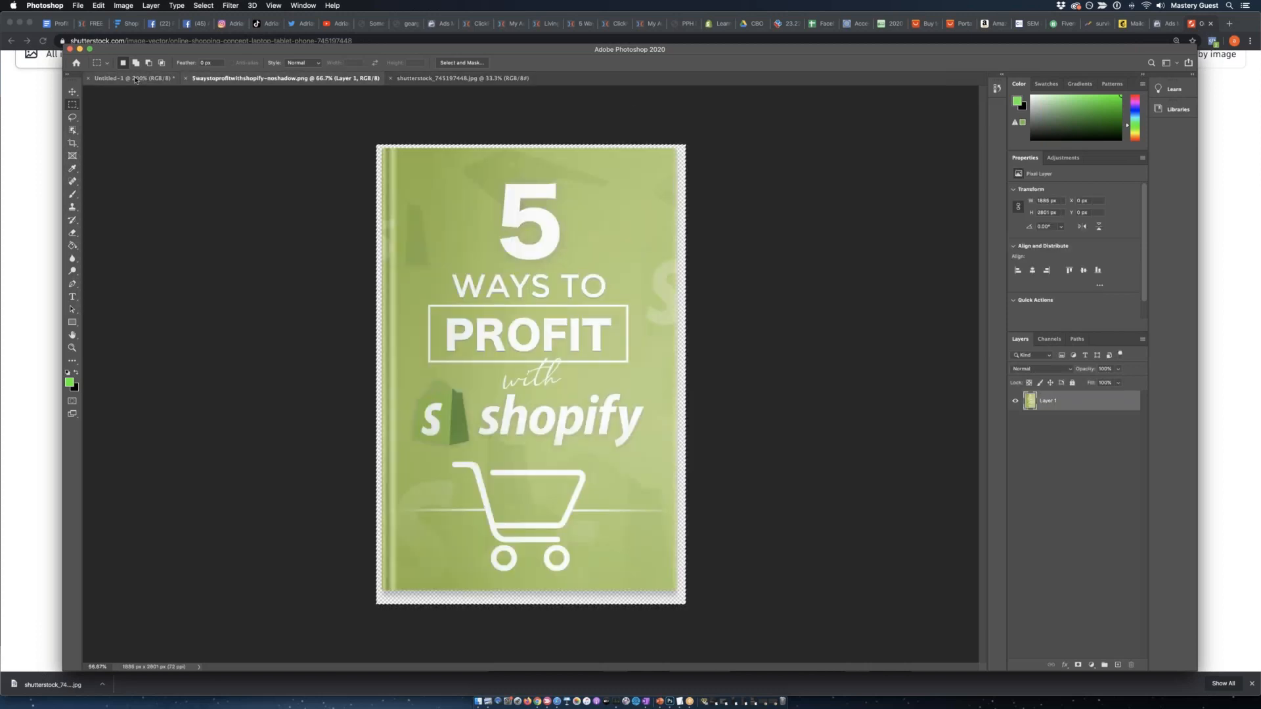
{"action": "left_click", "coordinate": [134, 79]}
{"action": "key", "text": "ctrl+v"}
{"action": "key", "text": "v"}
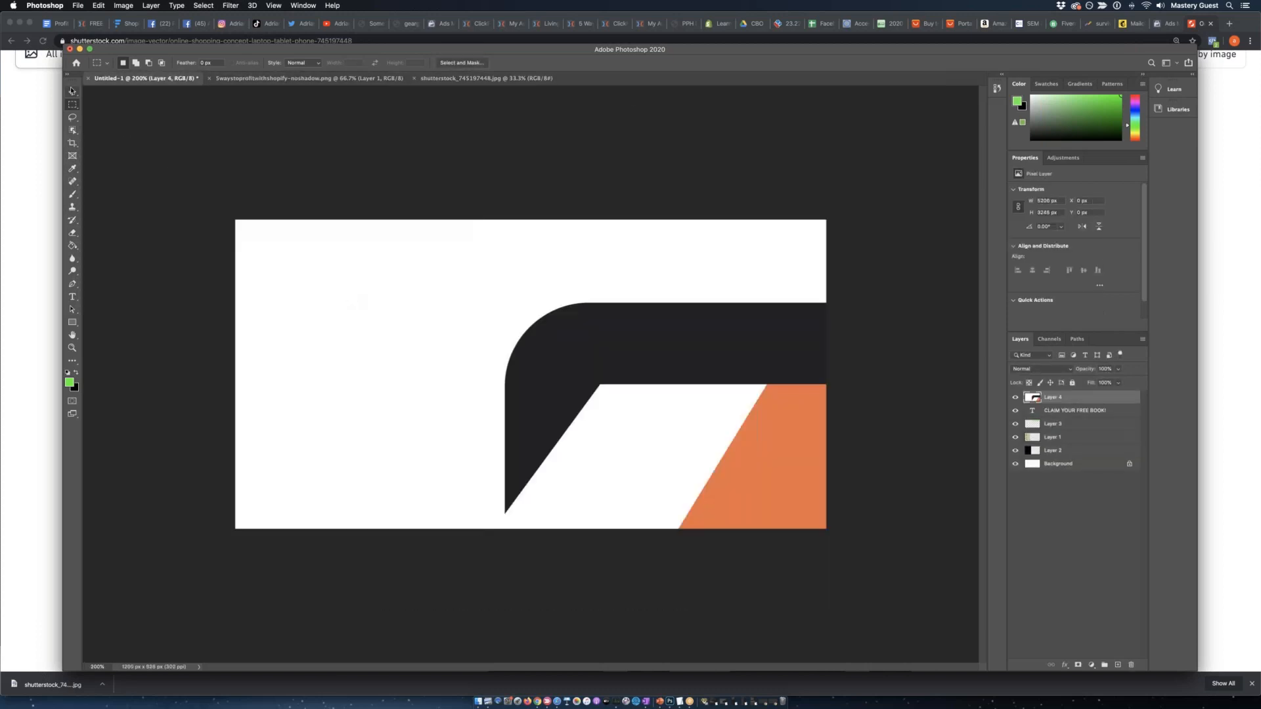
Scale the pasted device artwork down to fit the white area and centre it below the green headline.
{"action": "left_click_drag", "start_coordinate": [237, 221], "coordinate": [727, 598]}
{"action": "left_click_drag", "start_coordinate": [824, 621], "coordinate": [188, 137]}
{"action": "left_click_drag", "start_coordinate": [600, 391], "coordinate": [802, 519]}
{"action": "left_click_drag", "start_coordinate": [875, 558], "coordinate": [279, 157]}
{"action": "left_click_drag", "start_coordinate": [207, 116], "coordinate": [746, 451]}
{"action": "left_click_drag", "start_coordinate": [834, 518], "coordinate": [248, 158]}
{"action": "left_click_drag", "start_coordinate": [159, 90], "coordinate": [531, 334]}
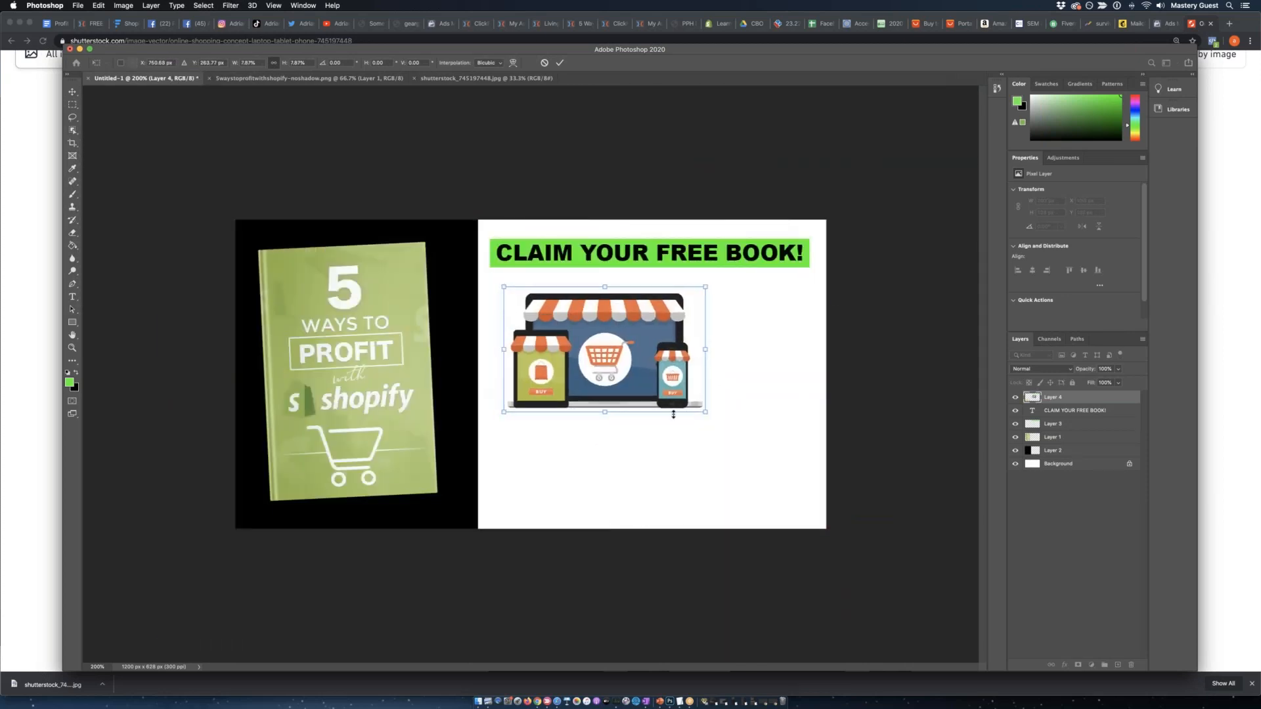
{"action": "left_click_drag", "start_coordinate": [703, 414], "coordinate": [798, 486]}
{"action": "left_click_drag", "start_coordinate": [607, 364], "coordinate": [611, 359]}
Copy the row of four round shopping icons from the stock image and paste it into the Untitled-1 ad.
{"action": "left_click", "coordinate": [72, 105]}
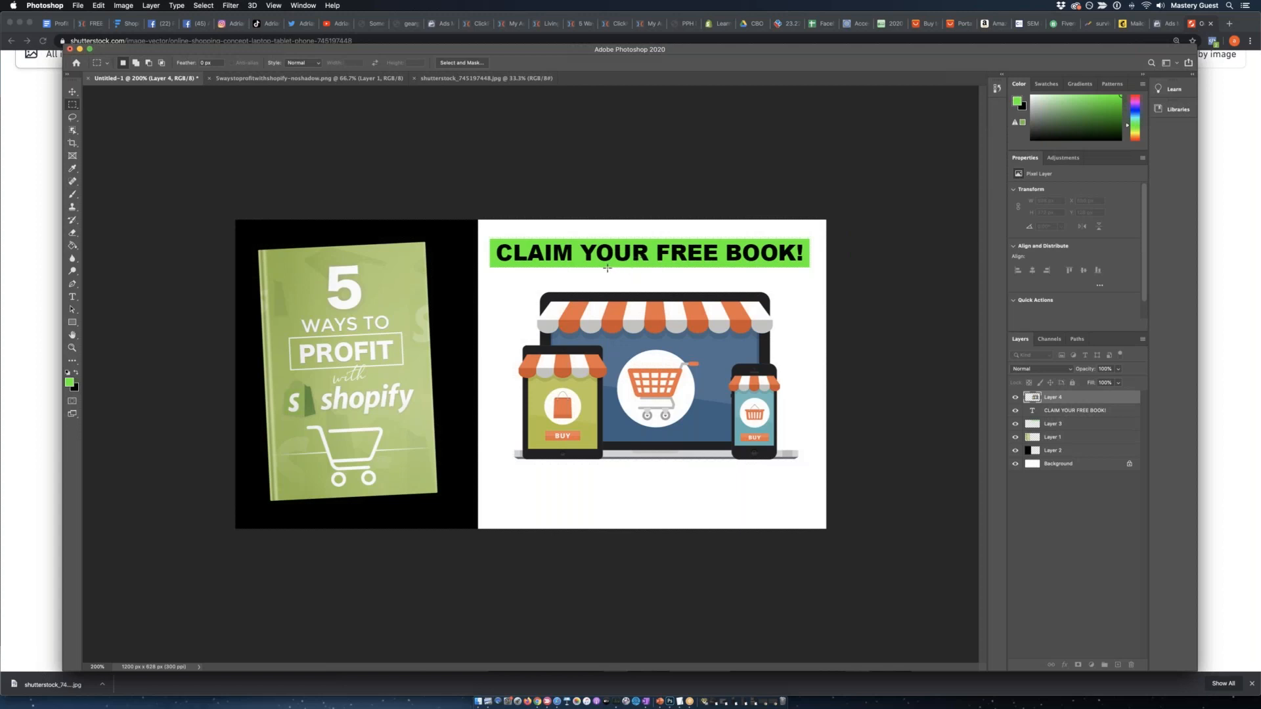
{"action": "left_click_drag", "start_coordinate": [266, 257], "coordinate": [461, 474]}
{"action": "key", "text": "super+d"}
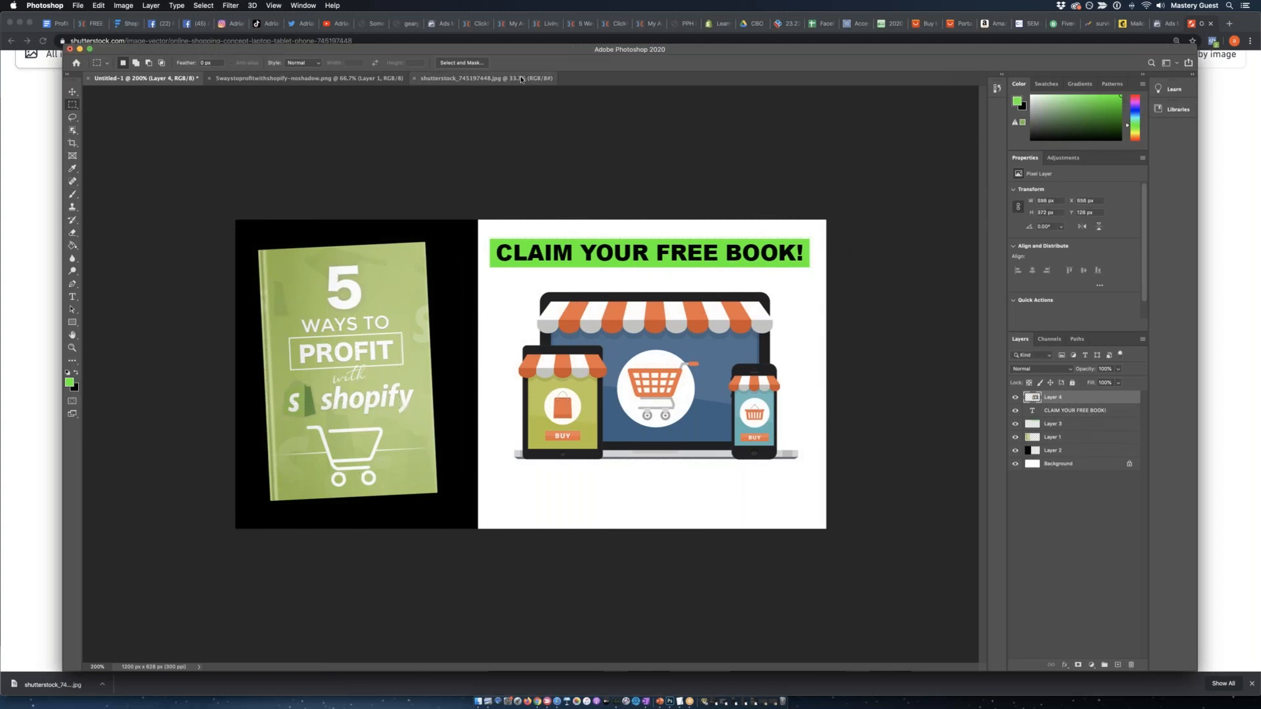
{"action": "left_click", "coordinate": [486, 78]}
{"action": "left_click_drag", "start_coordinate": [333, 483], "coordinate": [731, 595]}
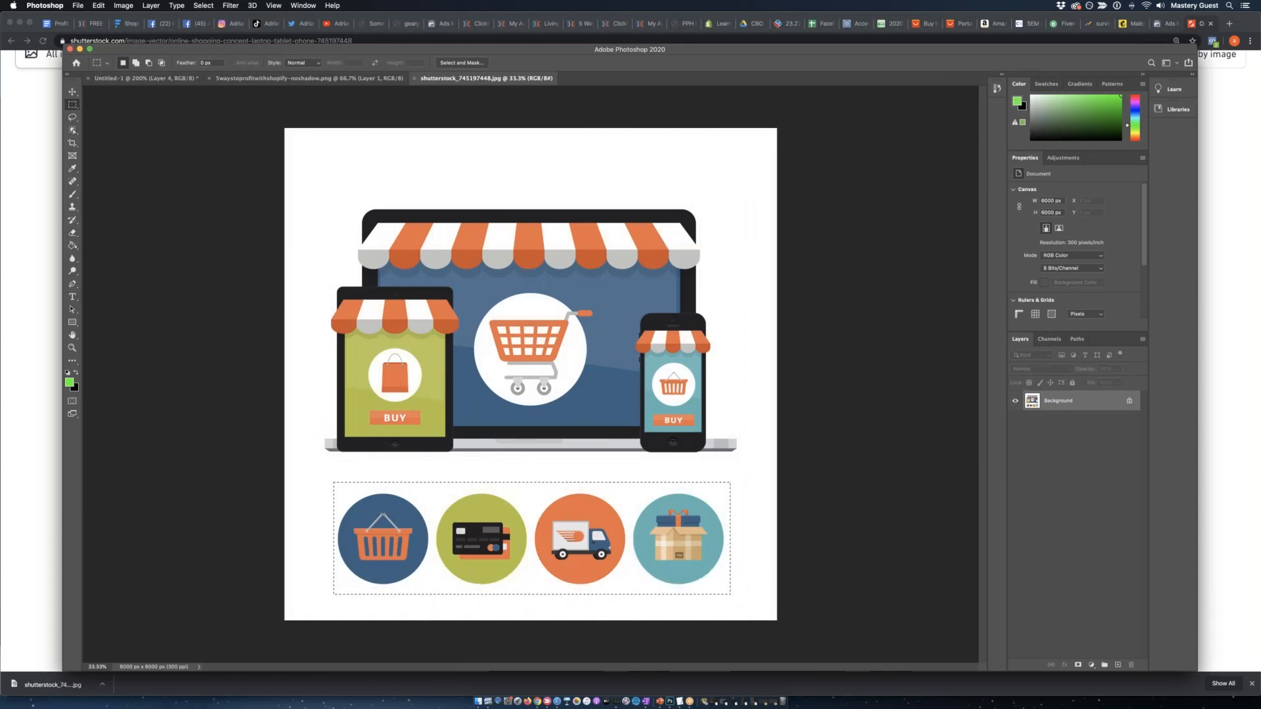
{"action": "left_click", "coordinate": [309, 78]}
{"action": "left_click", "coordinate": [179, 78]}
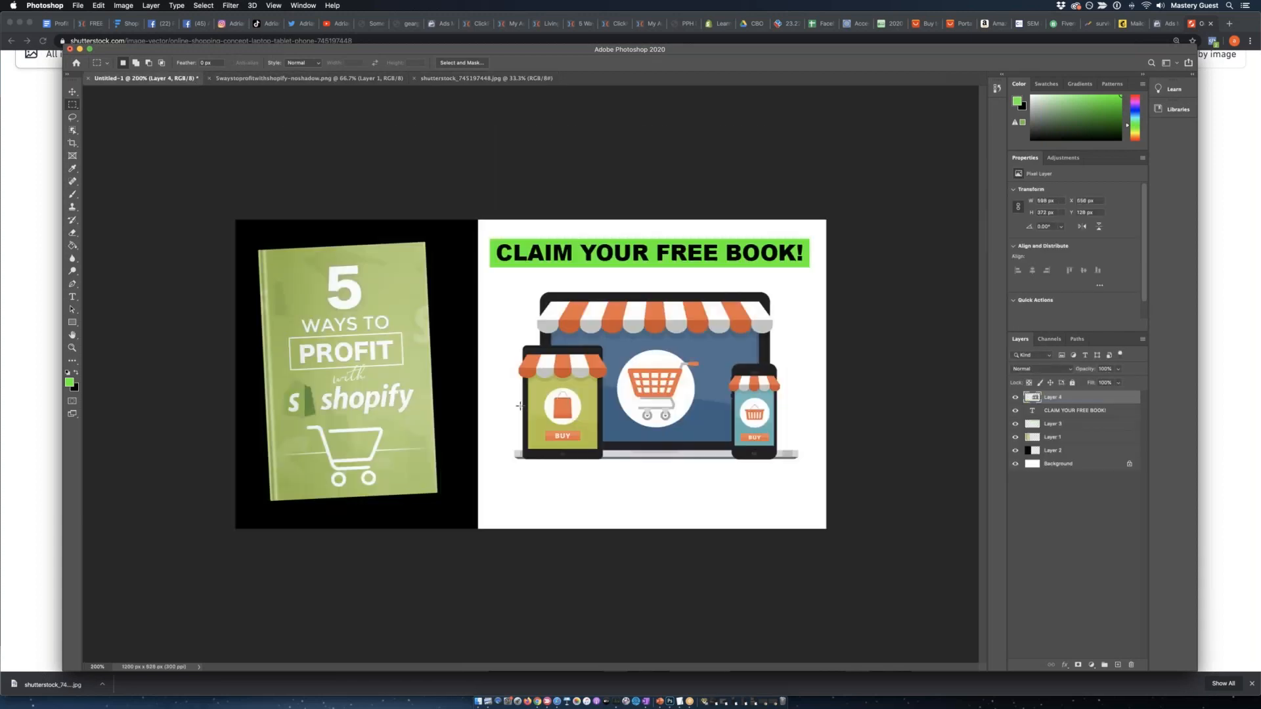
{"action": "key", "text": "ctrl+v"}
Scale the four-icon row down to a small strip and place it centred beneath the device artwork.
{"action": "key", "text": "ctrl+t"}
{"action": "left_click_drag", "start_coordinate": [235, 220], "coordinate": [732, 591]}
{"action": "left_click_drag", "start_coordinate": [851, 552], "coordinate": [301, 350]}
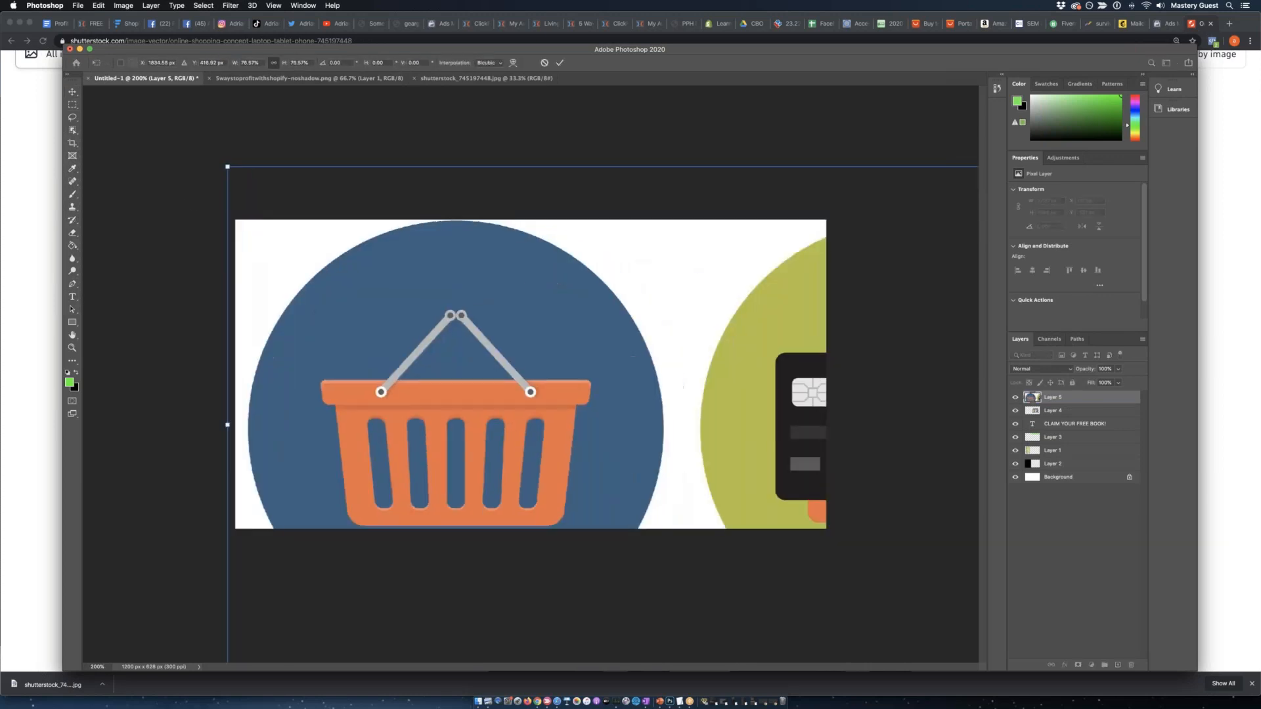
{"action": "left_click_drag", "start_coordinate": [227, 167], "coordinate": [212, 211]}
{"action": "left_click_drag", "start_coordinate": [184, 149], "coordinate": [560, 493]}
{"action": "key", "text": "Return"}
Move the device artwork slightly up toward the headline and deselect it.
{"action": "left_click", "coordinate": [868, 304]}
{"action": "left_click_drag", "start_coordinate": [675, 333], "coordinate": [674, 329]}
{"action": "left_click", "coordinate": [586, 145]}
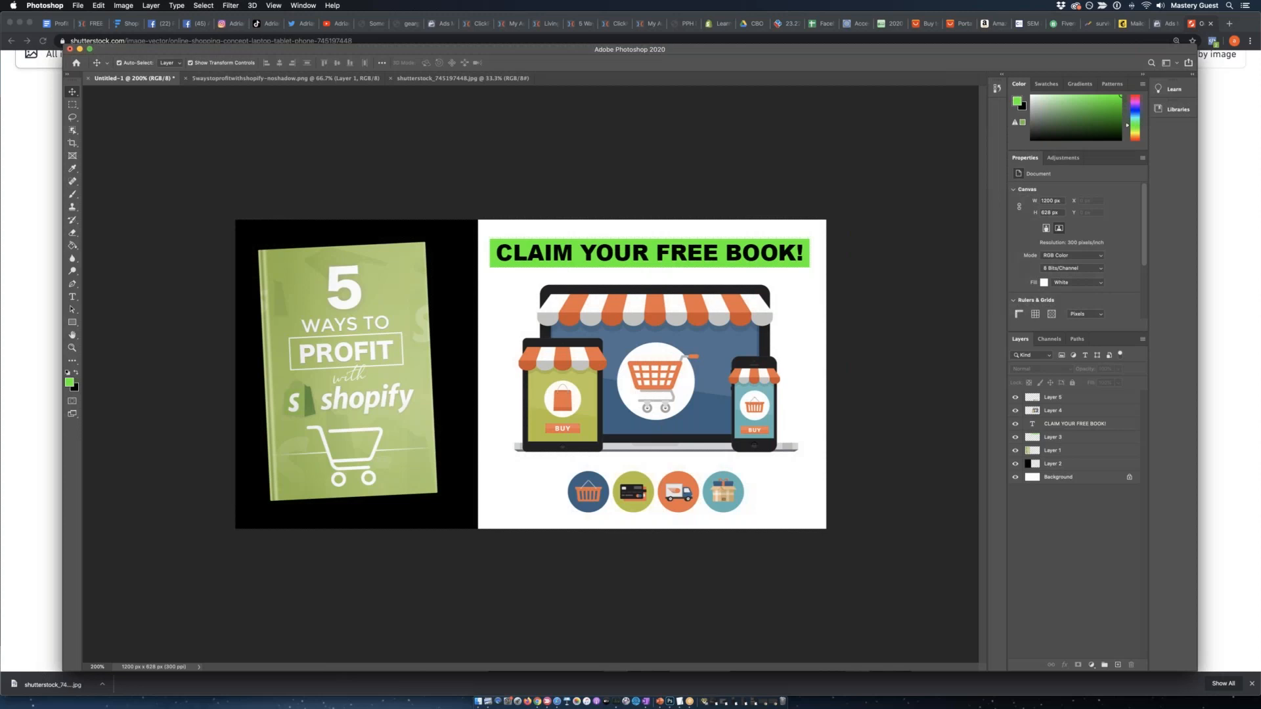
{"action": "key", "text": "super+Tab"}
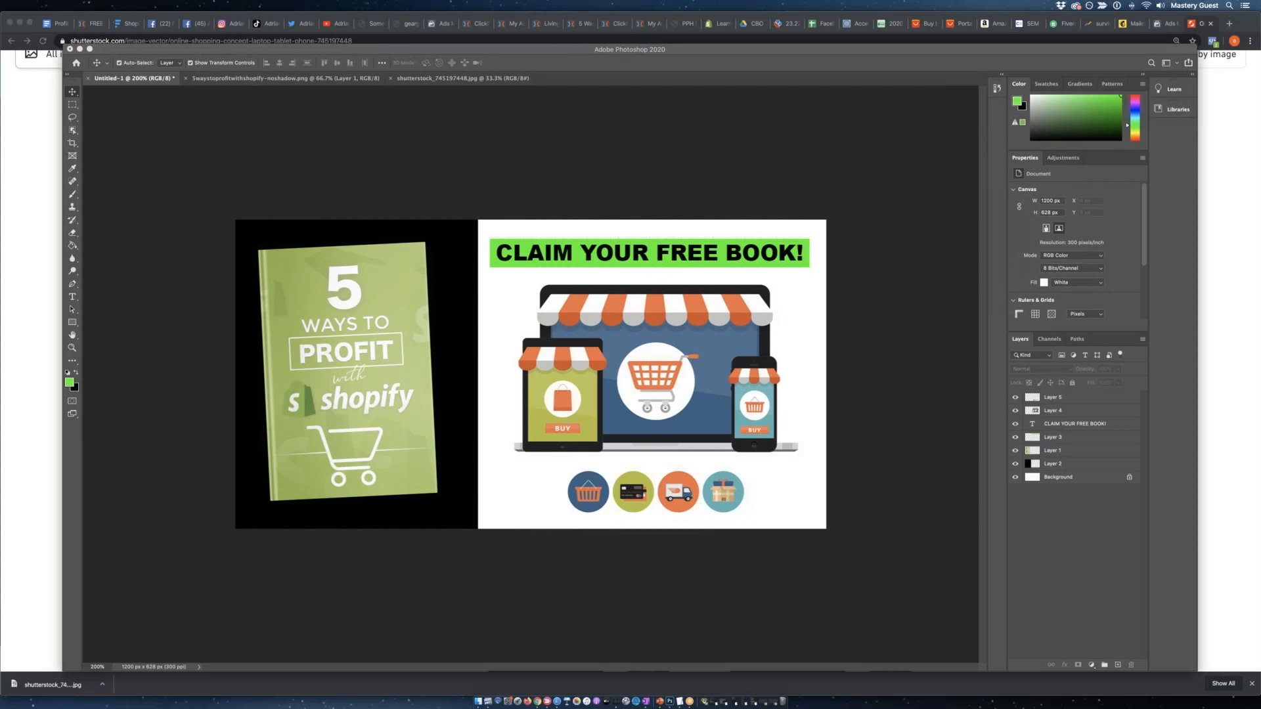
Switch to Shutterstock in Chrome and search its images for "profit rocket".
{"action": "left_click", "coordinate": [28, 224]}
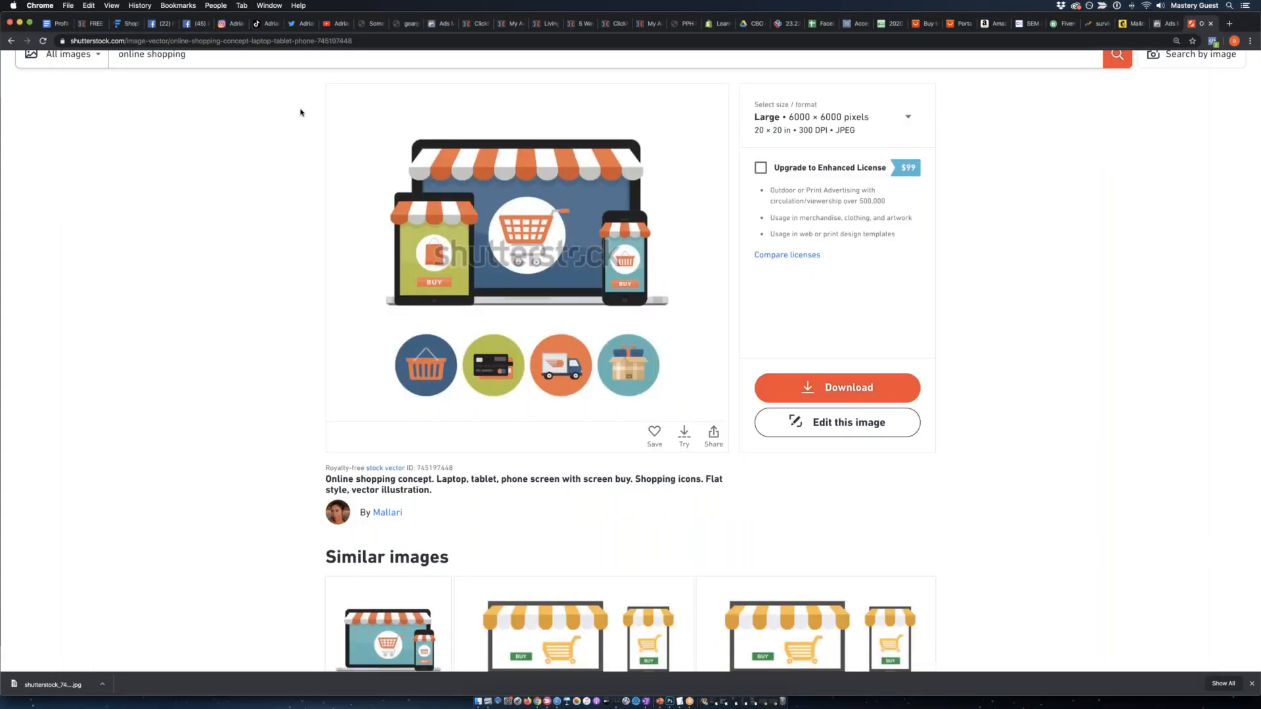
{"action": "scroll", "coordinate": [300, 112], "scroll_direction": "up", "scroll_amount": 2}
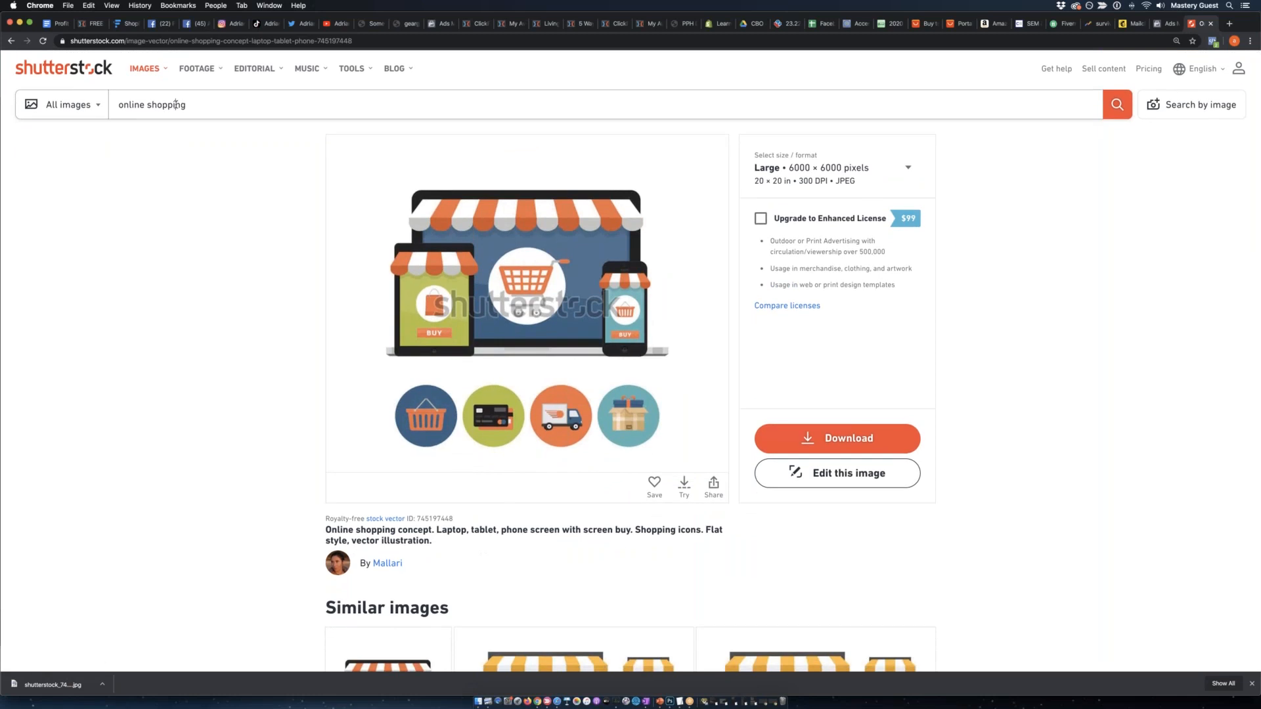
{"action": "left_click", "coordinate": [176, 105]}
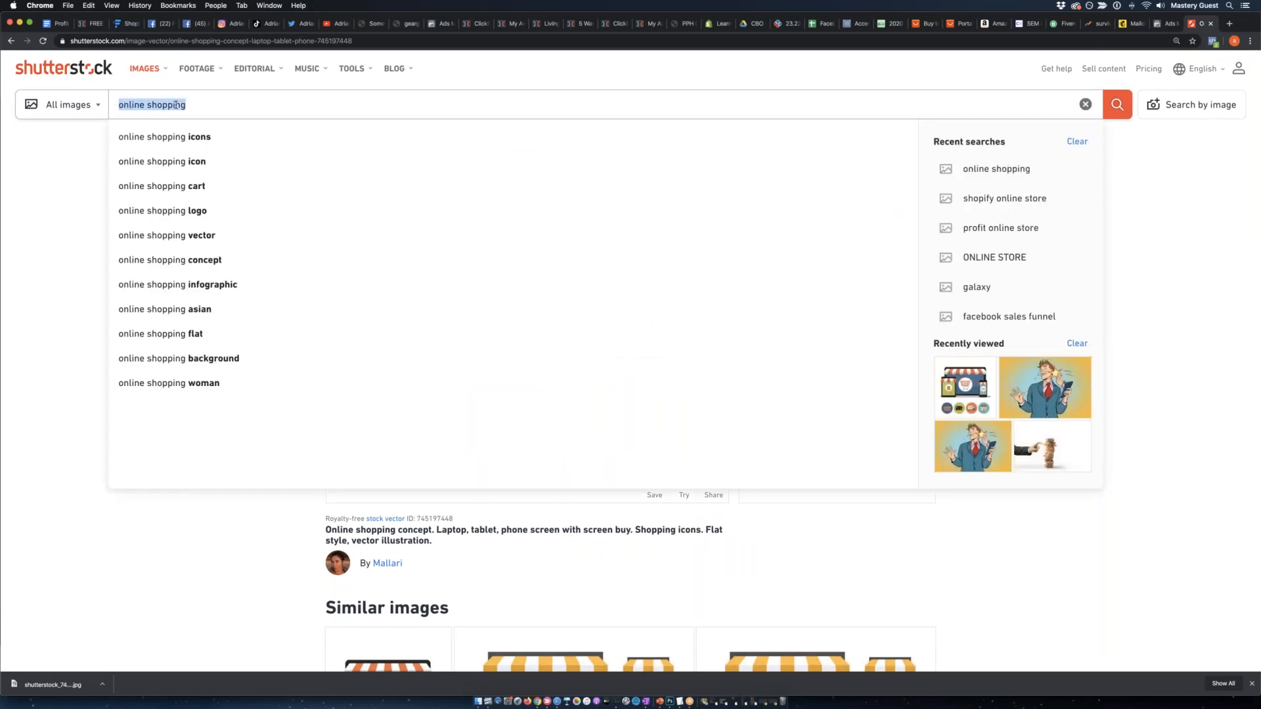
{"action": "type", "text": "profit rocket"}
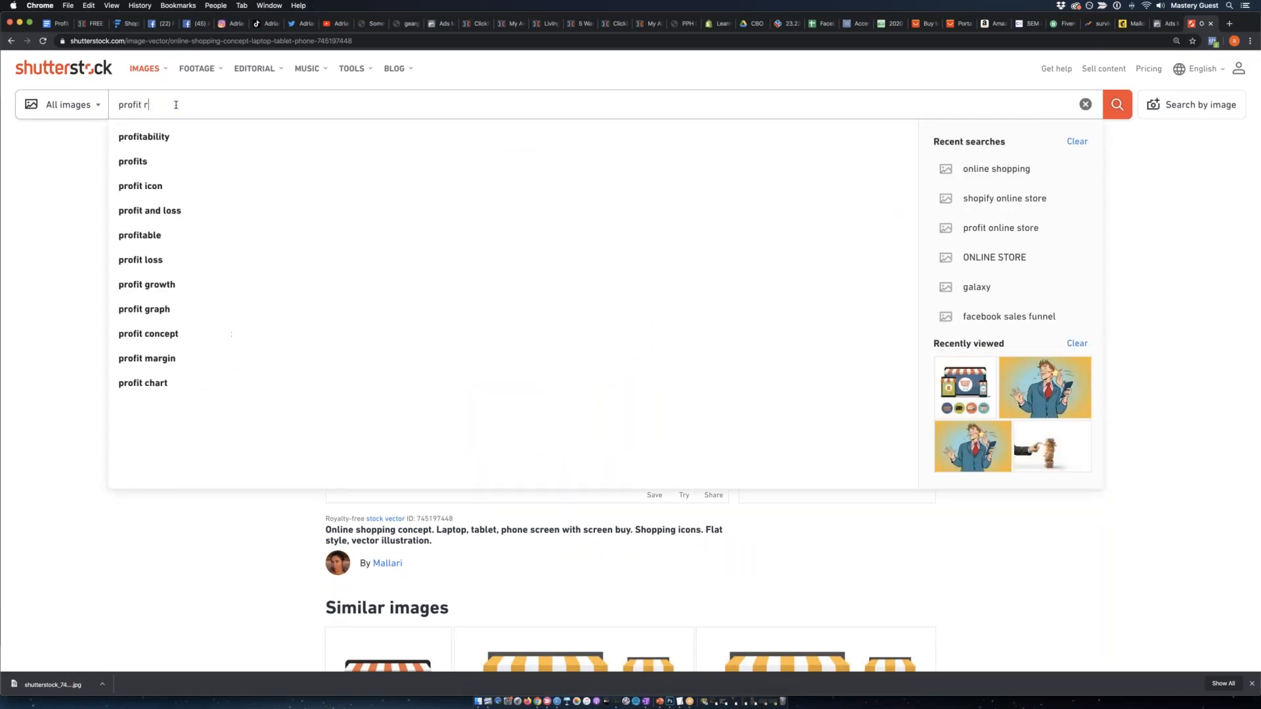
{"action": "key", "text": "Return"}
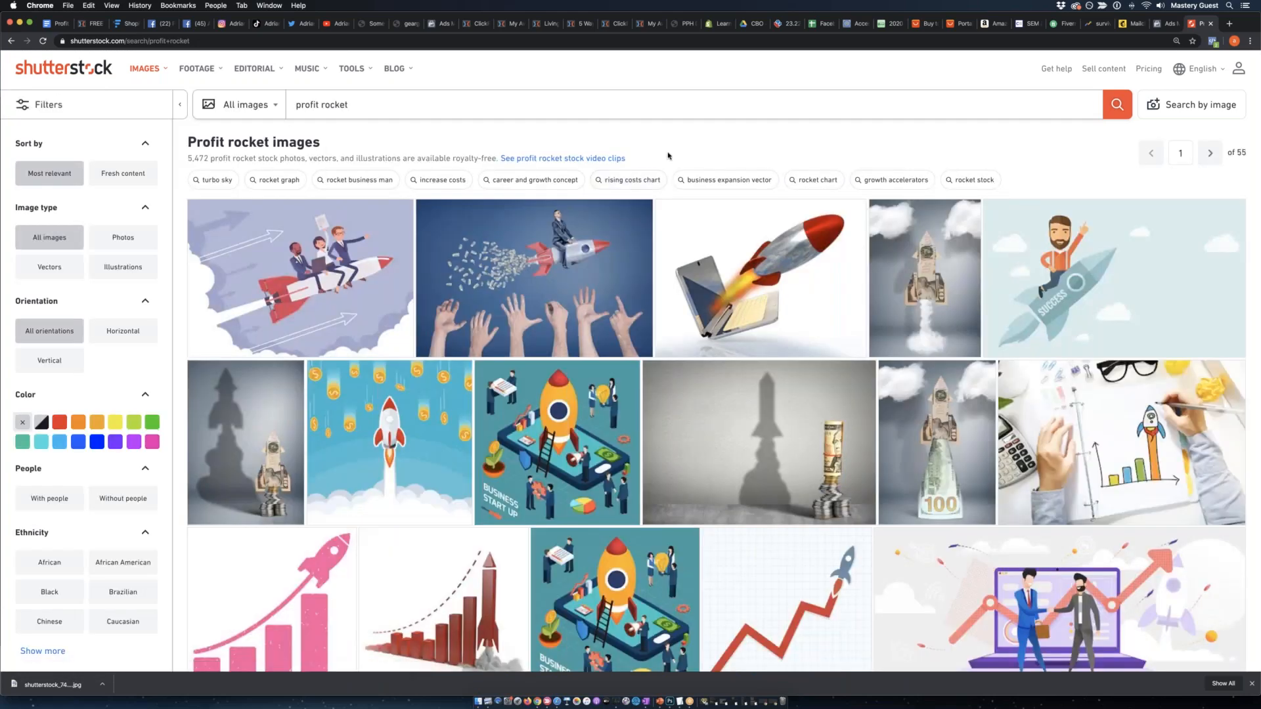
Look through the profit rocket results and open the illustration of a rocket rising from a monitor's bar chart in a separate tab.
{"action": "scroll", "coordinate": [668, 156], "scroll_direction": "down", "scroll_amount": 5}
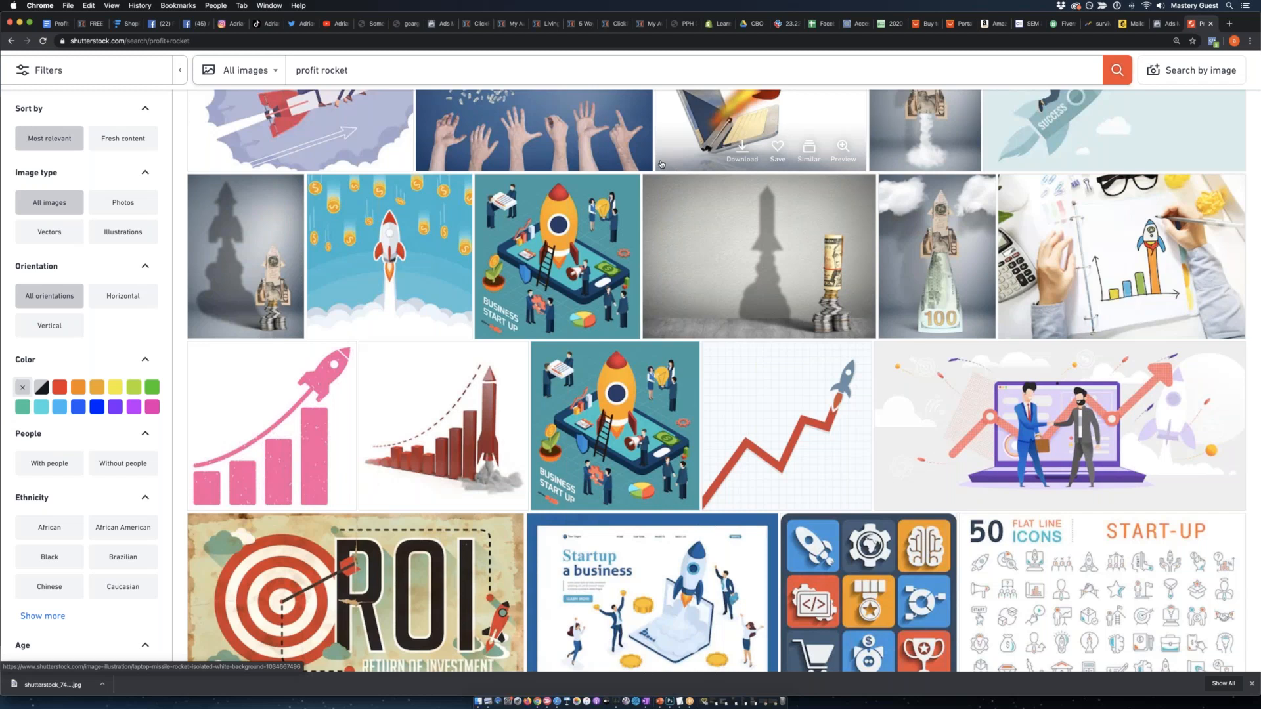
{"action": "scroll", "coordinate": [661, 163], "scroll_direction": "down", "scroll_amount": 12}
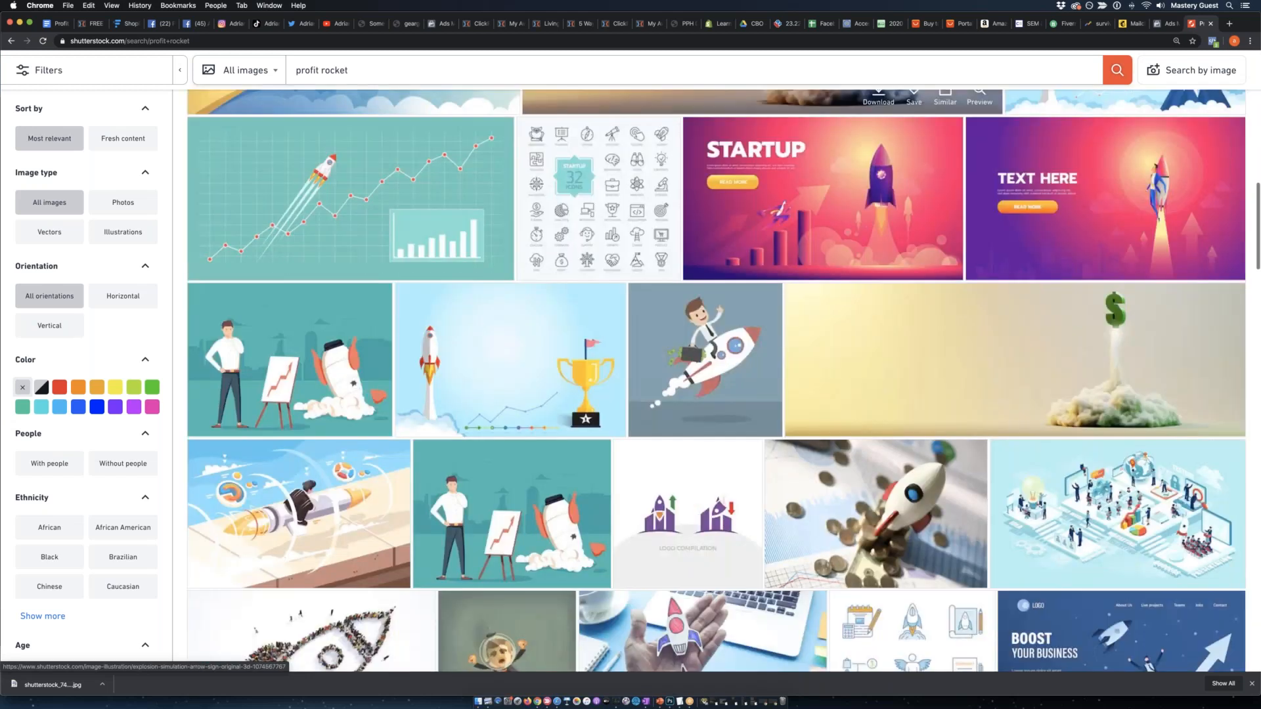
{"action": "scroll", "coordinate": [689, 131], "scroll_direction": "down", "scroll_amount": 7}
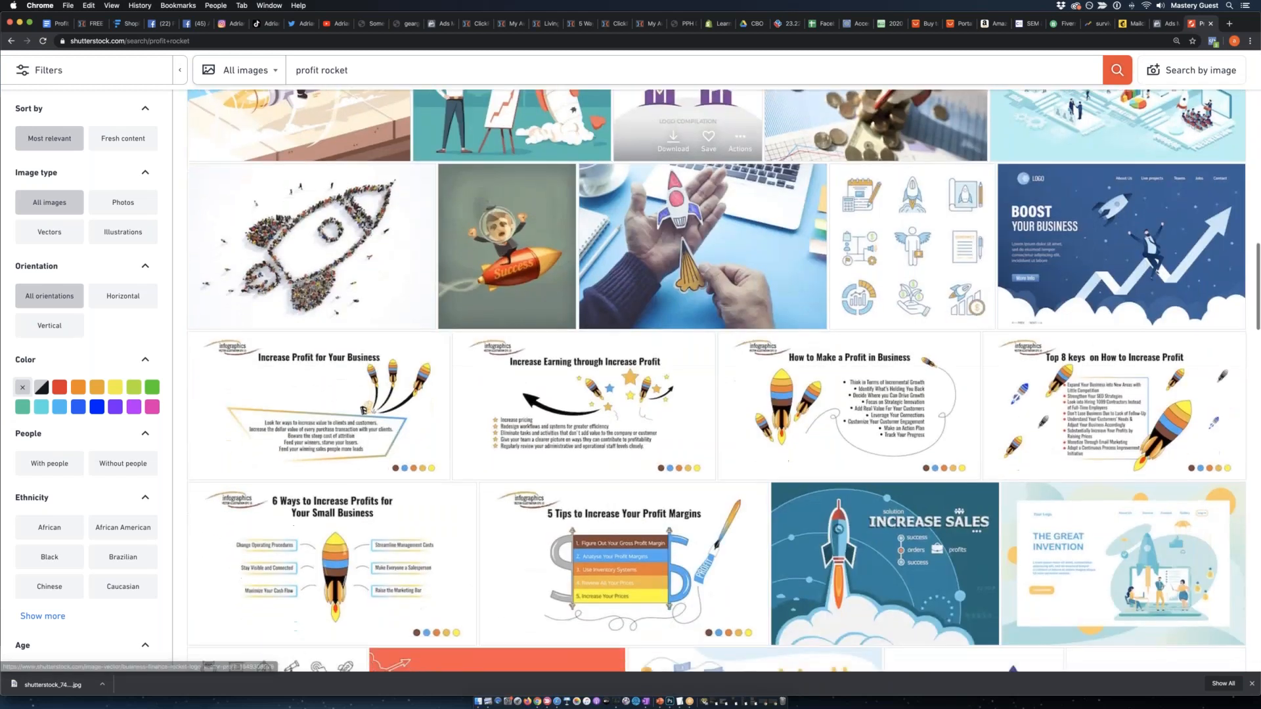
{"action": "scroll", "coordinate": [602, 206], "scroll_direction": "down", "scroll_amount": 10}
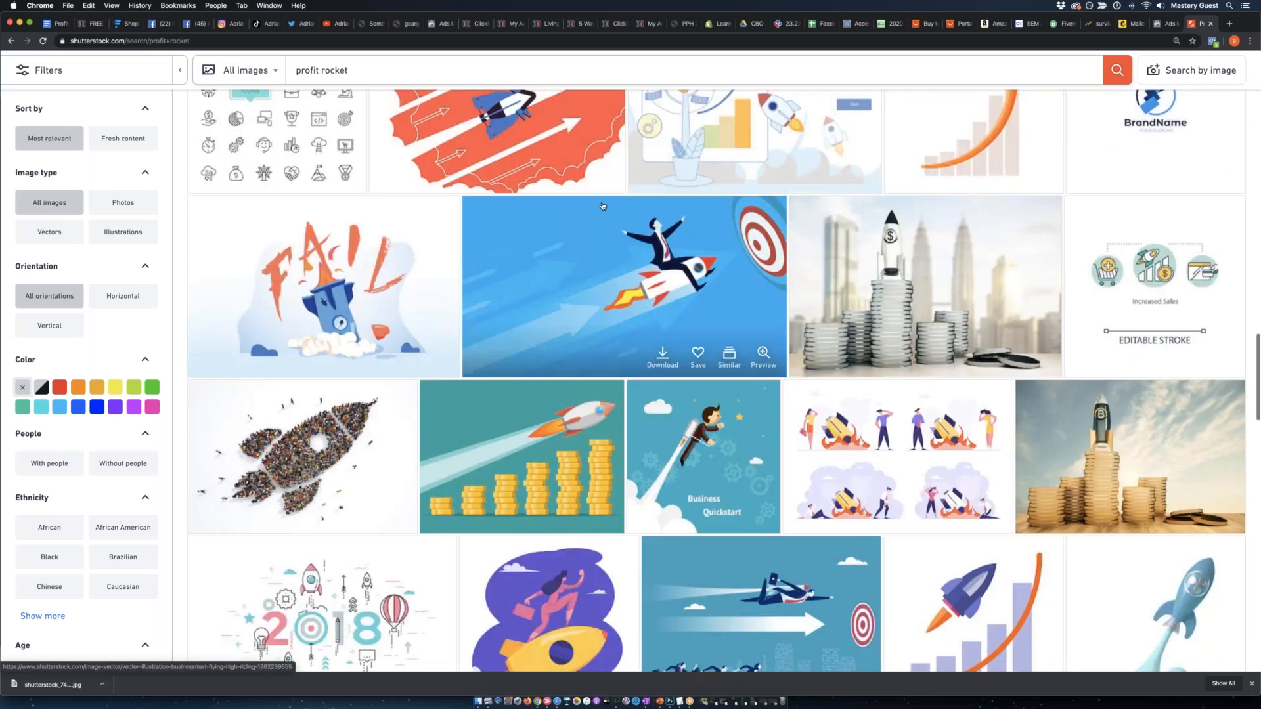
{"action": "scroll", "coordinate": [603, 206], "scroll_direction": "down", "scroll_amount": 11}
{"action": "scroll", "coordinate": [589, 205], "scroll_direction": "down", "scroll_amount": 2}
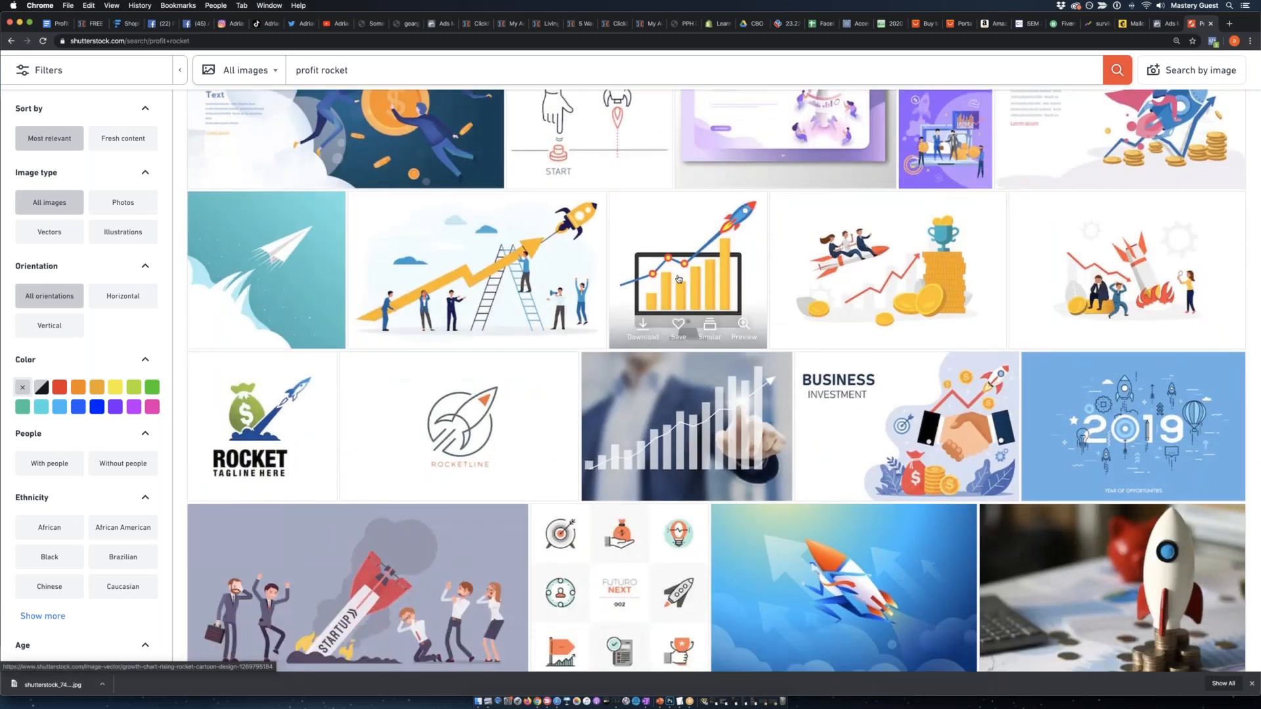
{"action": "scroll", "coordinate": [715, 266], "scroll_direction": "down", "scroll_amount": 2}
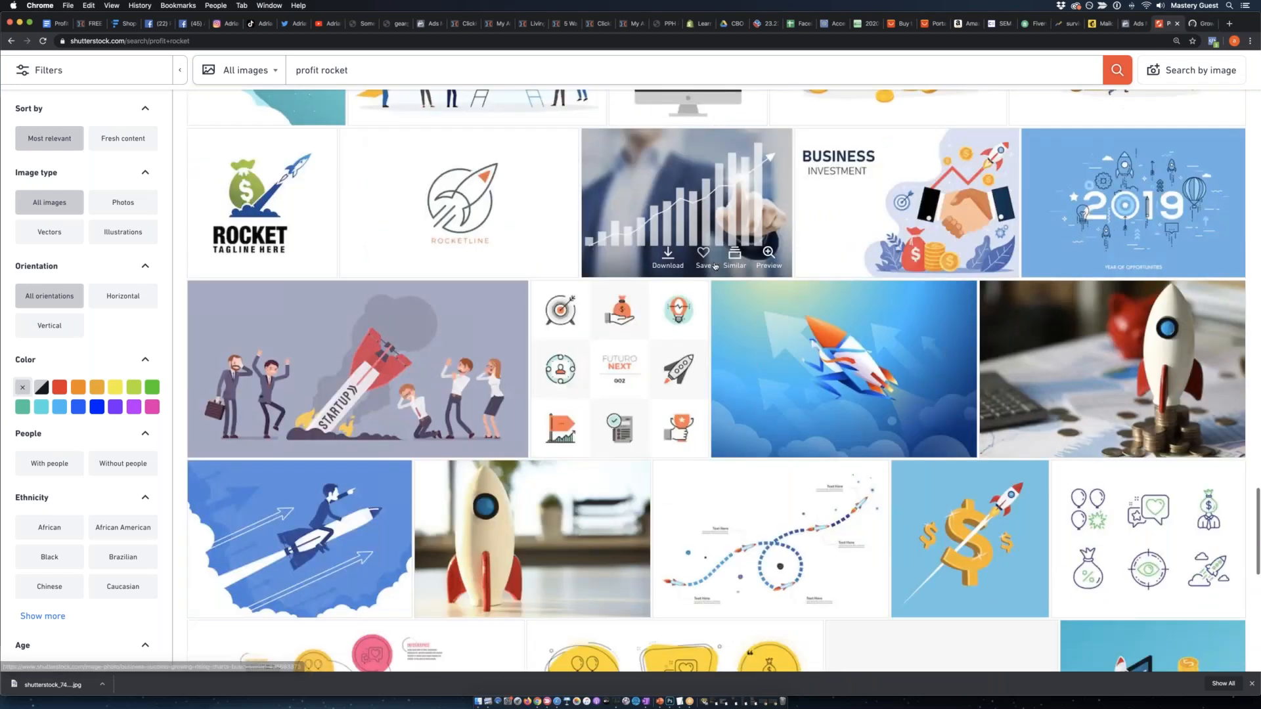
Examine the rest of the profit rocket results through page 3 for further artwork suited to the ad.
{"action": "scroll", "coordinate": [716, 266], "scroll_direction": "down", "scroll_amount": 3}
{"action": "scroll", "coordinate": [716, 266], "scroll_direction": "down", "scroll_amount": 4}
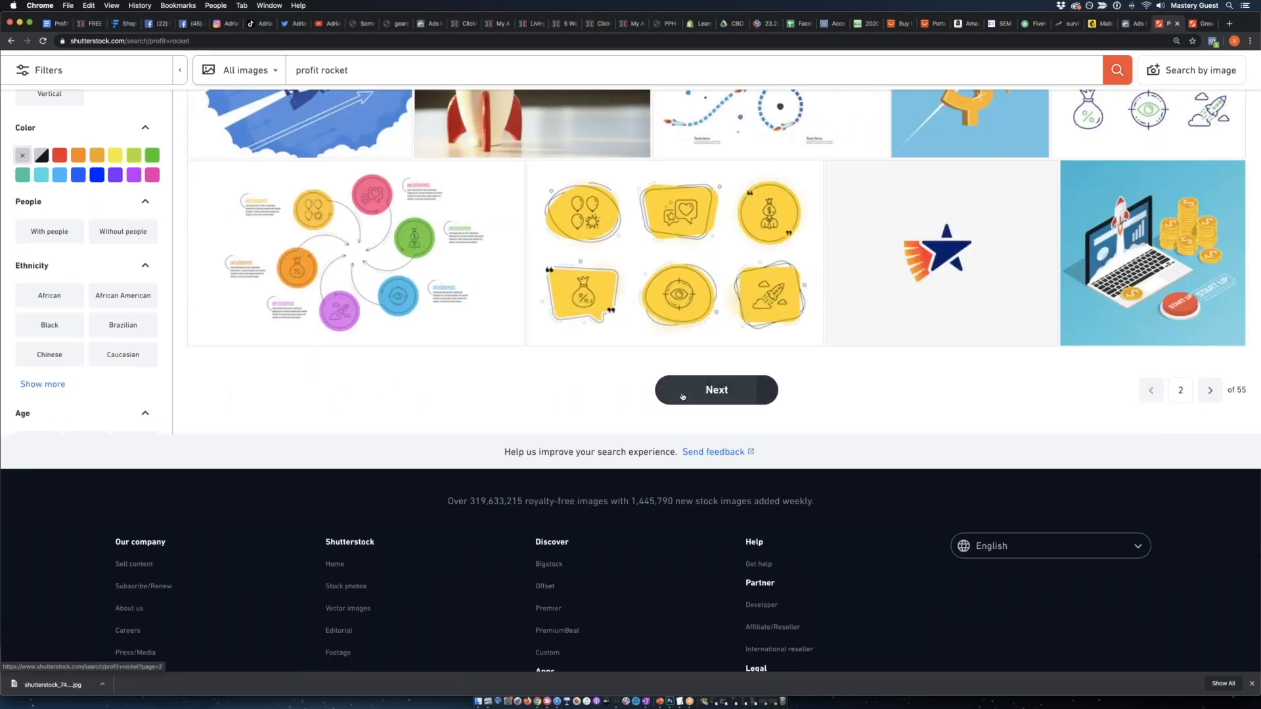
{"action": "left_click", "coordinate": [695, 388]}
{"action": "scroll", "coordinate": [741, 324], "scroll_direction": "down", "scroll_amount": 5}
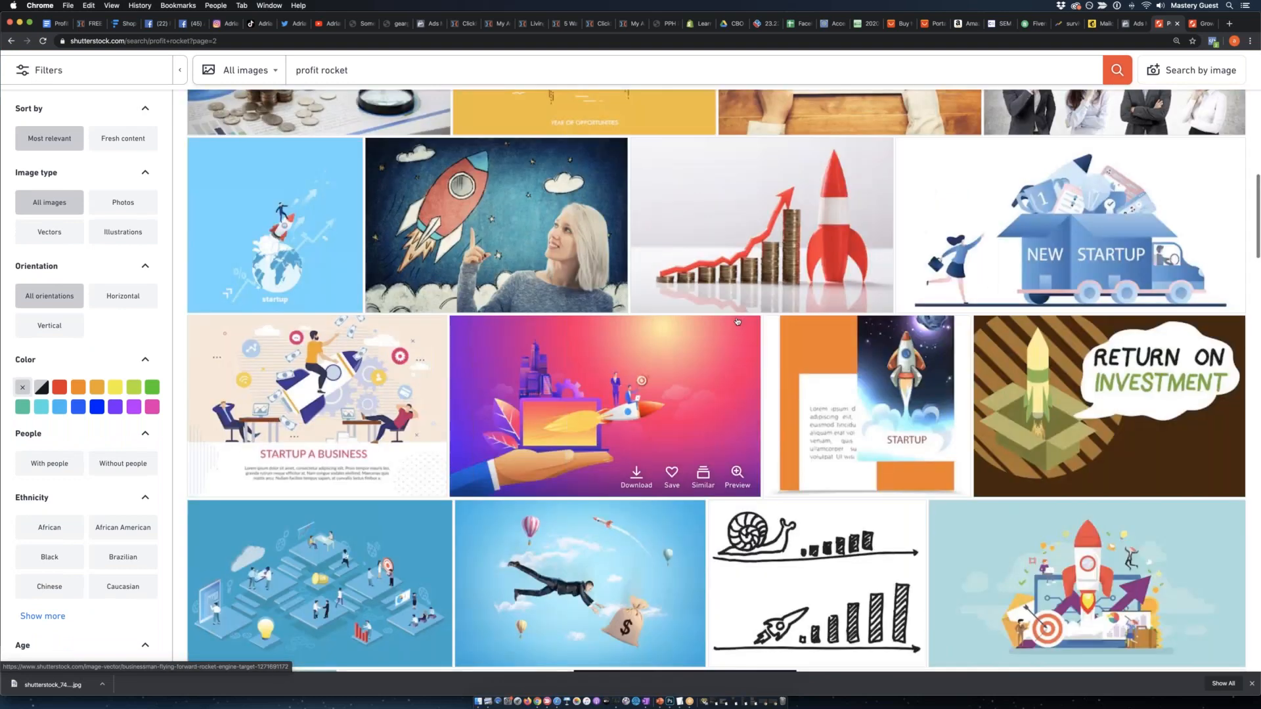
{"action": "scroll", "coordinate": [738, 321], "scroll_direction": "down", "scroll_amount": 15}
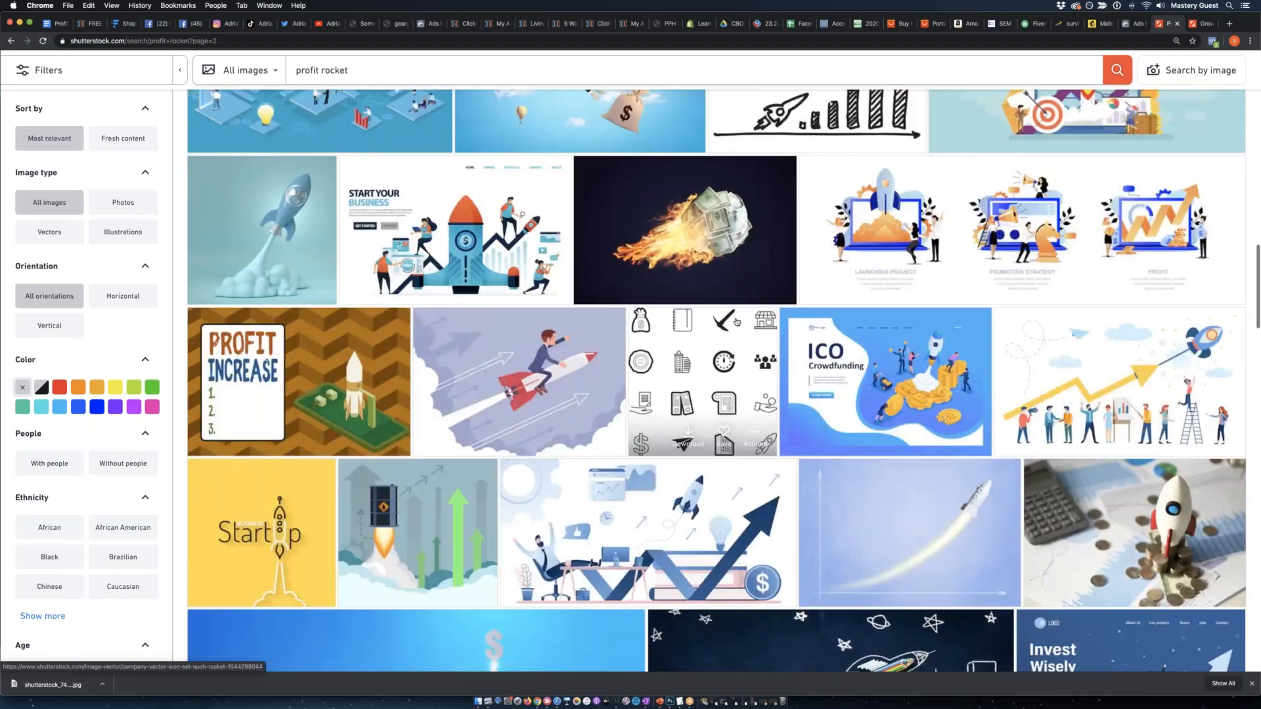
{"action": "scroll", "coordinate": [738, 325], "scroll_direction": "down", "scroll_amount": 15}
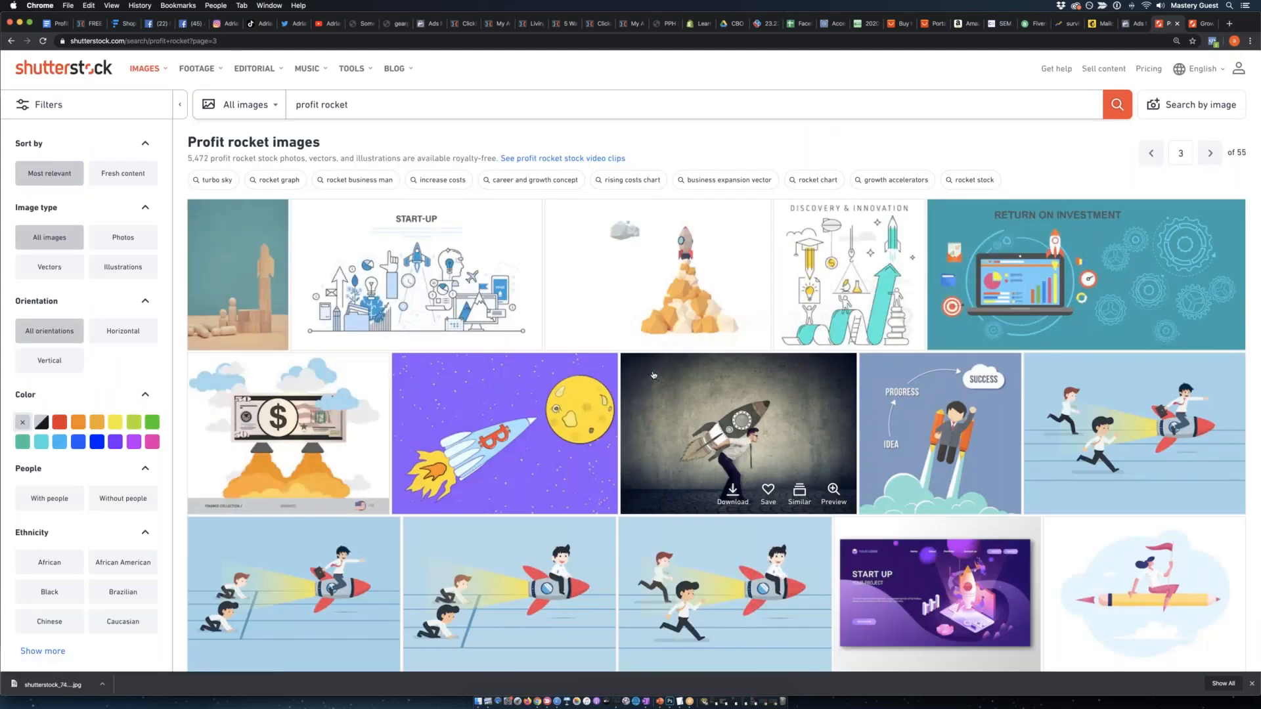
{"action": "scroll", "coordinate": [436, 342], "scroll_direction": "down", "scroll_amount": 6}
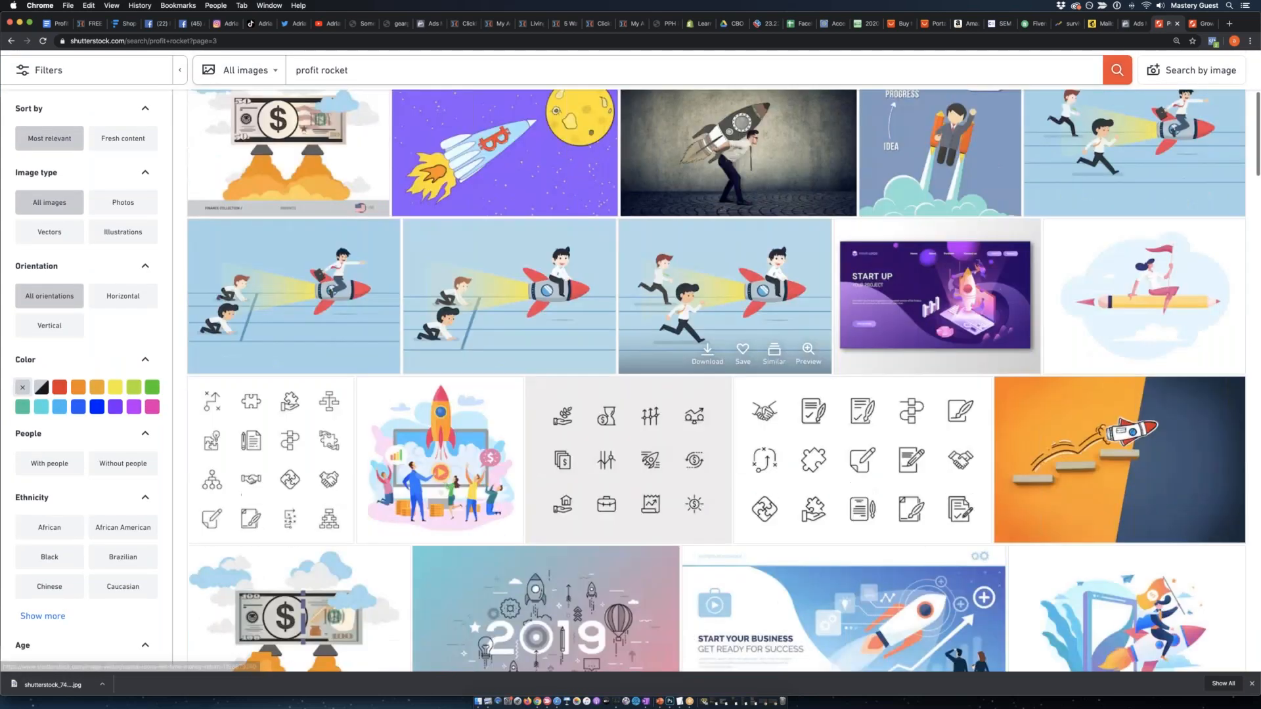
{"action": "scroll", "coordinate": [436, 341], "scroll_direction": "down", "scroll_amount": 10}
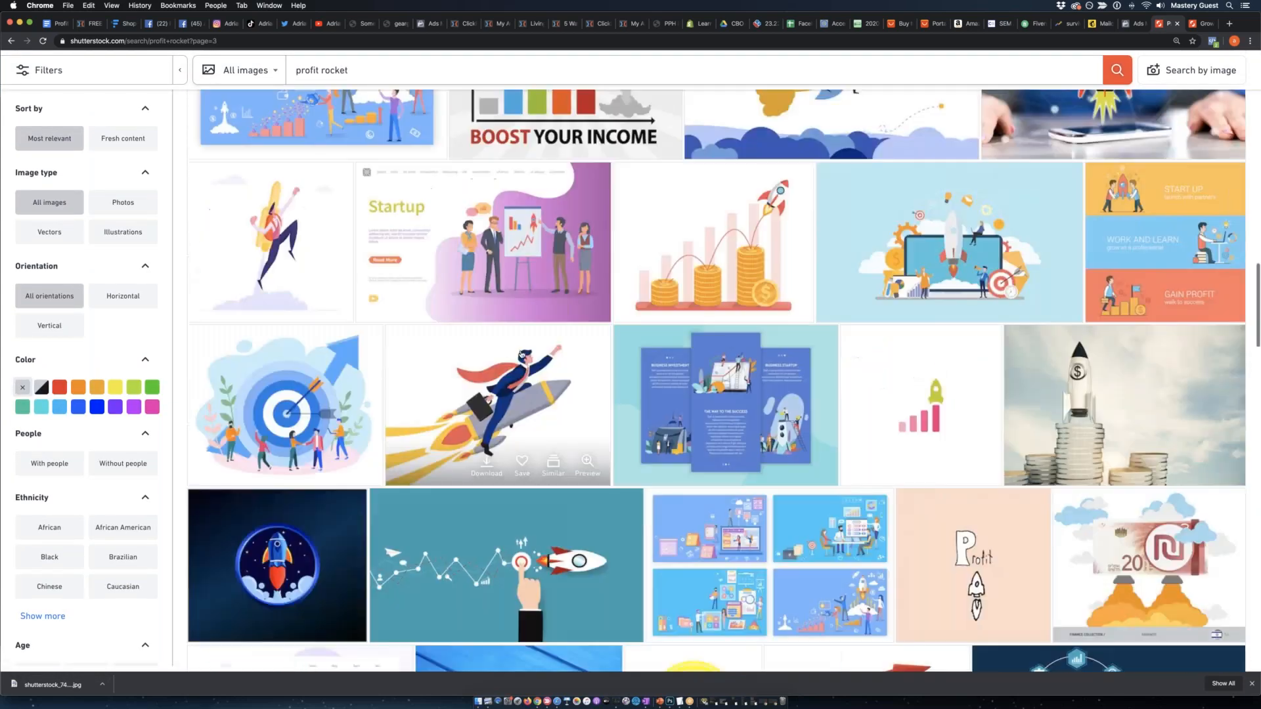
{"action": "scroll", "coordinate": [691, 533], "scroll_direction": "down", "scroll_amount": 8}
{"action": "scroll", "coordinate": [691, 533], "scroll_direction": "up", "scroll_amount": 3}
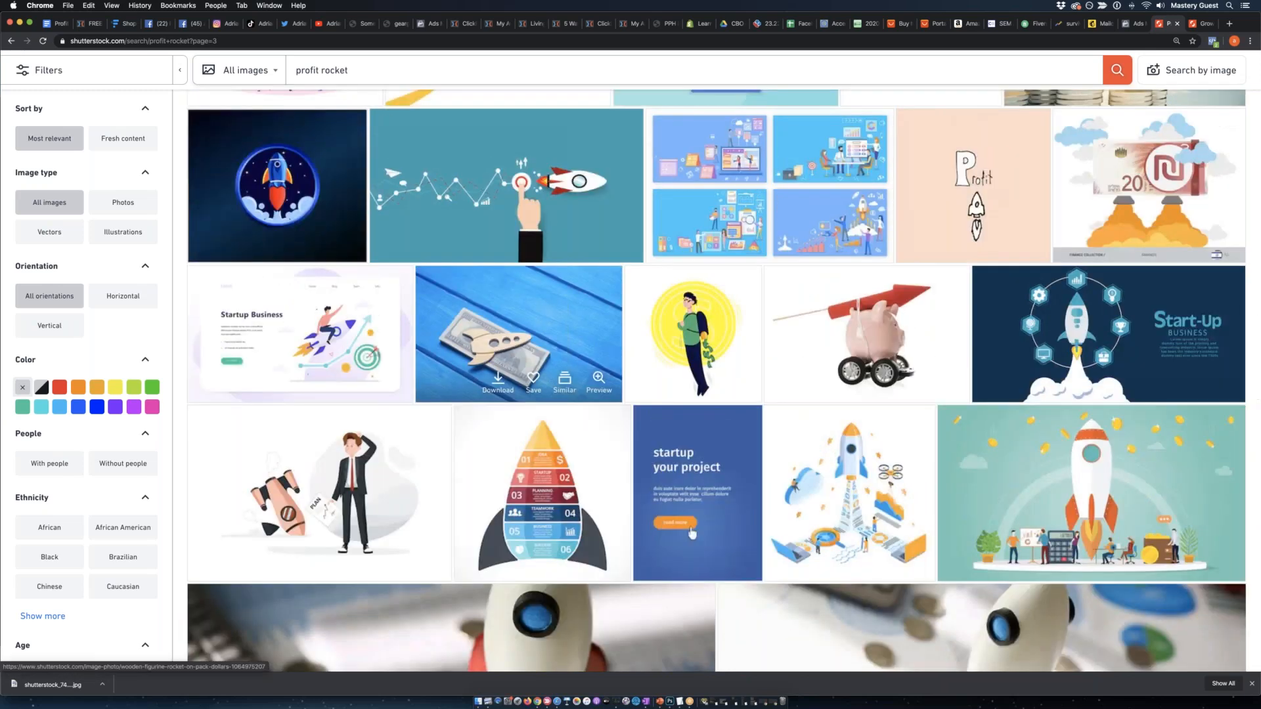
{"action": "scroll", "coordinate": [692, 533], "scroll_direction": "down", "scroll_amount": 15}
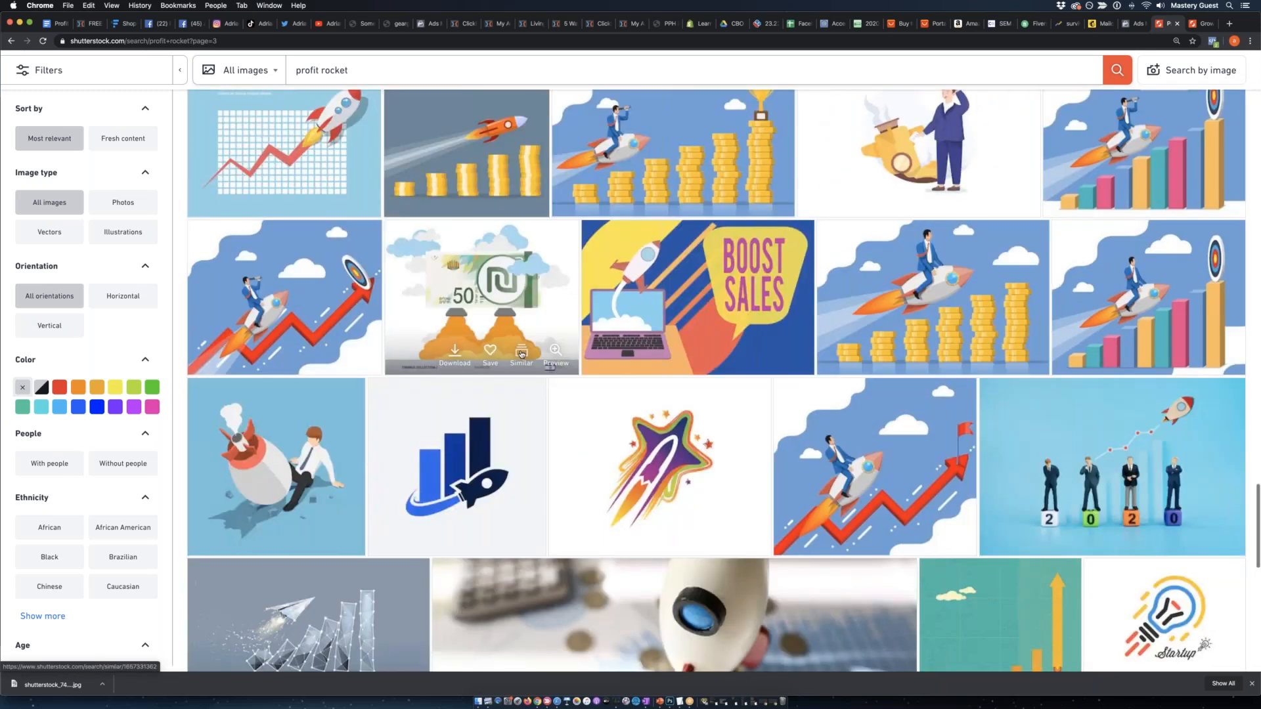
{"action": "scroll", "coordinate": [521, 354], "scroll_direction": "up", "scroll_amount": 1}
{"action": "scroll", "coordinate": [521, 355], "scroll_direction": "down", "scroll_amount": 6}
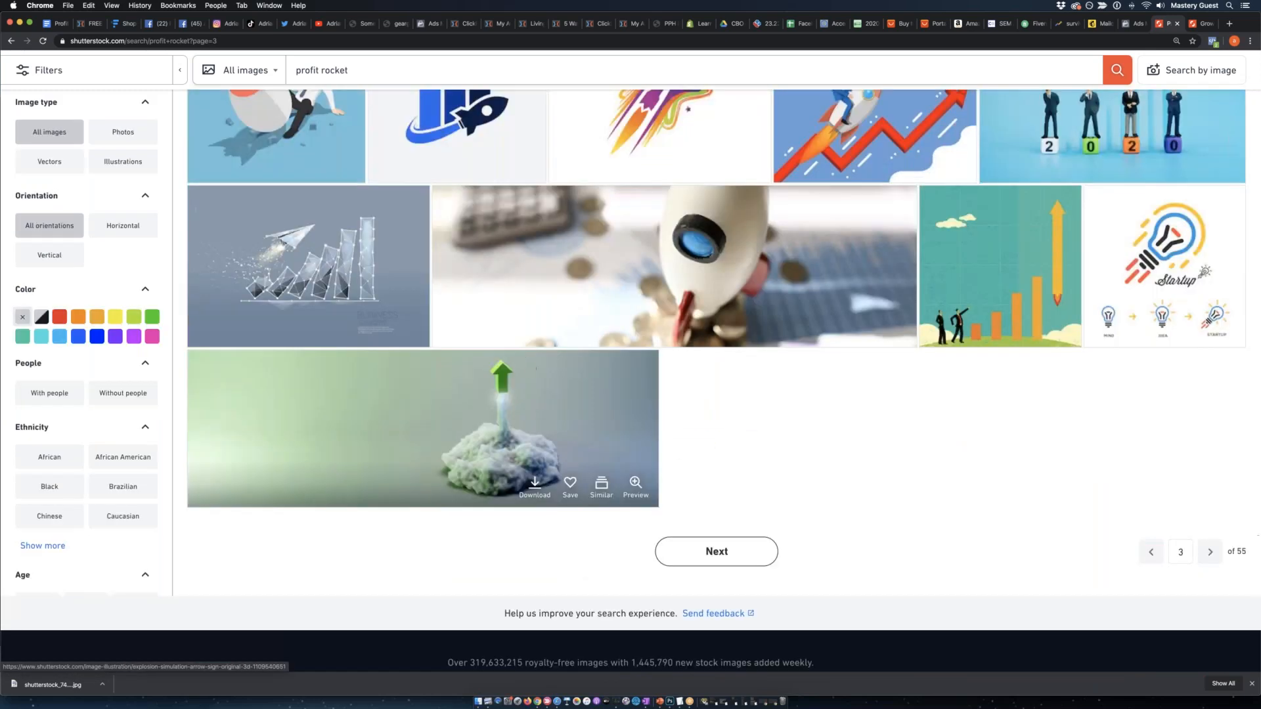
View the growth-chart rocket image's page and open the same artist's version with flying banknotes in a separate tab.
{"action": "left_click", "coordinate": [1199, 23]}
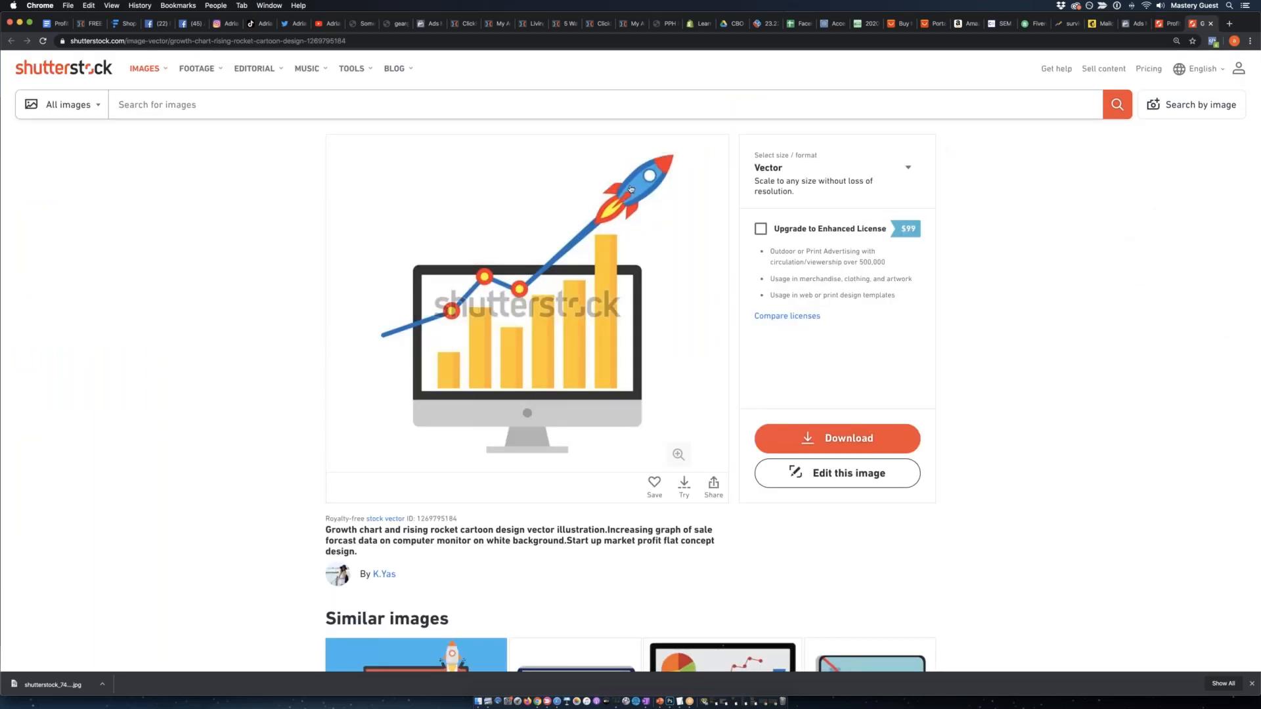
{"action": "scroll", "coordinate": [438, 322], "scroll_direction": "down", "scroll_amount": 8}
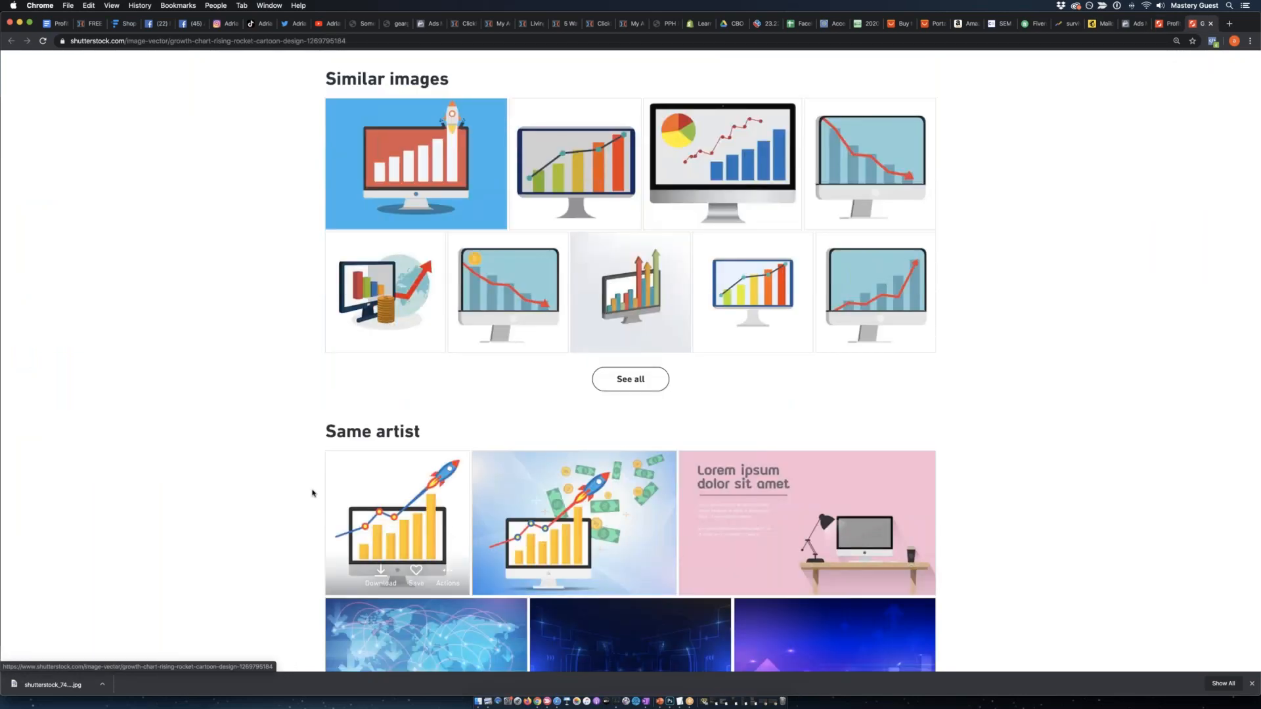
{"action": "scroll", "coordinate": [315, 499], "scroll_direction": "down", "scroll_amount": 2}
{"action": "right_click", "coordinate": [542, 445]}
{"action": "left_click", "coordinate": [572, 451]}
Open the artist's full set of monitor images in a new window, review them and close that window.
{"action": "scroll", "coordinate": [597, 403], "scroll_direction": "down", "scroll_amount": 5}
{"action": "right_click", "coordinate": [630, 407]}
{"action": "left_click", "coordinate": [656, 419]}
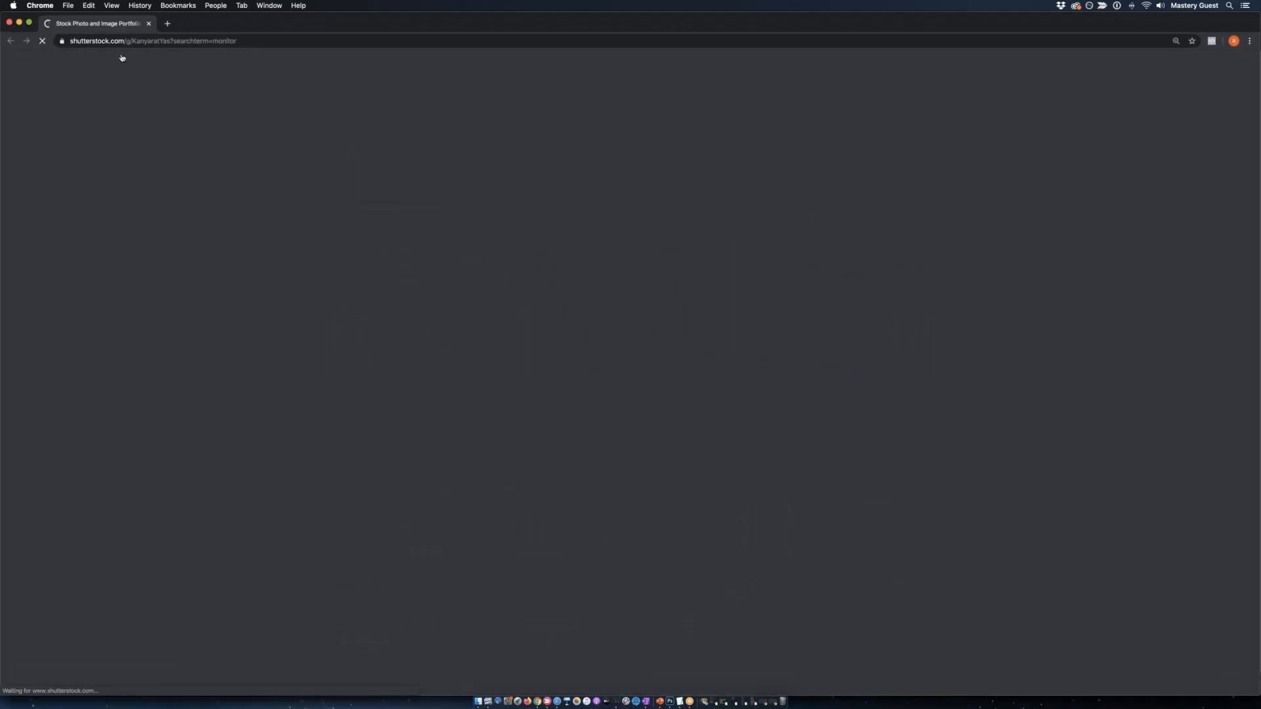
{"action": "scroll", "coordinate": [517, 178], "scroll_direction": "down", "scroll_amount": 3}
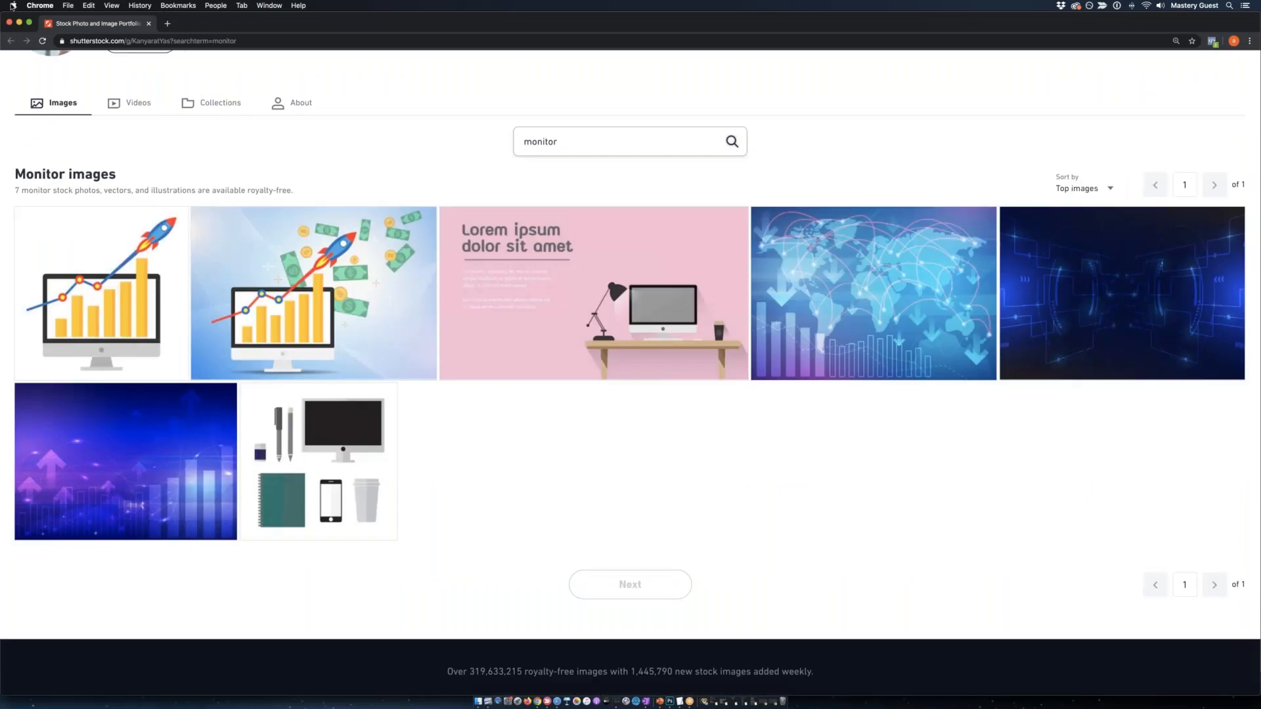
{"action": "left_click", "coordinate": [8, 23]}
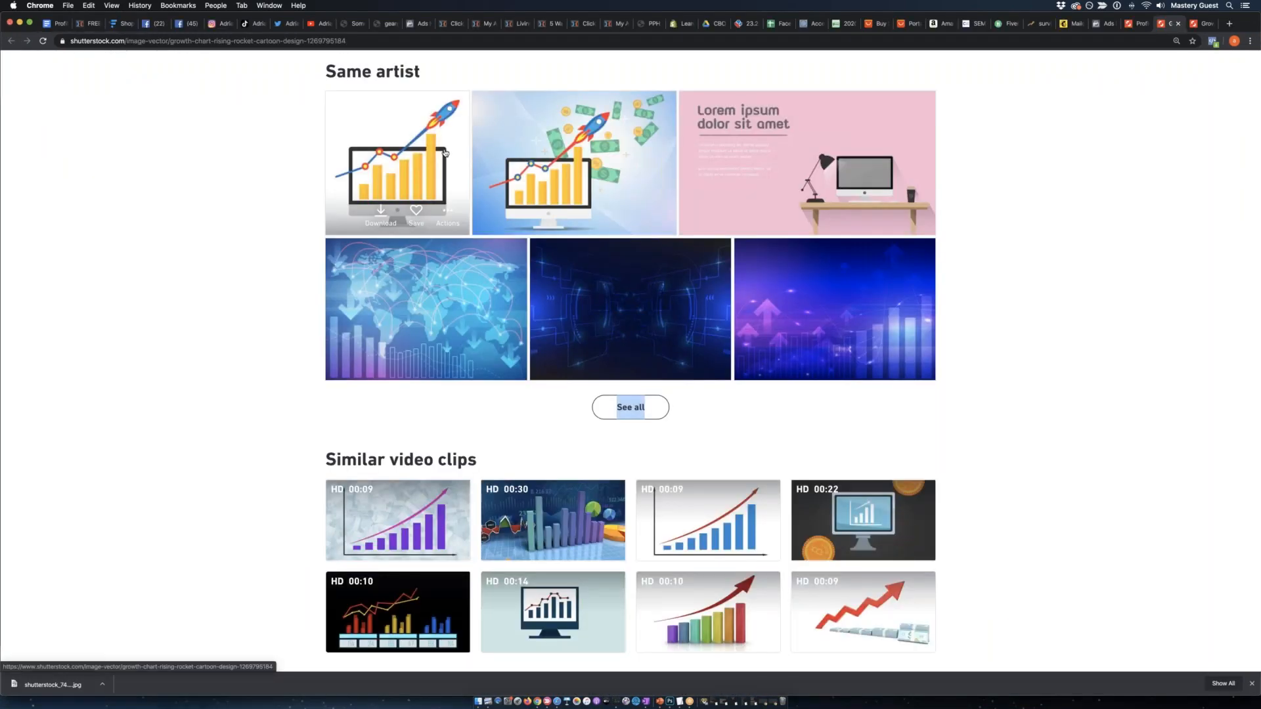
Download the growth-chart rocket image as the Large 10112 × 10112 pixel JPEG using the 365-day Images On Demand plan.
{"action": "scroll", "coordinate": [1040, 225], "scroll_direction": "up", "scroll_amount": 12}
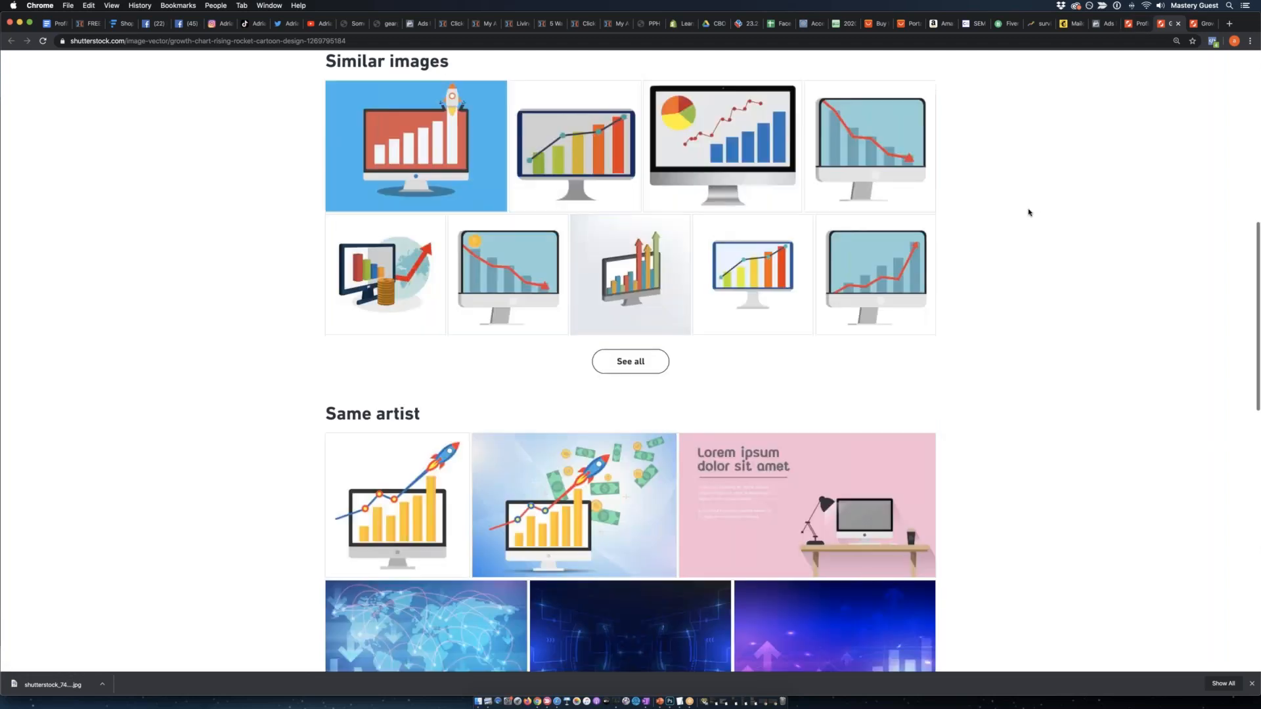
{"action": "left_click", "coordinate": [777, 167]}
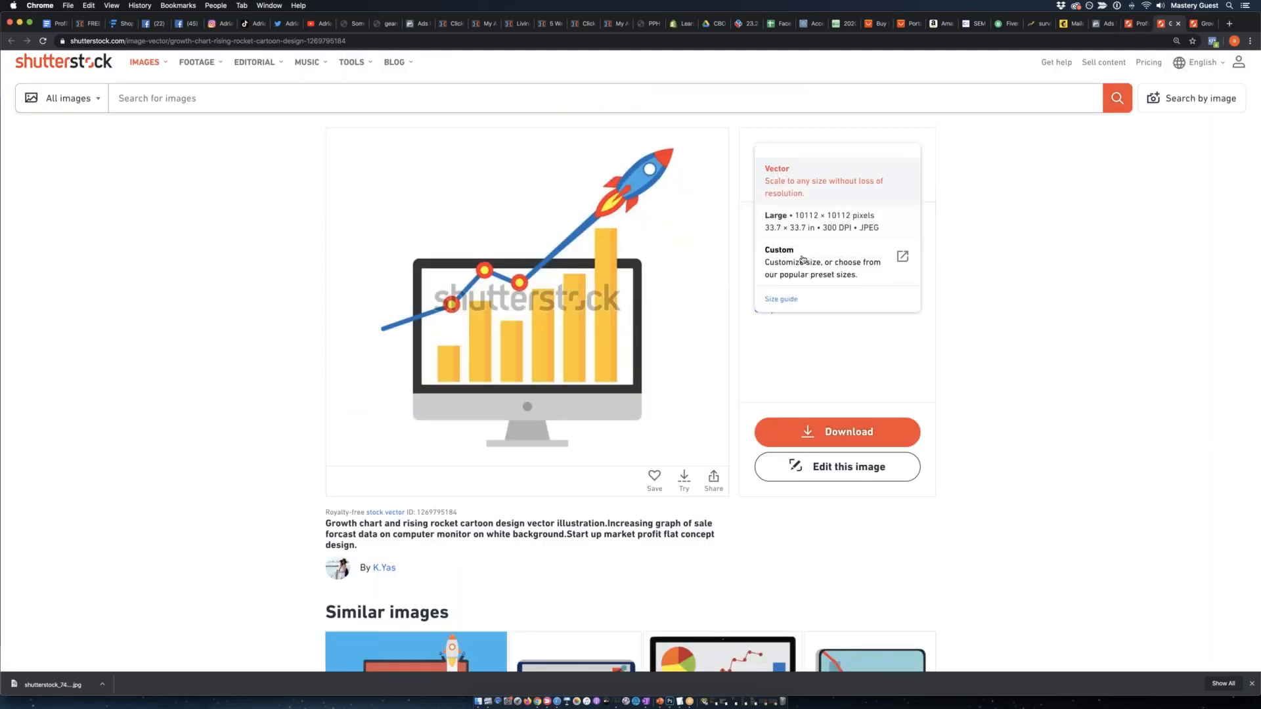
{"action": "left_click", "coordinate": [805, 216]}
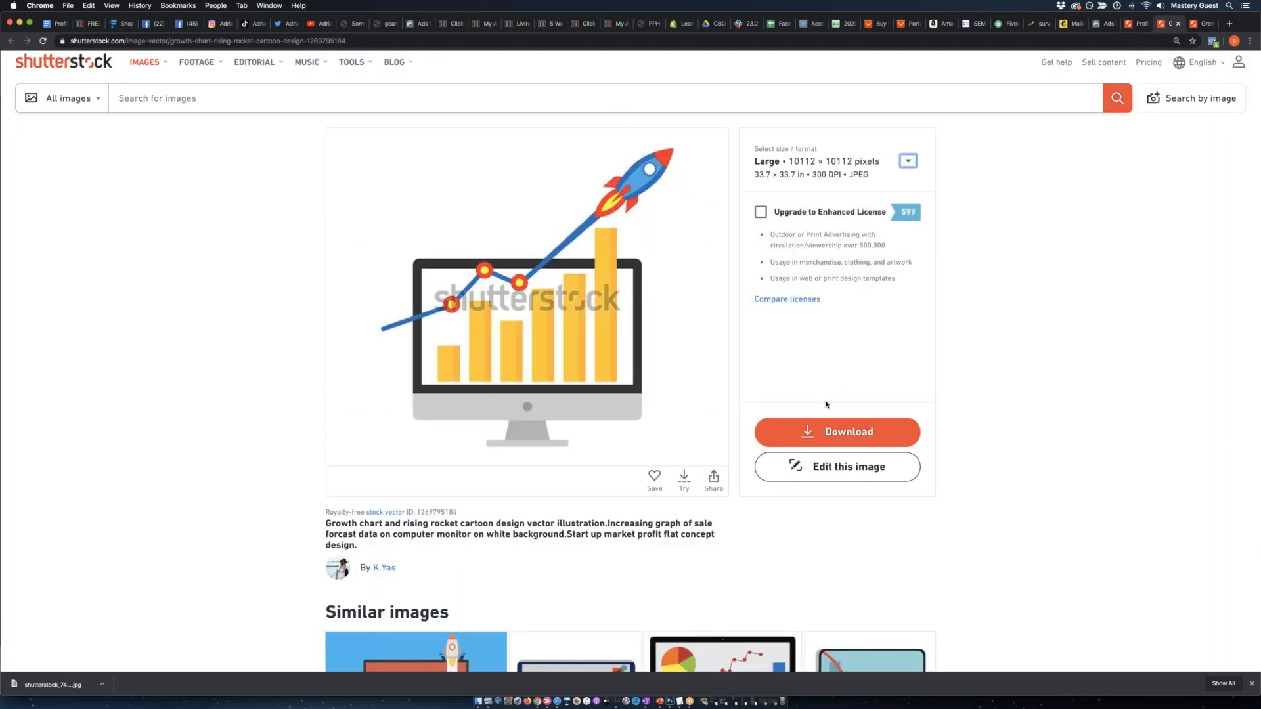
{"action": "left_click", "coordinate": [838, 436]}
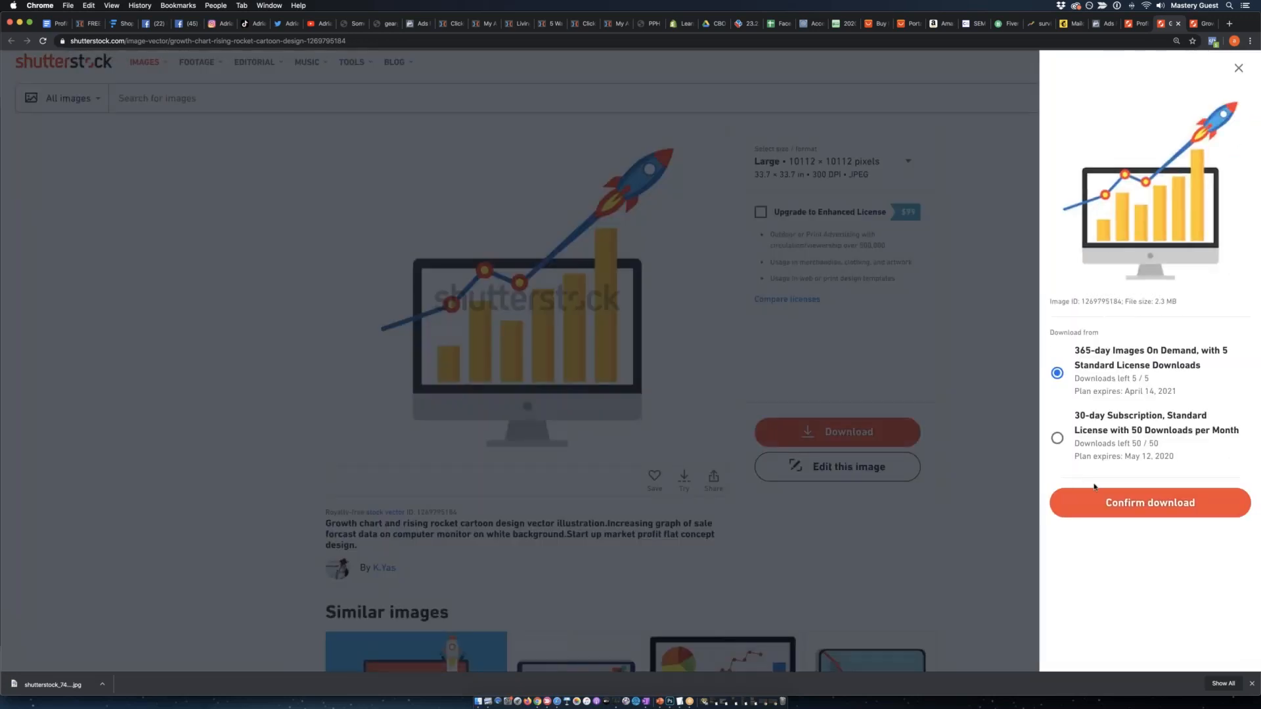
{"action": "left_click", "coordinate": [1129, 503]}
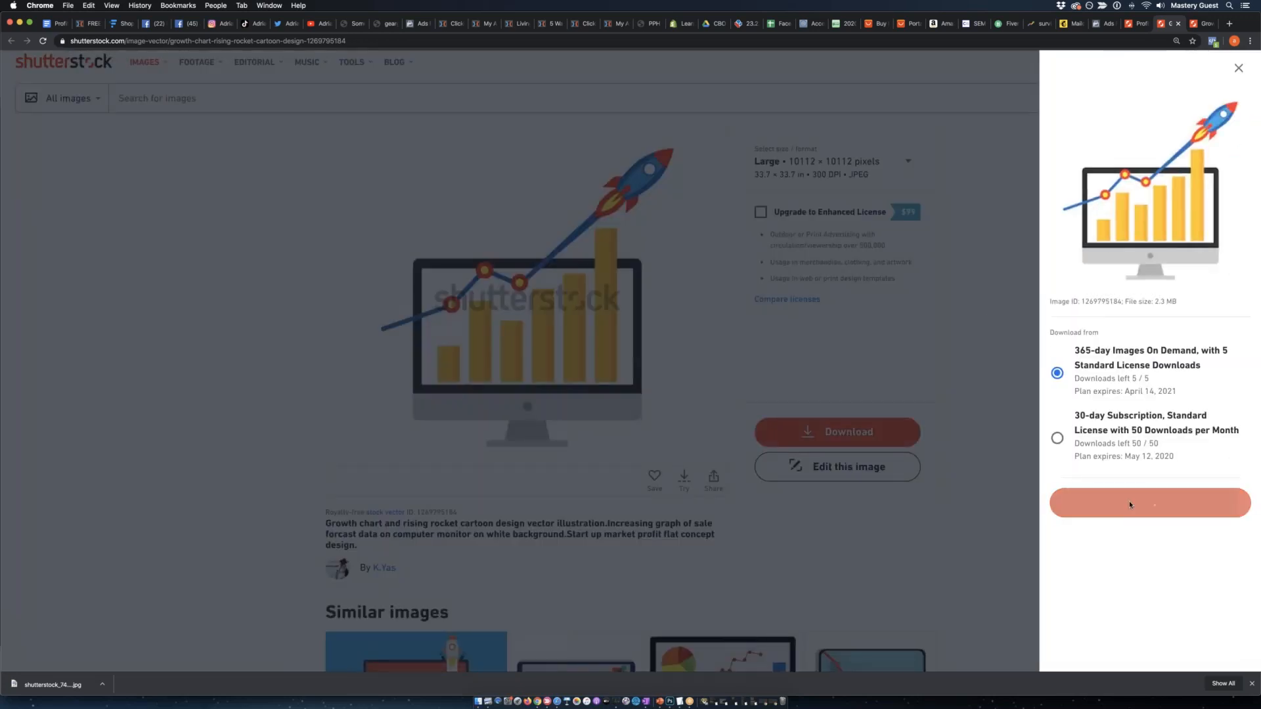
{"action": "left_click", "coordinate": [974, 323]}
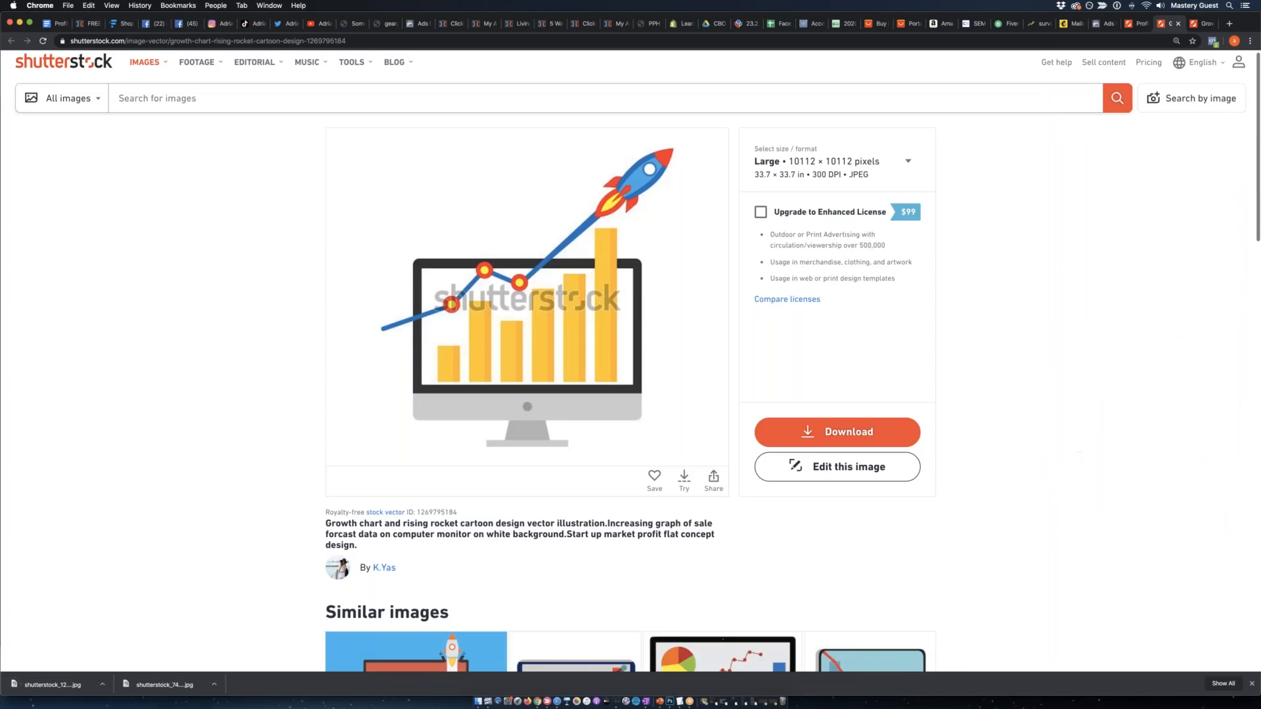
Search the stock library for "money rocket" images and look through the upper part of the results.
{"action": "left_click", "coordinate": [142, 104]}
{"action": "type", "text": "money rocket"}
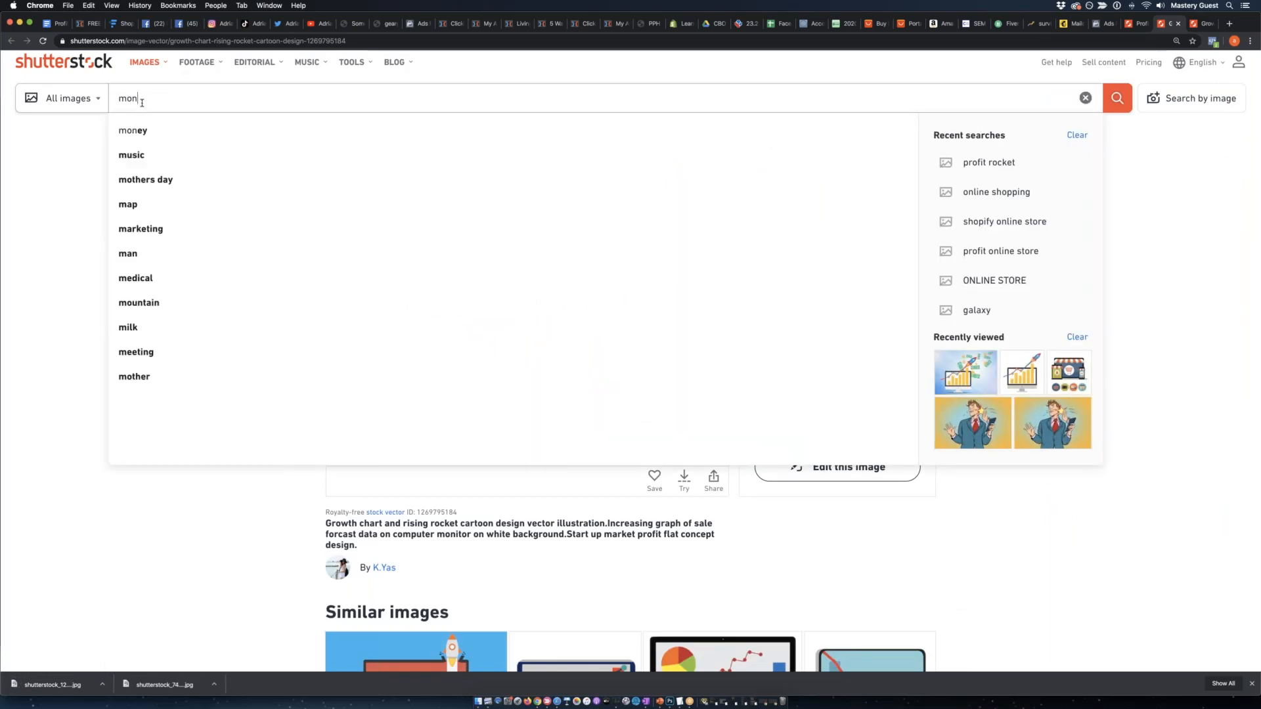
{"action": "key", "text": "Return"}
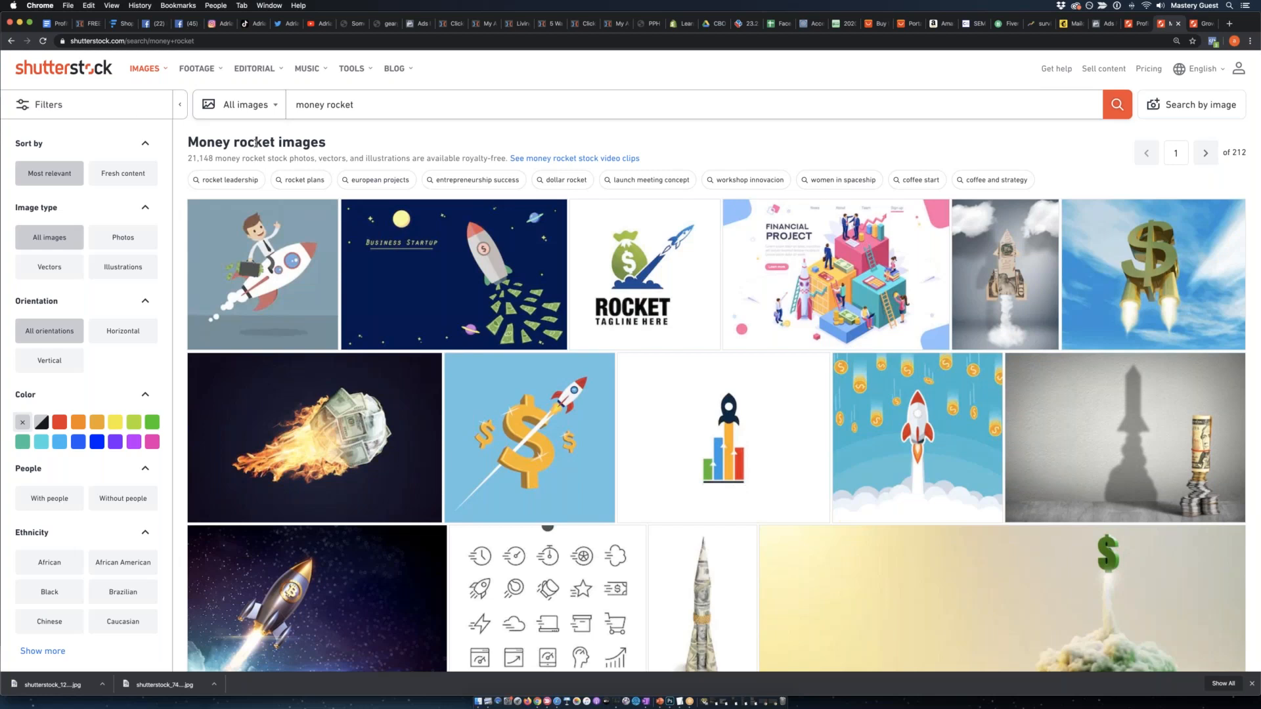
{"action": "scroll", "coordinate": [255, 143], "scroll_direction": "down", "scroll_amount": 15}
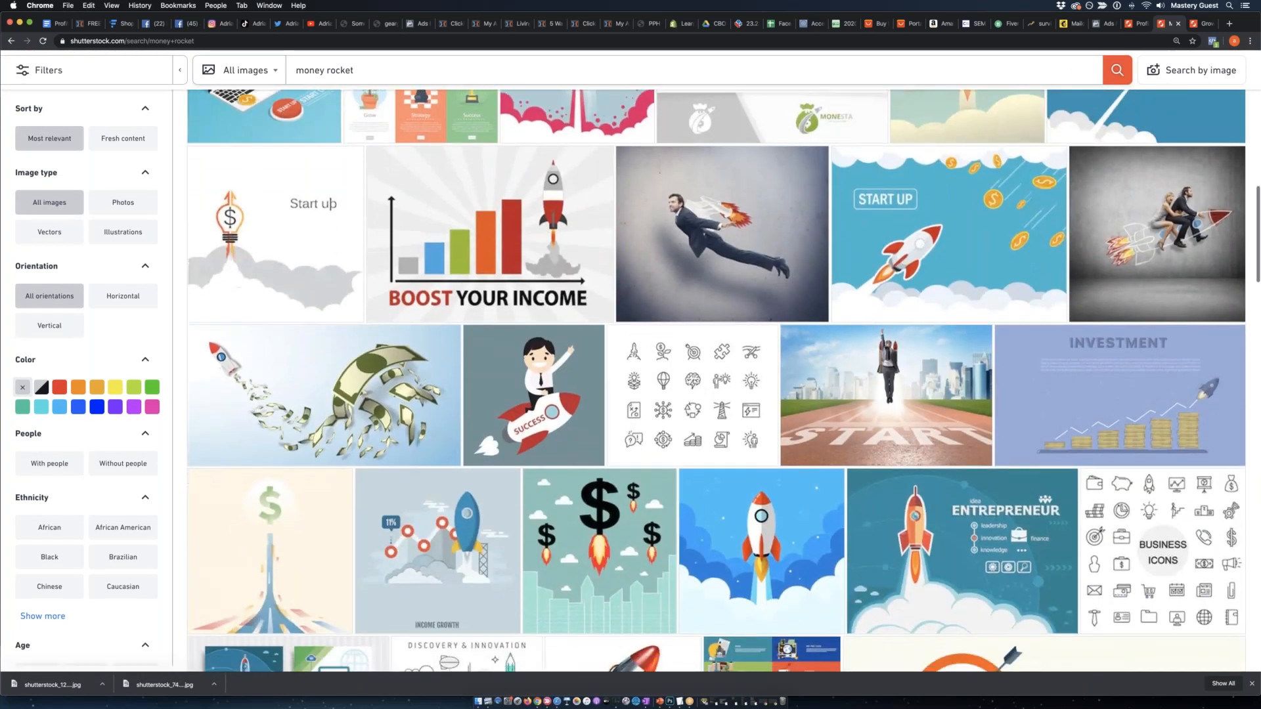
{"action": "scroll", "coordinate": [255, 145], "scroll_direction": "down", "scroll_amount": 6}
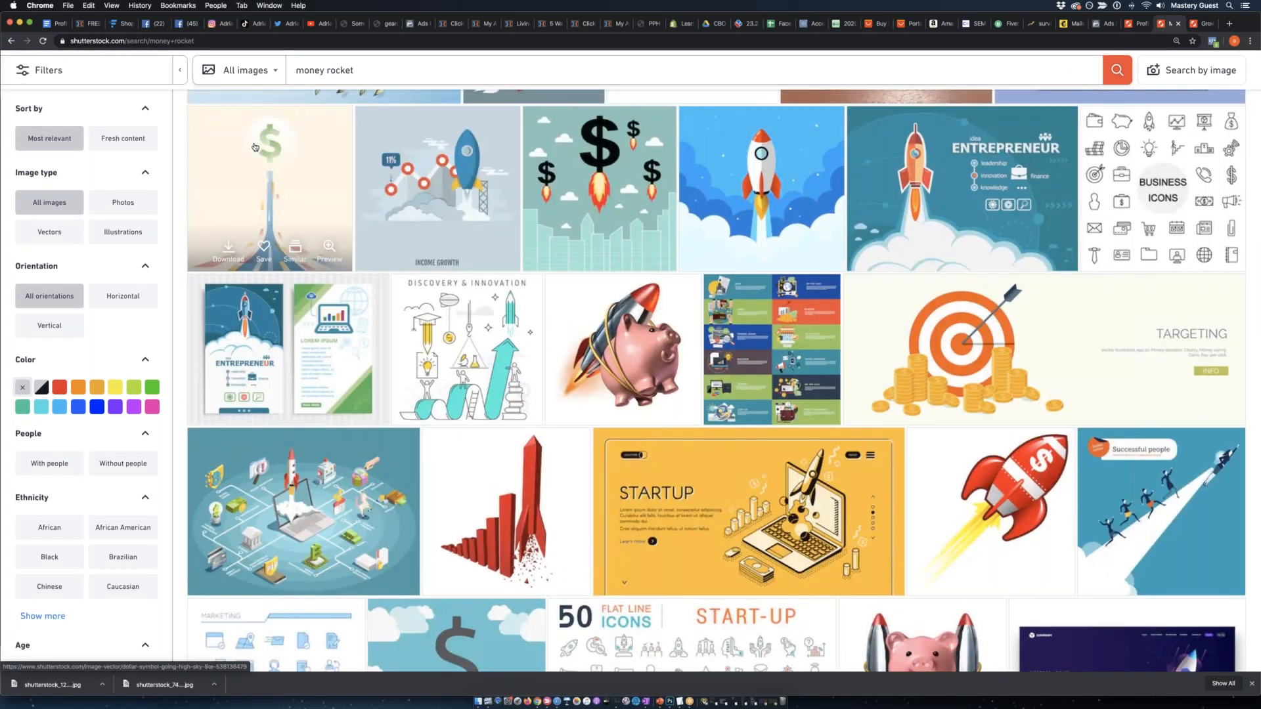
Open the target-with-gold-coins image in a separate tab and look over the rest of the money rocket results page.
{"action": "scroll", "coordinate": [255, 148], "scroll_direction": "down", "scroll_amount": 4}
{"action": "scroll", "coordinate": [256, 147], "scroll_direction": "up", "scroll_amount": 2}
{"action": "right_click", "coordinate": [983, 219]}
{"action": "left_click", "coordinate": [991, 223]}
{"action": "scroll", "coordinate": [978, 210], "scroll_direction": "down", "scroll_amount": 10}
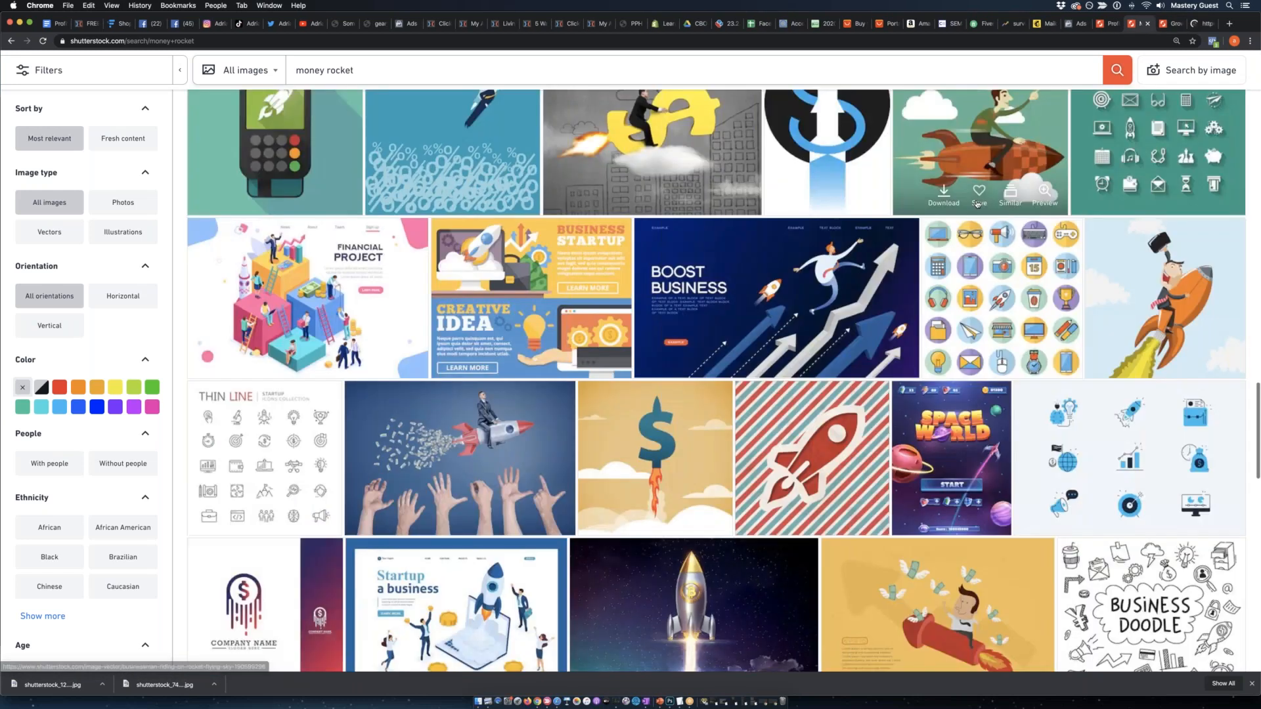
{"action": "scroll", "coordinate": [972, 205], "scroll_direction": "down", "scroll_amount": 15}
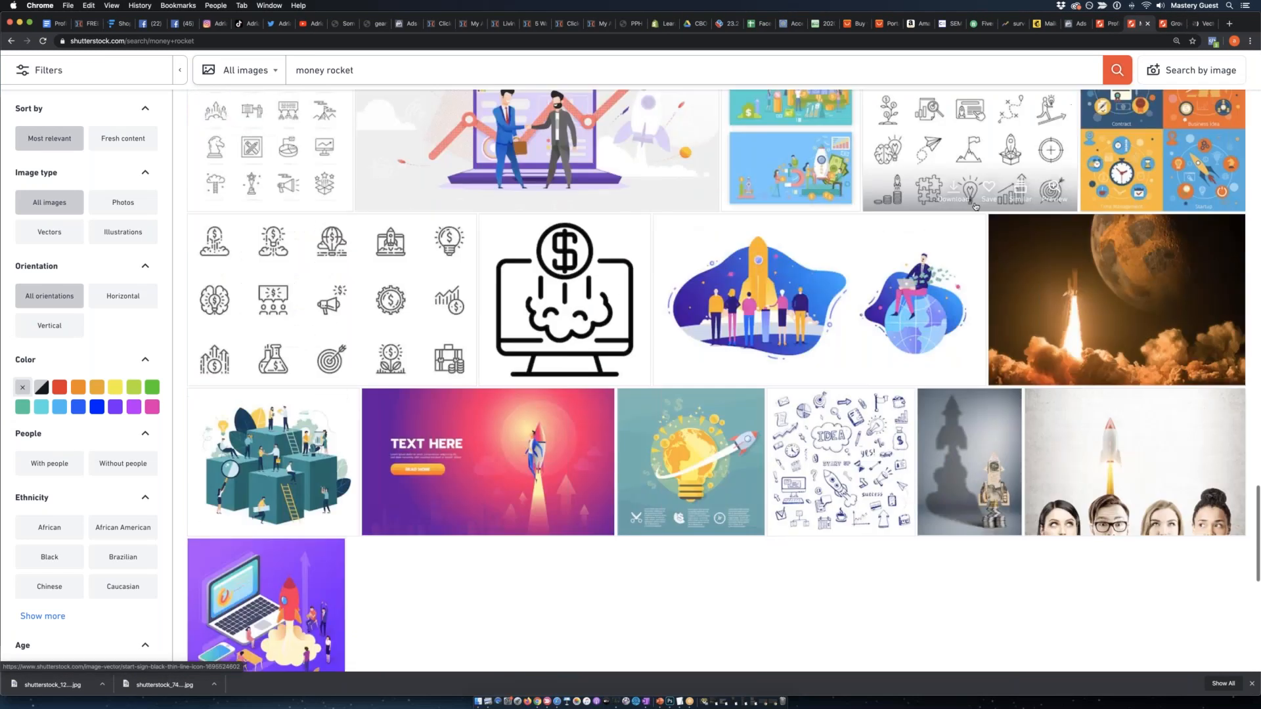
{"action": "scroll", "coordinate": [972, 211], "scroll_direction": "up", "scroll_amount": 15}
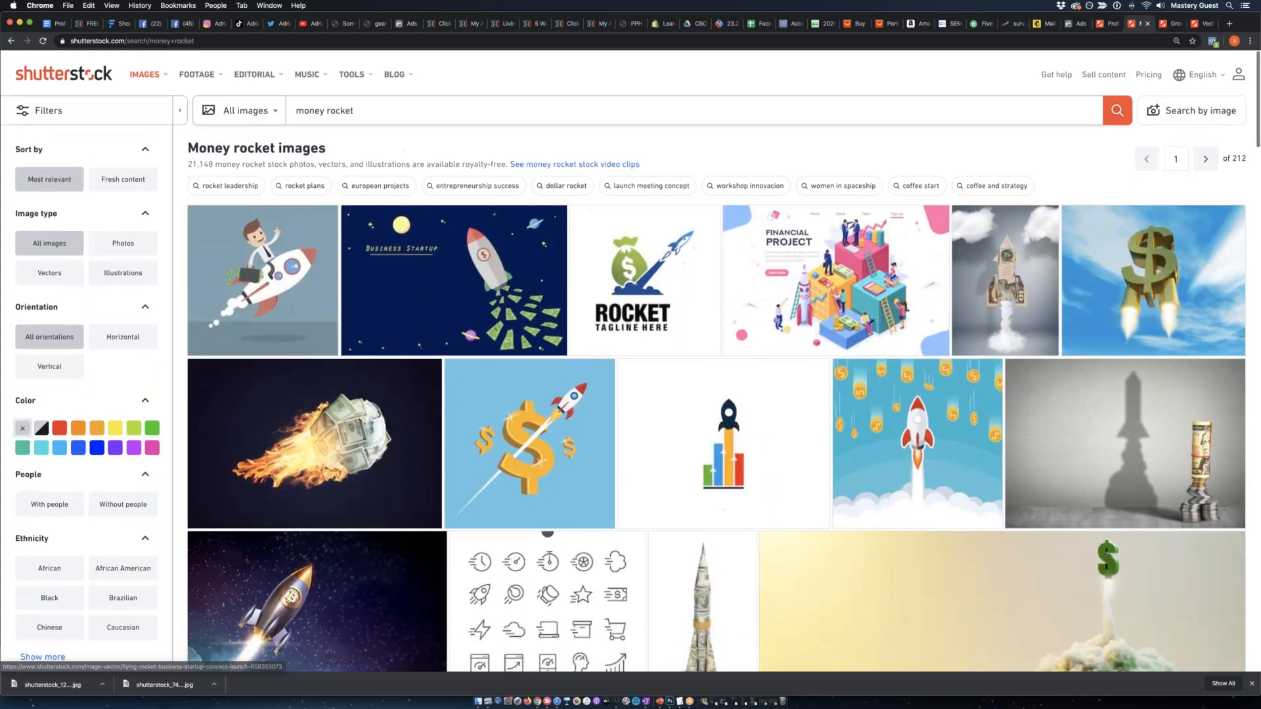
Search for "launch store" and open the image of a rocket launching from a striped-awning laptop store in a separate tab.
{"action": "left_click", "coordinate": [429, 101]}
{"action": "type", "text": "launch store"}
{"action": "key", "text": "Return"}
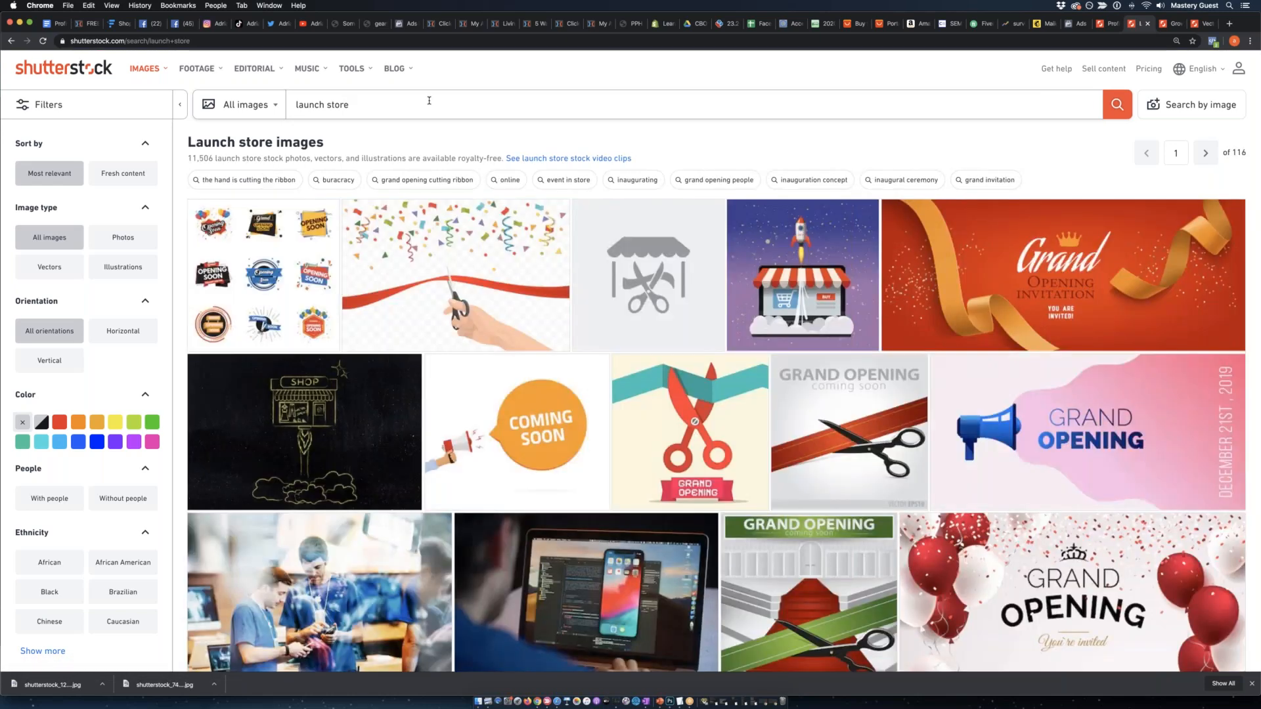
{"action": "right_click", "coordinate": [777, 271]}
{"action": "left_click", "coordinate": [786, 277]}
{"action": "scroll", "coordinate": [786, 269], "scroll_direction": "down", "scroll_amount": 3}
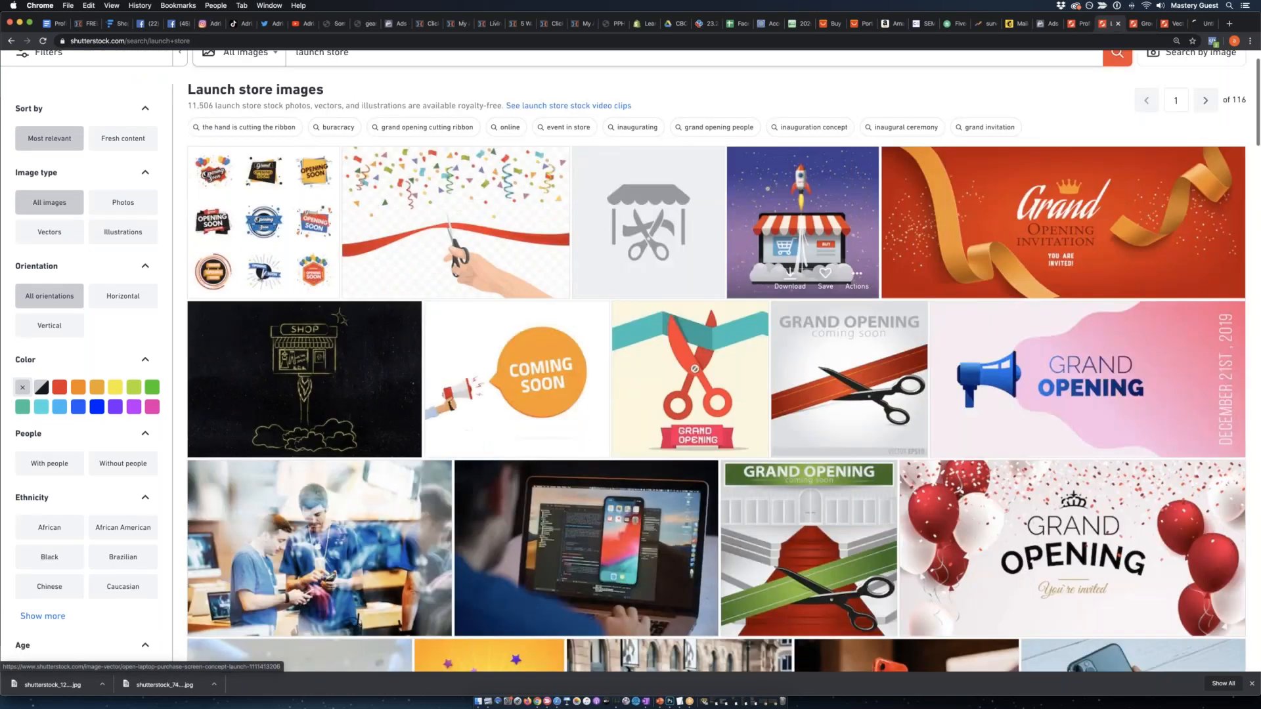
{"action": "scroll", "coordinate": [786, 269], "scroll_direction": "down", "scroll_amount": 5}
Check the opened image tabs and show the full set of images similar to the laptop store rocket illustration.
{"action": "left_click", "coordinate": [1142, 23]}
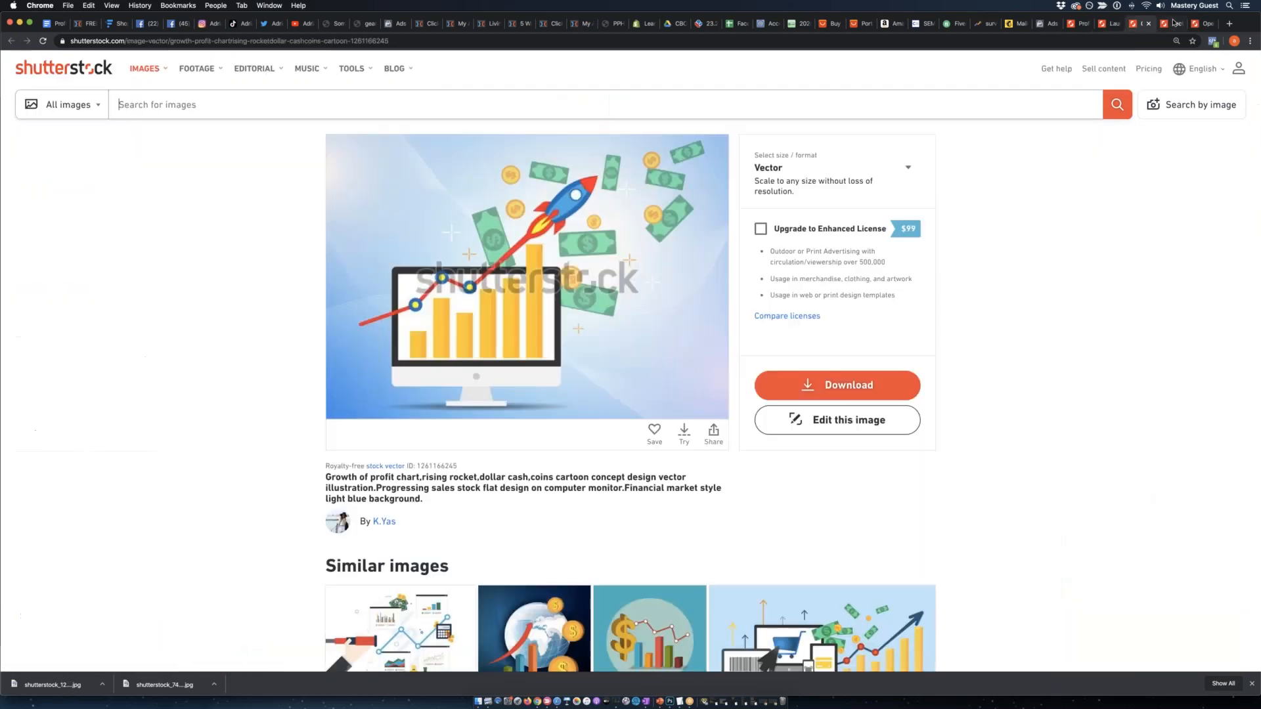
{"action": "left_click", "coordinate": [1186, 25]}
{"action": "left_click", "coordinate": [1205, 24]}
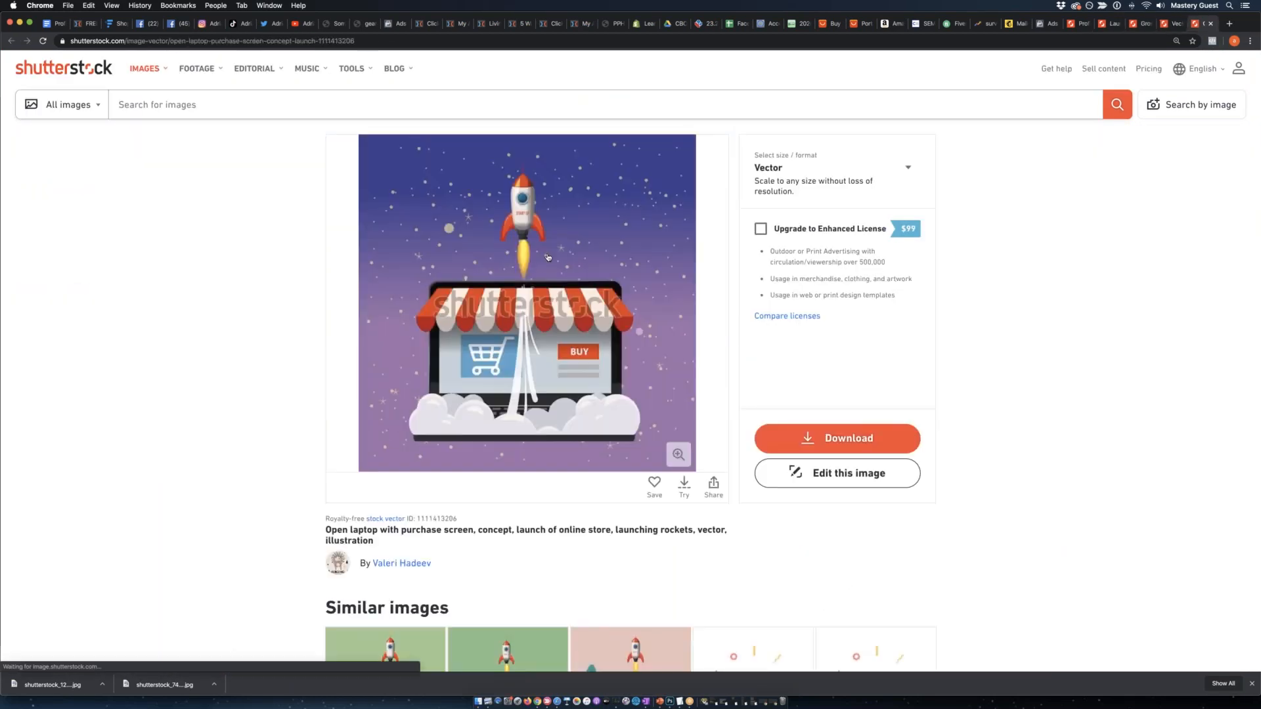
{"action": "scroll", "coordinate": [544, 258], "scroll_direction": "down", "scroll_amount": 2}
{"action": "scroll", "coordinate": [545, 258], "scroll_direction": "down", "scroll_amount": 4}
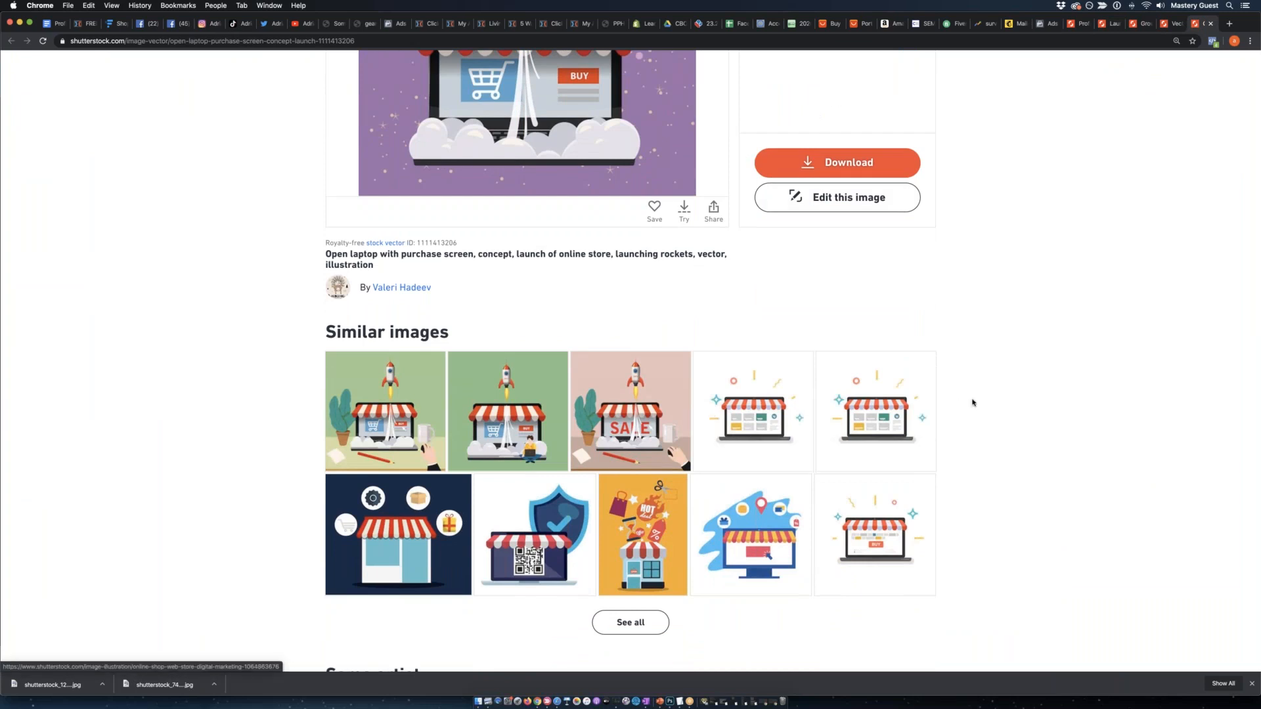
{"action": "scroll", "coordinate": [657, 604], "scroll_direction": "down", "scroll_amount": 1}
{"action": "left_click", "coordinate": [656, 596]}
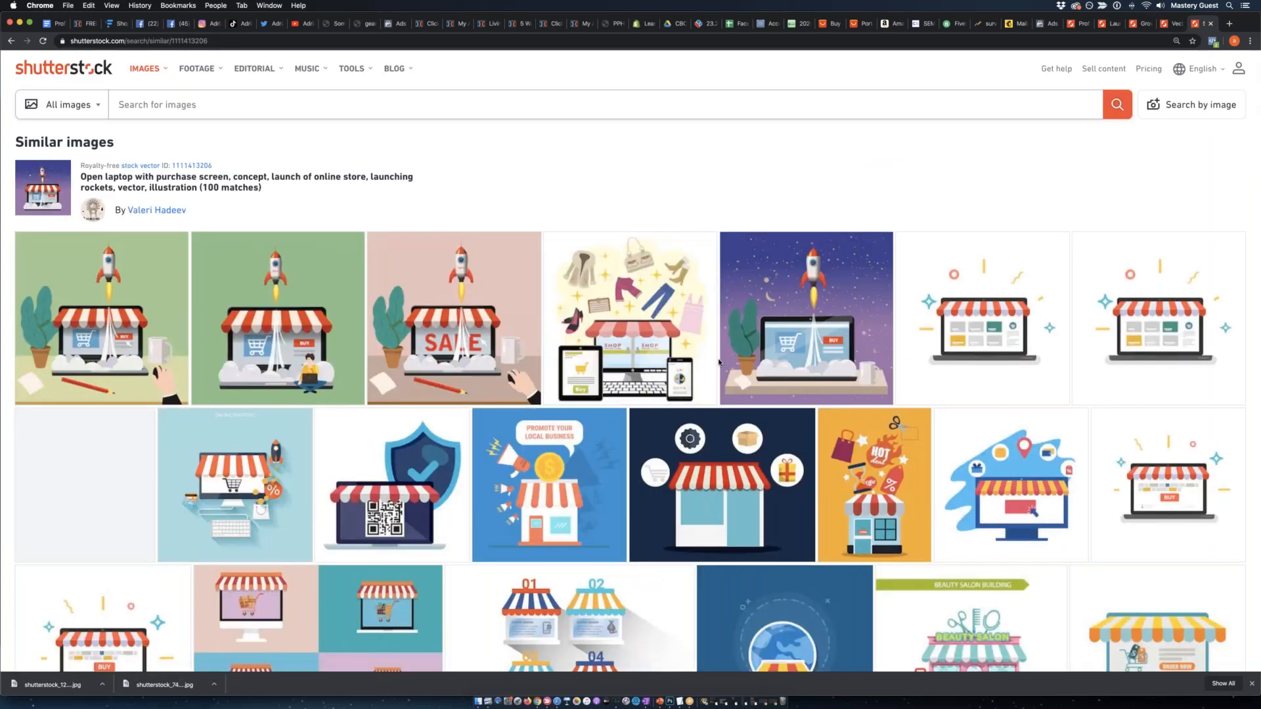
Open the dark-blue cellphone storefront image with shopping icons from the similar images in a separate tab.
{"action": "scroll", "coordinate": [719, 361], "scroll_direction": "down", "scroll_amount": 3}
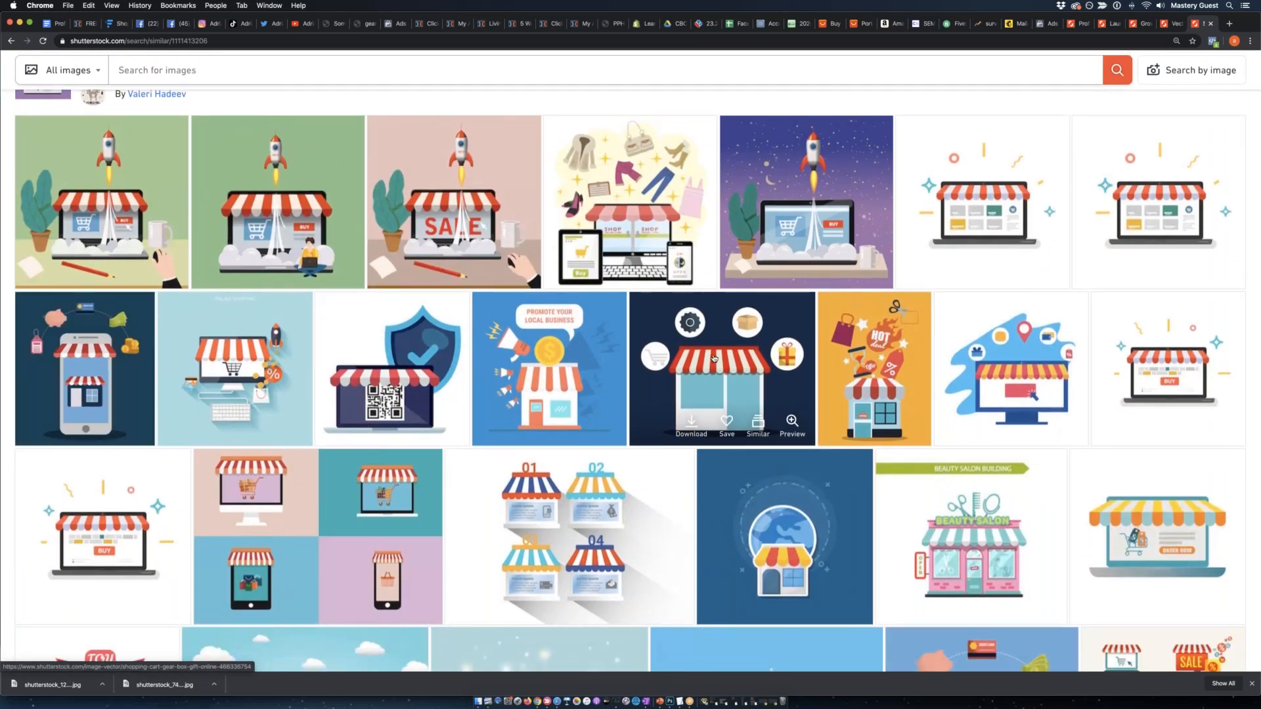
{"action": "scroll", "coordinate": [705, 369], "scroll_direction": "down", "scroll_amount": 3}
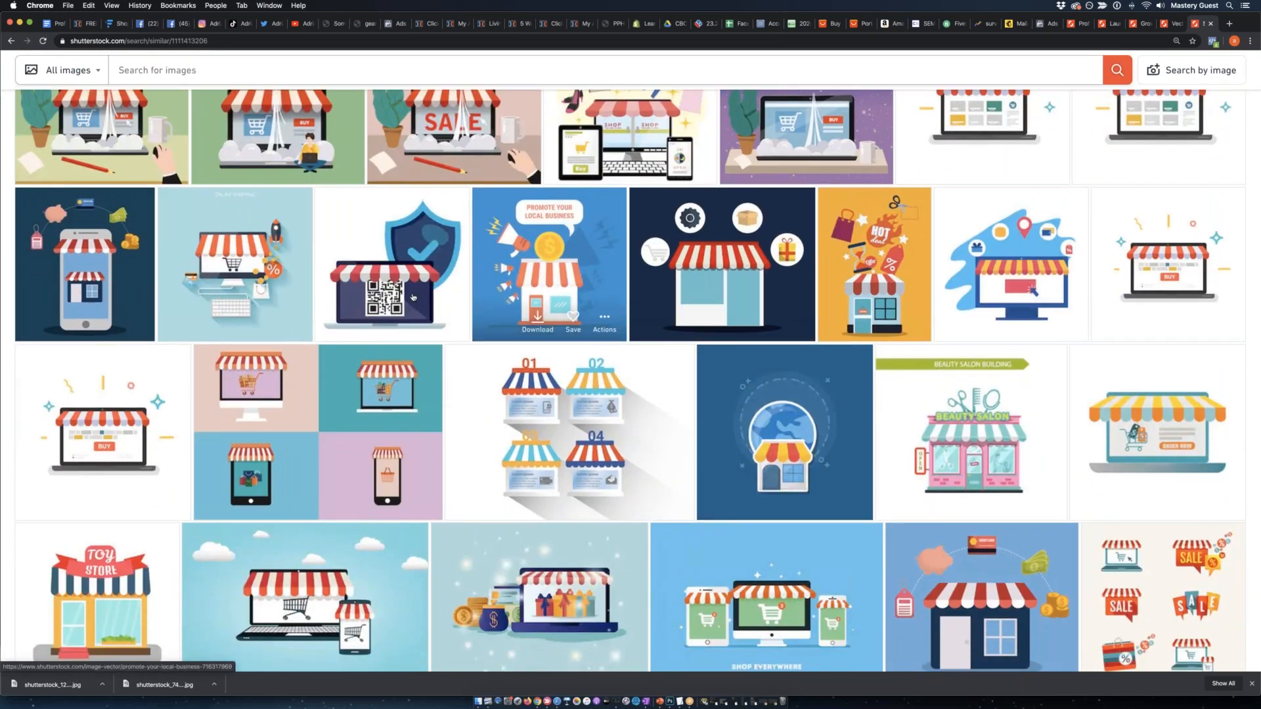
{"action": "scroll", "coordinate": [85, 226], "scroll_direction": "down", "scroll_amount": 1}
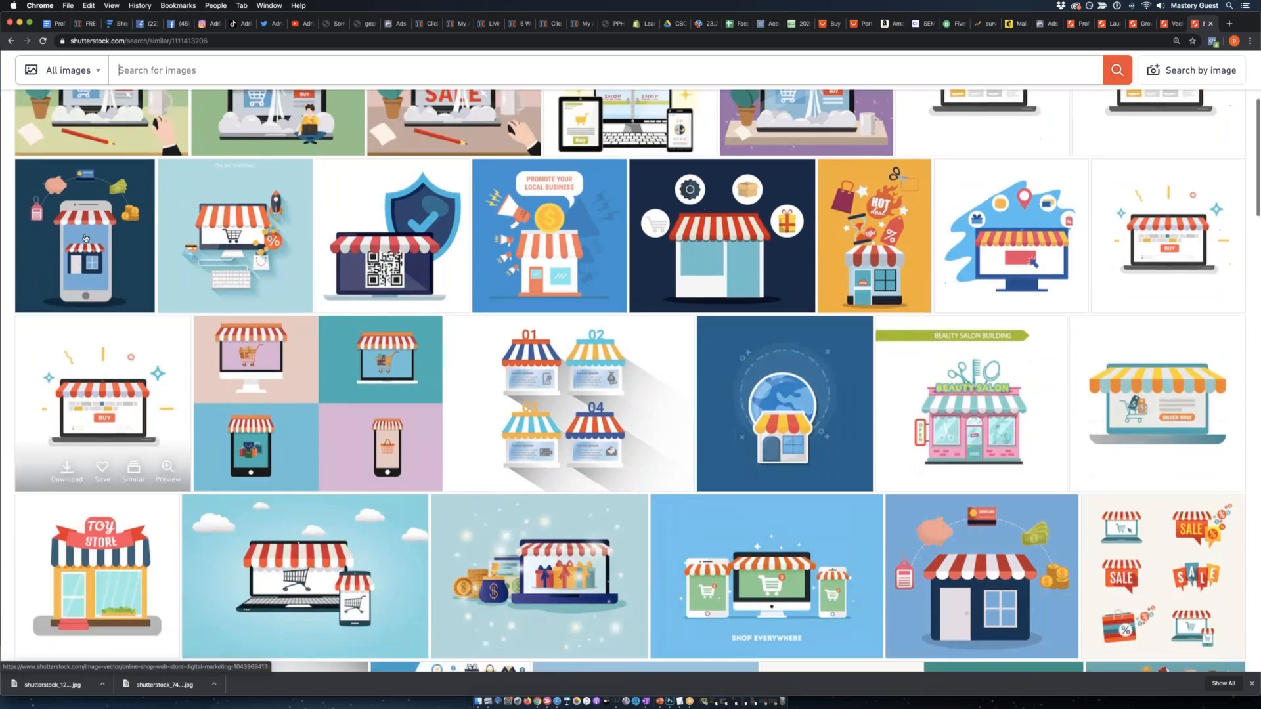
{"action": "right_click", "coordinate": [85, 226]}
{"action": "left_click", "coordinate": [130, 231]}
Examine the remaining images similar to the laptop store rocket illustration for further online-store artwork.
{"action": "scroll", "coordinate": [431, 317], "scroll_direction": "down", "scroll_amount": 1}
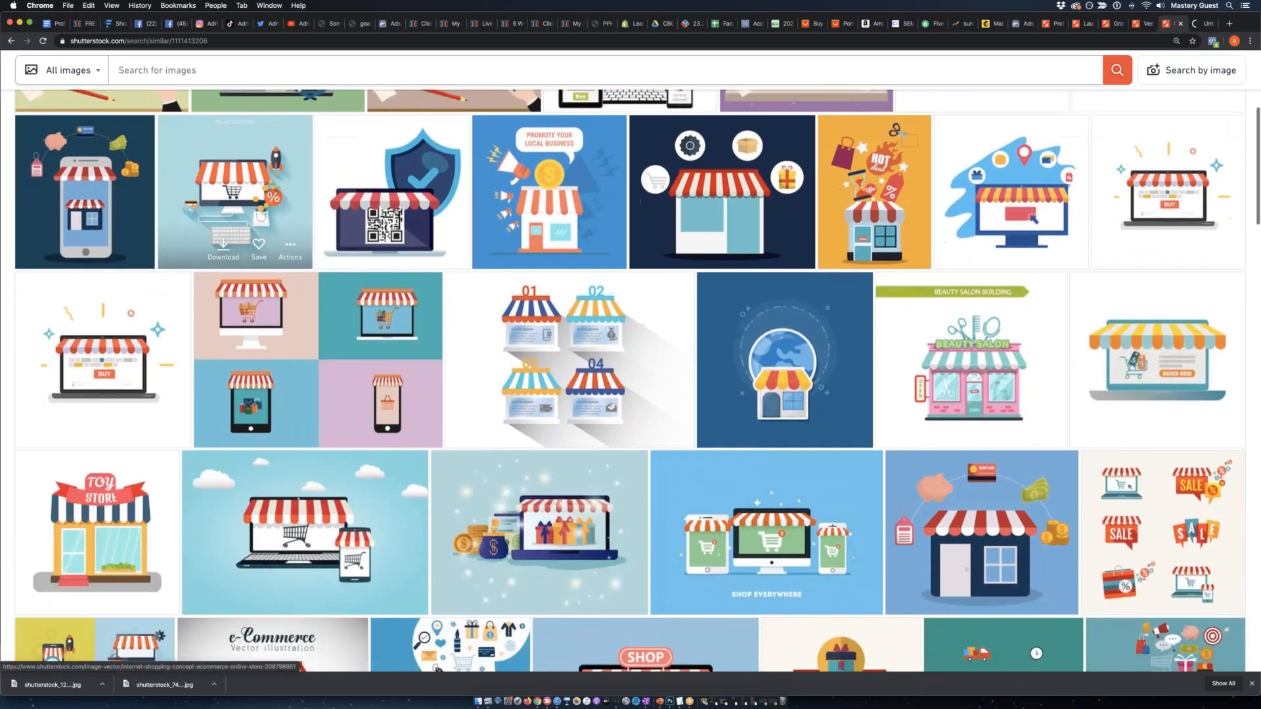
{"action": "scroll", "coordinate": [432, 317], "scroll_direction": "down", "scroll_amount": 10}
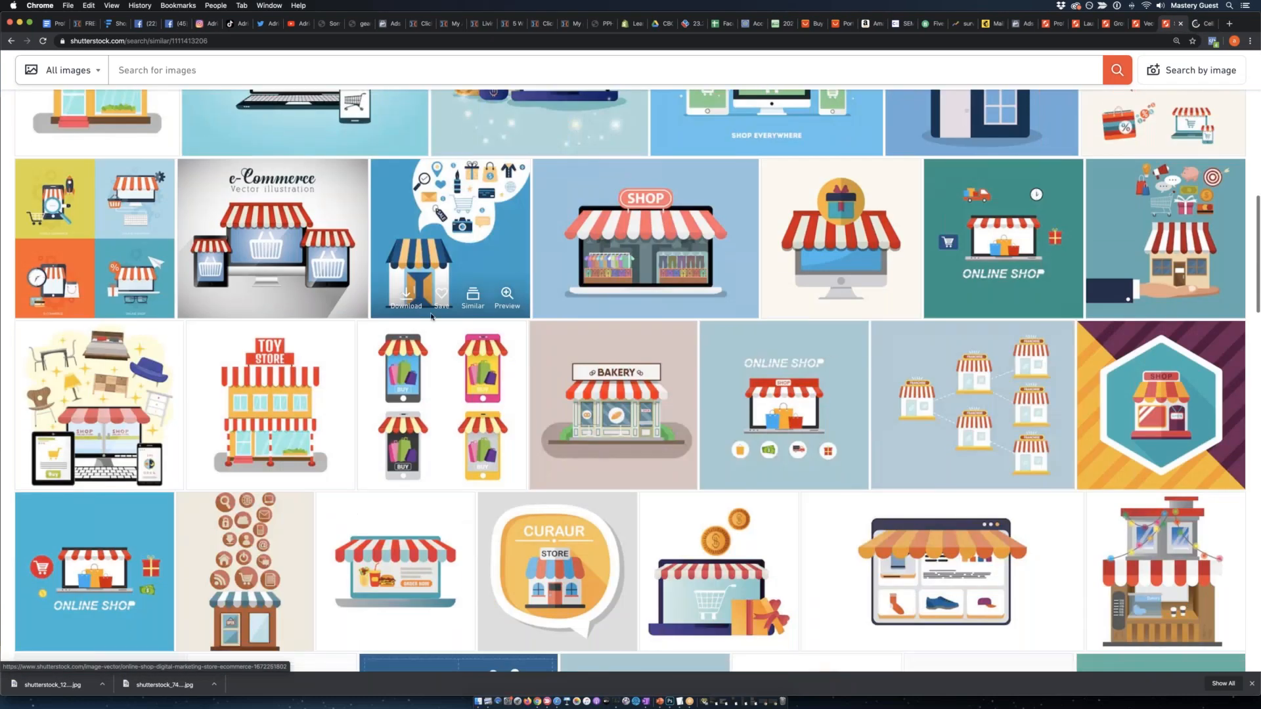
{"action": "scroll", "coordinate": [432, 317], "scroll_direction": "down", "scroll_amount": 20}
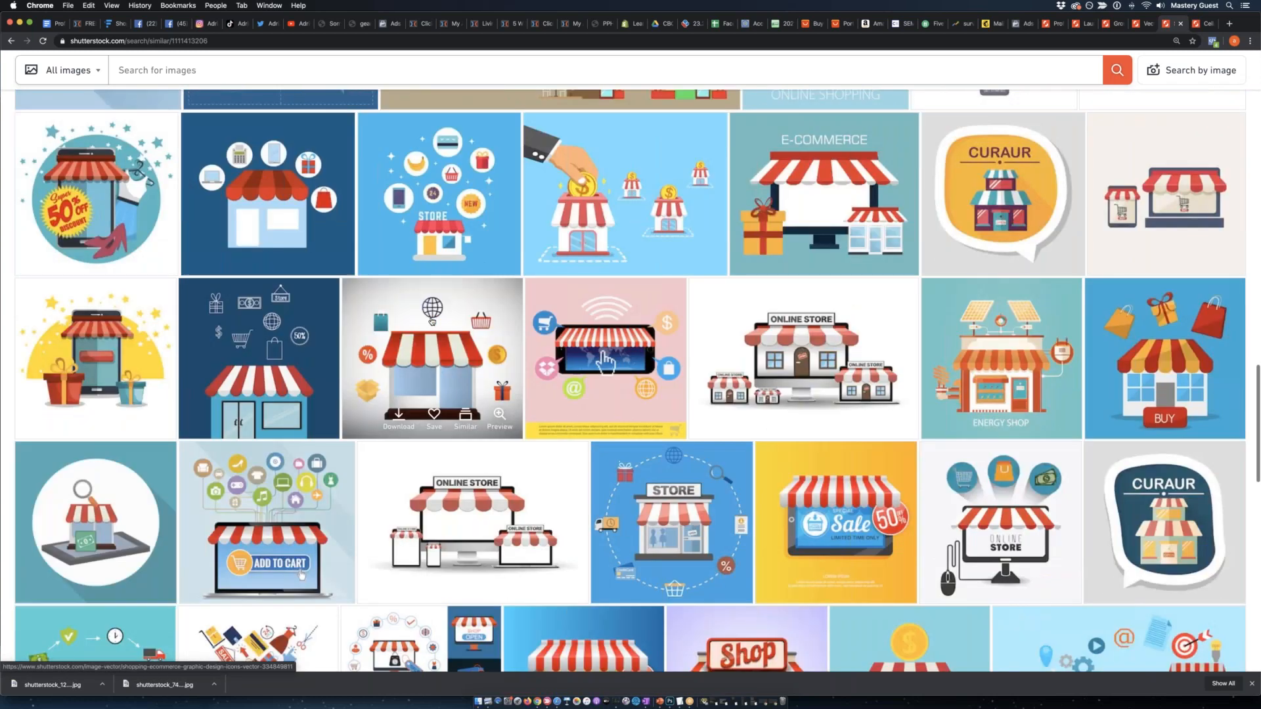
{"action": "scroll", "coordinate": [432, 321], "scroll_direction": "down", "scroll_amount": 20}
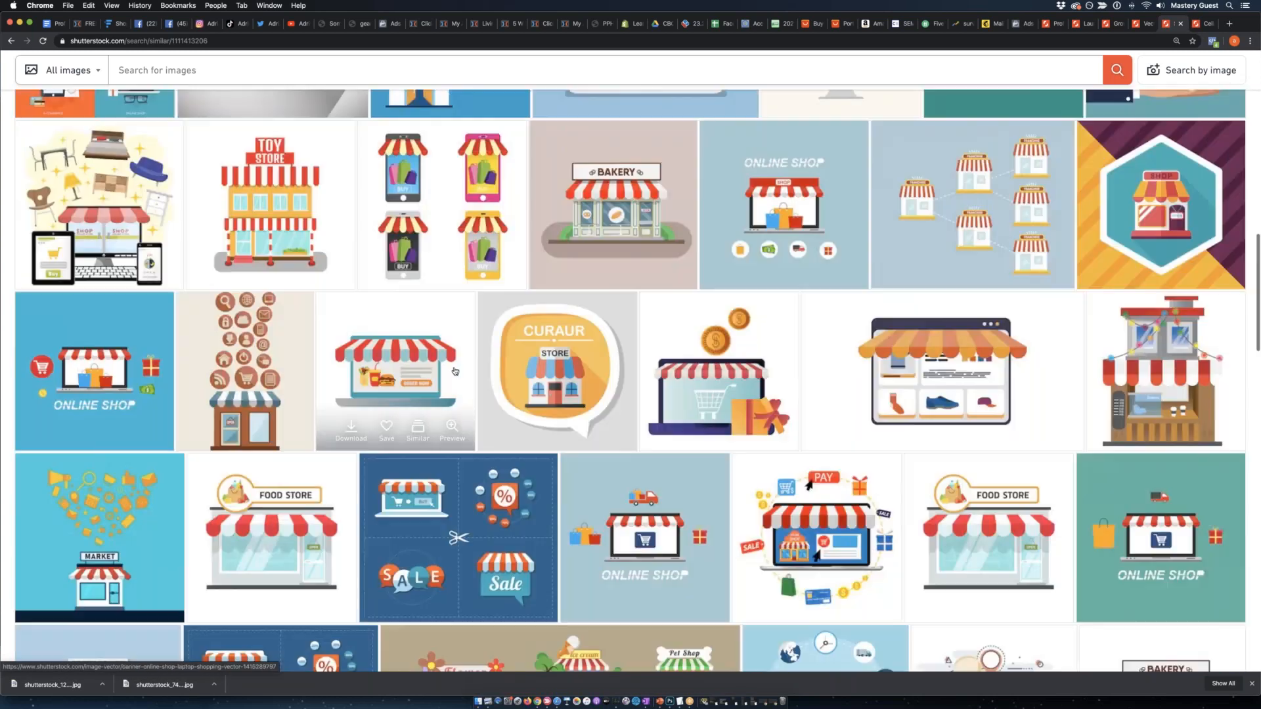
{"action": "scroll", "coordinate": [554, 288], "scroll_direction": "up", "scroll_amount": 3}
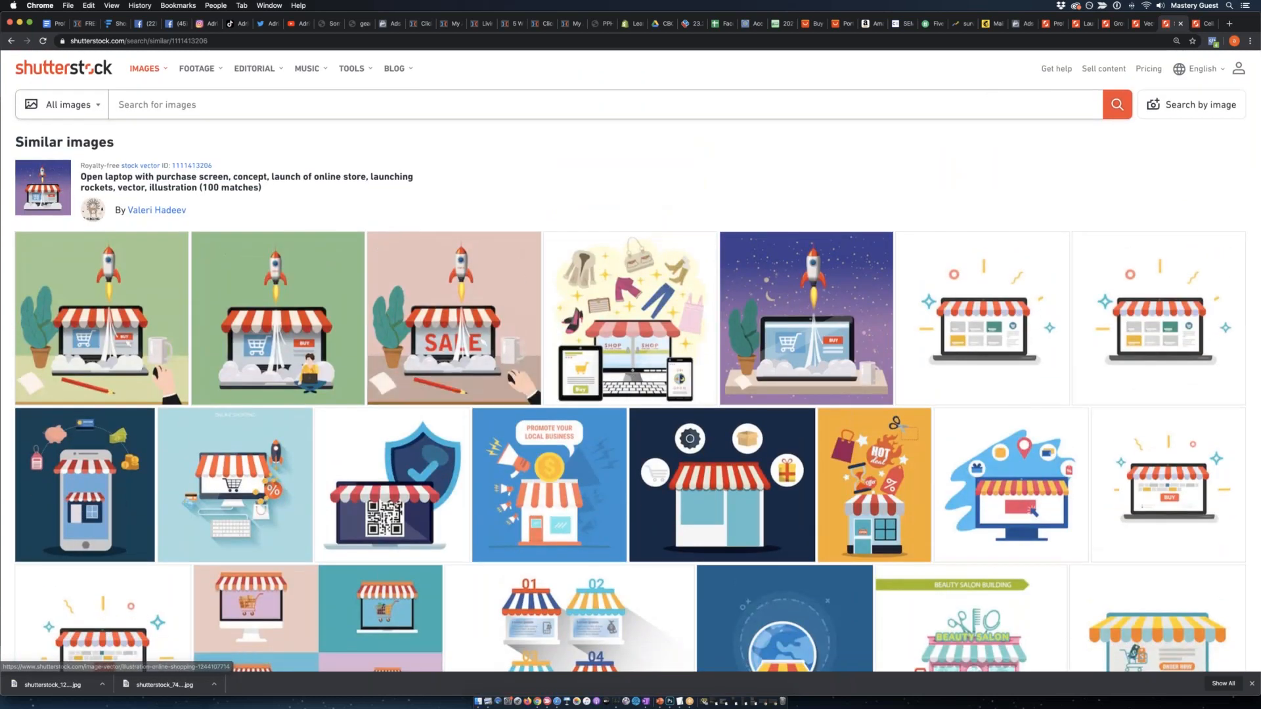
View the cellphone storefront image's page and open its full set of similar images.
{"action": "left_click", "coordinate": [1197, 25]}
{"action": "scroll", "coordinate": [557, 300], "scroll_direction": "down", "scroll_amount": 3}
{"action": "scroll", "coordinate": [556, 300], "scroll_direction": "up", "scroll_amount": 3}
{"action": "scroll", "coordinate": [556, 300], "scroll_direction": "down", "scroll_amount": 5}
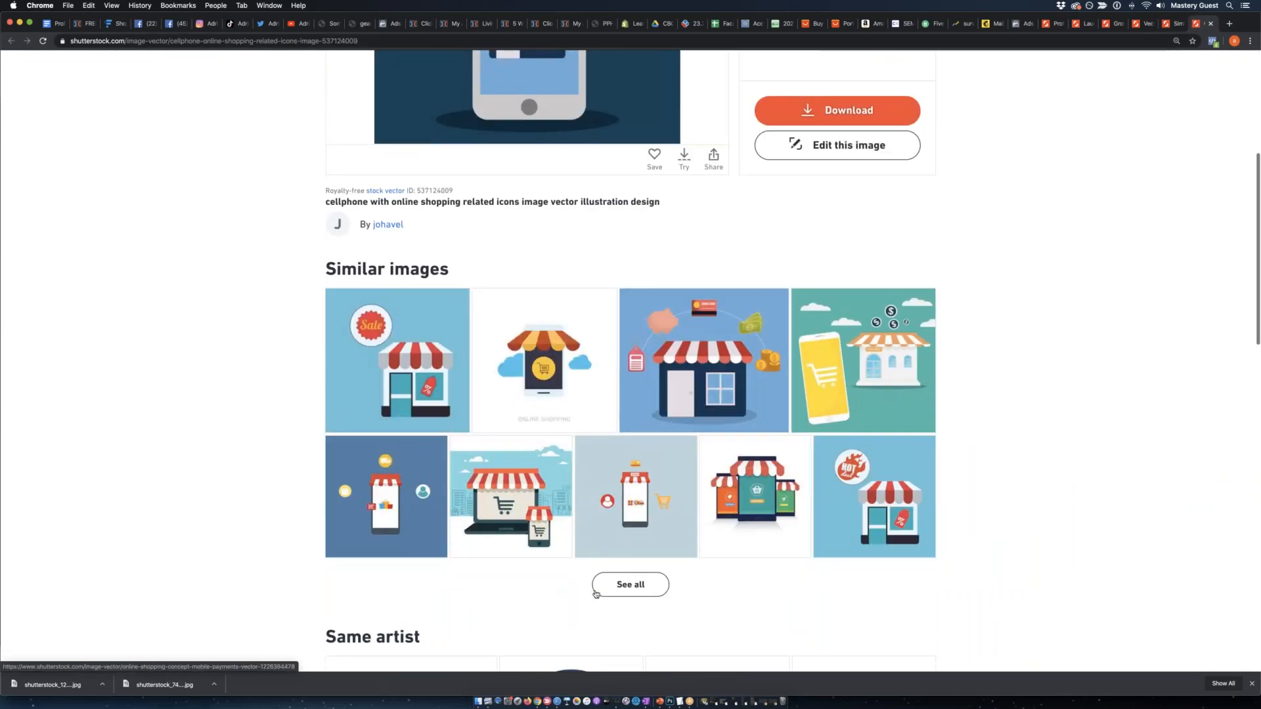
{"action": "scroll", "coordinate": [595, 594], "scroll_direction": "down", "scroll_amount": 4}
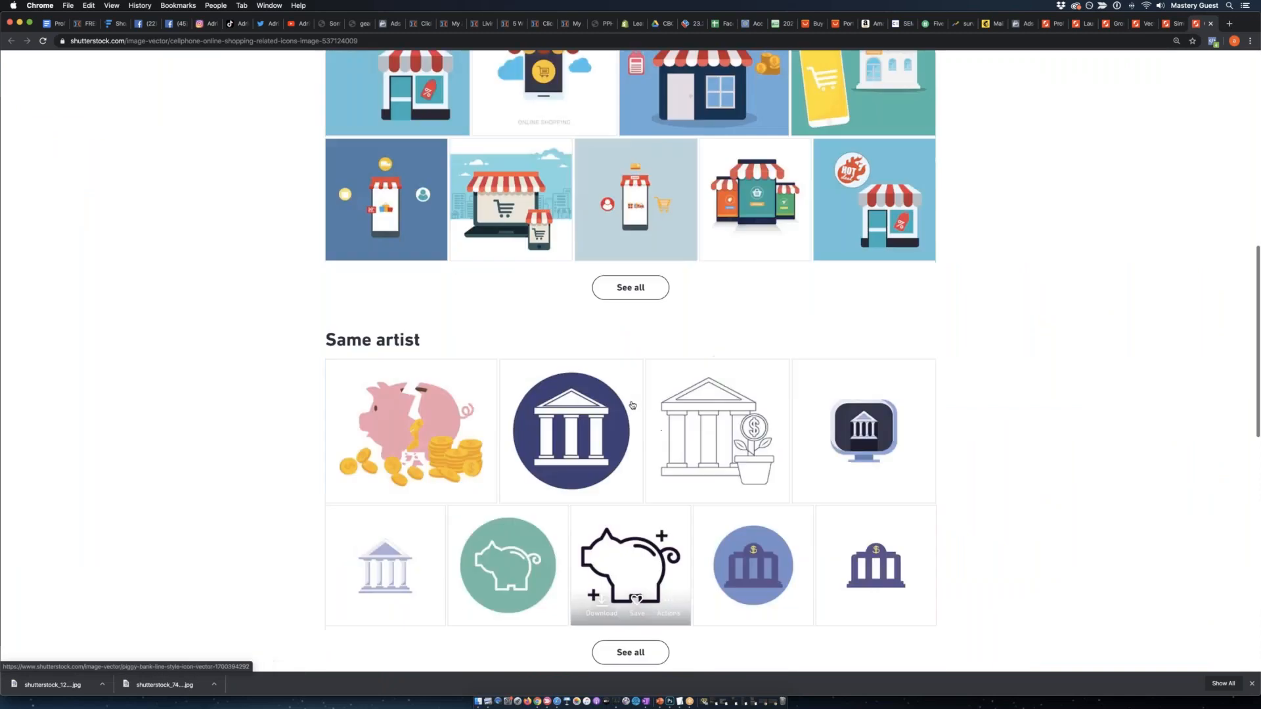
{"action": "left_click", "coordinate": [612, 307]}
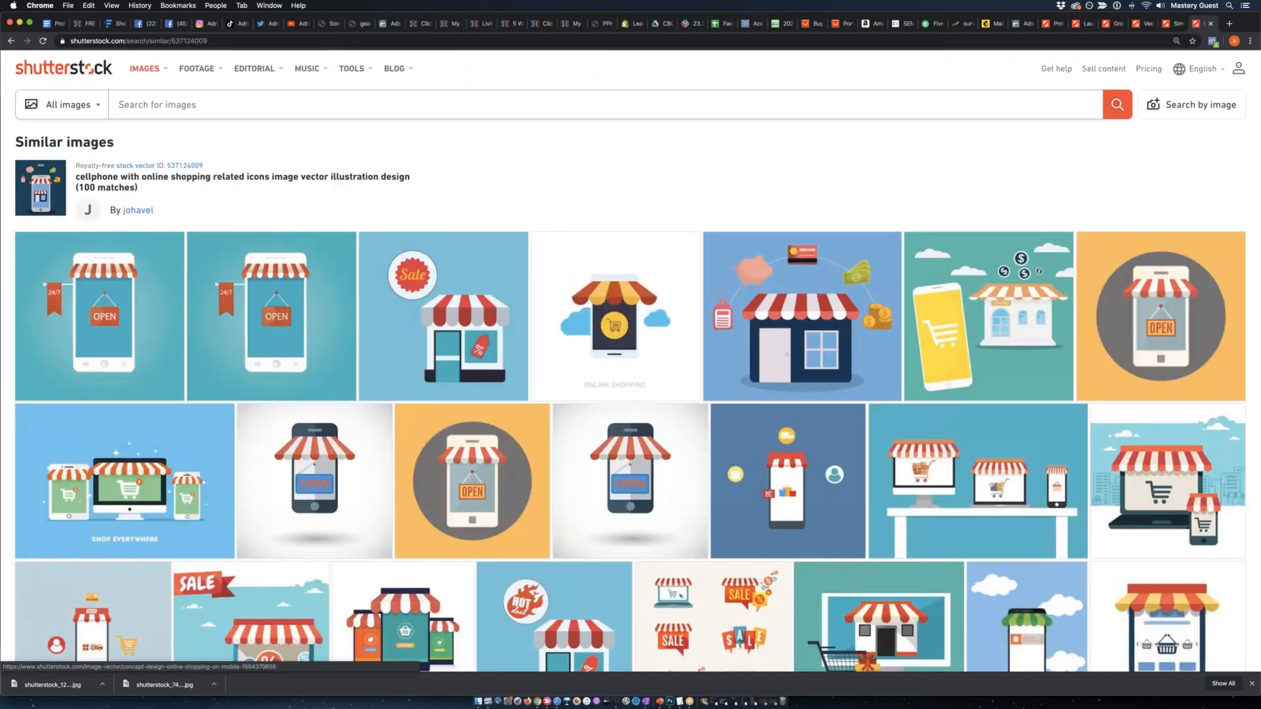
Examine the images similar to the cellphone storefront illustration for artwork suited to the ad.
{"action": "scroll", "coordinate": [612, 308], "scroll_direction": "down", "scroll_amount": 6}
{"action": "scroll", "coordinate": [613, 309], "scroll_direction": "down", "scroll_amount": 6}
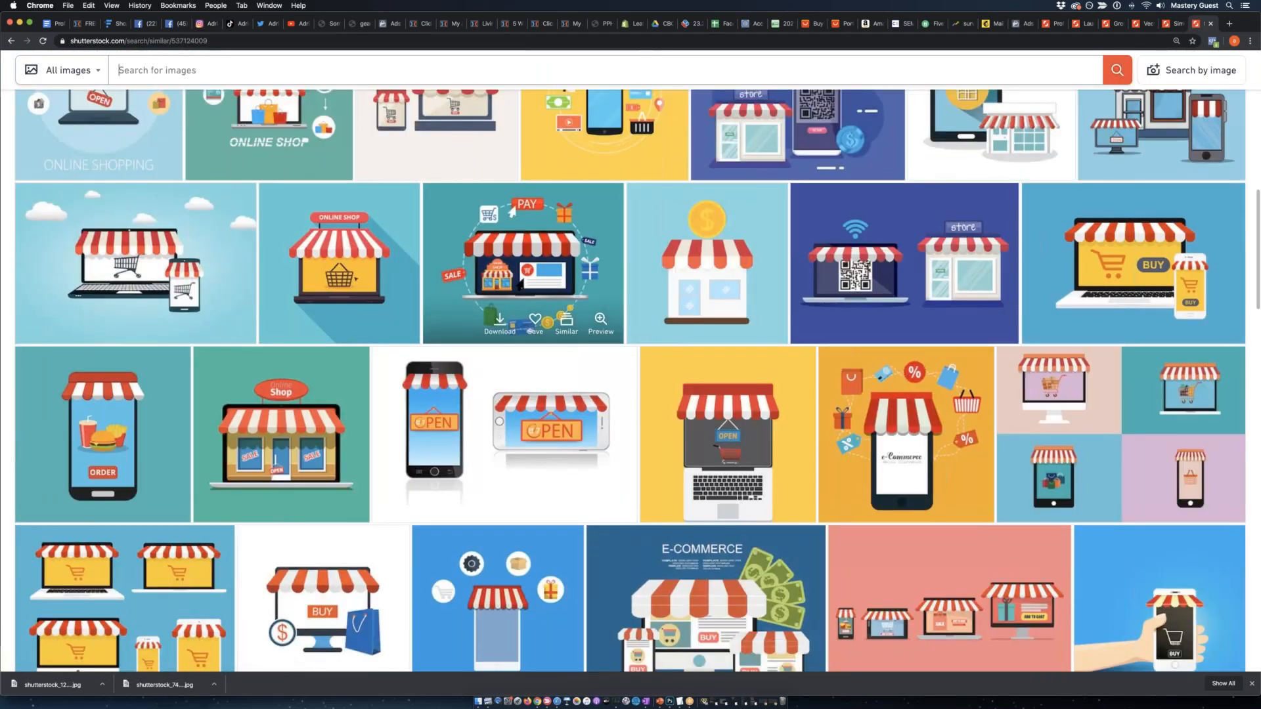
{"action": "scroll", "coordinate": [611, 306], "scroll_direction": "down", "scroll_amount": 4}
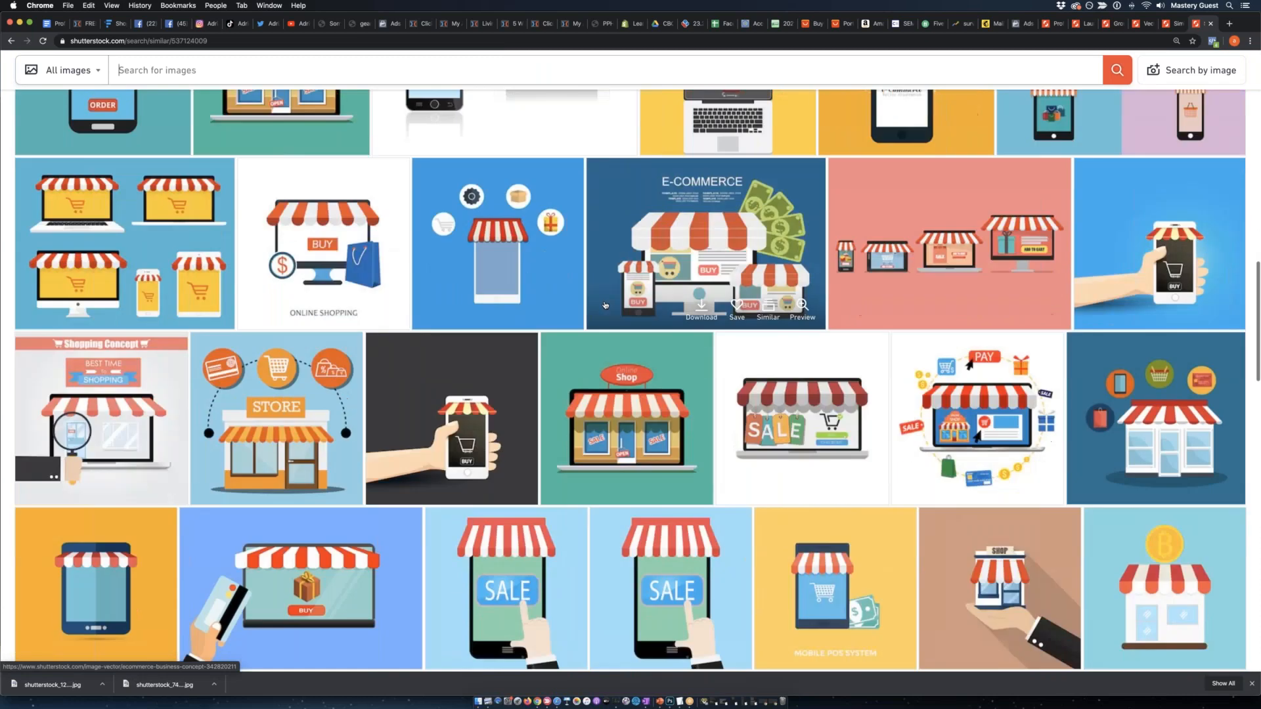
{"action": "scroll", "coordinate": [460, 300], "scroll_direction": "down", "scroll_amount": 12}
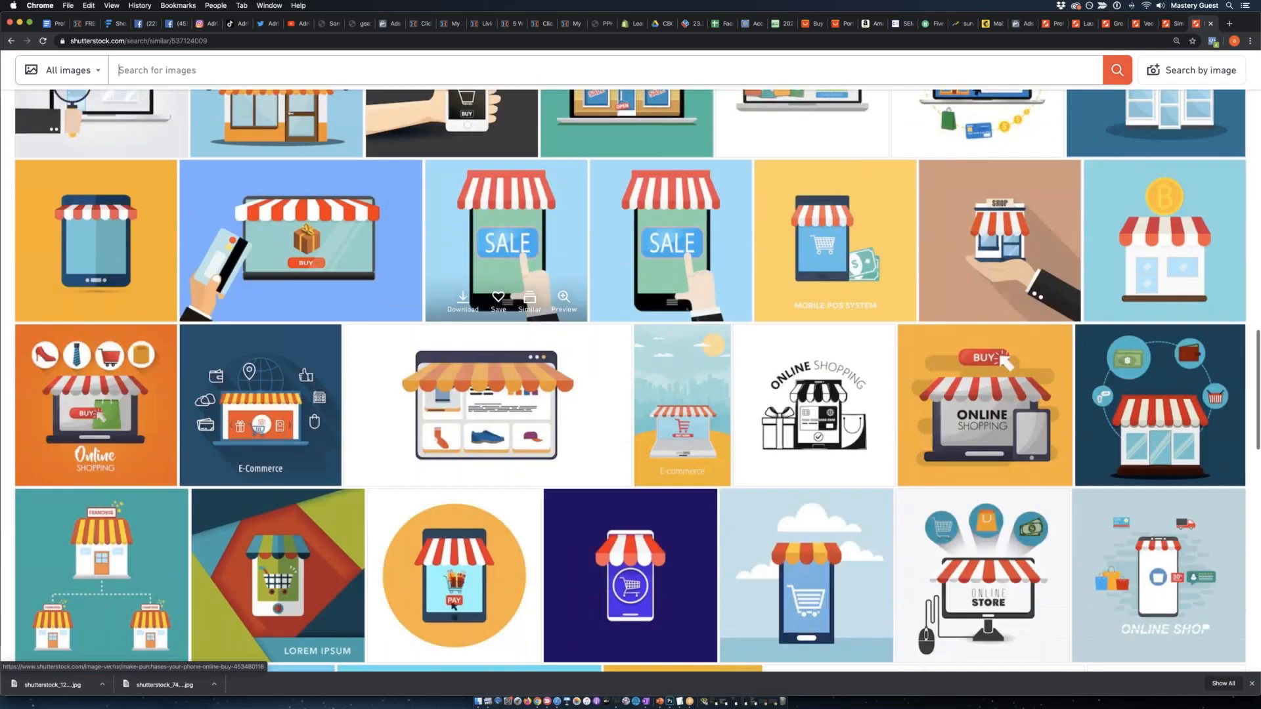
{"action": "scroll", "coordinate": [482, 312], "scroll_direction": "up", "scroll_amount": 20}
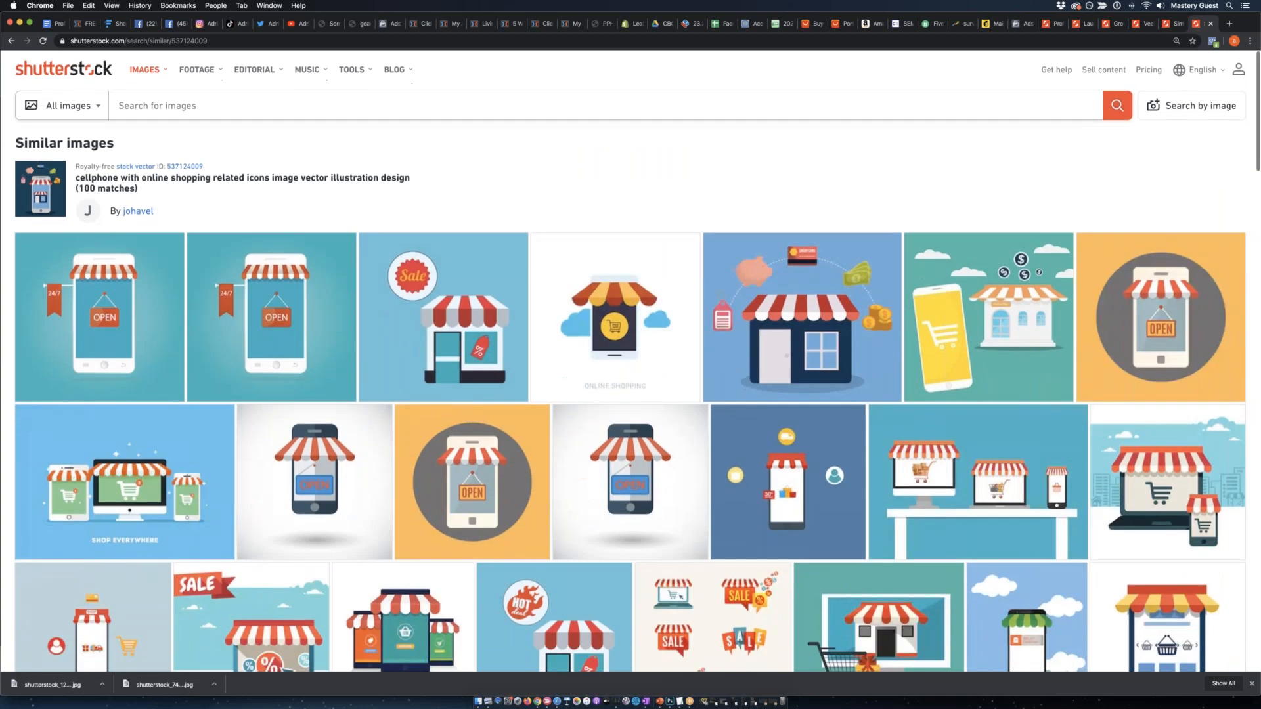
{"action": "left_click", "coordinate": [394, 68]}
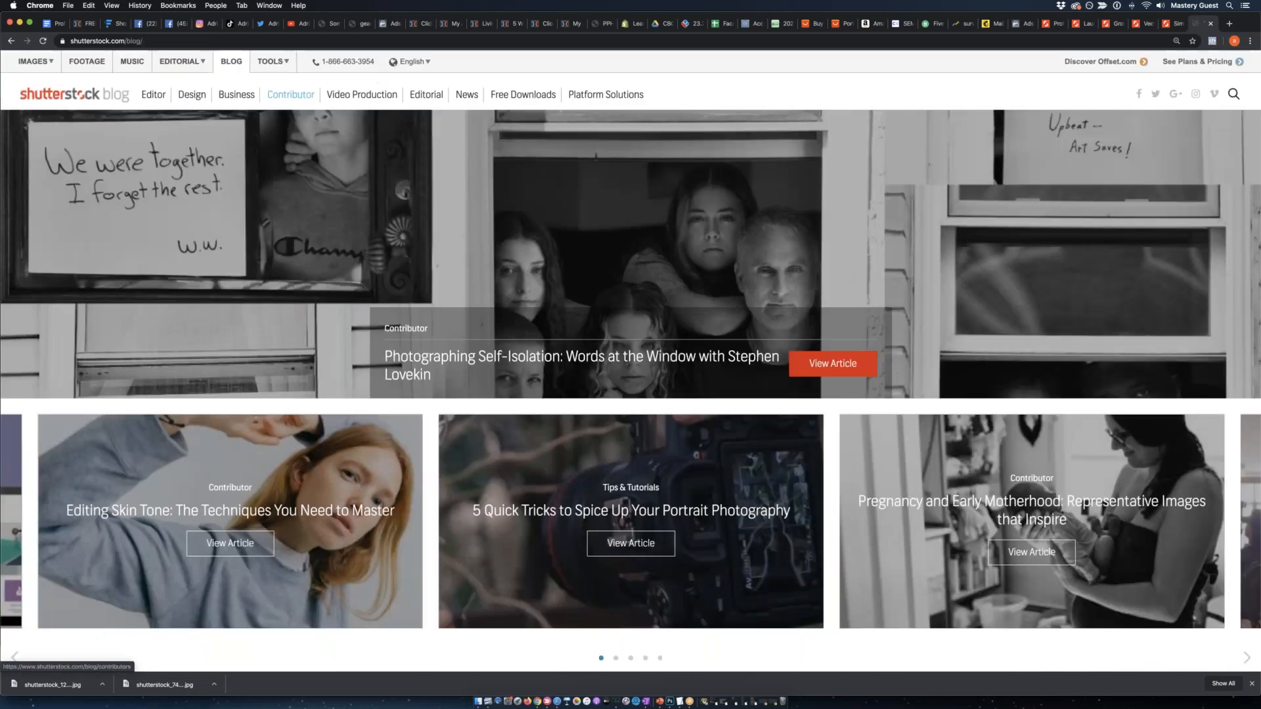
{"action": "left_click", "coordinate": [11, 41]}
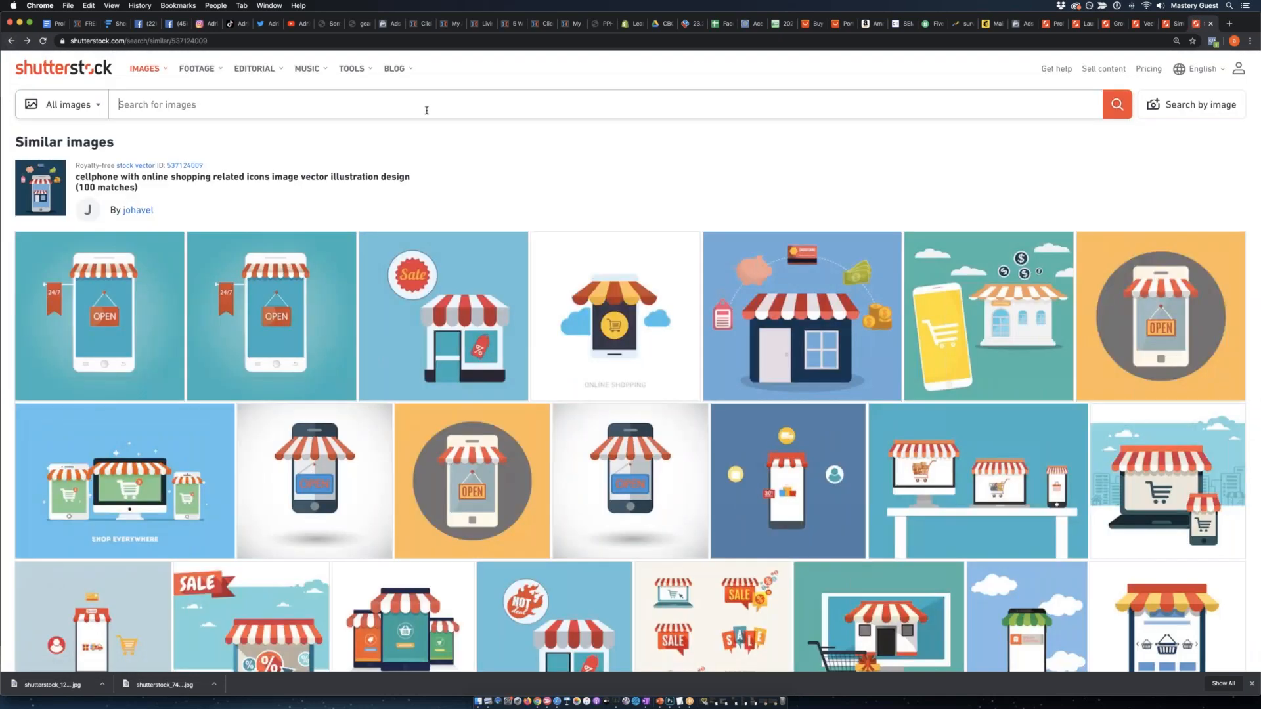
Search the stock library for "rocket launch icon" and look through the results.
{"action": "type", "text": "rocke"}
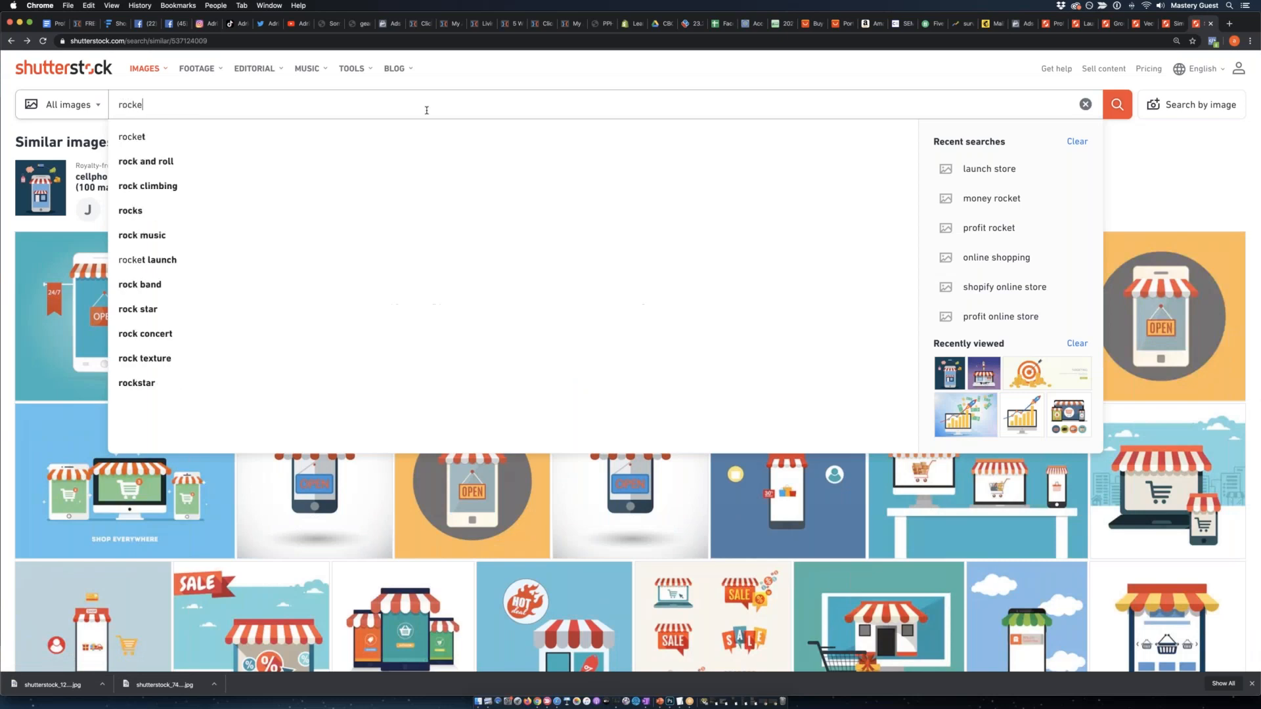
{"action": "type", "text": "t launch icon"}
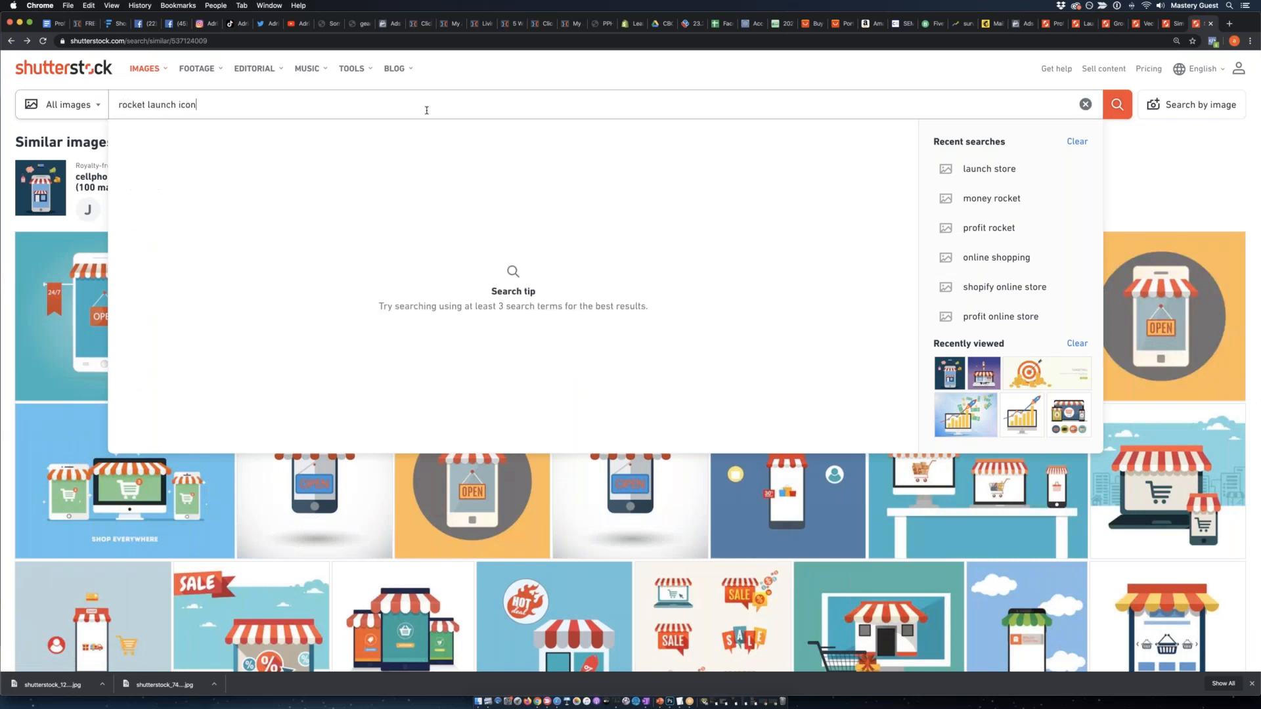
{"action": "key", "text": "Return"}
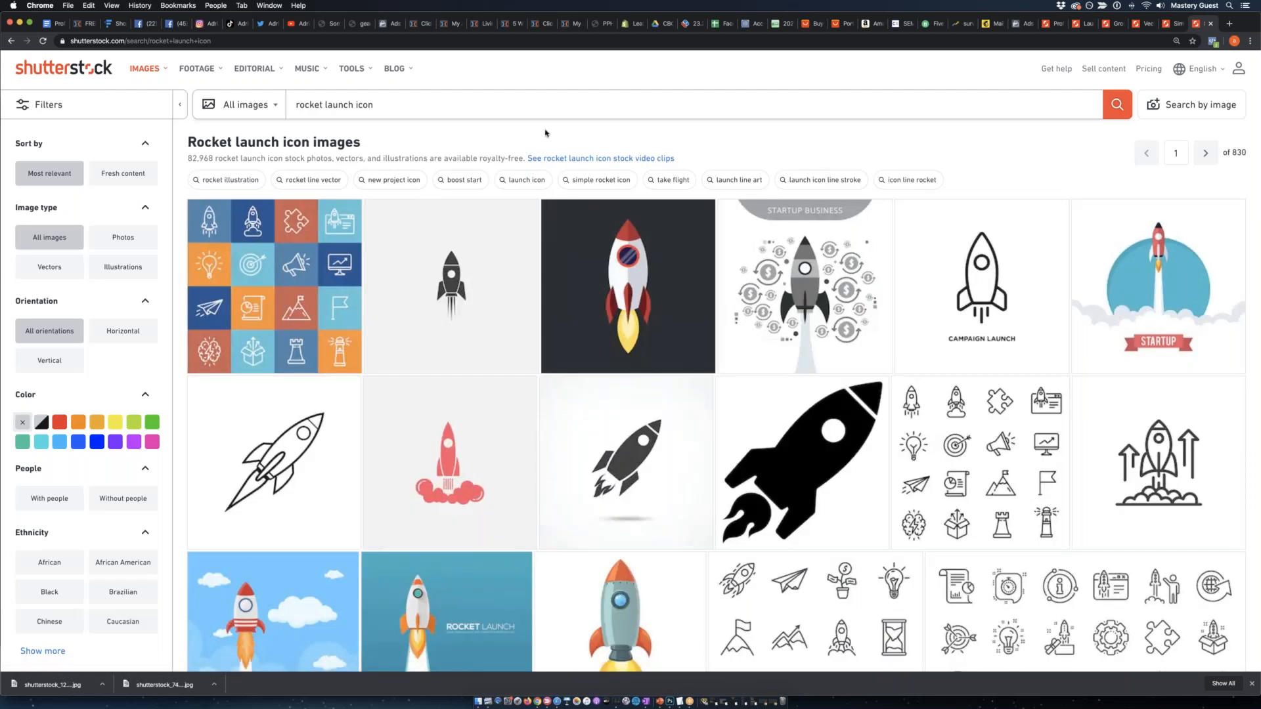
{"action": "scroll", "coordinate": [532, 164], "scroll_direction": "down", "scroll_amount": 3}
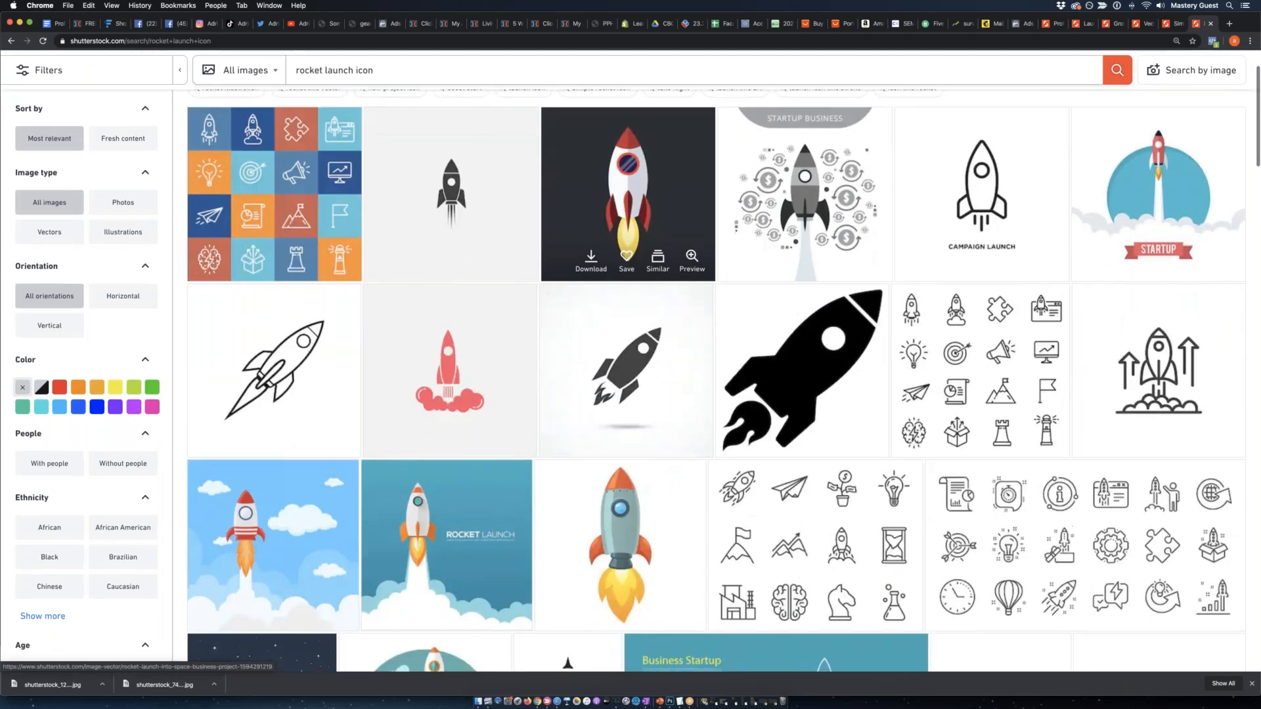
{"action": "scroll", "coordinate": [516, 204], "scroll_direction": "down", "scroll_amount": 4}
{"action": "scroll", "coordinate": [517, 205], "scroll_direction": "down", "scroll_amount": 3}
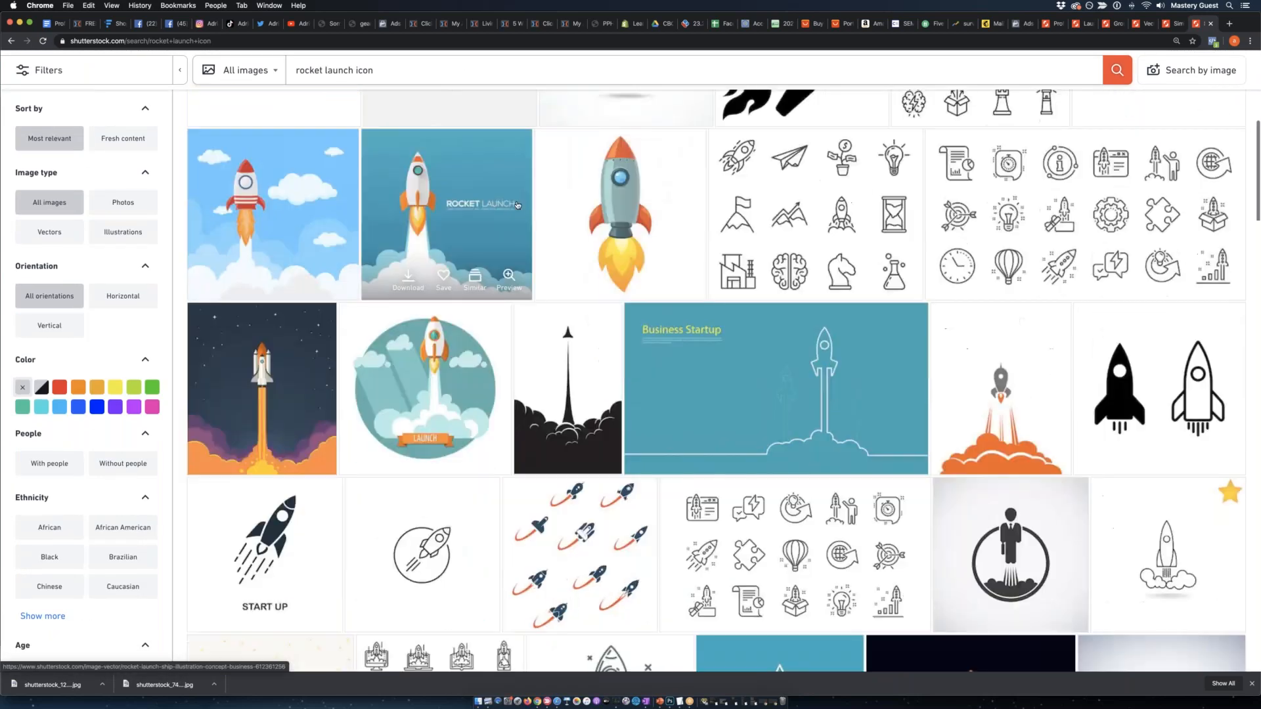
Browse the "rocket launch icon" results and open the page of the rocket flying out of a laptop in a new tab.
{"action": "scroll", "coordinate": [518, 205], "scroll_direction": "down", "scroll_amount": 8}
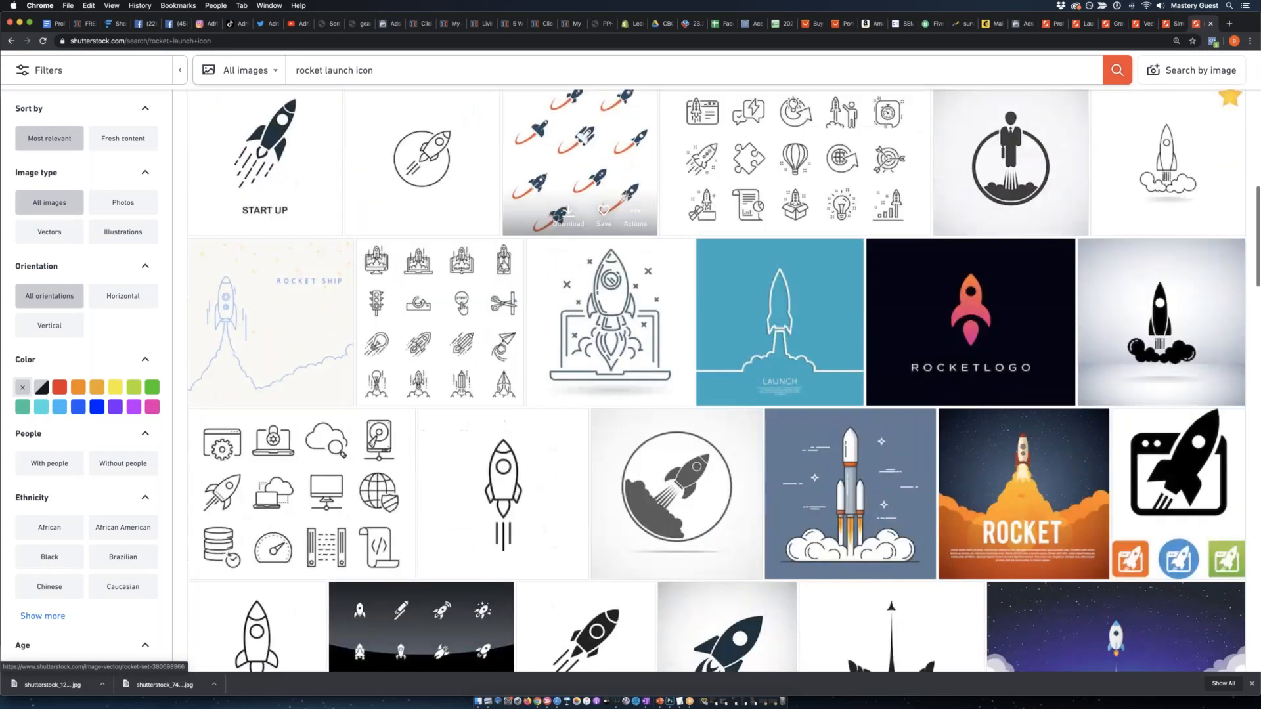
{"action": "scroll", "coordinate": [500, 244], "scroll_direction": "down", "scroll_amount": 8}
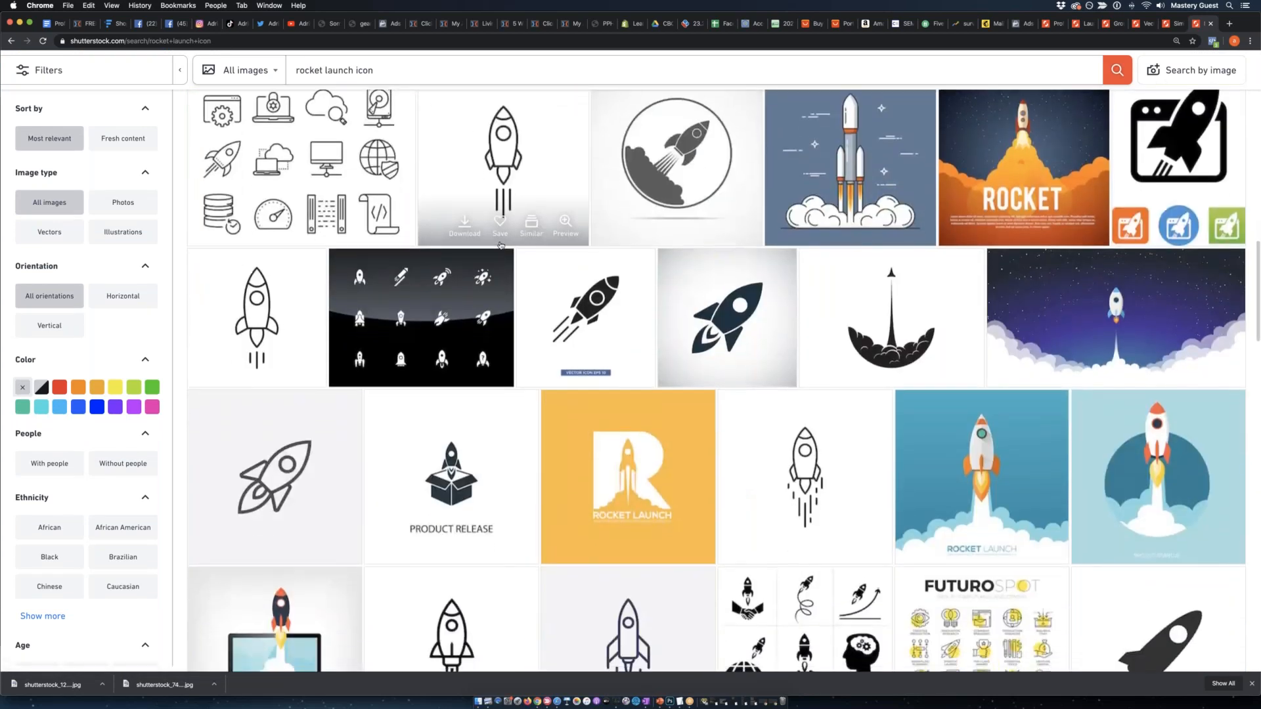
{"action": "scroll", "coordinate": [500, 245], "scroll_direction": "down", "scroll_amount": 3}
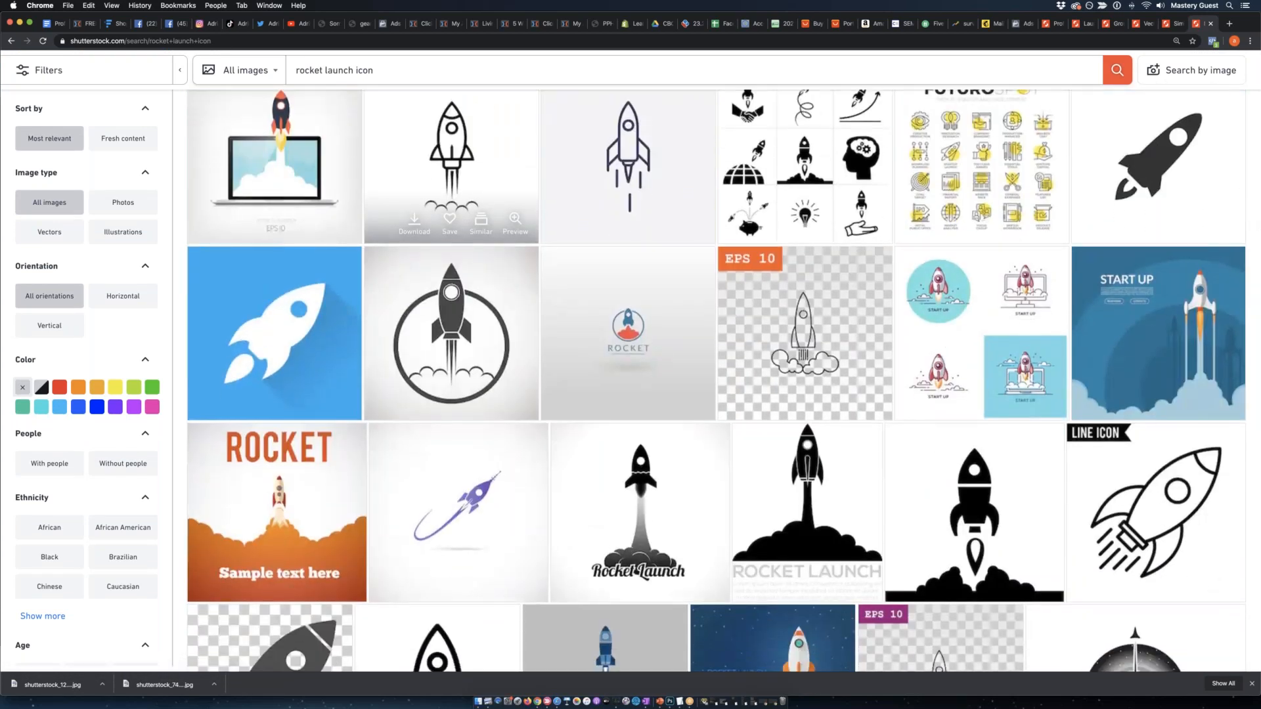
{"action": "scroll", "coordinate": [451, 164], "scroll_direction": "up", "scroll_amount": 1}
{"action": "right_click", "coordinate": [312, 218]}
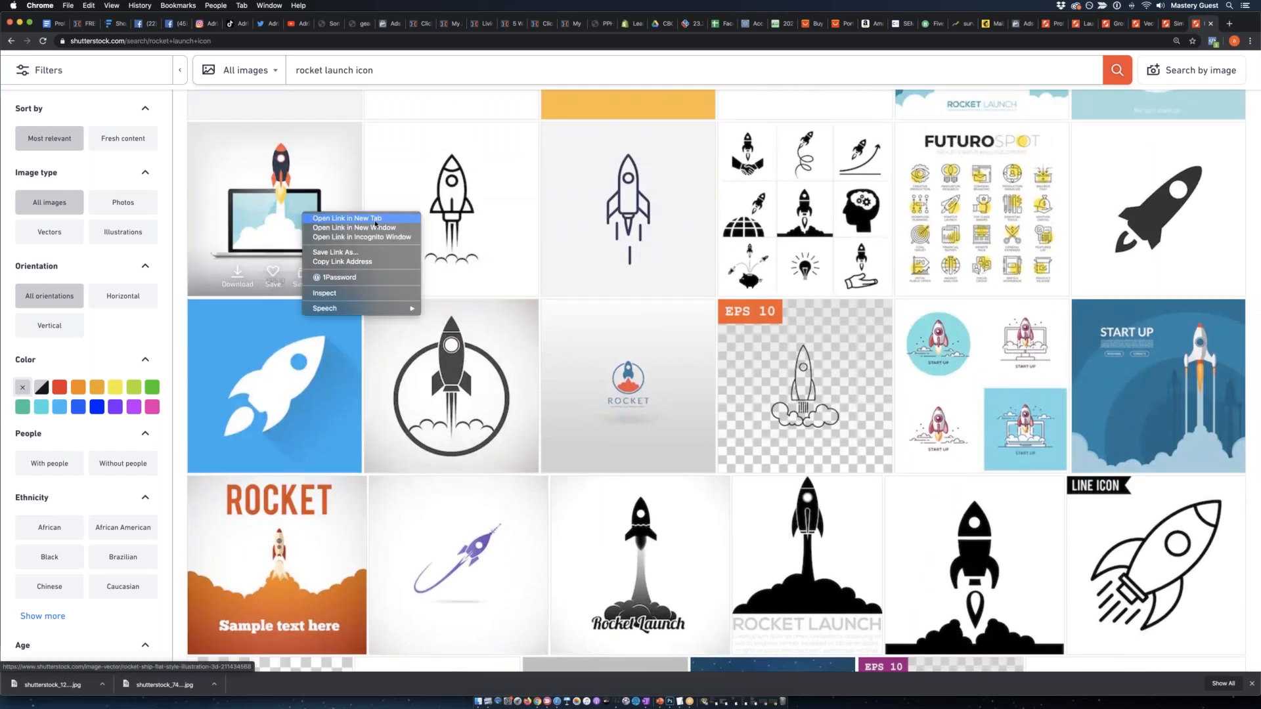
Continue to the second page of rocket launch results and open the red-and-grey rocket on a starry night sky in a new tab.
{"action": "scroll", "coordinate": [601, 308], "scroll_direction": "down", "scroll_amount": 11}
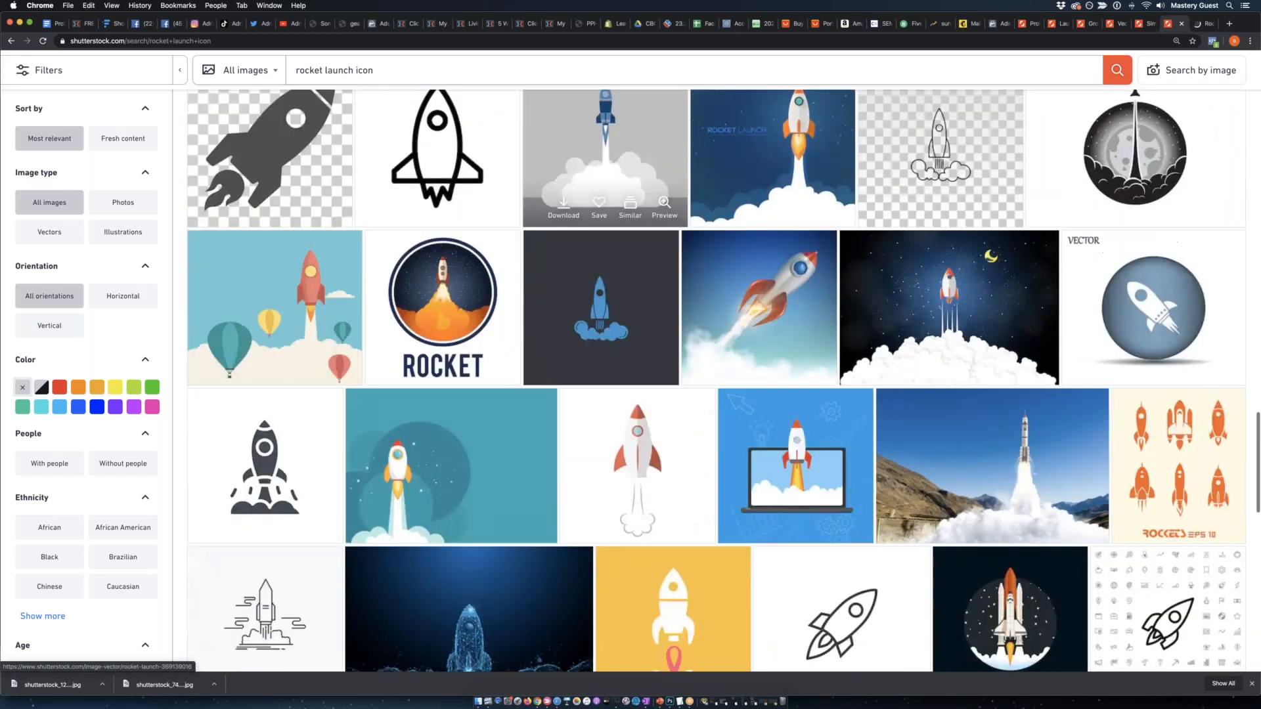
{"action": "scroll", "coordinate": [601, 309], "scroll_direction": "down", "scroll_amount": 5}
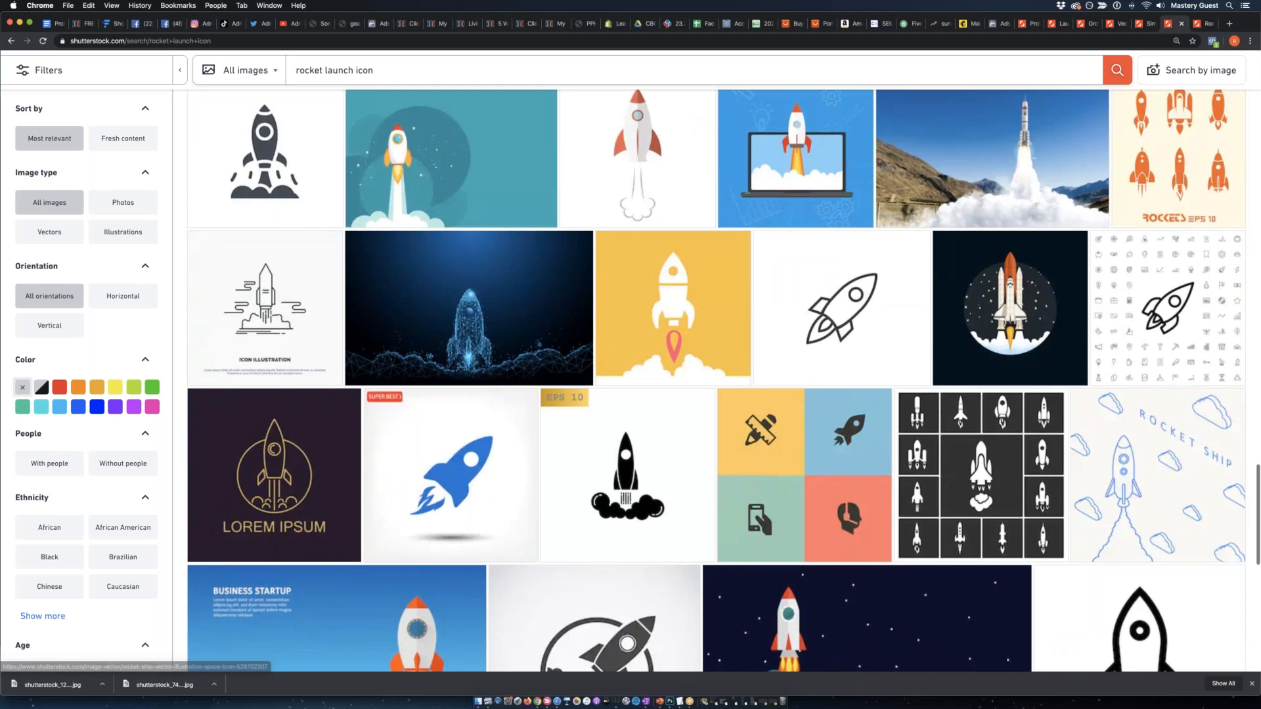
{"action": "scroll", "coordinate": [564, 283], "scroll_direction": "up", "scroll_amount": 15}
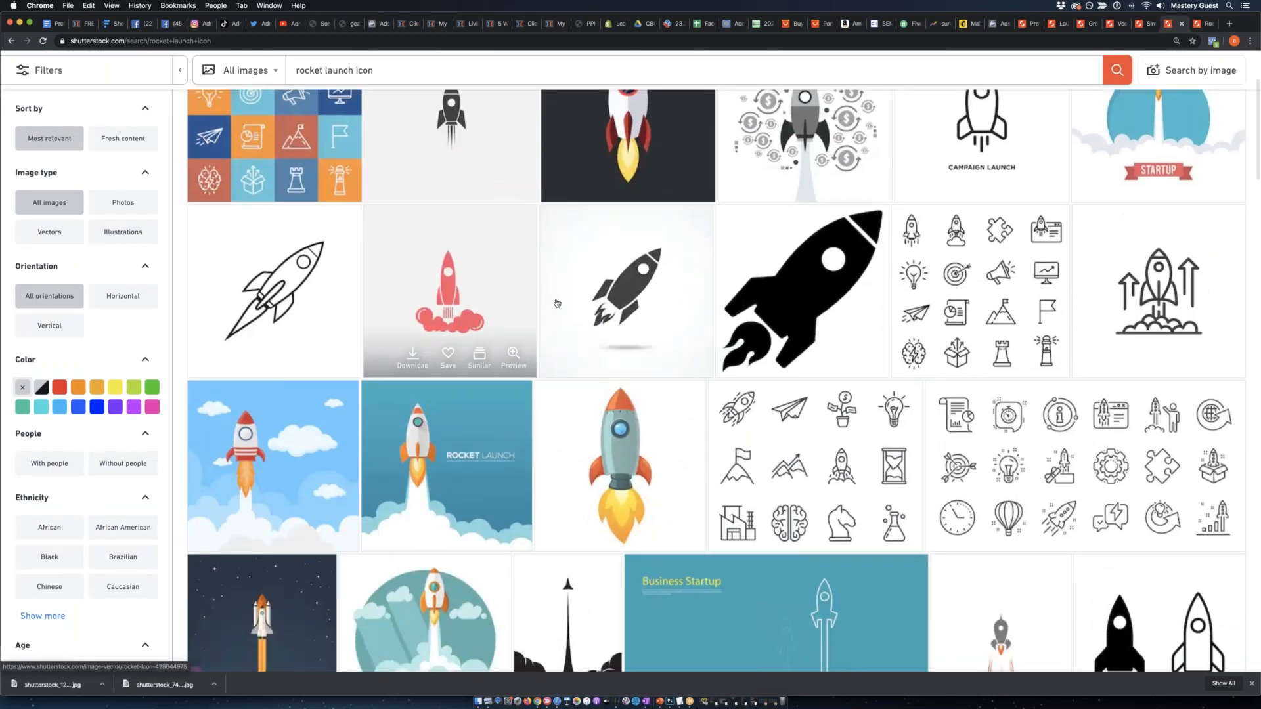
{"action": "scroll", "coordinate": [547, 299], "scroll_direction": "down", "scroll_amount": 2}
{"action": "scroll", "coordinate": [546, 299], "scroll_direction": "down", "scroll_amount": 20}
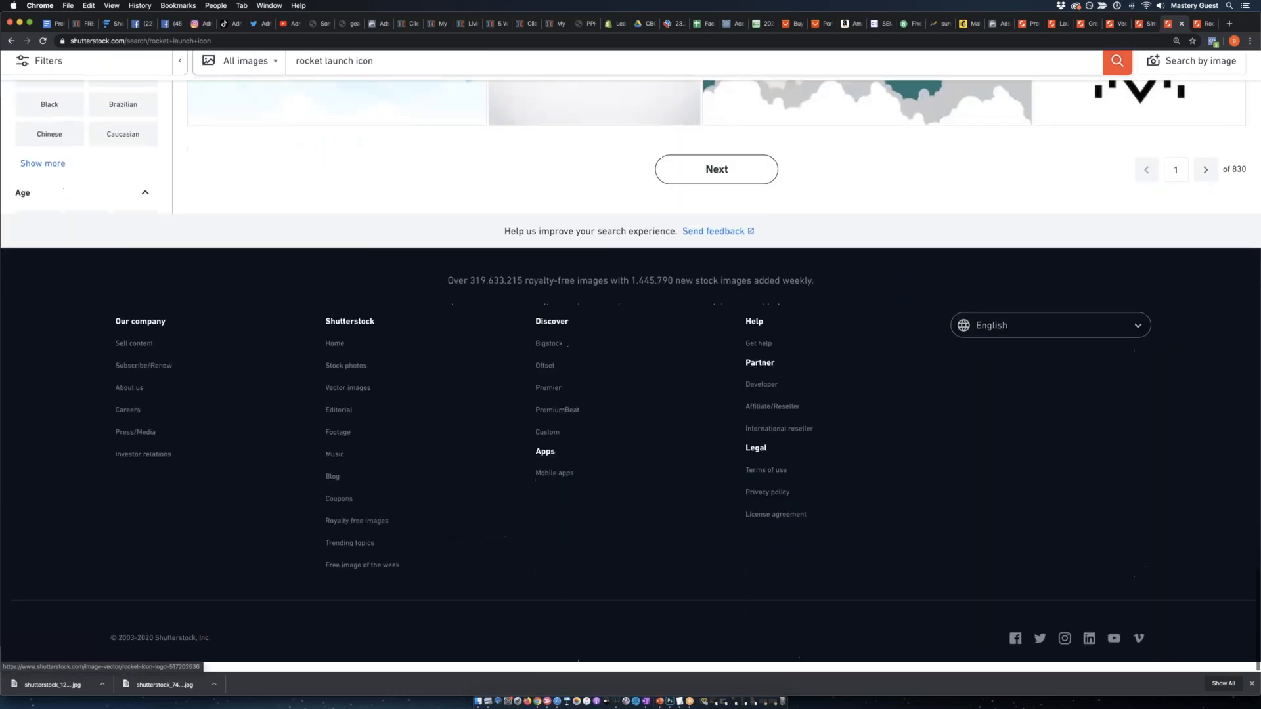
{"action": "left_click", "coordinate": [713, 185]}
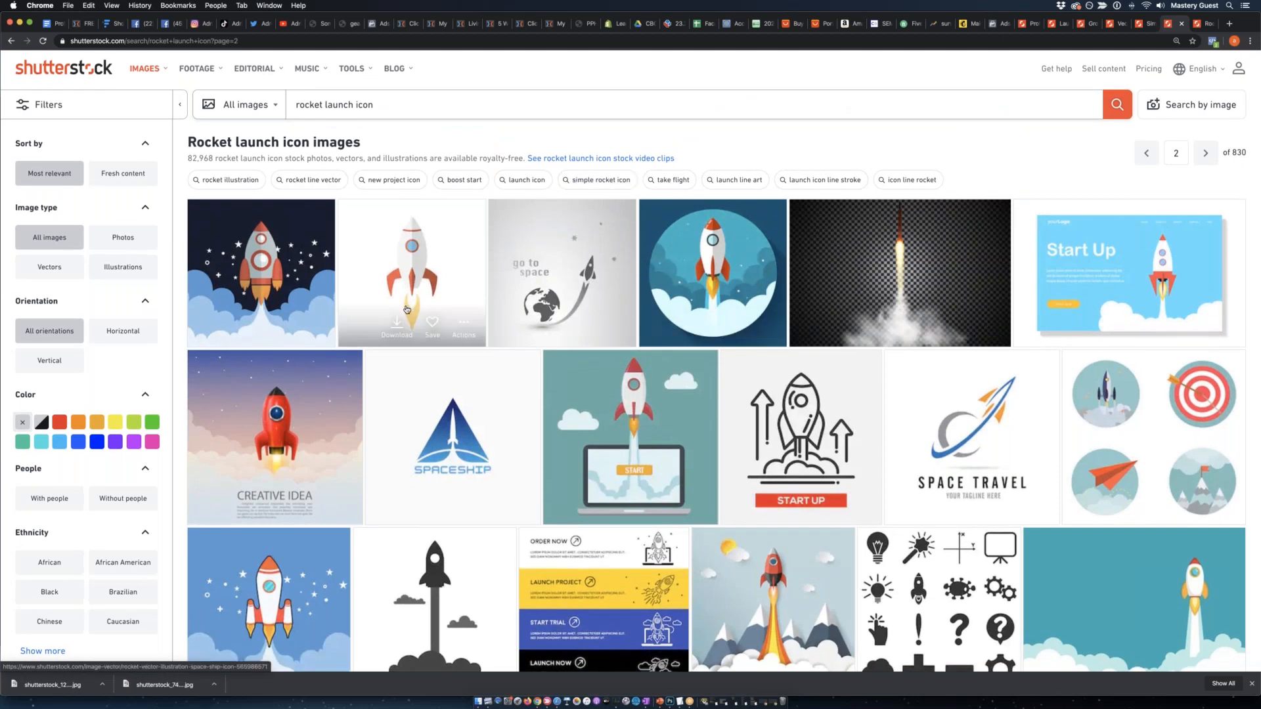
{"action": "scroll", "coordinate": [404, 310], "scroll_direction": "down", "scroll_amount": 1}
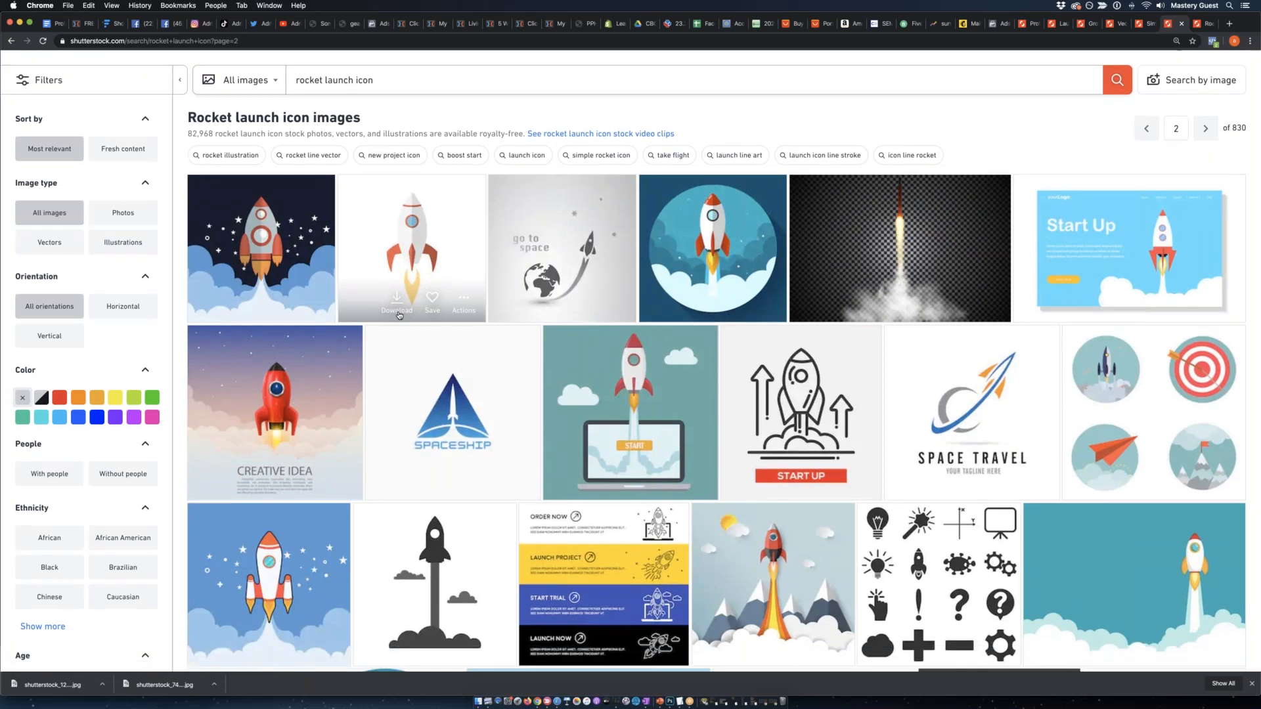
{"action": "right_click", "coordinate": [286, 276]}
{"action": "left_click", "coordinate": [302, 338]}
Examine the remaining rocket images on the second results page for further ad artwork.
{"action": "scroll", "coordinate": [578, 363], "scroll_direction": "down", "scroll_amount": 4}
{"action": "scroll", "coordinate": [578, 364], "scroll_direction": "down", "scroll_amount": 13}
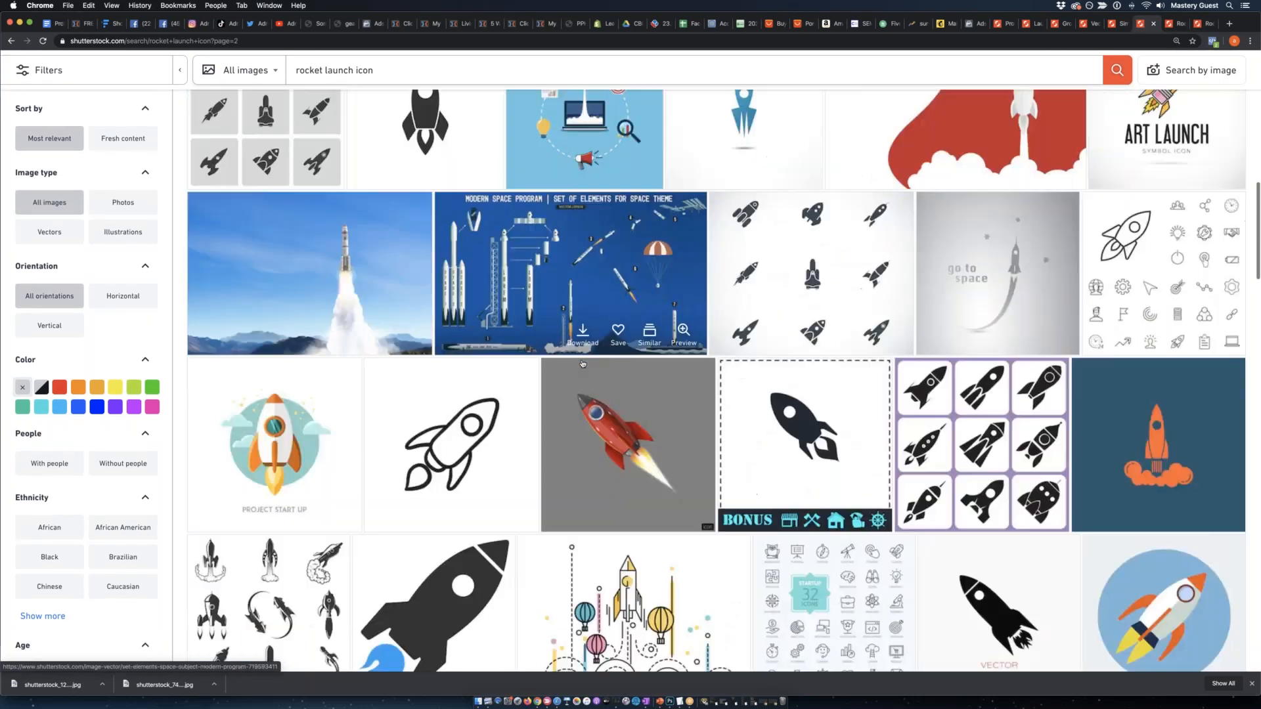
{"action": "scroll", "coordinate": [578, 364], "scroll_direction": "down", "scroll_amount": 15}
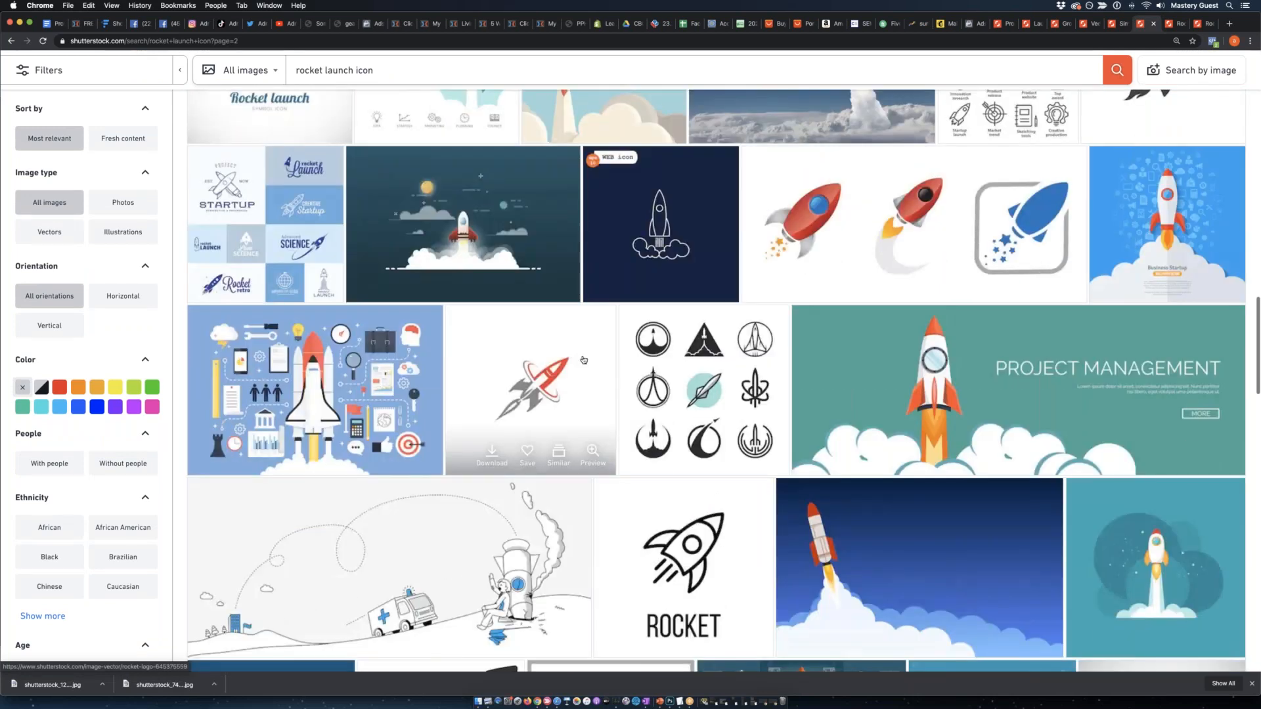
{"action": "scroll", "coordinate": [583, 360], "scroll_direction": "down", "scroll_amount": 6}
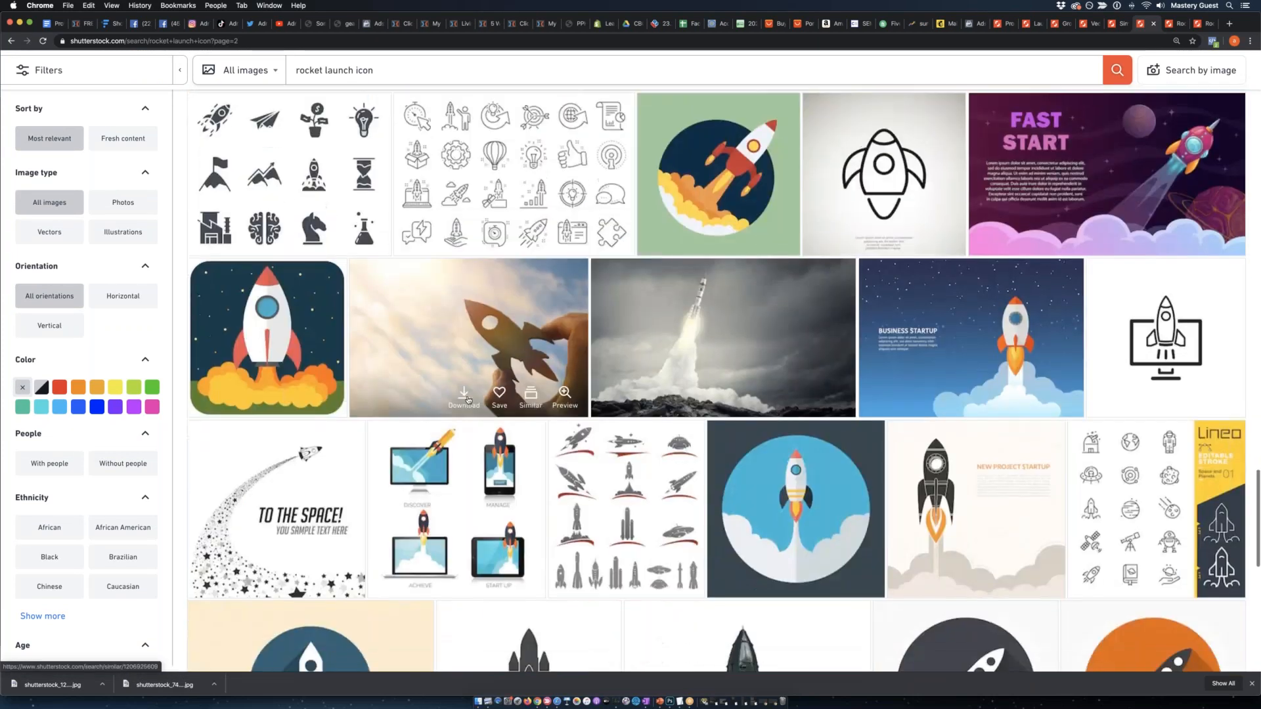
{"action": "scroll", "coordinate": [483, 400], "scroll_direction": "down", "scroll_amount": 2}
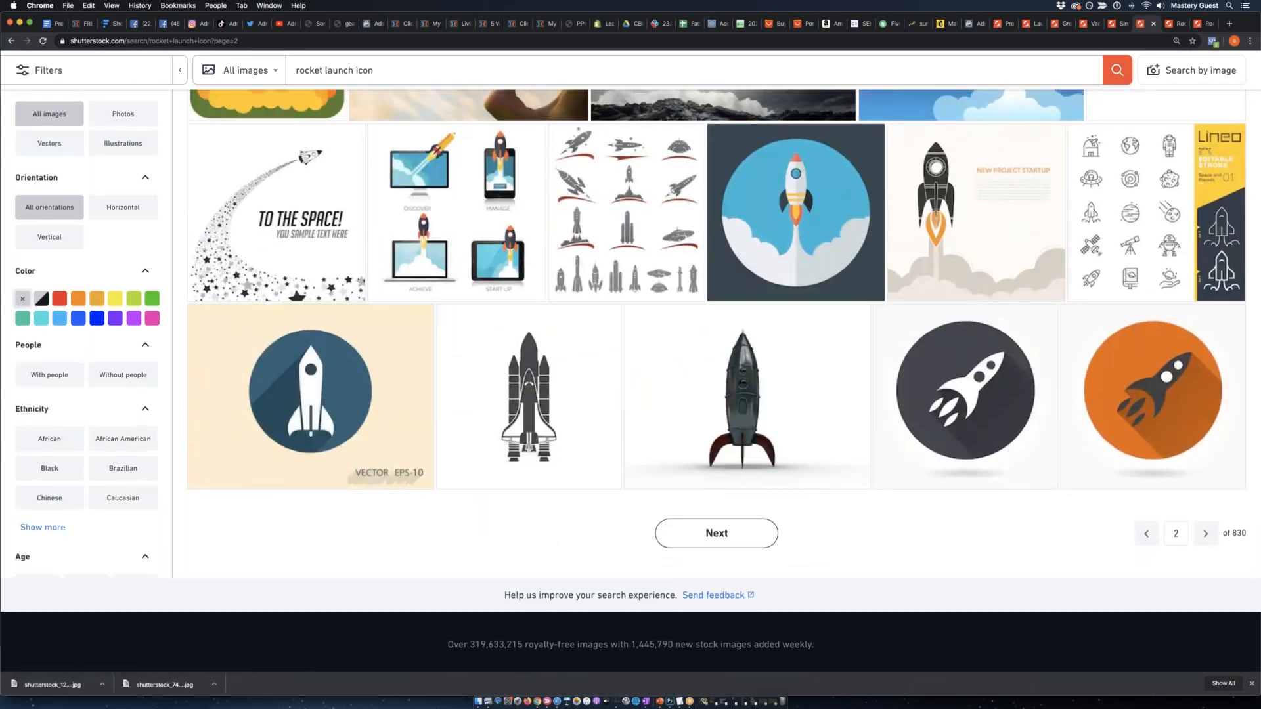
Download the laptop rocket illustration as a Large 4167 × 4167 pixel JPEG using the 365-day Images On Demand plan.
{"action": "left_click", "coordinate": [1177, 26]}
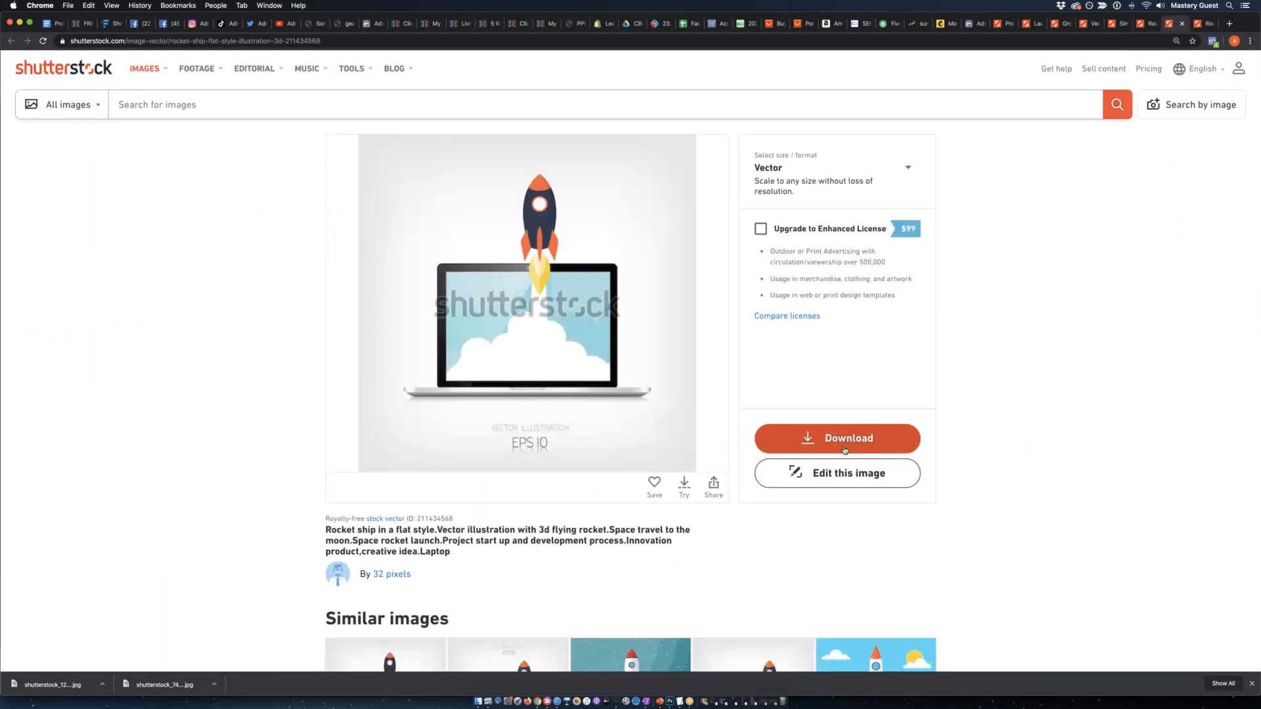
{"action": "left_click", "coordinate": [883, 438]}
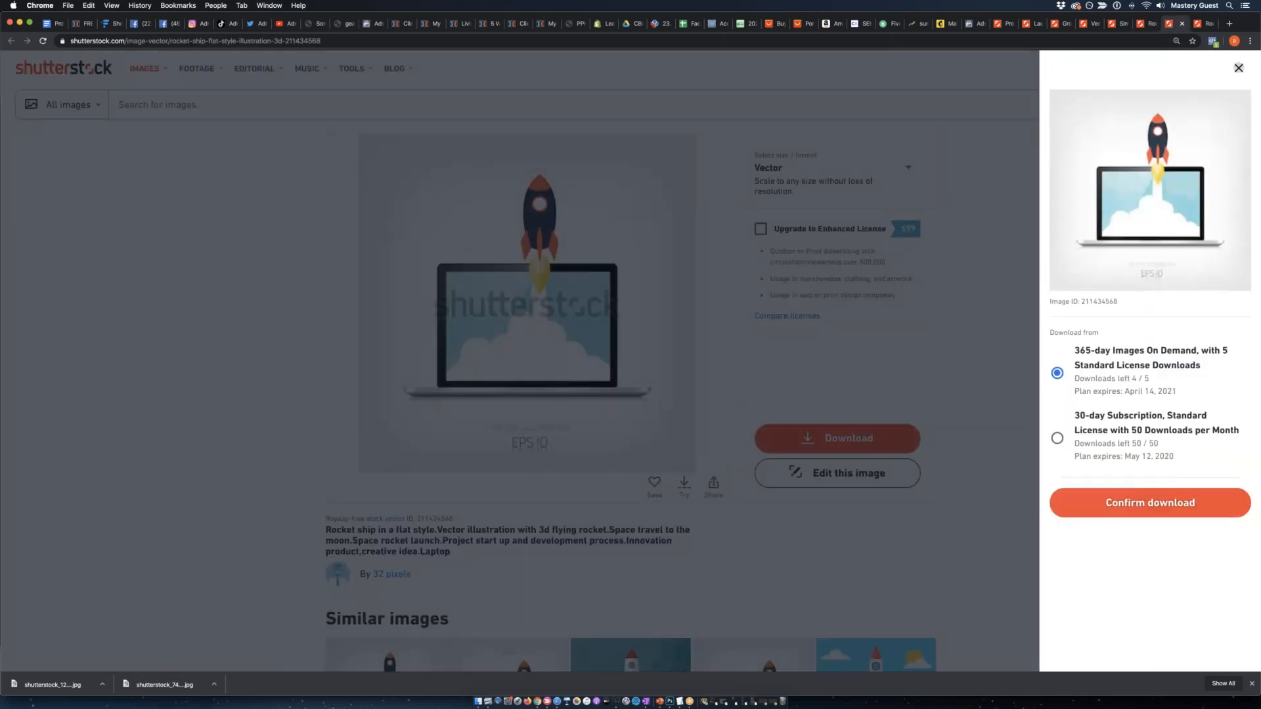
{"action": "left_click", "coordinate": [1238, 69]}
{"action": "left_click", "coordinate": [908, 168]}
{"action": "left_click", "coordinate": [814, 230]}
{"action": "left_click", "coordinate": [847, 438]}
{"action": "left_click", "coordinate": [1149, 503]}
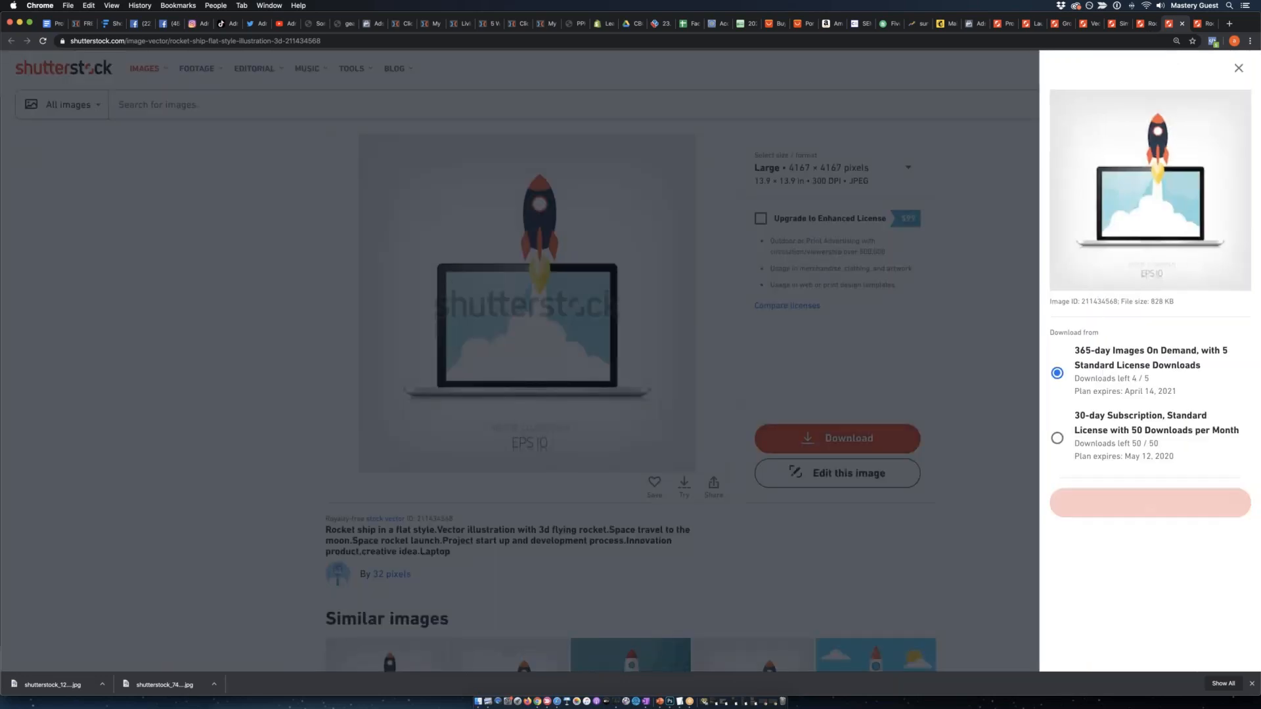
Review the starry-sky rocket illustration's page and download the image as a Large 2400 × 2400 pixel JPEG.
{"action": "left_click", "coordinate": [1203, 25]}
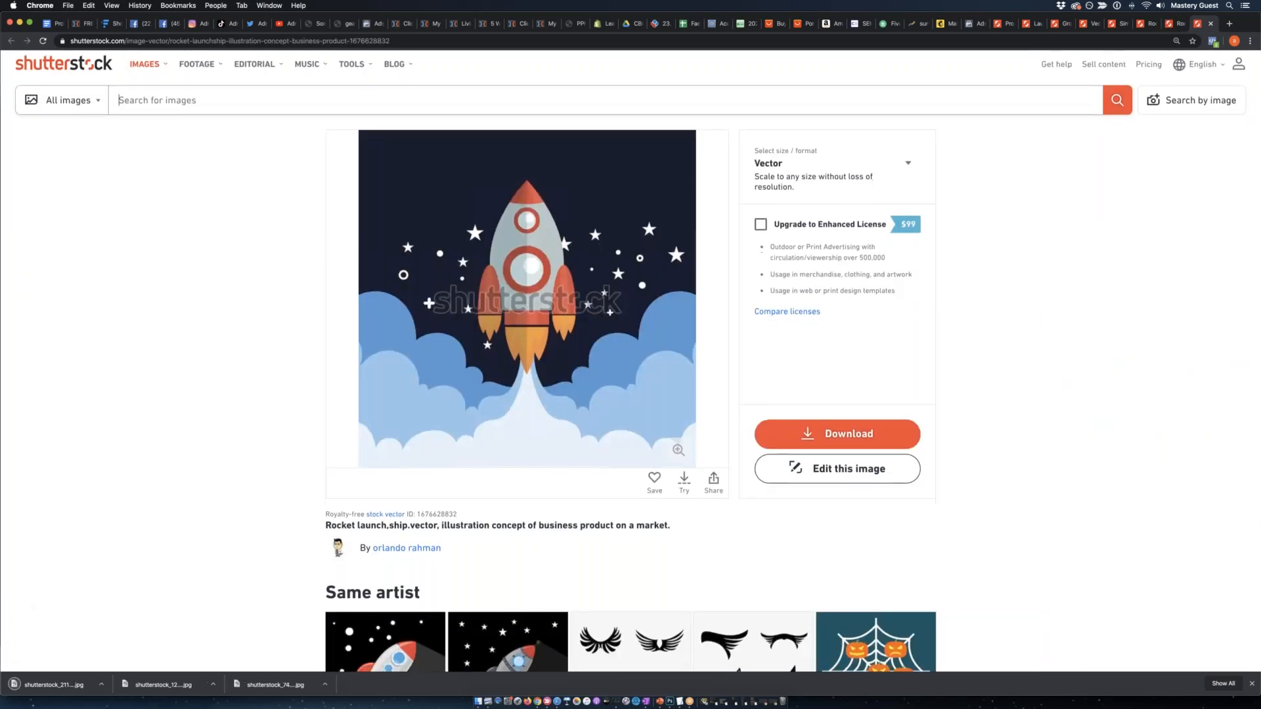
{"action": "scroll", "coordinate": [667, 343], "scroll_direction": "down", "scroll_amount": 5}
{"action": "scroll", "coordinate": [667, 342], "scroll_direction": "down", "scroll_amount": 3}
{"action": "scroll", "coordinate": [666, 343], "scroll_direction": "up", "scroll_amount": 3}
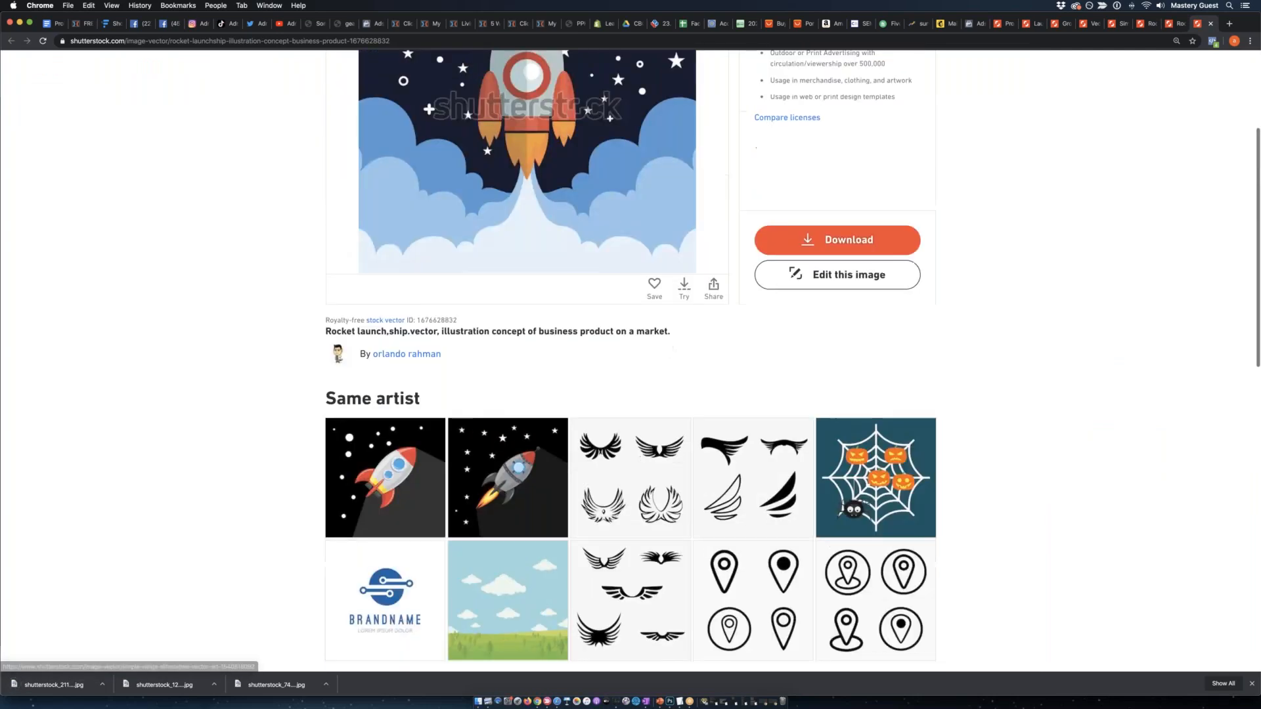
{"action": "scroll", "coordinate": [666, 345], "scroll_direction": "down", "scroll_amount": 8}
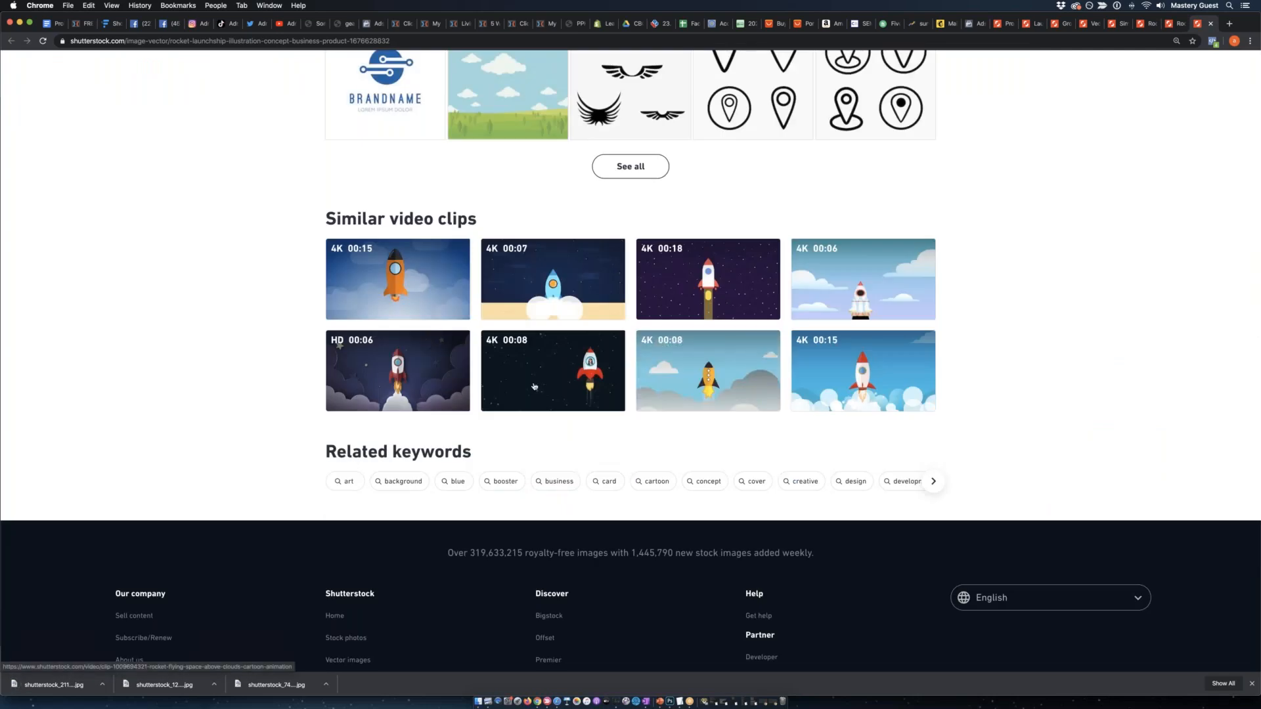
{"action": "scroll", "coordinate": [883, 428], "scroll_direction": "up", "scroll_amount": 10}
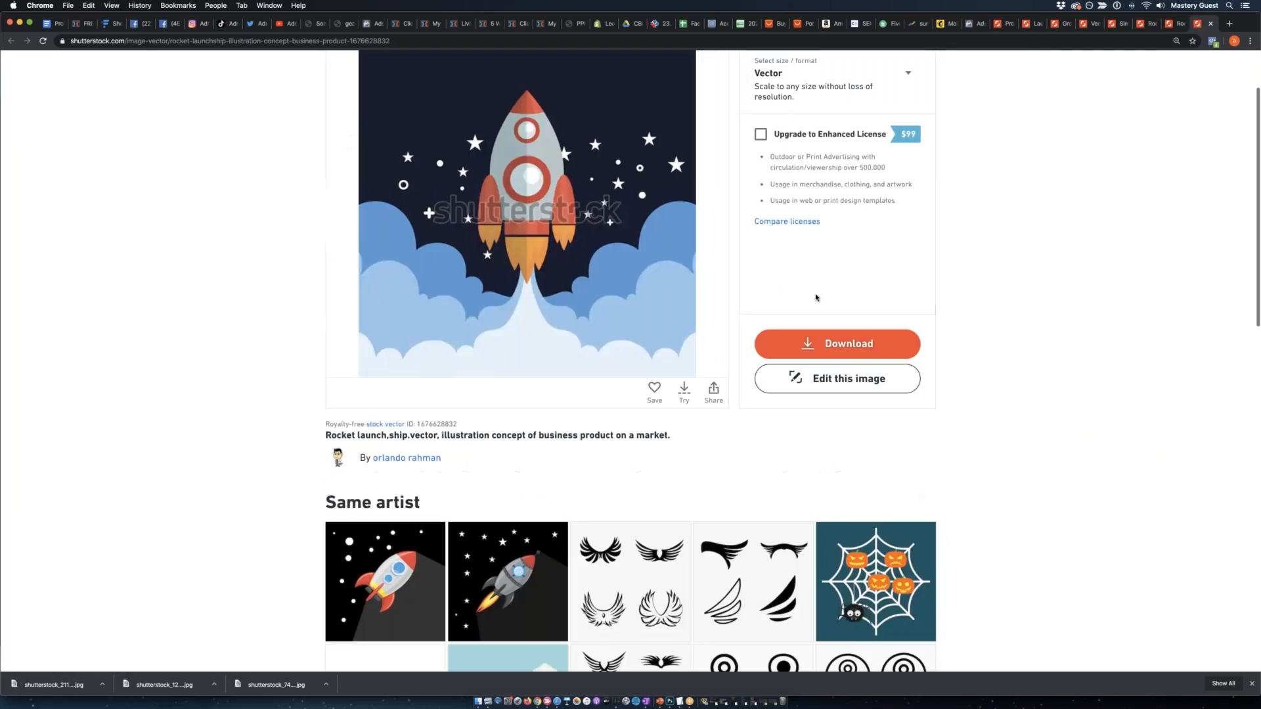
{"action": "scroll", "coordinate": [782, 191], "scroll_direction": "up", "scroll_amount": 3}
{"action": "left_click", "coordinate": [781, 191]}
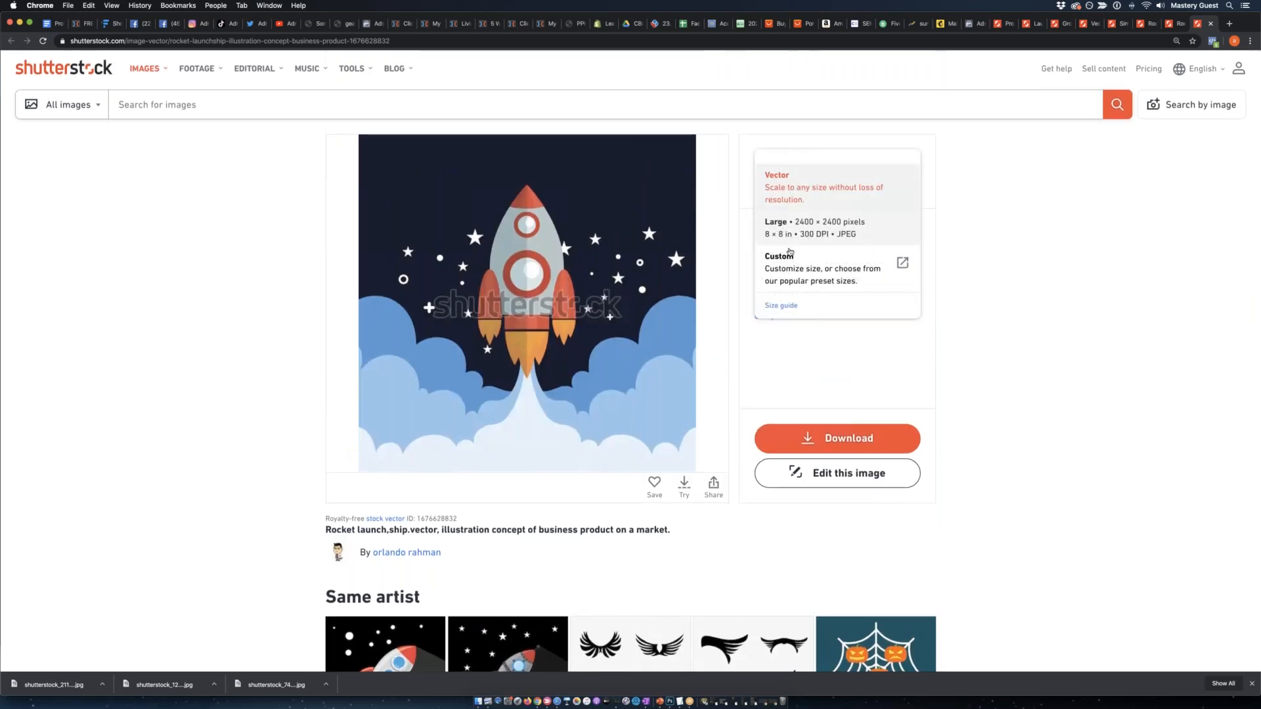
{"action": "left_click", "coordinate": [788, 221]}
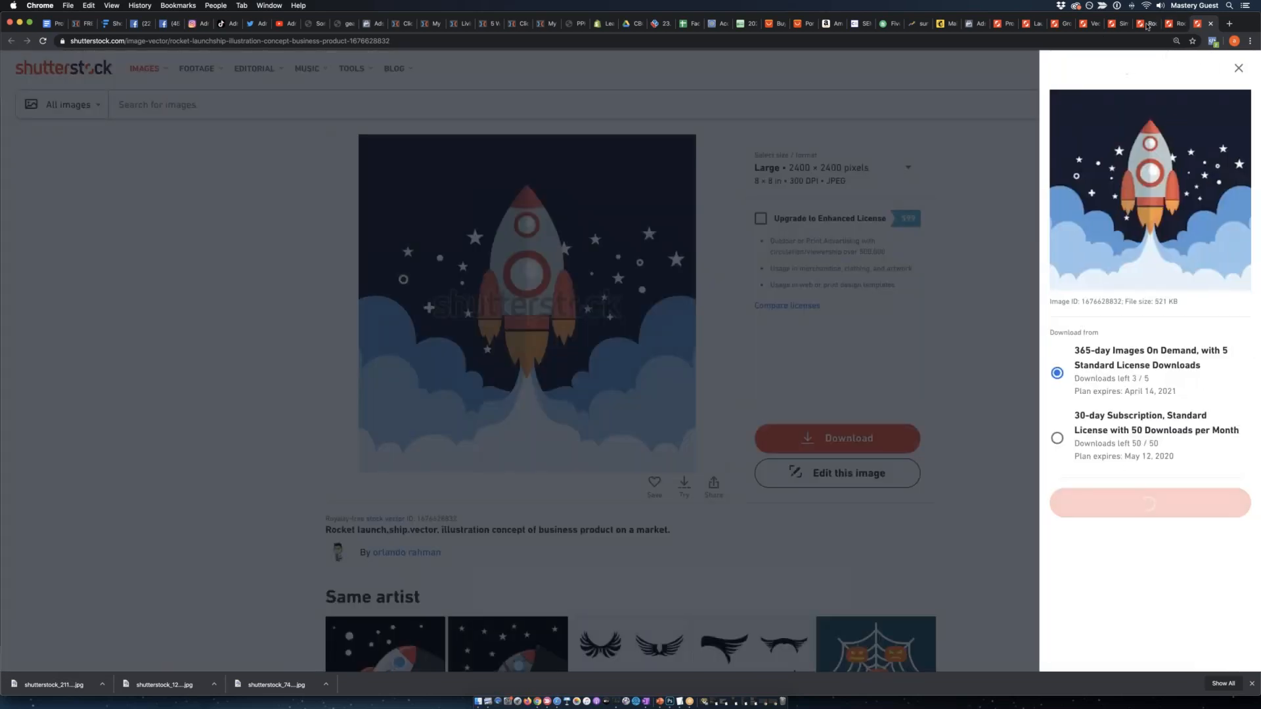
Switch to Photoshop and hide every layer of the ad except the Shopify book cover and the white background.
{"action": "left_click", "coordinate": [1174, 23]}
{"action": "left_click", "coordinate": [249, 212]}
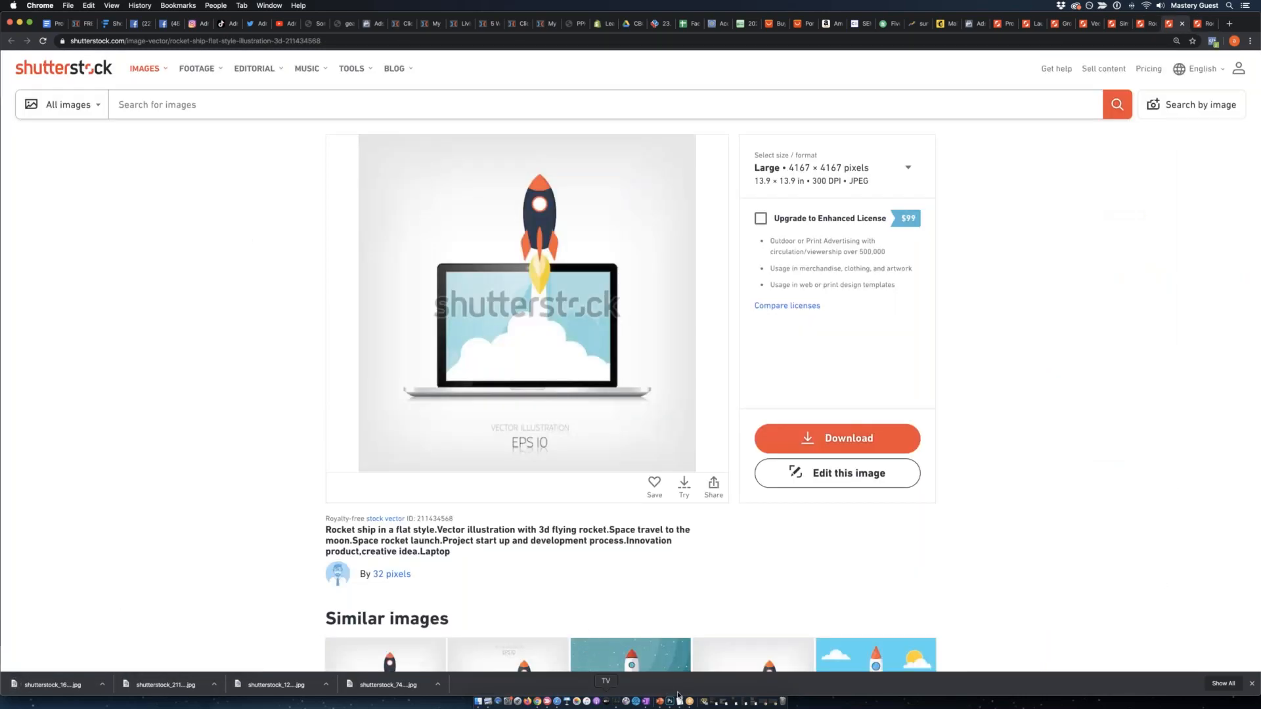
{"action": "left_click", "coordinate": [670, 704]}
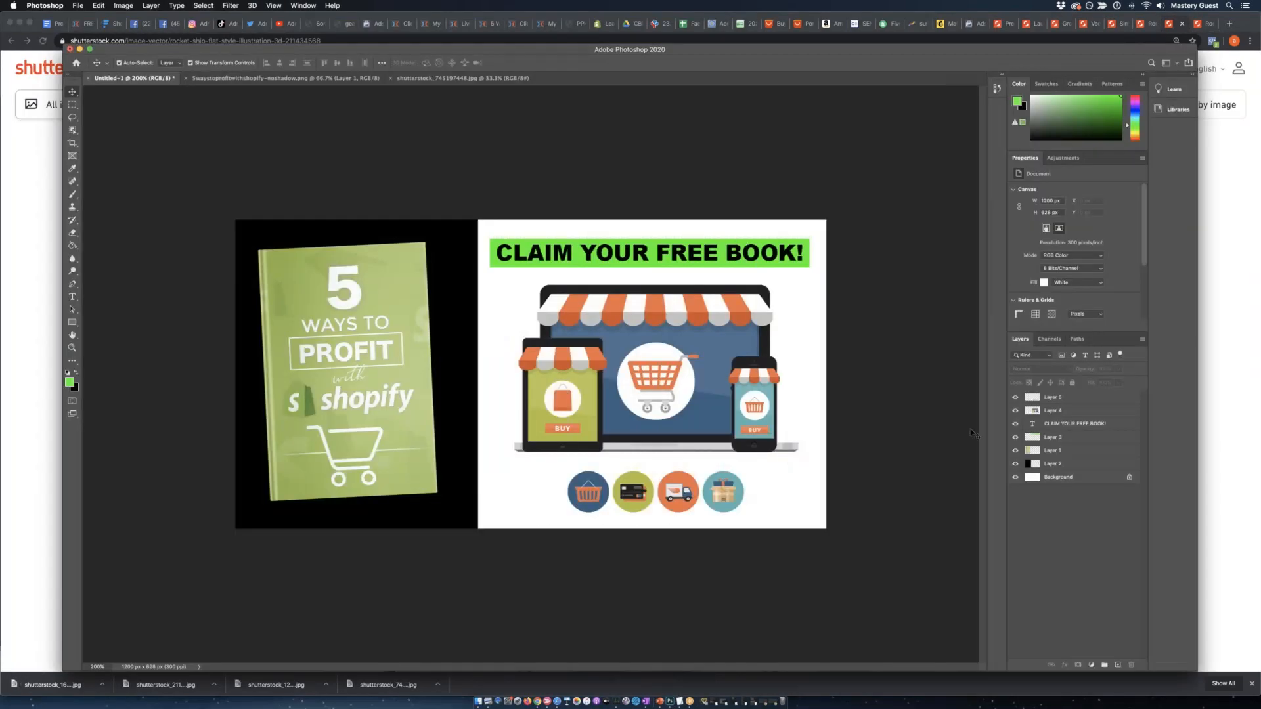
{"action": "left_click", "coordinate": [1015, 411]}
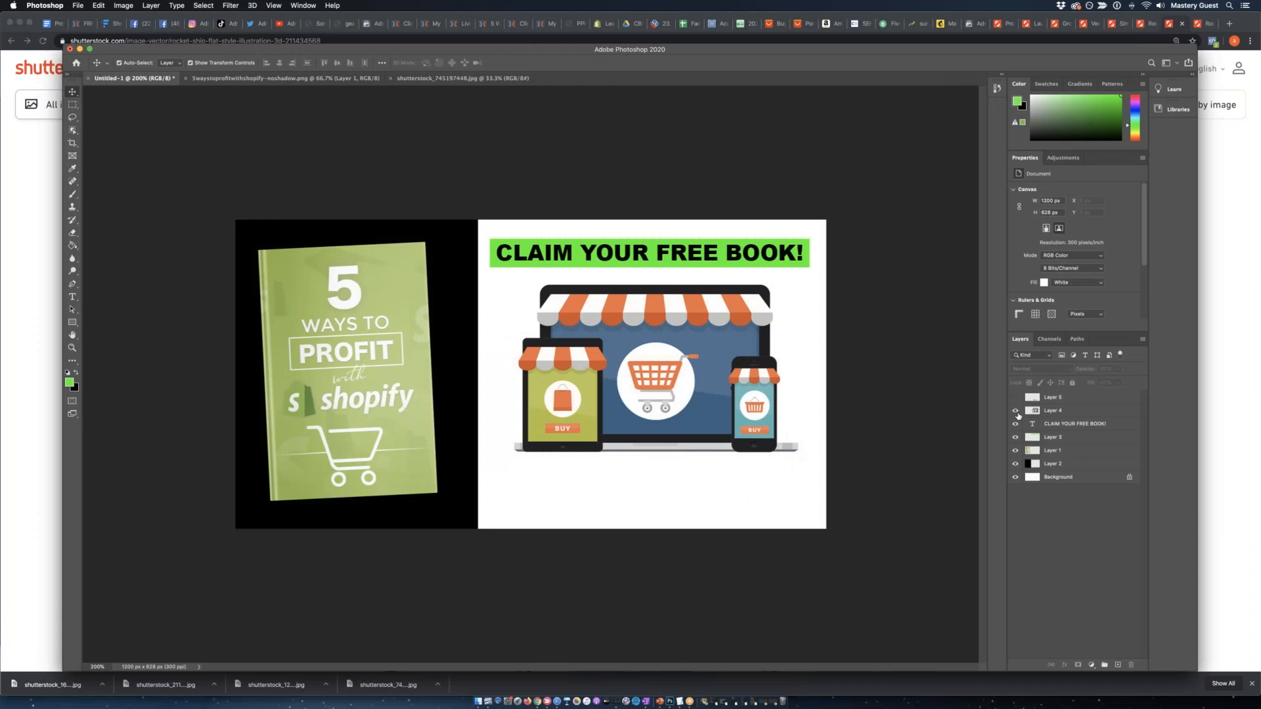
{"action": "left_click_drag", "start_coordinate": [1017, 426], "coordinate": [1018, 455]}
{"action": "left_click", "coordinate": [1016, 451]}
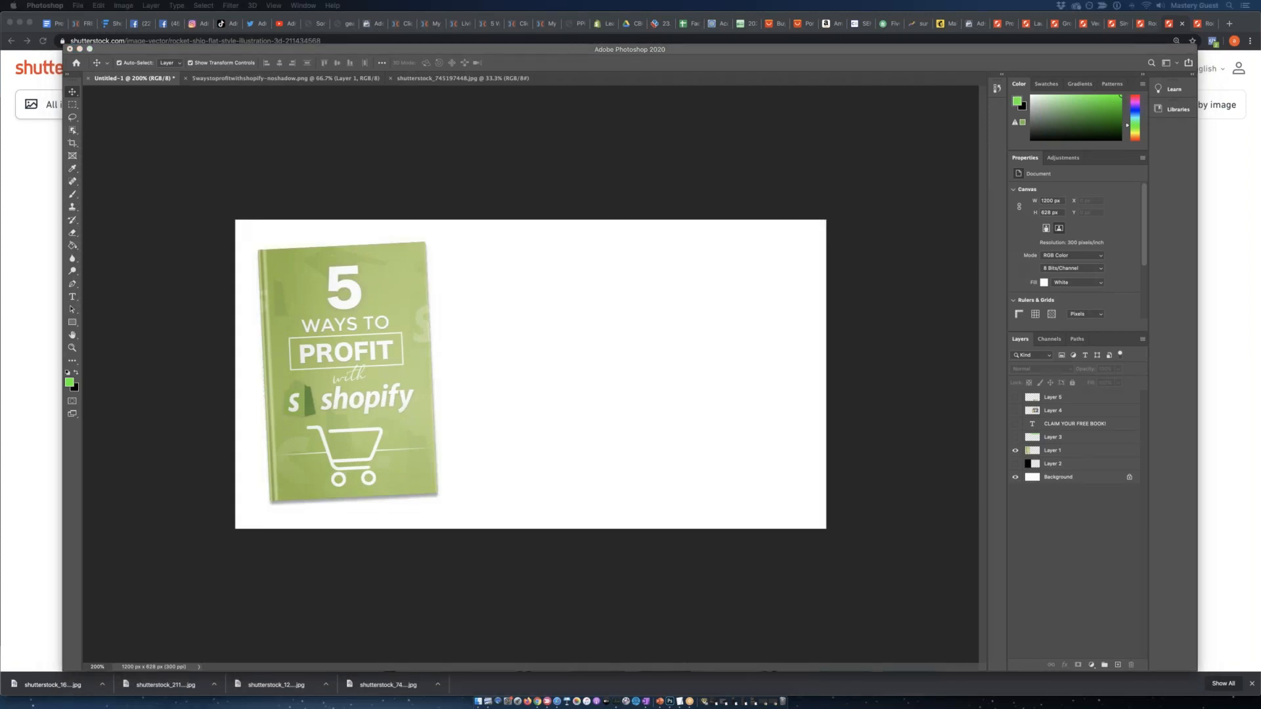
Open shutterstock_1269795184.jpg and select the white area around the rocket chart and monitor with the Magic Wand tool.
{"action": "left_click", "coordinate": [222, 127]}
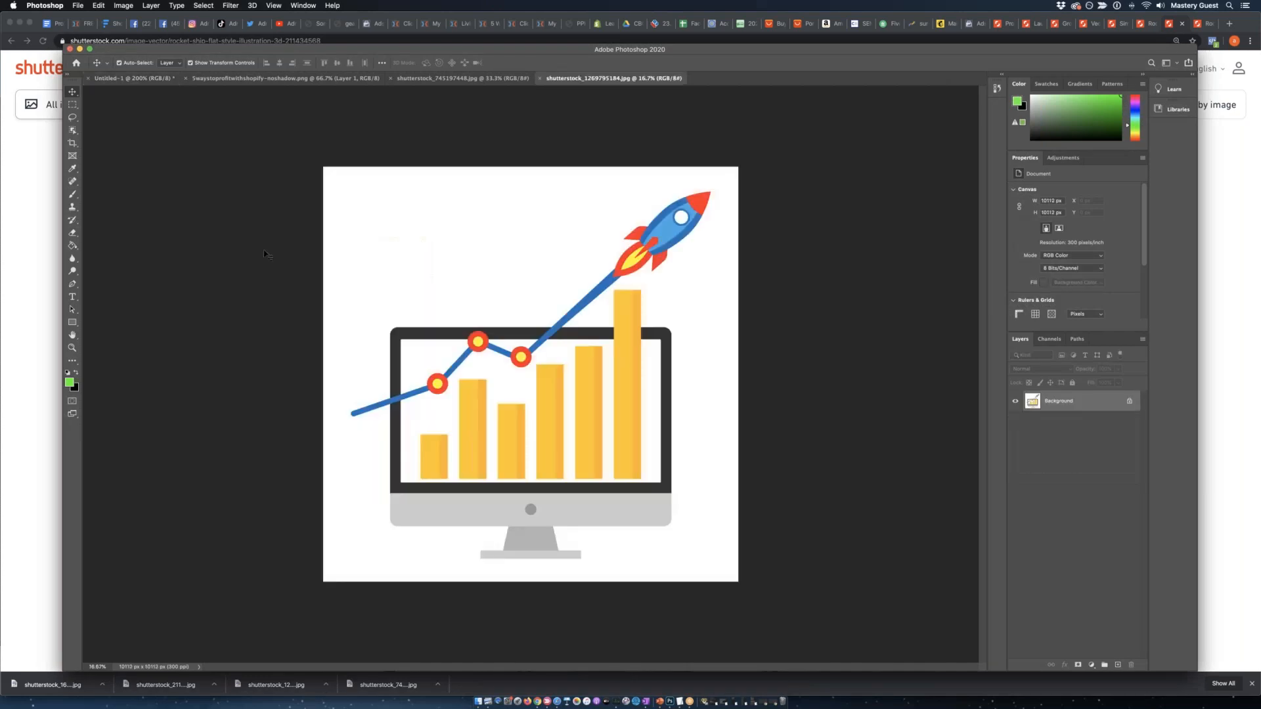
{"action": "left_click", "coordinate": [72, 131]}
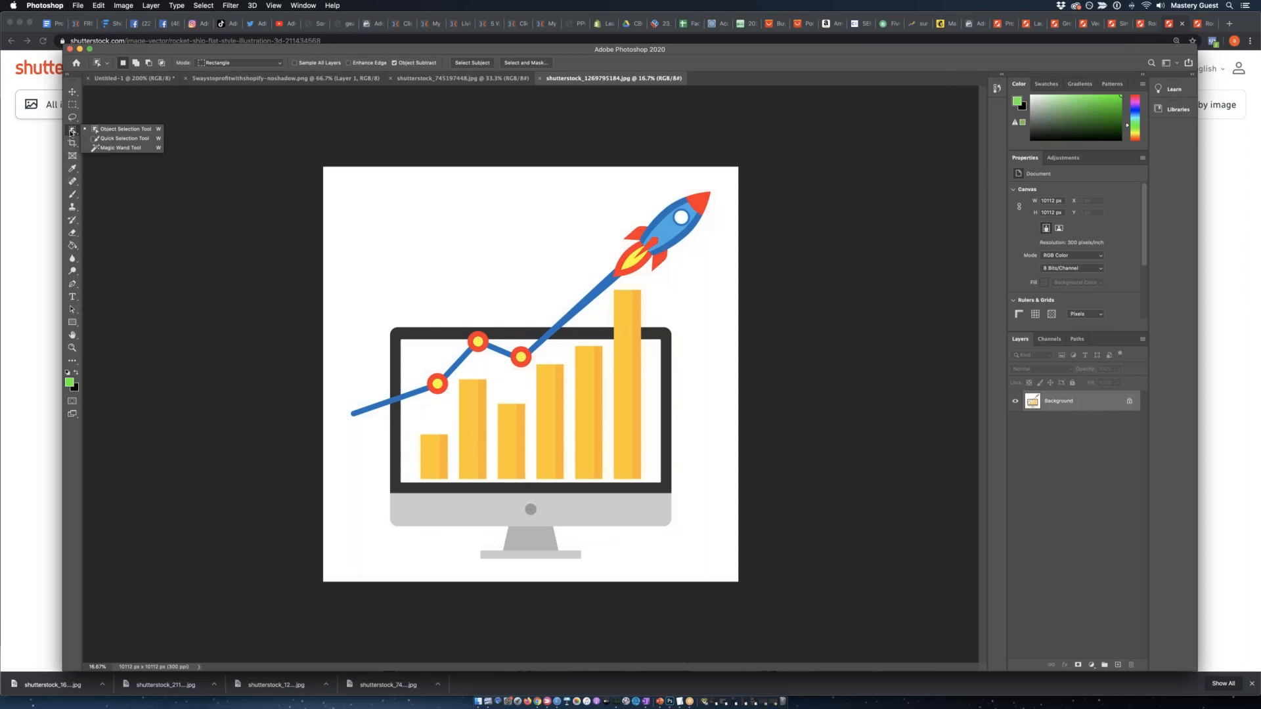
{"action": "left_click", "coordinate": [118, 147]}
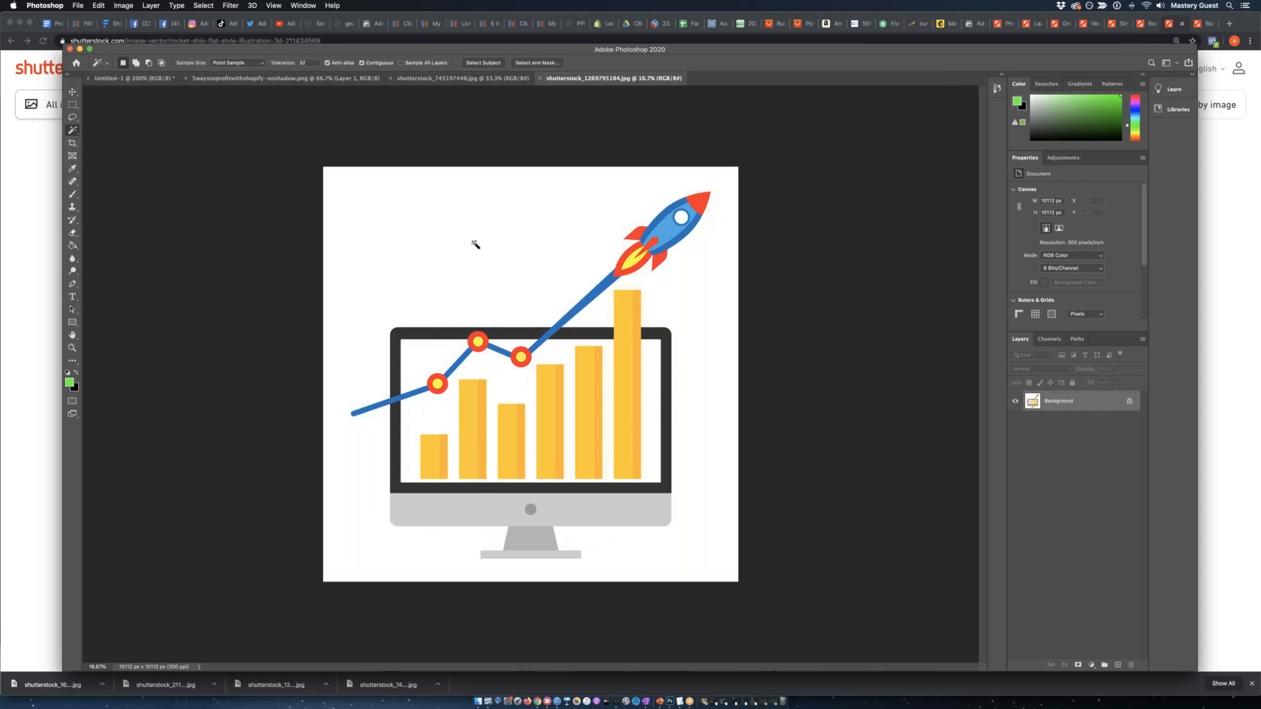
{"action": "left_click", "coordinate": [439, 248]}
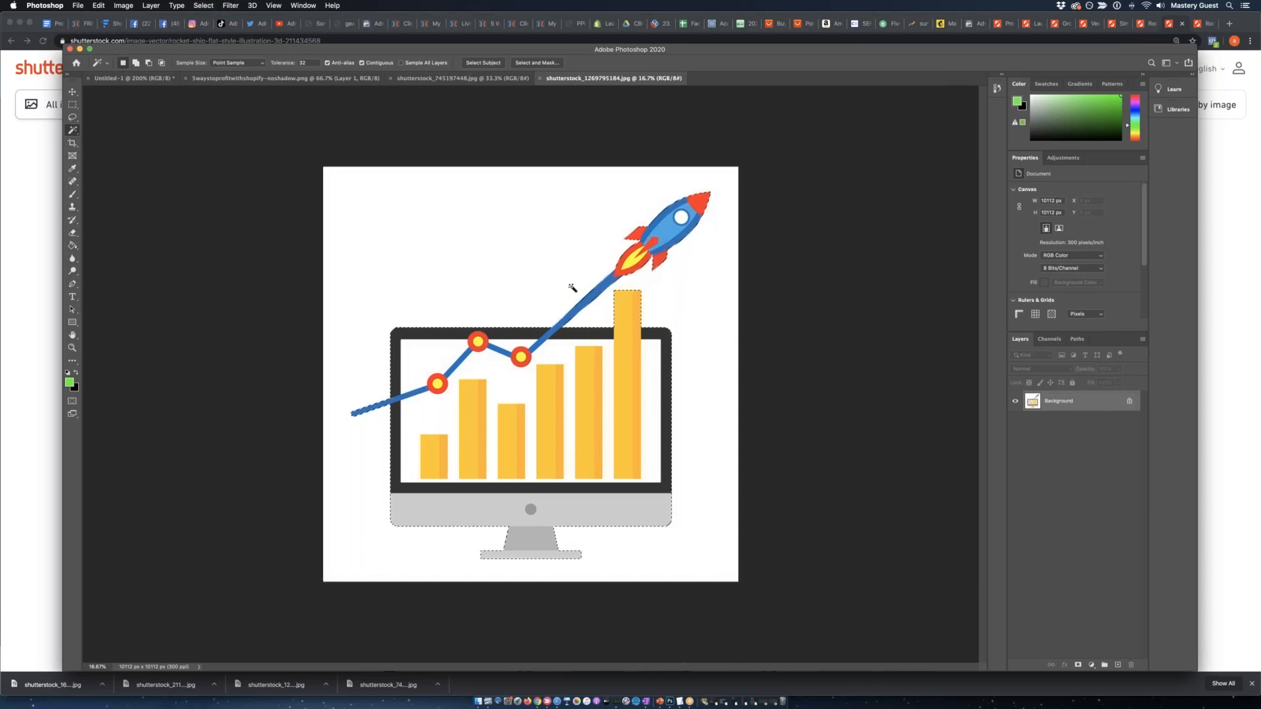
Paste the rocket chart artwork into the Untitled-1 ad document as a new layer and activate the Move tool.
{"action": "left_click", "coordinate": [472, 79]}
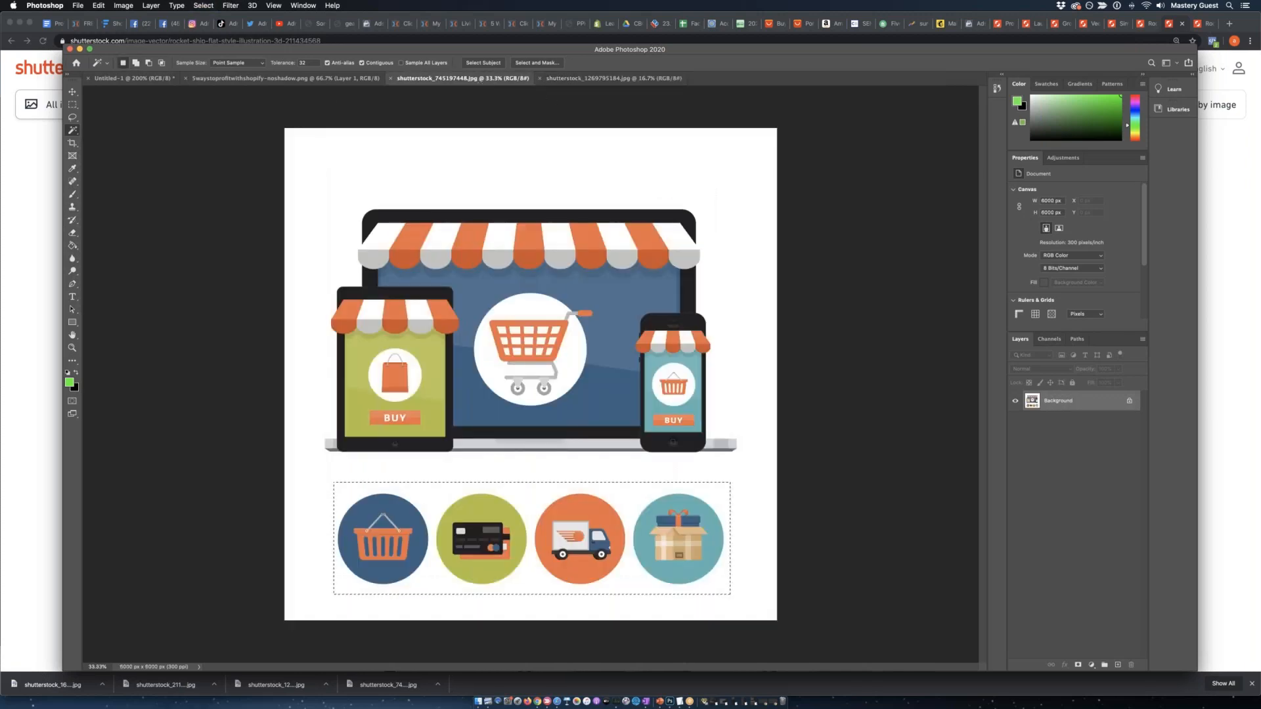
{"action": "left_click", "coordinate": [320, 79]}
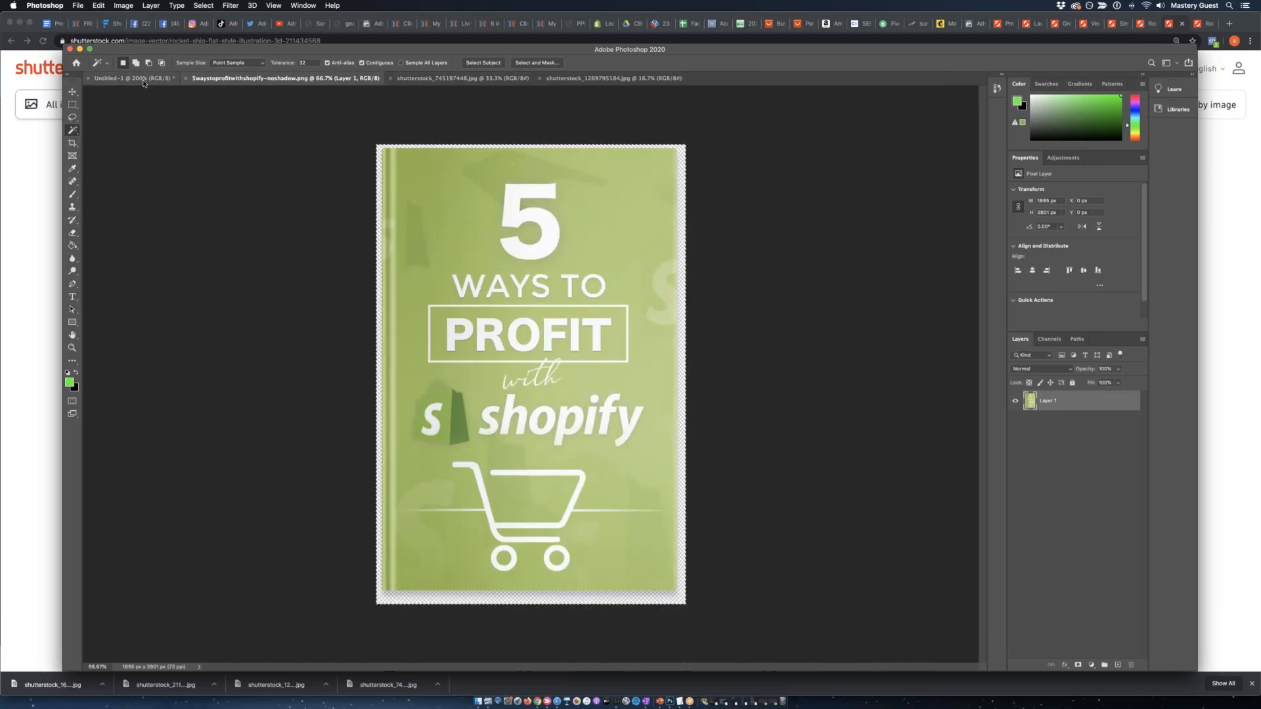
{"action": "left_click", "coordinate": [144, 79]}
{"action": "key", "text": "super+v"}
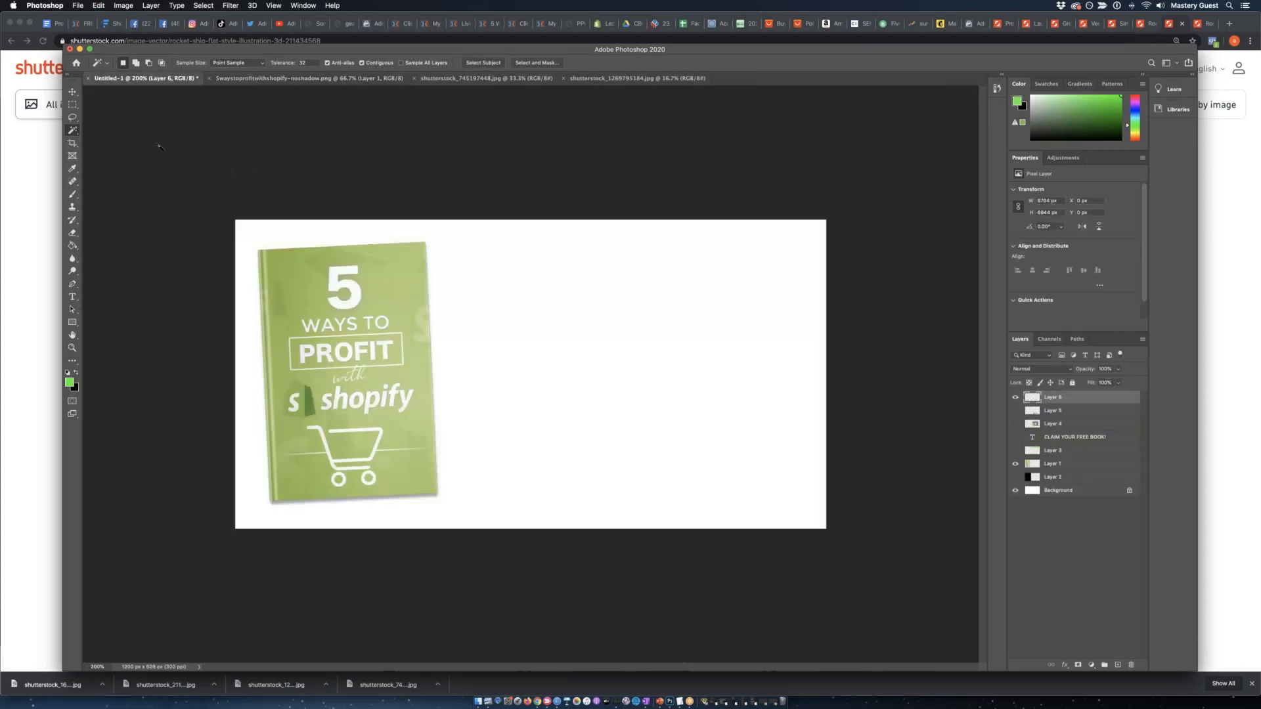
{"action": "left_click", "coordinate": [72, 93]}
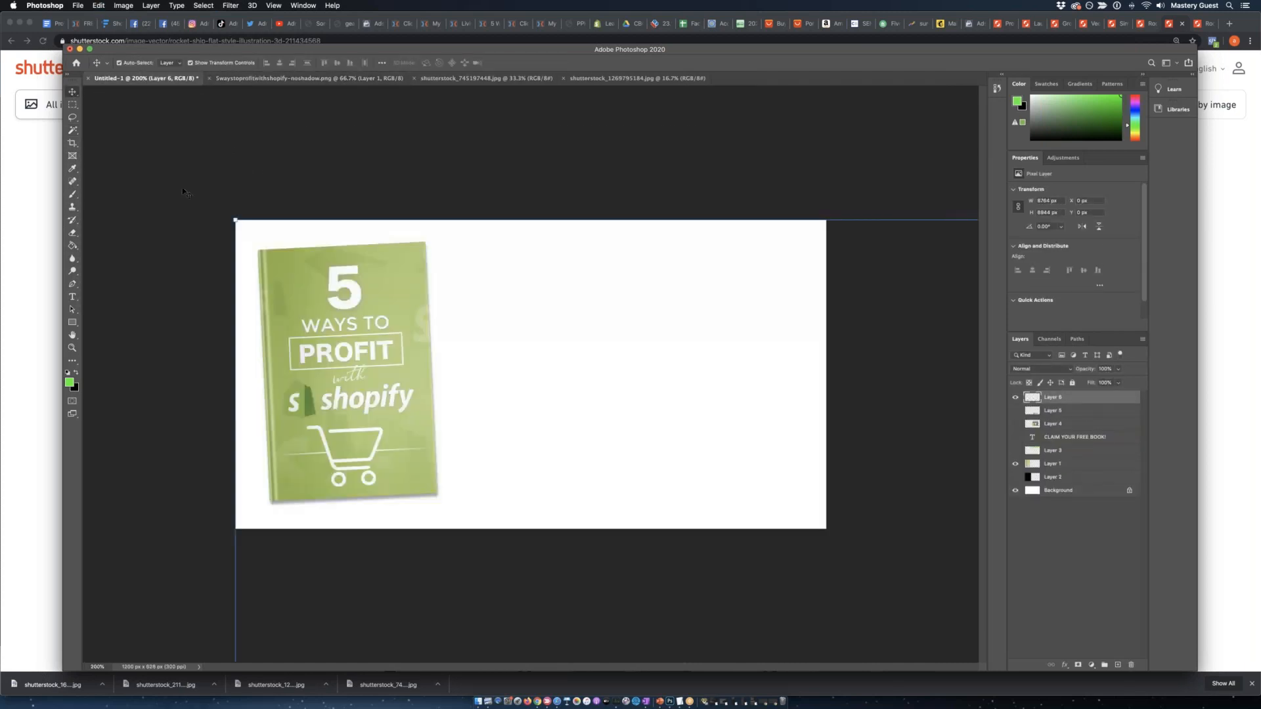
Scale the oversized rocket chart layer proportionally down to about 50%, shifting it over the canvas between reductions.
{"action": "left_click_drag", "start_coordinate": [236, 219], "coordinate": [719, 471]}
{"action": "left_click_drag", "start_coordinate": [766, 619], "coordinate": [336, 149]}
{"action": "left_click_drag", "start_coordinate": [225, 140], "coordinate": [747, 501]}
{"action": "left_click_drag", "start_coordinate": [833, 597], "coordinate": [323, 95]}
{"action": "left_click_drag", "start_coordinate": [184, 117], "coordinate": [658, 515]}
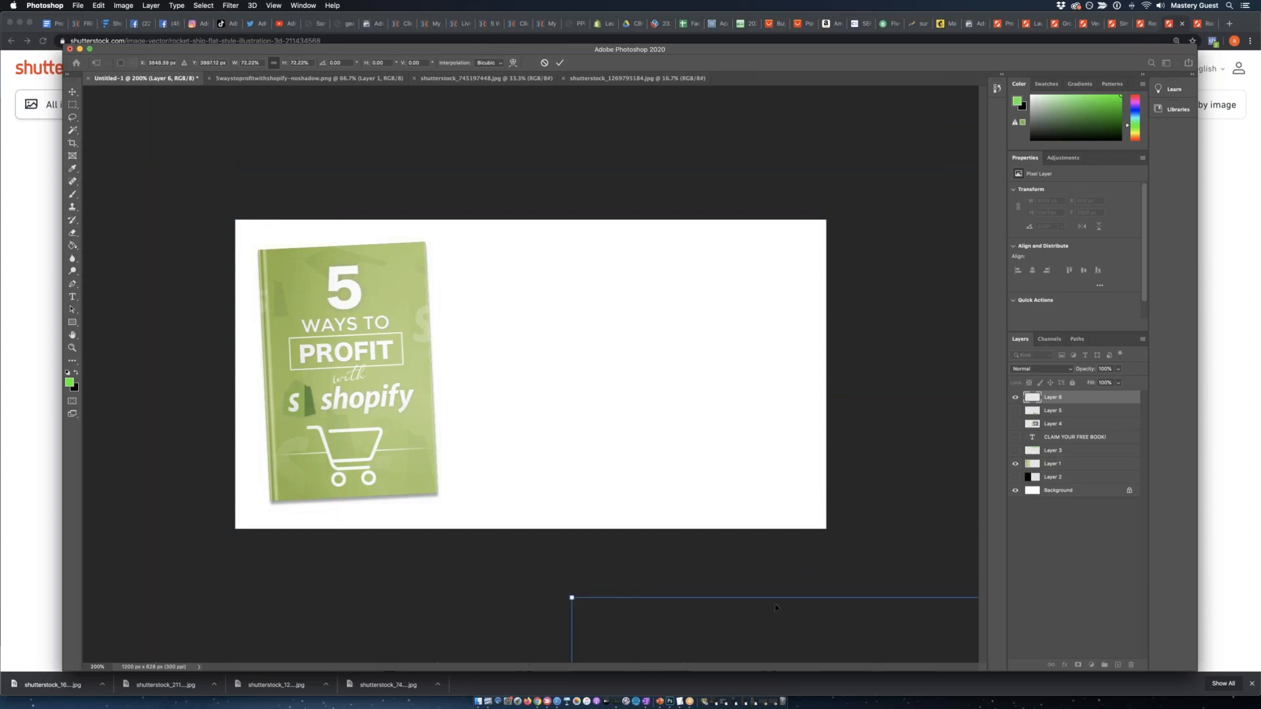
{"action": "left_click_drag", "start_coordinate": [659, 467], "coordinate": [373, 68]}
{"action": "left_click_drag", "start_coordinate": [219, 93], "coordinate": [687, 471]}
{"action": "left_click_drag", "start_coordinate": [751, 567], "coordinate": [245, 183]}
{"action": "left_click_drag", "start_coordinate": [131, 138], "coordinate": [807, 579]}
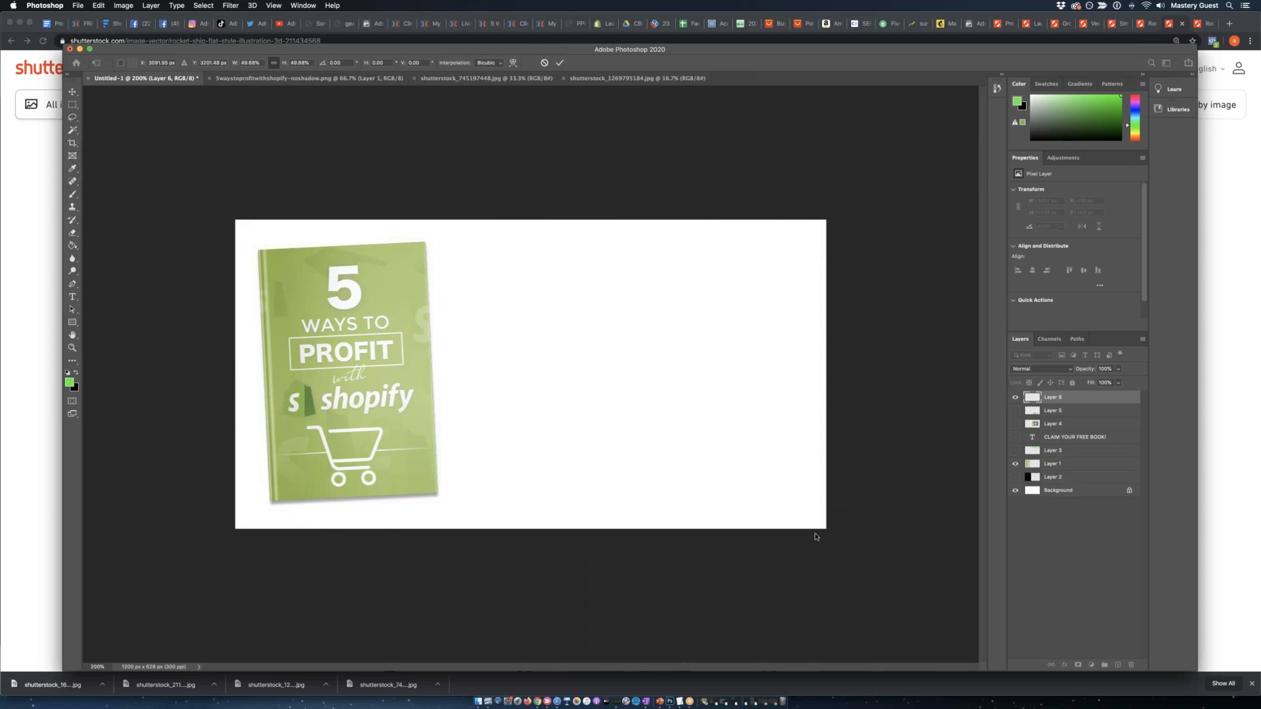
{"action": "key", "text": "super+minus"}
{"action": "key", "text": "super+minus"}
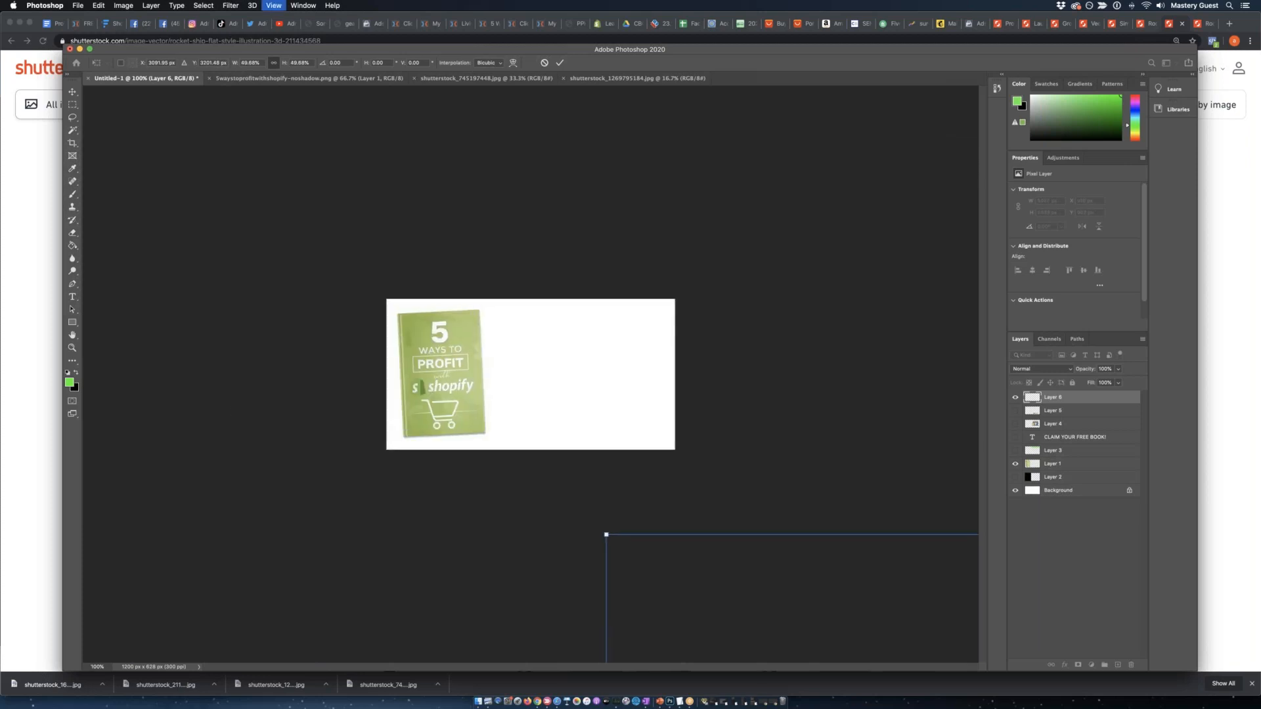
Scale the rocket chart down further until it fits the blank area beside the book cover, and commit the transform.
{"action": "left_click_drag", "start_coordinate": [597, 495], "coordinate": [598, 601]}
{"action": "left_click_drag", "start_coordinate": [648, 640], "coordinate": [414, 185]}
{"action": "left_click_drag", "start_coordinate": [364, 146], "coordinate": [524, 308]}
{"action": "left_click_drag", "start_coordinate": [567, 375], "coordinate": [566, 393]}
{"action": "left_click_drag", "start_coordinate": [618, 327], "coordinate": [610, 335]}
{"action": "left_click_drag", "start_coordinate": [565, 398], "coordinate": [565, 397]}
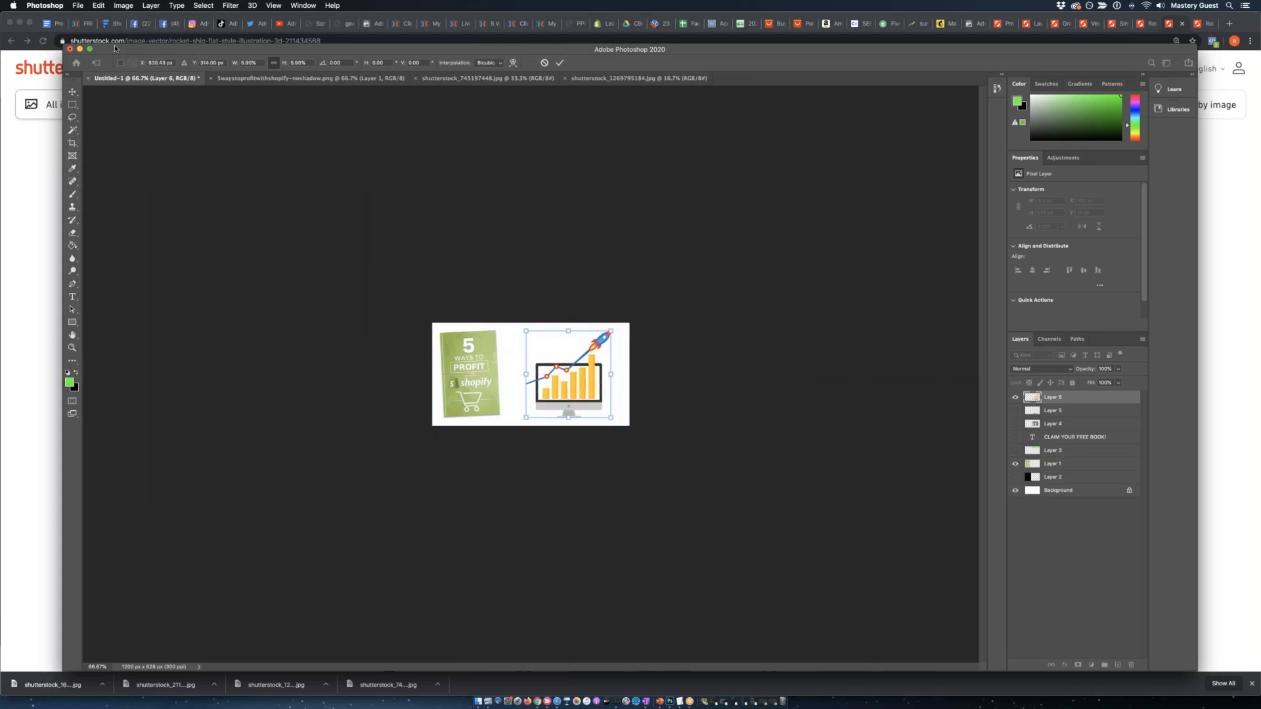
{"action": "left_click", "coordinate": [72, 96]}
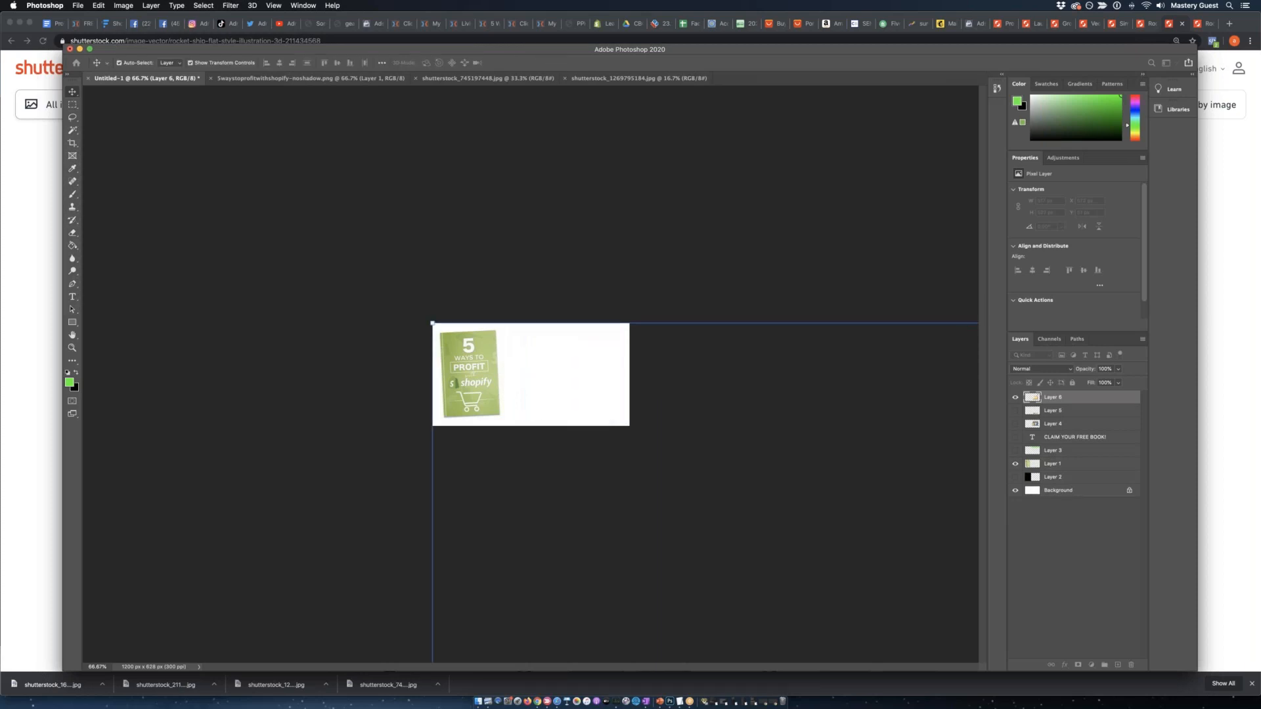
Reduce the rocket chart to about 424 × 432 px and center it vertically in the white area beside the book.
{"action": "key", "text": "super+plus"}
{"action": "key", "text": "super+plus"}
{"action": "key", "text": "super+plus"}
{"action": "key", "text": "super+minus"}
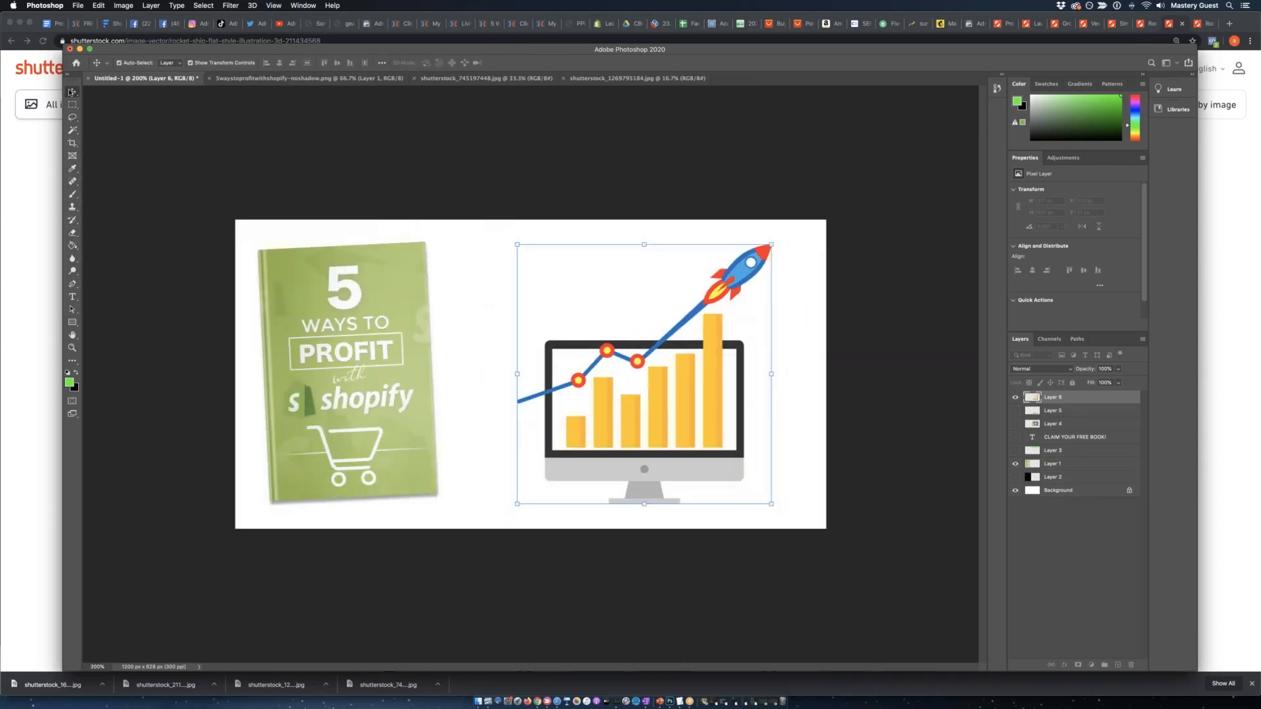
{"action": "left_click_drag", "start_coordinate": [604, 384], "coordinate": [620, 383]}
{"action": "left_click_drag", "start_coordinate": [785, 238], "coordinate": [739, 286]}
{"action": "left_click_drag", "start_coordinate": [640, 418], "coordinate": [645, 402]}
{"action": "key", "text": "Return"}
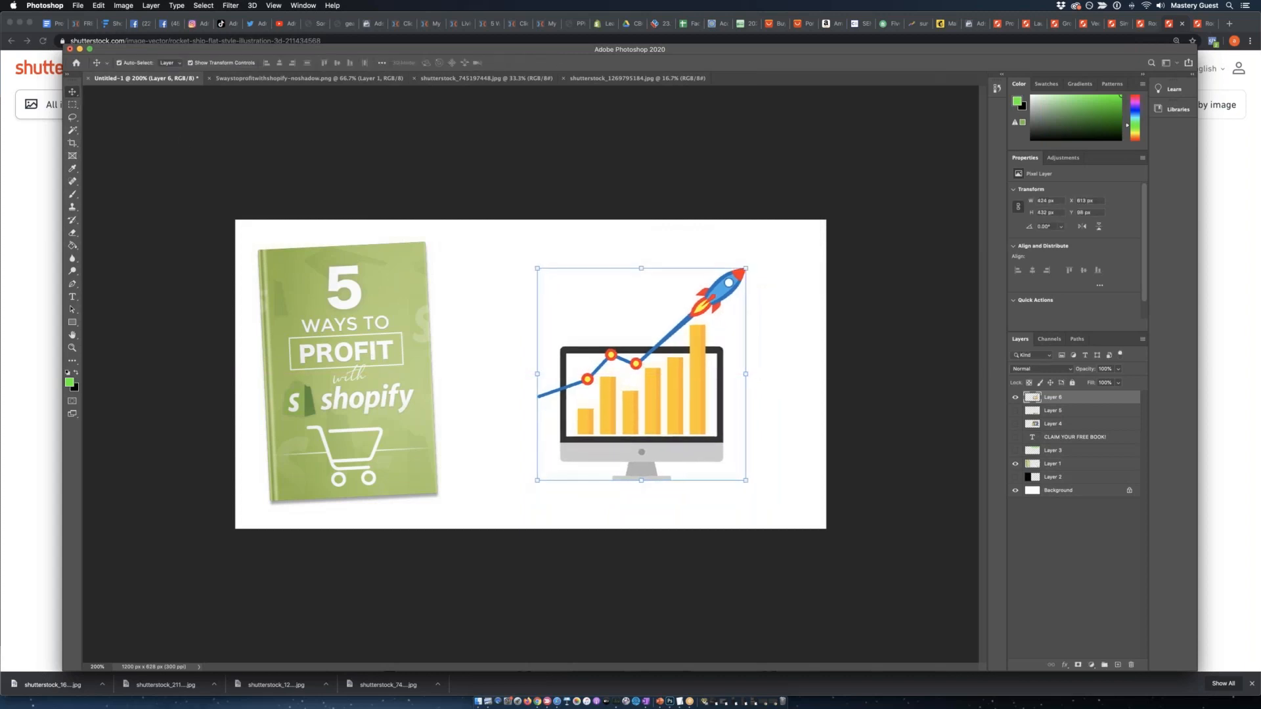
Scale the book cover layer down to about 83% and move it inward, level with the rocket chart.
{"action": "left_click", "coordinate": [1051, 529]}
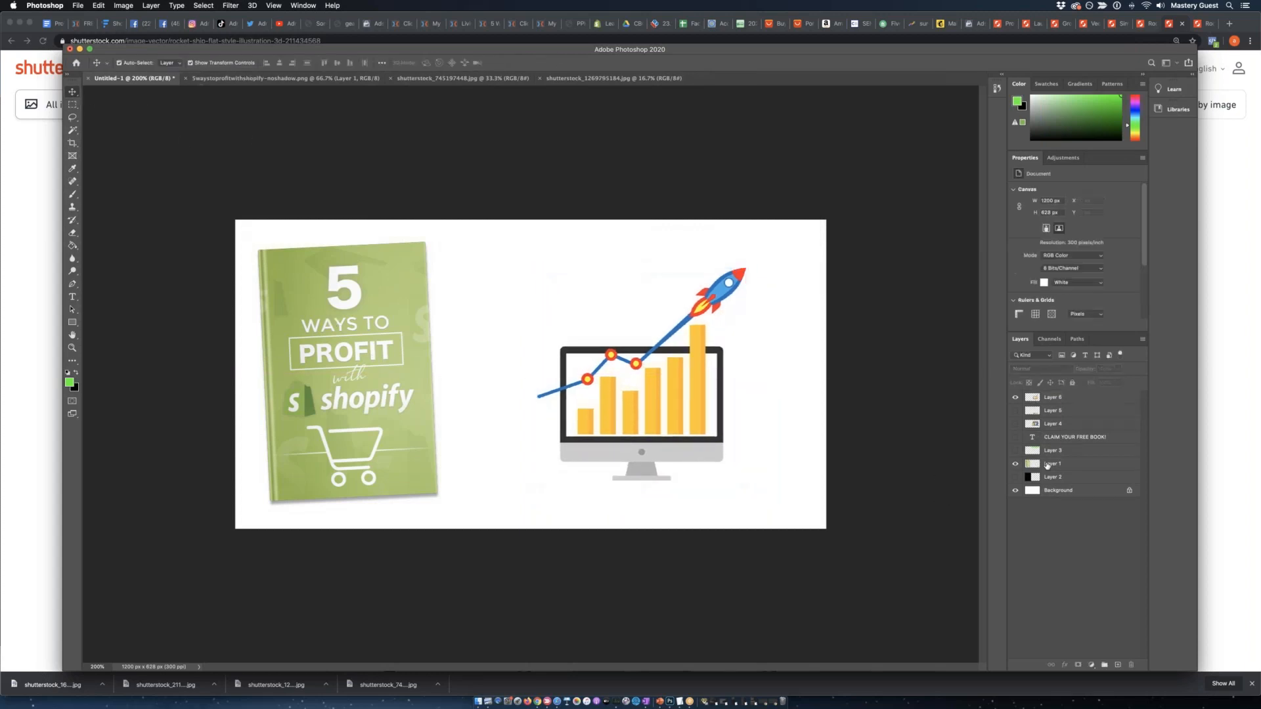
{"action": "left_click", "coordinate": [1057, 463]}
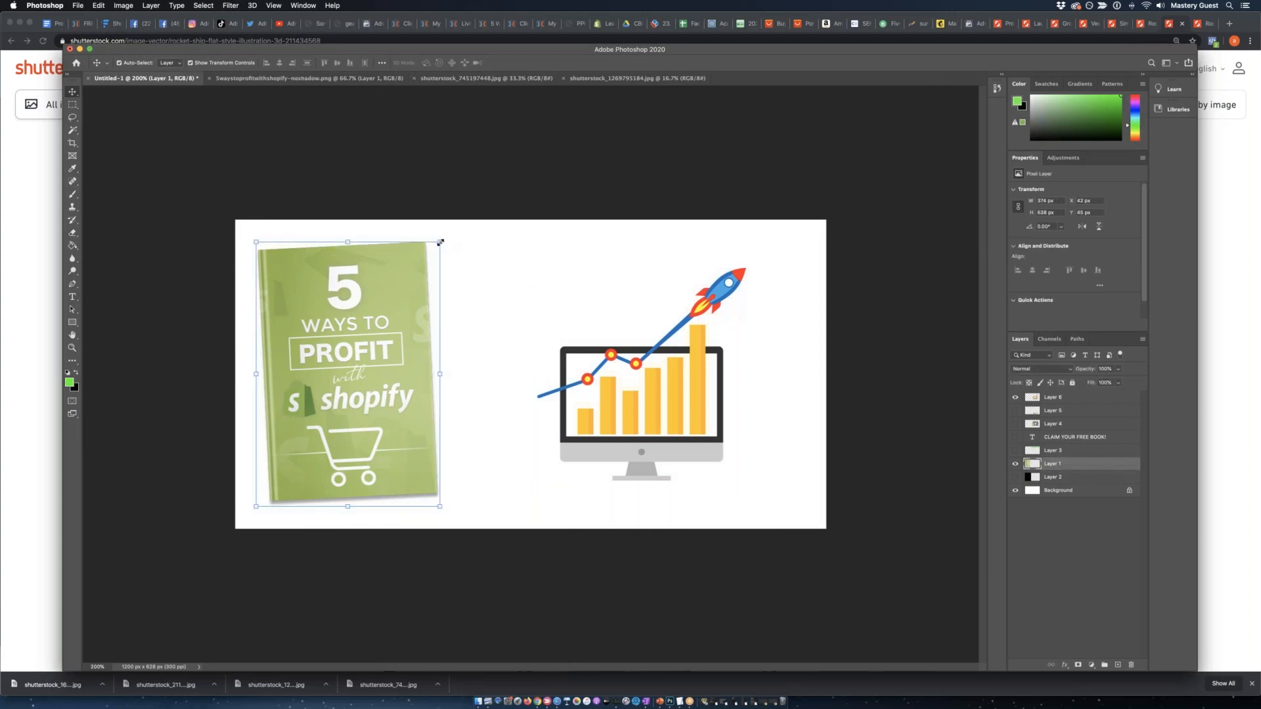
{"action": "left_click_drag", "start_coordinate": [424, 257], "coordinate": [393, 302]}
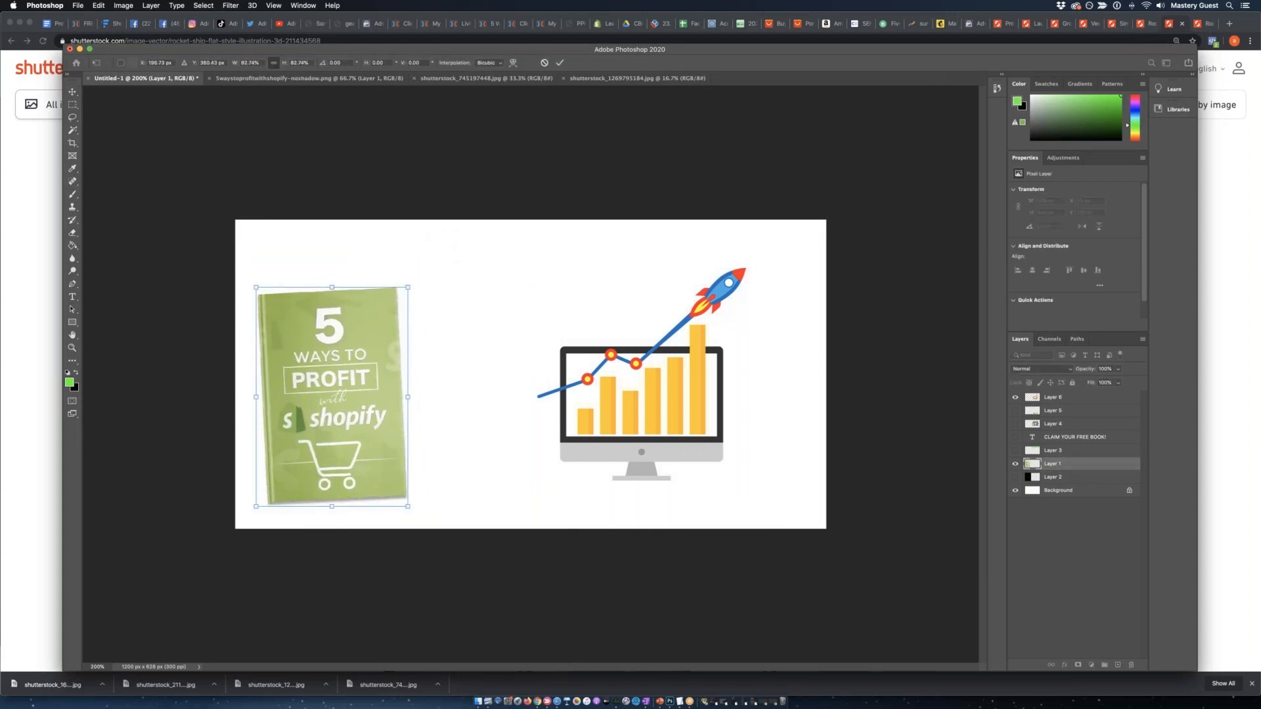
{"action": "left_click_drag", "start_coordinate": [349, 344], "coordinate": [409, 325]}
{"action": "key", "text": "Return"}
{"action": "left_click", "coordinate": [220, 320]}
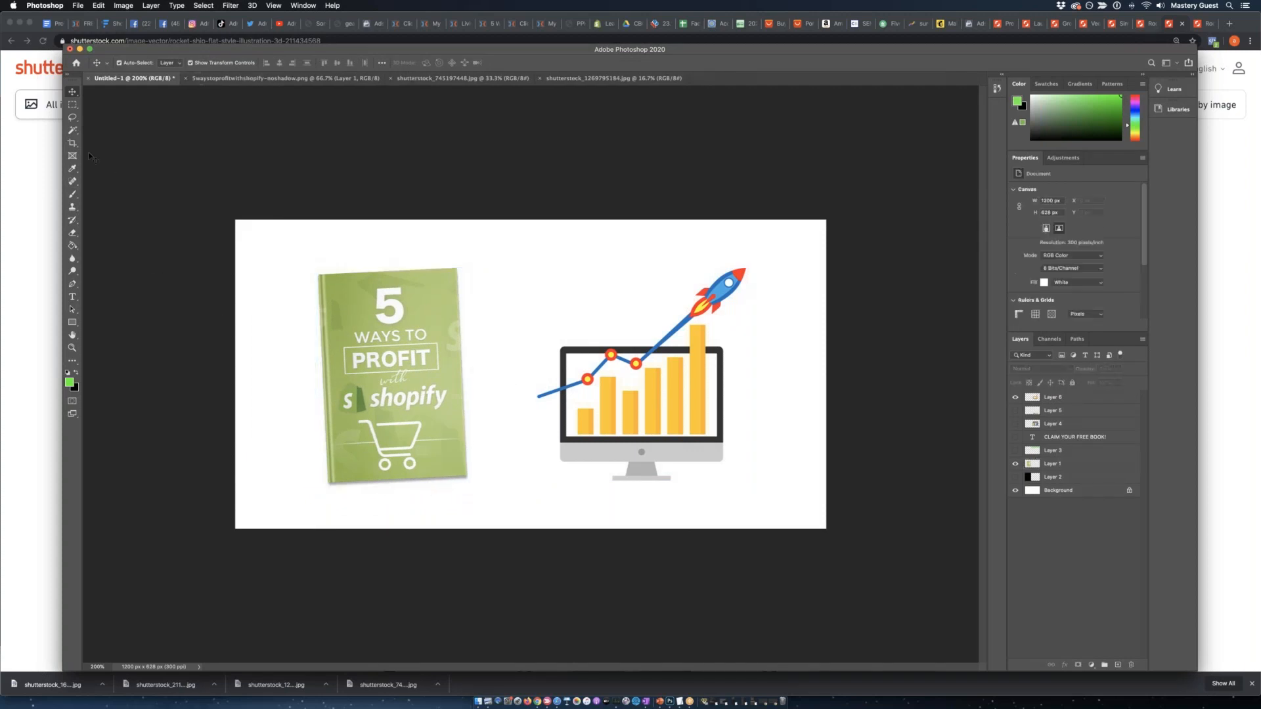
Create a new layer and fill a full-width strip about 82 px high along the canvas's upper edge with black.
{"action": "left_click", "coordinate": [73, 105]}
{"action": "left_click_drag", "start_coordinate": [235, 220], "coordinate": [981, 260]}
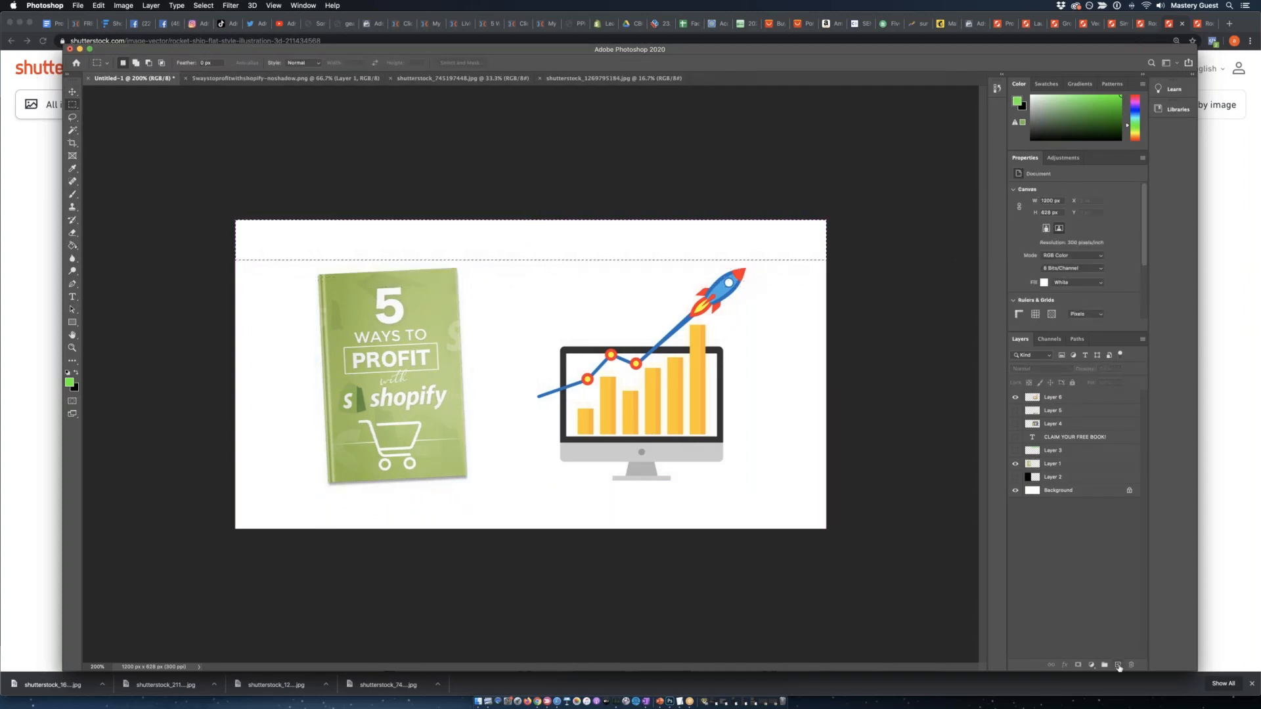
{"action": "left_click", "coordinate": [1117, 665]}
{"action": "left_click", "coordinate": [76, 372]}
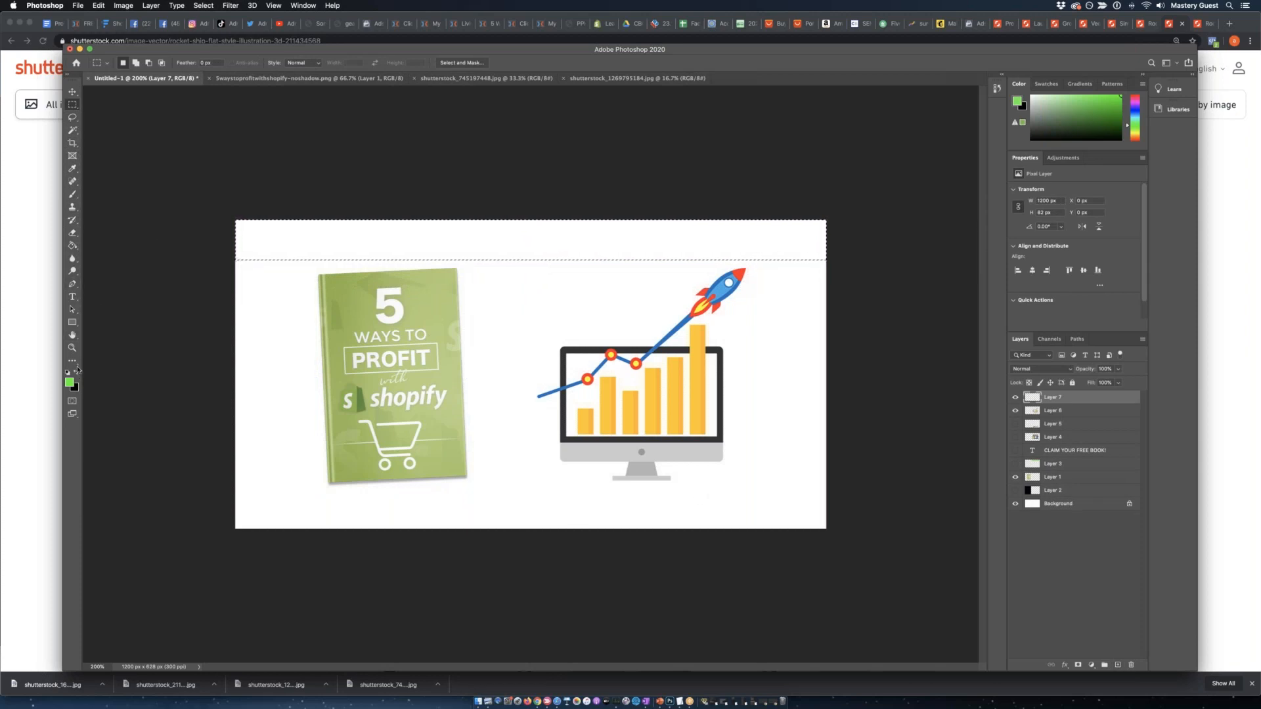
{"action": "key", "text": "g"}
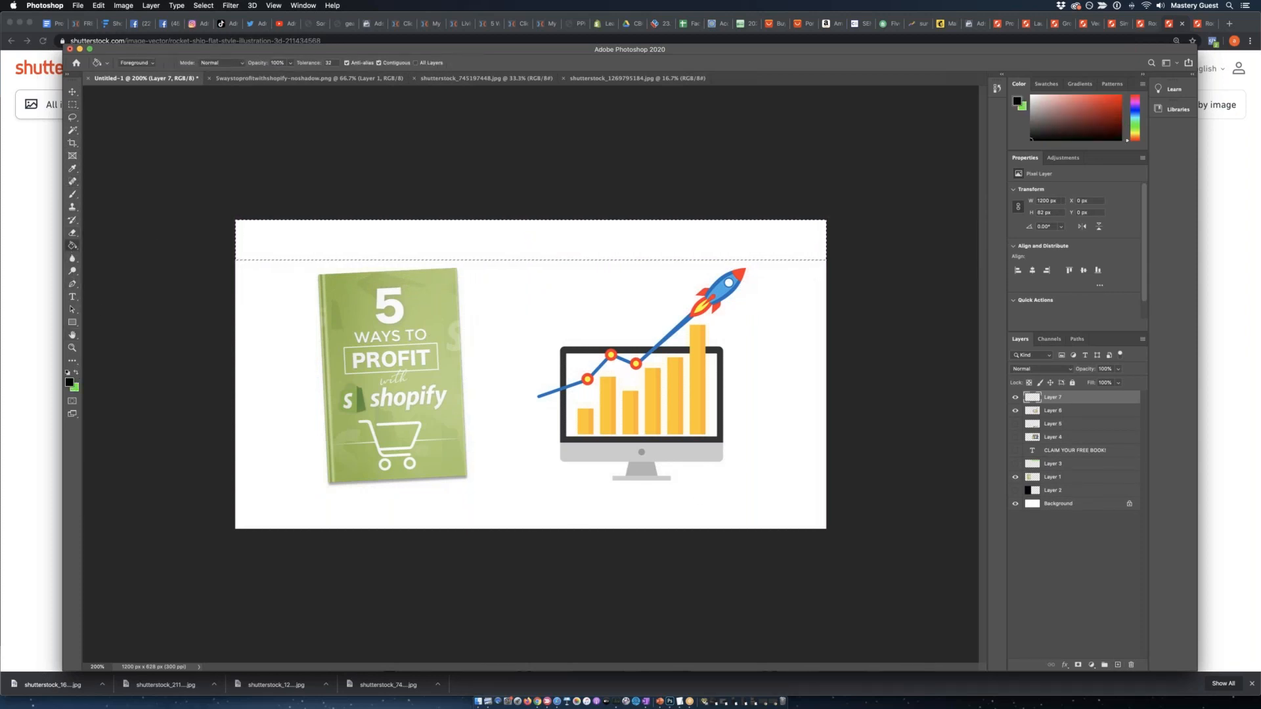
{"action": "left_click", "coordinate": [291, 255]}
Duplicate the black strip and place the copy along the canvas's lower edge.
{"action": "key", "text": "ctrl+j"}
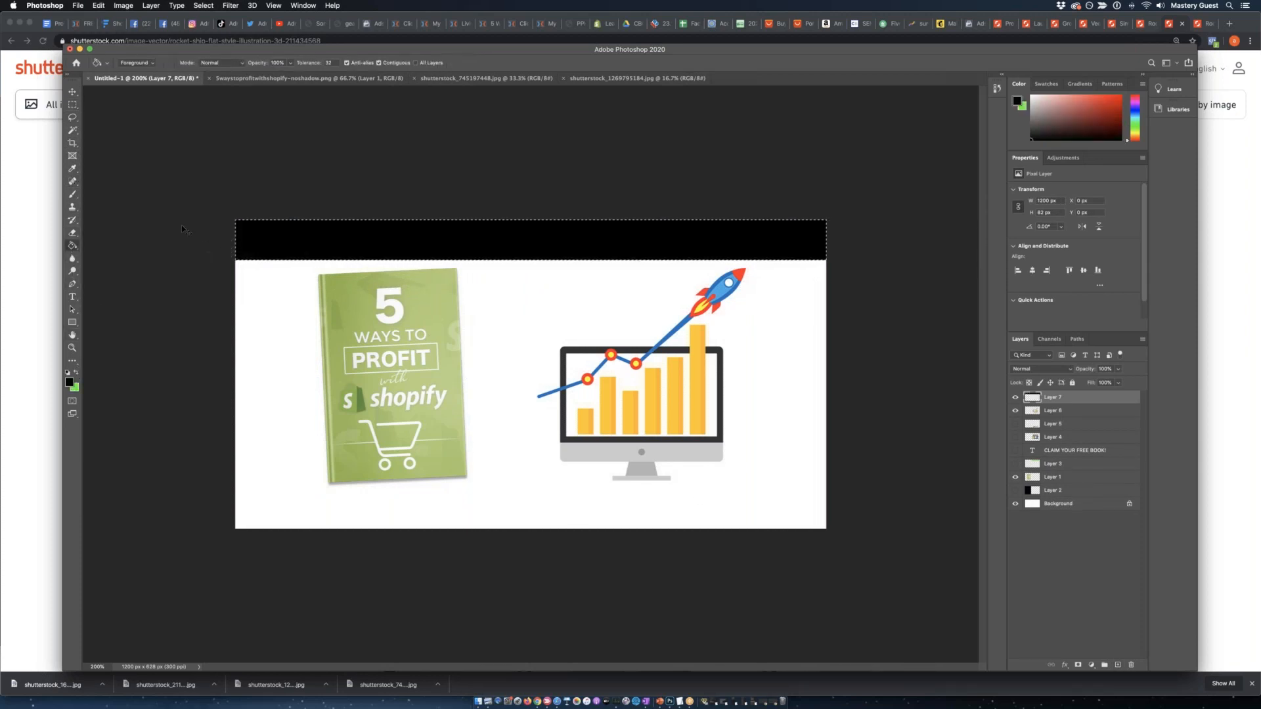
{"action": "key", "text": "v"}
{"action": "left_click_drag", "start_coordinate": [374, 237], "coordinate": [380, 506]}
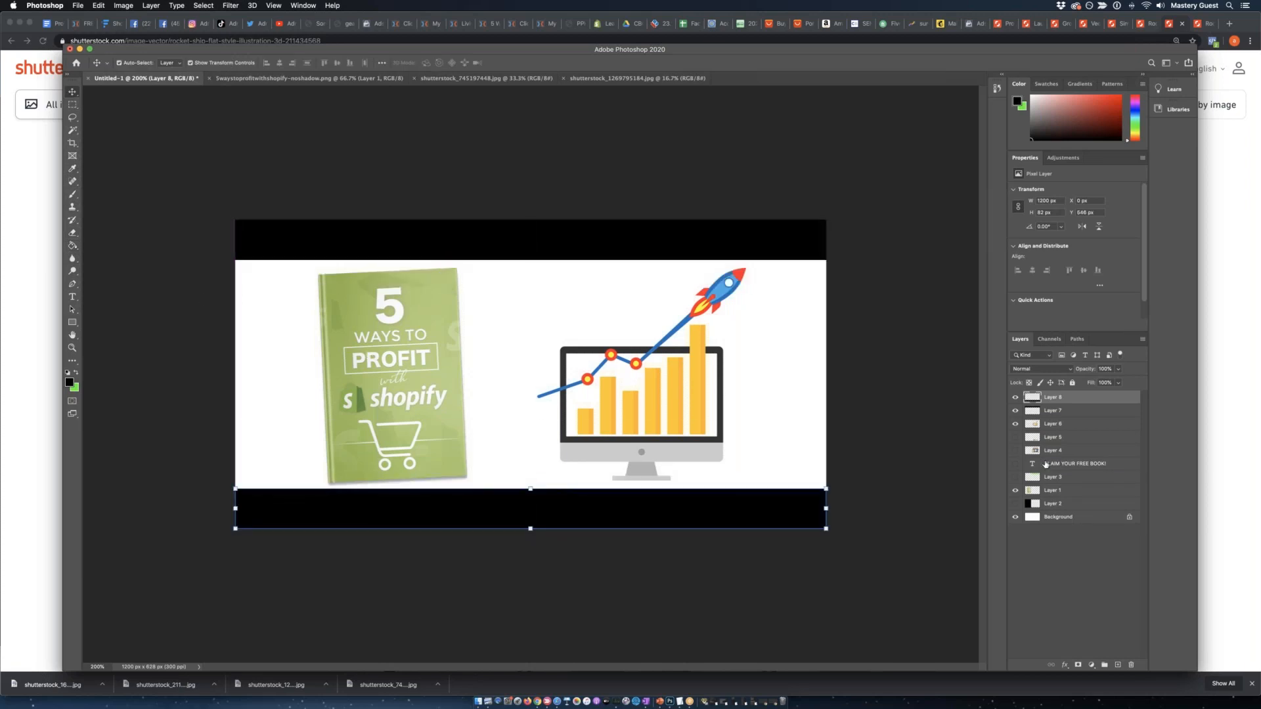
Resize the book cover to about 278 × 400 px and center it vertically between the two black strips.
{"action": "left_click", "coordinate": [1071, 492]}
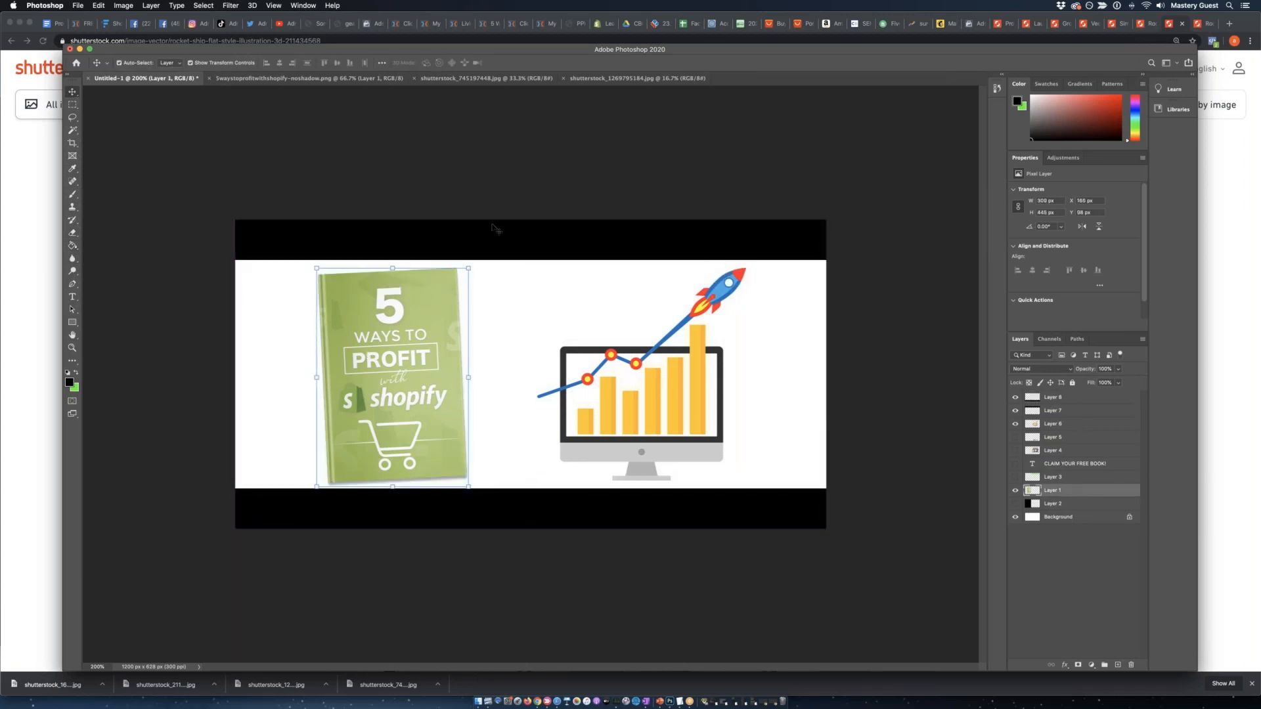
{"action": "left_click_drag", "start_coordinate": [469, 268], "coordinate": [458, 278]}
{"action": "mouse_move", "coordinate": [386, 377]}
{"action": "left_mouse_down"}
{"action": "mouse_move", "coordinate": [422, 380]}
{"action": "mouse_move", "coordinate": [314, 376]}
{"action": "mouse_move", "coordinate": [387, 377]}
{"action": "left_mouse_up"}
{"action": "key", "text": "Return"}
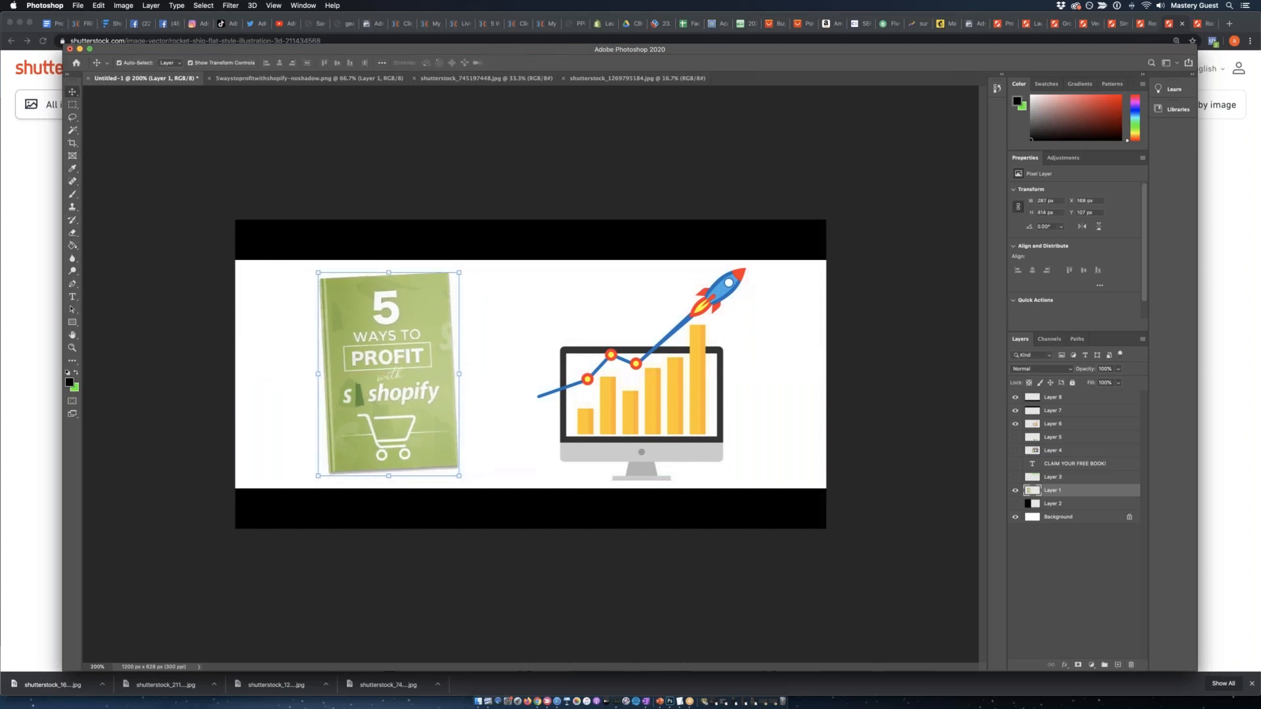
{"action": "left_click_drag", "start_coordinate": [315, 476], "coordinate": [291, 507]}
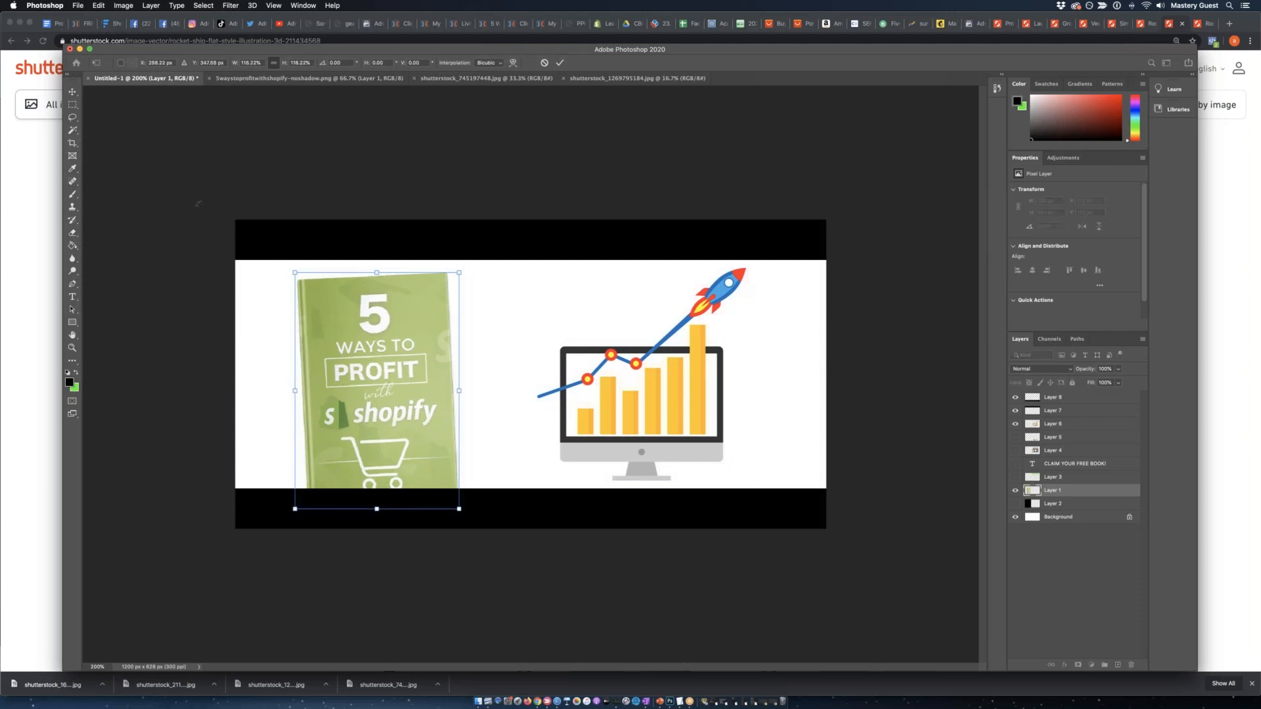
{"action": "left_click", "coordinate": [74, 94]}
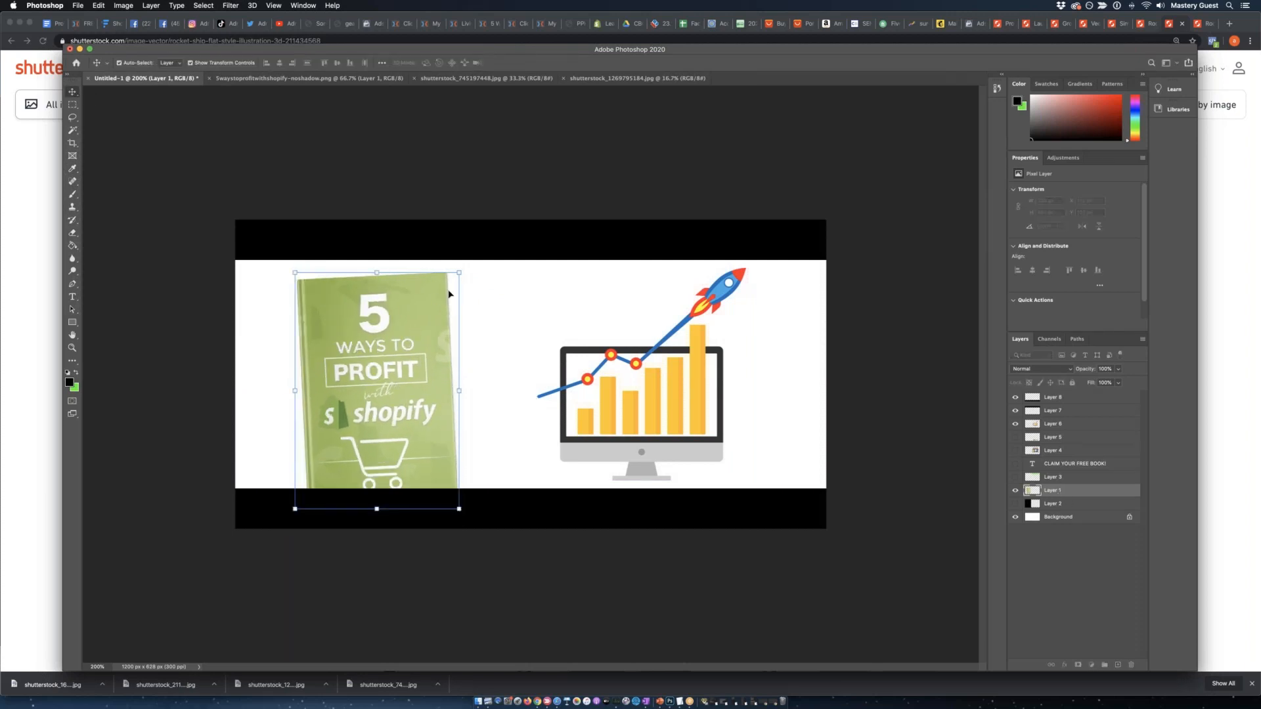
{"action": "left_click_drag", "start_coordinate": [461, 269], "coordinate": [432, 276]}
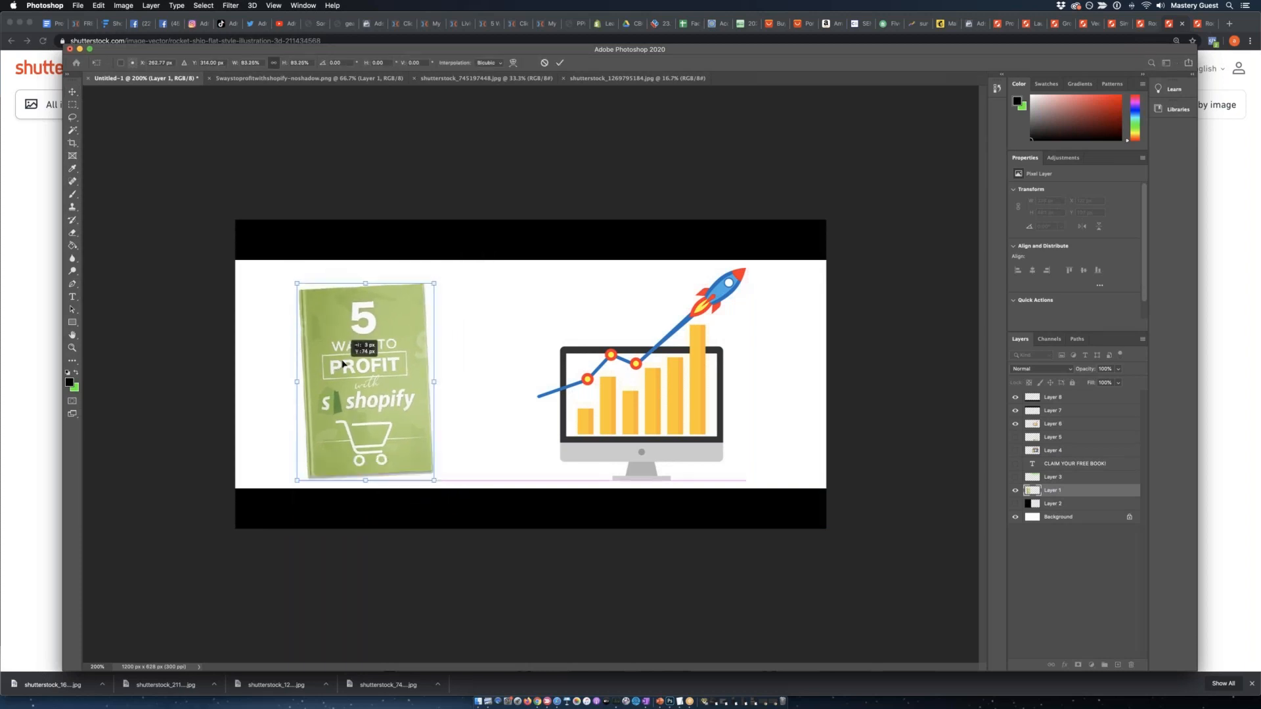
{"action": "left_click", "coordinate": [72, 92]}
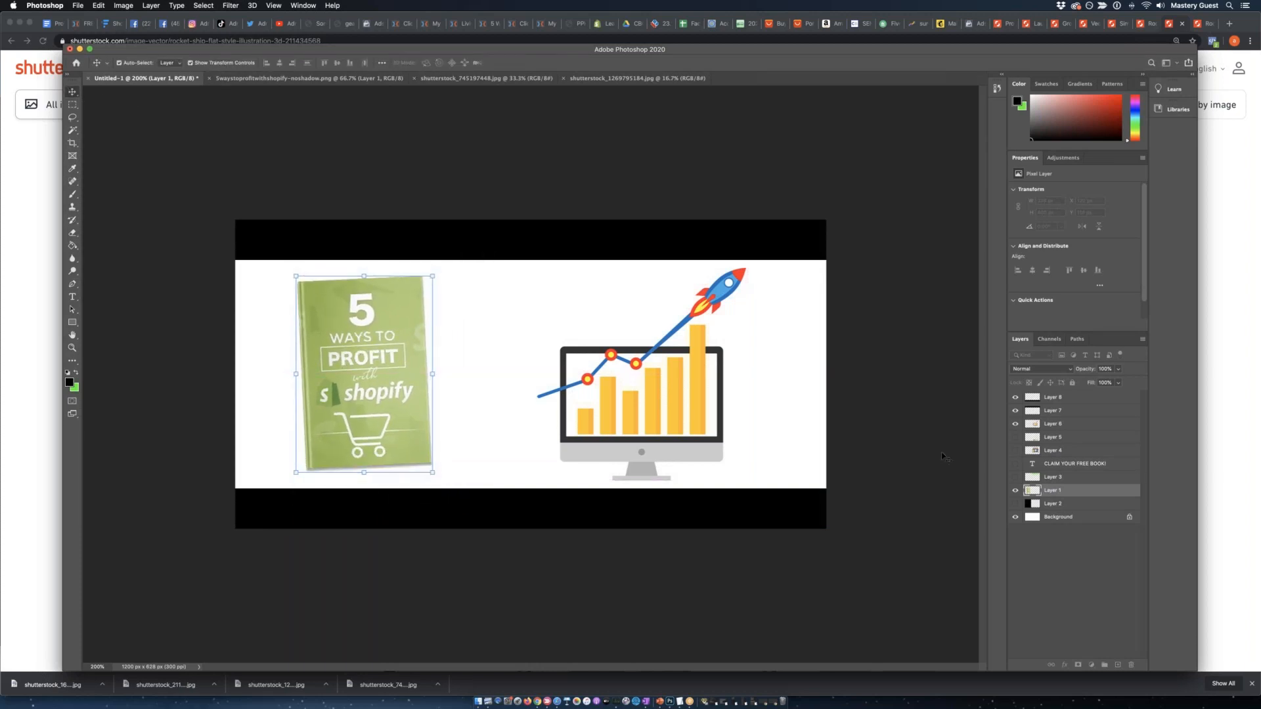
Bring the rocket chart layer above both black strips and enlarge it to about 474 × 483 px so the rocket overlaps the upper strip.
{"action": "left_click", "coordinate": [1085, 427]}
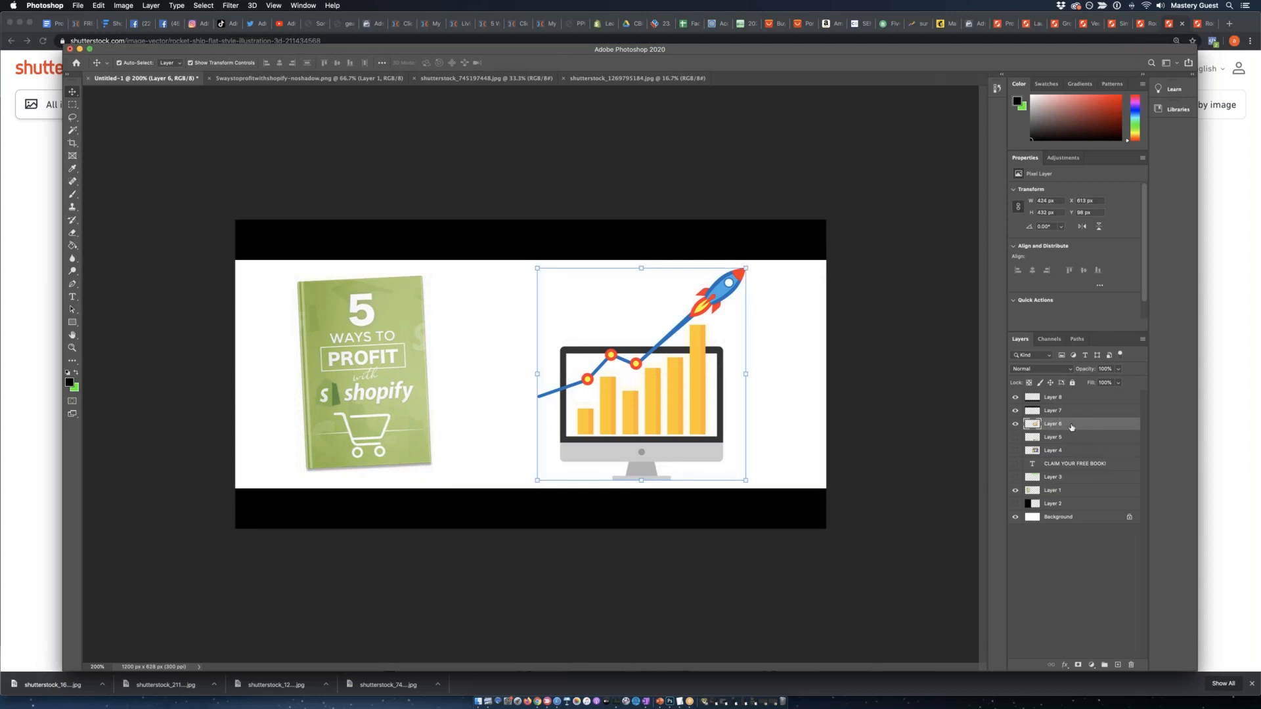
{"action": "left_click_drag", "start_coordinate": [1071, 428], "coordinate": [1090, 392]}
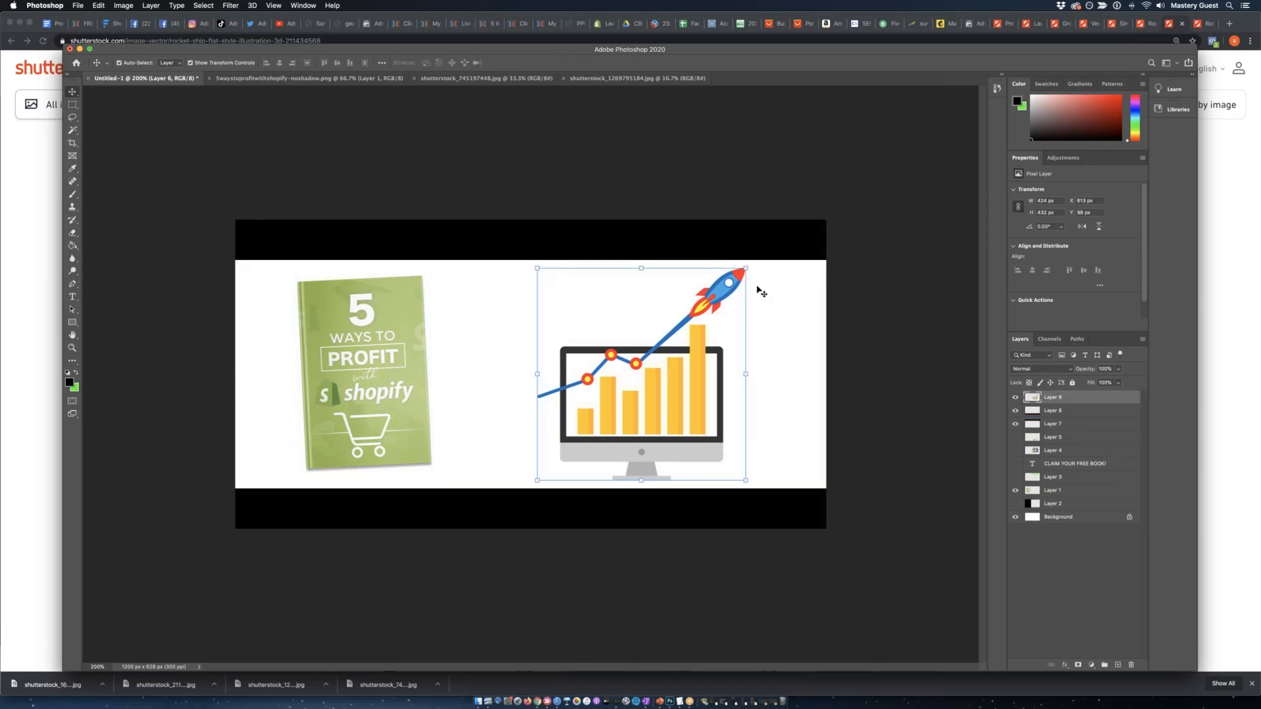
{"action": "left_click_drag", "start_coordinate": [746, 268], "coordinate": [770, 243]}
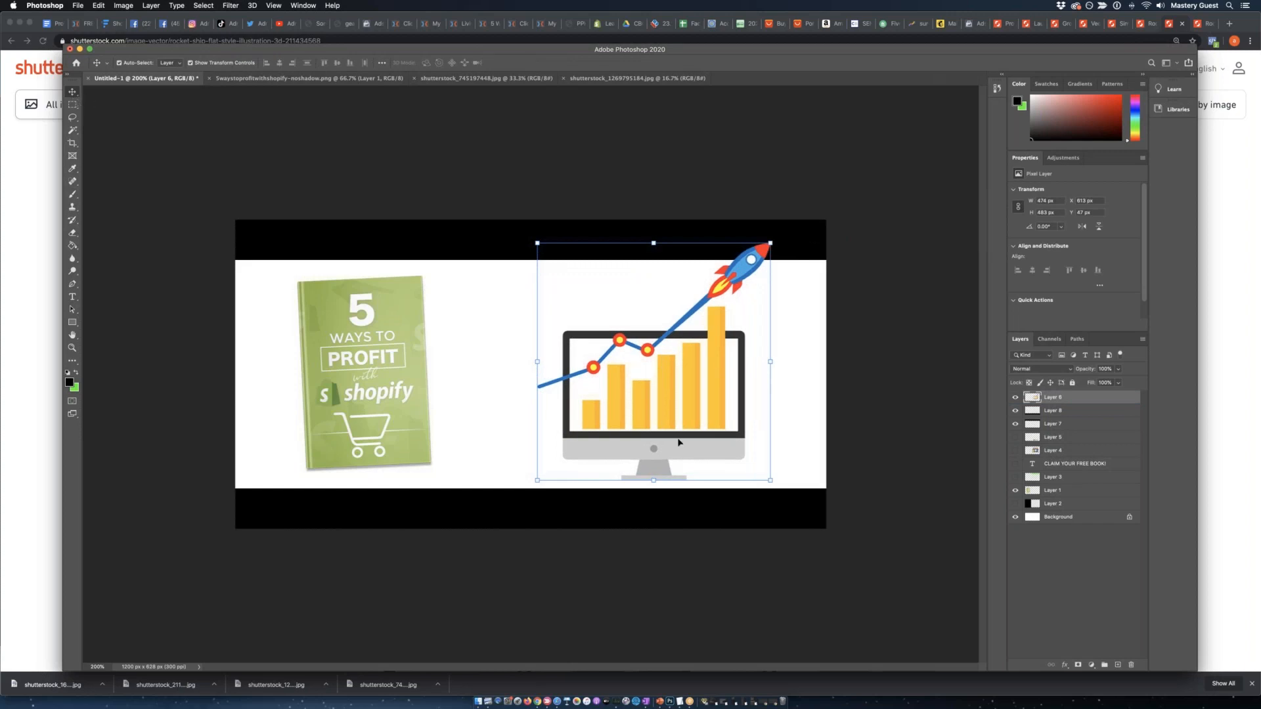
{"action": "left_click", "coordinate": [73, 104]}
{"action": "left_click", "coordinate": [429, 324]}
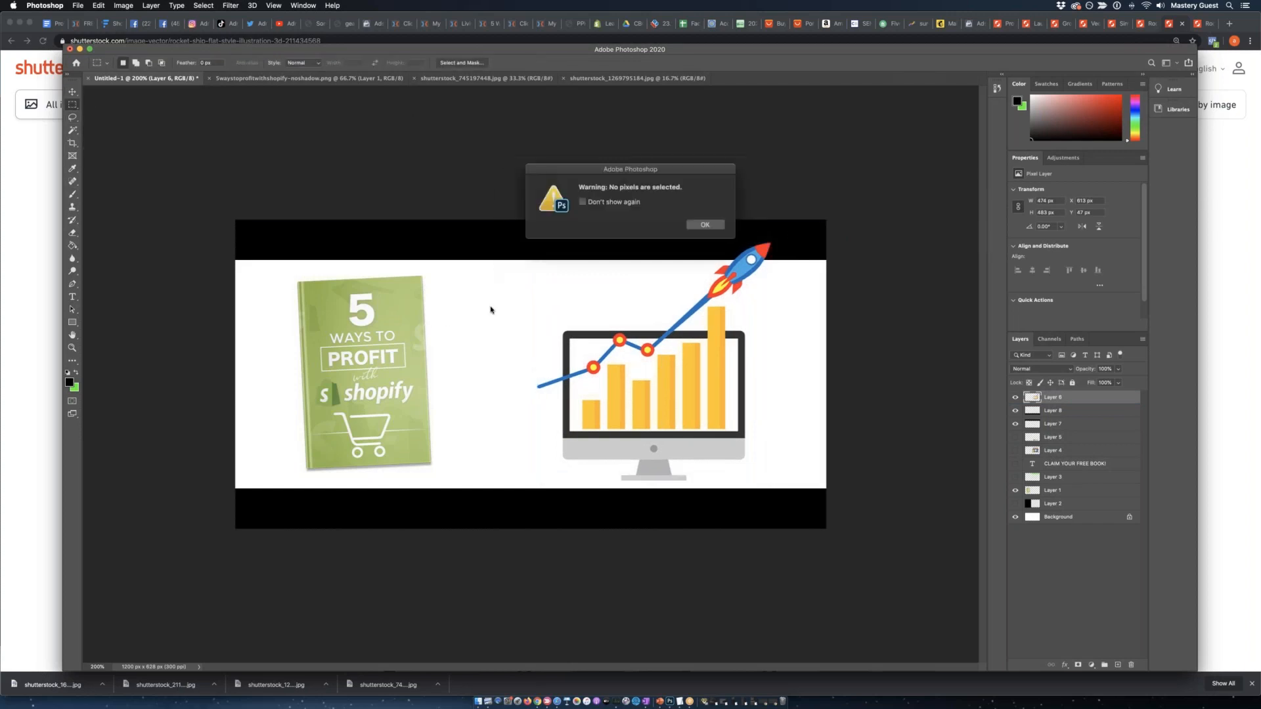
{"action": "left_click", "coordinate": [704, 225]}
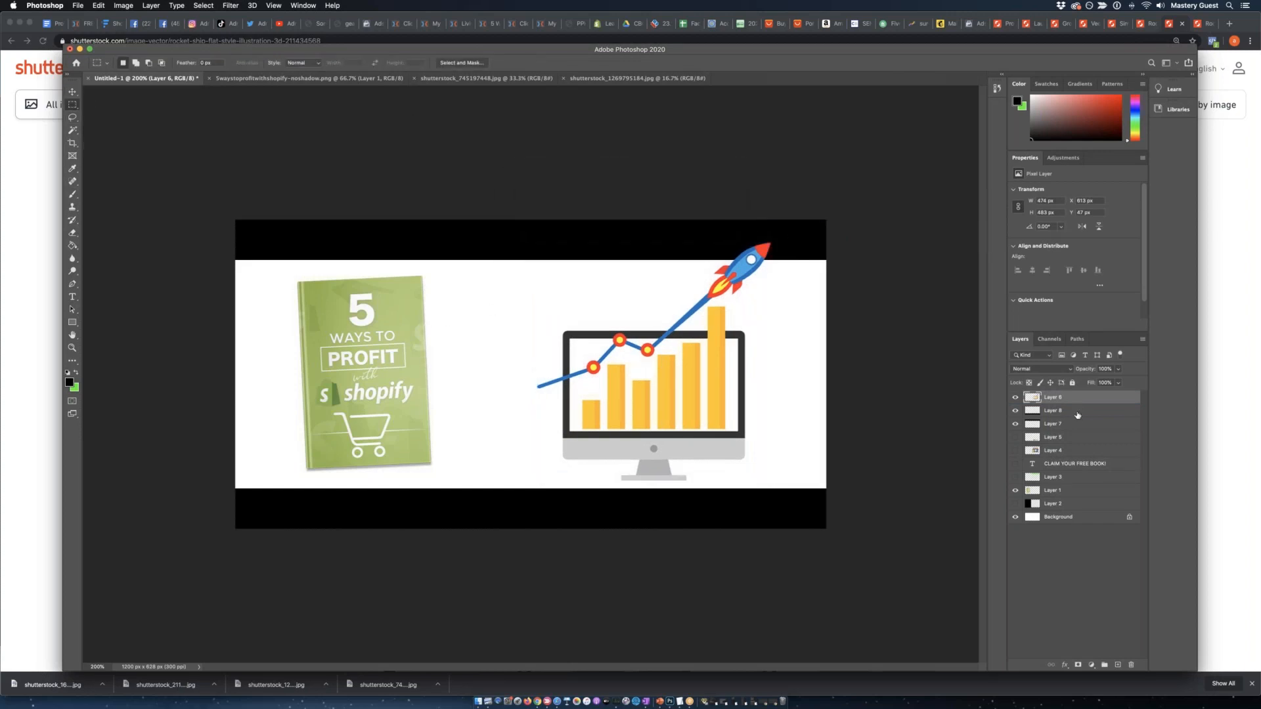
Move the book cover and the rocket chart toward each other so they sit close together around the canvas's center.
{"action": "left_click", "coordinate": [1068, 492]}
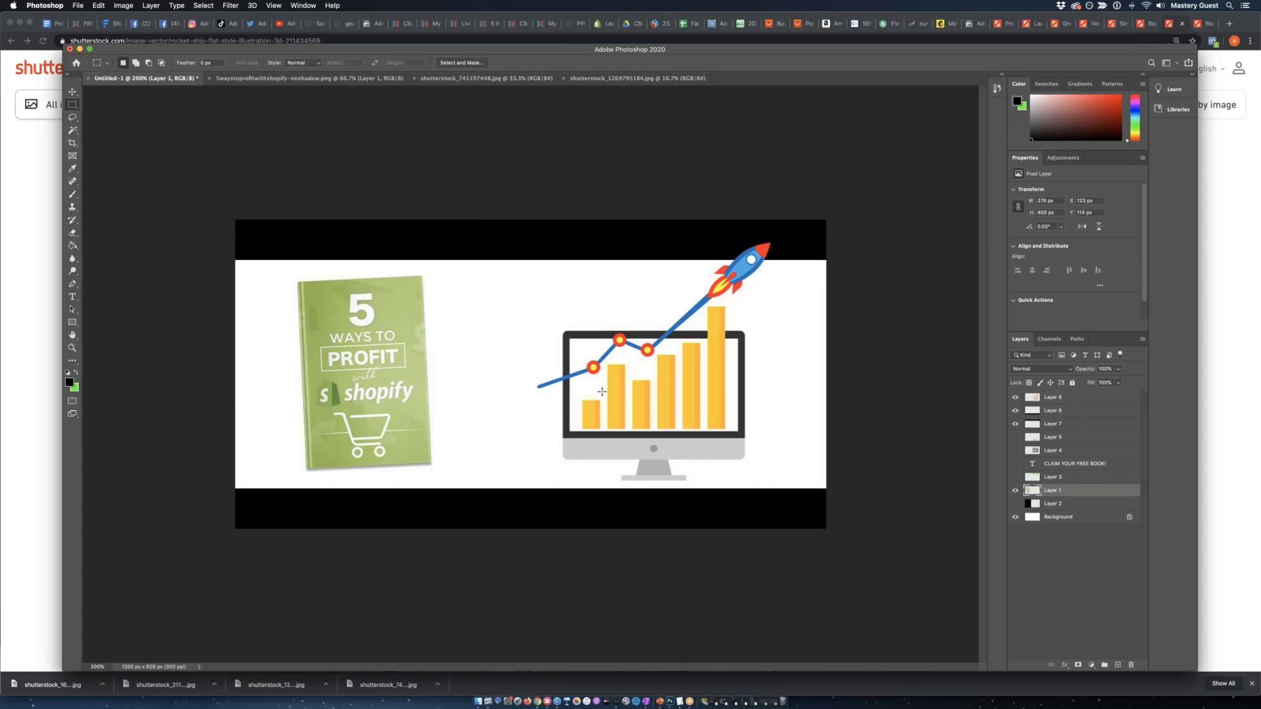
{"action": "left_click", "coordinate": [72, 91]}
{"action": "left_click_drag", "start_coordinate": [388, 364], "coordinate": [421, 366]}
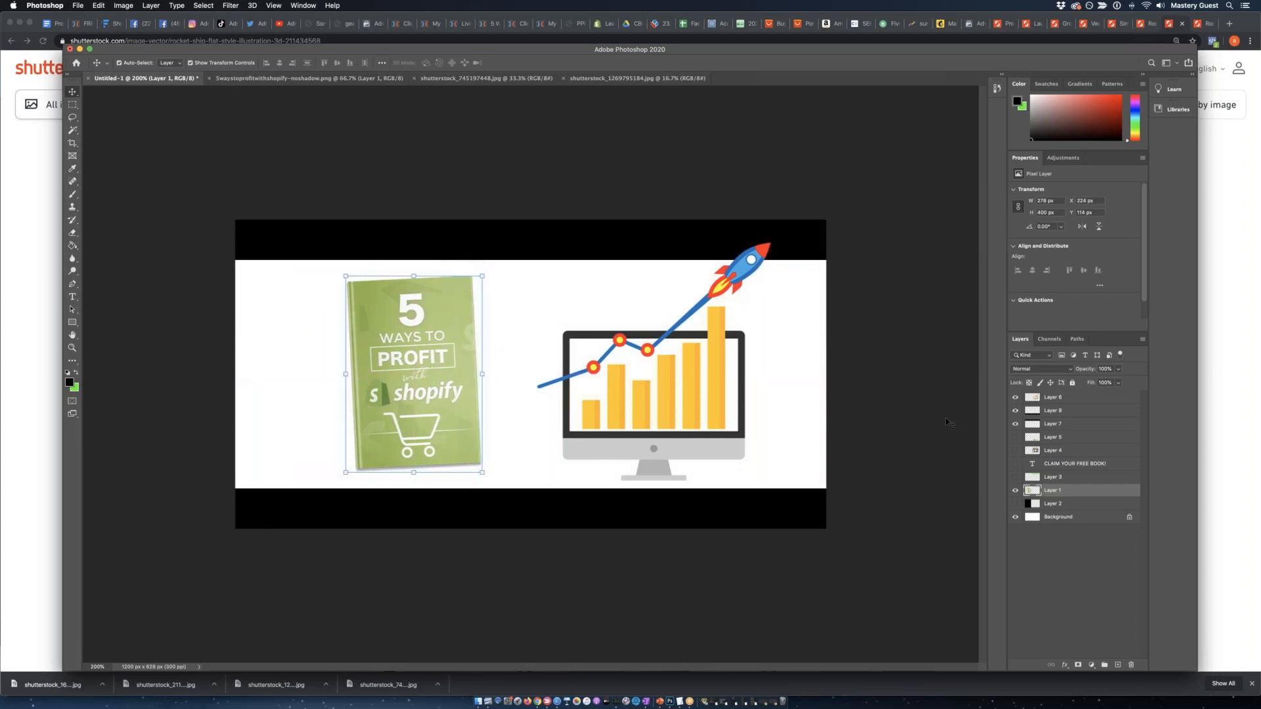
{"action": "left_click", "coordinate": [1058, 398]}
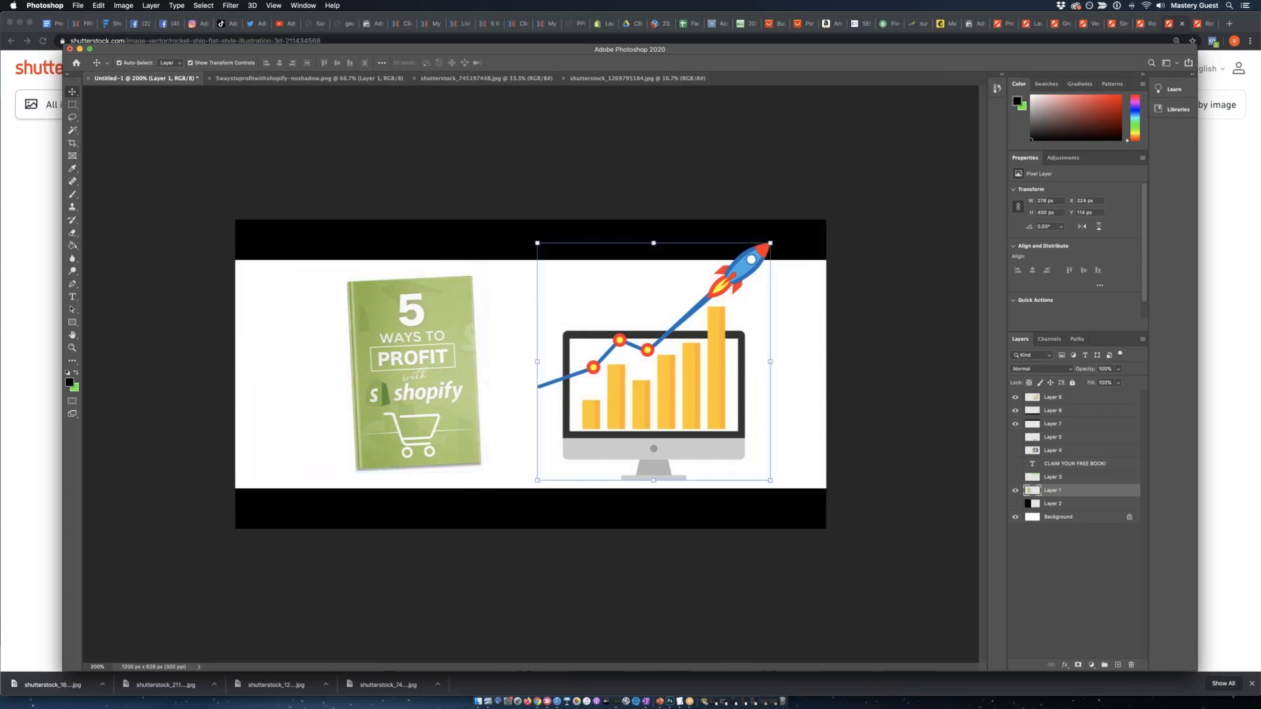
{"action": "left_click_drag", "start_coordinate": [658, 398], "coordinate": [601, 399]}
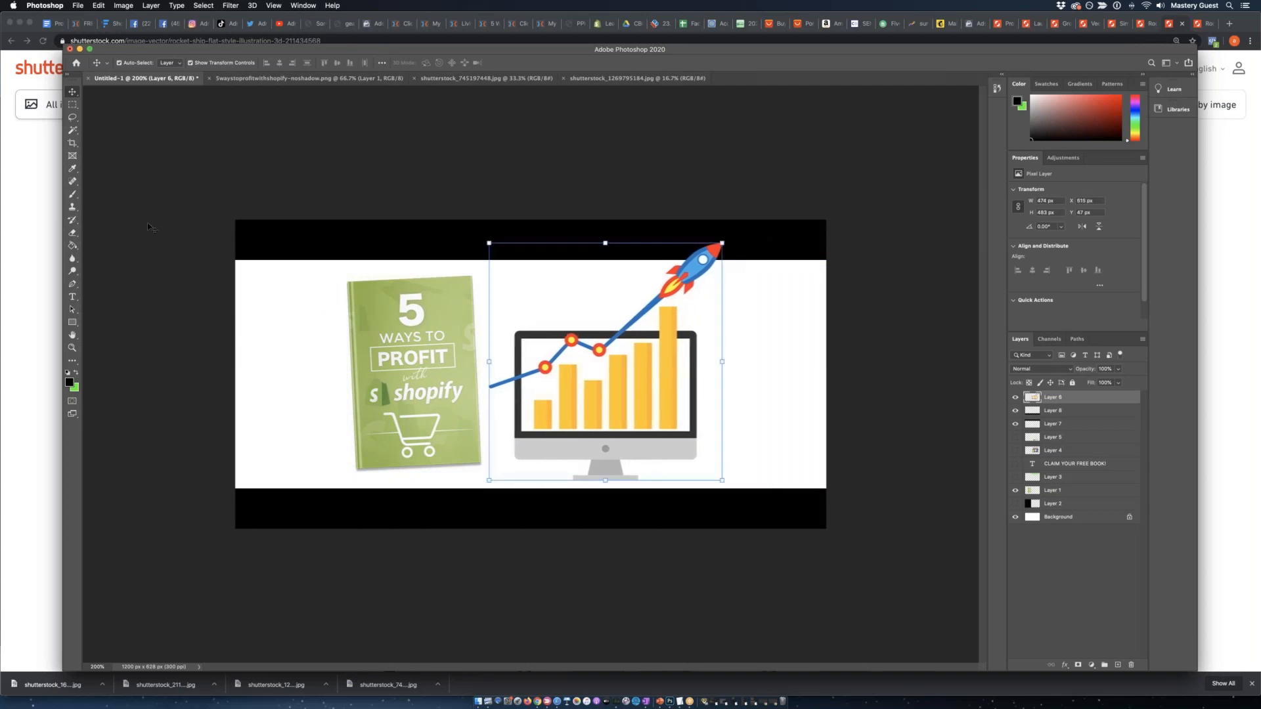
Swap the foreground and background colors and set the foreground color to pure white.
{"action": "key", "text": "m"}
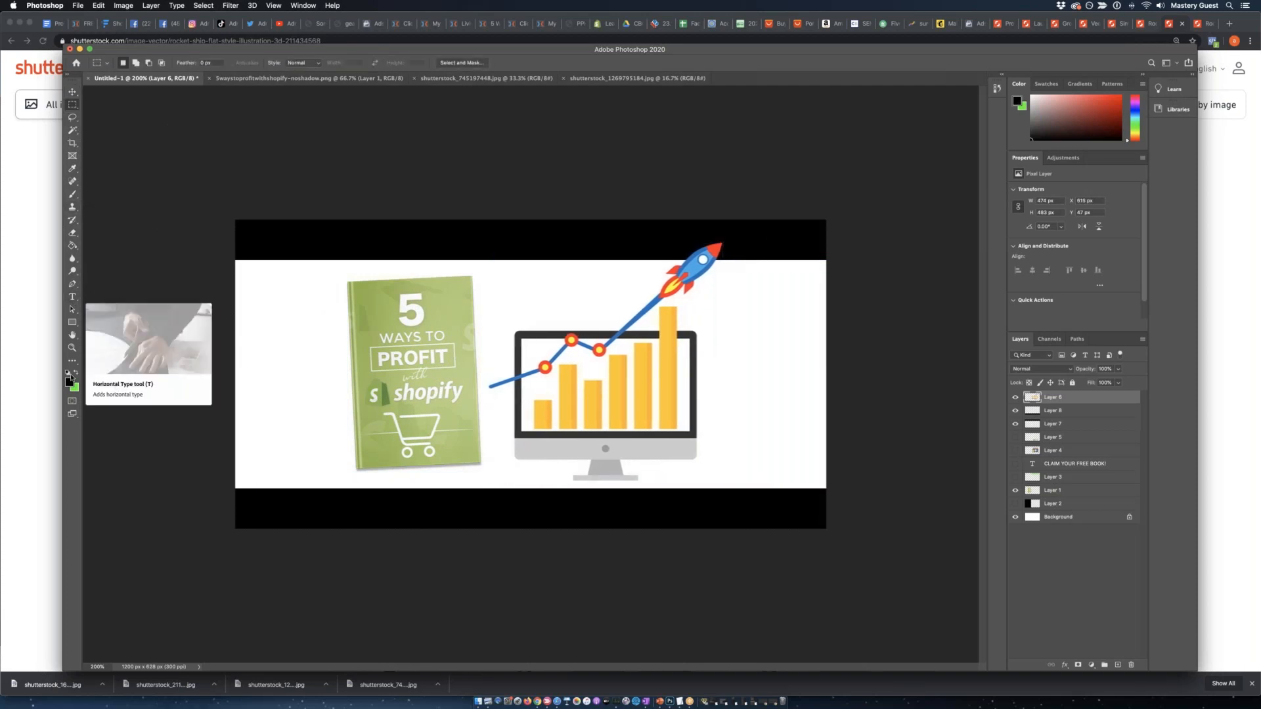
{"action": "left_click", "coordinate": [75, 372]}
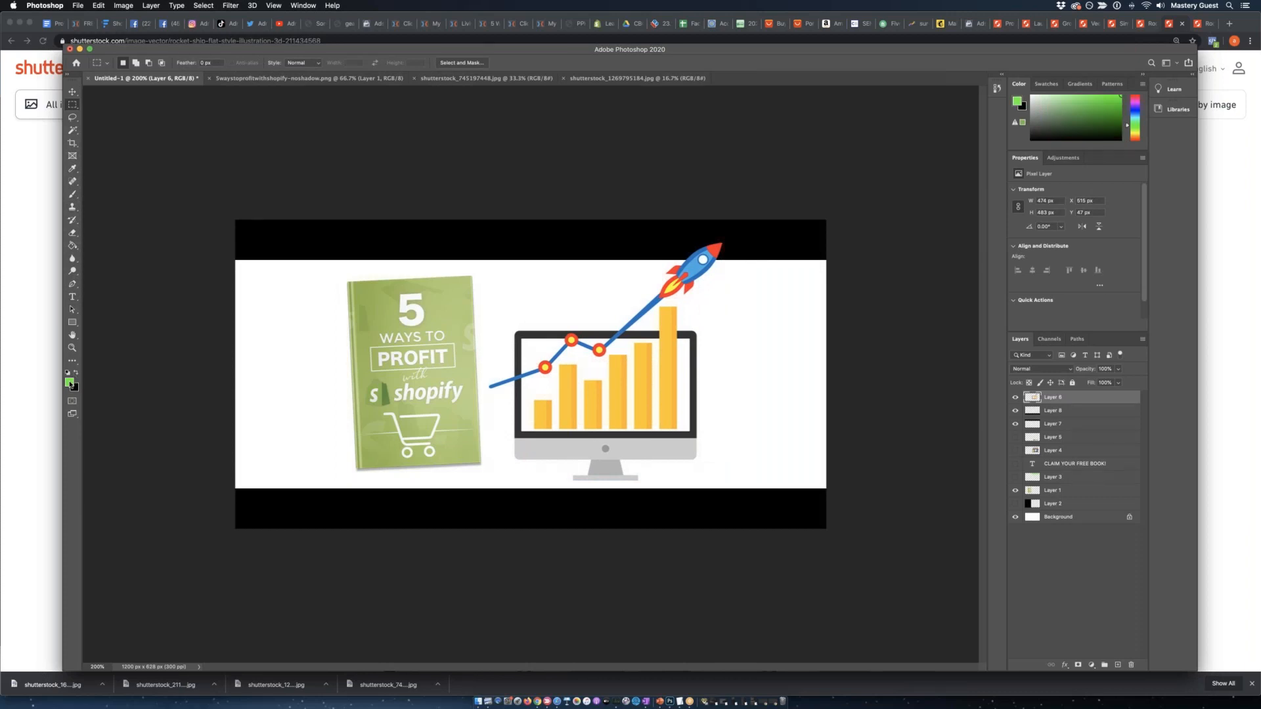
{"action": "left_click", "coordinate": [70, 382]}
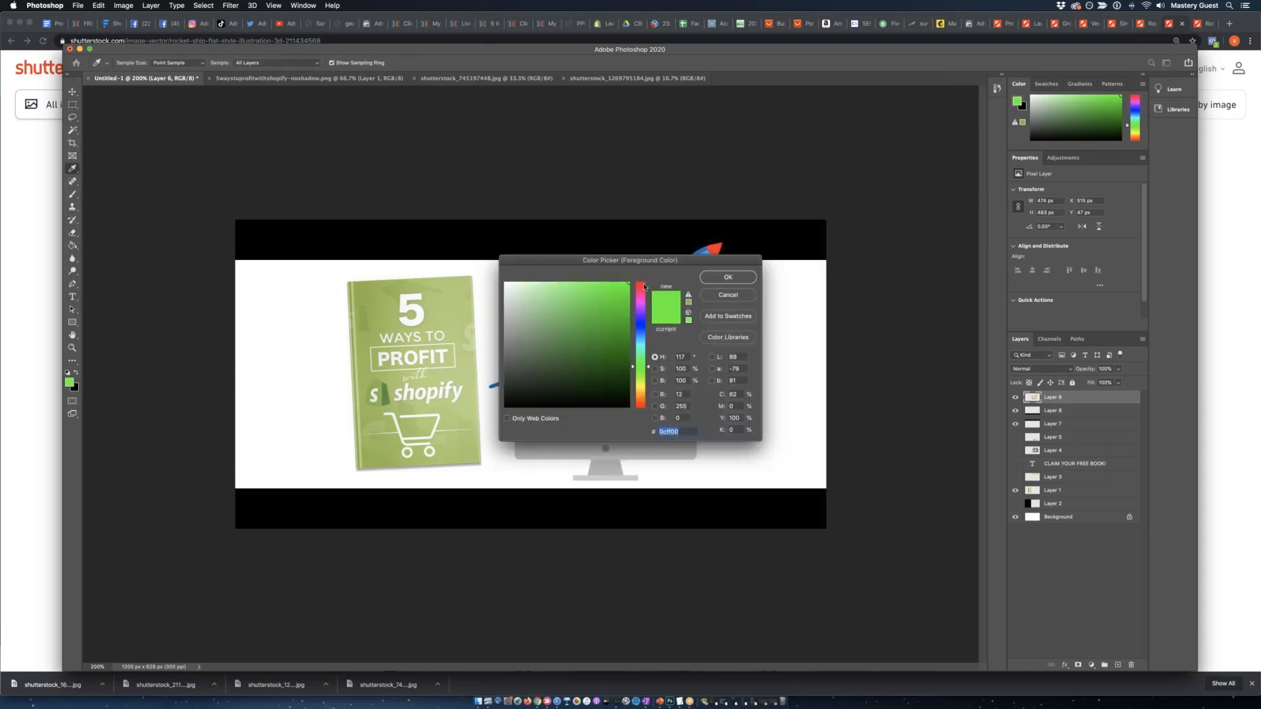
{"action": "left_click_drag", "start_coordinate": [561, 348], "coordinate": [505, 284]}
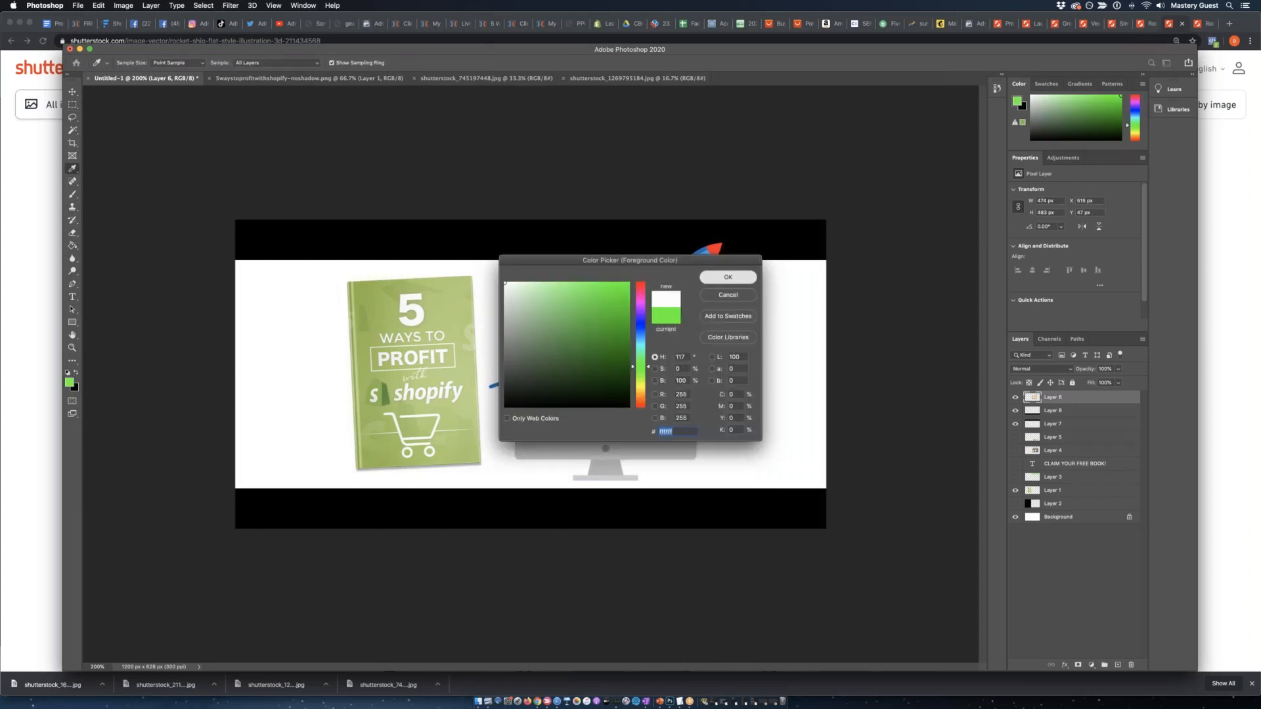
{"action": "left_click", "coordinate": [740, 276]}
Add the white headline text "CLAIM YOUR FREE BOOK!" on the upper black strip.
{"action": "left_click", "coordinate": [71, 296]}
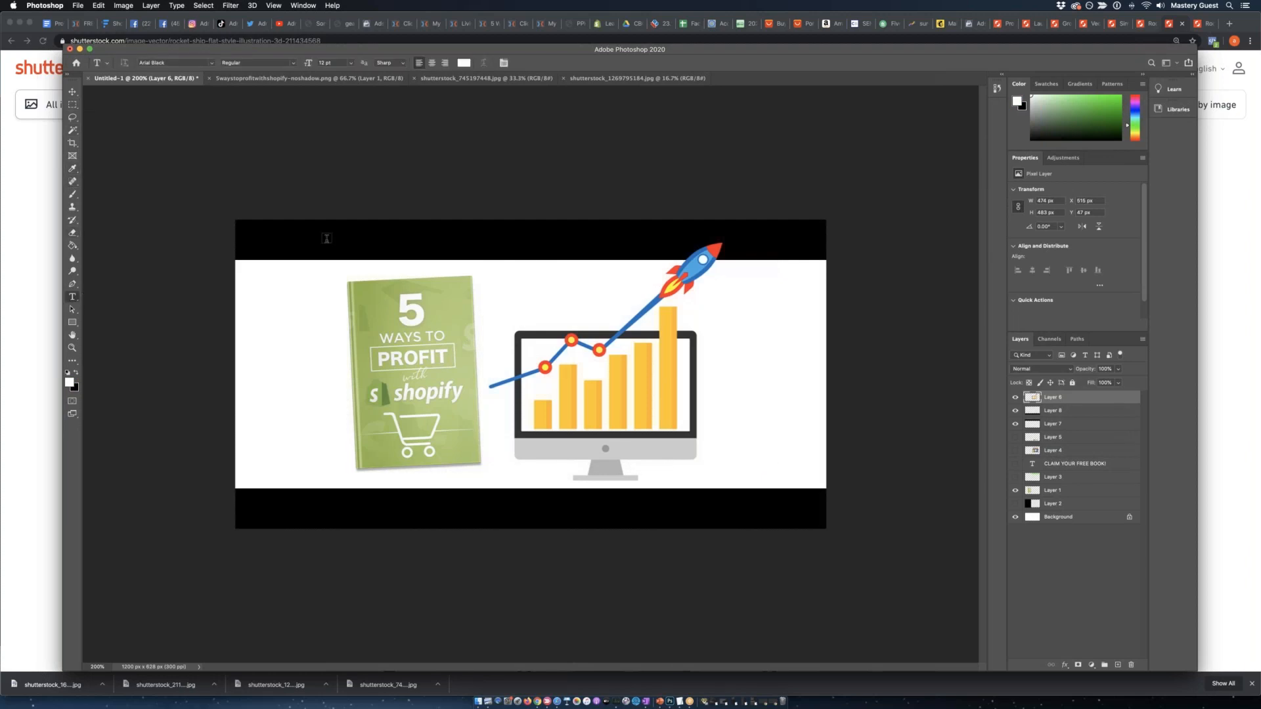
{"action": "left_click", "coordinate": [278, 239]}
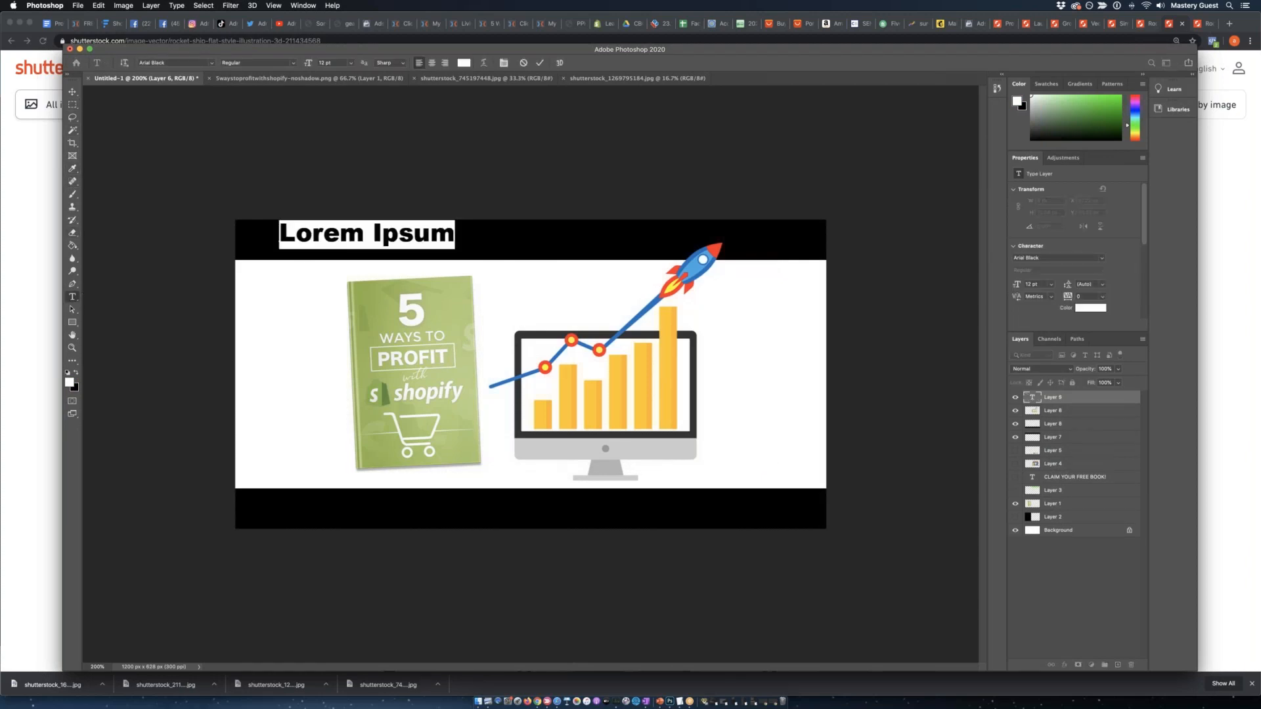
{"action": "type", "text": "CL"}
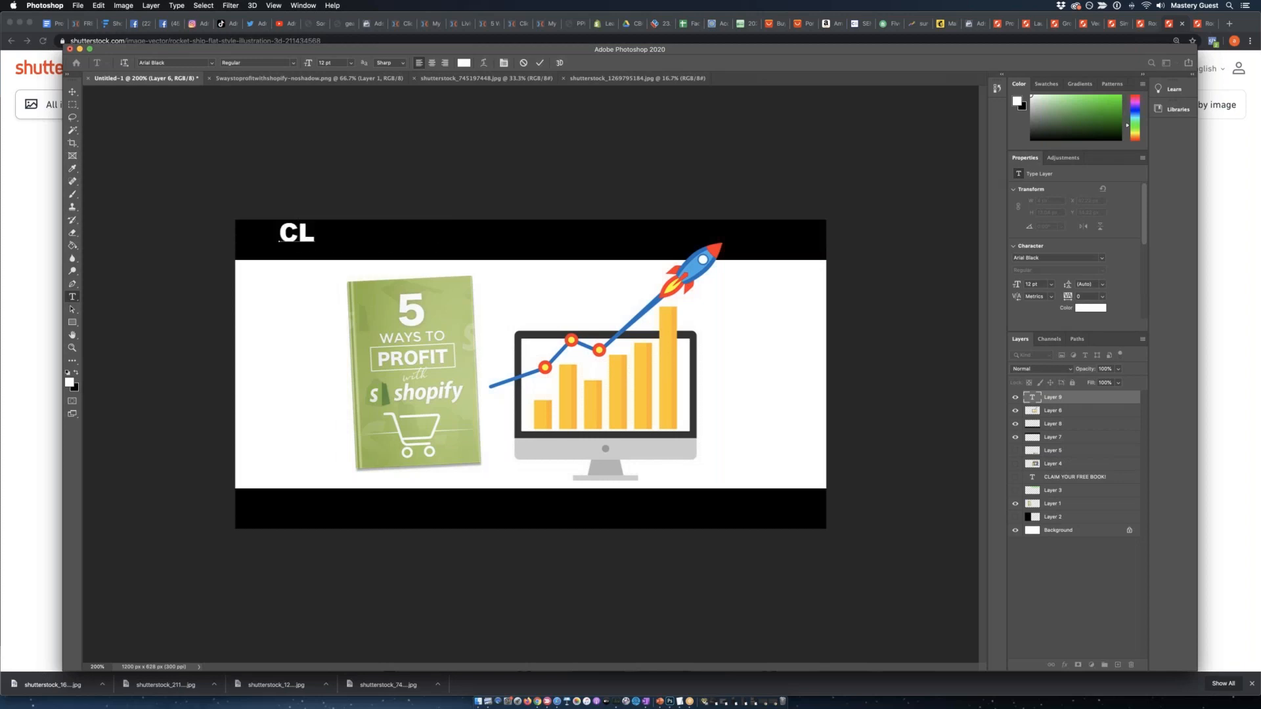
{"action": "key", "text": "BackSpace"}
{"action": "key", "text": "BackSpace"}
{"action": "type", "text": "CLAIM Y"}
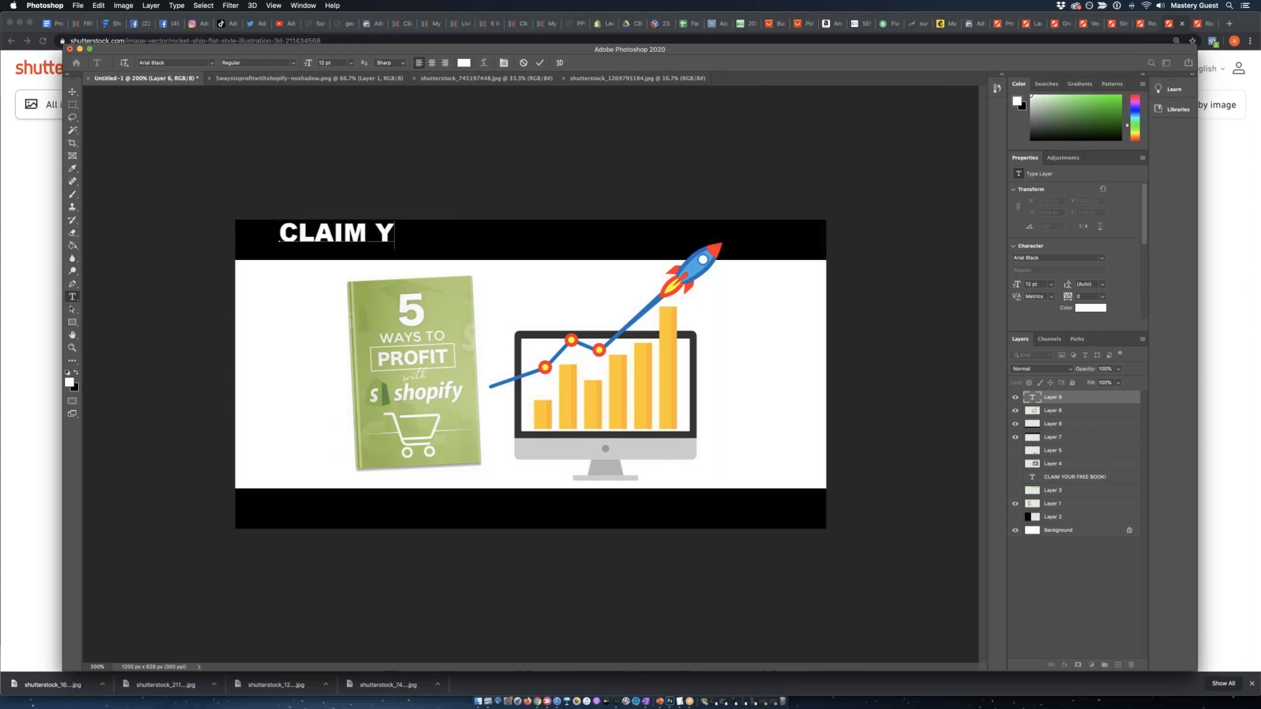
{"action": "type", "text": "OUR FREE BOOK!"}
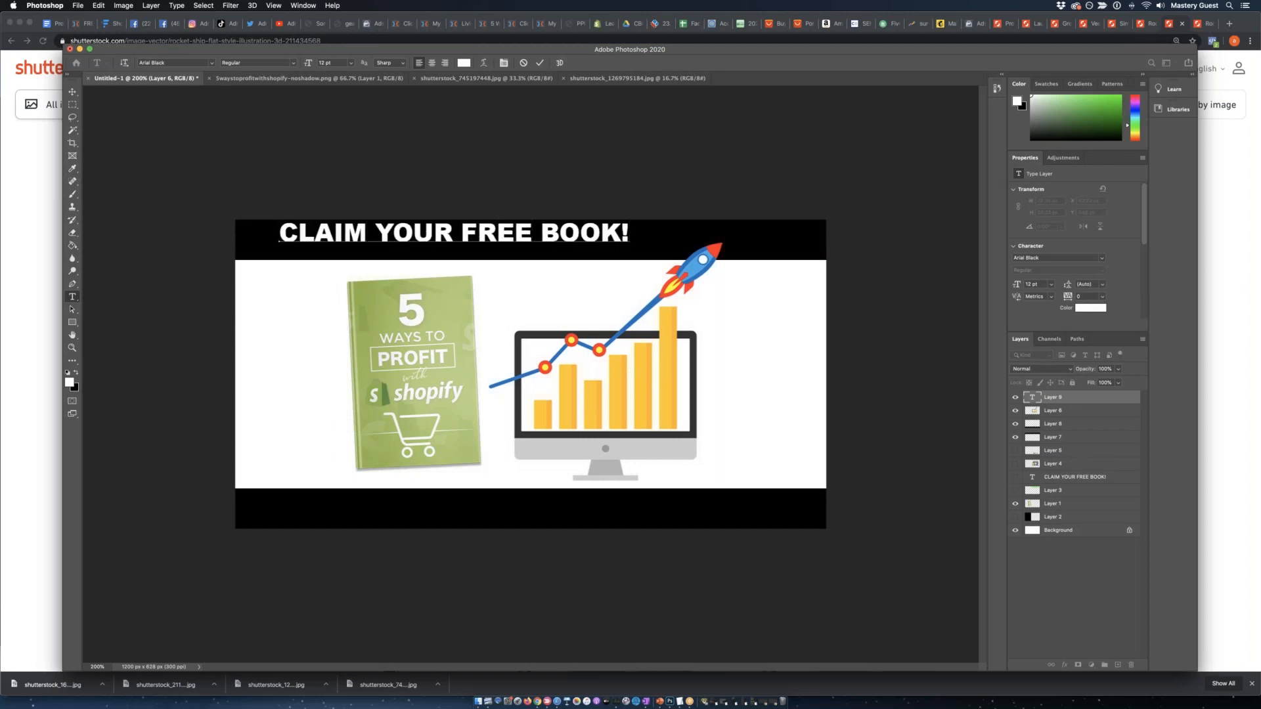
Move the "CLAIM YOUR FREE BOOK!" headline to the left end of the upper black strip, vertically centered with a small margin.
{"action": "left_click", "coordinate": [72, 91]}
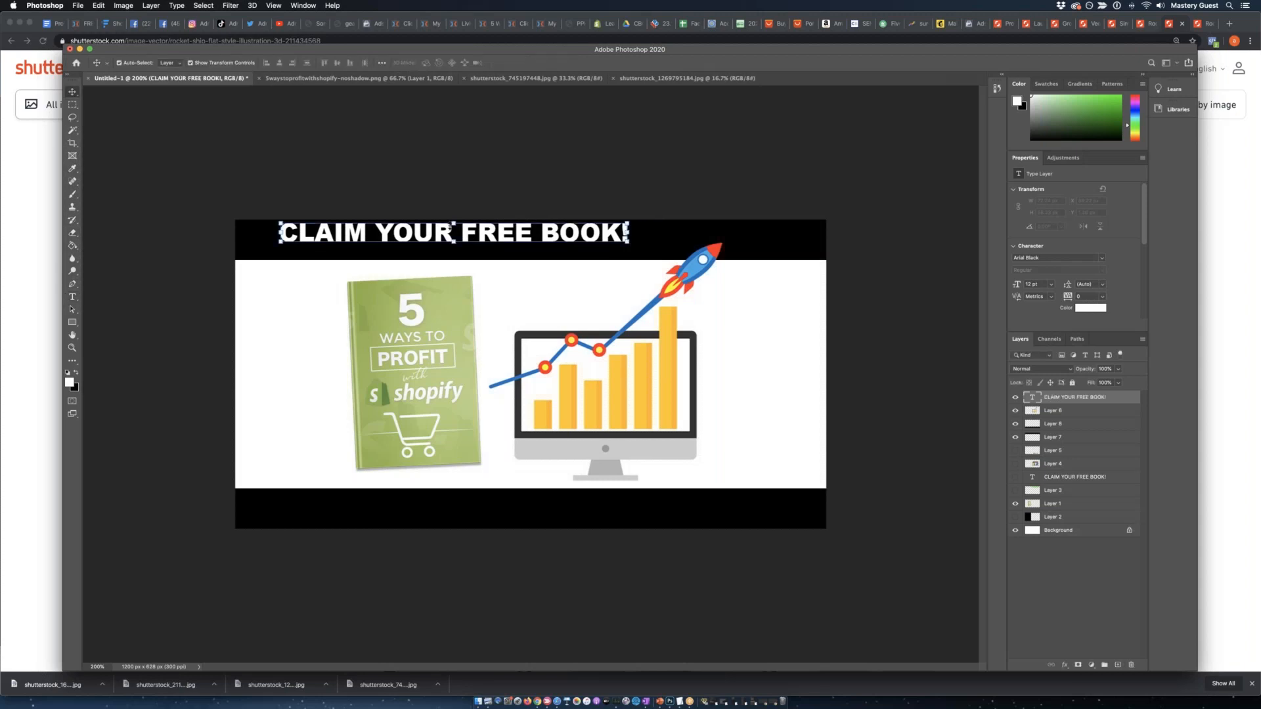
{"action": "left_click_drag", "start_coordinate": [421, 241], "coordinate": [372, 249]}
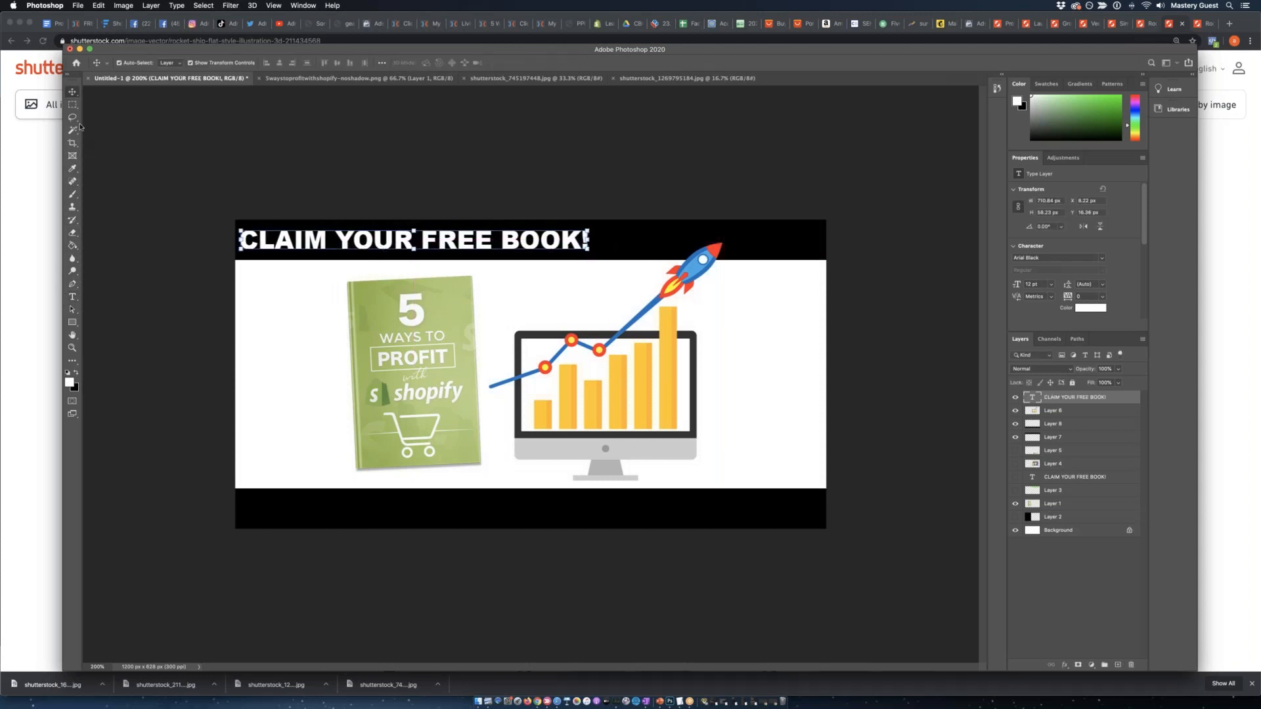
{"action": "left_click", "coordinate": [372, 250]}
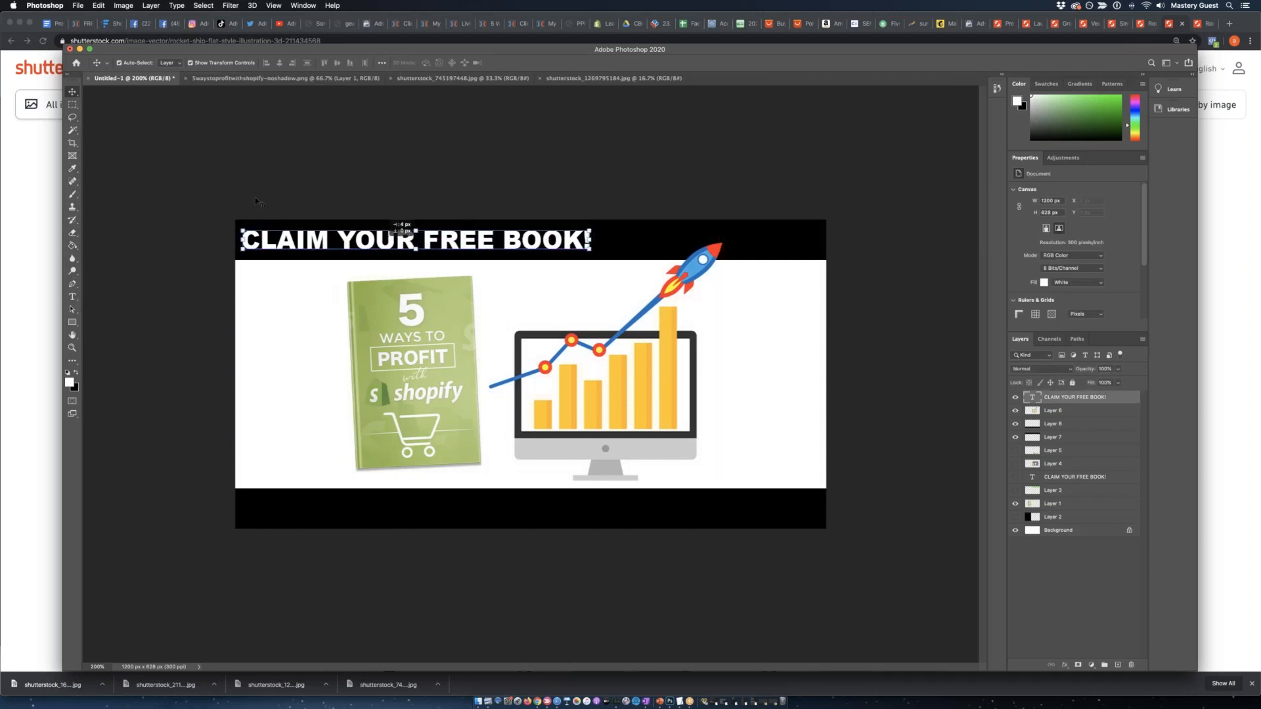
{"action": "left_click", "coordinate": [416, 237]}
{"action": "left_click_drag", "start_coordinate": [450, 243], "coordinate": [452, 243]}
{"action": "left_click", "coordinate": [408, 181]}
Add the white text "TIME IS RUNNING OUT!" on the lower black strip.
{"action": "left_click", "coordinate": [72, 296]}
{"action": "left_click", "coordinate": [303, 518]}
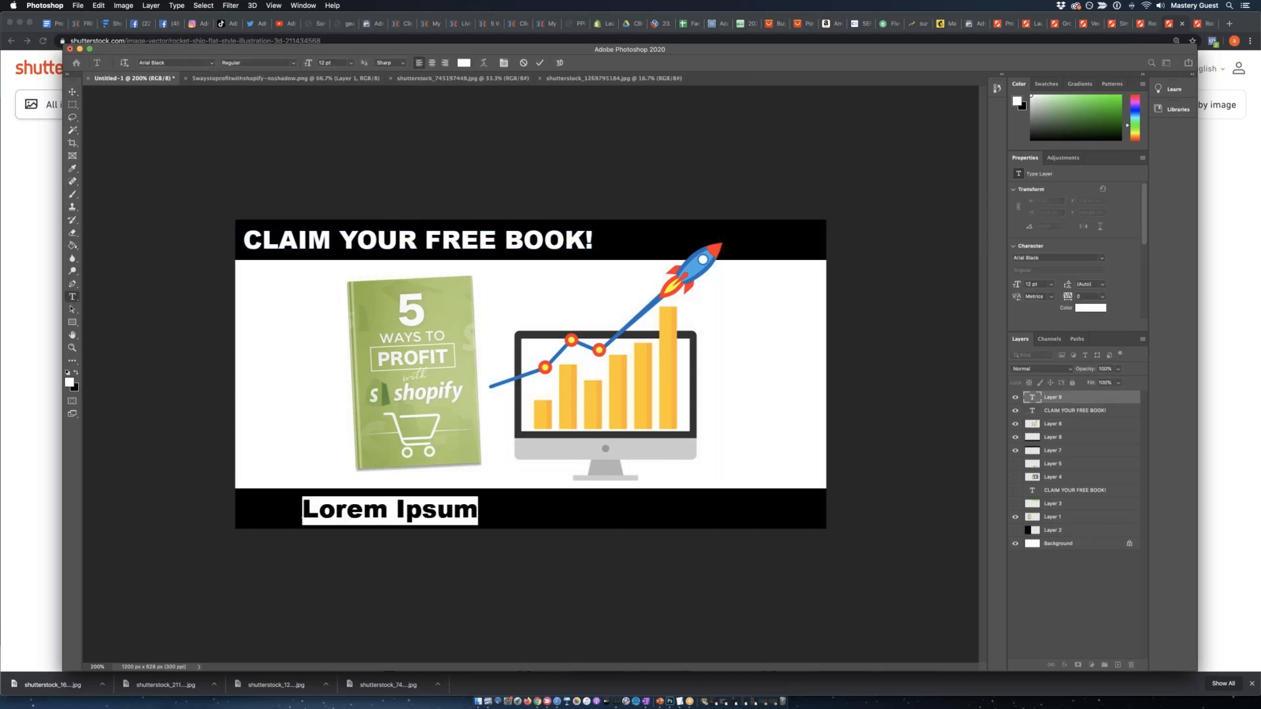
{"action": "type", "text": "TIME IS RUNNING OUT!"}
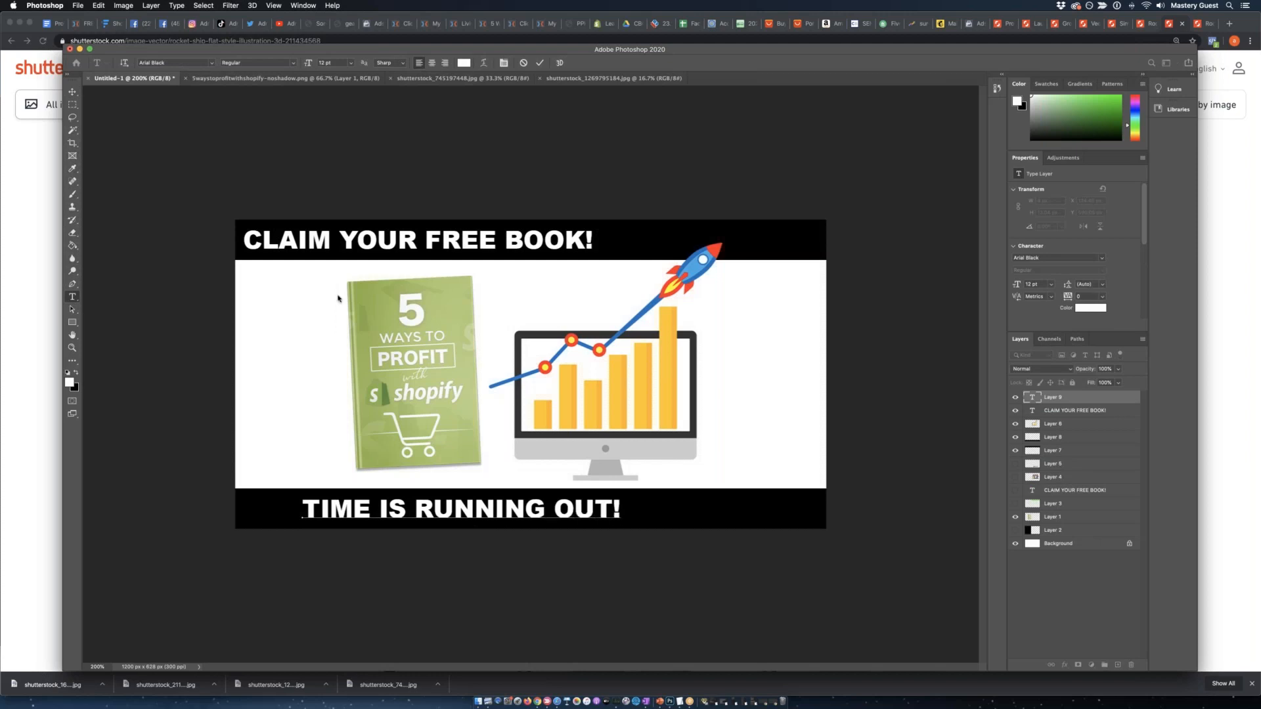
{"action": "left_click", "coordinate": [72, 92]}
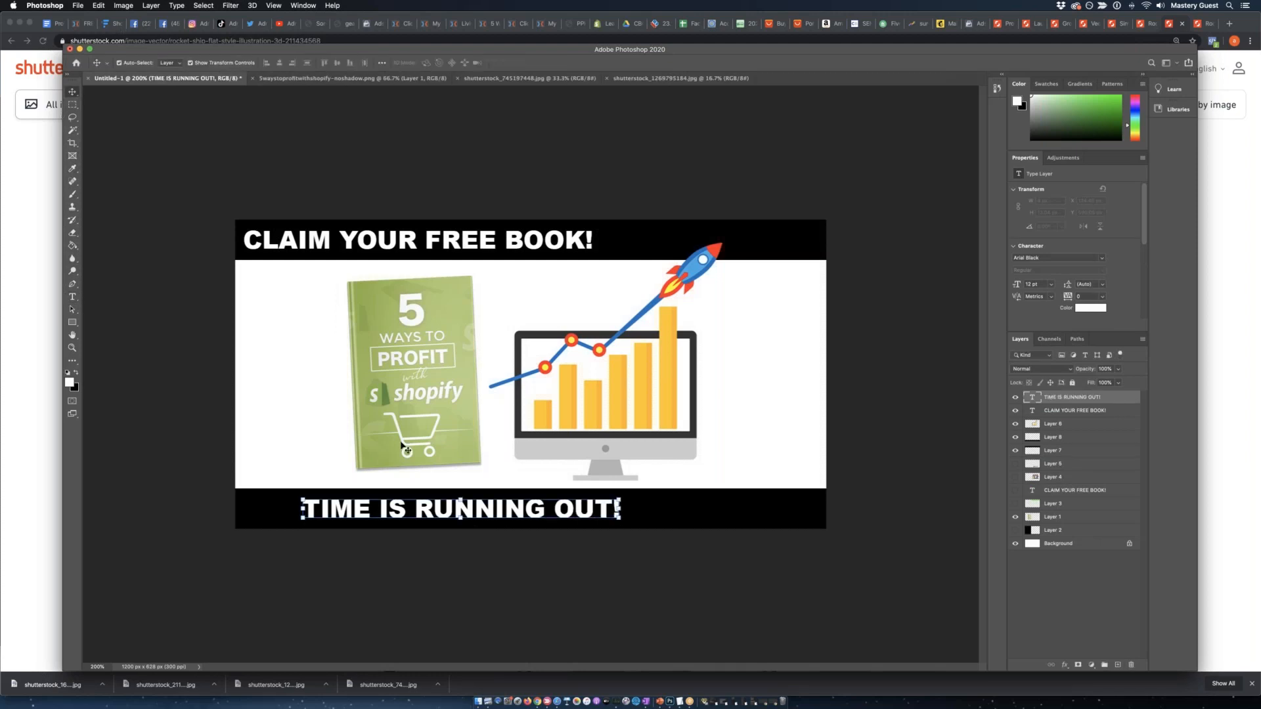
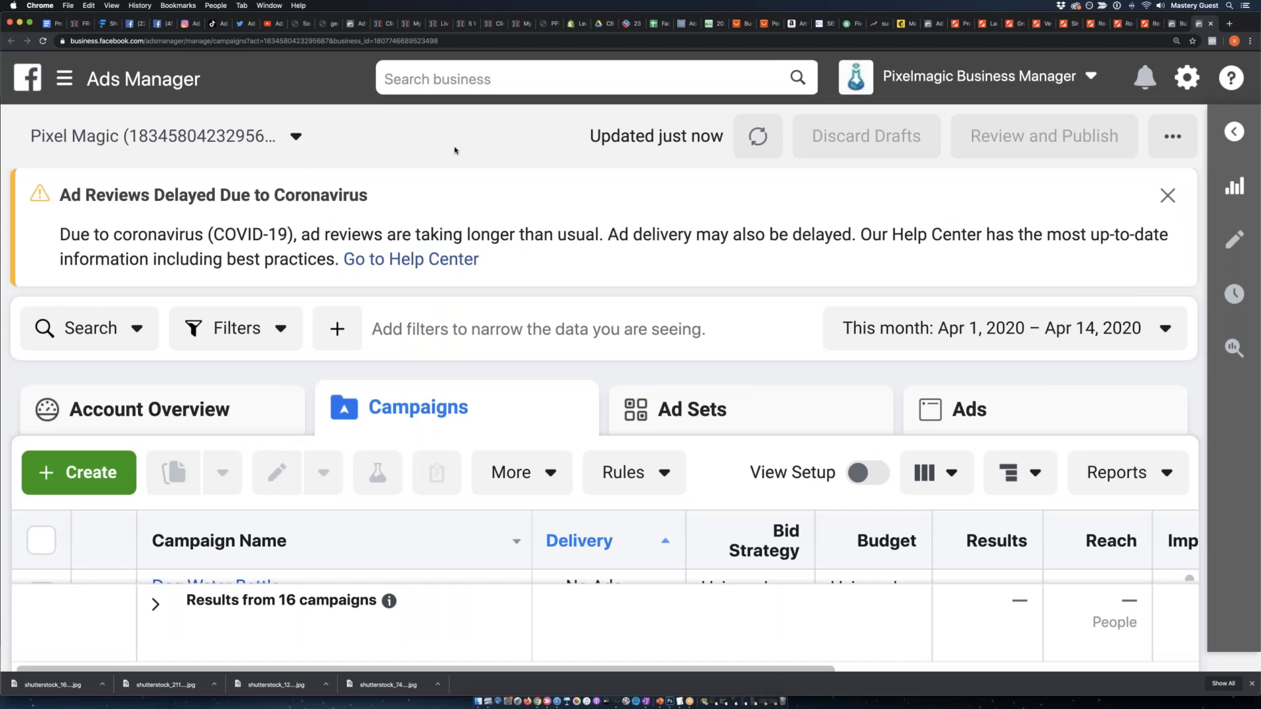
Dismiss the coronavirus ad review notice and open the ad account's Audiences page.
{"action": "left_click", "coordinate": [1163, 197]}
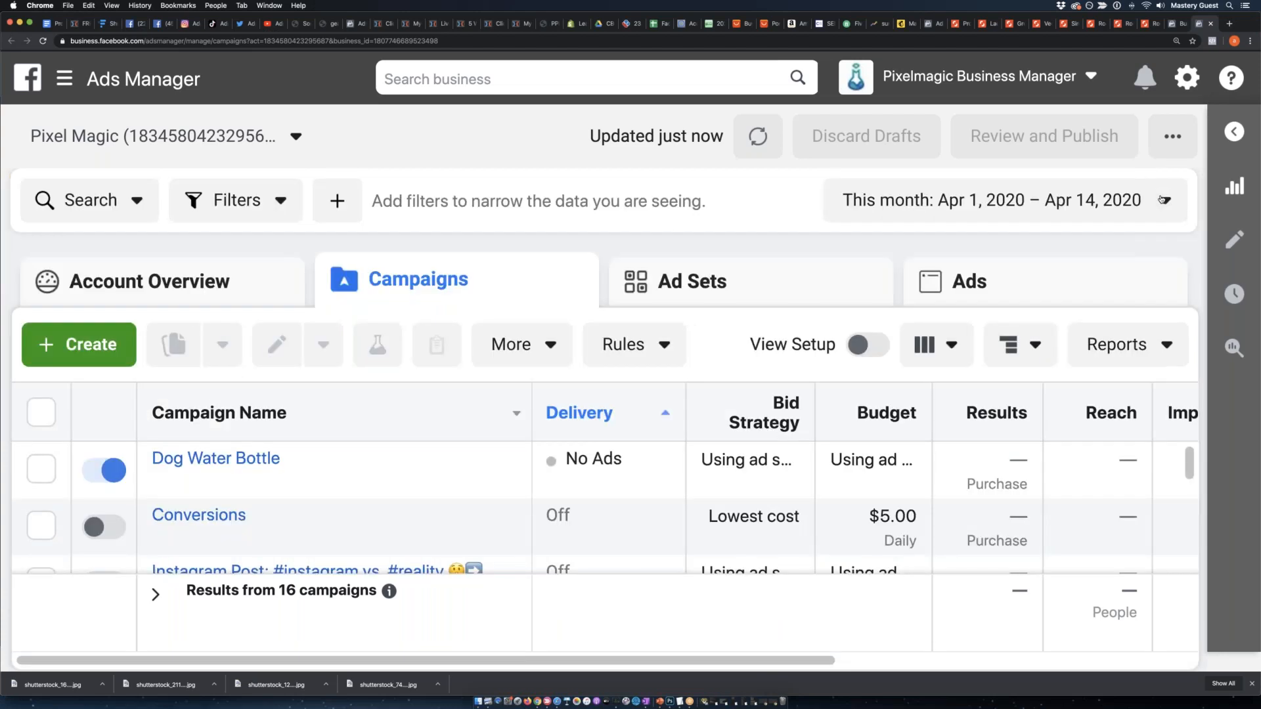
{"action": "key", "text": "super+minus"}
{"action": "key", "text": "super+minus"}
{"action": "key", "text": "super+minus"}
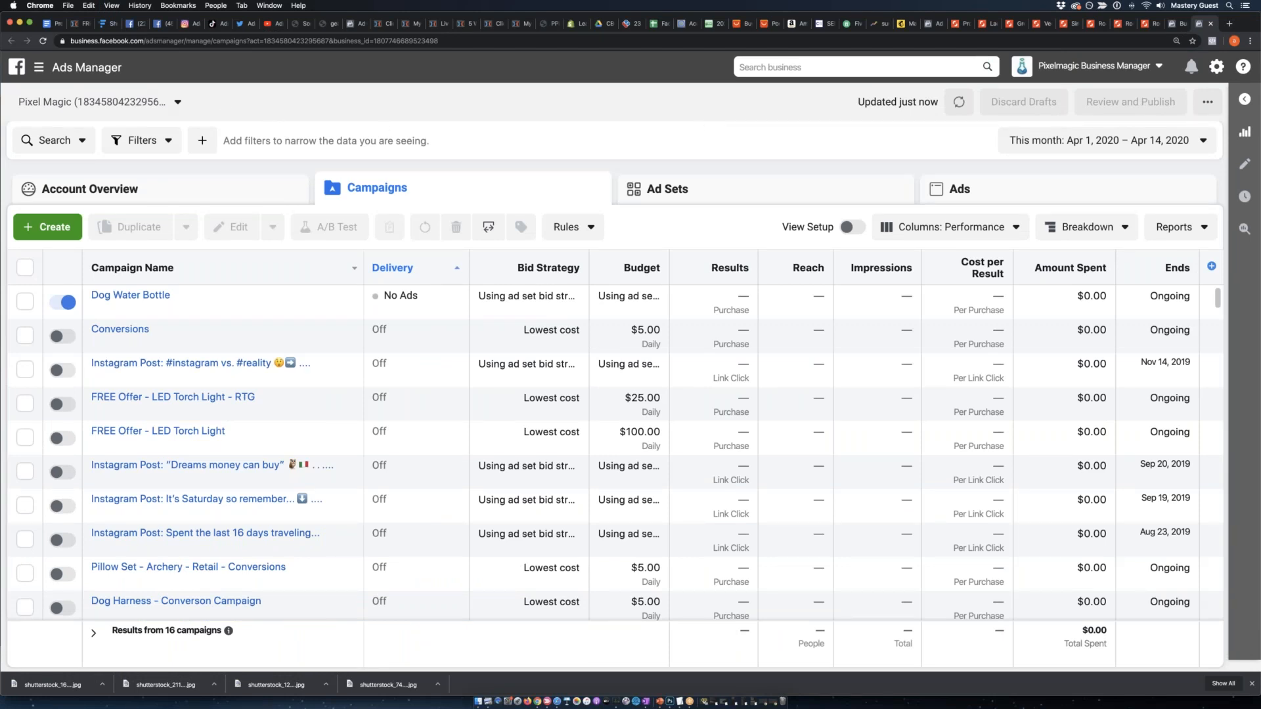
{"action": "left_click", "coordinate": [96, 70]}
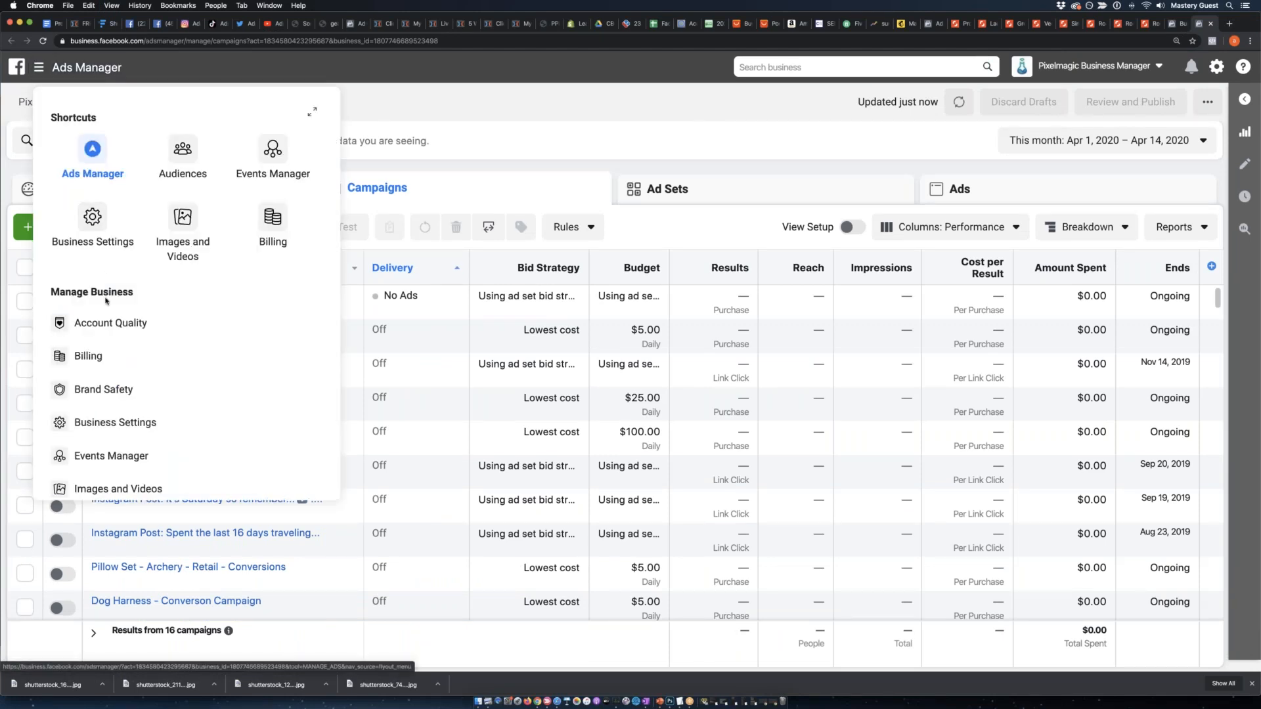
{"action": "left_click", "coordinate": [183, 155]}
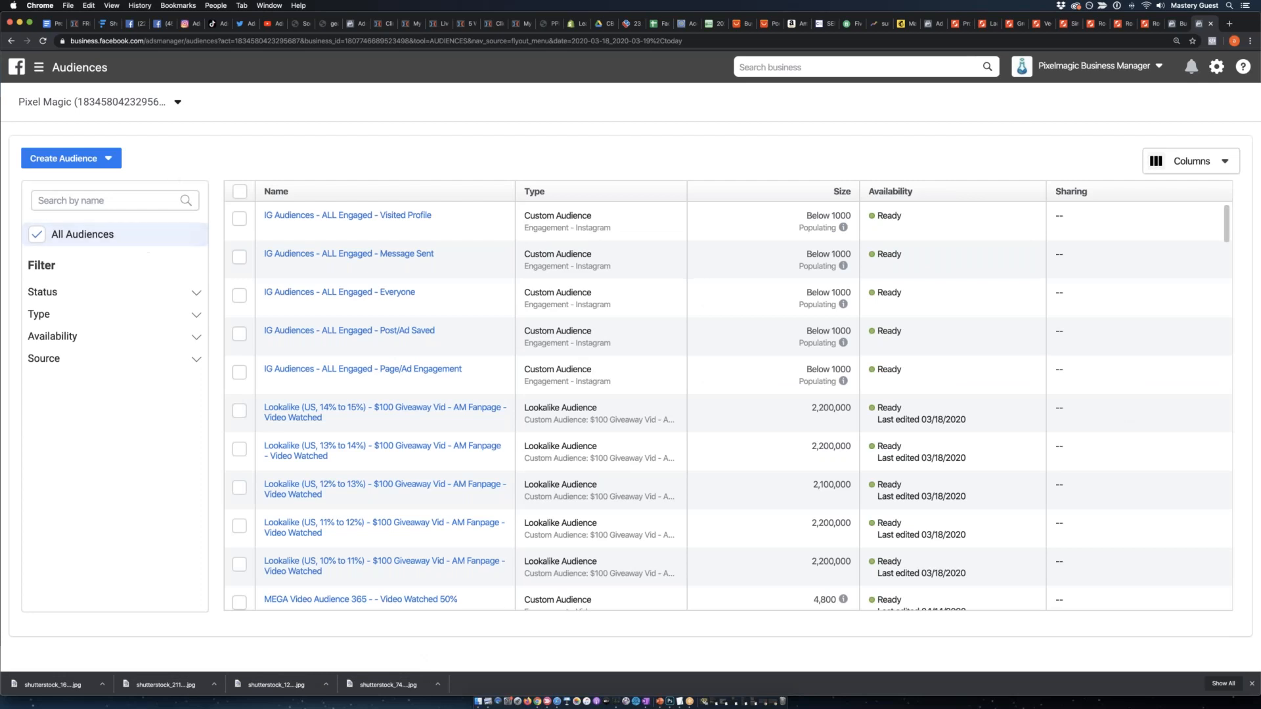
{"action": "left_click", "coordinate": [92, 157]}
{"action": "left_click", "coordinate": [104, 189]}
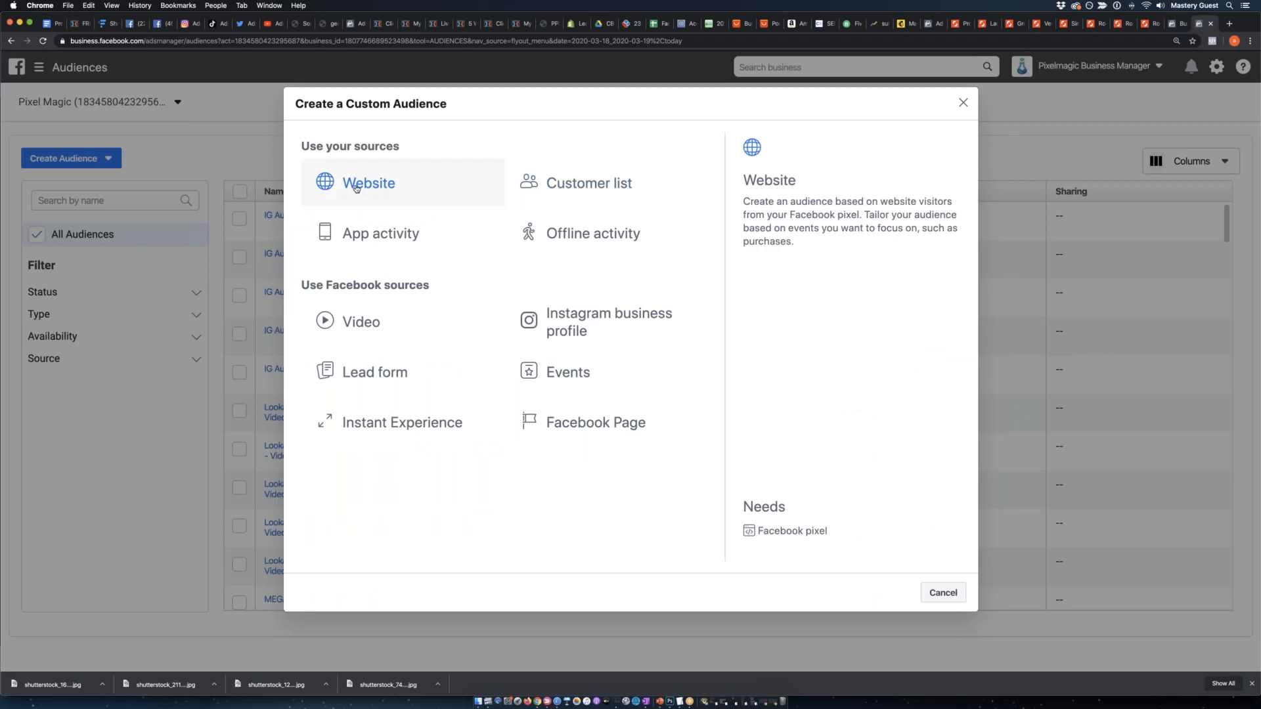
{"action": "left_click", "coordinate": [356, 185]}
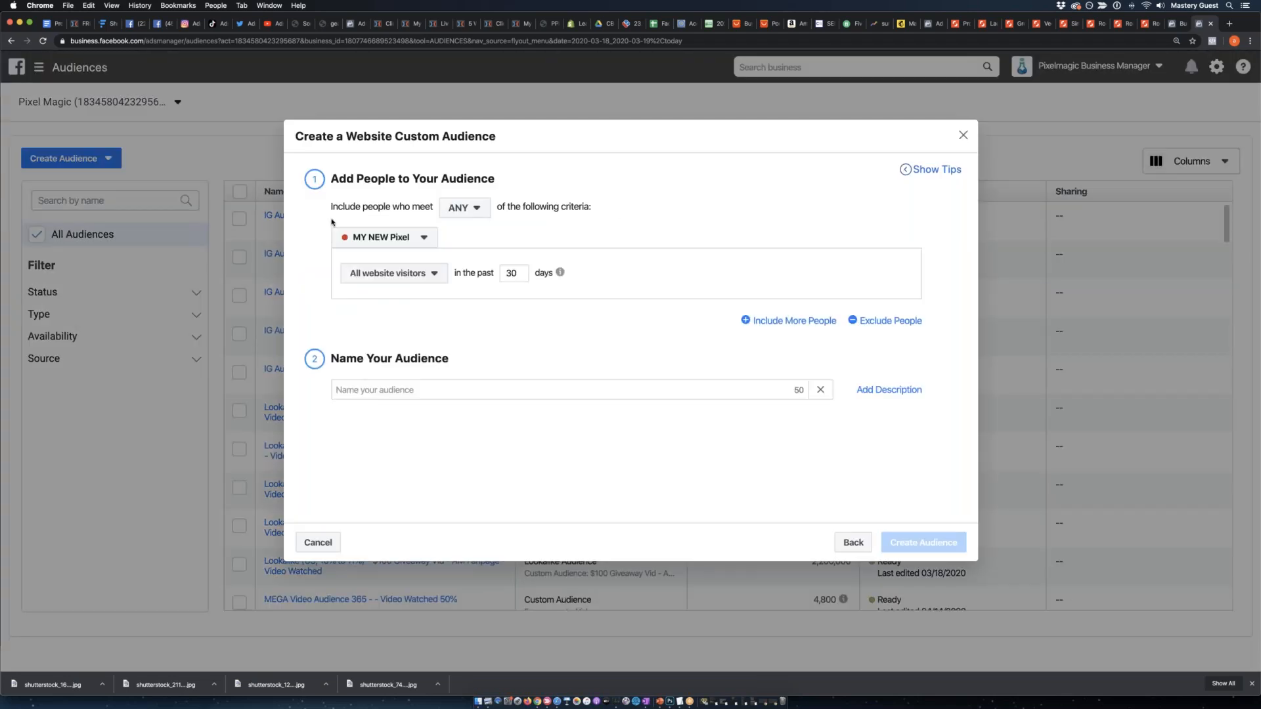
{"action": "left_click", "coordinate": [386, 239]}
{"action": "left_click", "coordinate": [381, 297]}
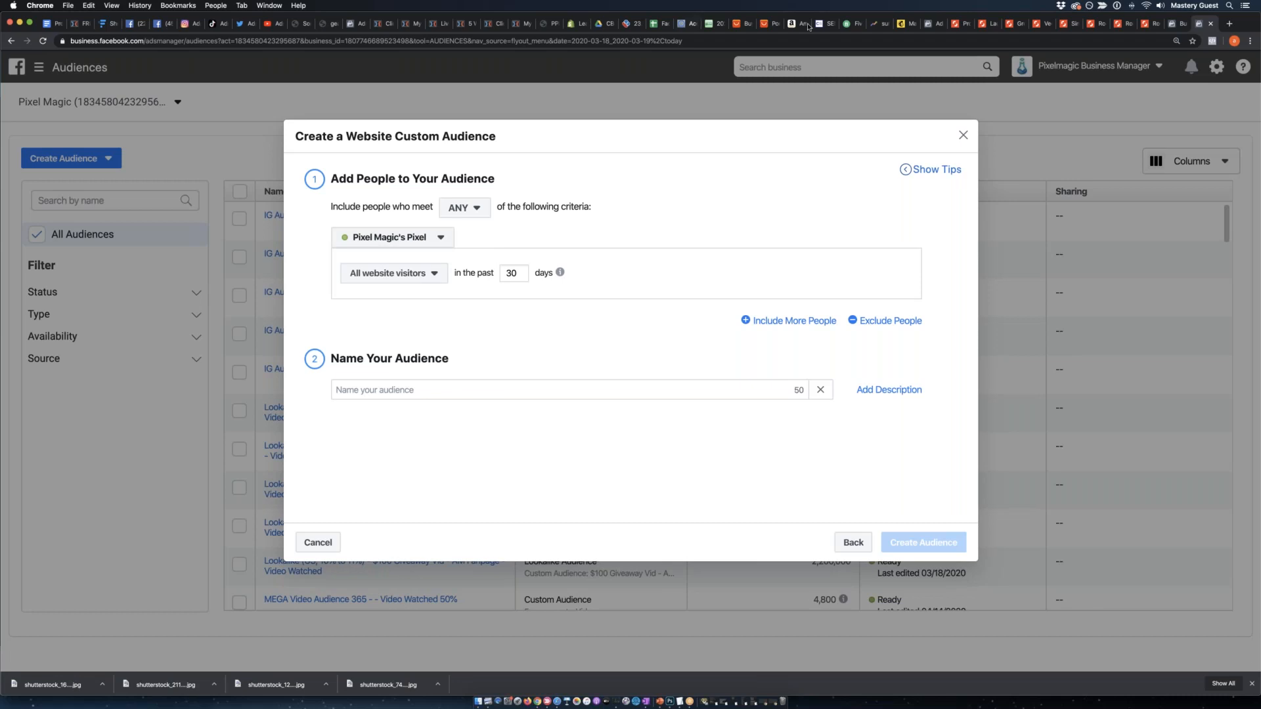
Copy the web address of the free Shopify report opt-in page and return to the audience setup.
{"action": "left_click", "coordinate": [407, 24]}
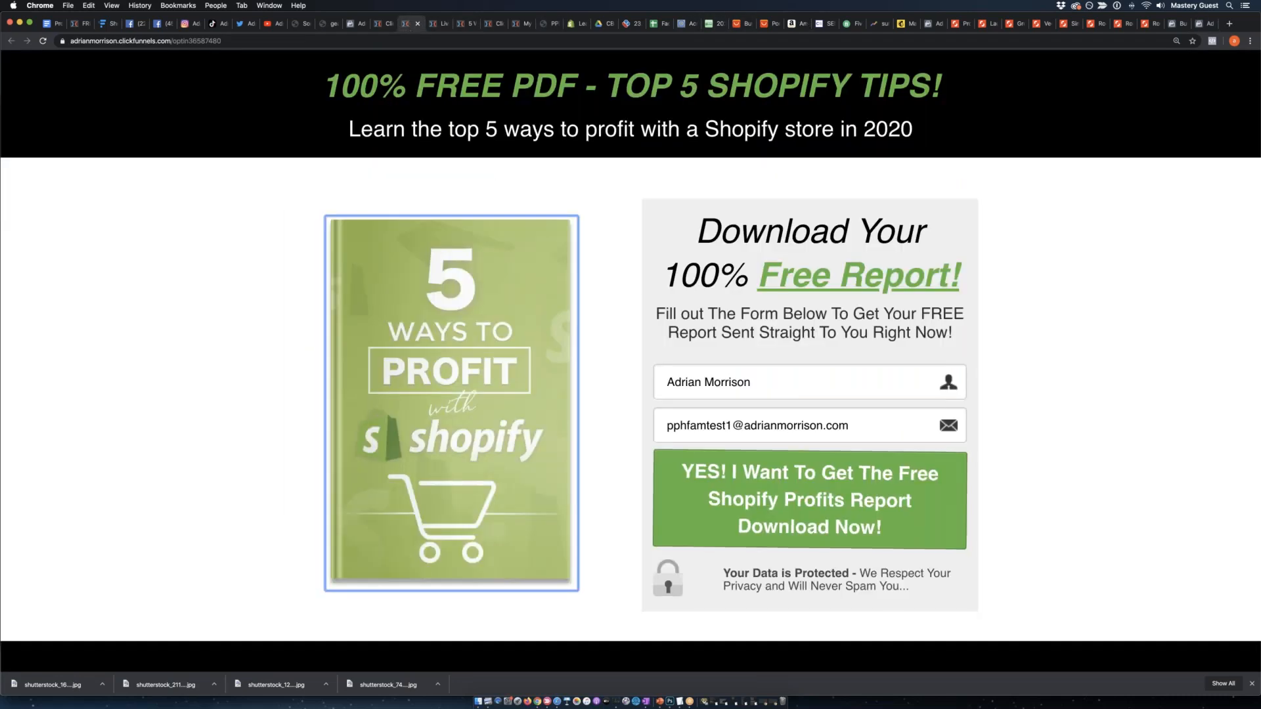
{"action": "left_click_drag", "start_coordinate": [239, 43], "coordinate": [72, 44]}
{"action": "key", "text": "ctrl+c"}
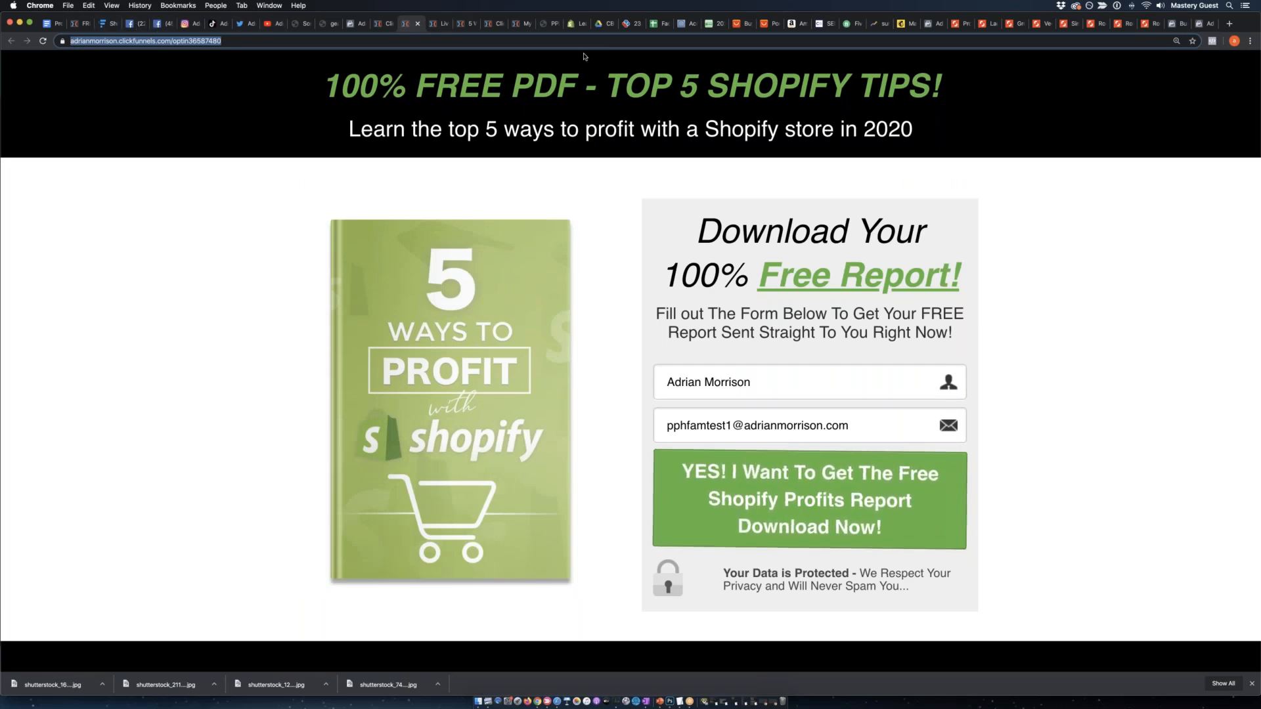
{"action": "left_click", "coordinate": [1207, 24]}
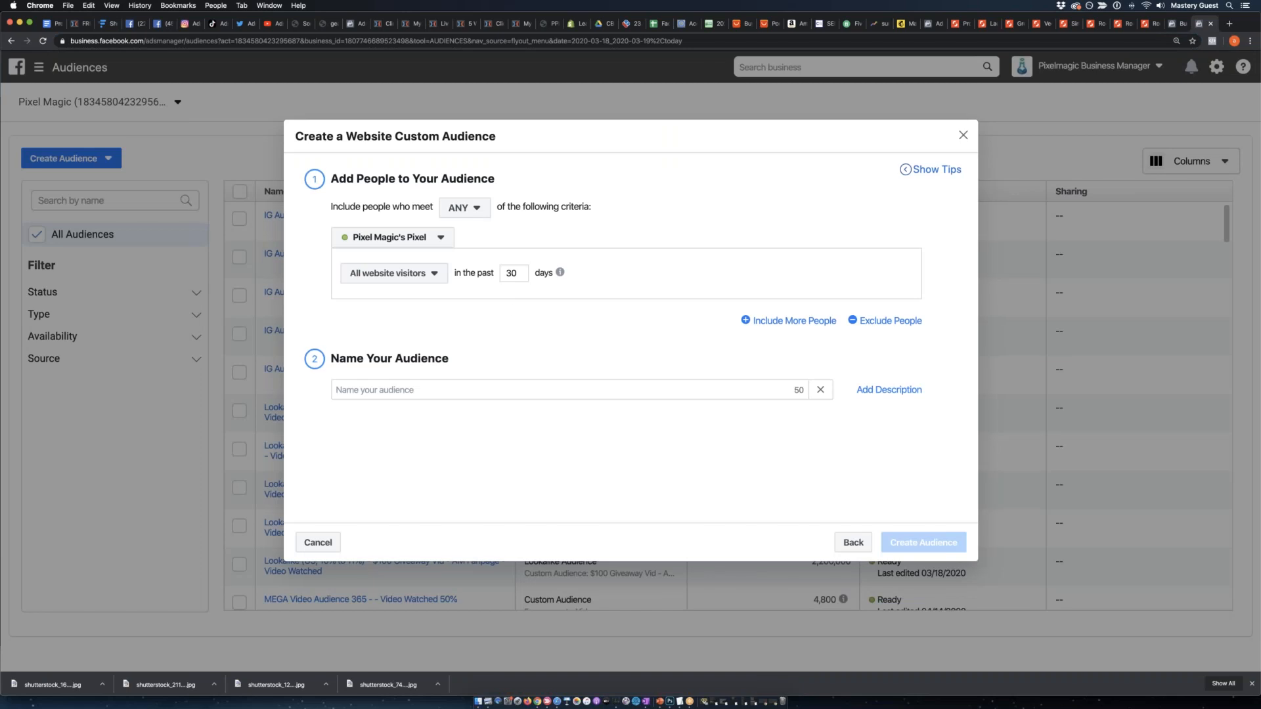
Set the included visitor window to 60 days and name the audience "Drop Servicing Shopify Optin Page - Non Regs".
{"action": "double_click", "coordinate": [503, 275]}
{"action": "type", "text": "60"}
{"action": "left_click", "coordinate": [387, 390]}
{"action": "type", "text": "dr"}
{"action": "key", "text": "BackSpace"}
{"action": "key", "text": "BackSpace"}
{"action": "type", "text": "Drop"}
{"action": "type", "text": "er"}
{"action": "key", "text": "BackSpace"}
{"action": "key", "text": "BackSpace"}
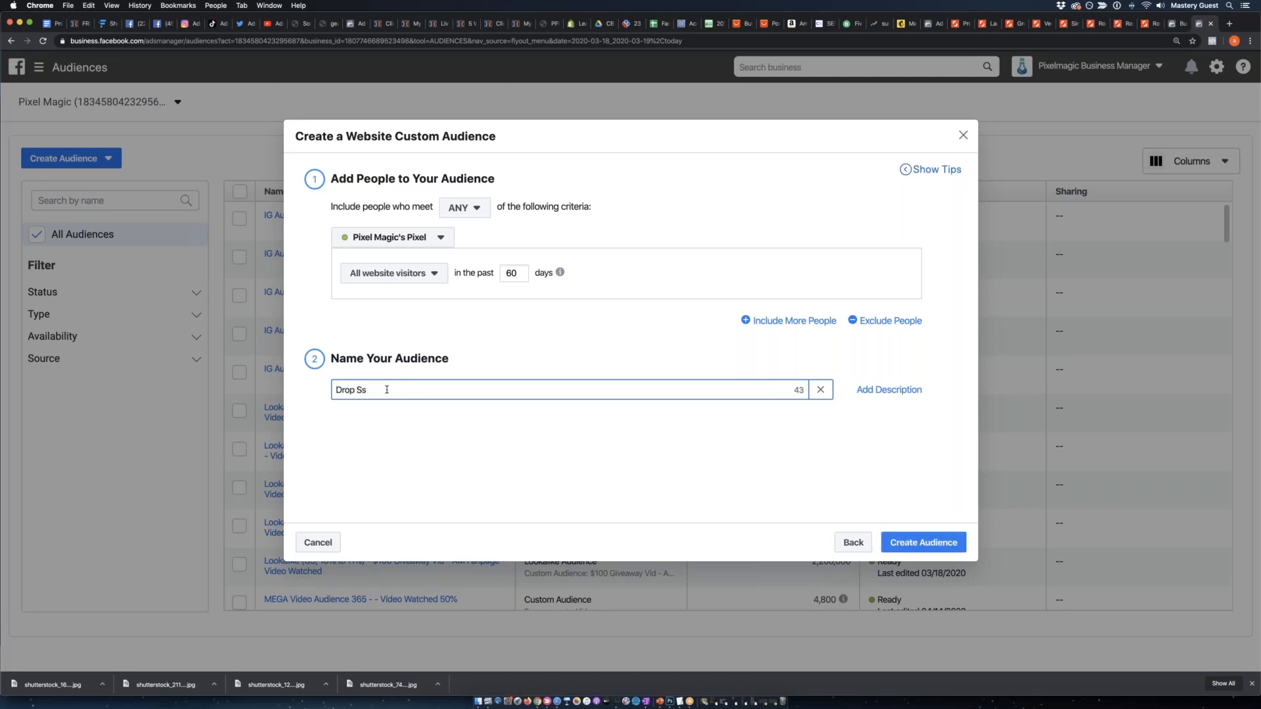
{"action": "type", "text": "vicing Shopify Optin Page - Non Reg"}
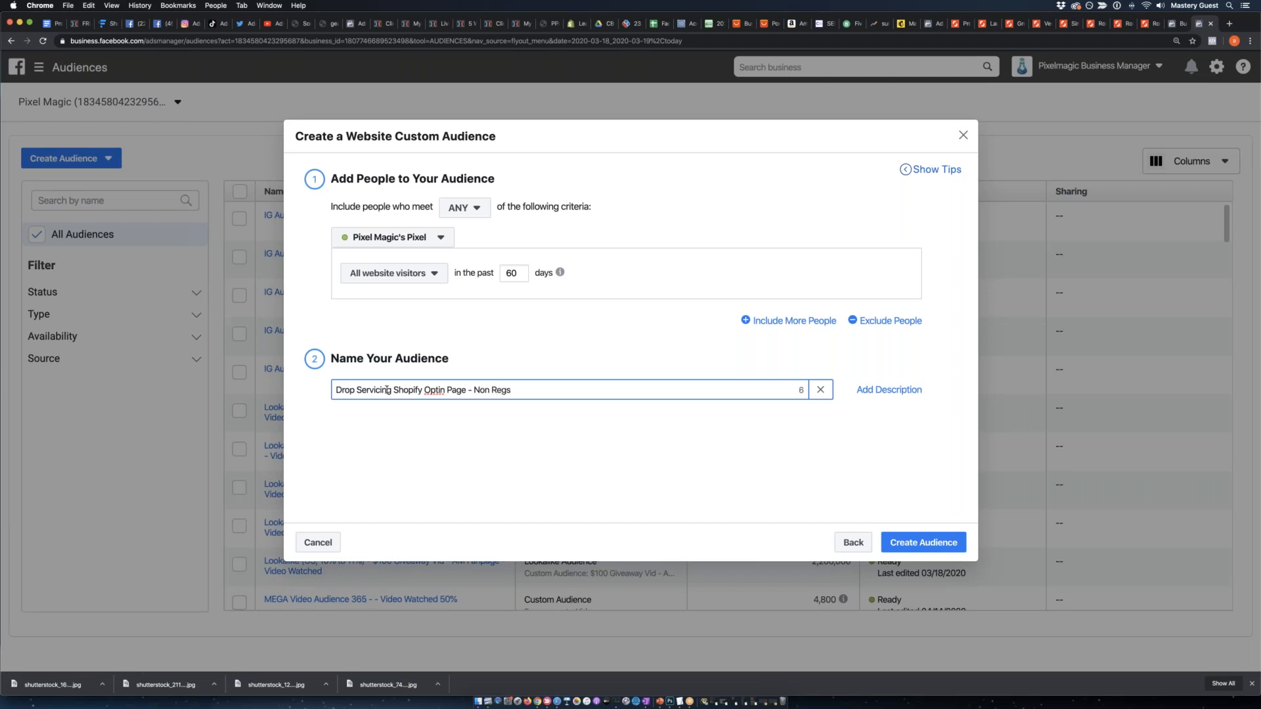
{"action": "left_click", "coordinate": [743, 346]}
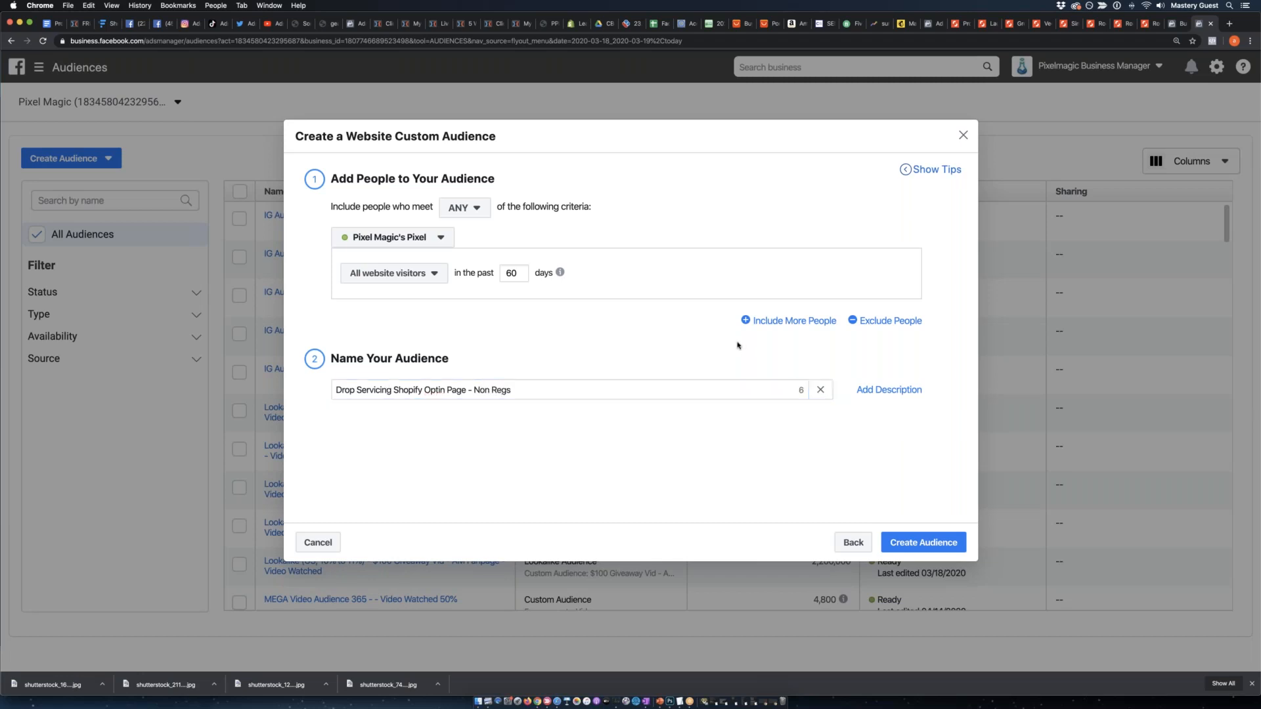
Include people with the PageView event, refined to URLs containing the copied opt-in page address.
{"action": "left_click", "coordinate": [430, 277]}
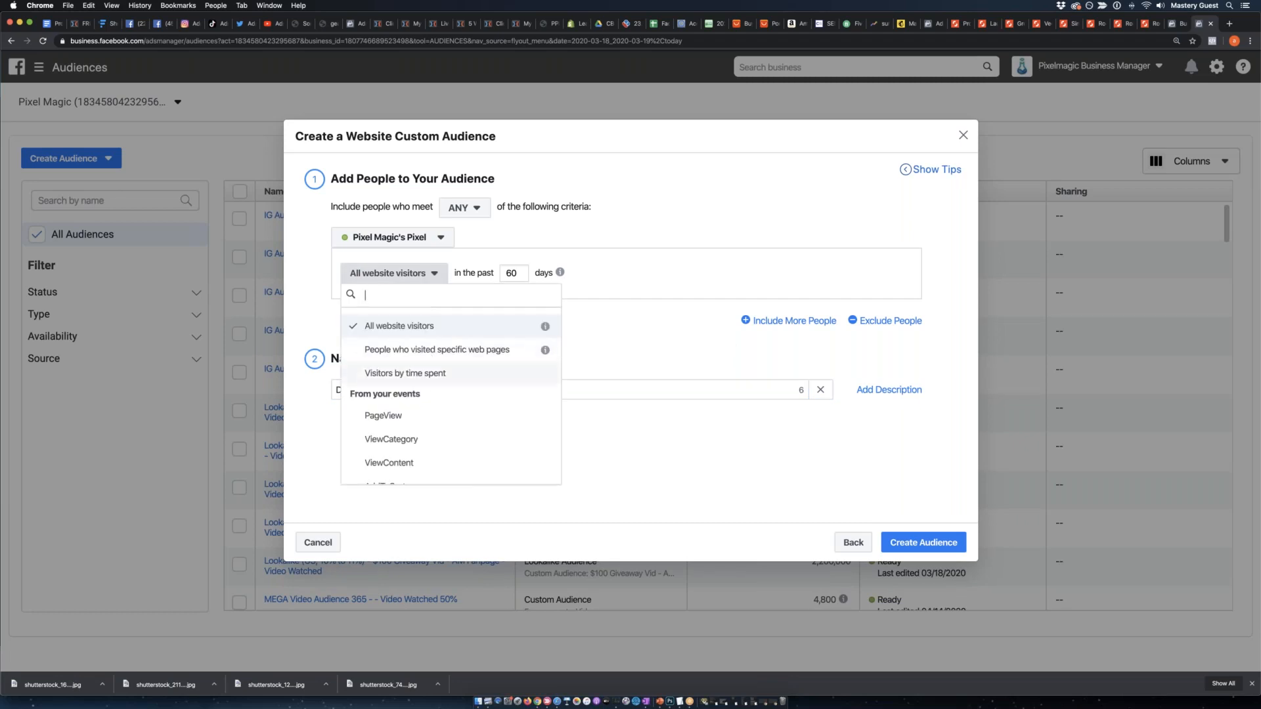
{"action": "left_click", "coordinate": [420, 420]}
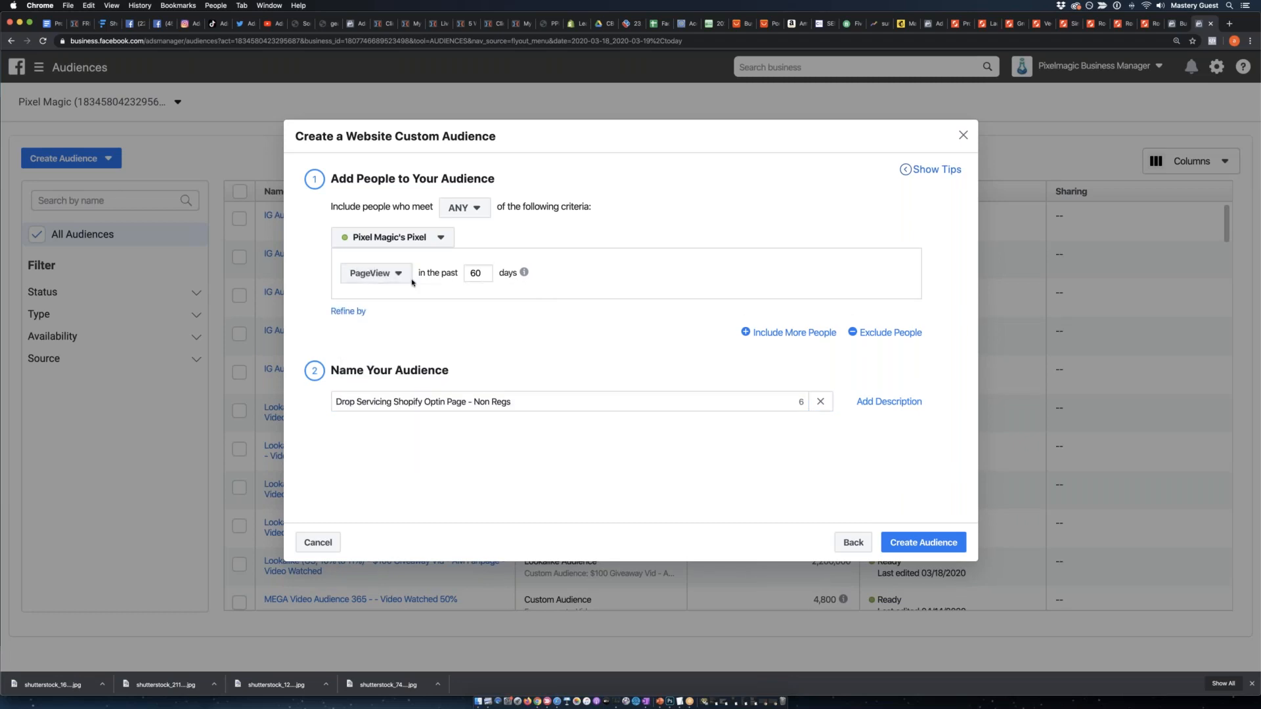
{"action": "left_click", "coordinate": [359, 309]}
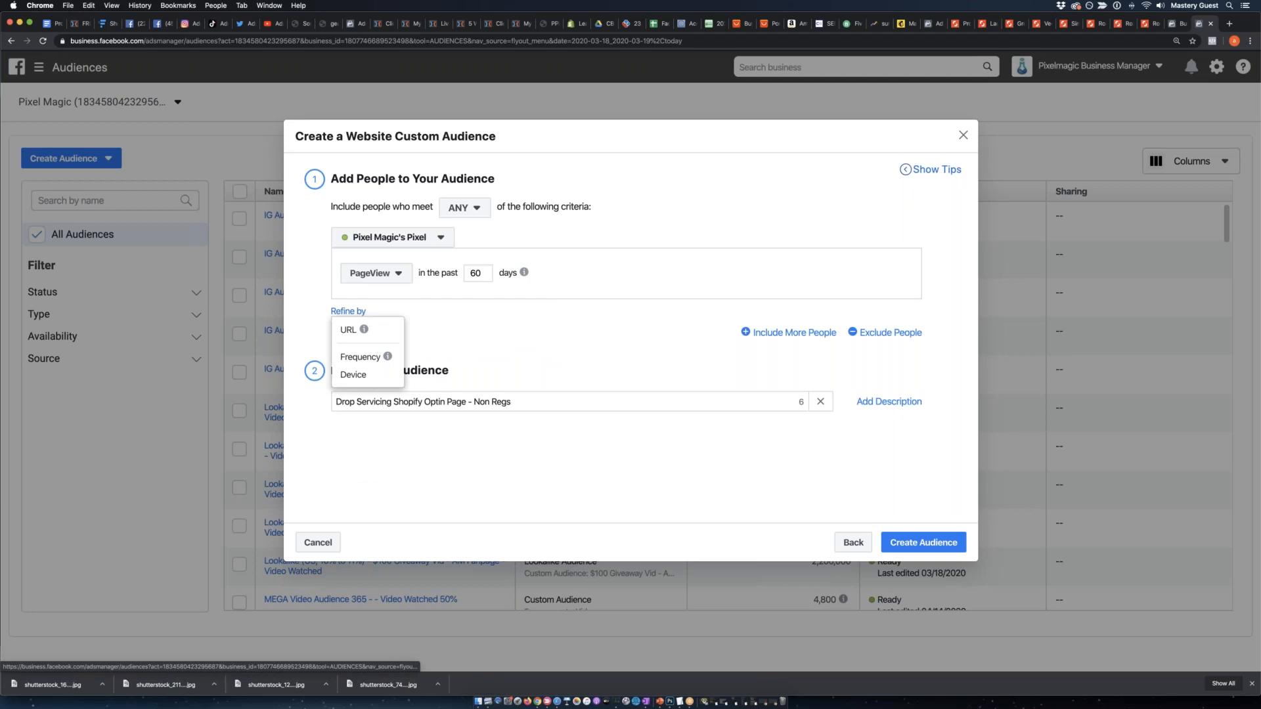
{"action": "left_click", "coordinate": [365, 328]}
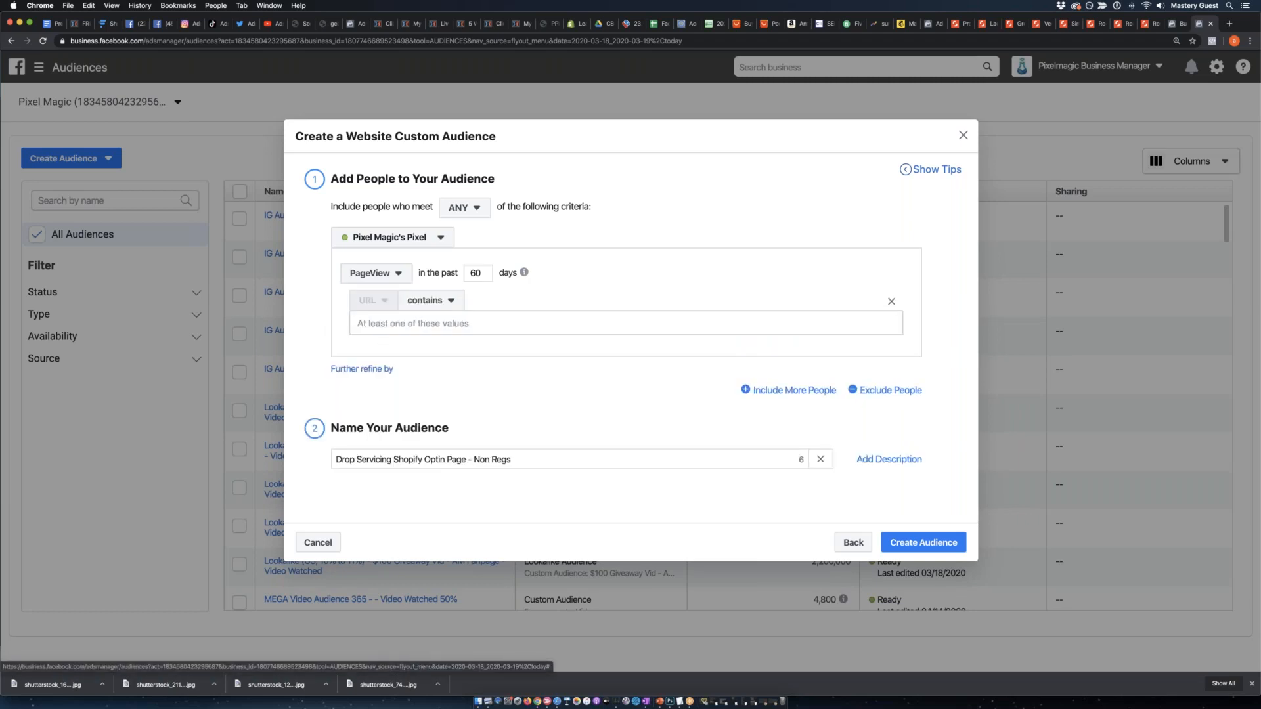
{"action": "left_click", "coordinate": [433, 320]}
{"action": "key", "text": "ctrl+v"}
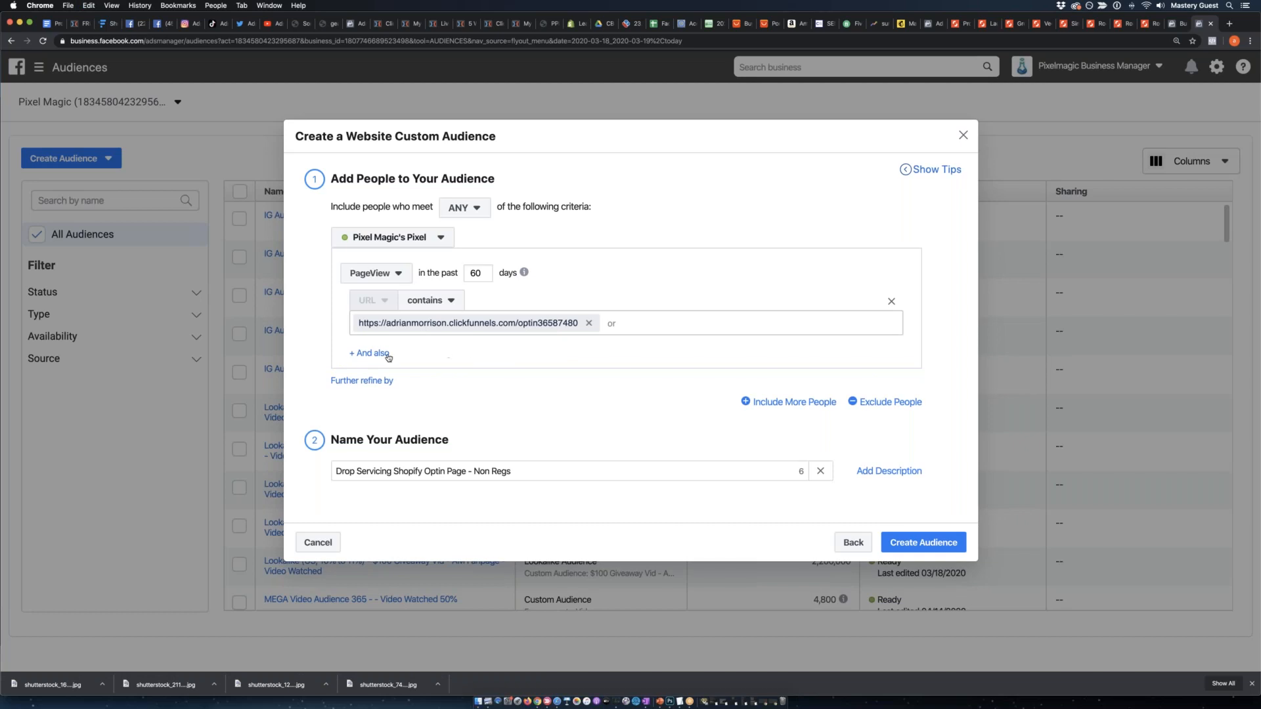
Add an exclusion to the audience for people who visited specific web pages.
{"action": "left_click", "coordinate": [883, 403]}
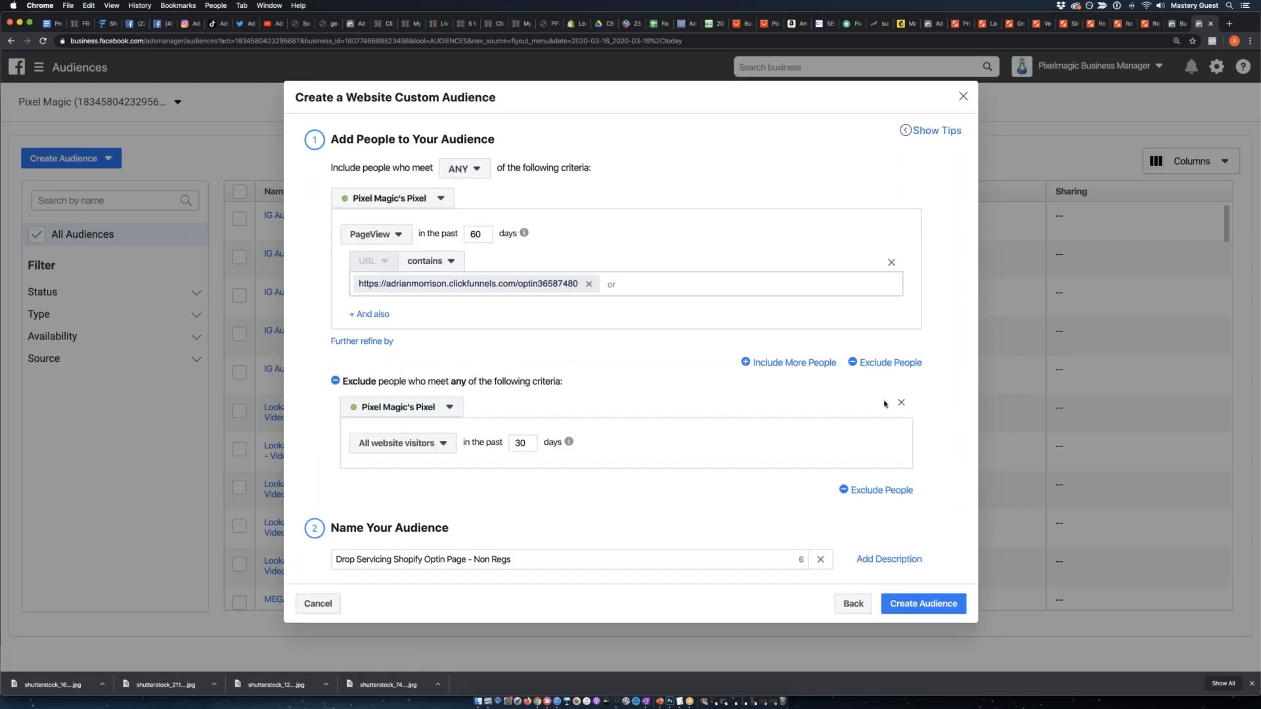
{"action": "left_click", "coordinate": [396, 445]}
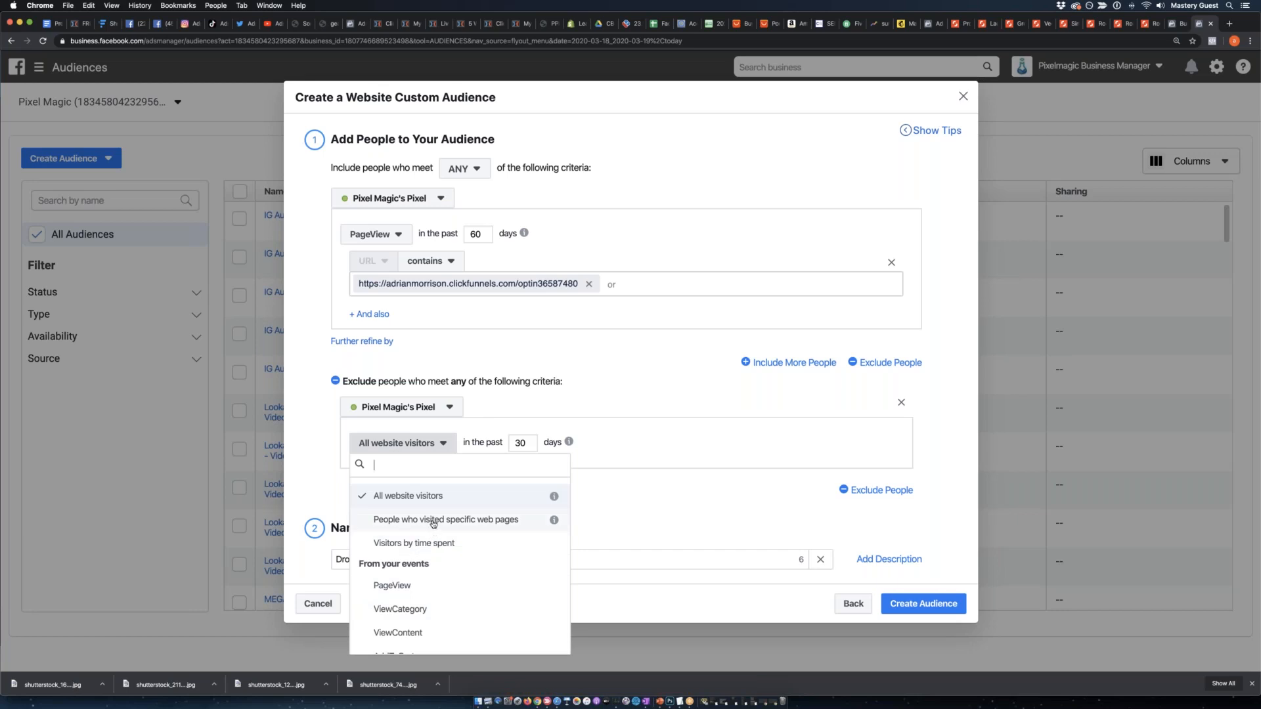
{"action": "left_click", "coordinate": [430, 519]}
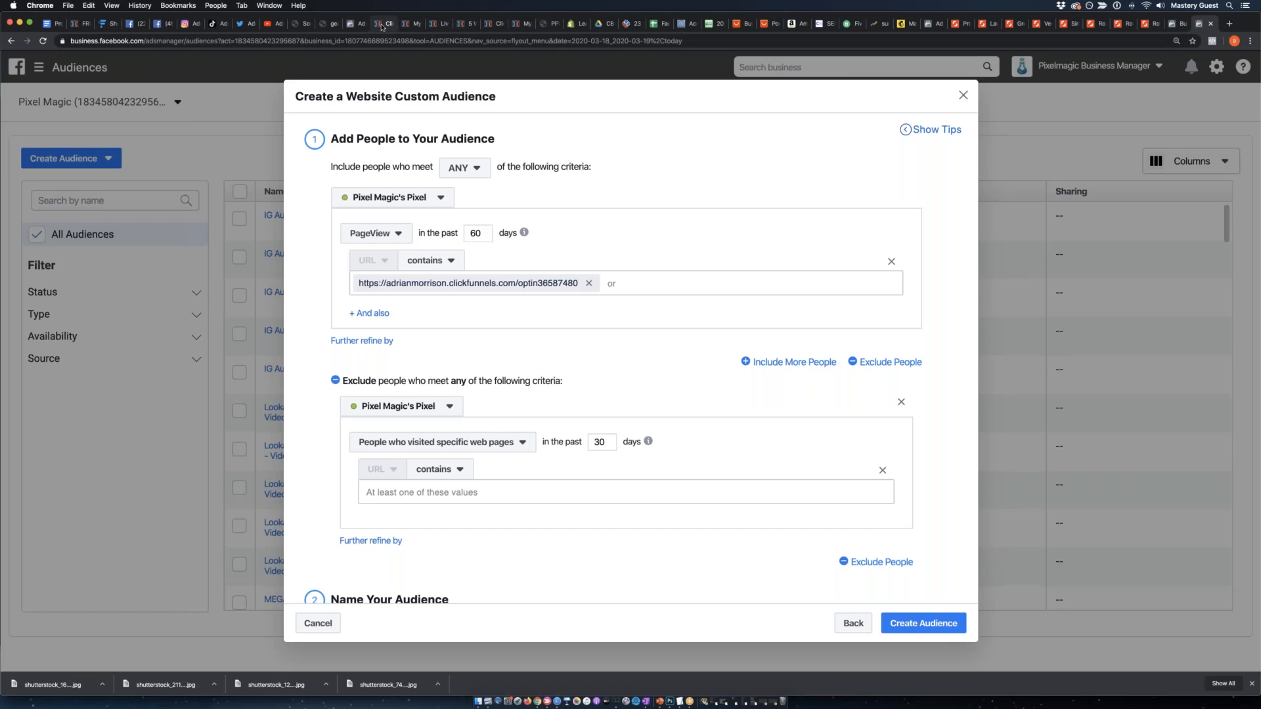
Copy the book download thank-you page's address and enter it as the excluded URL value.
{"action": "left_click", "coordinate": [384, 24]}
{"action": "left_click", "coordinate": [412, 24]}
{"action": "left_click", "coordinate": [441, 25]}
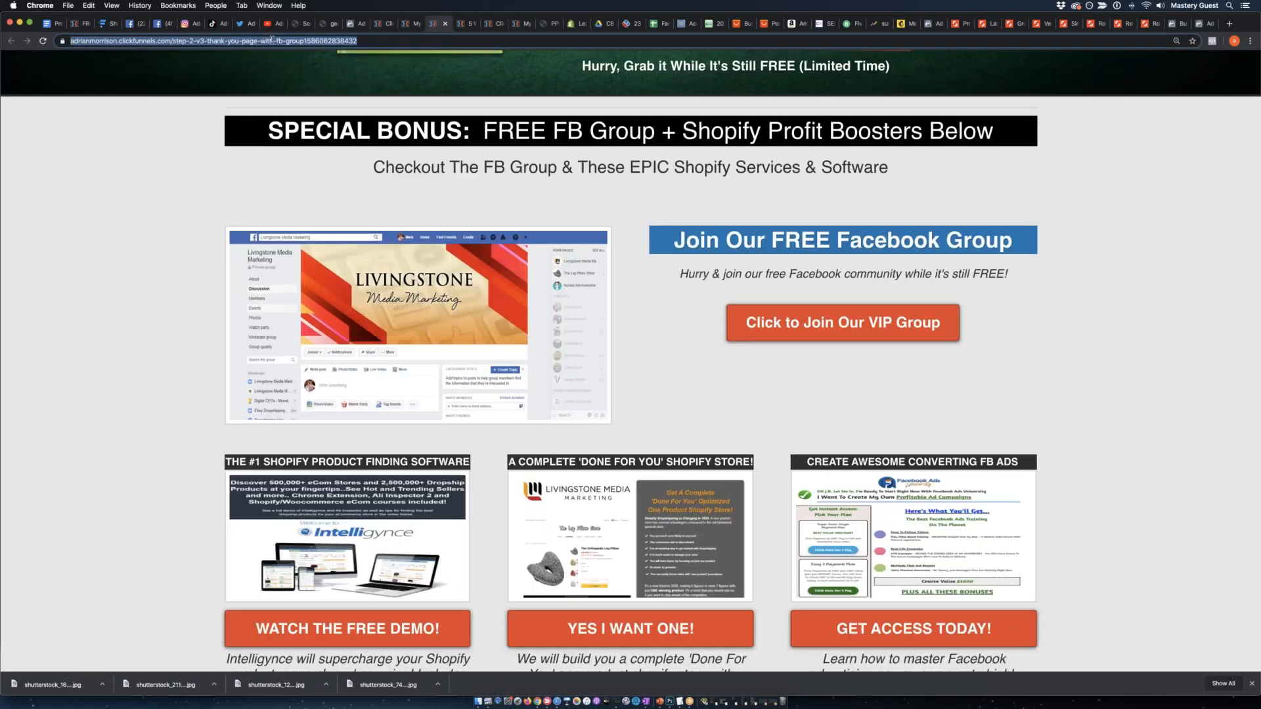
{"action": "scroll", "coordinate": [200, 273], "scroll_direction": "up", "scroll_amount": 5}
{"action": "left_click", "coordinate": [200, 273]}
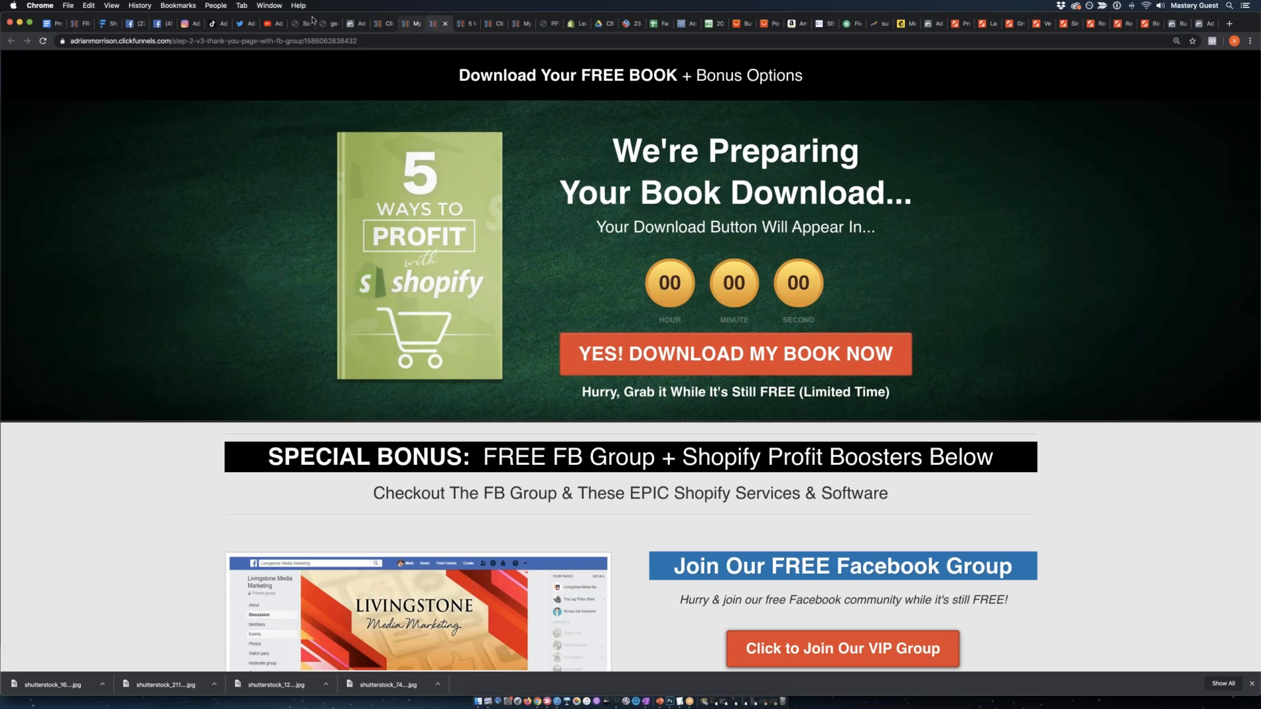
{"action": "left_click", "coordinate": [1202, 23]}
{"action": "key", "text": "ctrl+v"}
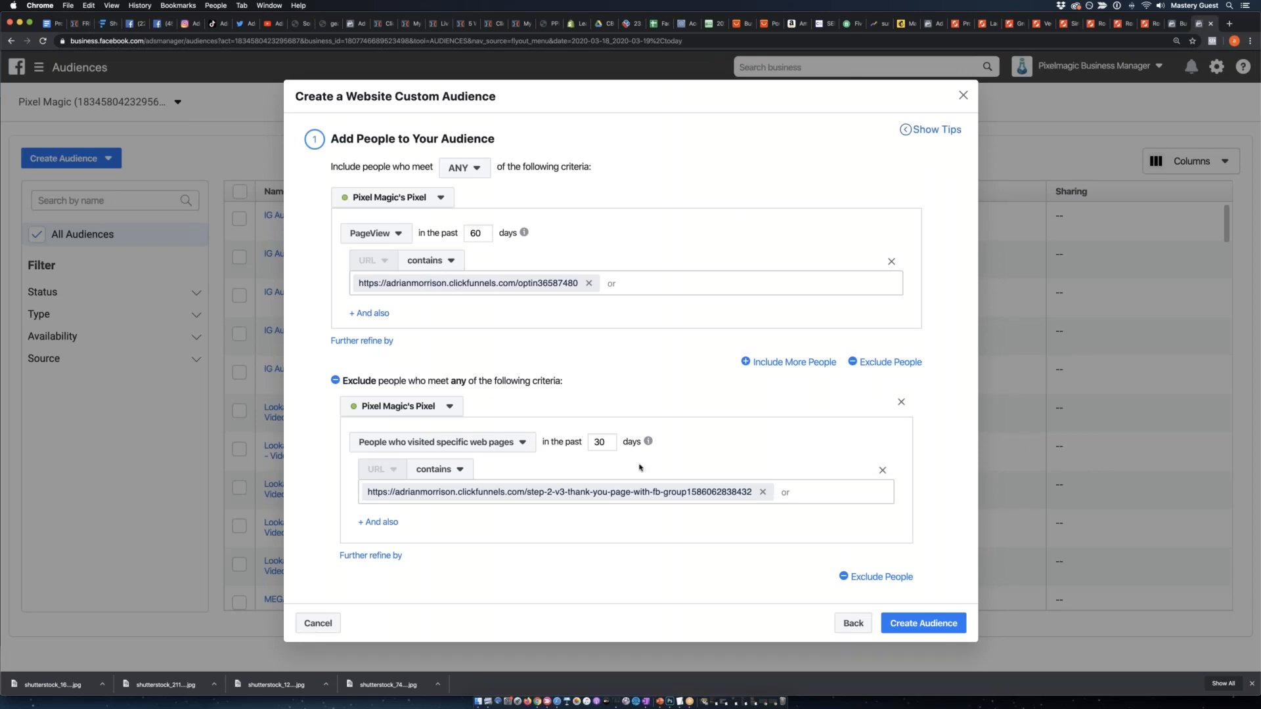
{"action": "left_click", "coordinate": [414, 25]}
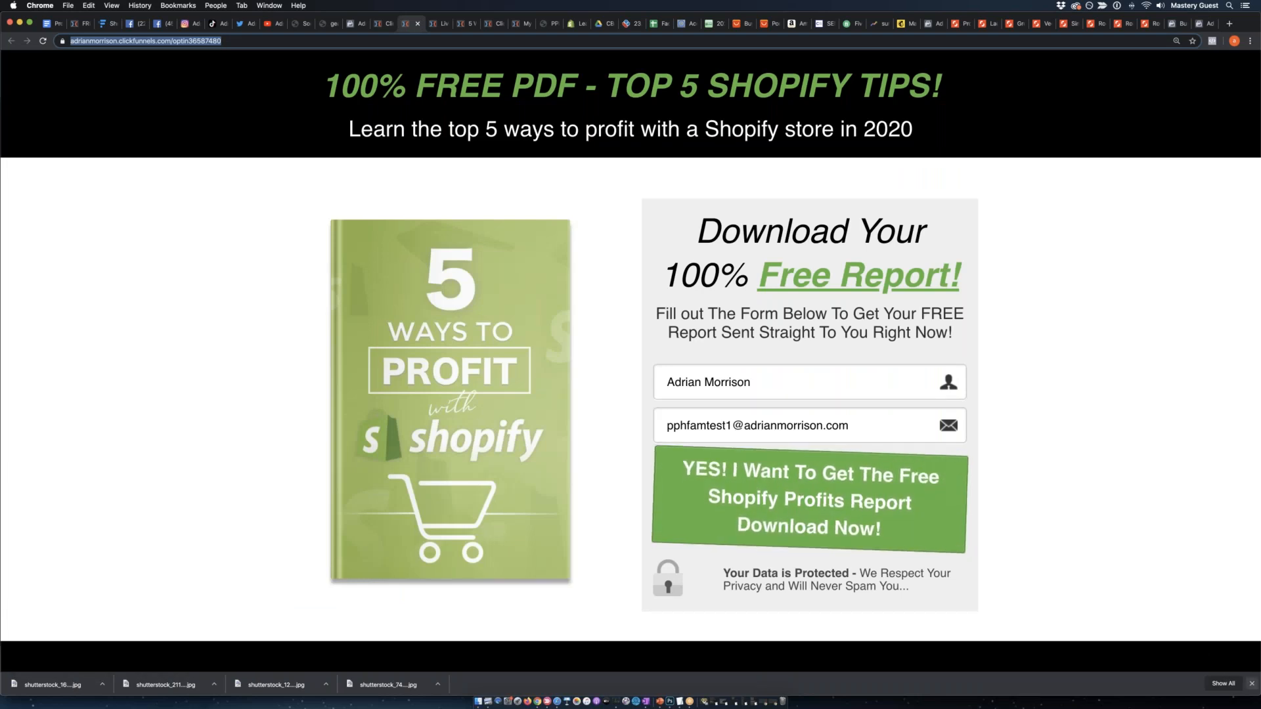
{"action": "left_click", "coordinate": [433, 25]}
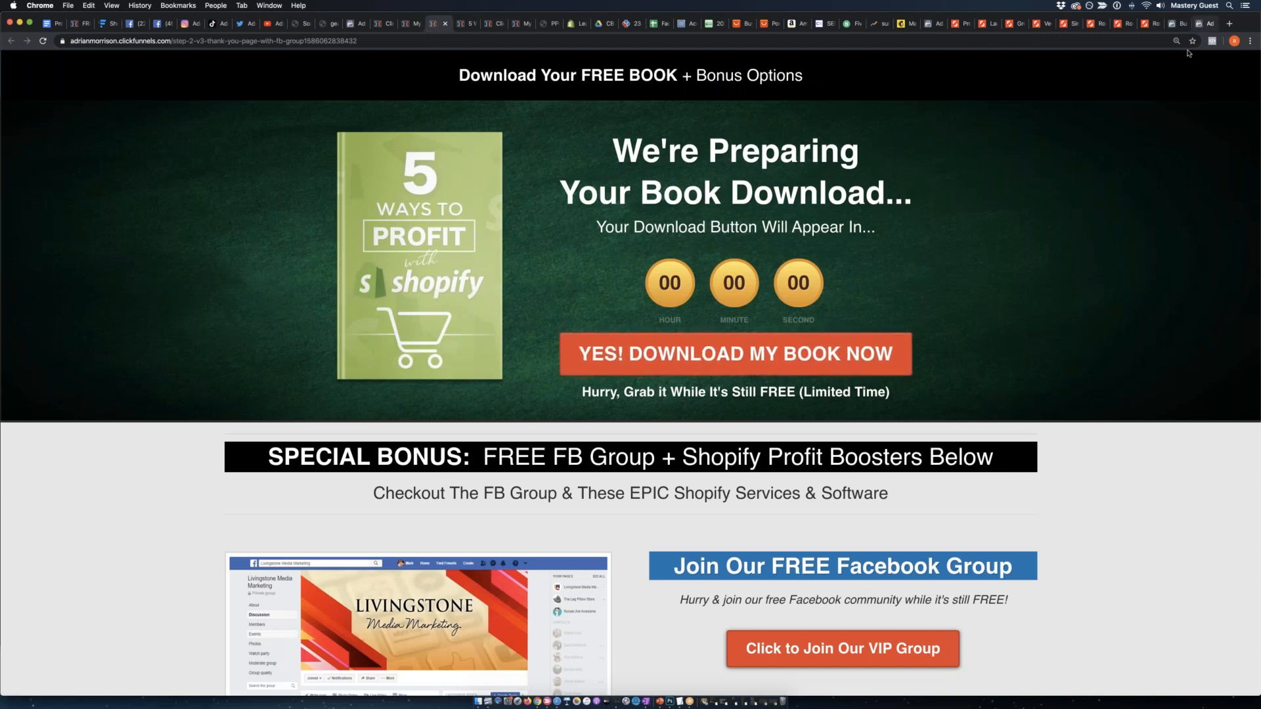
{"action": "left_click", "coordinate": [1203, 24]}
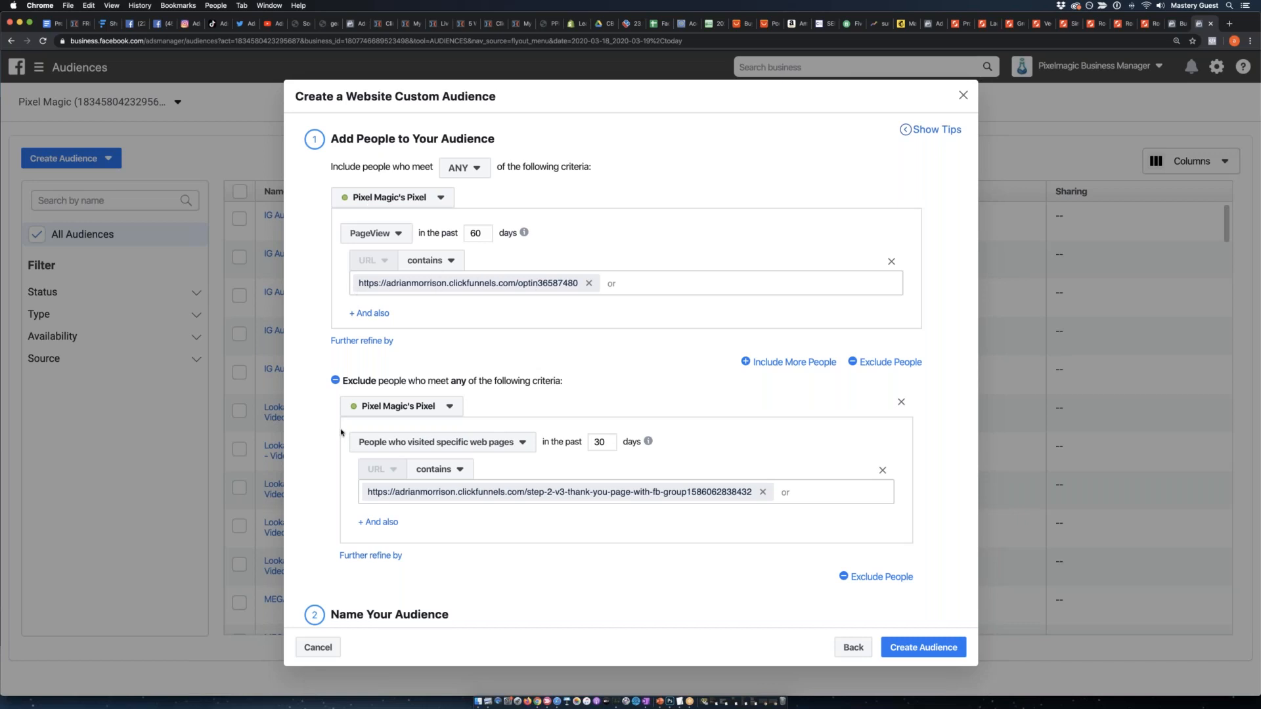
Set the exclusion window to 60 days and create the custom audience.
{"action": "double_click", "coordinate": [599, 442]}
{"action": "type", "text": "60"}
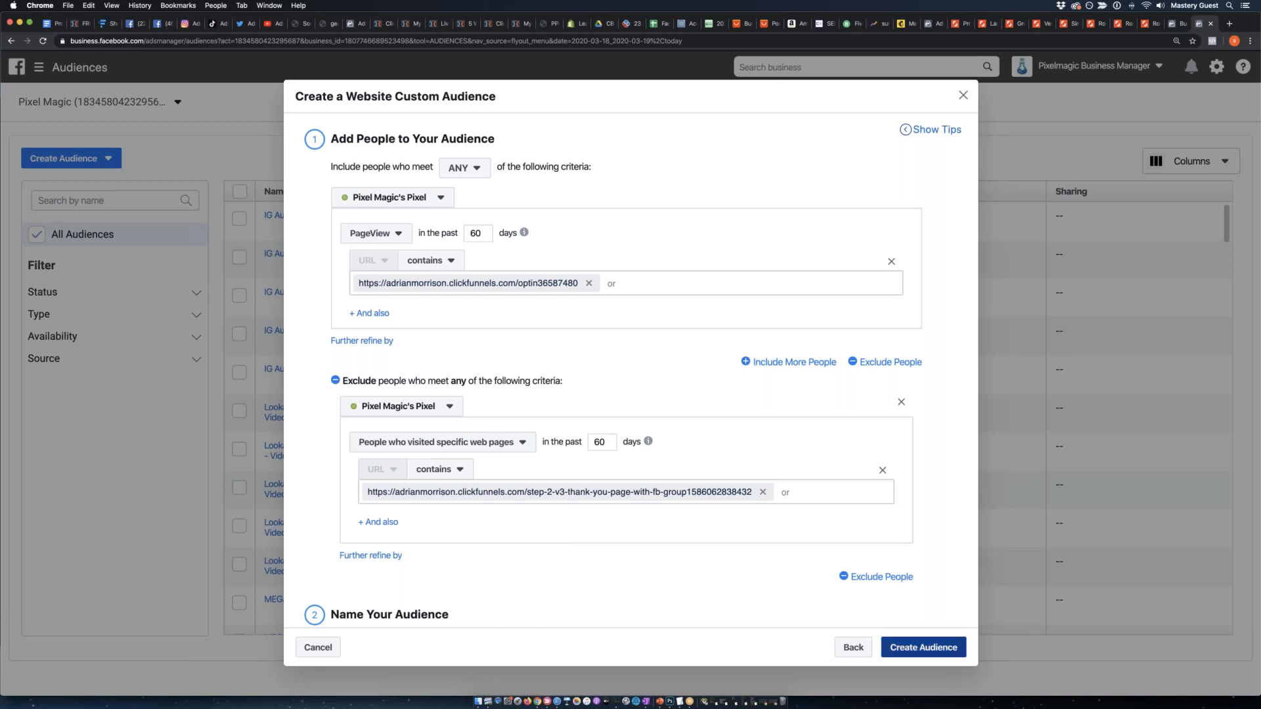
{"action": "left_click", "coordinate": [959, 644]}
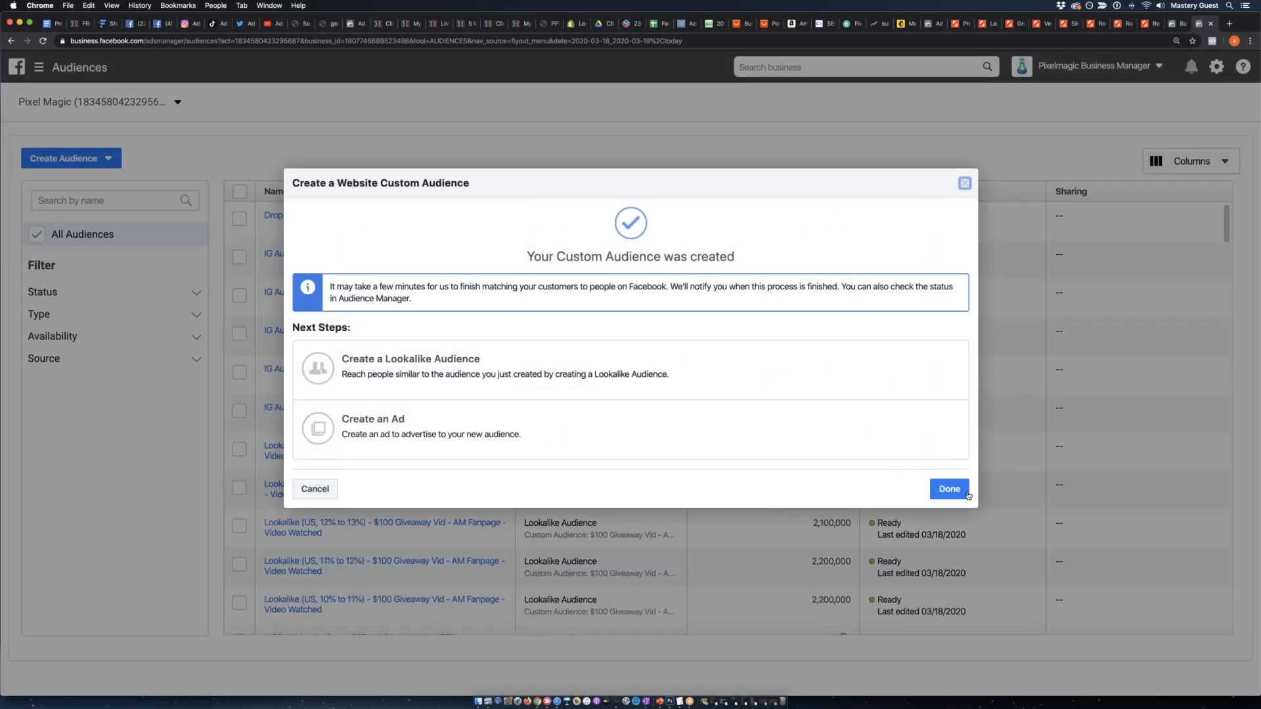
{"action": "left_click", "coordinate": [949, 489]}
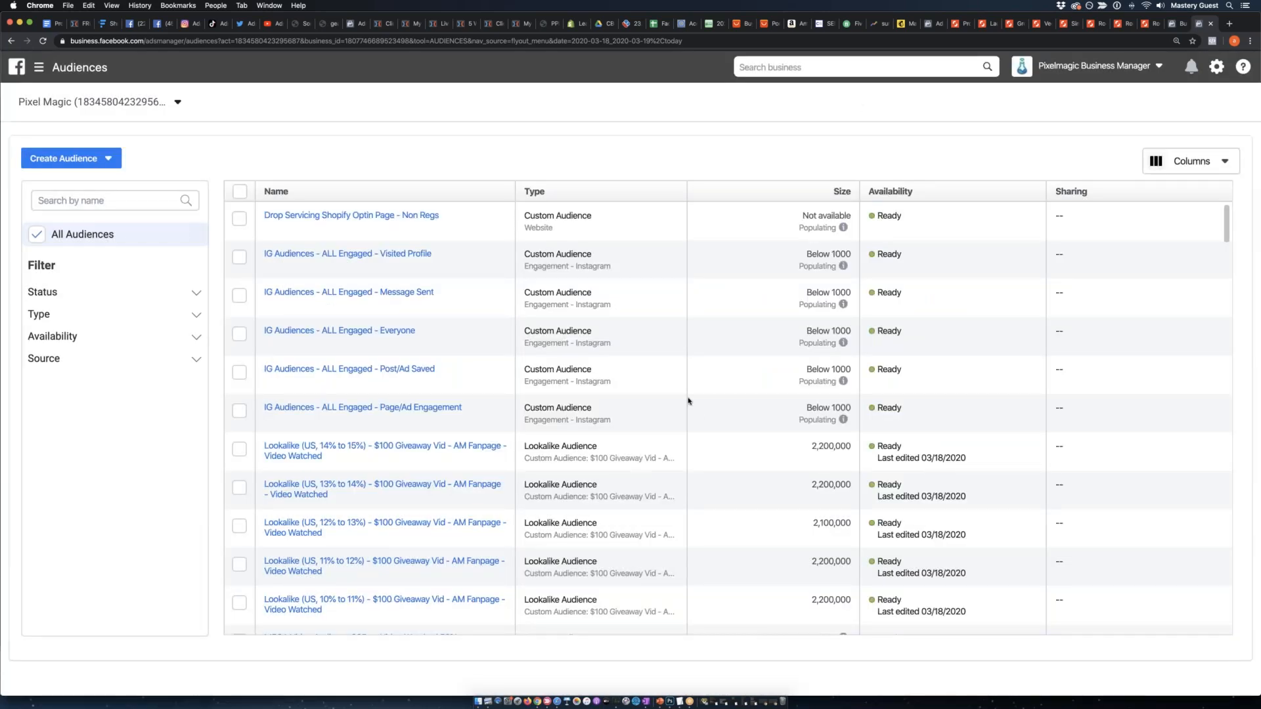
Switch to the Funnelytics retargeting funnel map and examine its abandoned leads and first opt-in page.
{"action": "left_click", "coordinate": [105, 23]}
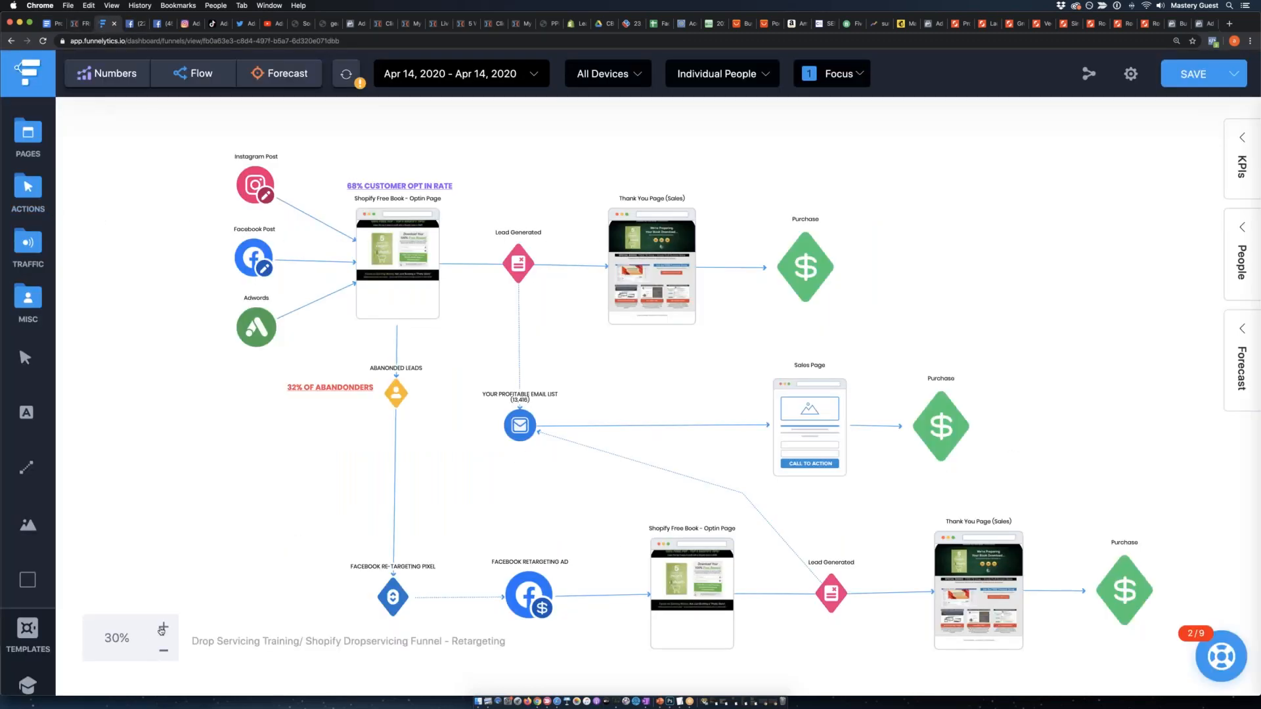
{"action": "left_click", "coordinate": [164, 627]}
{"action": "scroll", "coordinate": [362, 437], "scroll_direction": "left", "scroll_amount": 3}
{"action": "scroll", "coordinate": [361, 438], "scroll_direction": "up", "scroll_amount": 2}
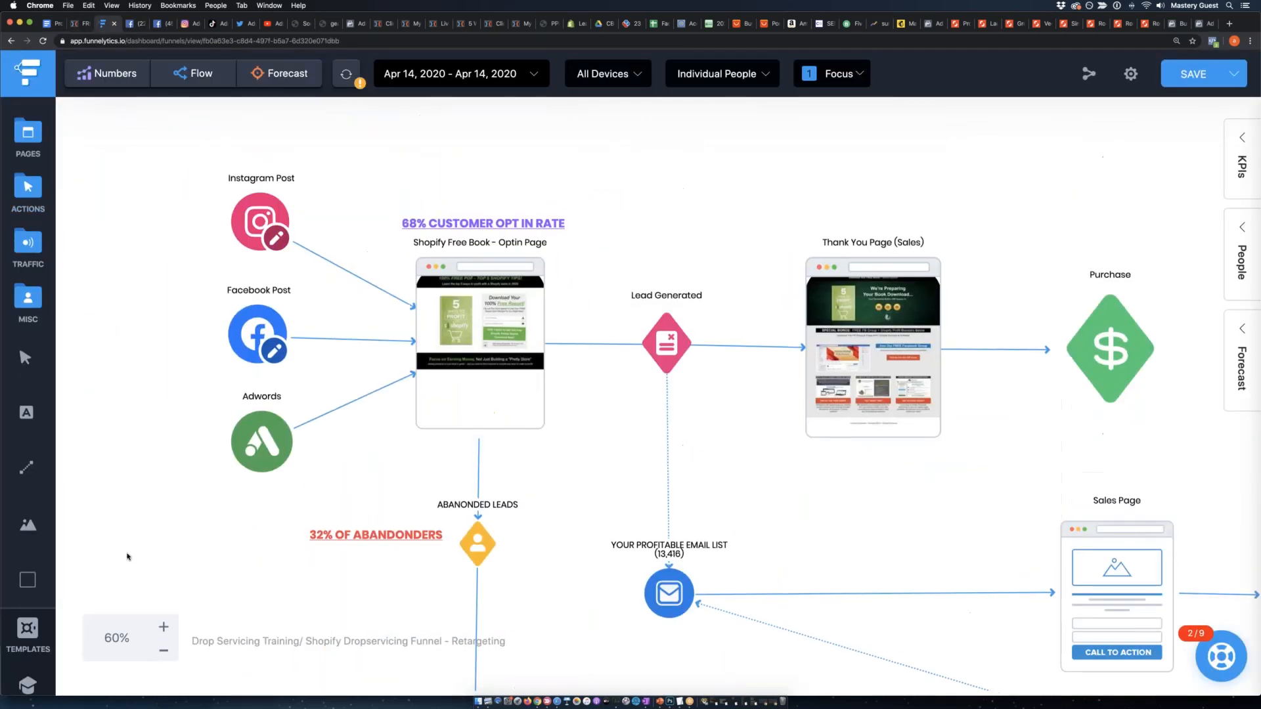
{"action": "left_click", "coordinate": [162, 628]}
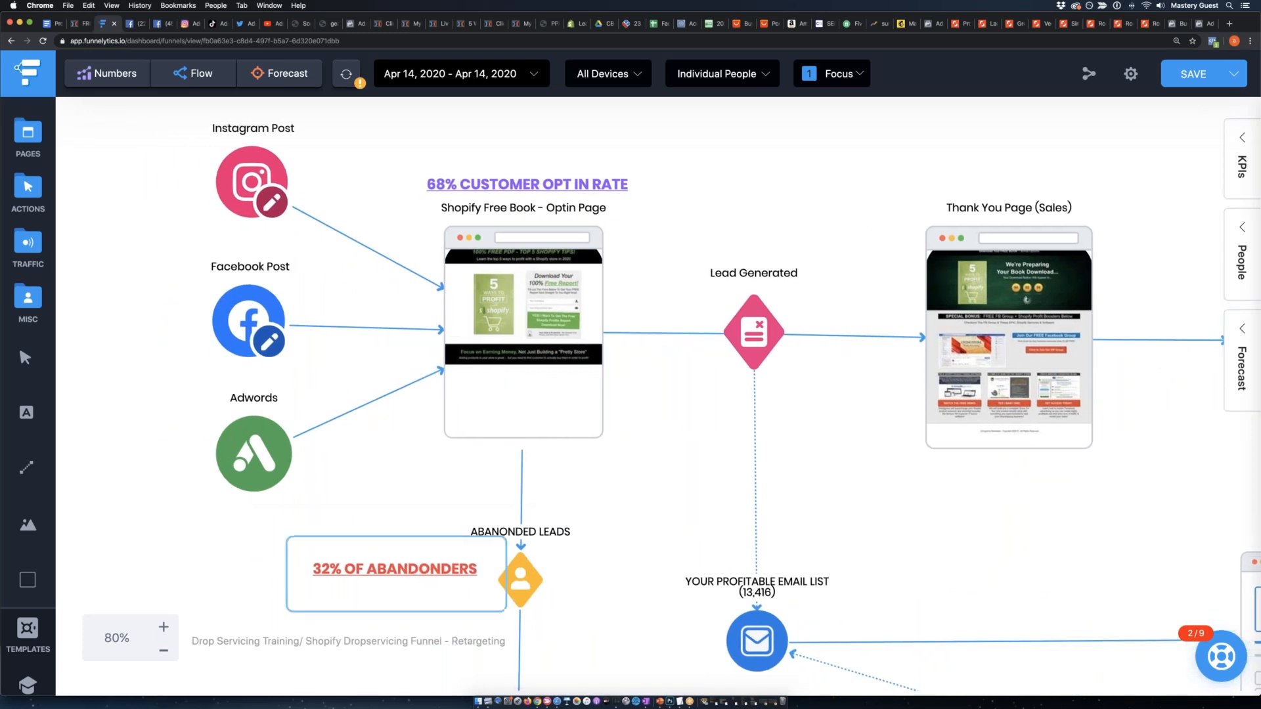
{"action": "left_click", "coordinate": [407, 573]}
{"action": "left_click", "coordinate": [520, 305]}
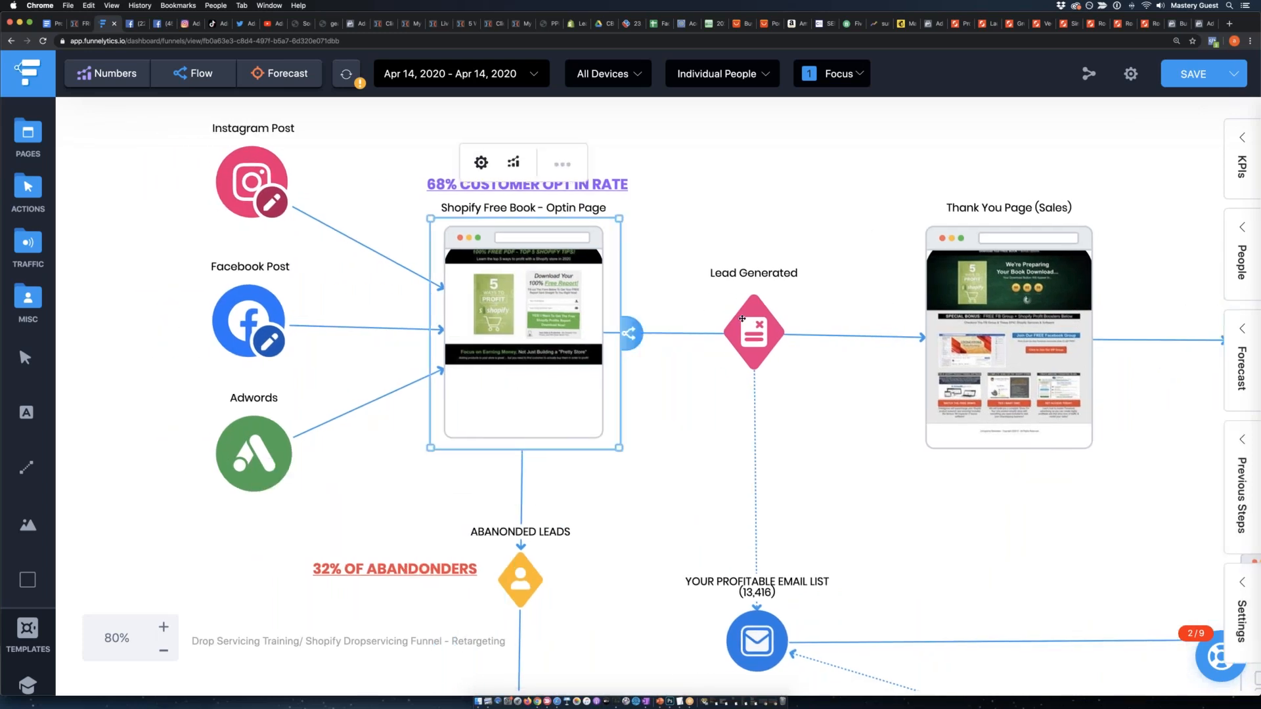
Shift the first opt-in page slightly down and the upper Thank You Page (Sales) a little closer to the Lead Generated node.
{"action": "left_click", "coordinate": [742, 319]}
{"action": "left_click", "coordinate": [657, 318]}
{"action": "left_click_drag", "start_coordinate": [548, 326], "coordinate": [585, 333]}
{"action": "left_click_drag", "start_coordinate": [1008, 334], "coordinate": [983, 331]}
{"action": "left_click", "coordinate": [714, 503]}
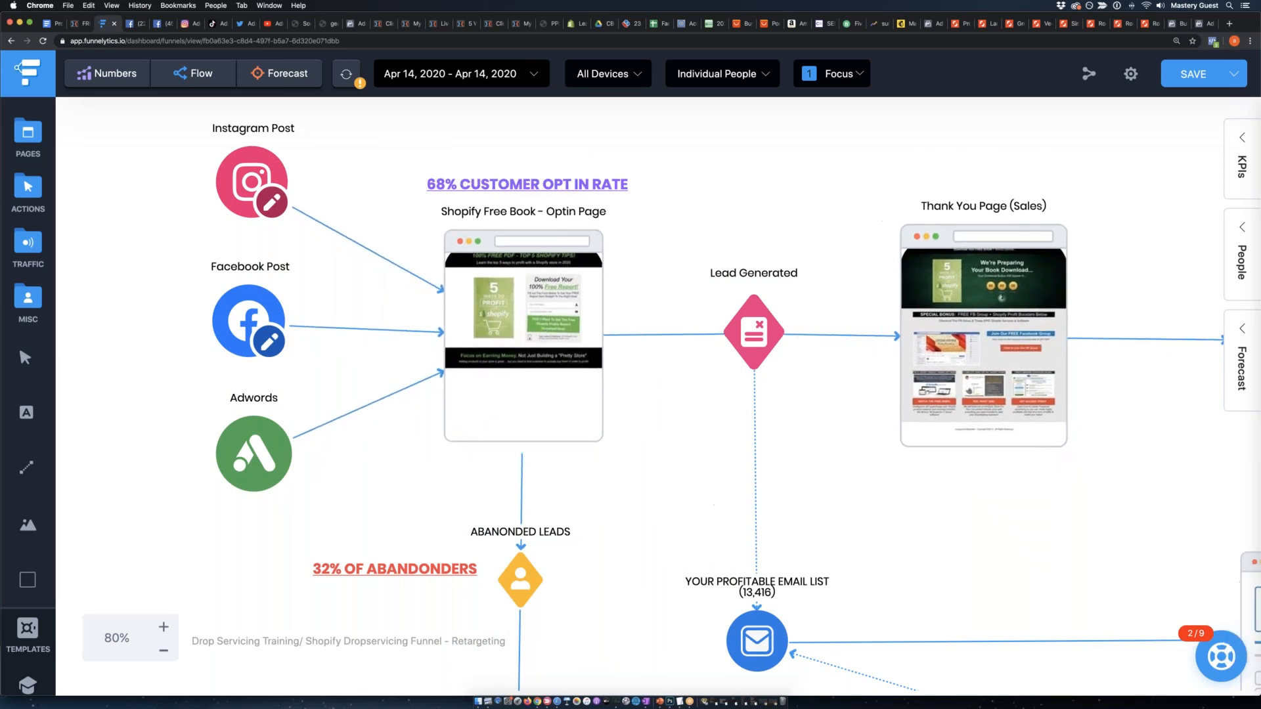
Nudge the first opt-in page and Abandoned Leads node slightly, and move the upper Thank You Page (Sales) slightly up toward Lead Generated.
{"action": "mouse_move", "coordinate": [529, 306]}
{"action": "left_mouse_down"}
{"action": "mouse_move", "coordinate": [573, 306]}
{"action": "mouse_move", "coordinate": [531, 304]}
{"action": "left_mouse_up"}
{"action": "mouse_move", "coordinate": [977, 294]}
{"action": "left_mouse_down"}
{"action": "mouse_move", "coordinate": [983, 306]}
{"action": "mouse_move", "coordinate": [973, 287]}
{"action": "left_mouse_up"}
{"action": "scroll", "coordinate": [610, 460], "scroll_direction": "down", "scroll_amount": 5}
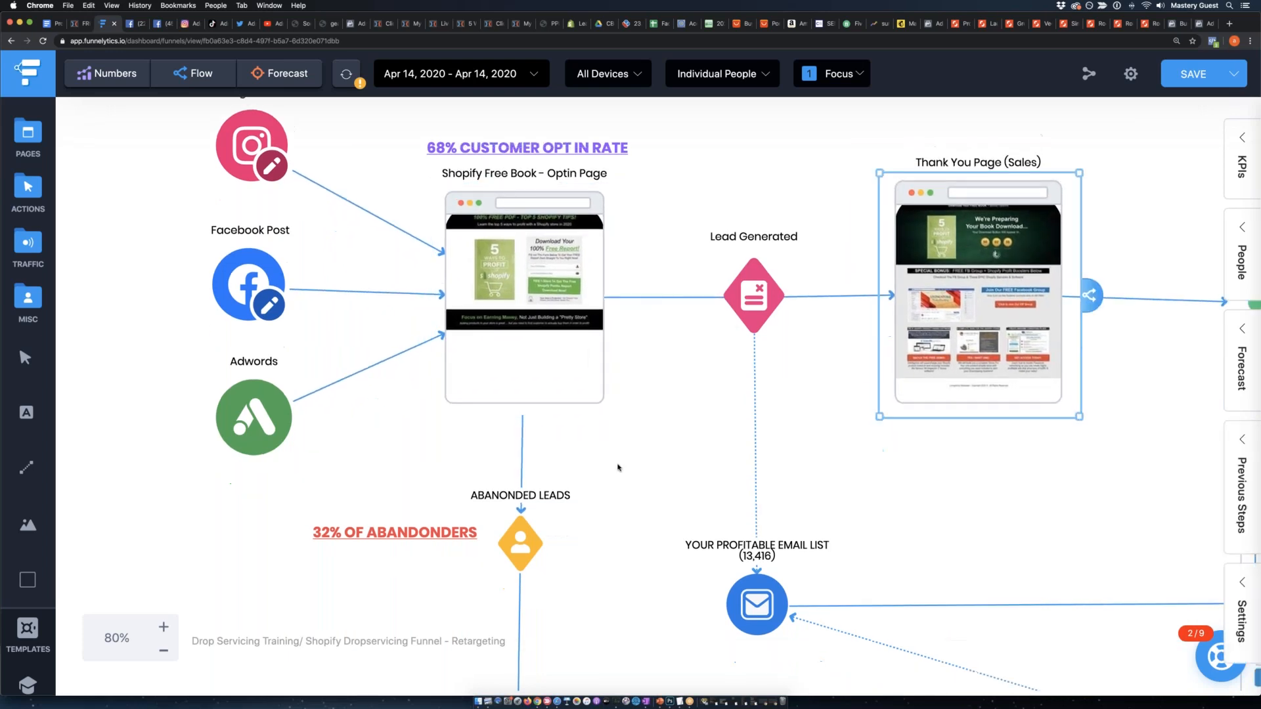
{"action": "mouse_move", "coordinate": [530, 429]}
{"action": "left_mouse_down"}
{"action": "mouse_move", "coordinate": [543, 427]}
{"action": "mouse_move", "coordinate": [515, 423]}
{"action": "mouse_move", "coordinate": [531, 422]}
{"action": "left_mouse_up"}
{"action": "scroll", "coordinate": [540, 432], "scroll_direction": "down", "scroll_amount": 6}
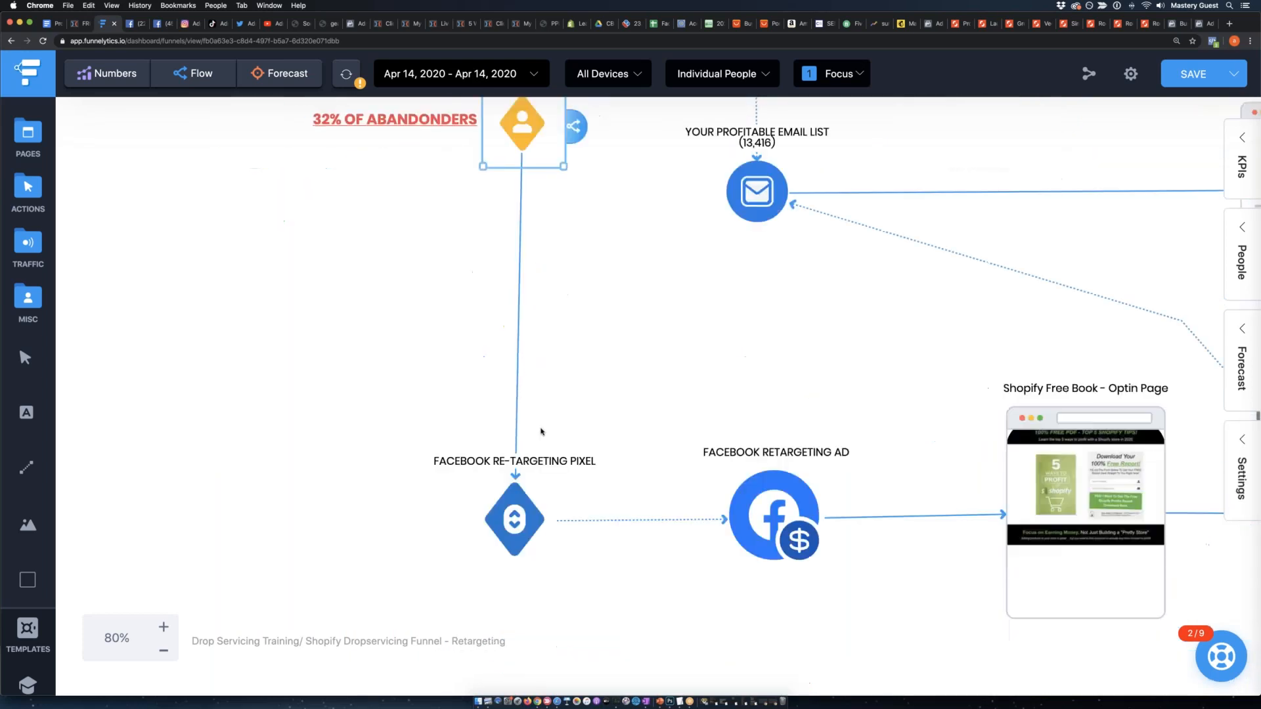
Nudge the Facebook Re-Targeting Pixel and the Facebook Retargeting Ad slightly within the retargeting branch.
{"action": "mouse_move", "coordinate": [514, 358]}
{"action": "left_mouse_down"}
{"action": "mouse_move", "coordinate": [534, 348]}
{"action": "mouse_move", "coordinate": [520, 358]}
{"action": "left_mouse_up"}
{"action": "mouse_move", "coordinate": [774, 357]}
{"action": "left_mouse_down"}
{"action": "mouse_move", "coordinate": [764, 367]}
{"action": "mouse_move", "coordinate": [778, 359]}
{"action": "left_mouse_up"}
{"action": "left_click", "coordinate": [785, 434]}
{"action": "scroll", "coordinate": [786, 434], "scroll_direction": "right", "scroll_amount": 1}
{"action": "scroll", "coordinate": [786, 433], "scroll_direction": "right", "scroll_amount": 10}
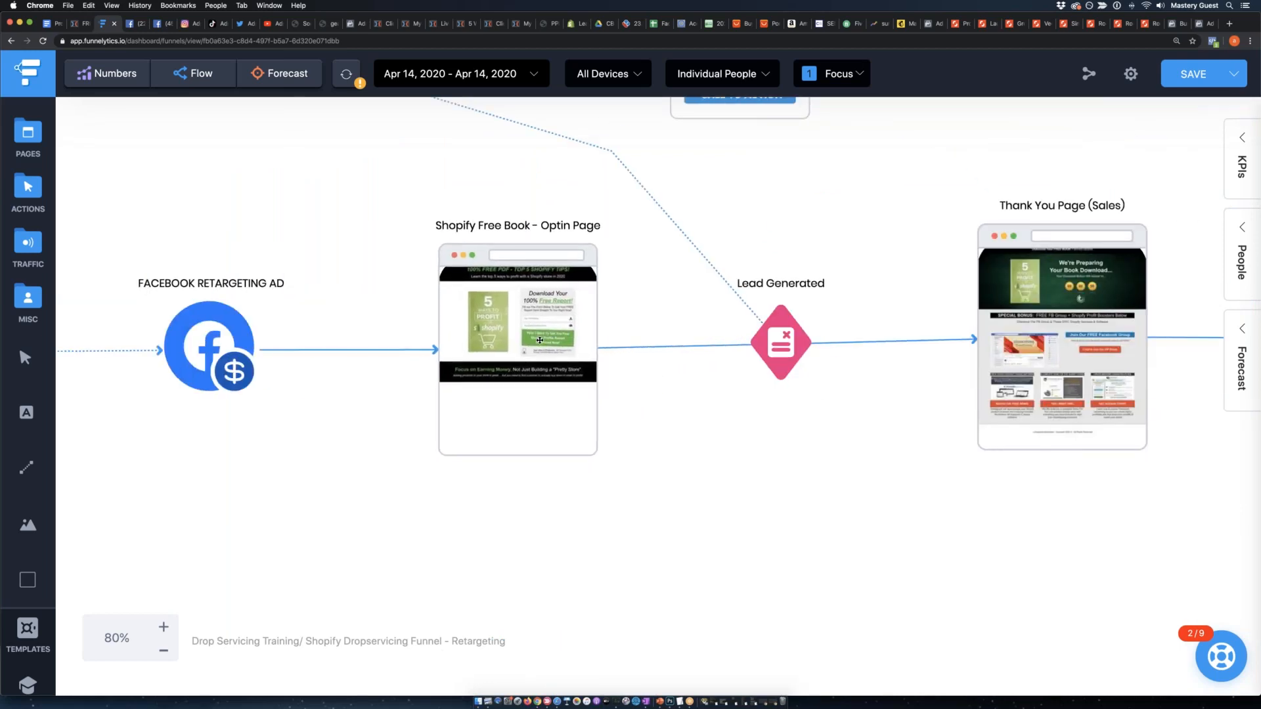
Examine the retargeting branch's opt-in page, the profitable email list it feeds, and the Purchase node at its end.
{"action": "left_click", "coordinate": [539, 341]}
{"action": "scroll", "coordinate": [690, 348], "scroll_direction": "right", "scroll_amount": 3}
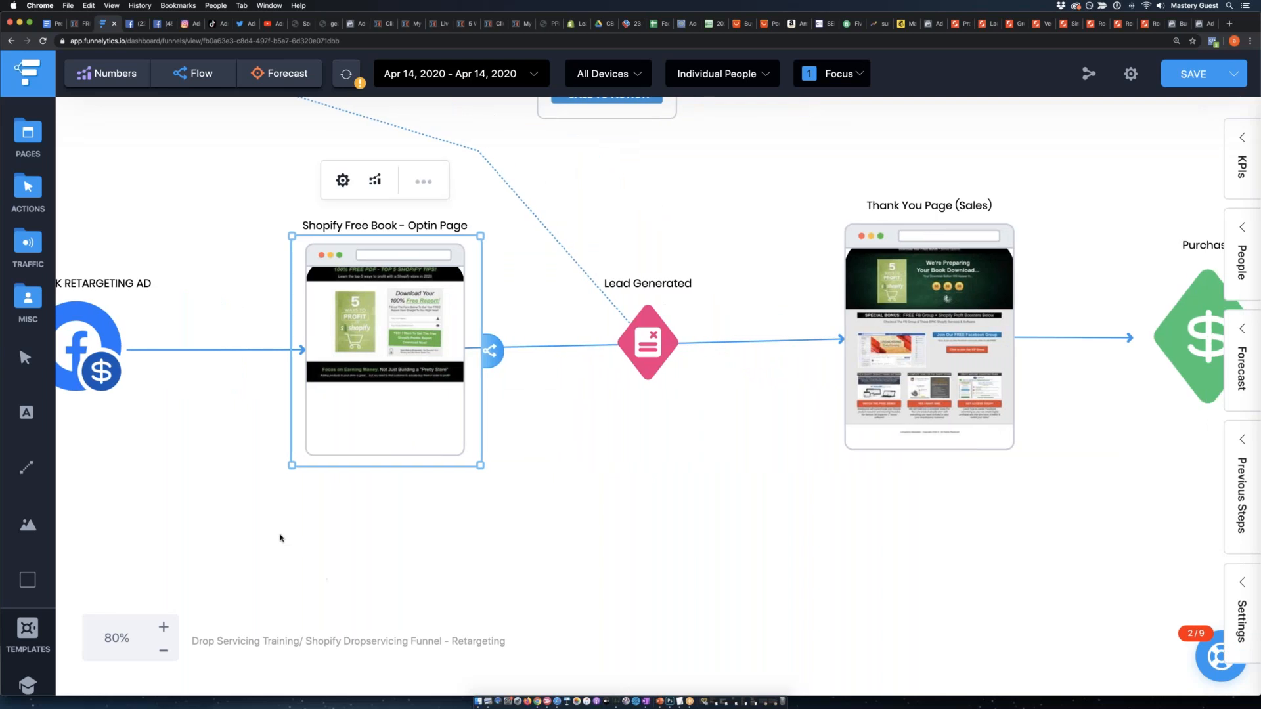
{"action": "scroll", "coordinate": [281, 526], "scroll_direction": "up", "scroll_amount": 3}
{"action": "scroll", "coordinate": [281, 526], "scroll_direction": "left", "scroll_amount": 3}
{"action": "scroll", "coordinate": [281, 402], "scroll_direction": "up", "scroll_amount": 2}
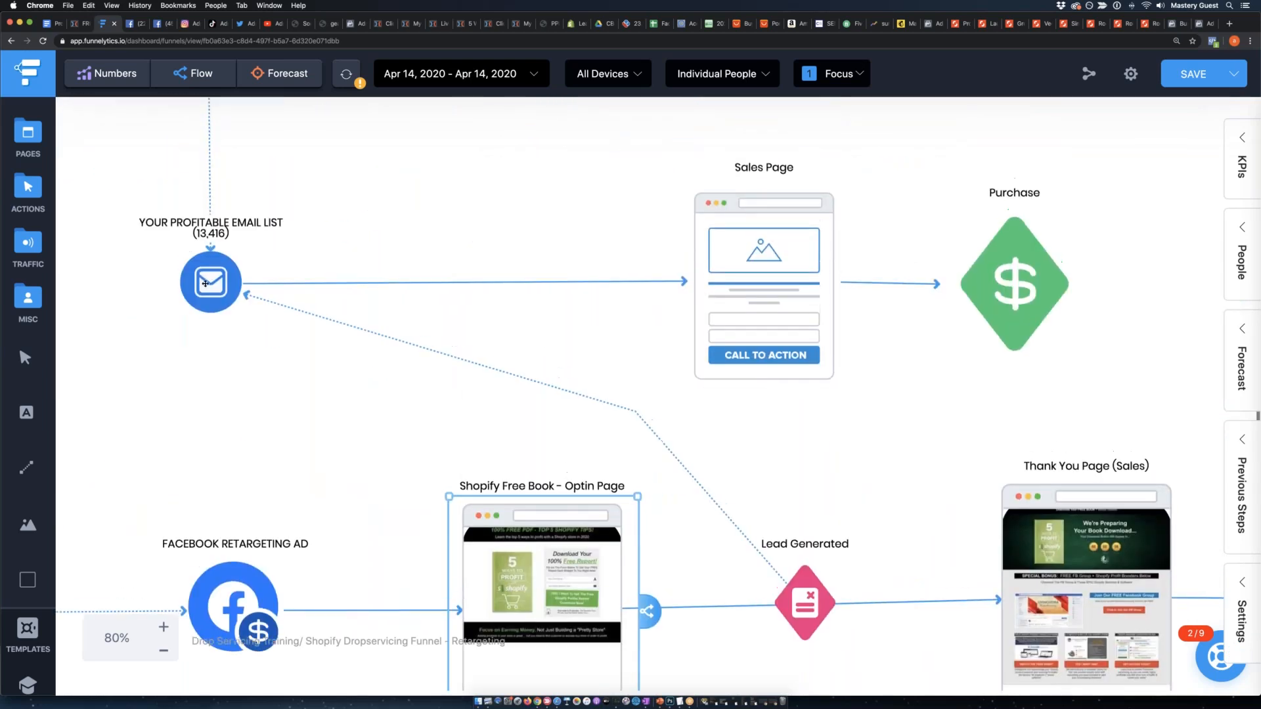
{"action": "left_click", "coordinate": [226, 287]}
{"action": "scroll", "coordinate": [256, 293], "scroll_direction": "right", "scroll_amount": 10}
{"action": "scroll", "coordinate": [273, 296], "scroll_direction": "down", "scroll_amount": 4}
{"action": "scroll", "coordinate": [775, 362], "scroll_direction": "down", "scroll_amount": 2}
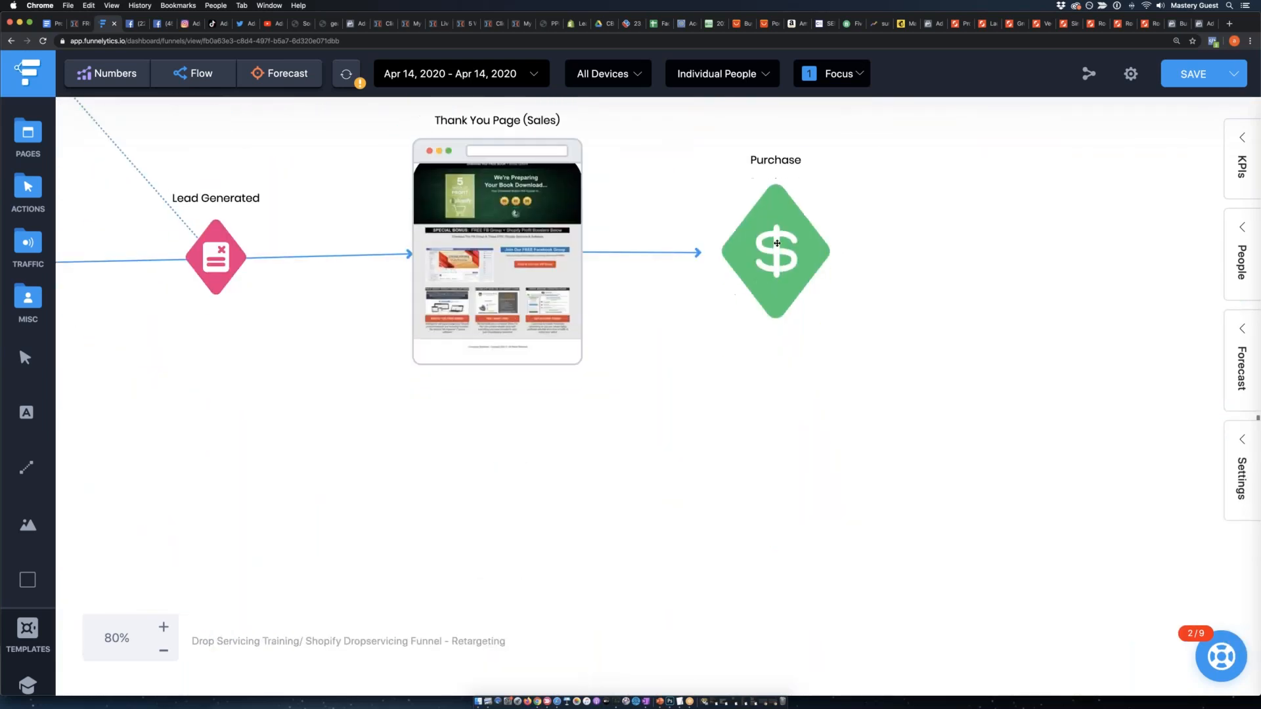
{"action": "left_click", "coordinate": [774, 263]}
Show the entire retargeting funnel map at 20% zoom to review all of its branches together.
{"action": "left_click", "coordinate": [164, 650]}
{"action": "left_click", "coordinate": [165, 650]}
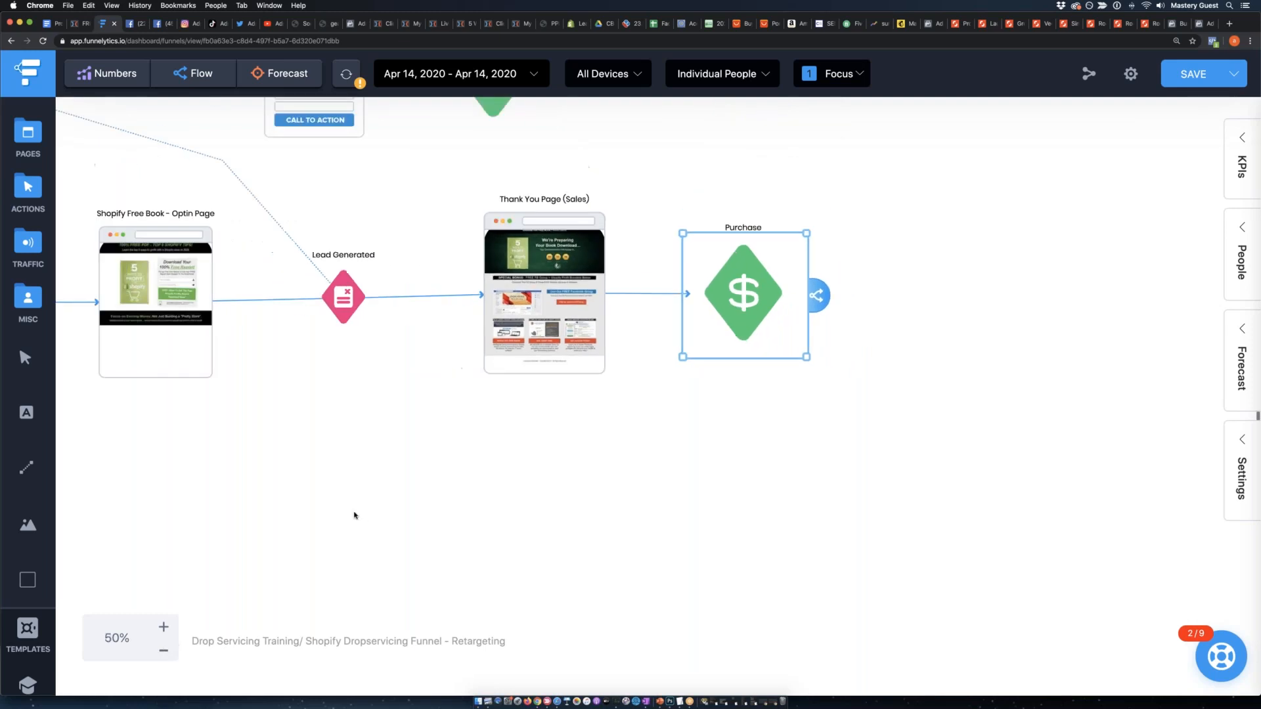
{"action": "left_click", "coordinate": [165, 652]}
{"action": "left_click", "coordinate": [166, 654]}
{"action": "left_click", "coordinate": [166, 654]}
{"action": "left_click", "coordinate": [166, 654]}
{"action": "scroll", "coordinate": [487, 466], "scroll_direction": "up", "scroll_amount": 3}
{"action": "scroll", "coordinate": [487, 466], "scroll_direction": "left", "scroll_amount": 4}
{"action": "scroll", "coordinate": [487, 465], "scroll_direction": "right", "scroll_amount": 2}
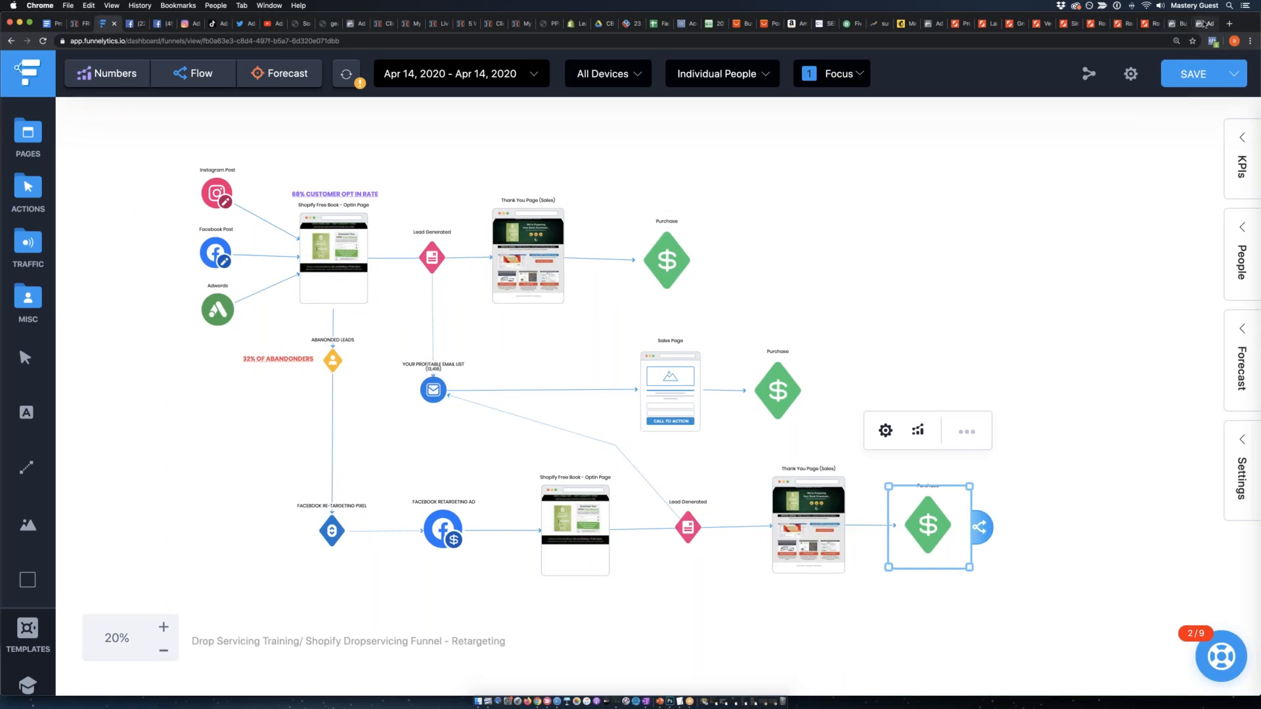
Switch to Facebook Audiences and start creating an ad from the "Drop Servicing Shopify Optin Page - Non Regs" audience.
{"action": "left_click", "coordinate": [1200, 23]}
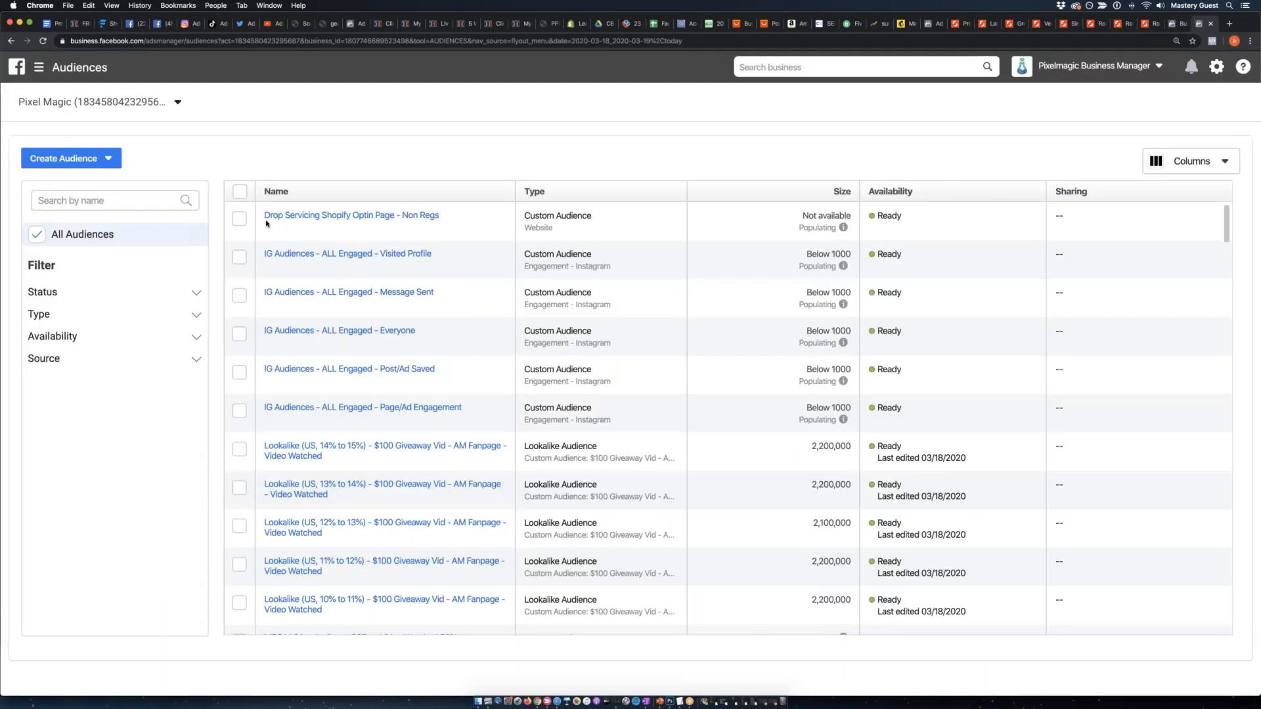
{"action": "scroll", "coordinate": [240, 217], "scroll_direction": "down", "scroll_amount": 1}
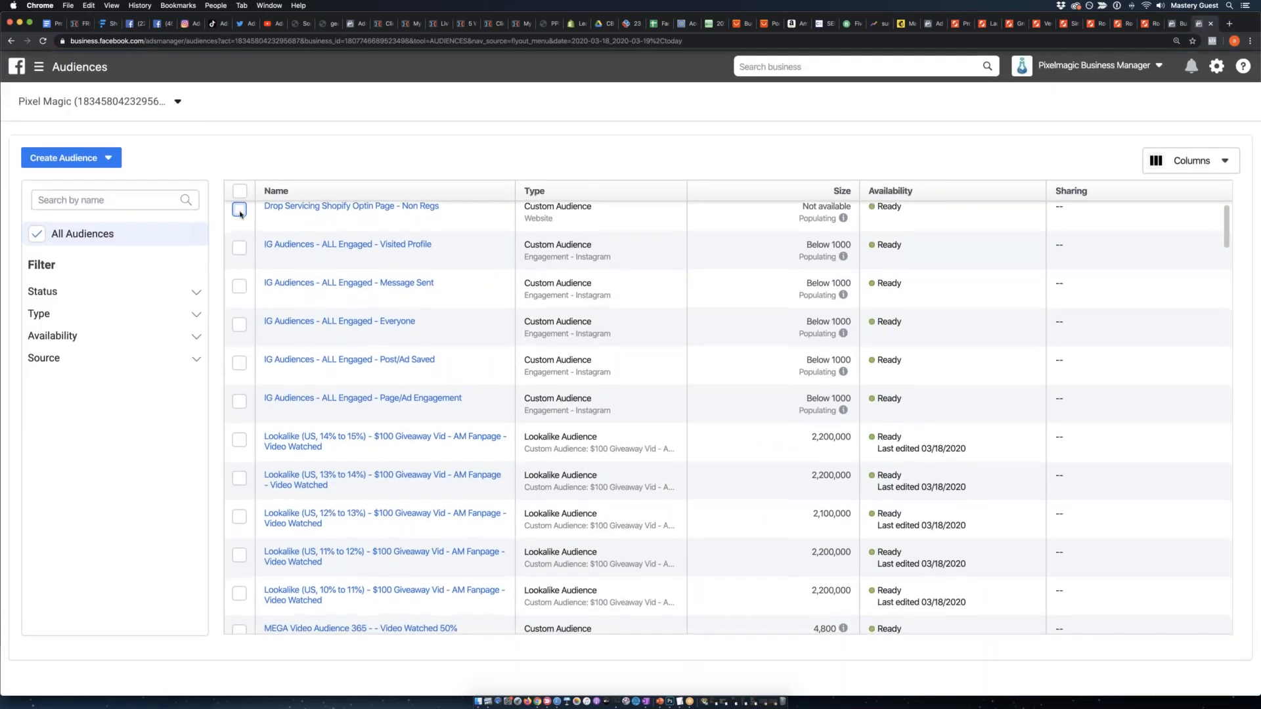
{"action": "scroll", "coordinate": [269, 214], "scroll_direction": "up", "scroll_amount": 1}
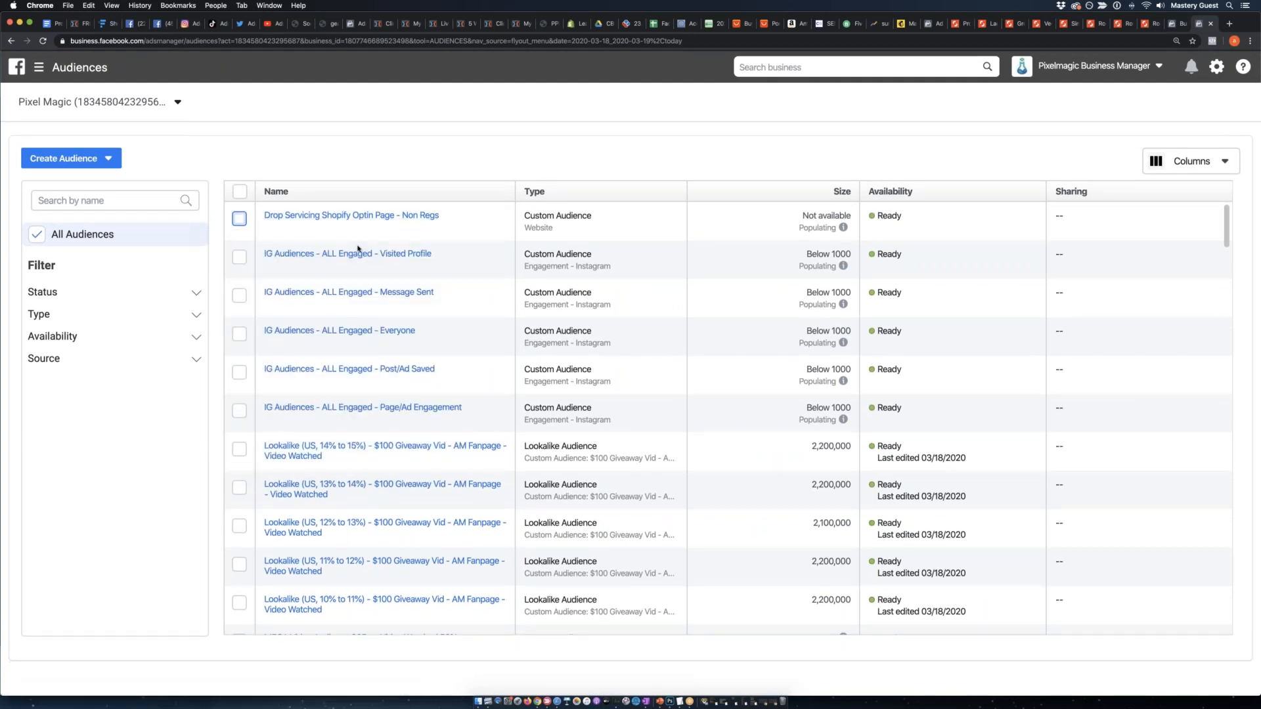
{"action": "left_click", "coordinate": [240, 219]}
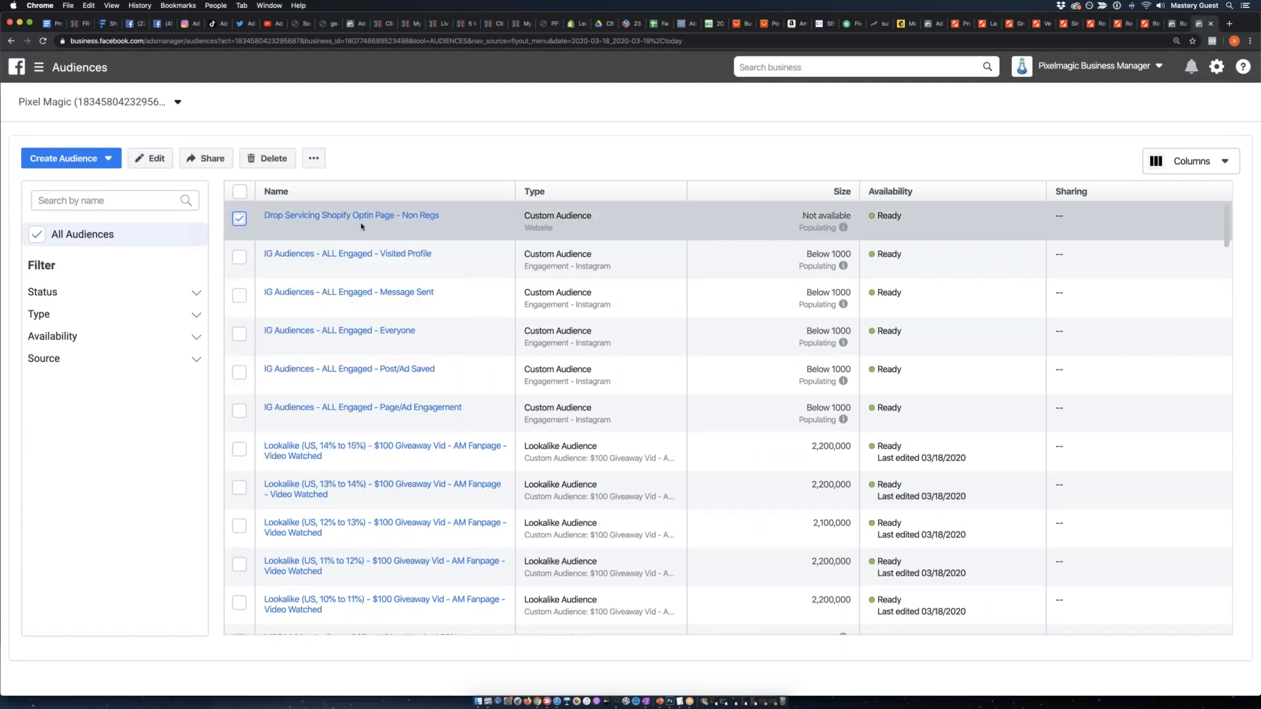
{"action": "left_click", "coordinate": [314, 158]}
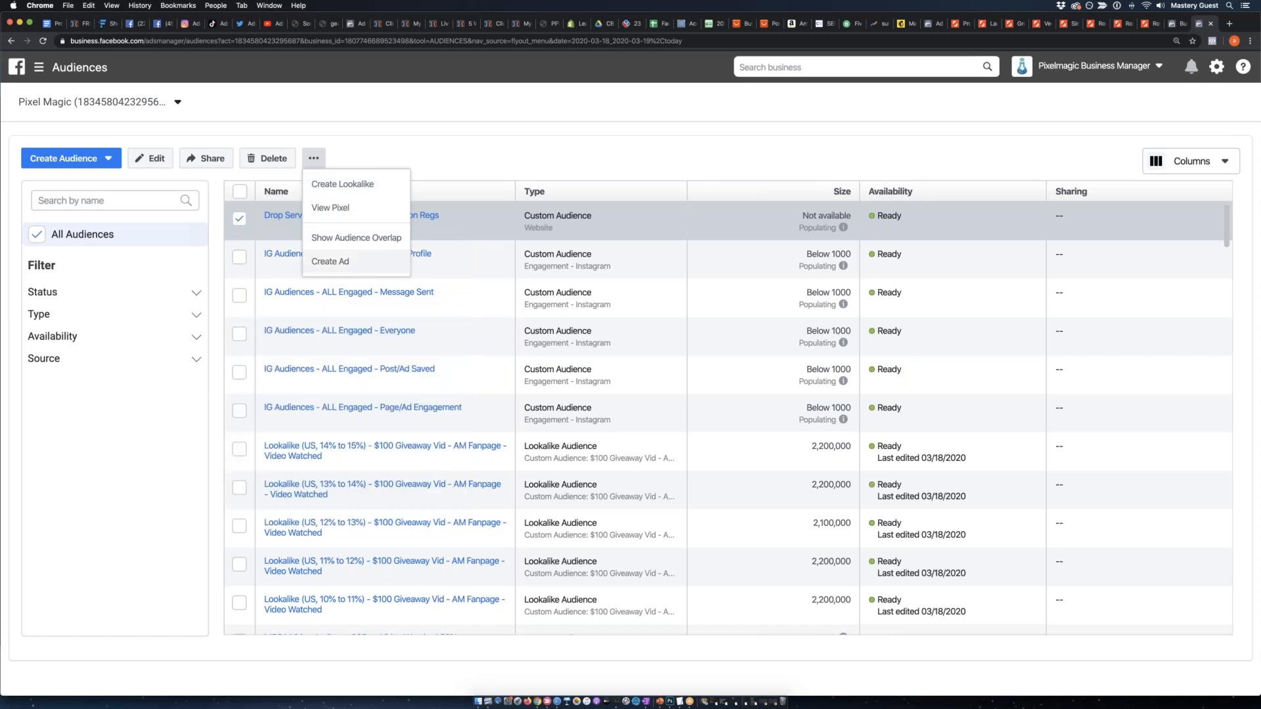
{"action": "left_click", "coordinate": [335, 261]}
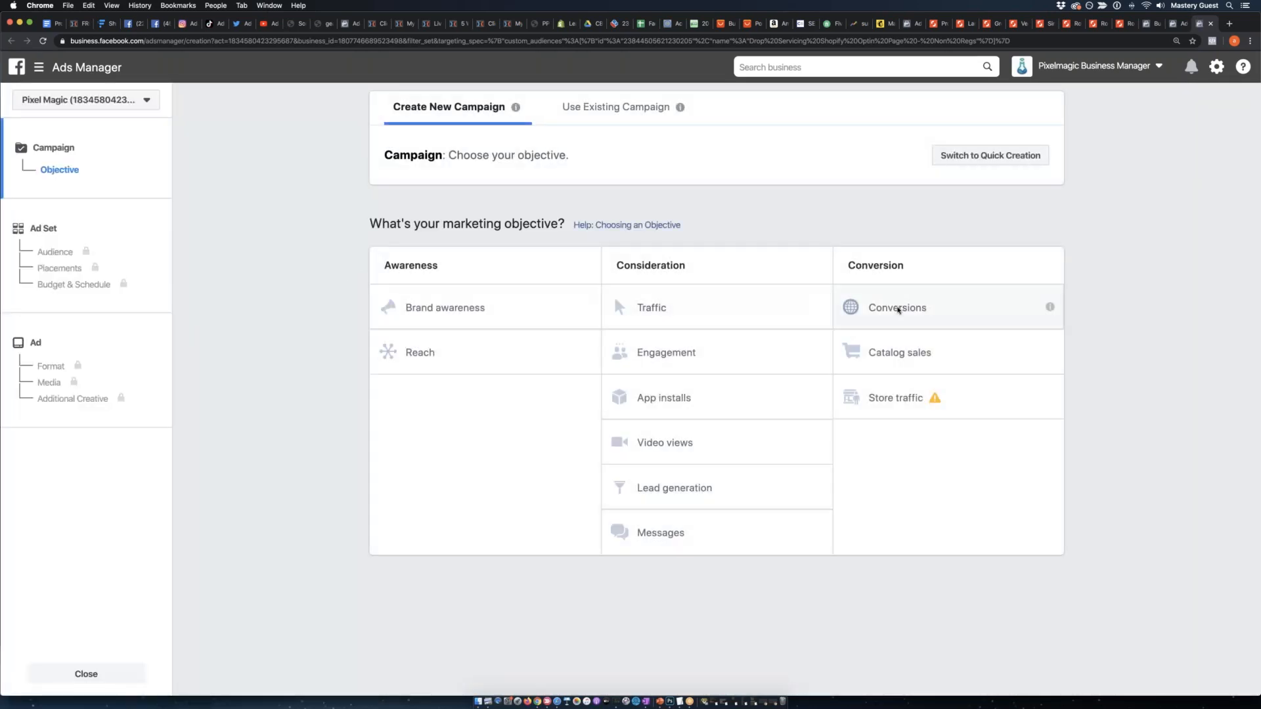
{"action": "left_click", "coordinate": [897, 309]}
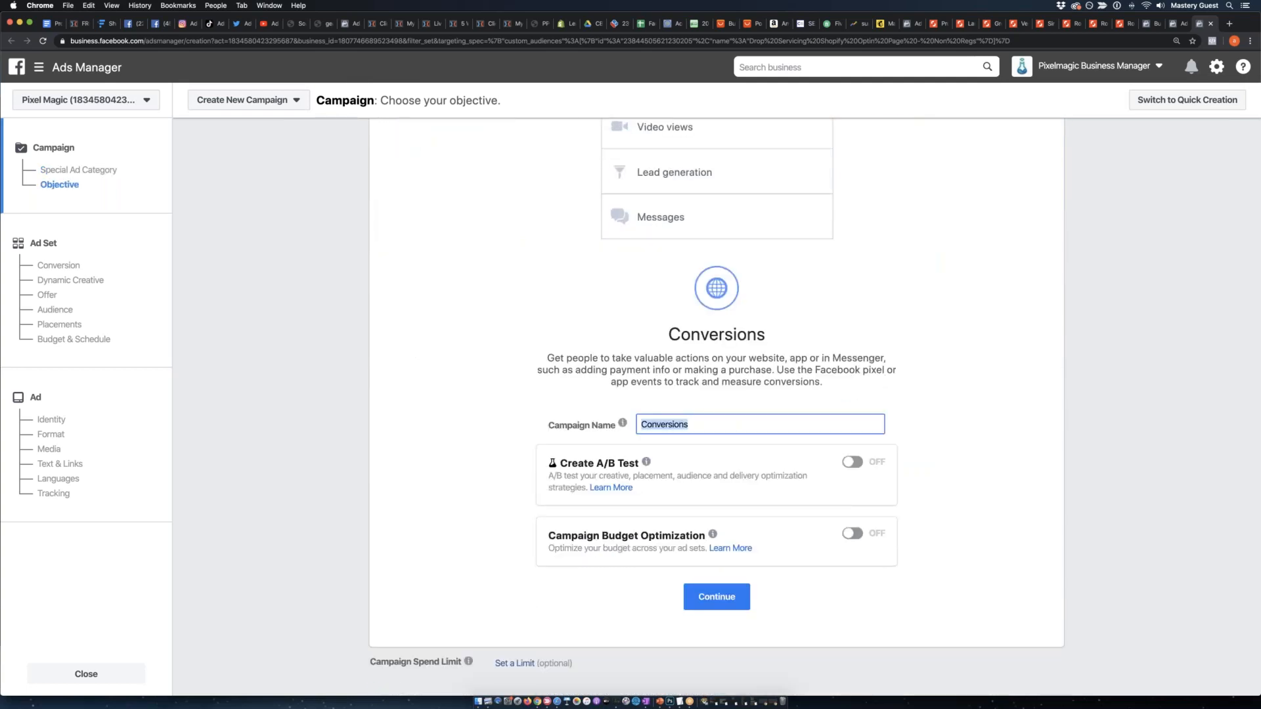
{"action": "scroll", "coordinate": [903, 284], "scroll_direction": "up", "scroll_amount": 4}
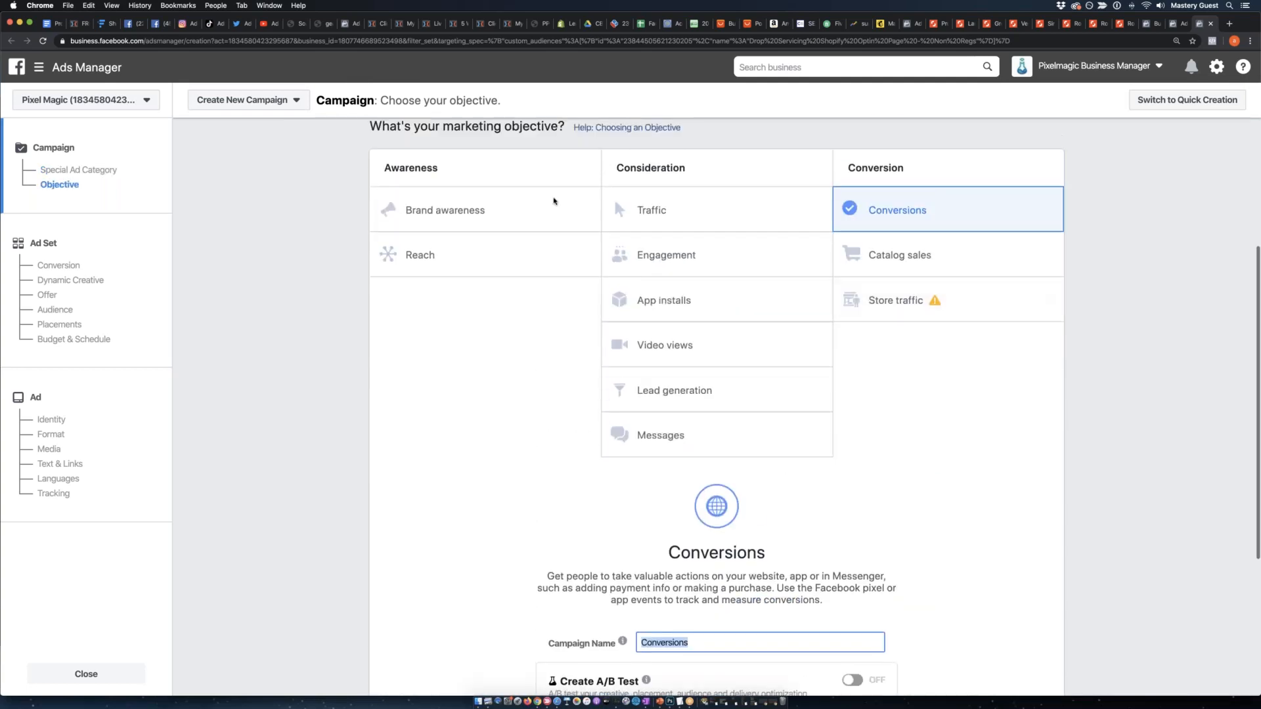
{"action": "left_click", "coordinate": [536, 407]}
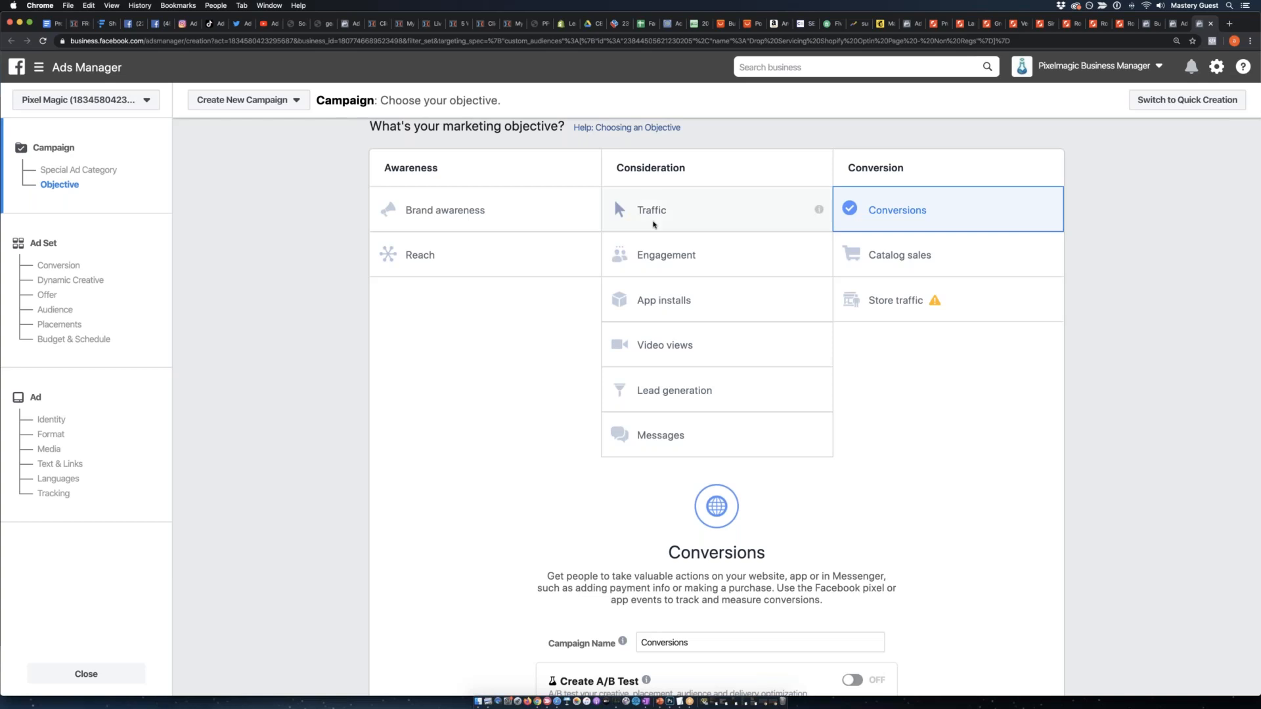
{"action": "left_click", "coordinate": [700, 222]}
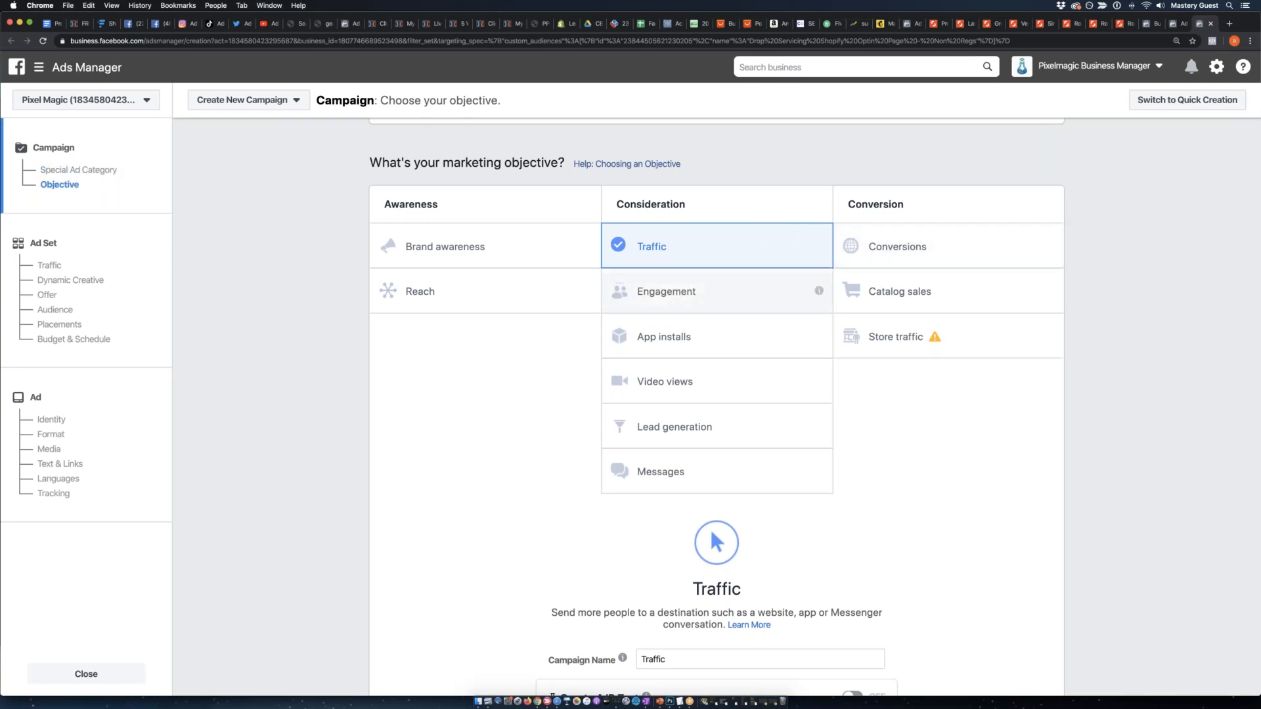
Choose the Conversions objective, name the campaign "Shopify DropServicing Retargeting" and continue to the ad set.
{"action": "left_click", "coordinate": [985, 234]}
{"action": "left_click_drag", "start_coordinate": [717, 394], "coordinate": [634, 394]}
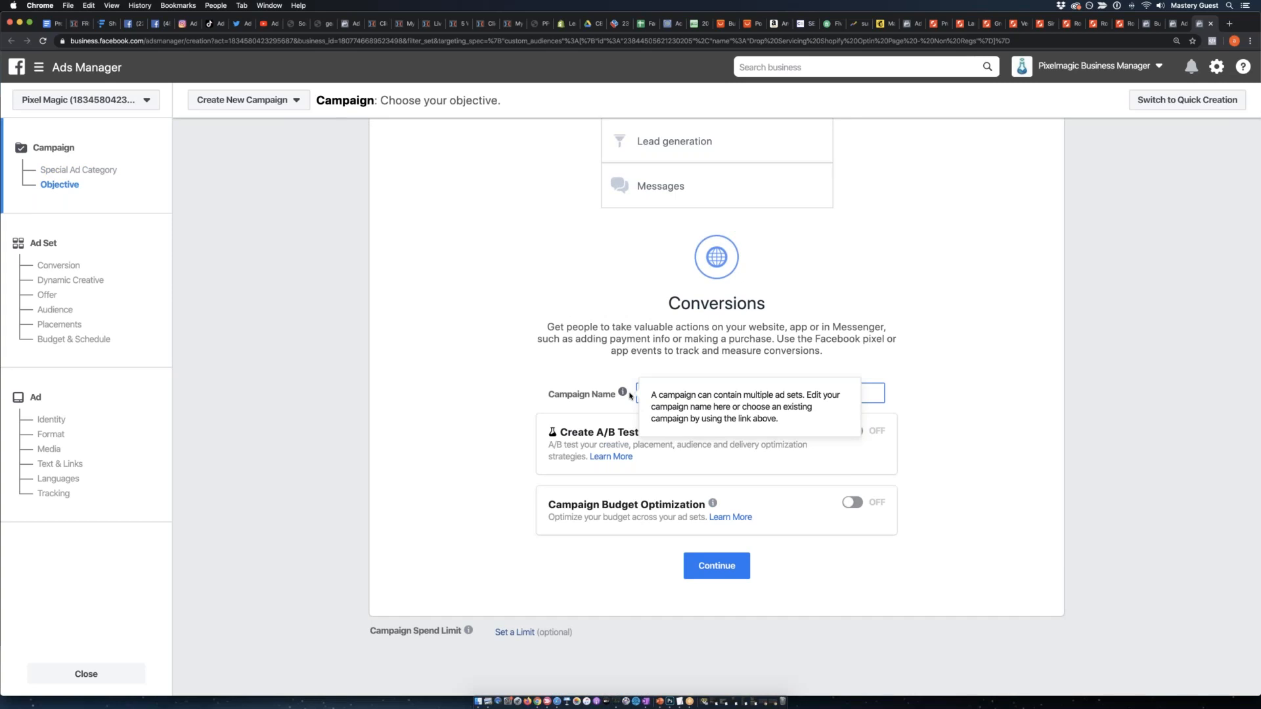
{"action": "left_click", "coordinate": [607, 344]}
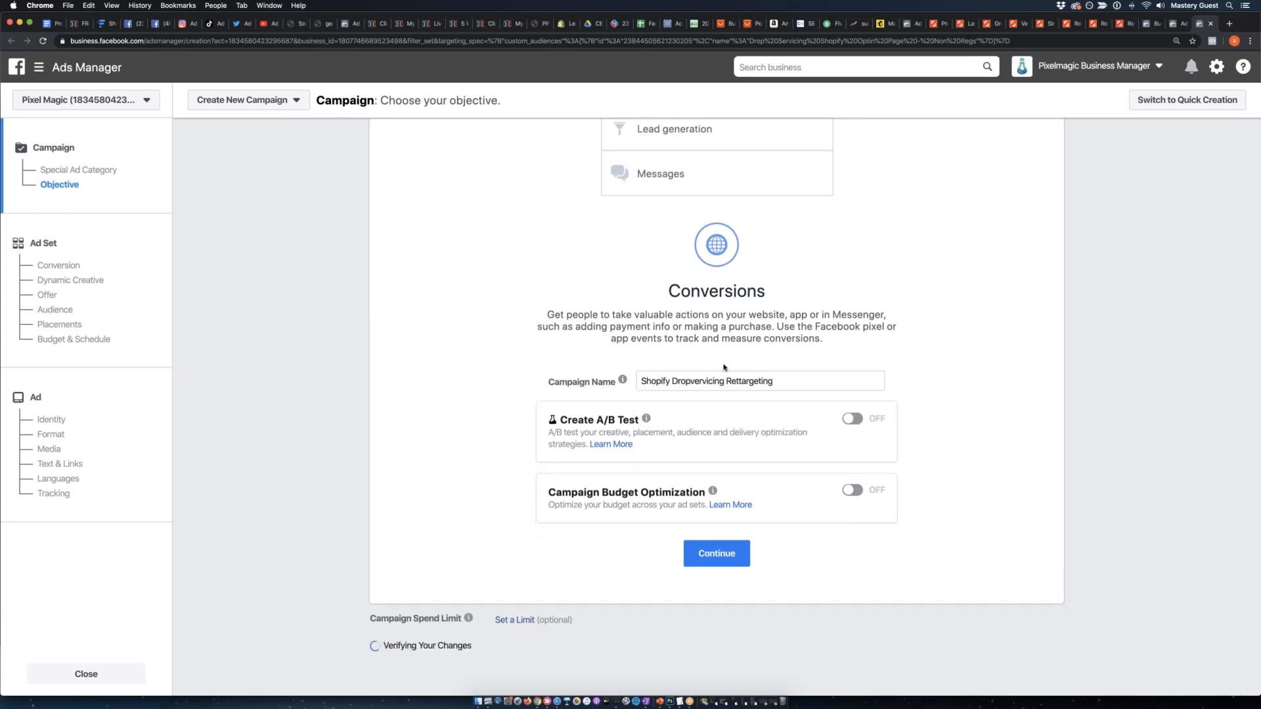
{"action": "double_click", "coordinate": [773, 384]}
{"action": "type", "text": "Retargeting"}
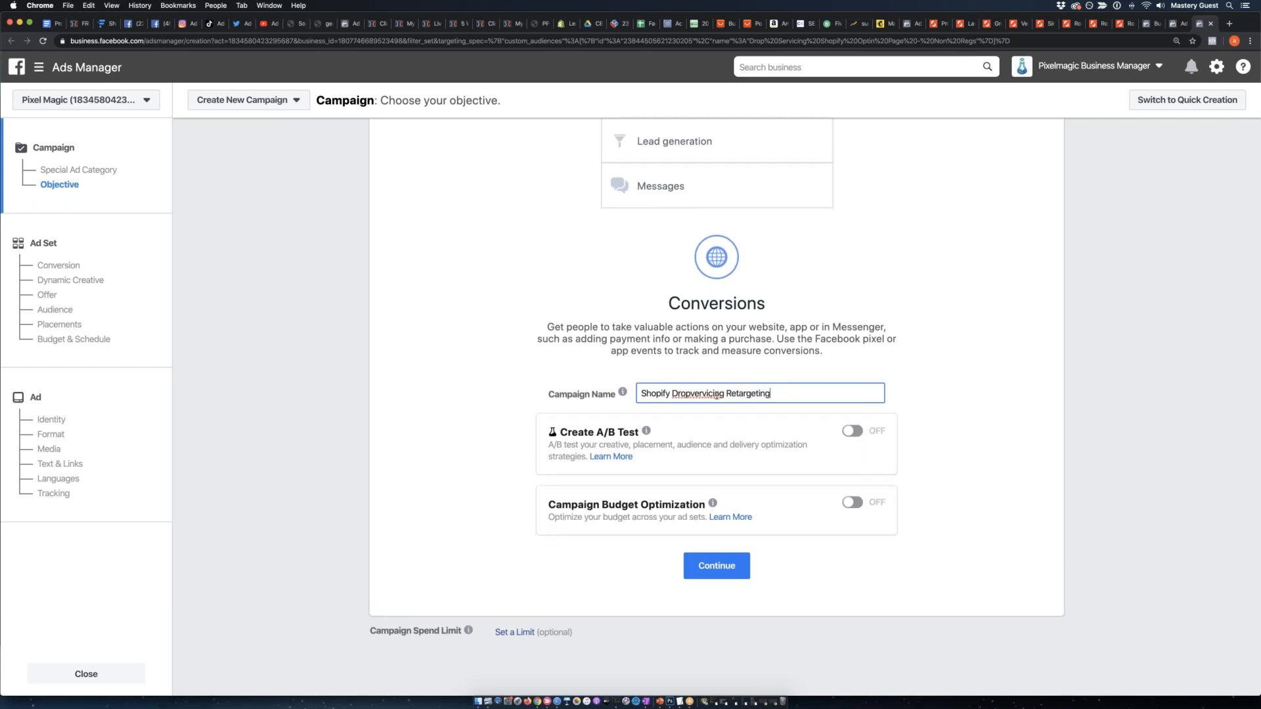
{"action": "left_click", "coordinate": [687, 396], "text": "shift"}
{"action": "type", "text": "Servicing"}
{"action": "left_click", "coordinate": [716, 573]}
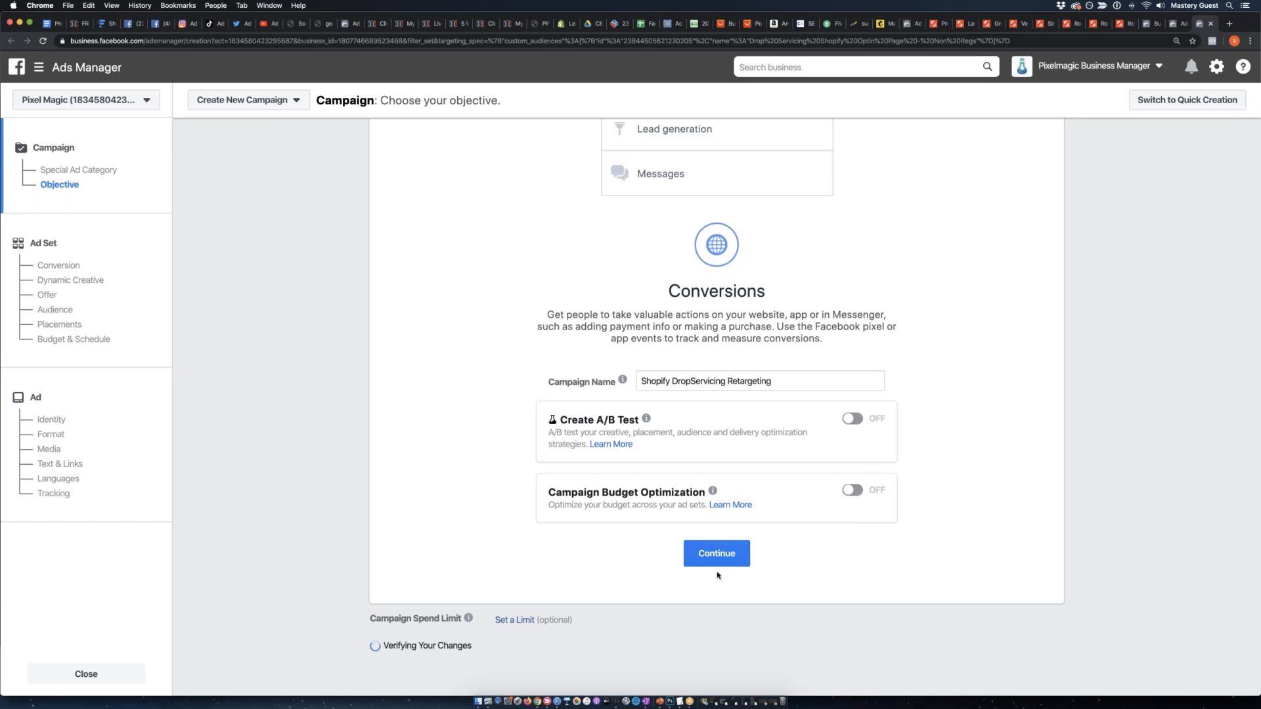
{"action": "left_click", "coordinate": [706, 561]}
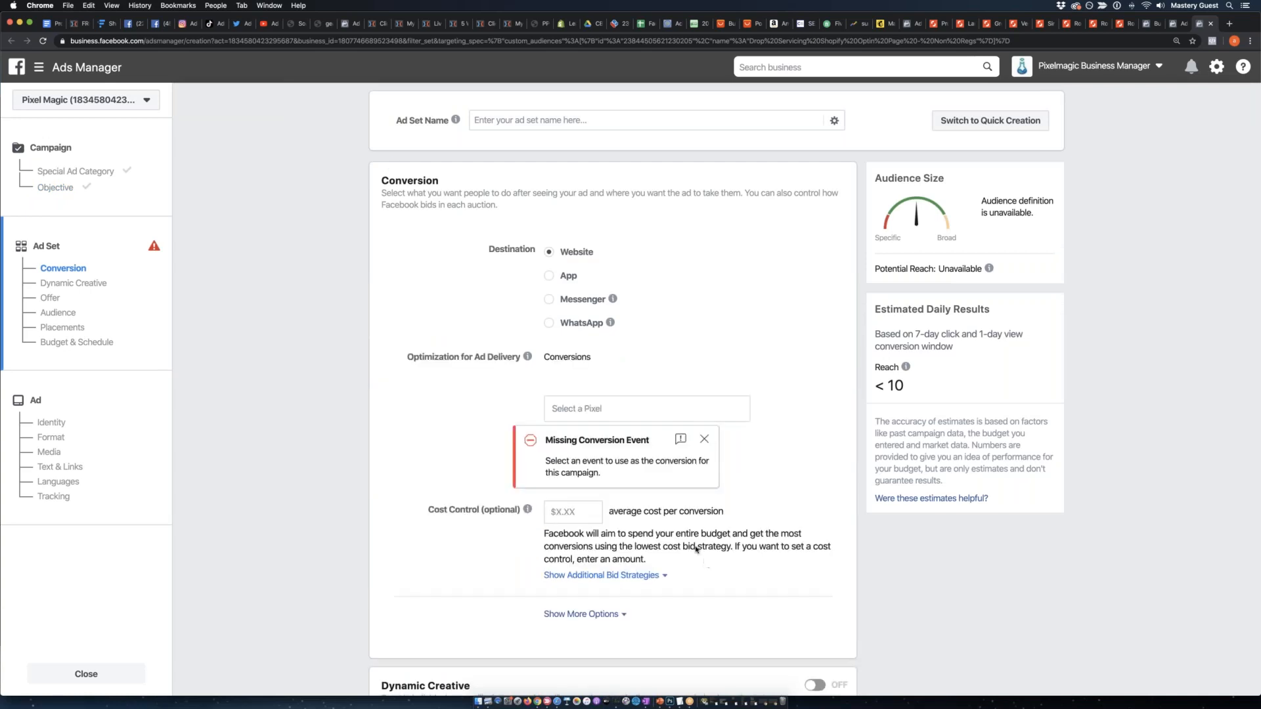
{"action": "left_click", "coordinate": [604, 411]}
{"action": "left_click", "coordinate": [612, 453]}
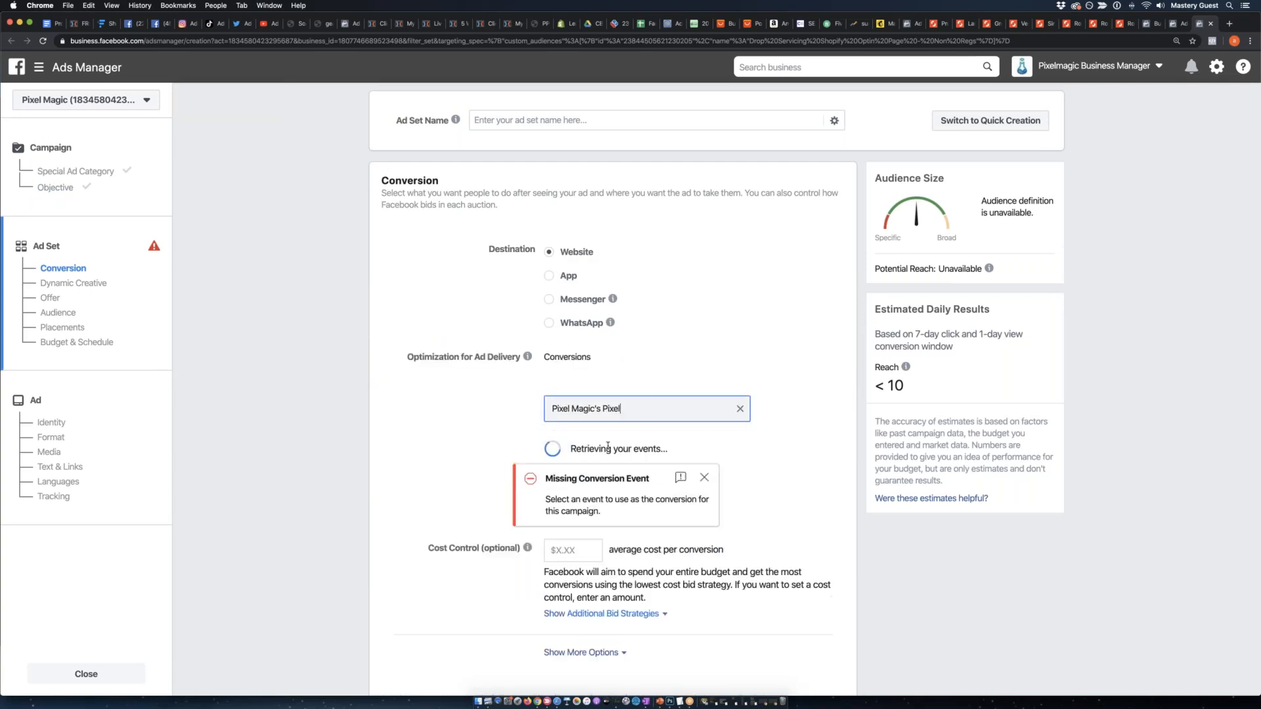
{"action": "scroll", "coordinate": [612, 453], "scroll_direction": "down", "scroll_amount": 1}
{"action": "left_click", "coordinate": [611, 422]}
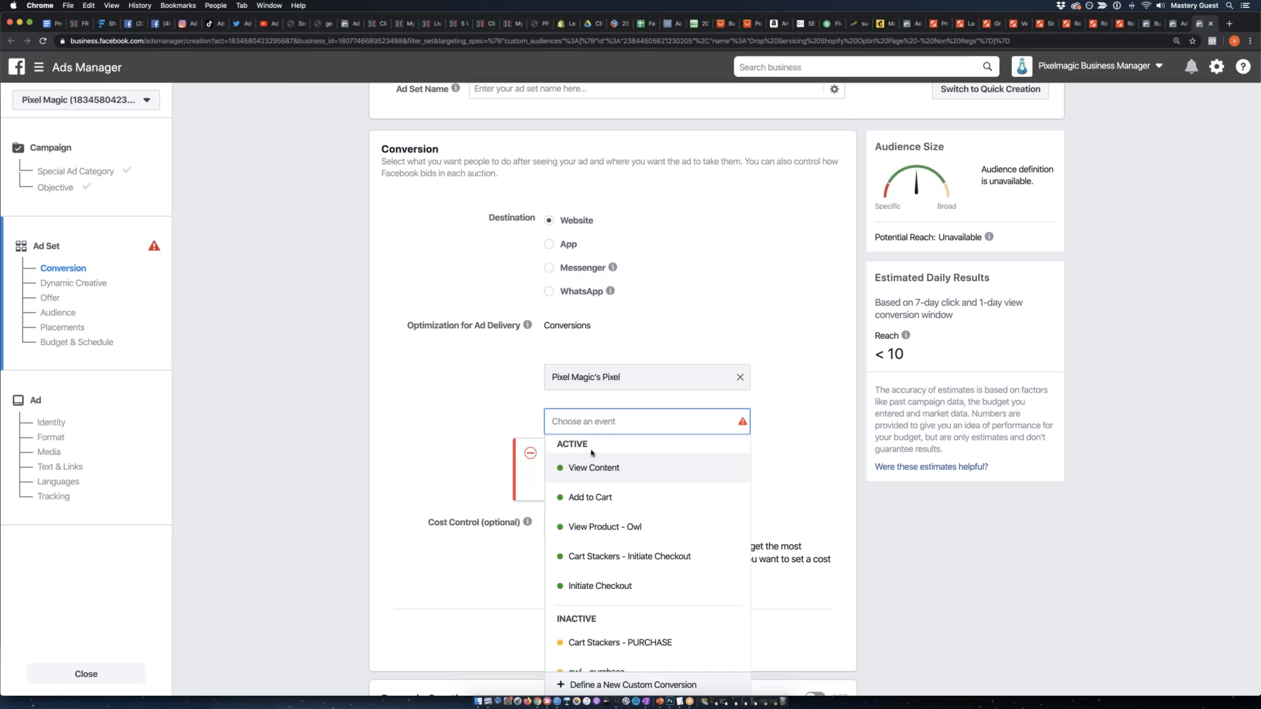
{"action": "left_click", "coordinate": [650, 476]}
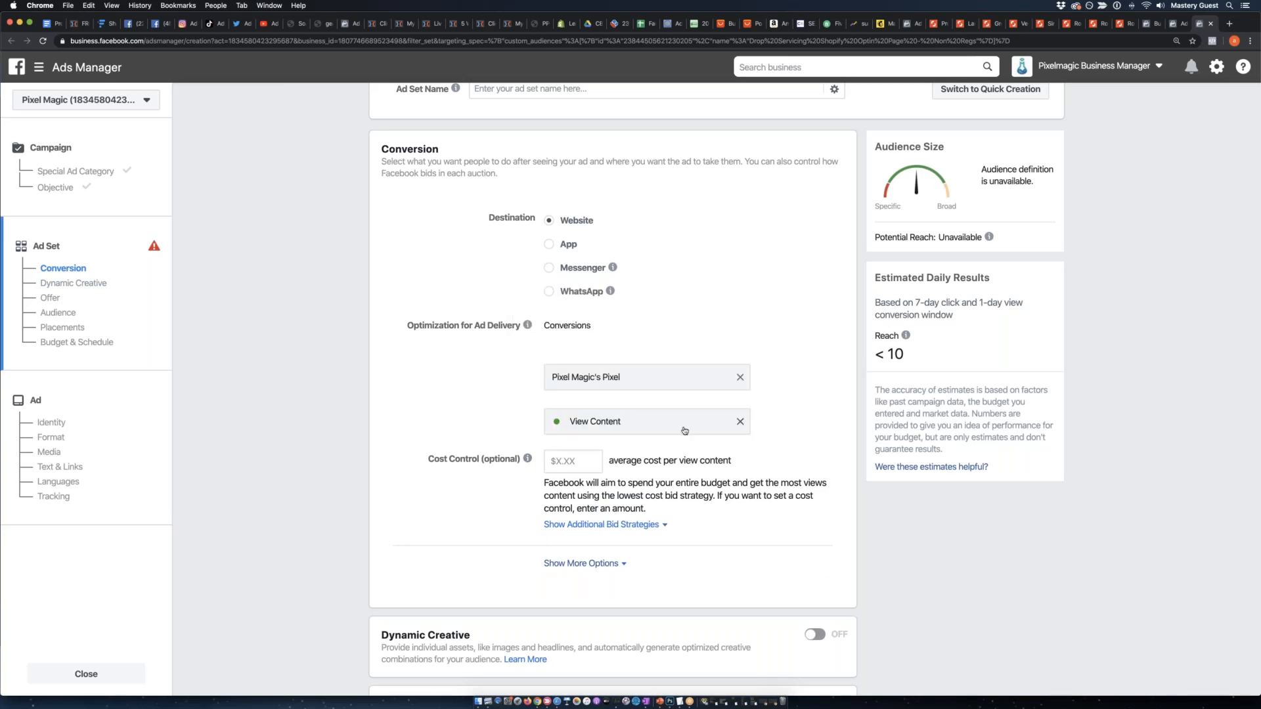
{"action": "left_click", "coordinate": [740, 422]}
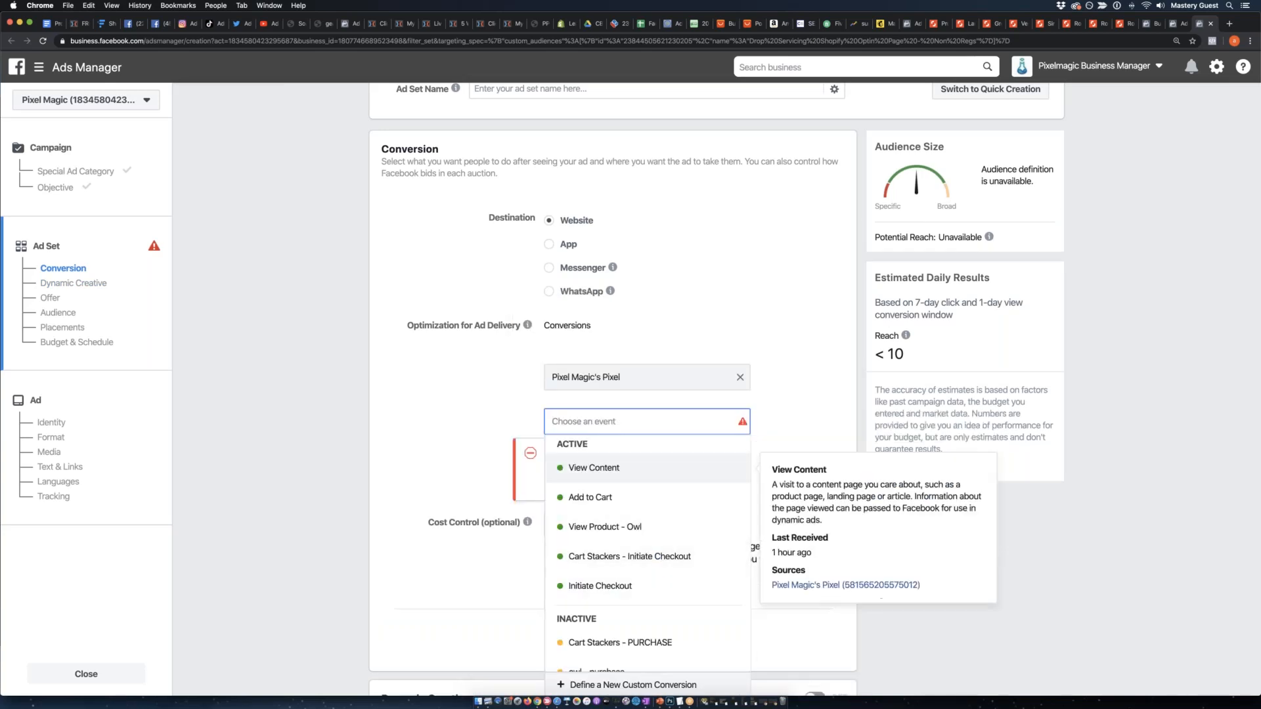
{"action": "left_click", "coordinate": [407, 473]}
{"action": "left_click", "coordinate": [586, 426]}
{"action": "left_click", "coordinate": [586, 474]}
Set the ad set's daily budget to $10 and continue to the ad settings.
{"action": "scroll", "coordinate": [378, 479], "scroll_direction": "down", "scroll_amount": 5}
{"action": "scroll", "coordinate": [394, 478], "scroll_direction": "down", "scroll_amount": 4}
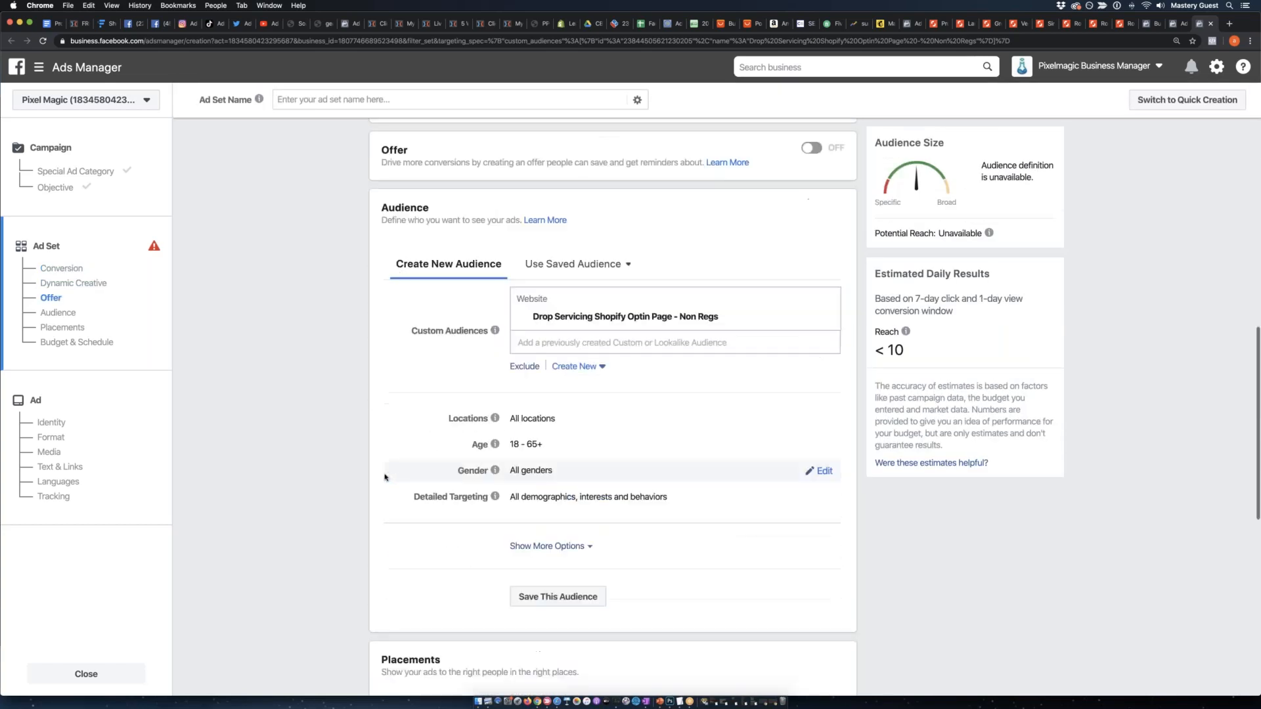
{"action": "scroll", "coordinate": [467, 194], "scroll_direction": "down", "scroll_amount": 1}
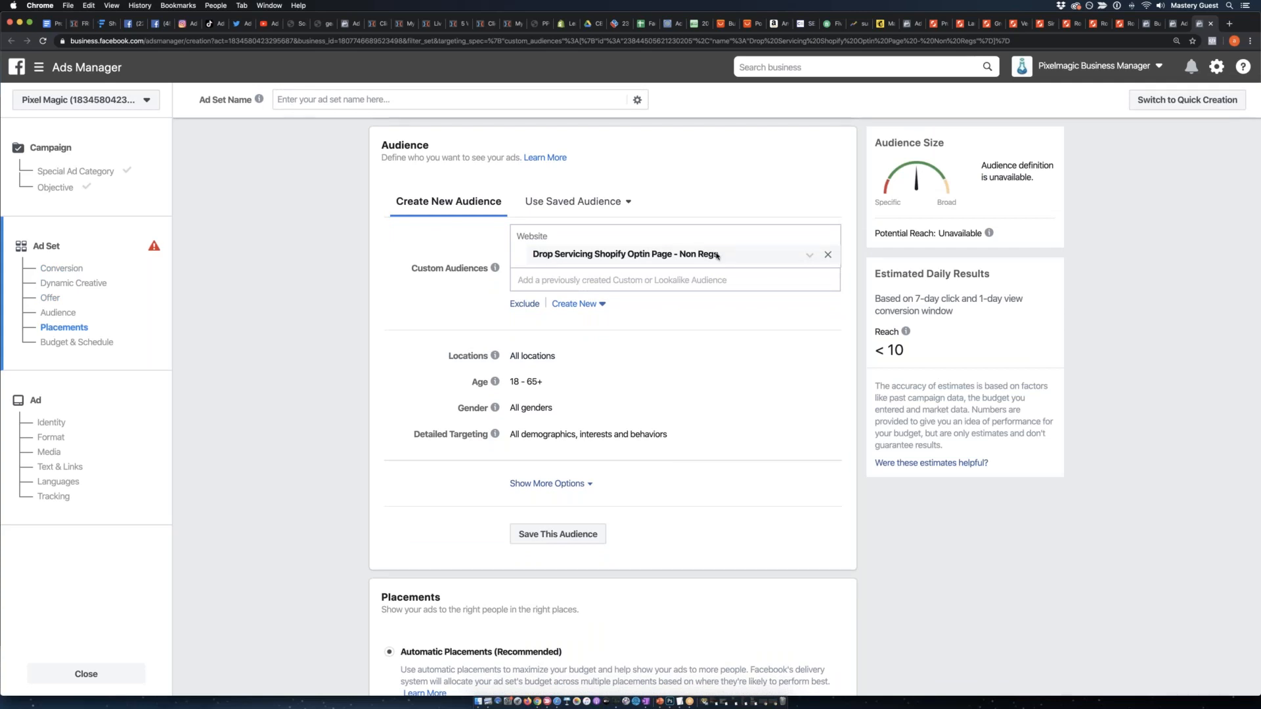
{"action": "scroll", "coordinate": [717, 256], "scroll_direction": "down", "scroll_amount": 7}
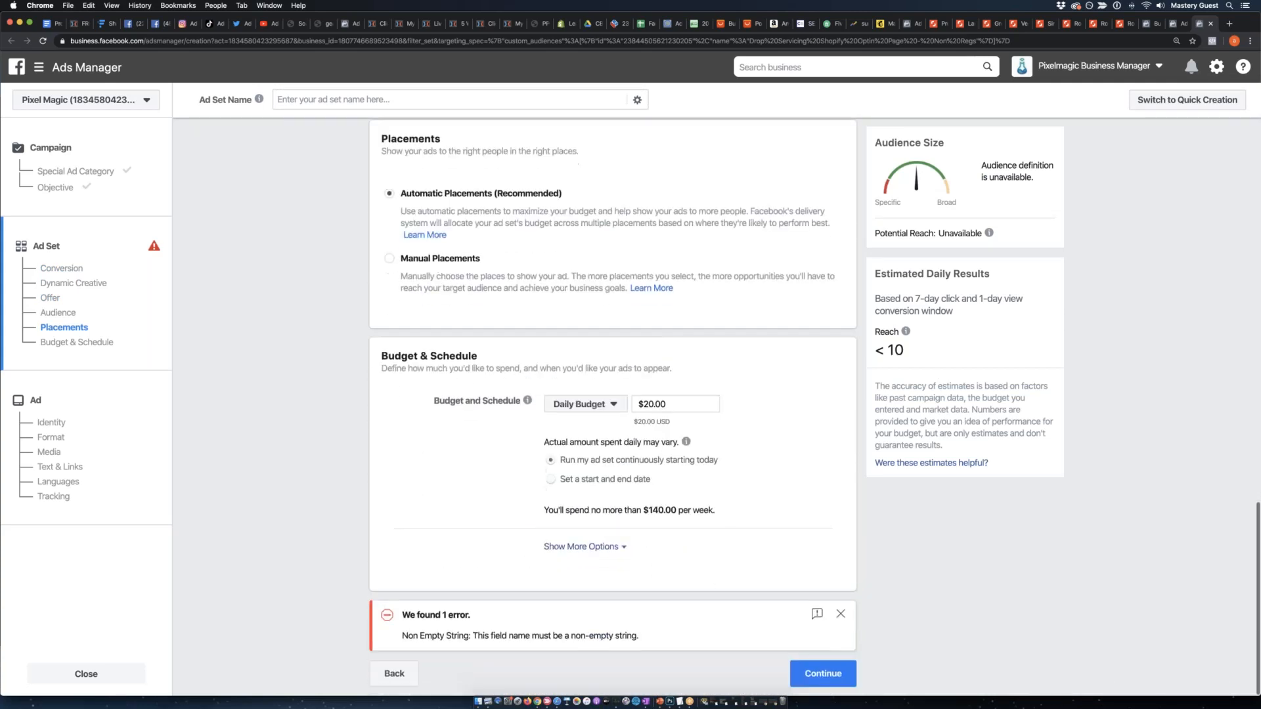
{"action": "left_click", "coordinate": [646, 404]}
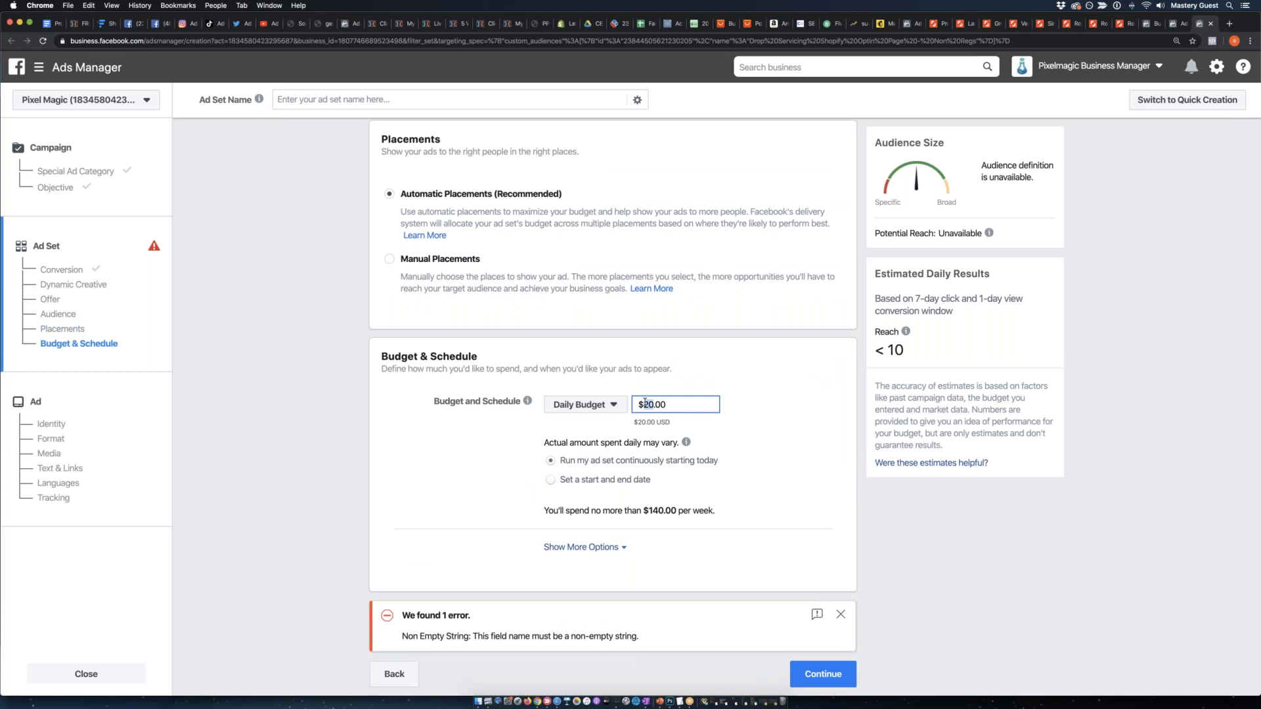
{"action": "key", "text": "Delete"}
{"action": "key", "text": "Delete"}
{"action": "type", "text": "5"}
{"action": "key", "text": "BackSpace"}
{"action": "type", "text": "10"}
{"action": "left_click", "coordinate": [348, 443]}
{"action": "left_click", "coordinate": [822, 673]}
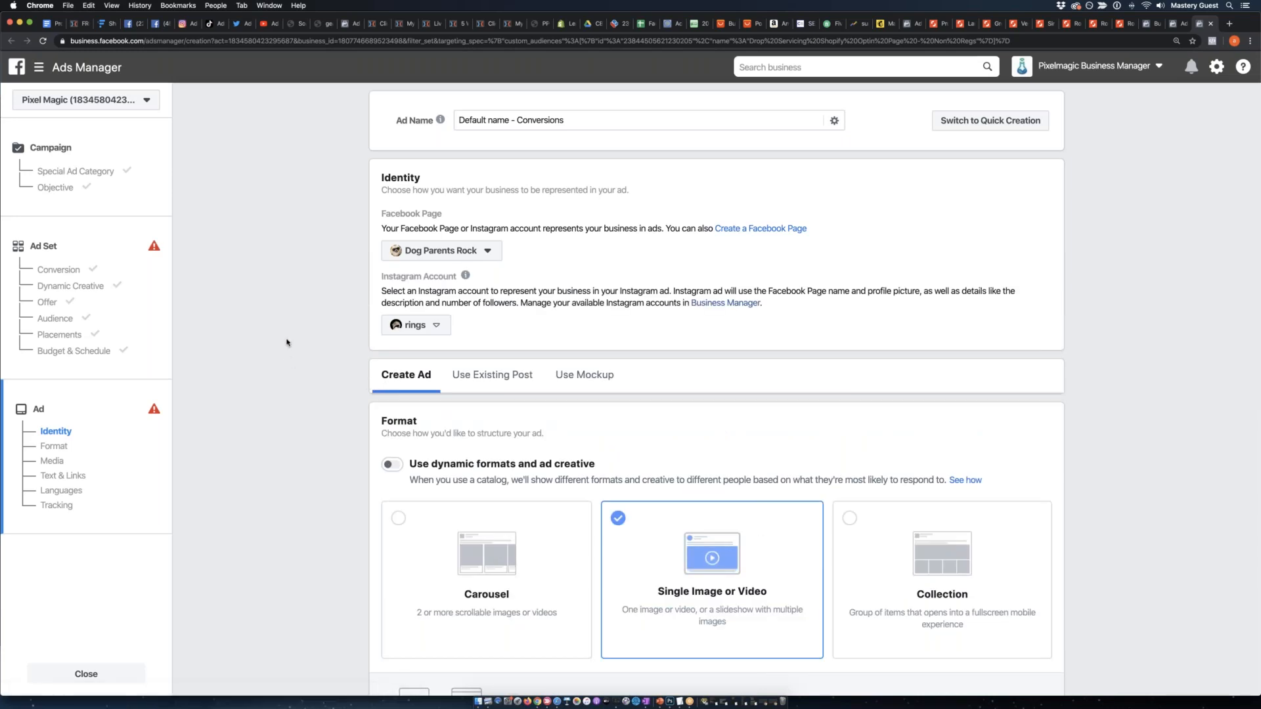
Look through the ad's identity, format, media, and text and links settings.
{"action": "scroll", "coordinate": [287, 342], "scroll_direction": "down", "scroll_amount": 2}
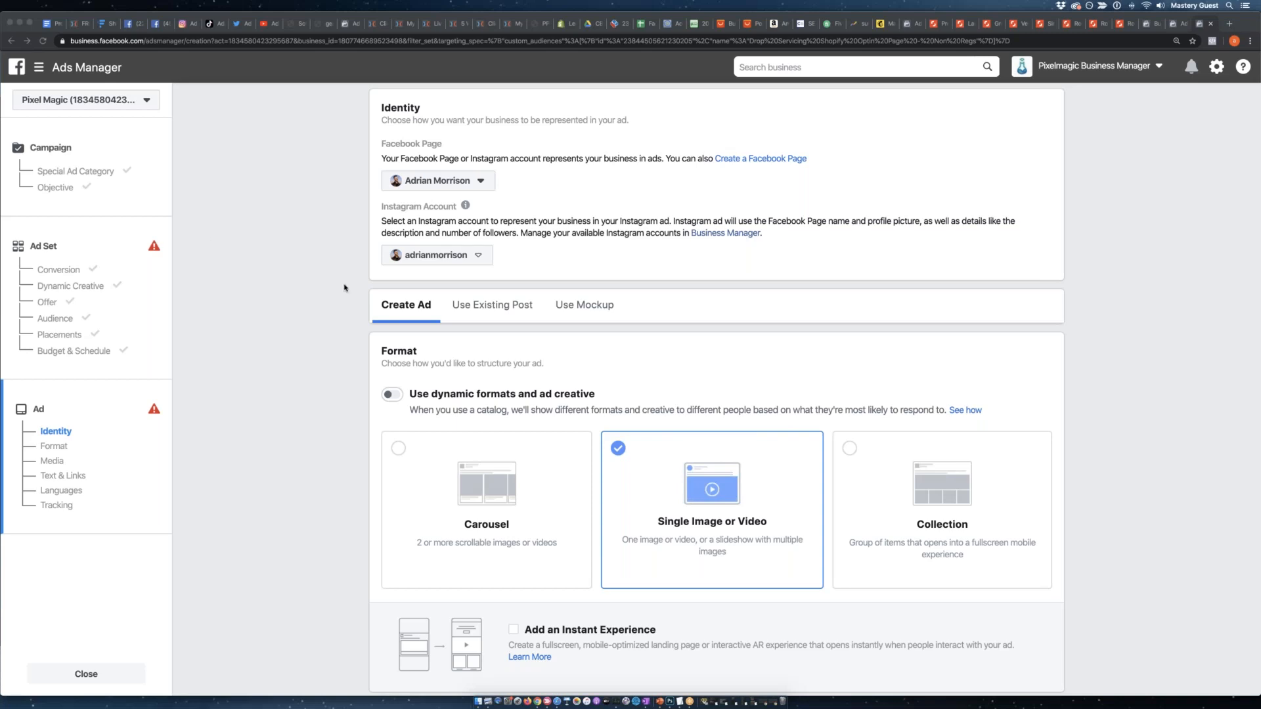
{"action": "left_click", "coordinate": [344, 287]}
{"action": "scroll", "coordinate": [370, 262], "scroll_direction": "down", "scroll_amount": 8}
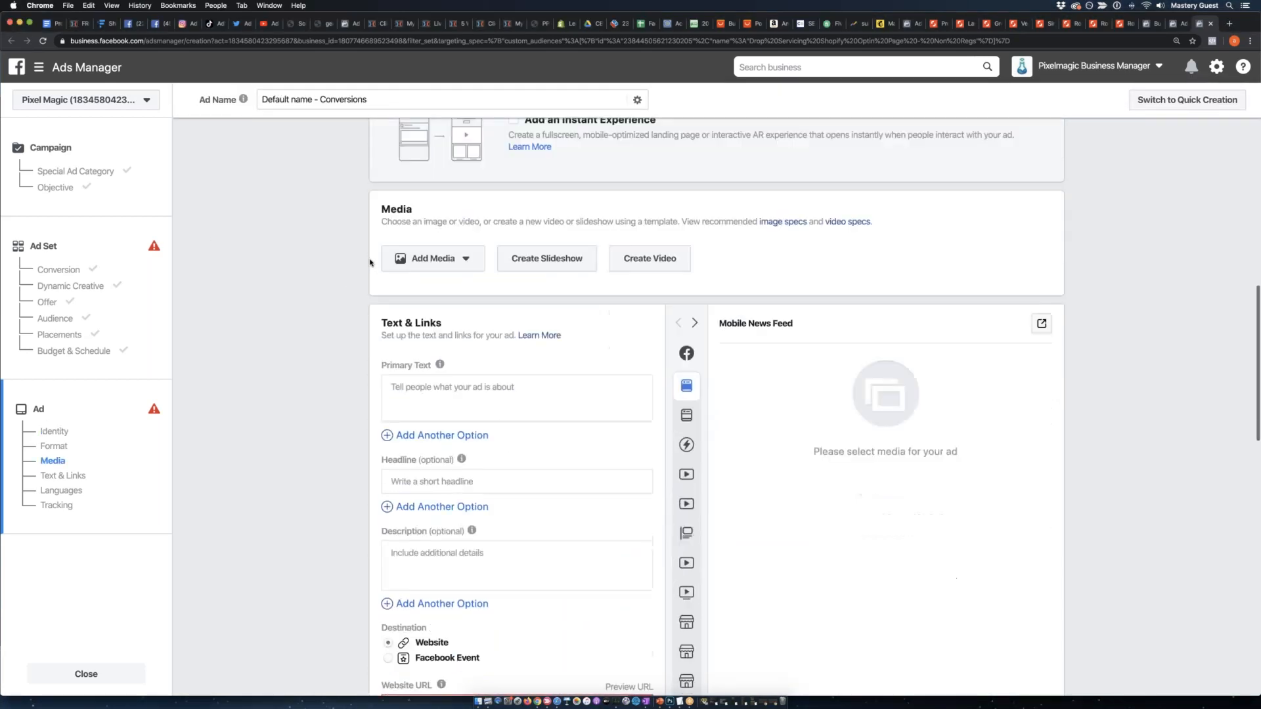
{"action": "scroll", "coordinate": [370, 263], "scroll_direction": "down", "scroll_amount": 3}
{"action": "scroll", "coordinate": [360, 275], "scroll_direction": "down", "scroll_amount": 1}
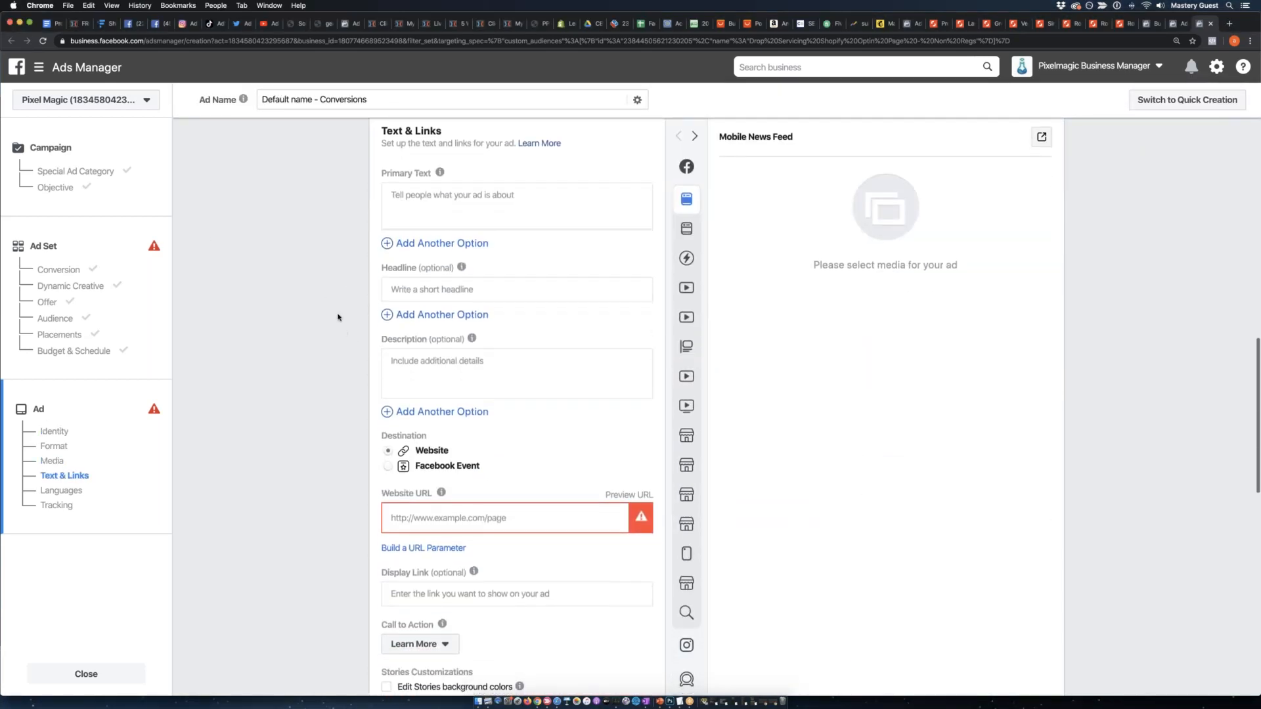
Copy the free Shopify report opt-in page's address into the ad's website URL.
{"action": "scroll", "coordinate": [339, 317], "scroll_direction": "down", "scroll_amount": 1}
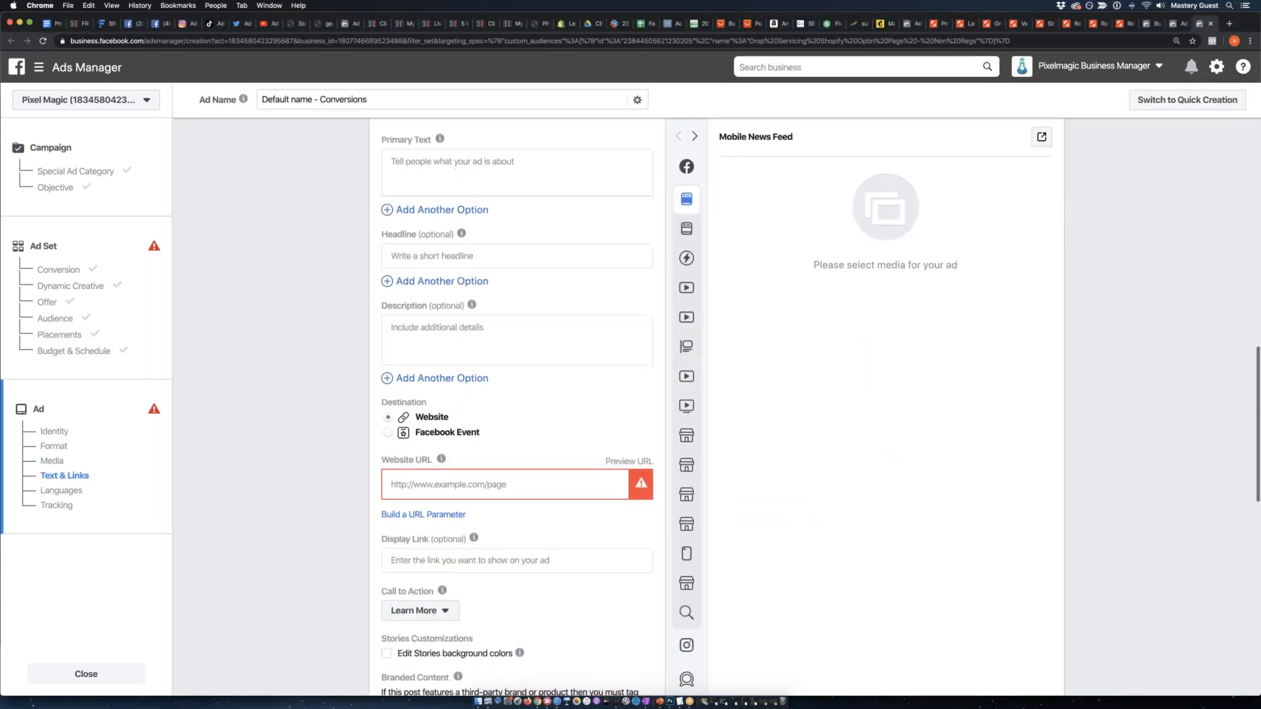
{"action": "left_click", "coordinate": [399, 24]}
{"action": "left_click", "coordinate": [302, 42]}
{"action": "key", "text": "super+c"}
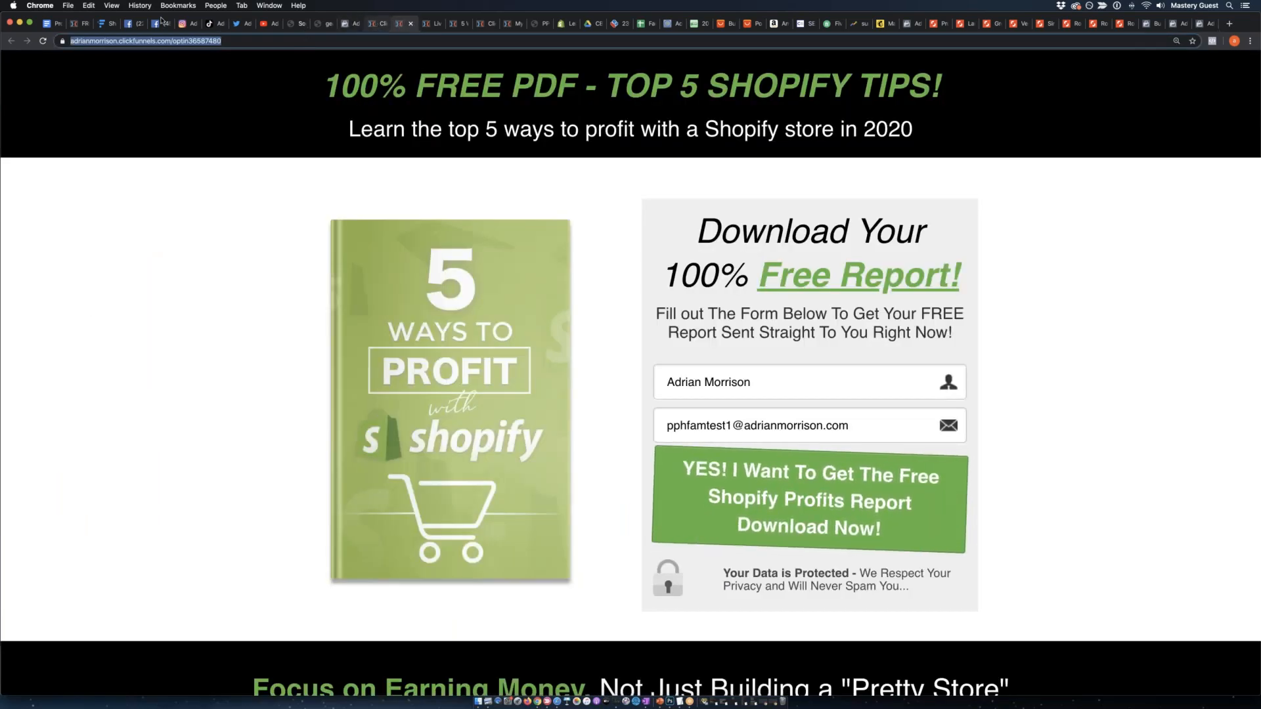
{"action": "key", "text": "super+9"}
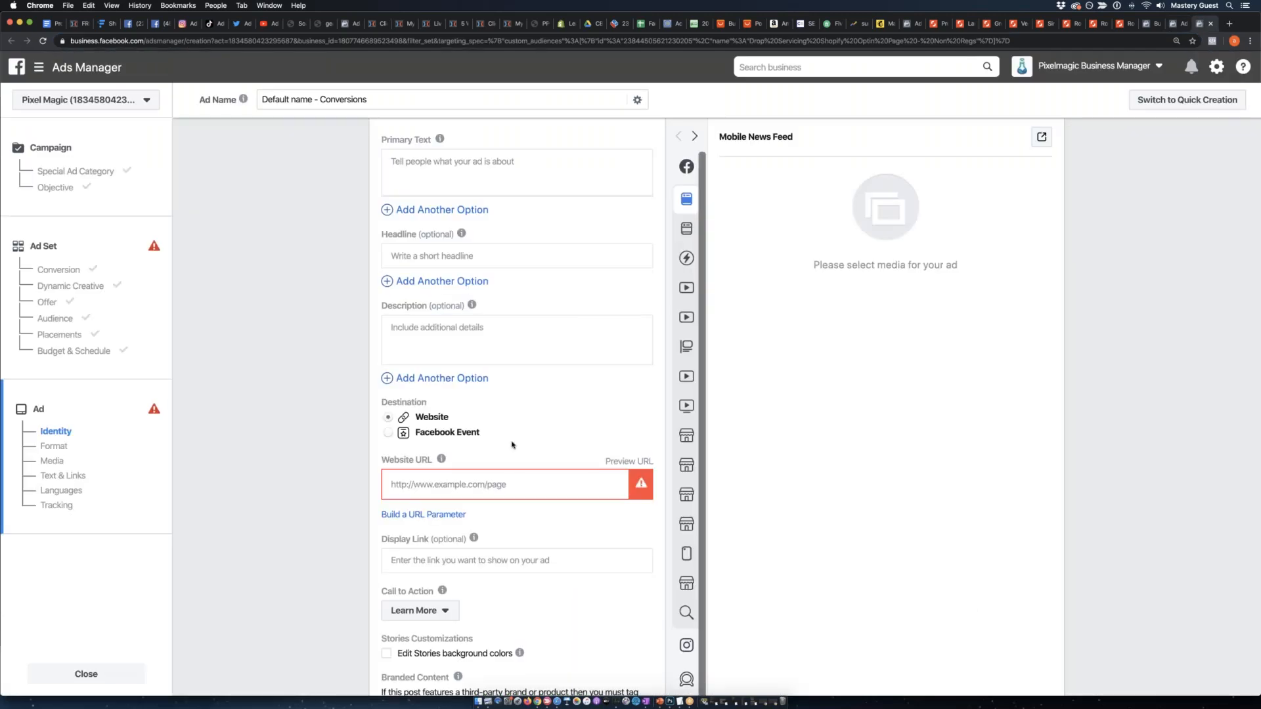
{"action": "left_click", "coordinate": [523, 484]}
{"action": "key", "text": "super+v"}
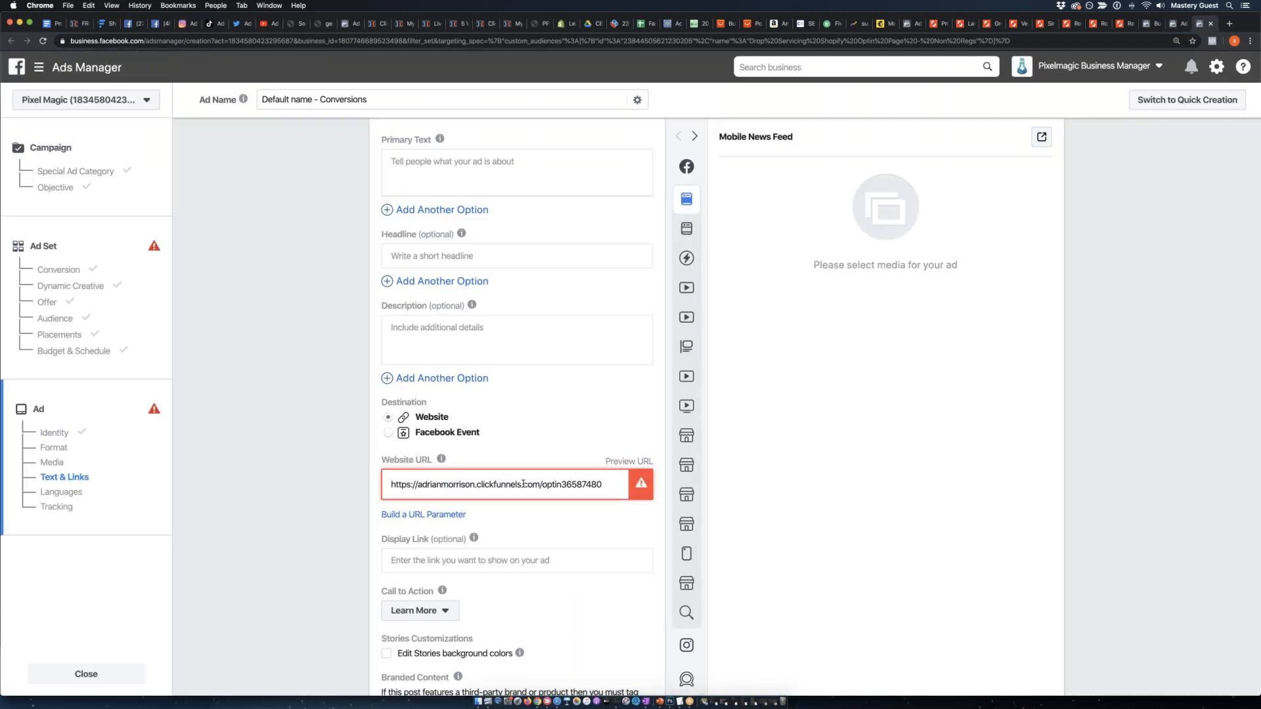
{"action": "left_click", "coordinate": [293, 349]}
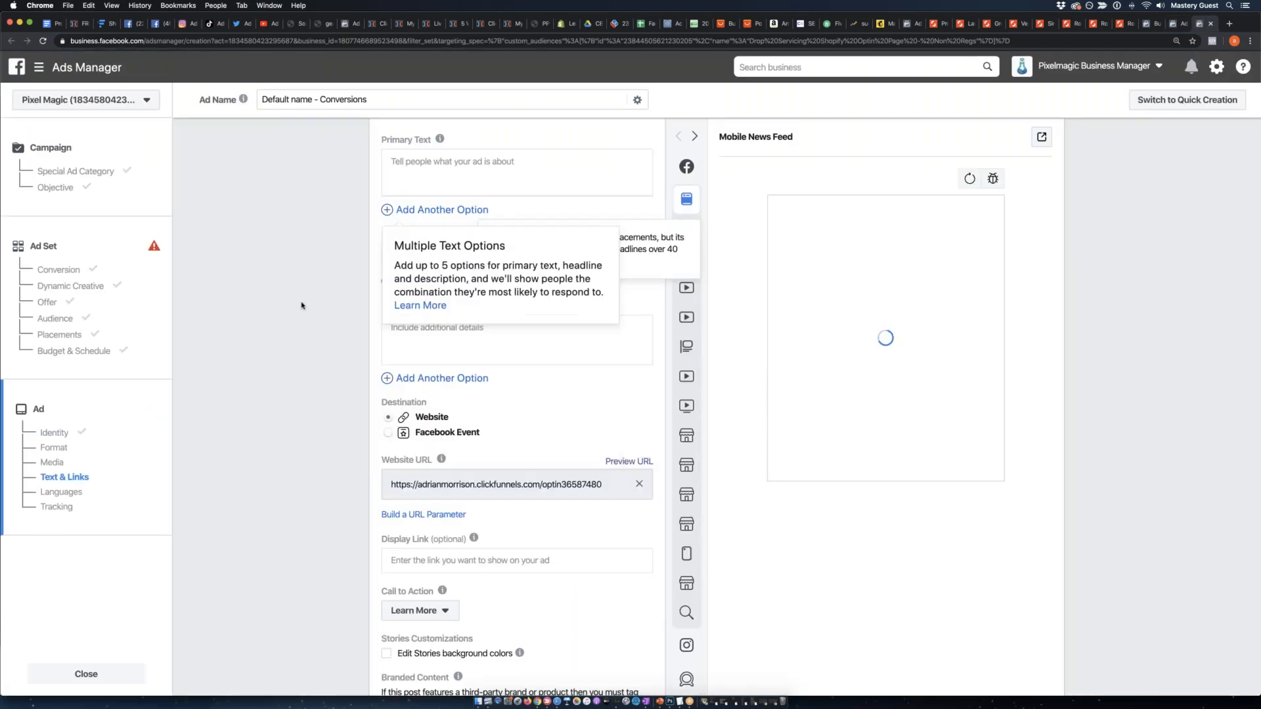
Start an A/B test of the ad's images from the media settings.
{"action": "scroll", "coordinate": [304, 305], "scroll_direction": "up", "scroll_amount": 4}
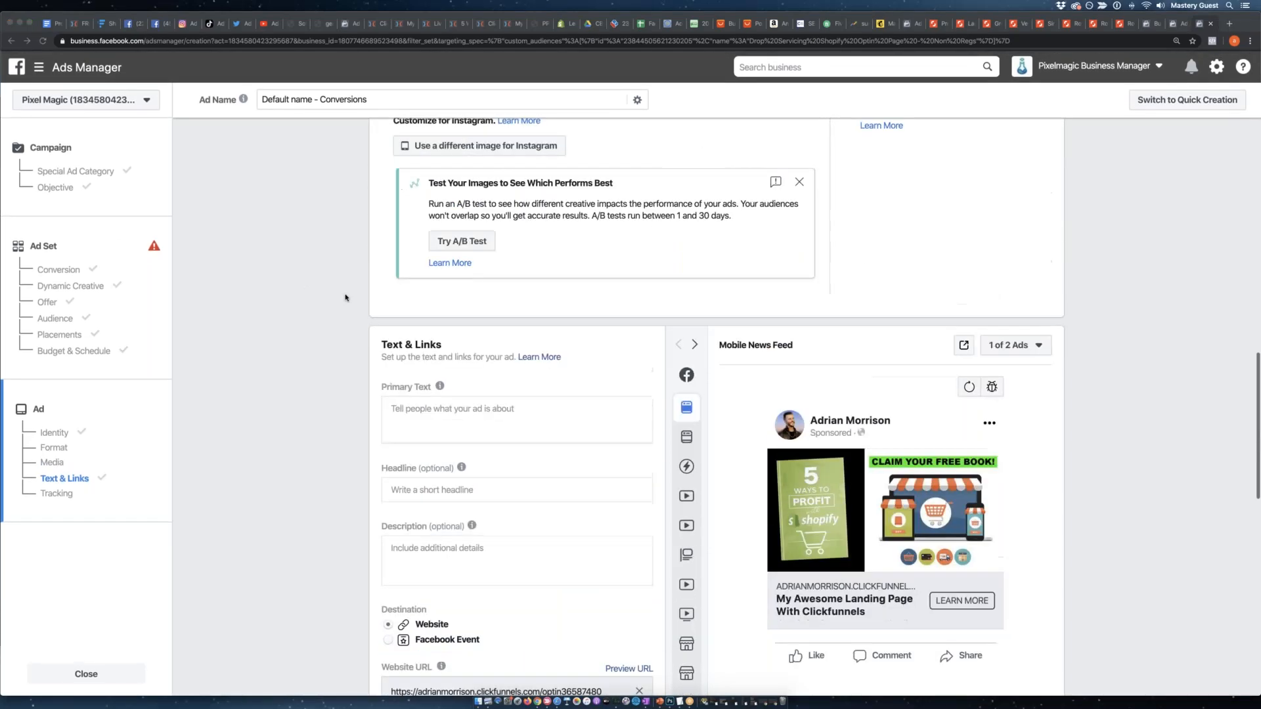
{"action": "scroll", "coordinate": [476, 287], "scroll_direction": "up", "scroll_amount": 3}
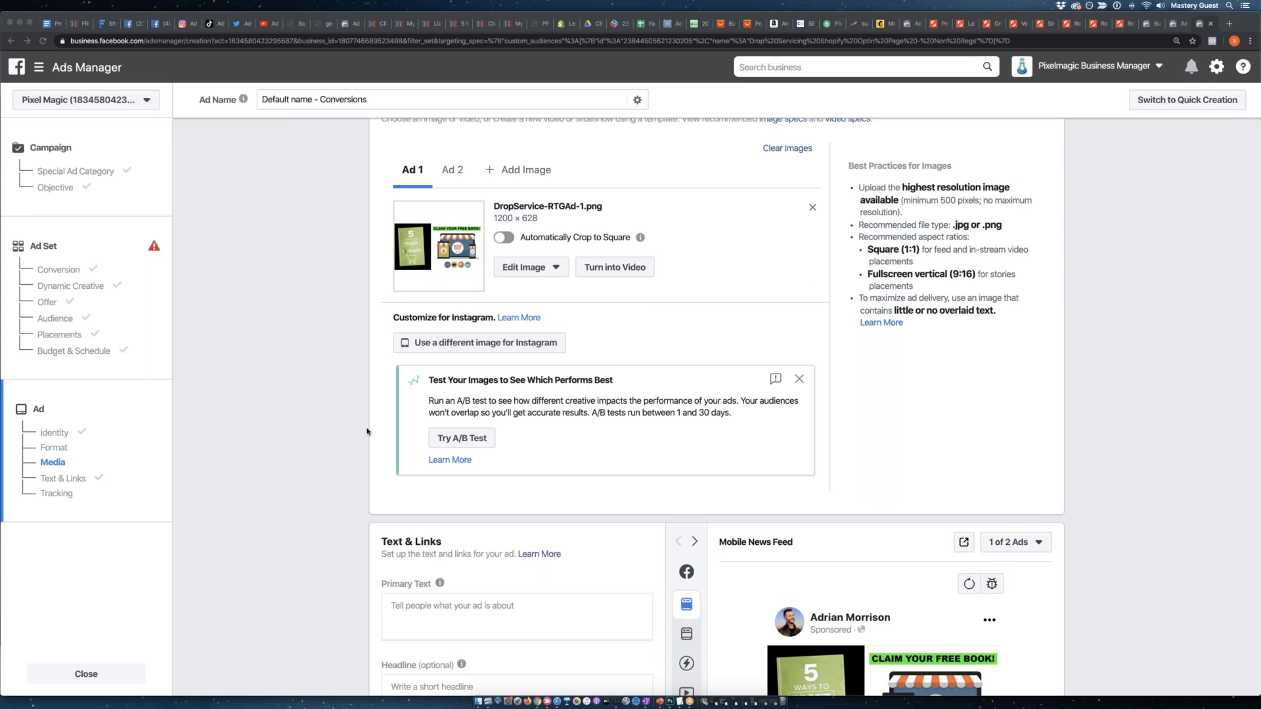
{"action": "left_click", "coordinate": [431, 431]}
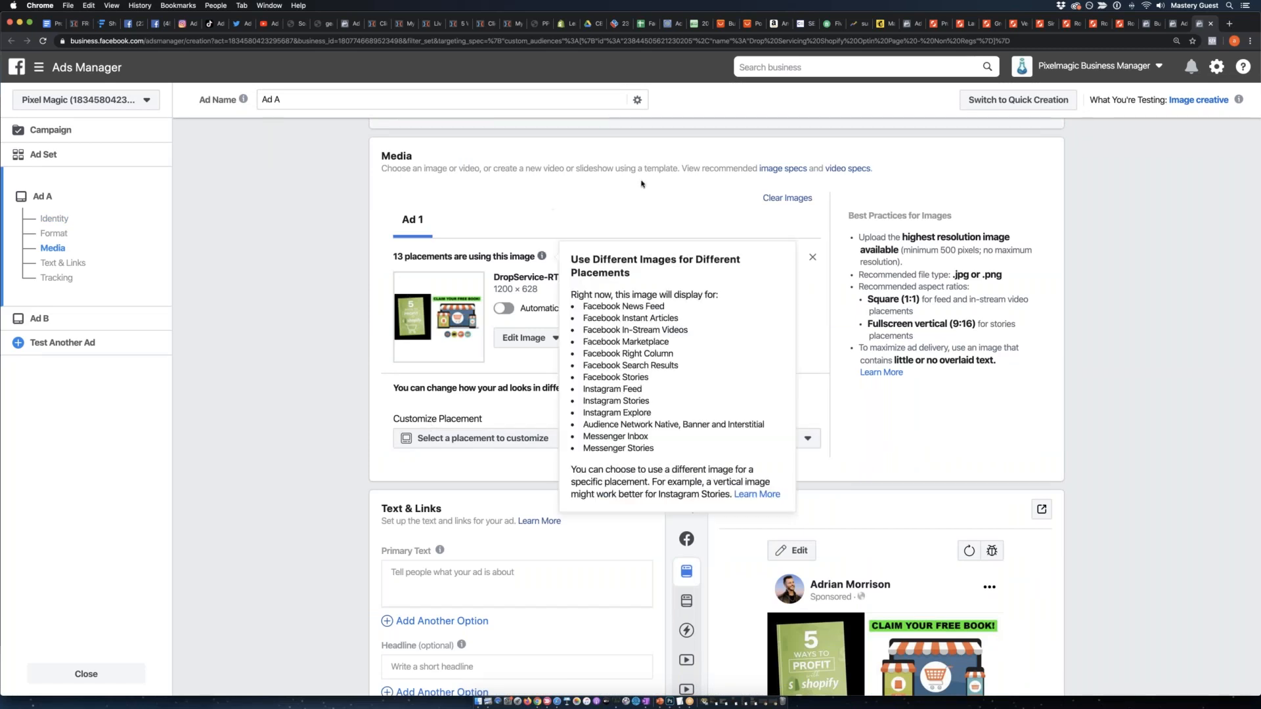
Look through Ad A's media, placement and text settings in the new A/B test.
{"action": "scroll", "coordinate": [316, 302], "scroll_direction": "down", "scroll_amount": 2}
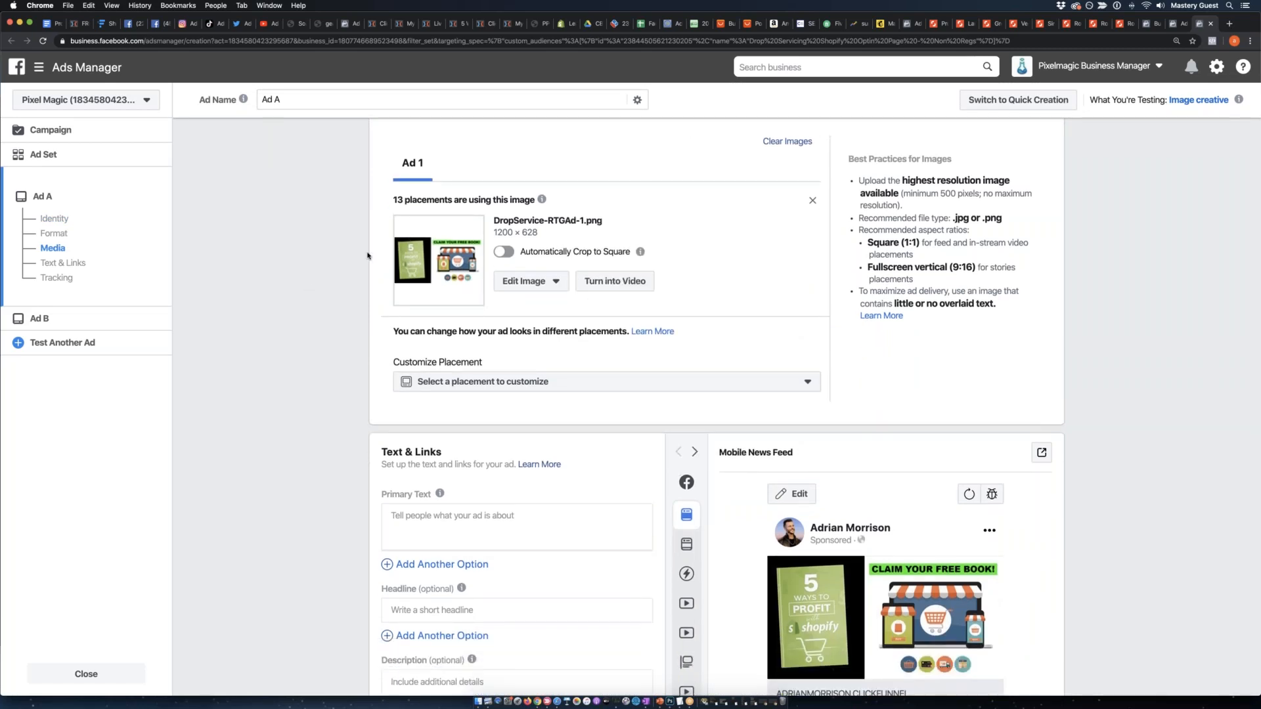
{"action": "scroll", "coordinate": [371, 260], "scroll_direction": "down", "scroll_amount": 2}
{"action": "scroll", "coordinate": [373, 263], "scroll_direction": "up", "scroll_amount": 3}
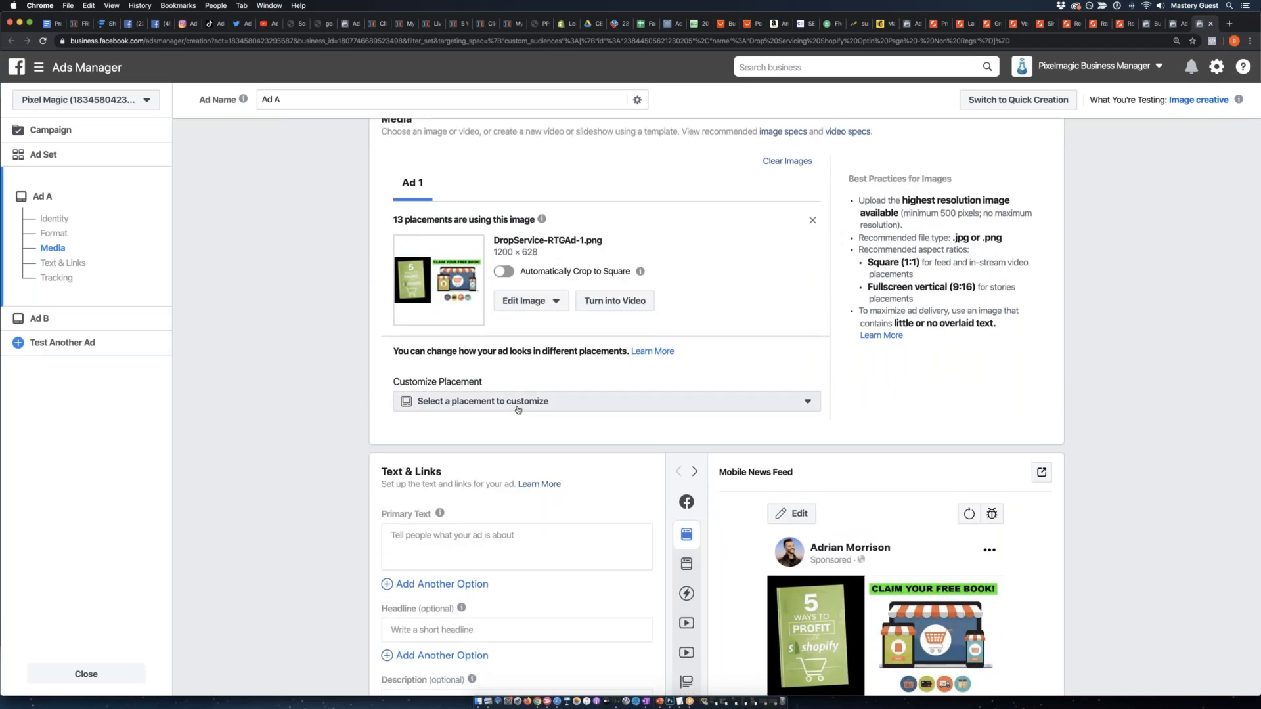
{"action": "scroll", "coordinate": [493, 412], "scroll_direction": "up", "scroll_amount": 3}
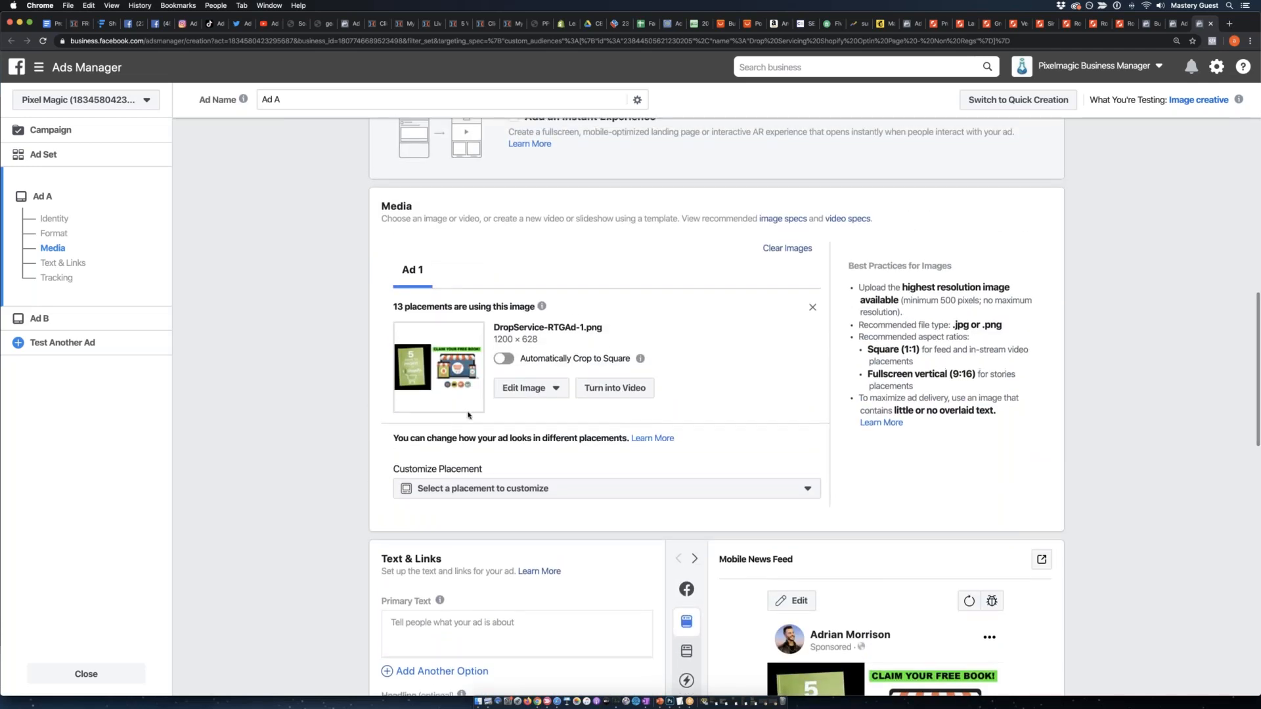
{"action": "scroll", "coordinate": [469, 416], "scroll_direction": "up", "scroll_amount": 8}
{"action": "scroll", "coordinate": [473, 412], "scroll_direction": "down", "scroll_amount": 7}
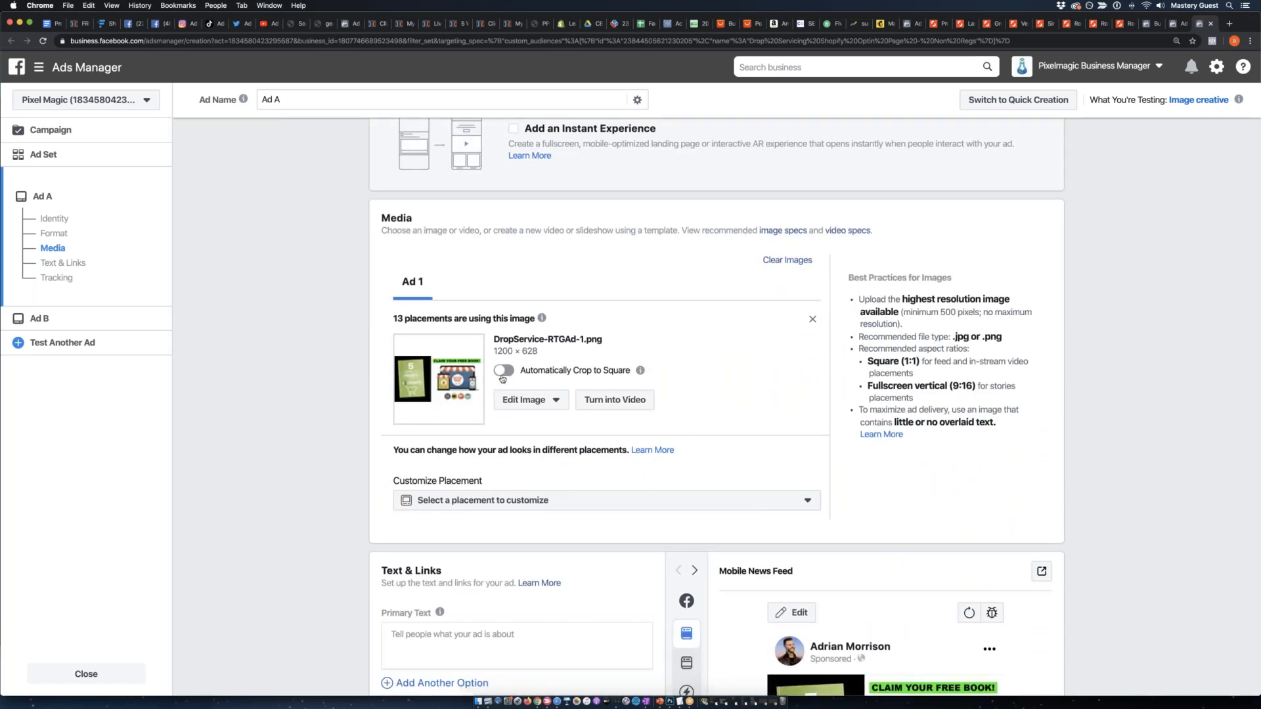
{"action": "scroll", "coordinate": [503, 379], "scroll_direction": "down", "scroll_amount": 1}
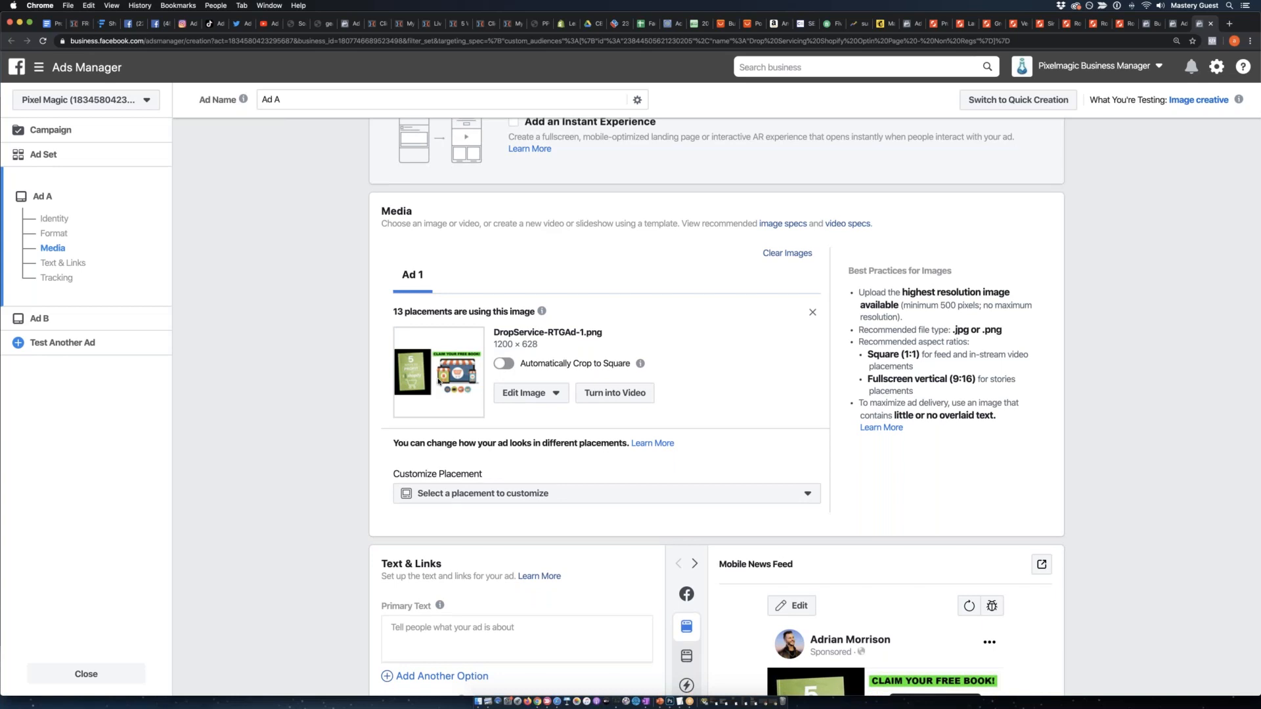
{"action": "scroll", "coordinate": [439, 381], "scroll_direction": "down", "scroll_amount": 3}
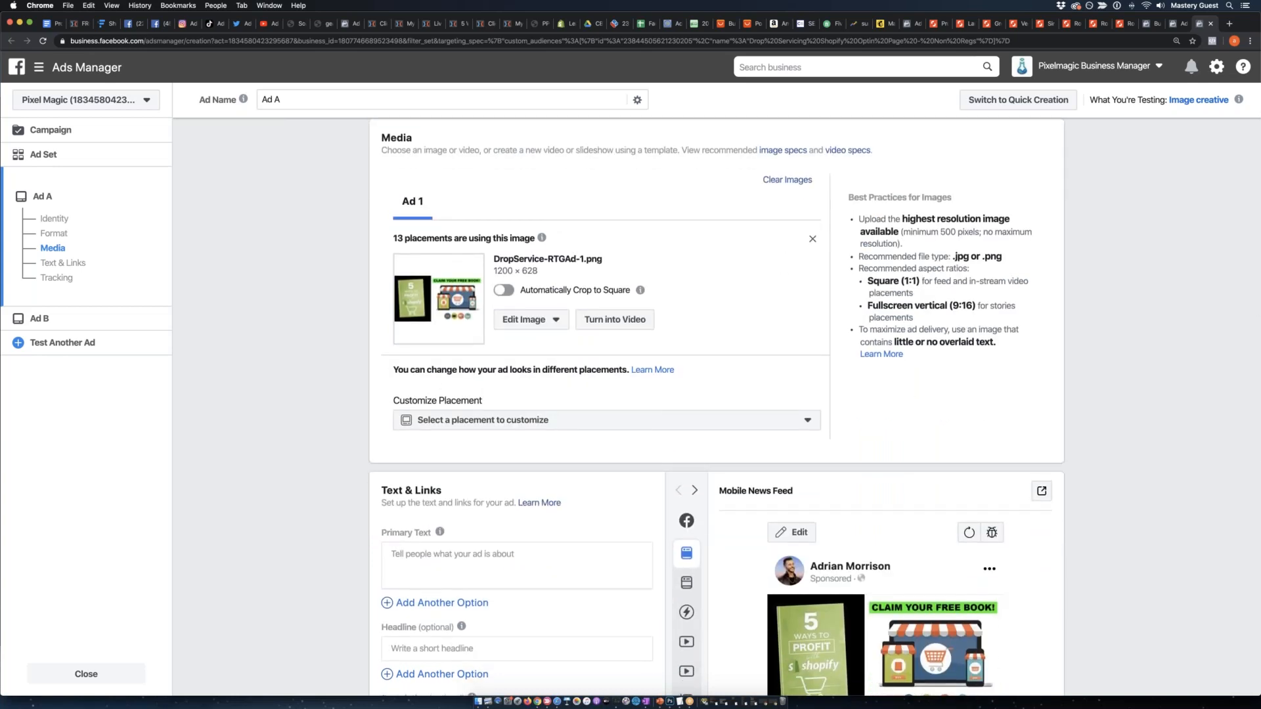
Remove Ad A's image and add DropService-RTGAd-1.png from the account images again.
{"action": "left_click", "coordinate": [812, 239]}
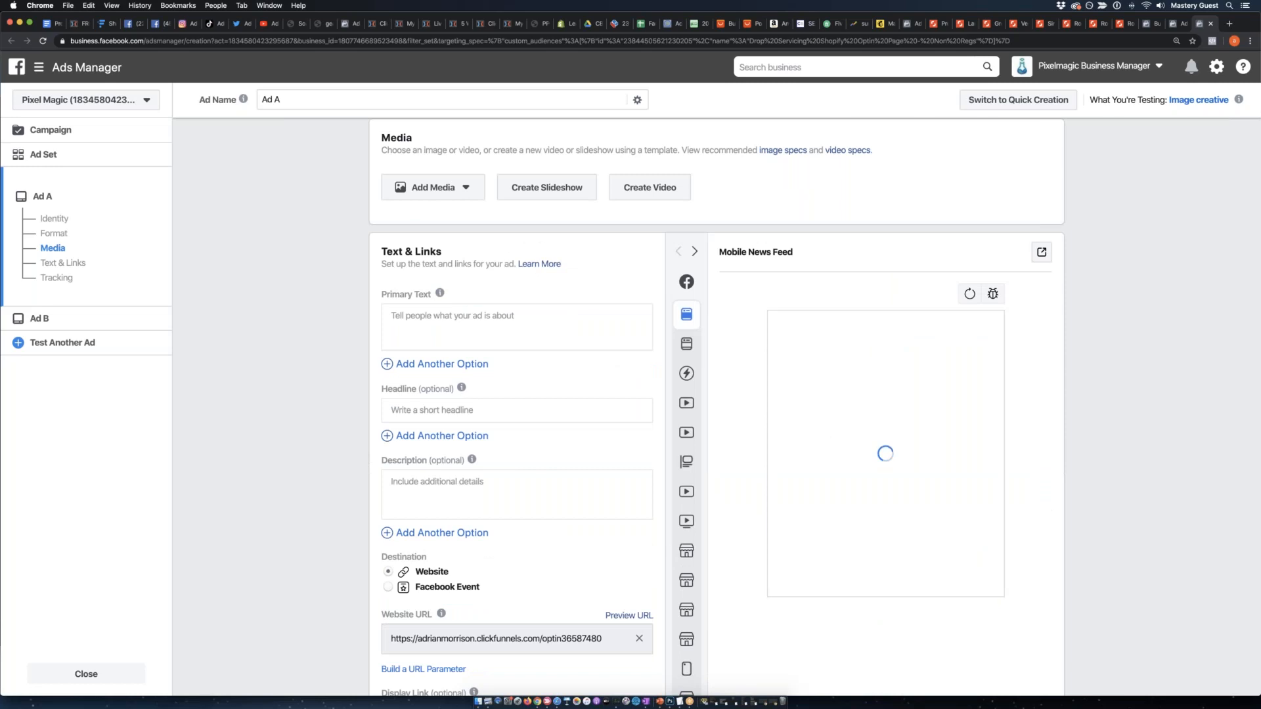
{"action": "left_click", "coordinate": [437, 187]}
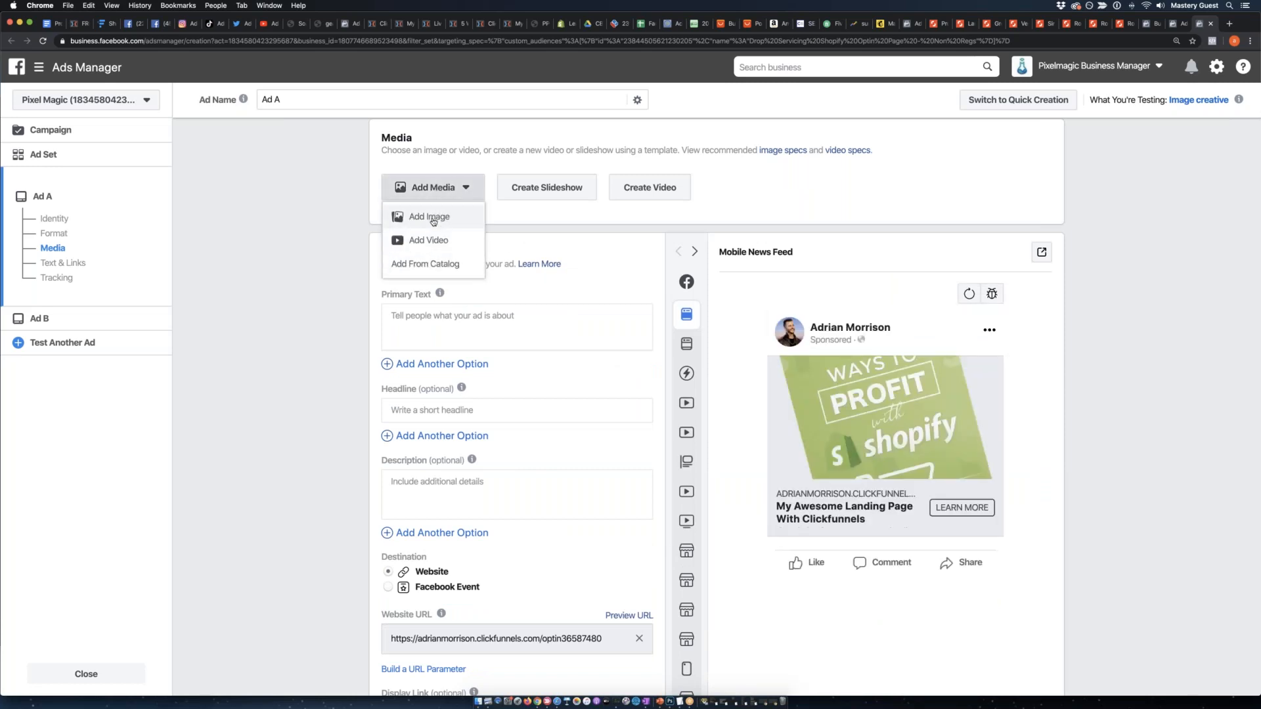
{"action": "left_click", "coordinate": [433, 221]}
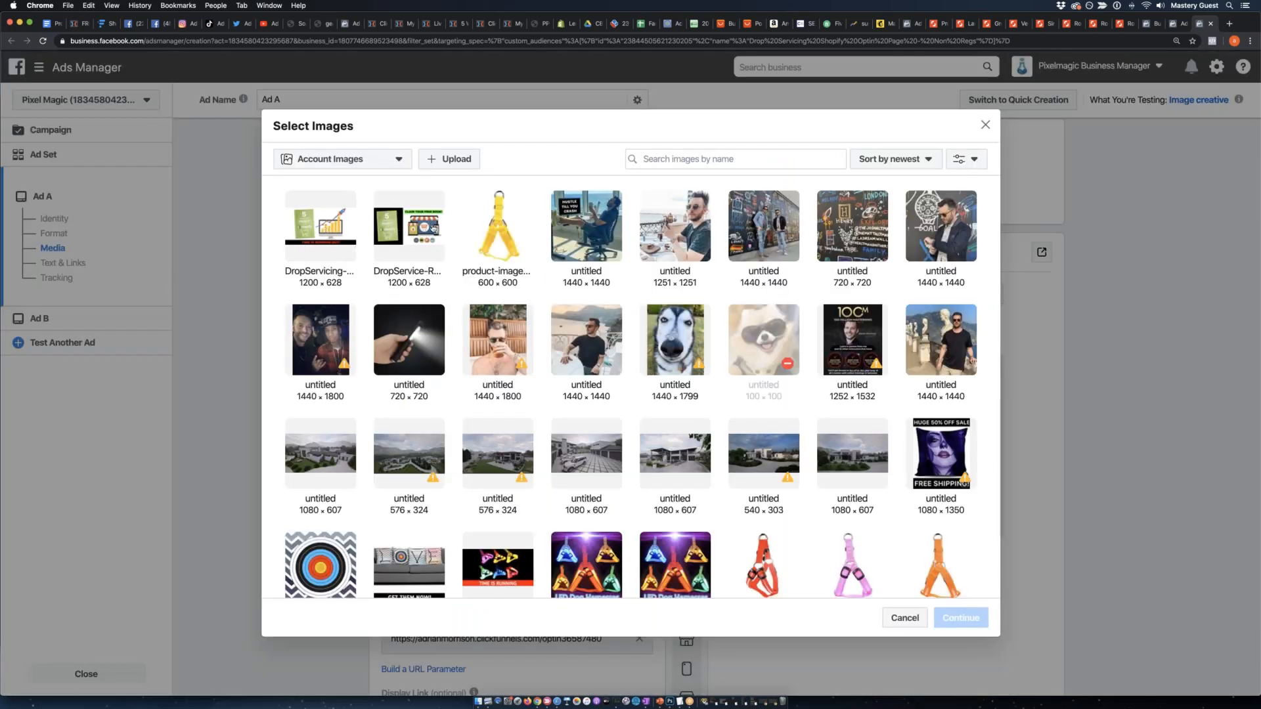
{"action": "left_click", "coordinate": [434, 227]}
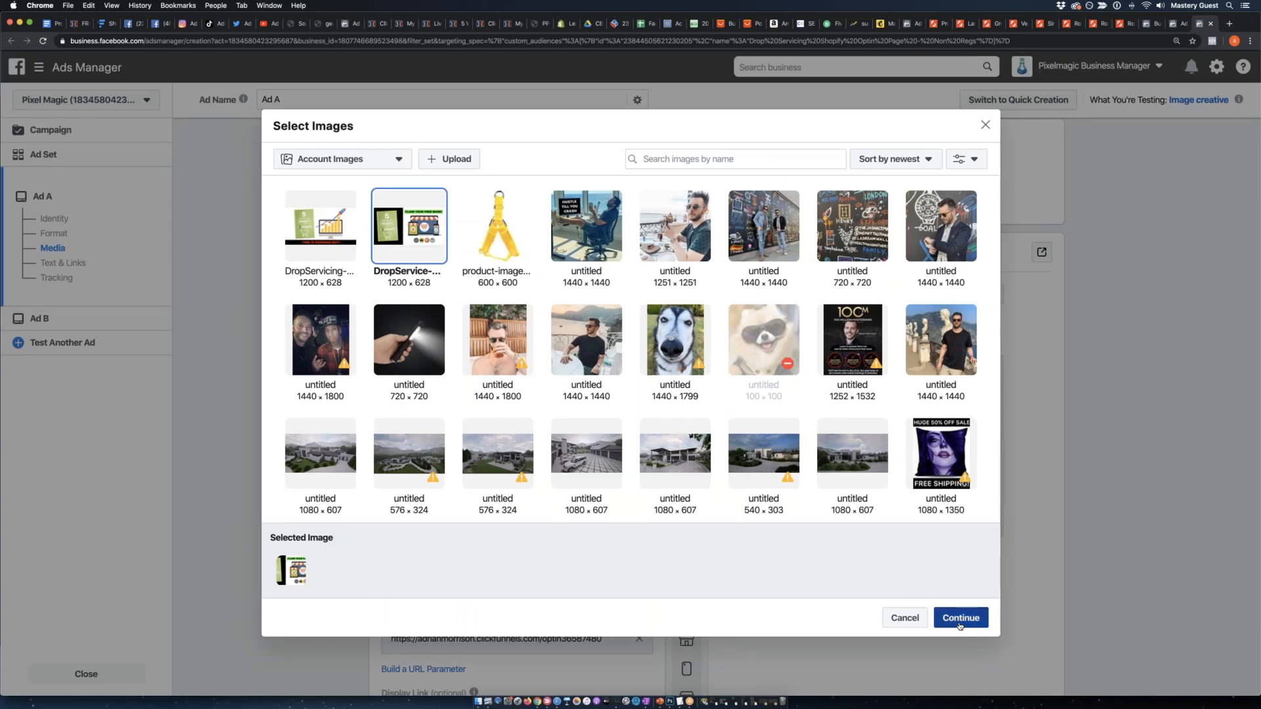
{"action": "left_click", "coordinate": [961, 618]}
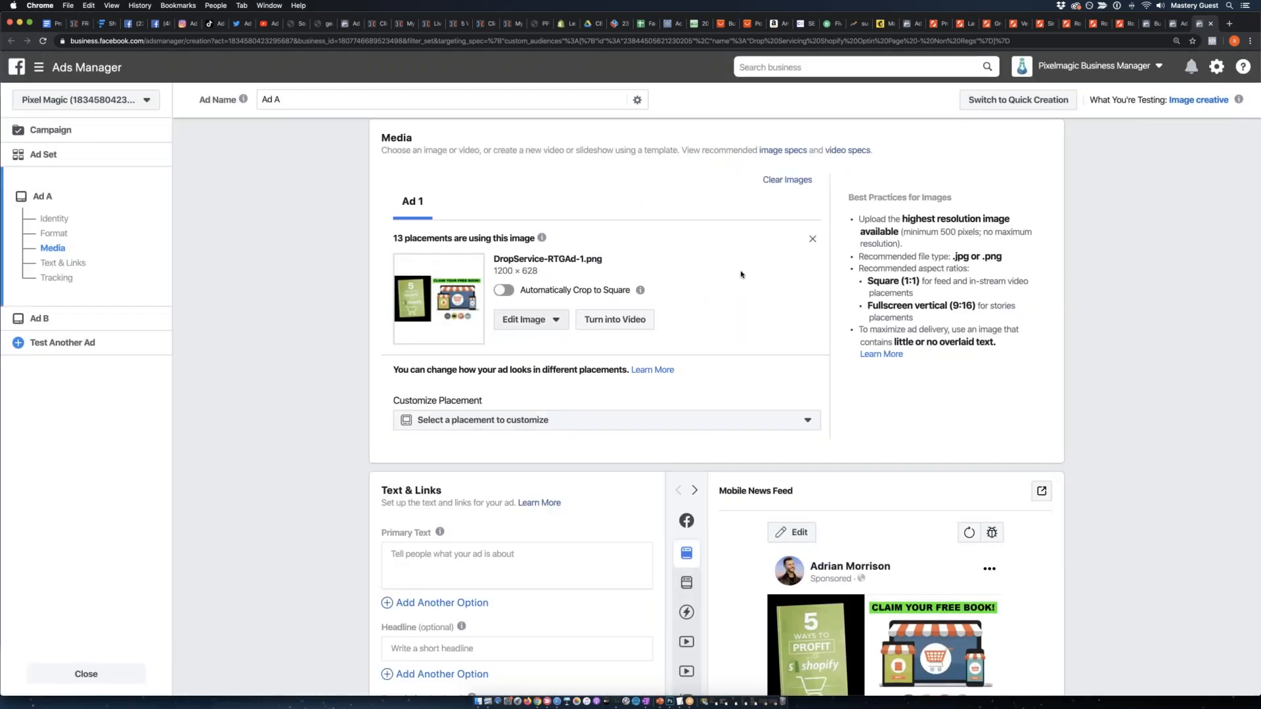
Replace Ad A's image with the 1200 × 628 "TIME IS RUNNING OUT!" image from the account images.
{"action": "left_click", "coordinate": [812, 239]}
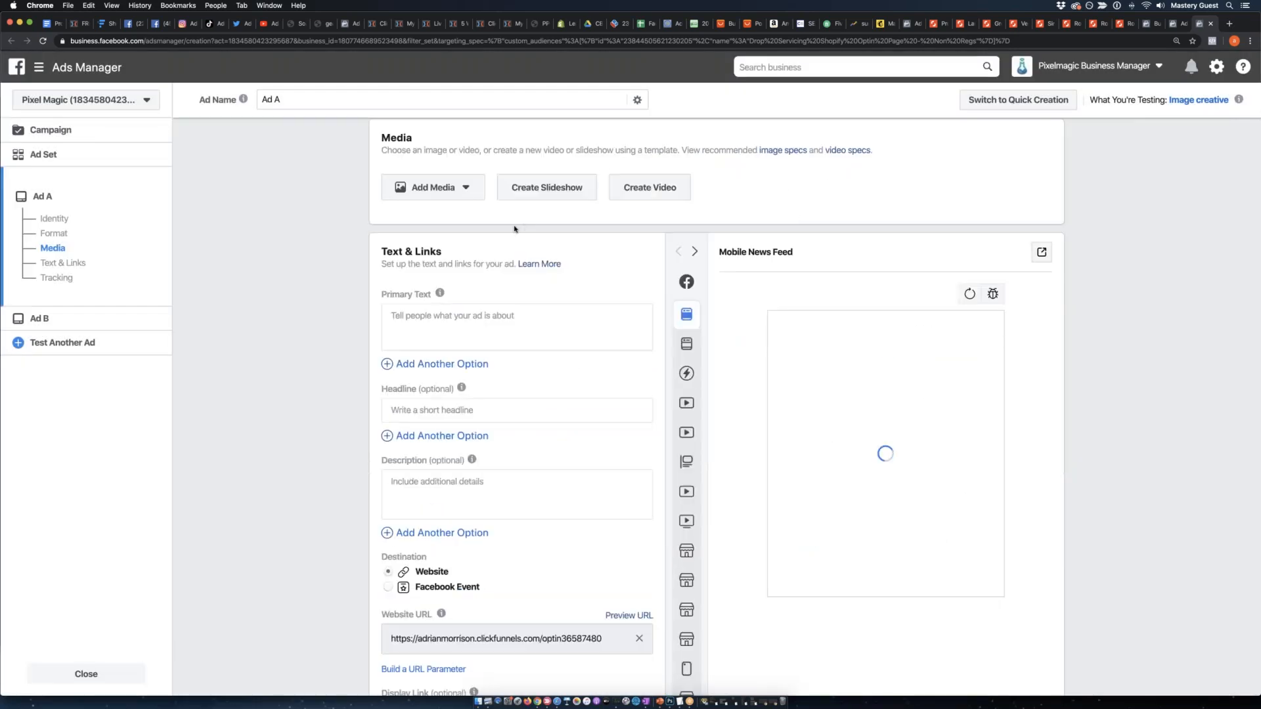
{"action": "left_click", "coordinate": [444, 189]}
{"action": "left_click", "coordinate": [439, 217]}
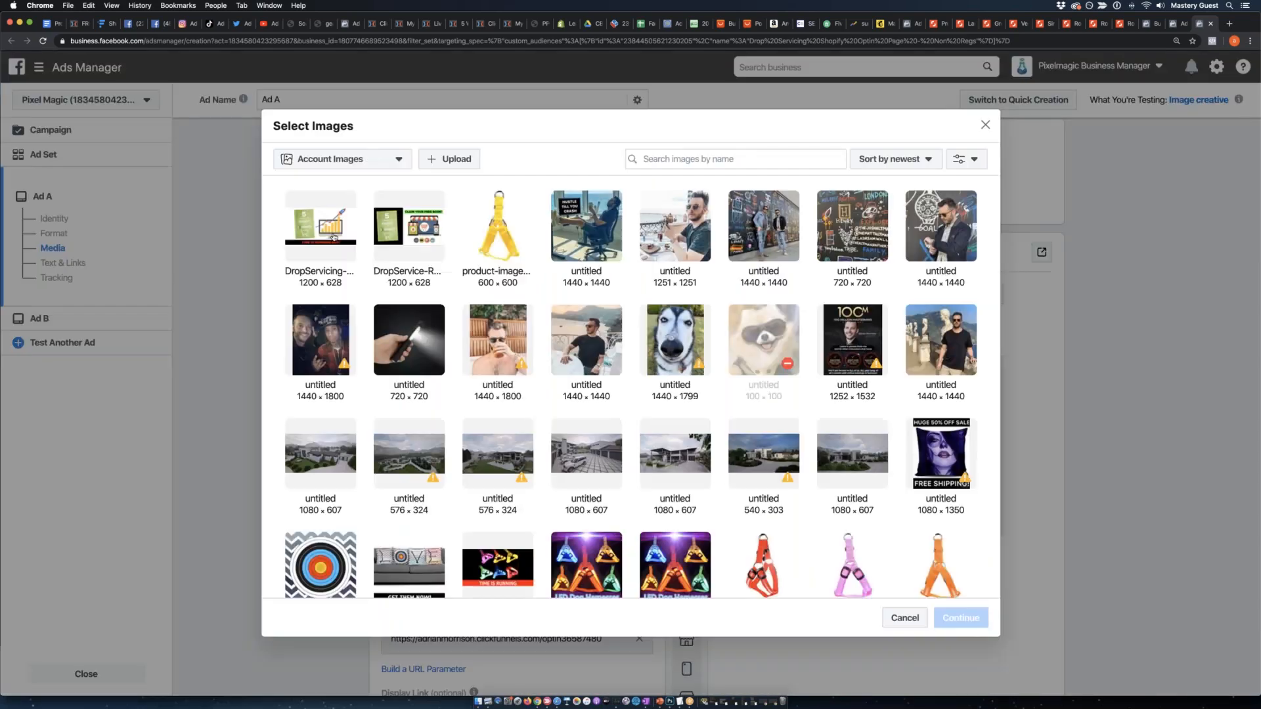
{"action": "left_click", "coordinate": [333, 235]}
{"action": "left_click", "coordinate": [960, 617]}
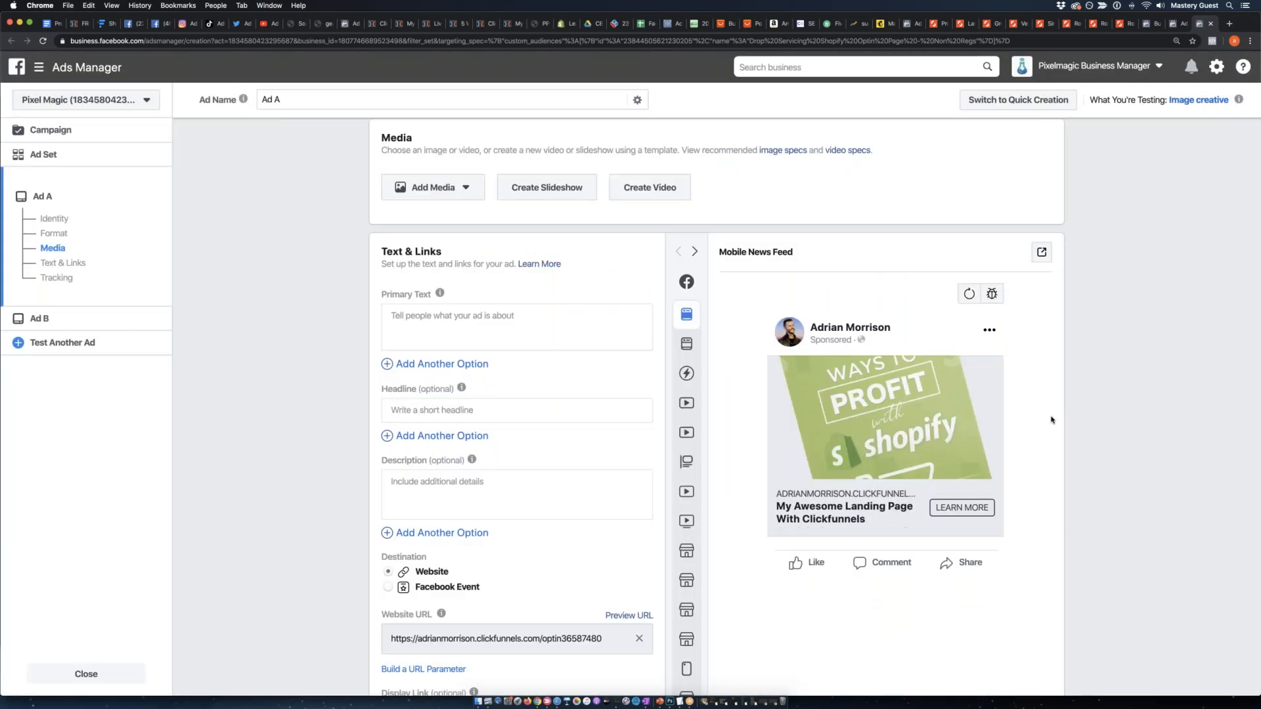
Set Ad A's primary text to "Hurry and claim your free book before this offer ends! 5 ways to start crushing Shopify in 2020!".
{"action": "scroll", "coordinate": [1044, 421], "scroll_direction": "down", "scroll_amount": 5}
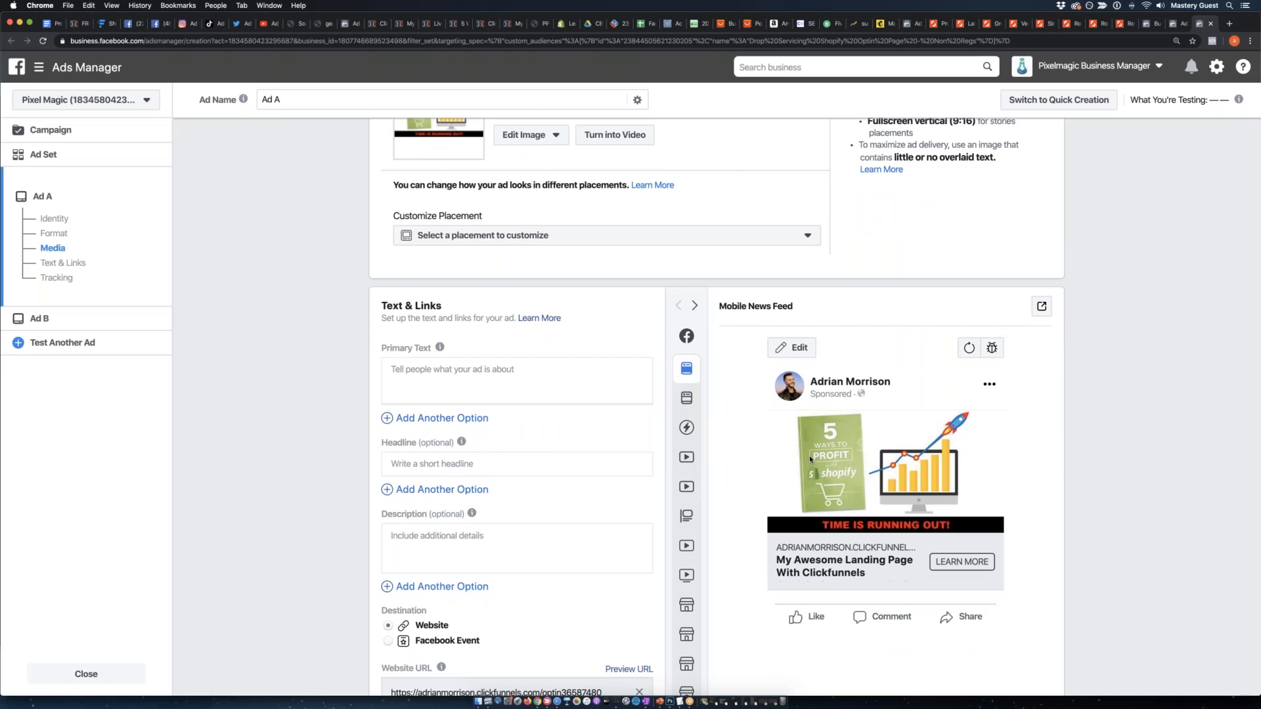
{"action": "scroll", "coordinate": [443, 305], "scroll_direction": "down", "scroll_amount": 2}
{"action": "left_click", "coordinate": [445, 305]}
{"action": "type", "text": "d"}
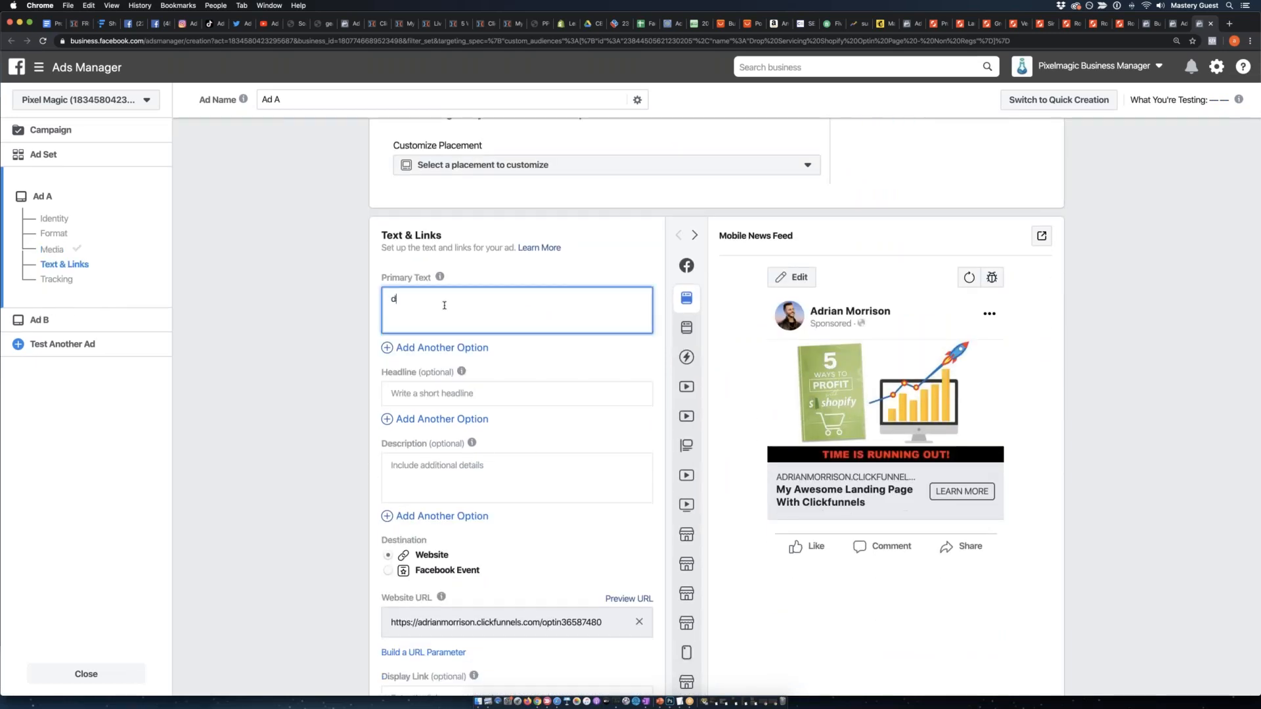
{"action": "key", "text": "BackSpace"}
{"action": "type", "text": "Hurry "}
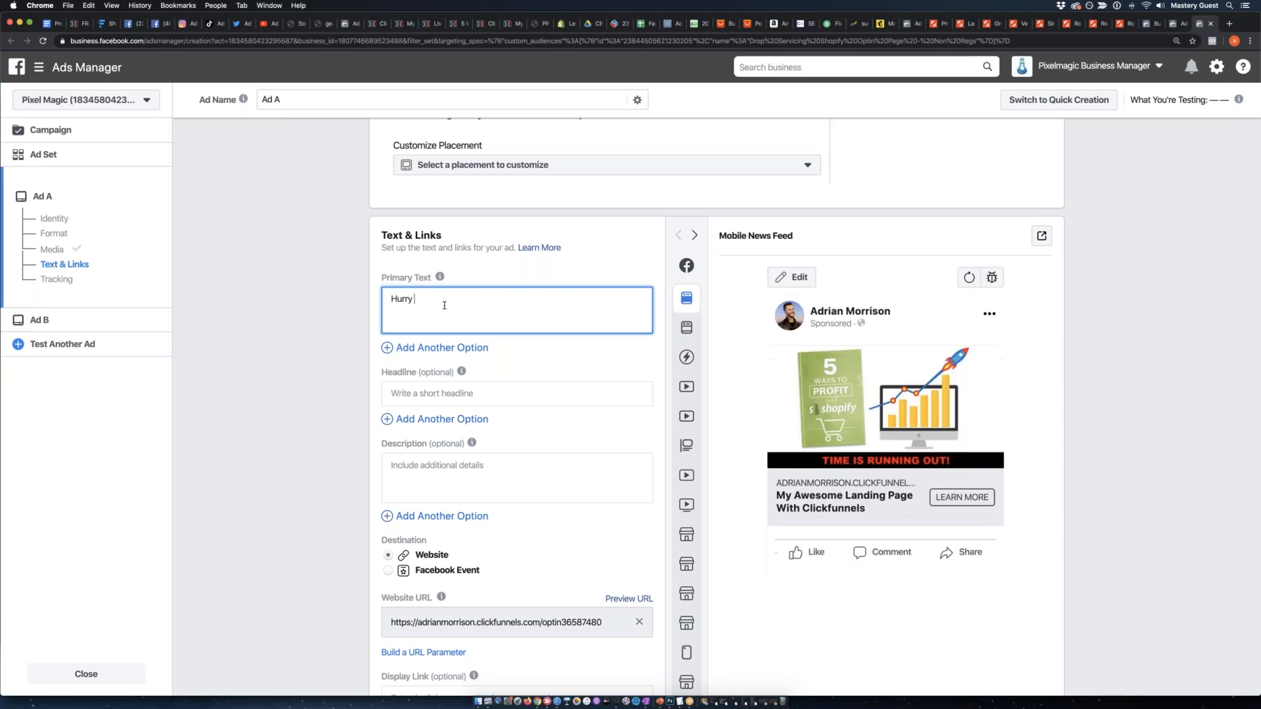
{"action": "type", "text": "and claim your free book "}
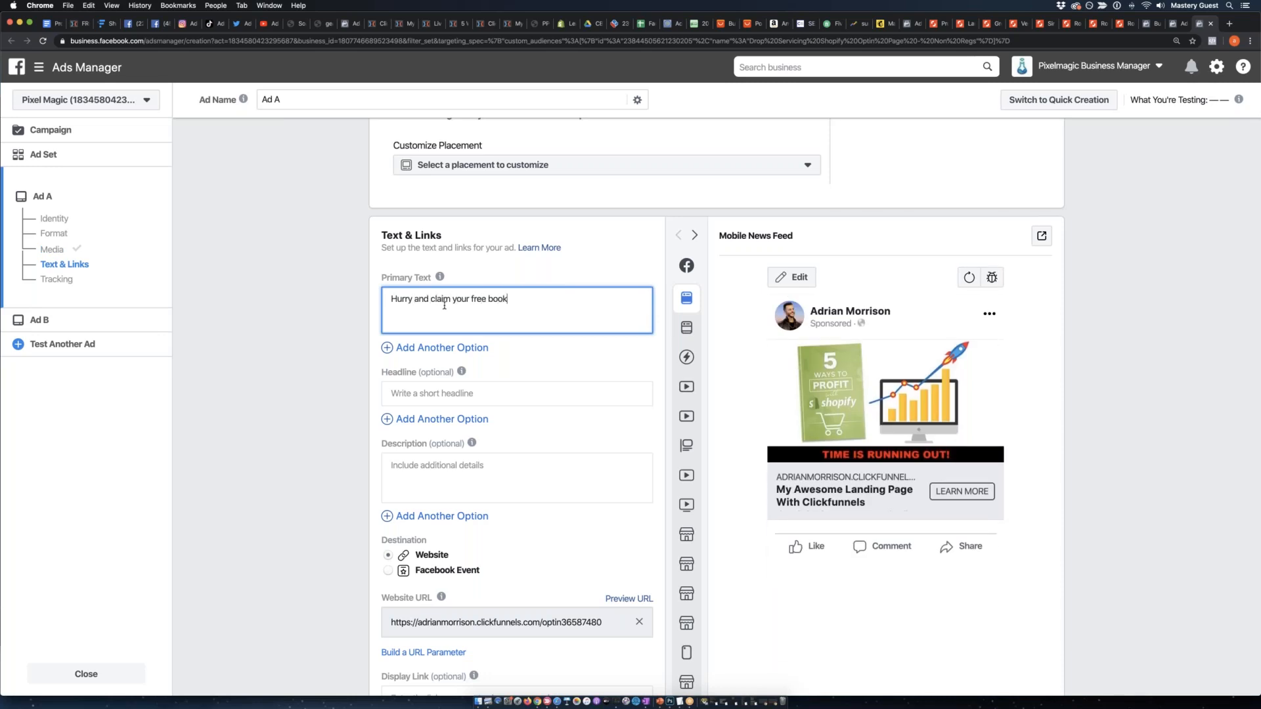
{"action": "type", "text": "before this of"}
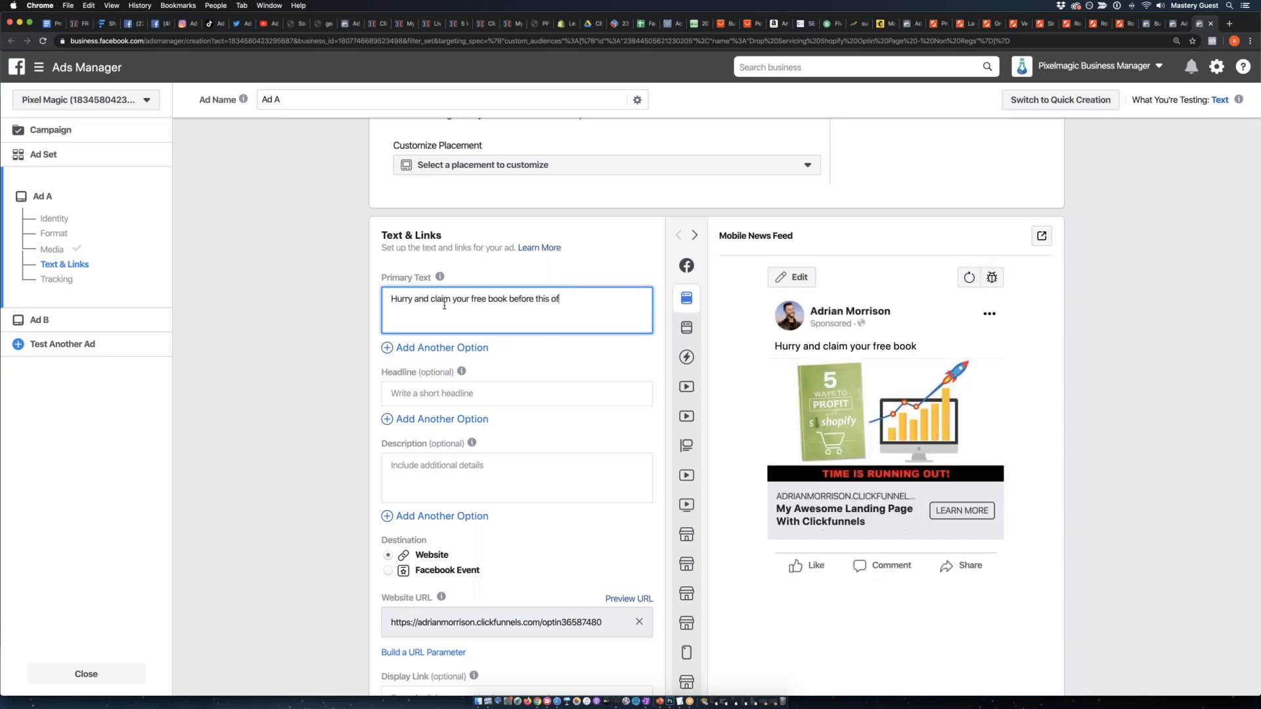
{"action": "type", "text": "fer ends!  5 ways to start crushing Shopi"}
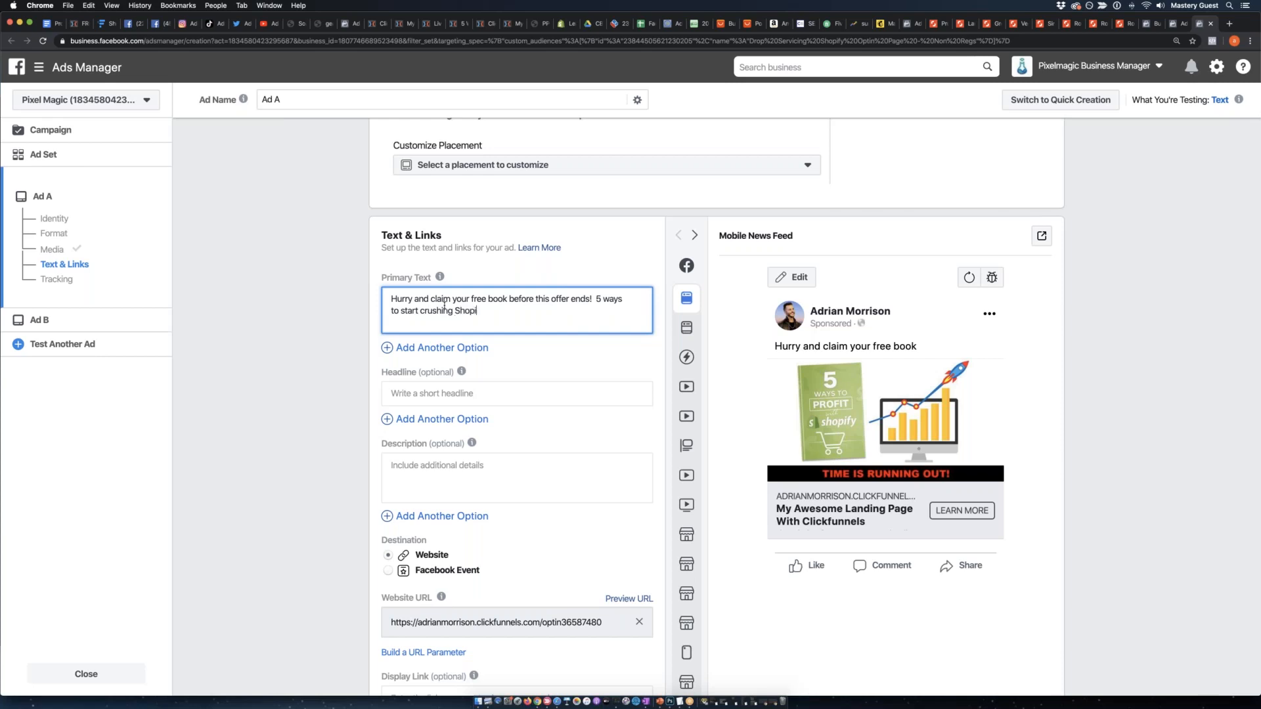
{"action": "type", "text": "fy in 2020!"}
Enter "FREE BOOK - 2020 Strategies" as Ad A's headline.
{"action": "left_click", "coordinate": [414, 395]}
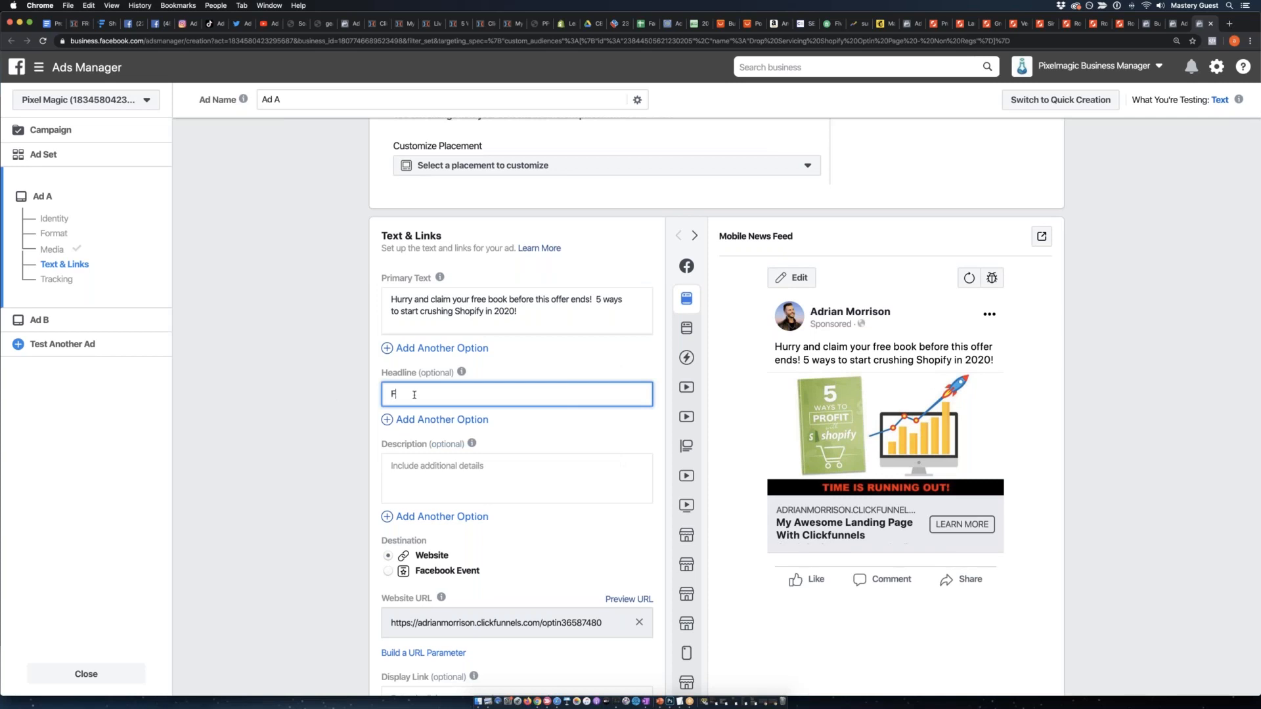
{"action": "type", "text": "FREE BOOK"}
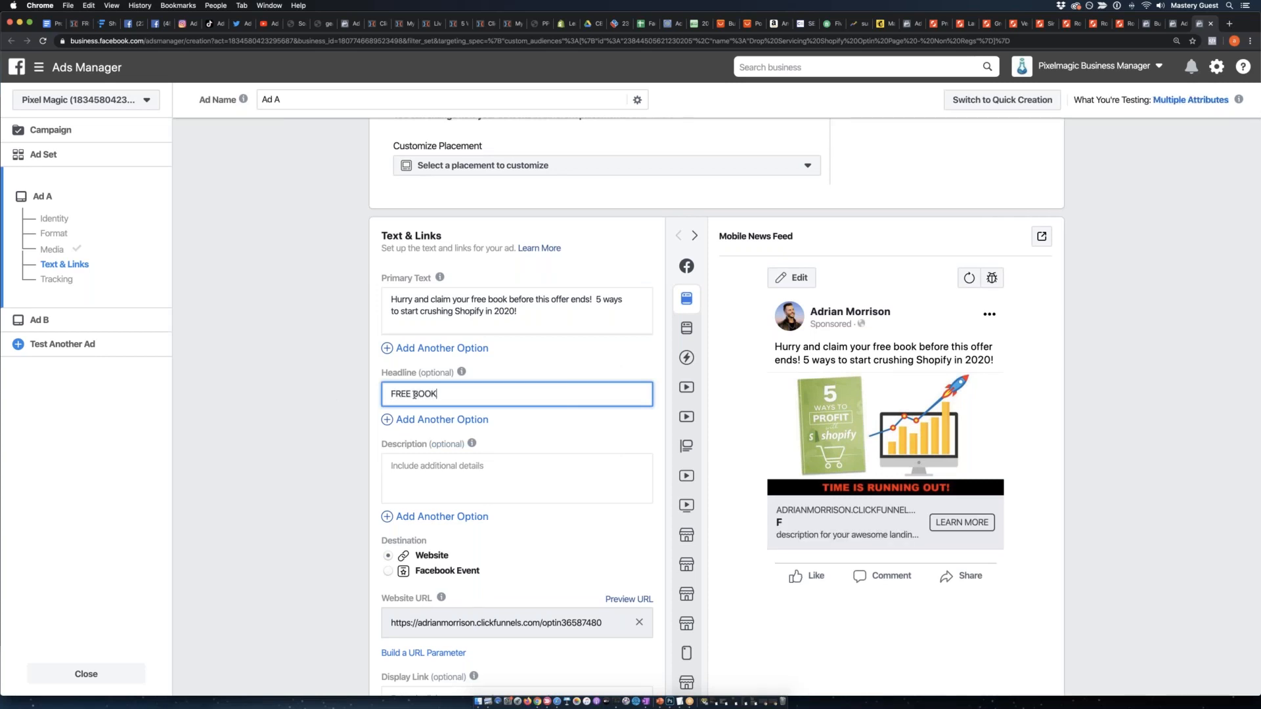
{"action": "type", "text": " - 2020 Strategies"}
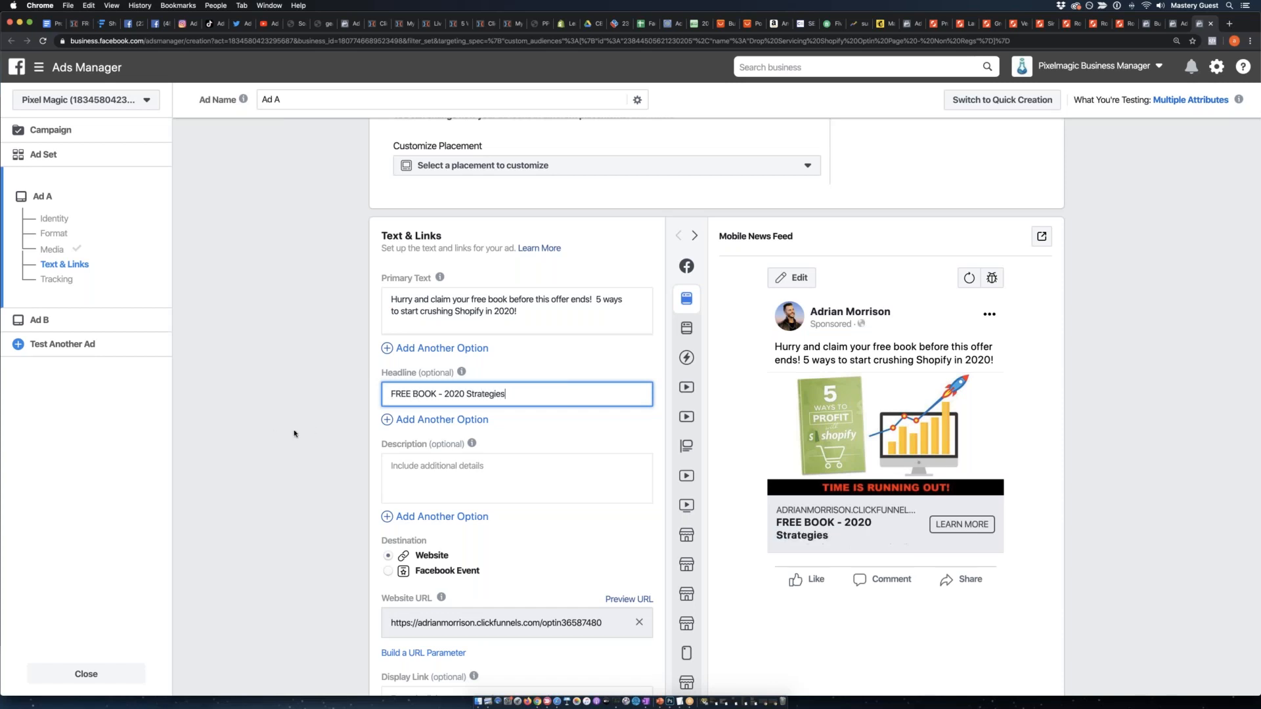
Set Ad A's description to "This free book goes over the top 5 ways to use Shopify in 2020 and create massive amounts of traffic!".
{"action": "scroll", "coordinate": [333, 433], "scroll_direction": "down", "scroll_amount": 2}
{"action": "left_click", "coordinate": [428, 428]}
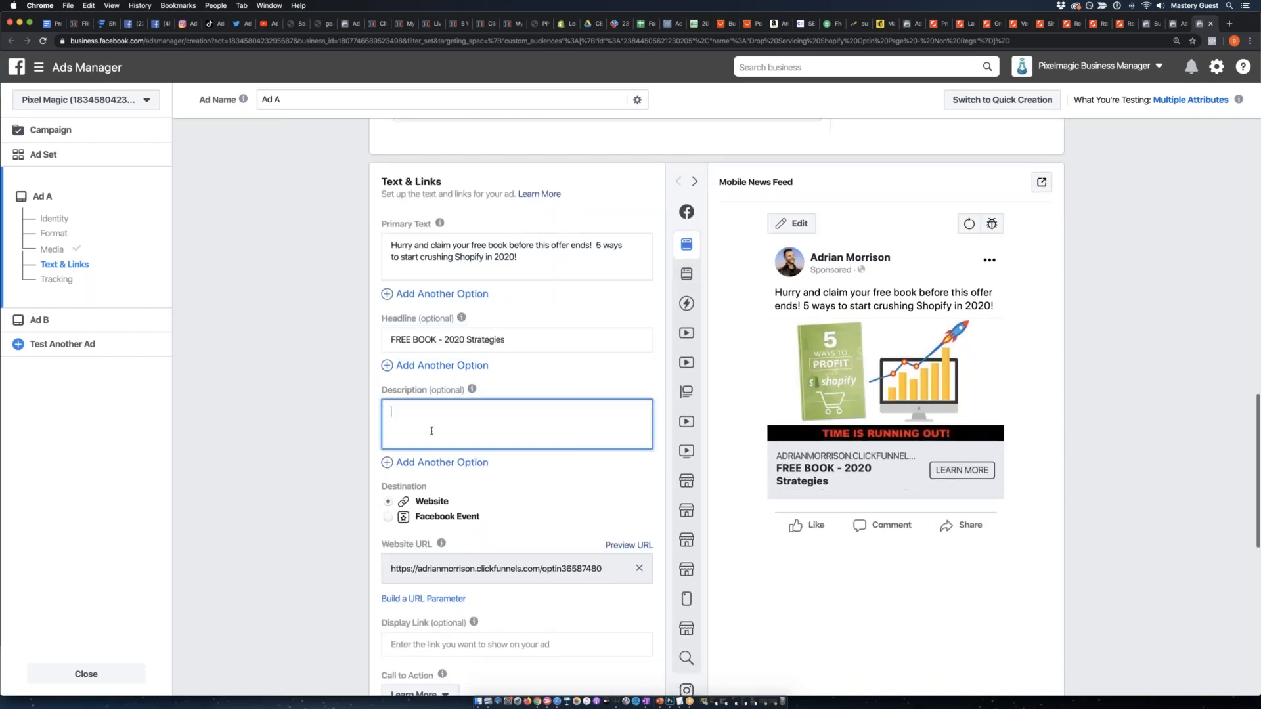
{"action": "type", "text": "This free book goes over the top 4"}
{"action": "type", "text": " ways to use Shopify in 2020 and a"}
{"action": "key", "text": "BackSpace"}
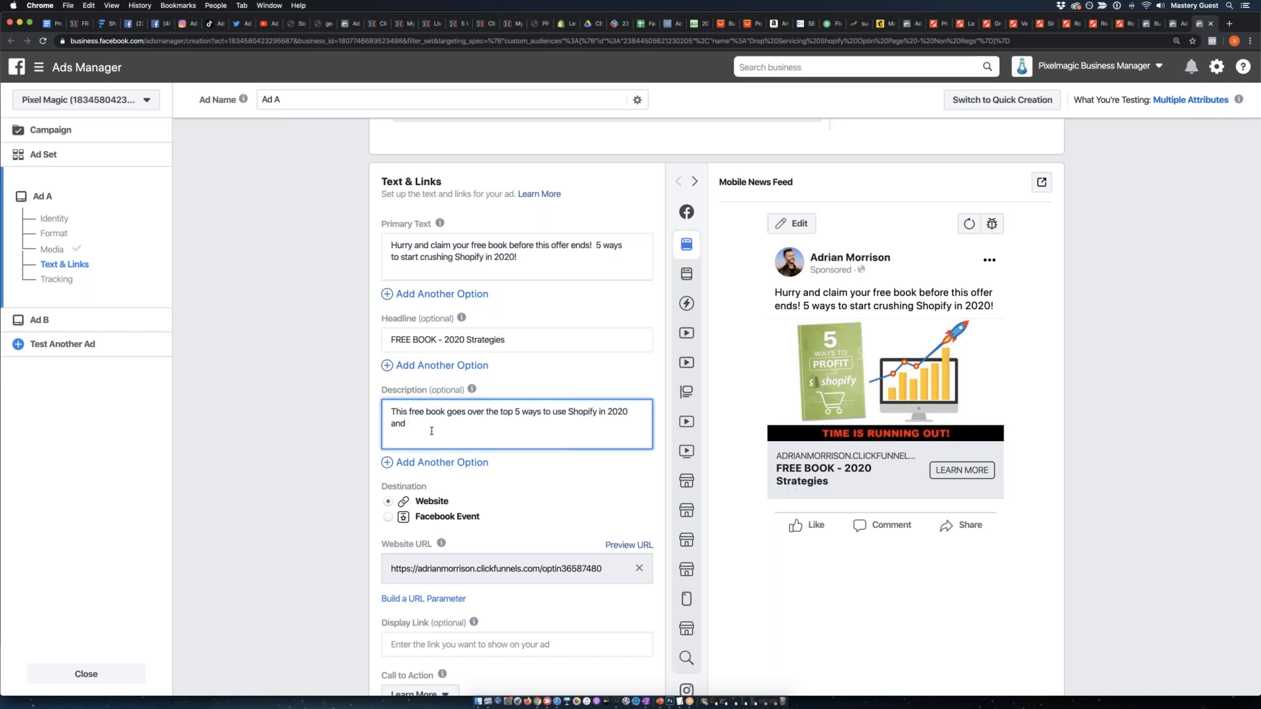
{"action": "type", "text": "create massive amounts of traffic!"}
{"action": "left_click", "coordinate": [353, 419]}
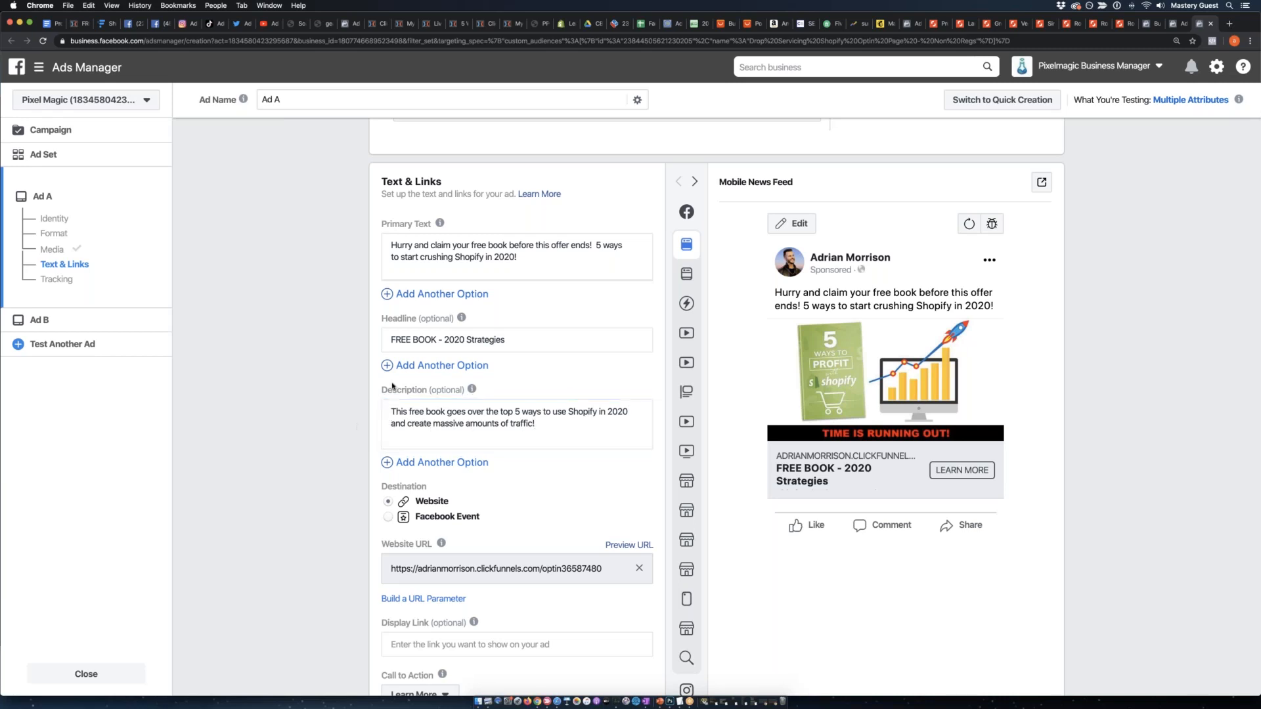
Preview Ad A as it appears in the Desktop News Feed.
{"action": "mouse_move", "coordinate": [685, 299]}
{"action": "left_click", "coordinate": [715, 274]}
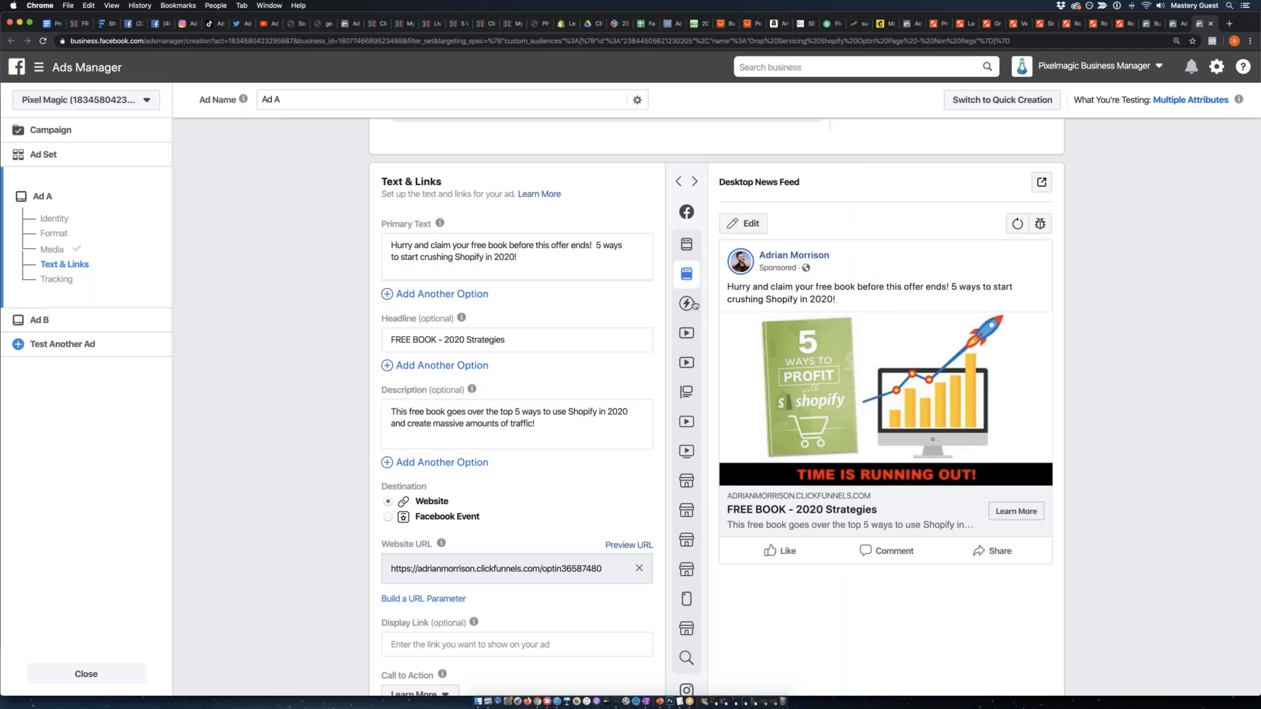
Preview Ad A in the Instant Articles, Facebook In-Stream Video, Desktop Right Column and Facebook Video Feeds placements.
{"action": "left_click", "coordinate": [716, 304]}
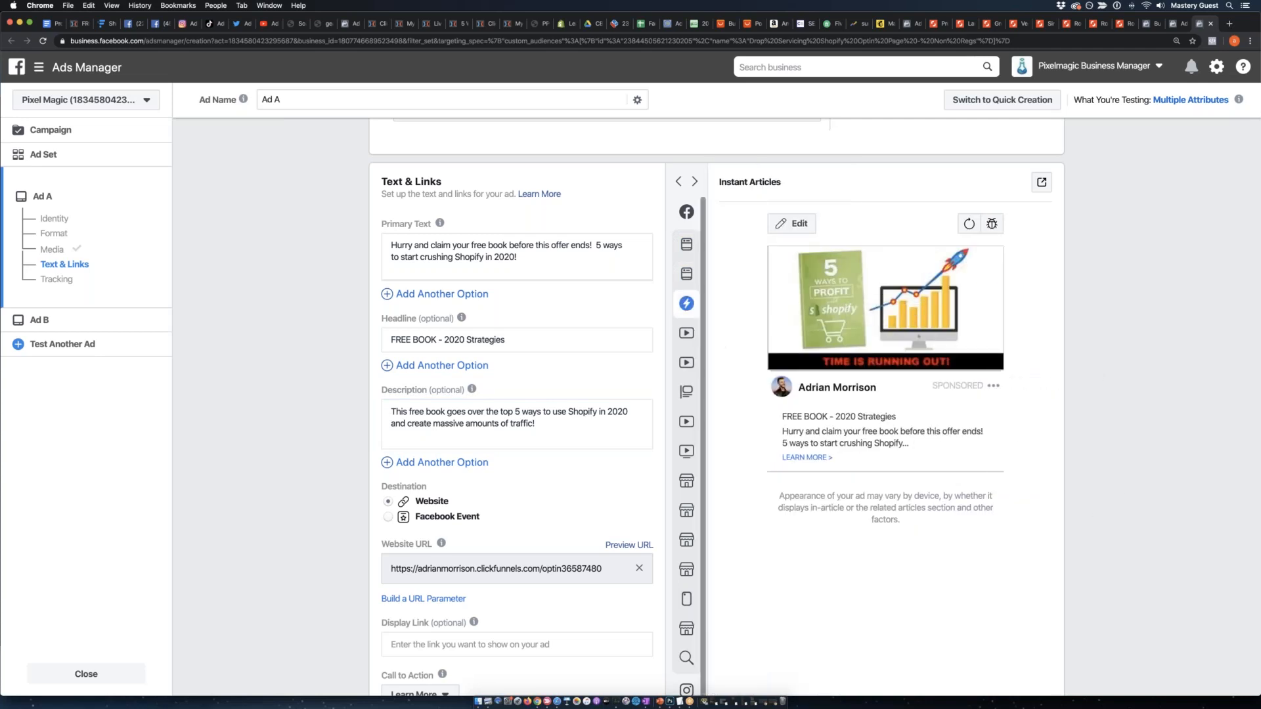
{"action": "left_click", "coordinate": [707, 336]}
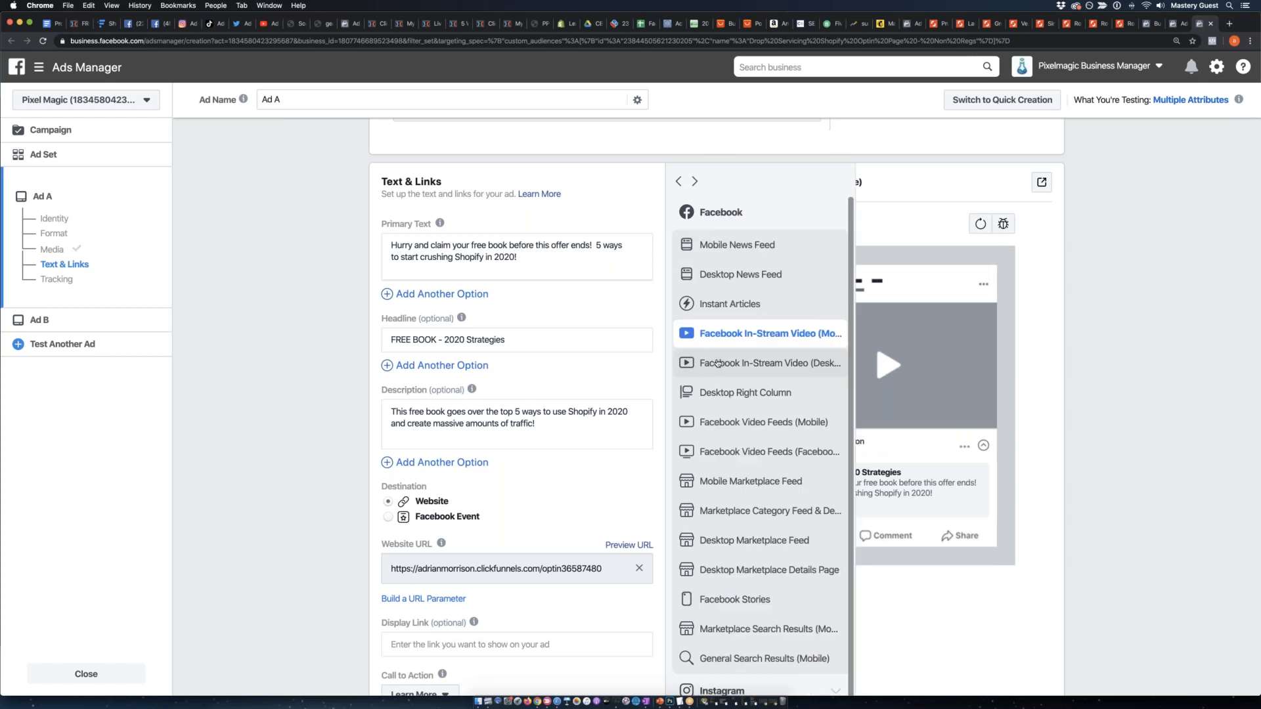
{"action": "left_click", "coordinate": [717, 363]}
{"action": "mouse_move", "coordinate": [706, 363]}
{"action": "left_click", "coordinate": [715, 393]}
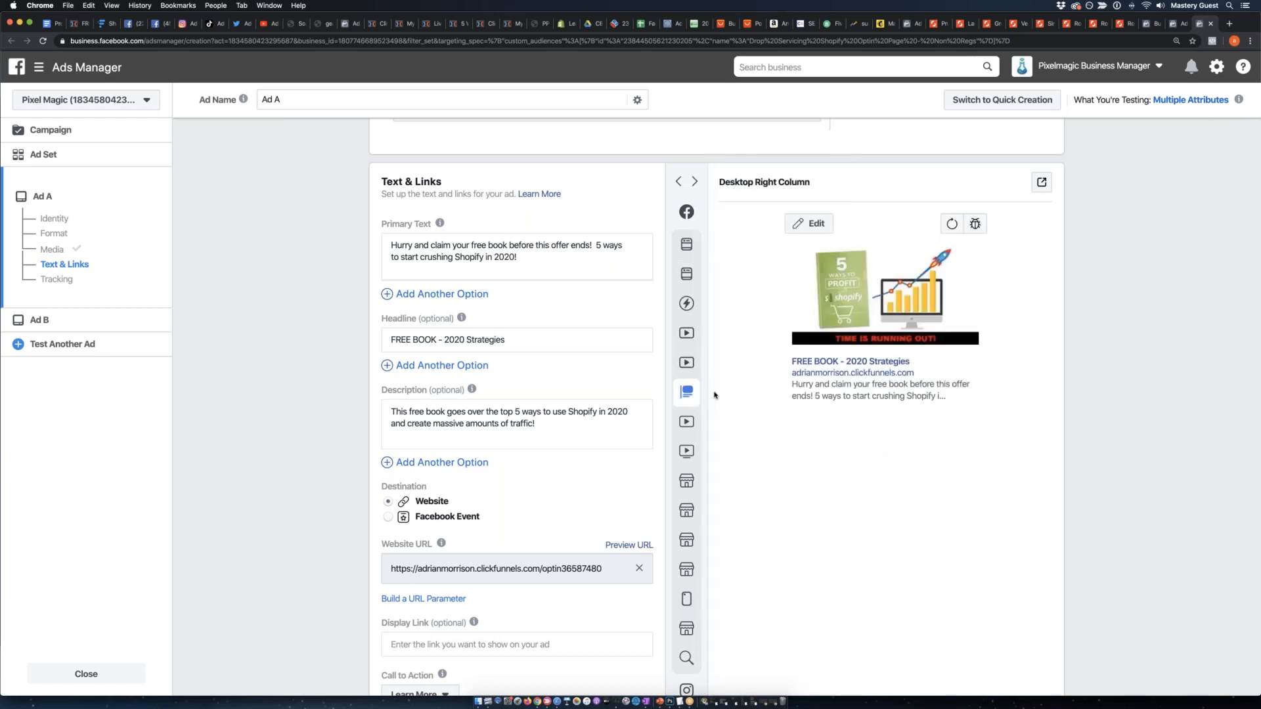
{"action": "mouse_move", "coordinate": [712, 396]}
{"action": "left_click", "coordinate": [713, 421]}
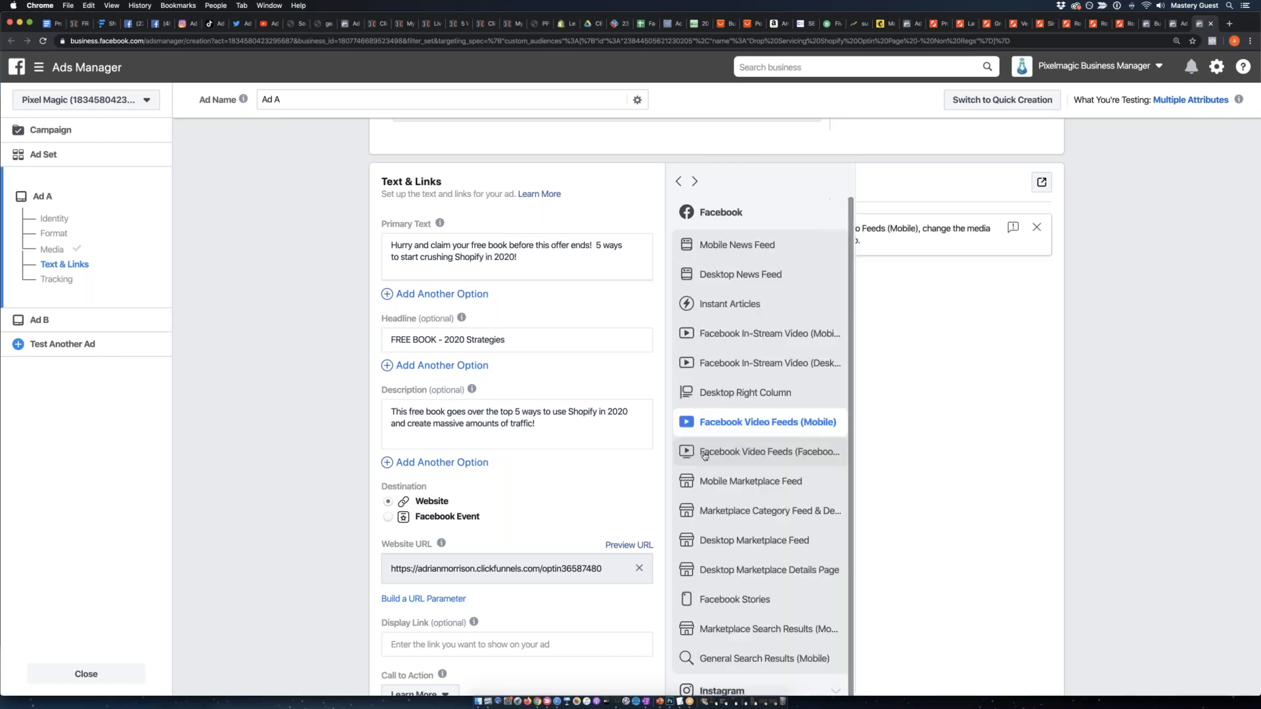
{"action": "left_click", "coordinate": [707, 454]}
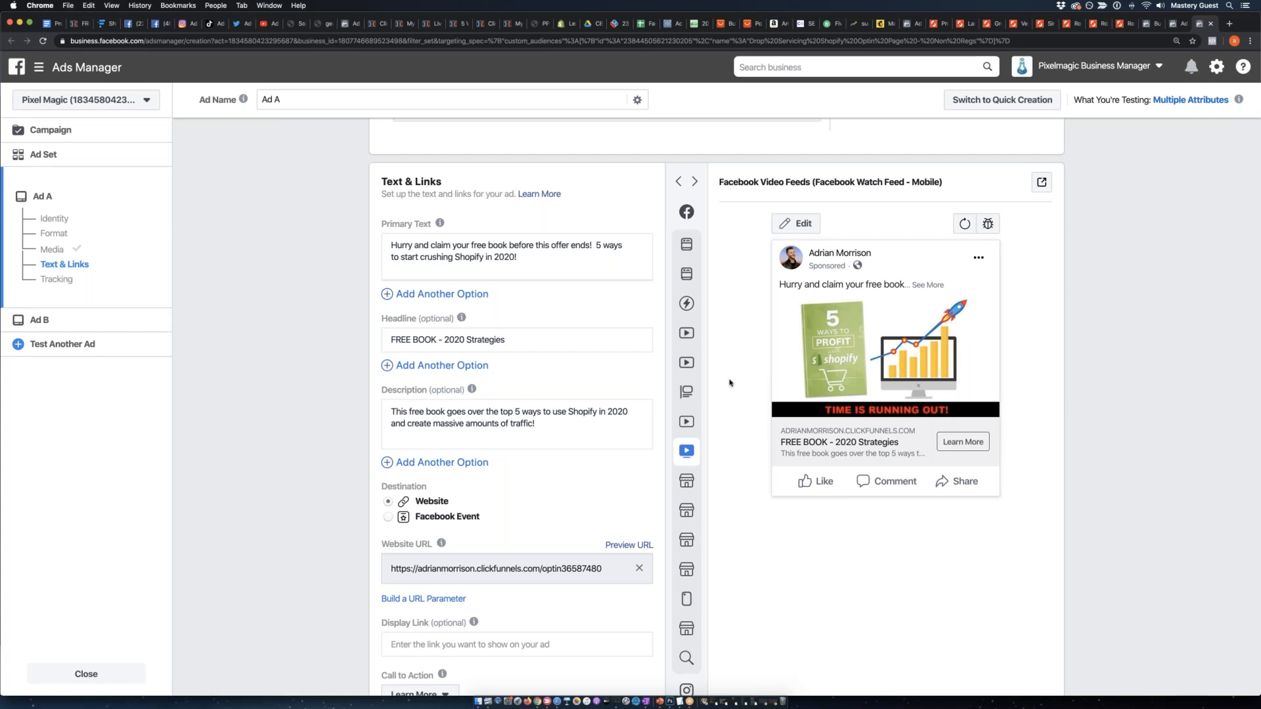
Preview Ad A in the mobile and desktop Marketplace placements, Facebook Stories and Marketplace Search Results.
{"action": "left_click", "coordinate": [690, 480]}
{"action": "left_click", "coordinate": [687, 513]}
{"action": "left_click", "coordinate": [683, 542]}
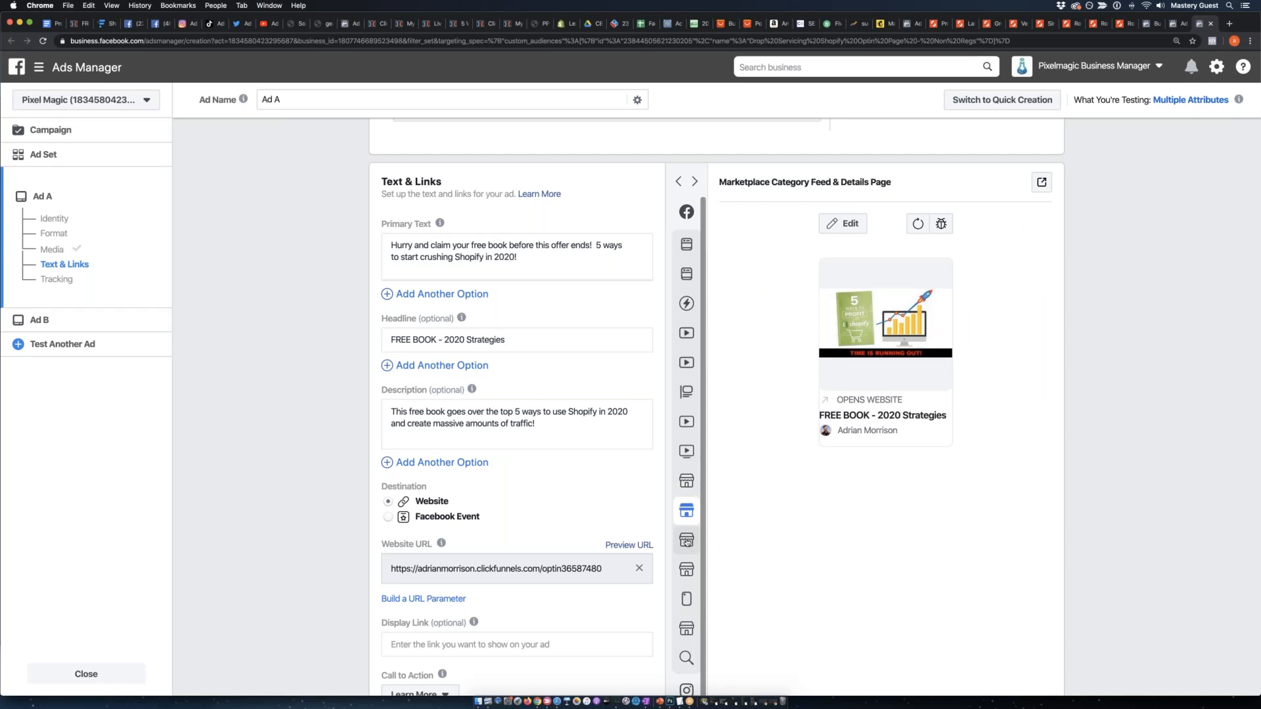
{"action": "left_click", "coordinate": [682, 575]}
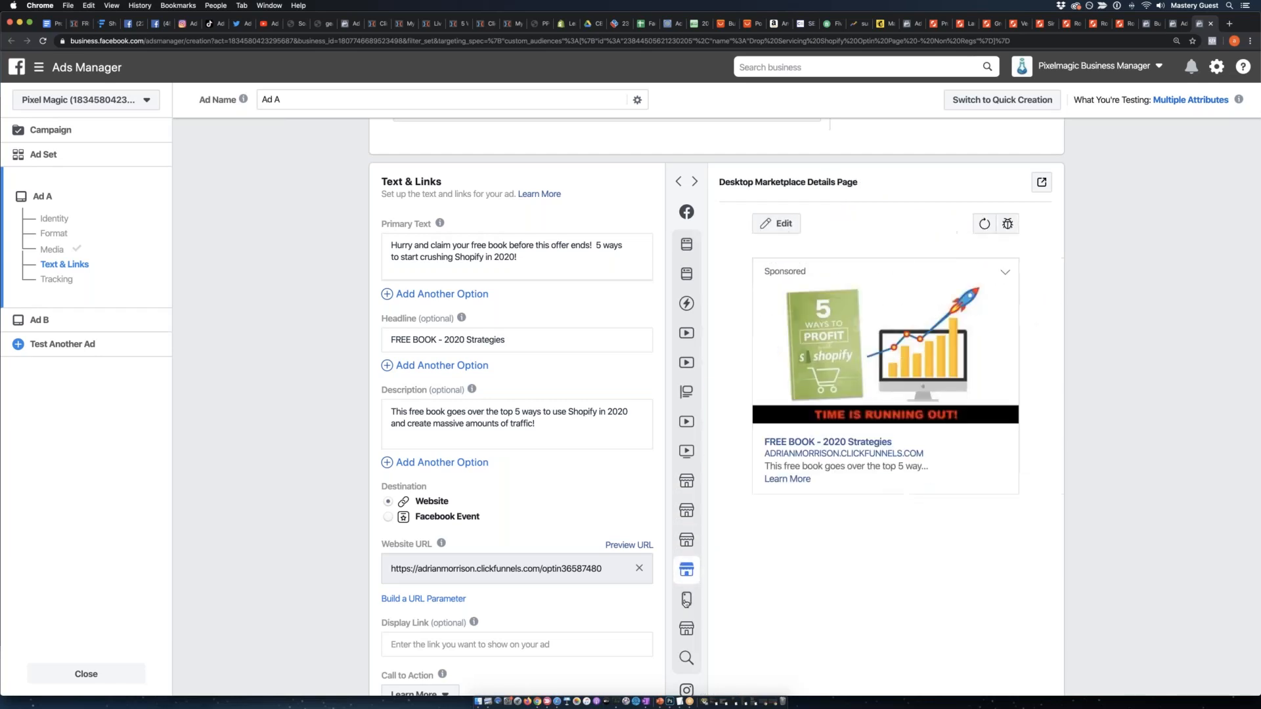
{"action": "left_click", "coordinate": [685, 601]}
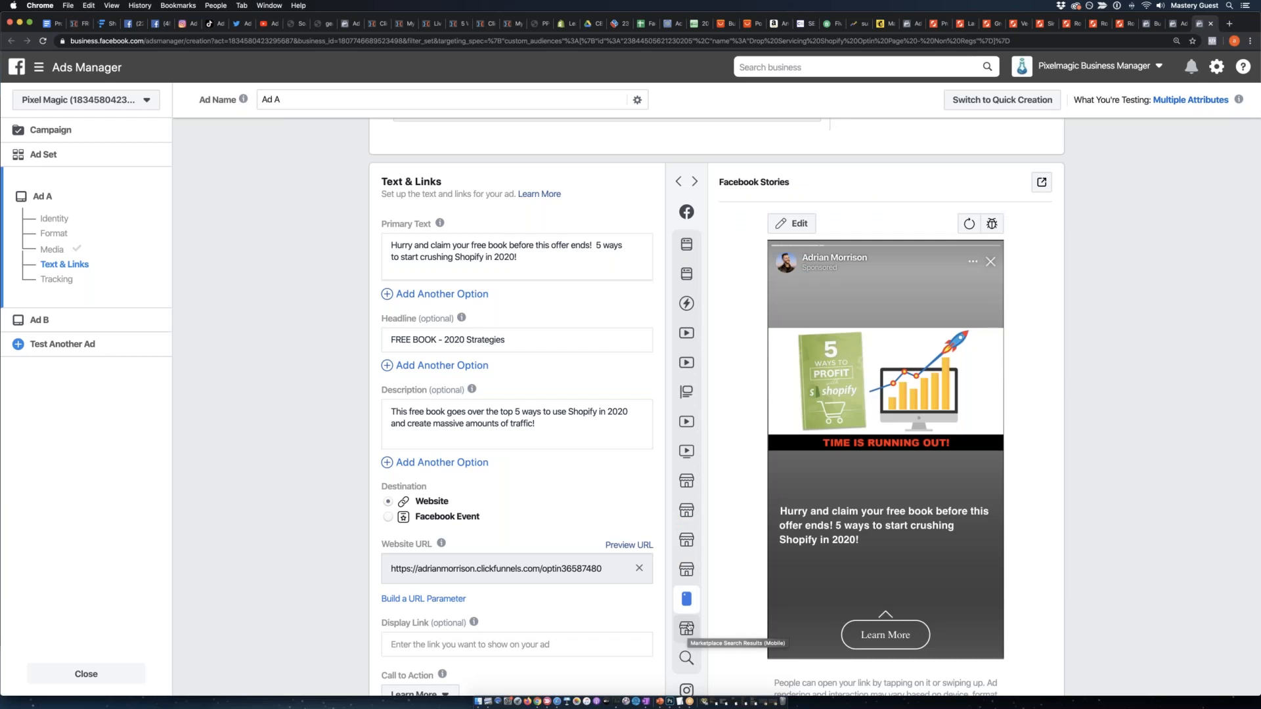
{"action": "left_click", "coordinate": [686, 628]}
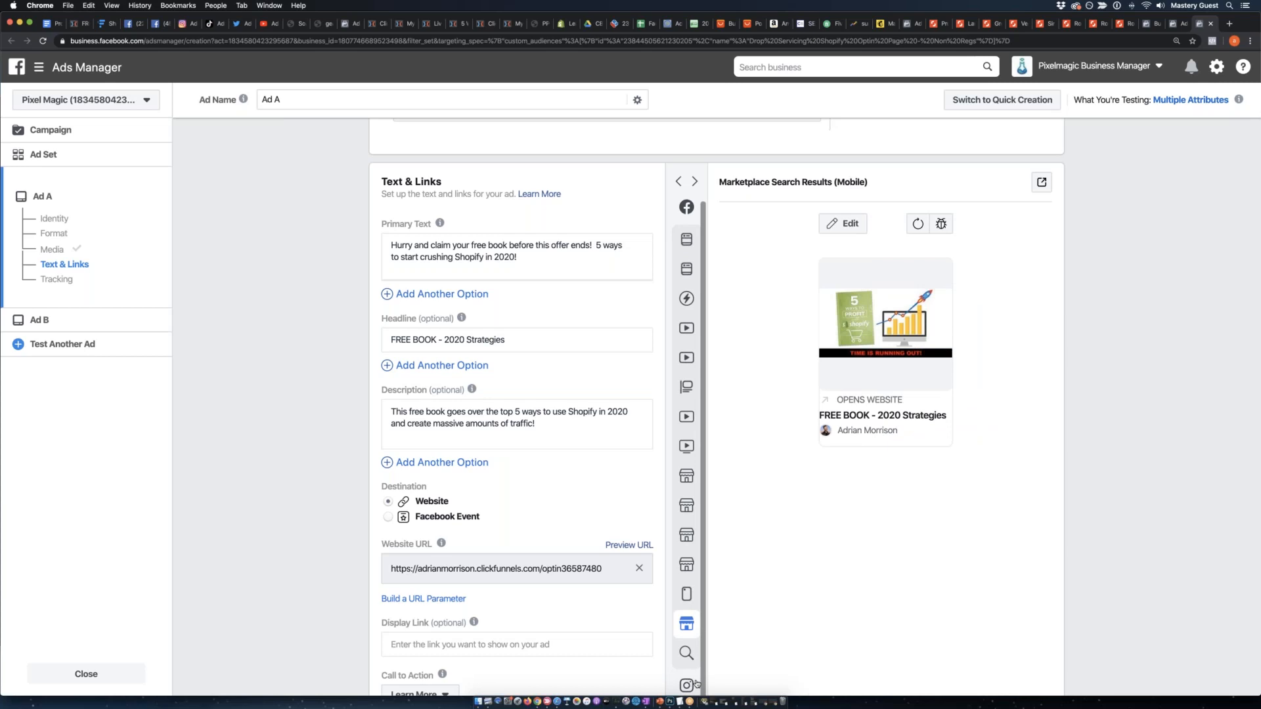
Preview Ad A in the Instagram Feed, Instagram Stories, Instagram Explore Feed and Instagram Explore Video placements.
{"action": "scroll", "coordinate": [690, 660], "scroll_direction": "down", "scroll_amount": 2}
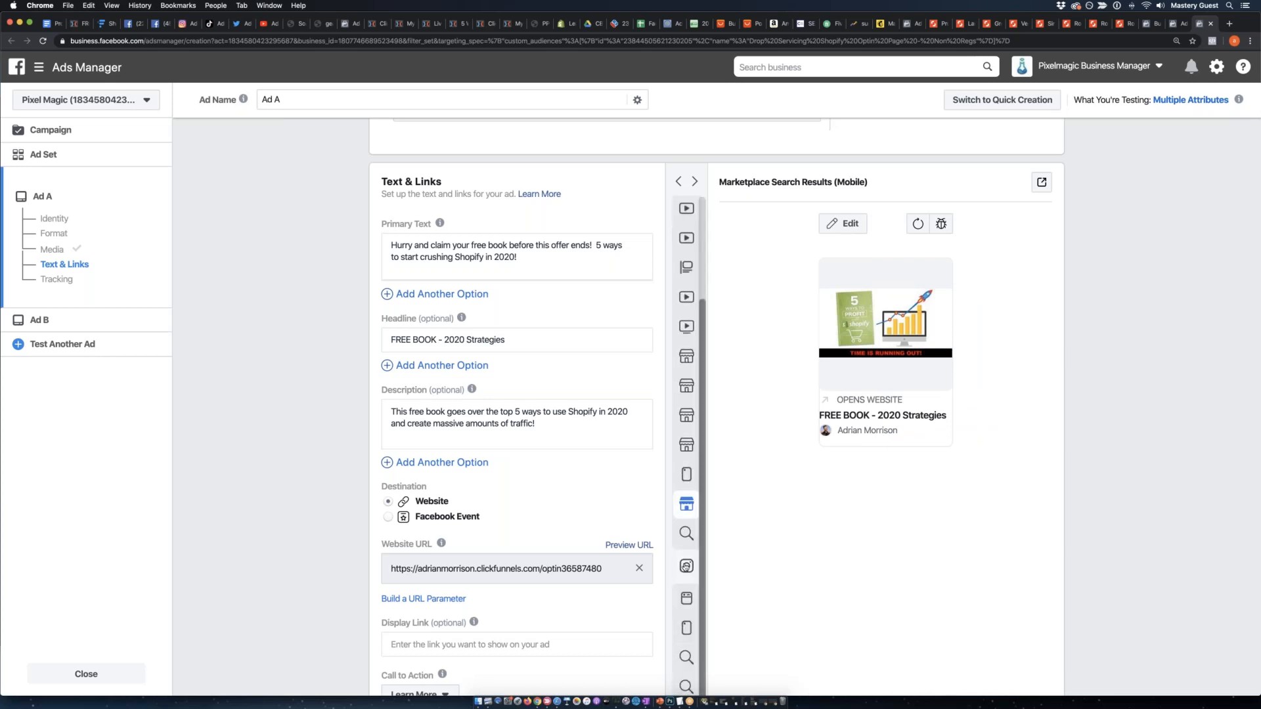
{"action": "left_click", "coordinate": [683, 600]}
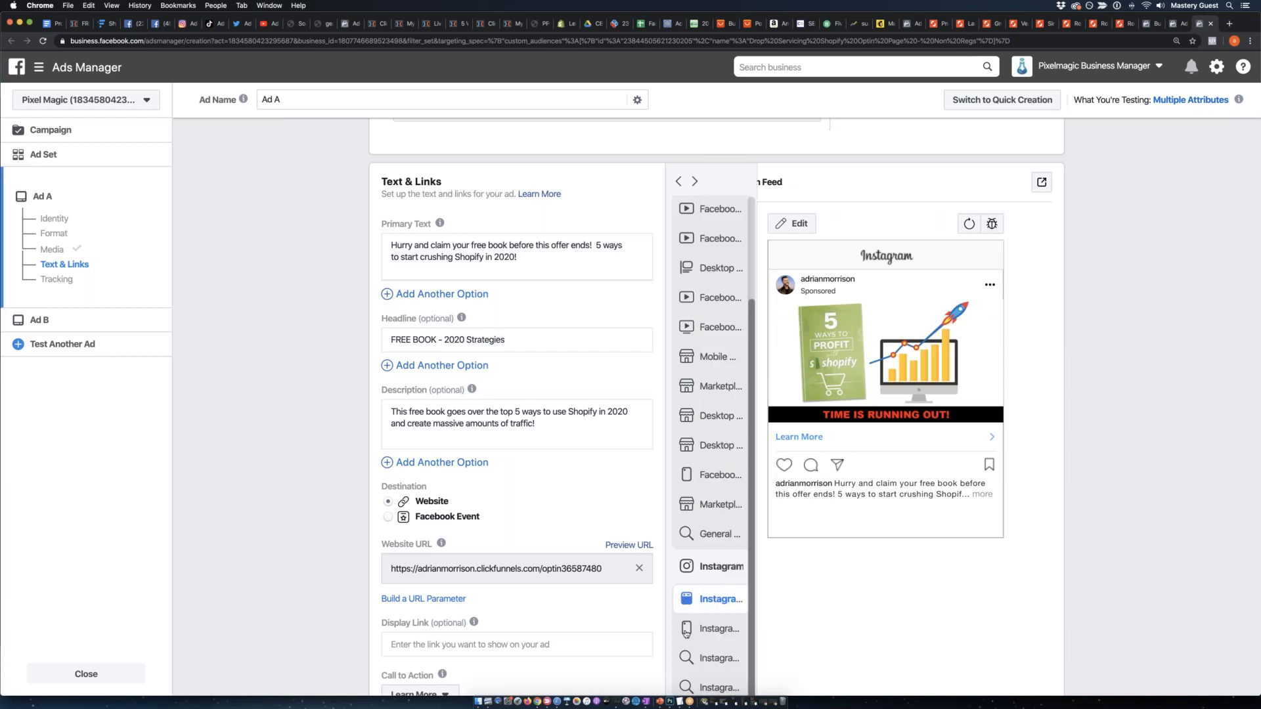
{"action": "left_click", "coordinate": [686, 627]}
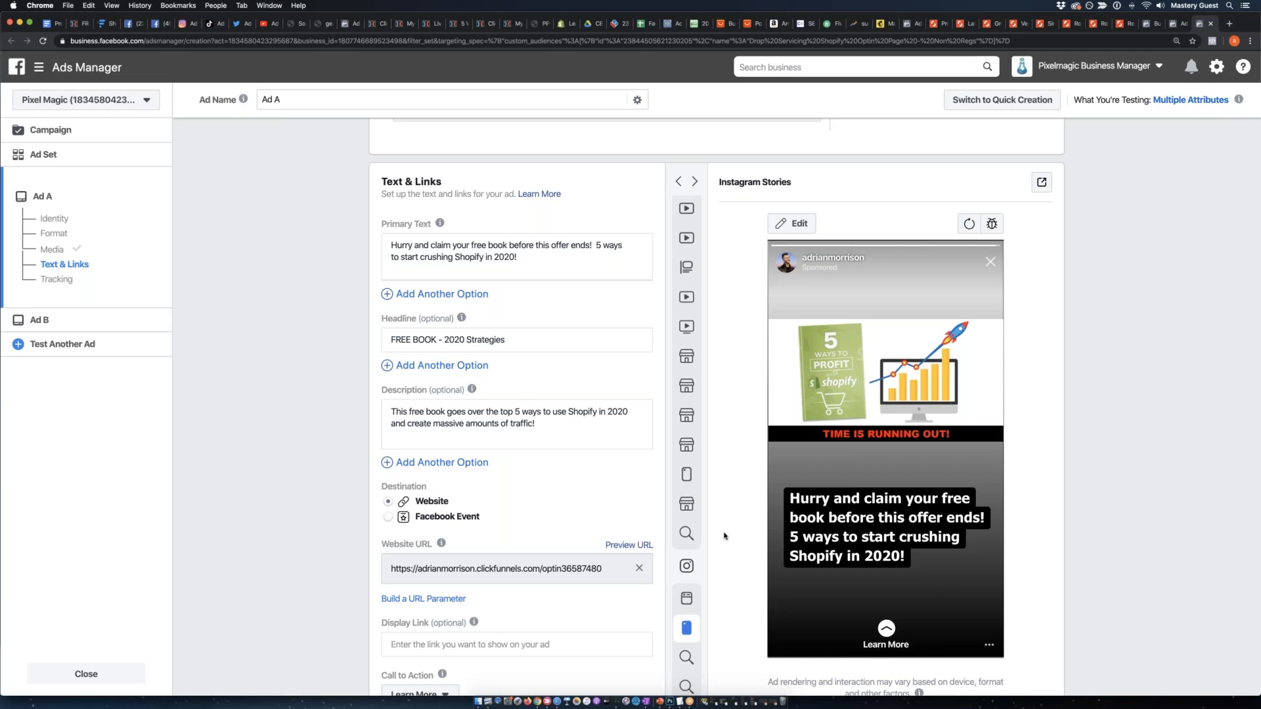
{"action": "scroll", "coordinate": [703, 534], "scroll_direction": "down", "scroll_amount": 4}
{"action": "left_click", "coordinate": [694, 487]}
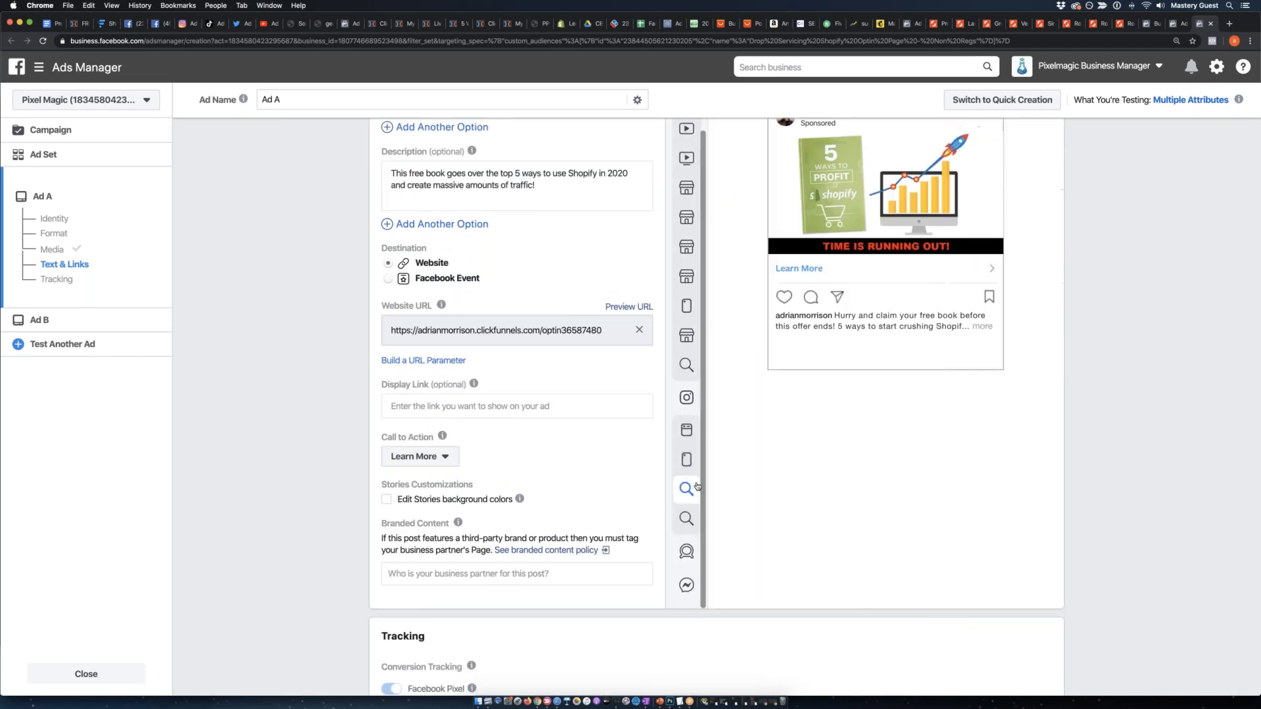
{"action": "scroll", "coordinate": [687, 594], "scroll_direction": "up", "scroll_amount": 1}
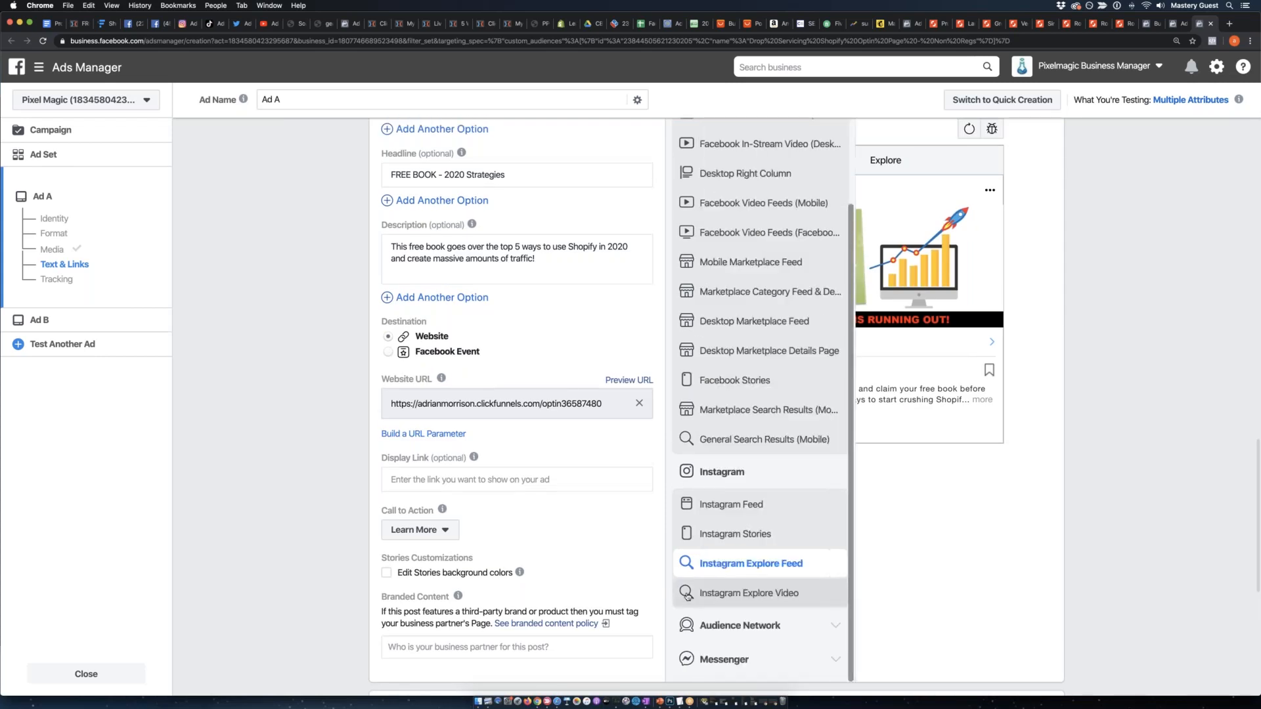
{"action": "left_click", "coordinate": [686, 593]}
{"action": "scroll", "coordinate": [839, 569], "scroll_direction": "up", "scroll_amount": 1}
{"action": "scroll", "coordinate": [838, 569], "scroll_direction": "up", "scroll_amount": 2}
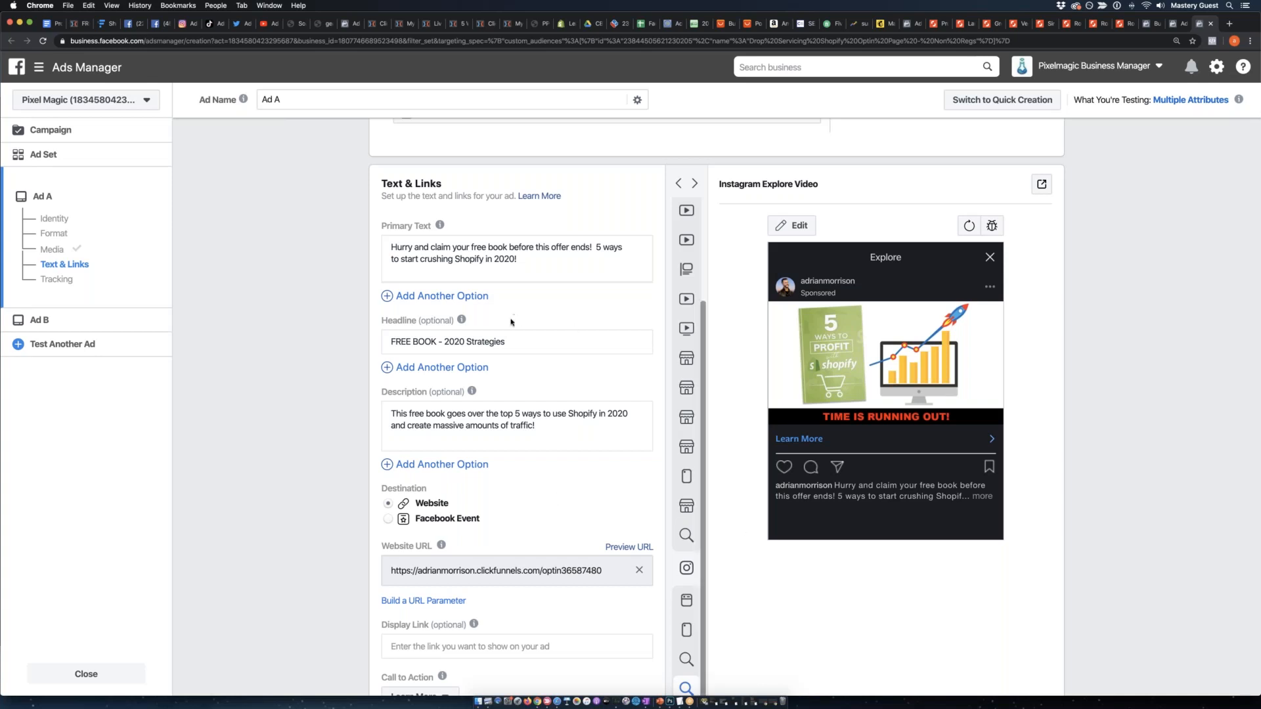
Look over Ad A's tracking settings and recheck its previews from Facebook In-Stream Video through the Facebook Watch Feed.
{"action": "scroll", "coordinate": [511, 322], "scroll_direction": "down", "scroll_amount": 10}
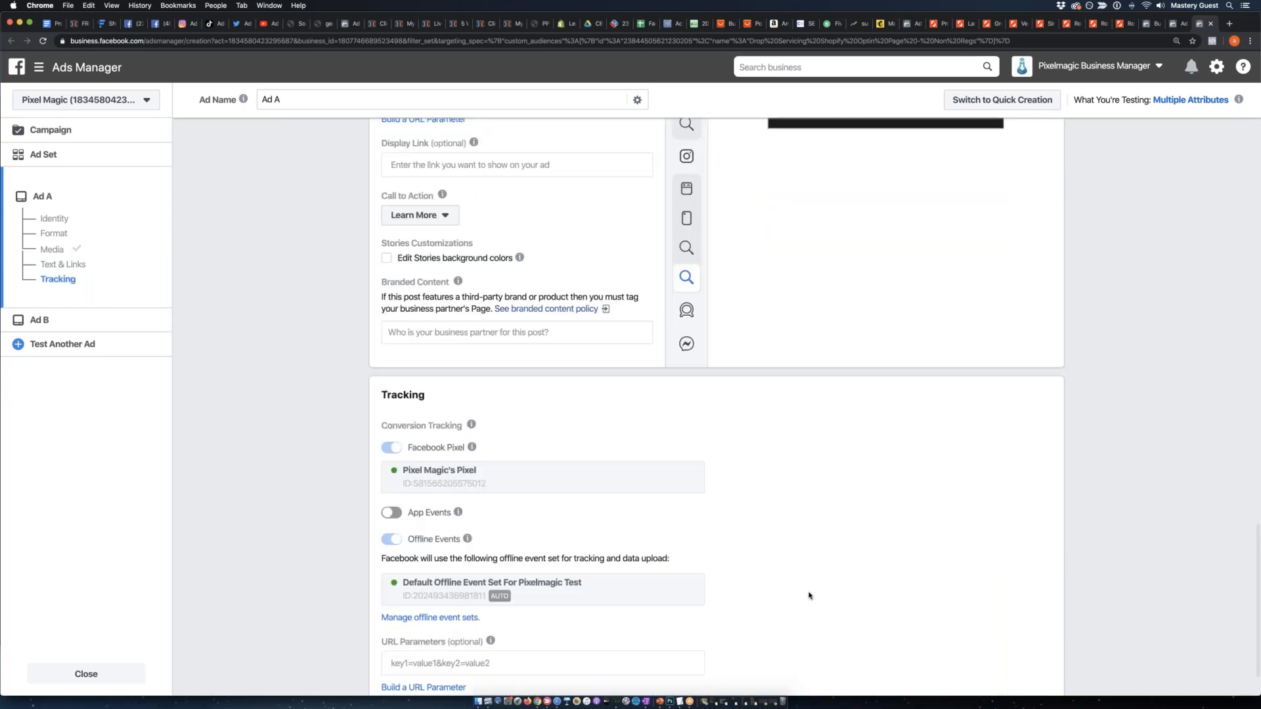
{"action": "scroll", "coordinate": [809, 595], "scroll_direction": "up", "scroll_amount": 15}
{"action": "scroll", "coordinate": [813, 588], "scroll_direction": "down", "scroll_amount": 12}
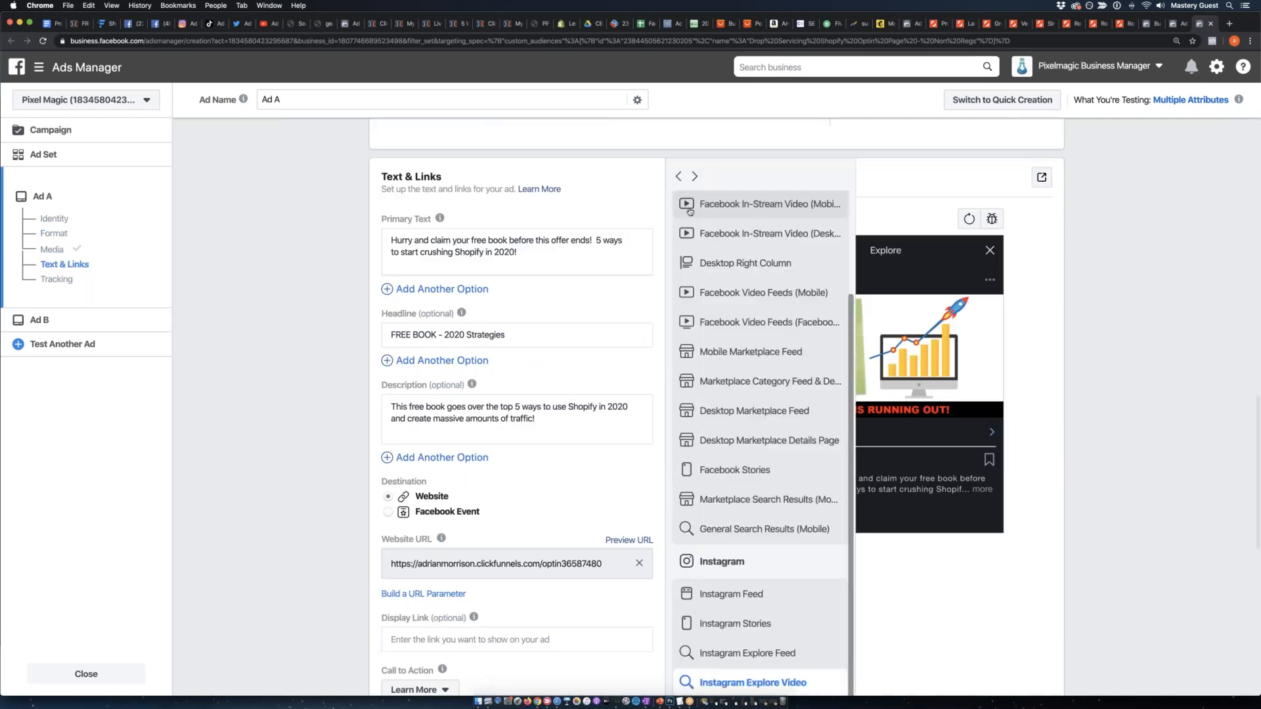
{"action": "left_click", "coordinate": [690, 210]}
{"action": "left_click", "coordinate": [687, 233]}
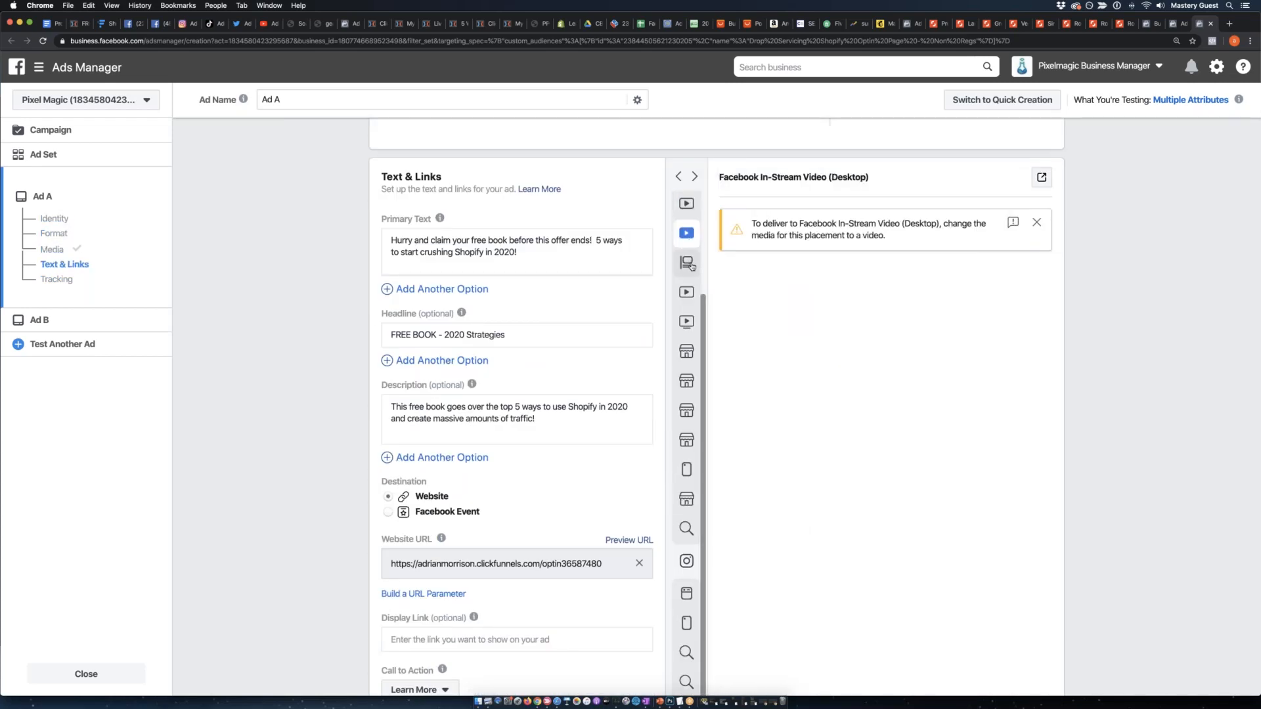
{"action": "left_click", "coordinate": [689, 264]}
{"action": "left_click", "coordinate": [687, 292]}
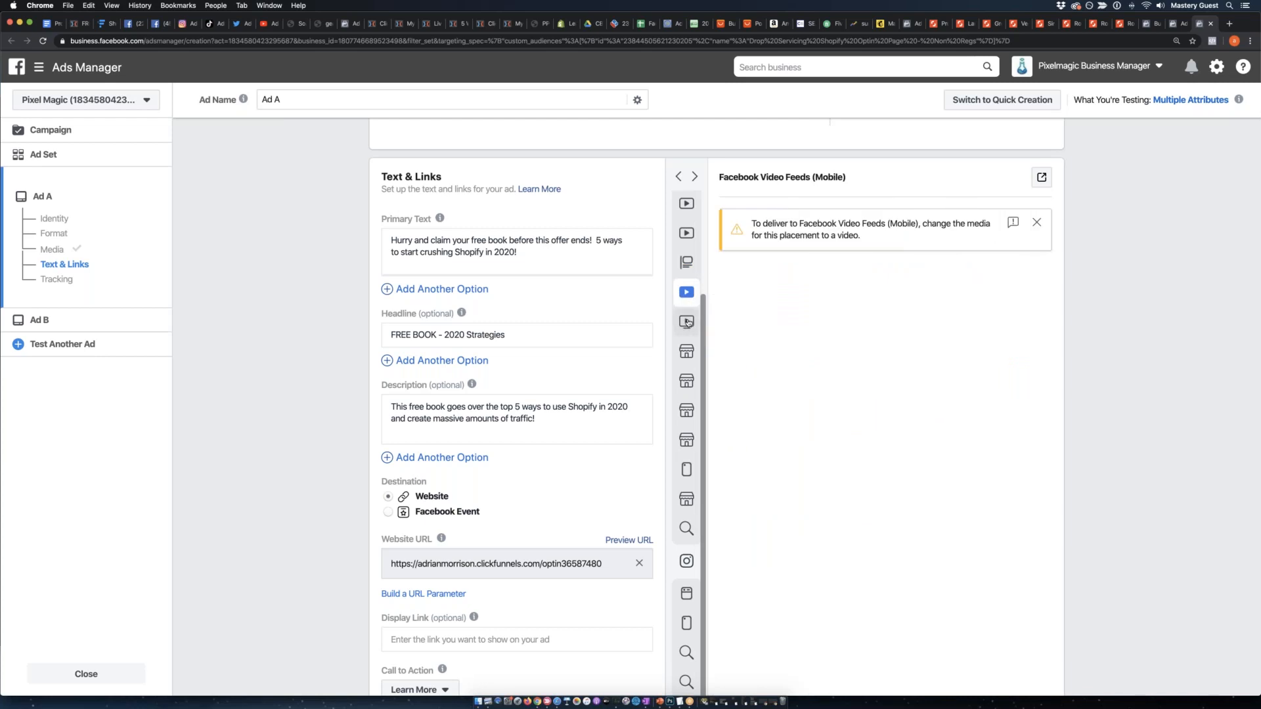
{"action": "left_click", "coordinate": [687, 322]}
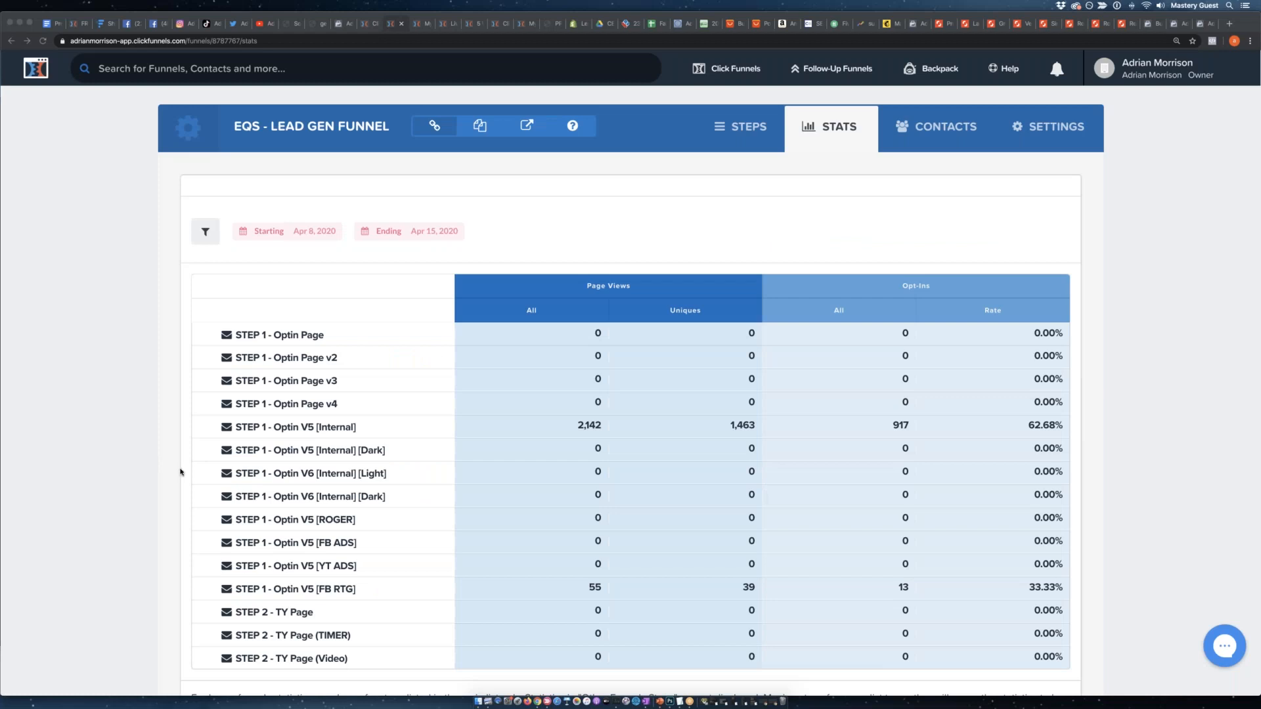
In ClickFunnels, examine the EQS - Lead Gen Funnel stats for Optin V5 [Internal], focusing on page views and opt-in rate.
{"action": "left_click", "coordinate": [161, 470]}
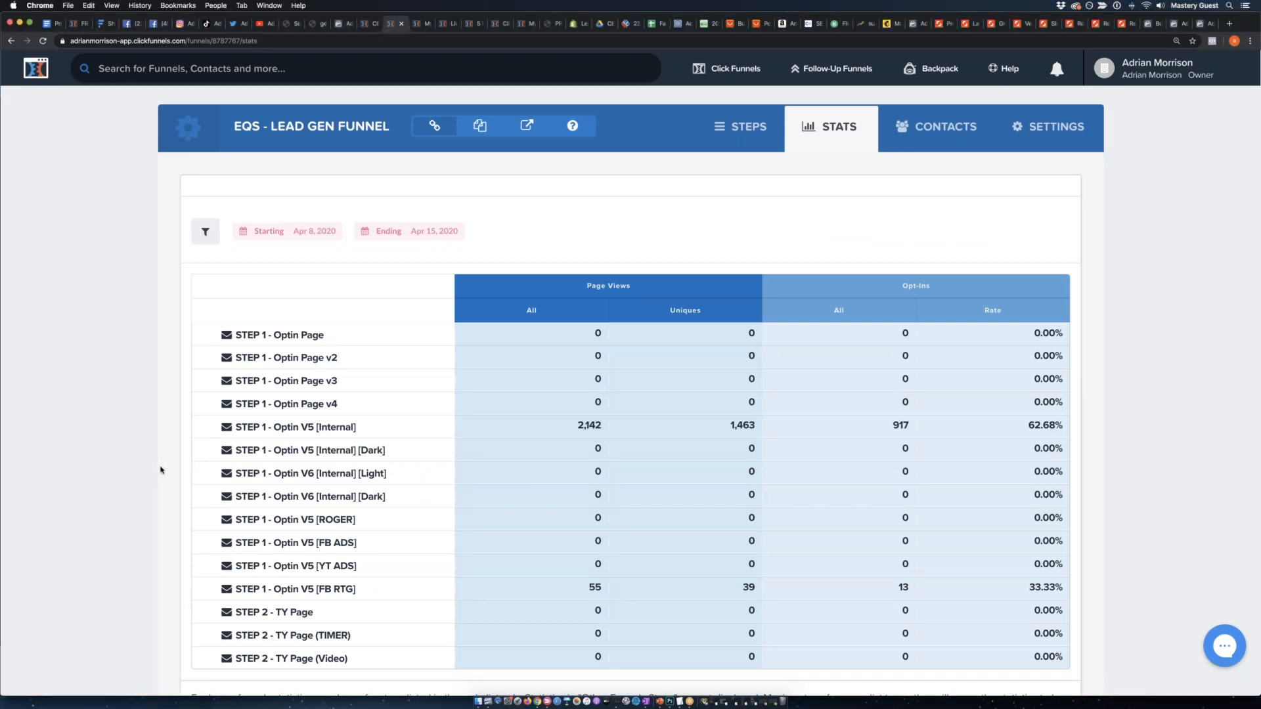
{"action": "key", "text": "super+equal"}
{"action": "key", "text": "super+equal"}
{"action": "key", "text": "super+equal"}
{"action": "key", "text": "super+equal"}
{"action": "key", "text": "super+equal"}
{"action": "key", "text": "super+equal"}
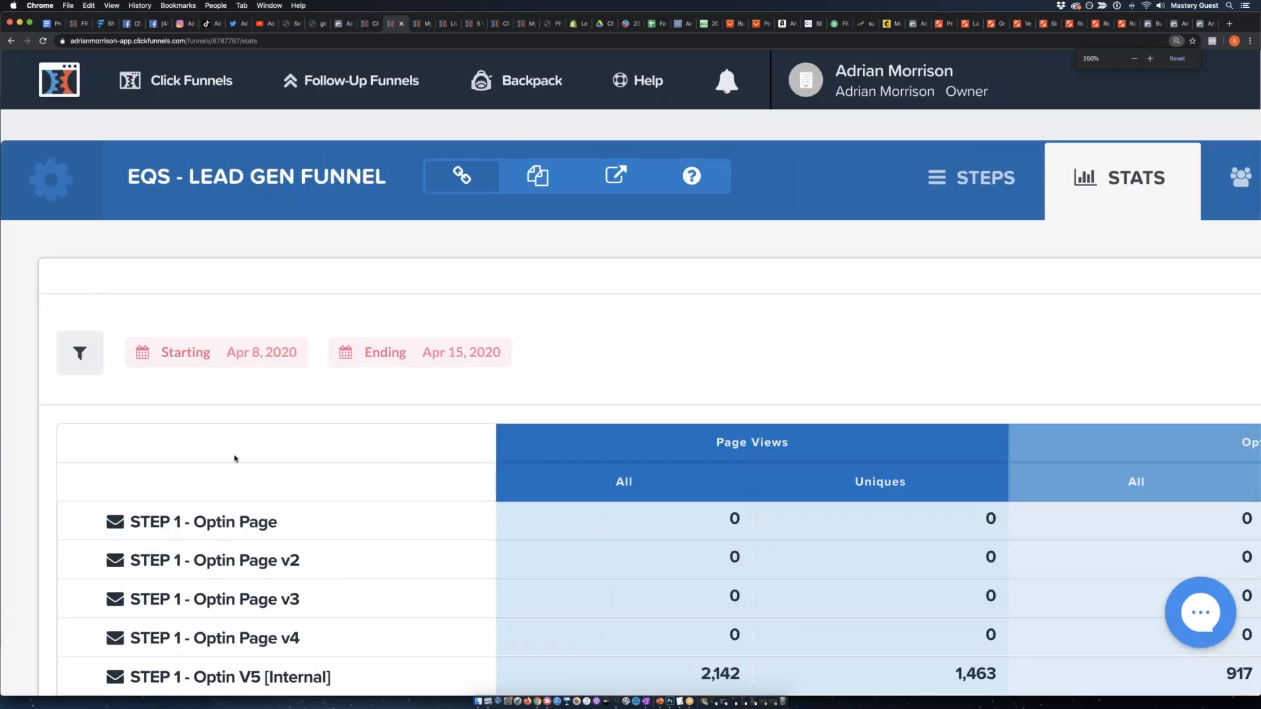
{"action": "scroll", "coordinate": [244, 461], "scroll_direction": "down", "scroll_amount": 5}
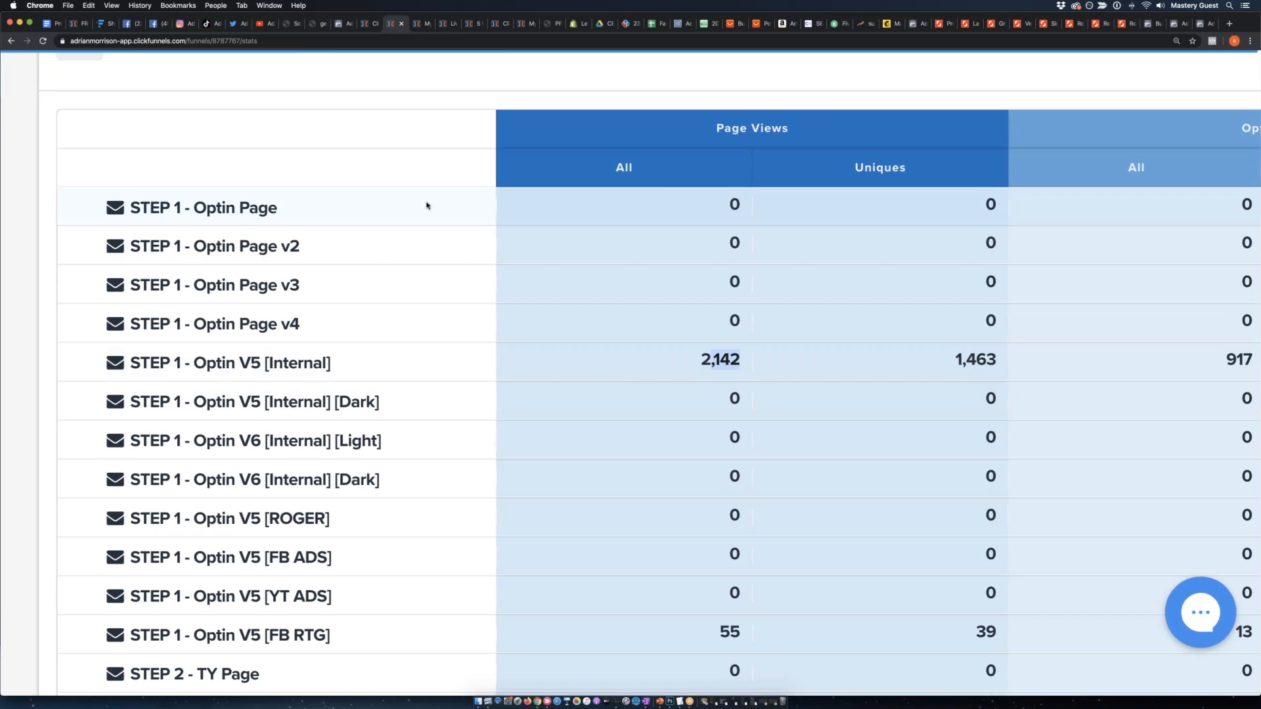
{"action": "key", "text": "super+minus"}
{"action": "key", "text": "super+minus"}
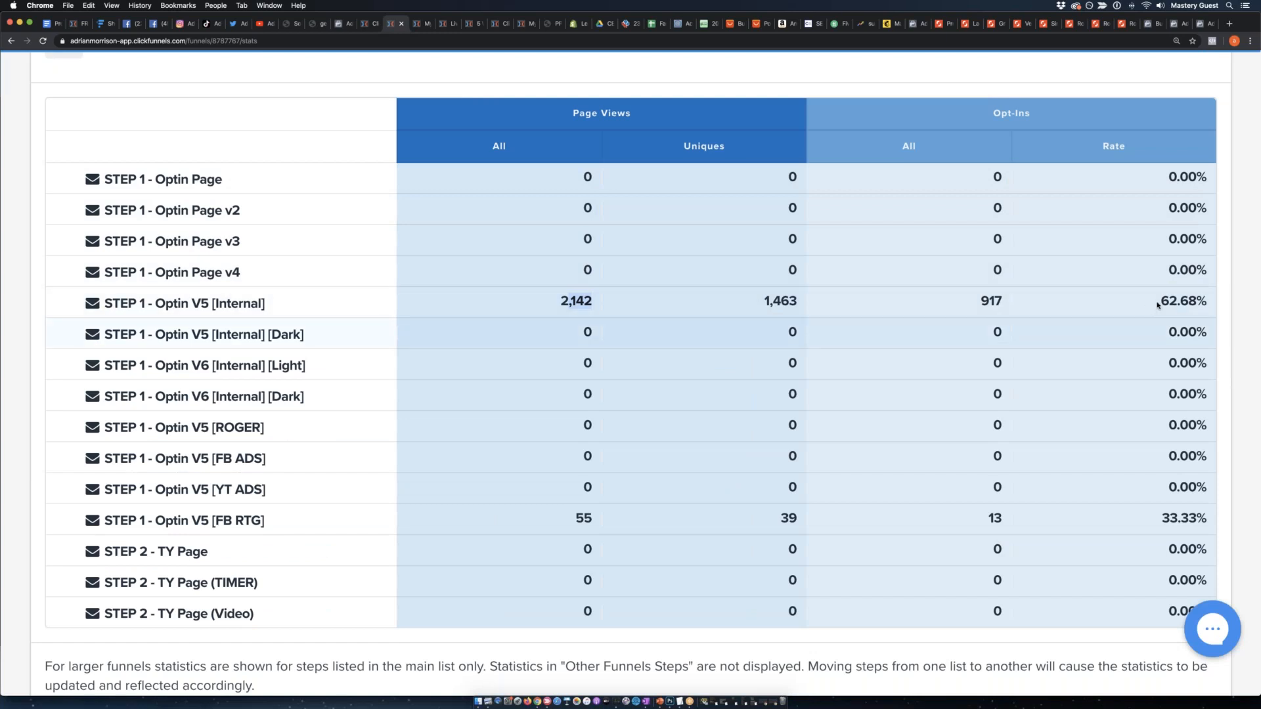
{"action": "left_click_drag", "start_coordinate": [1159, 306], "coordinate": [1204, 301]}
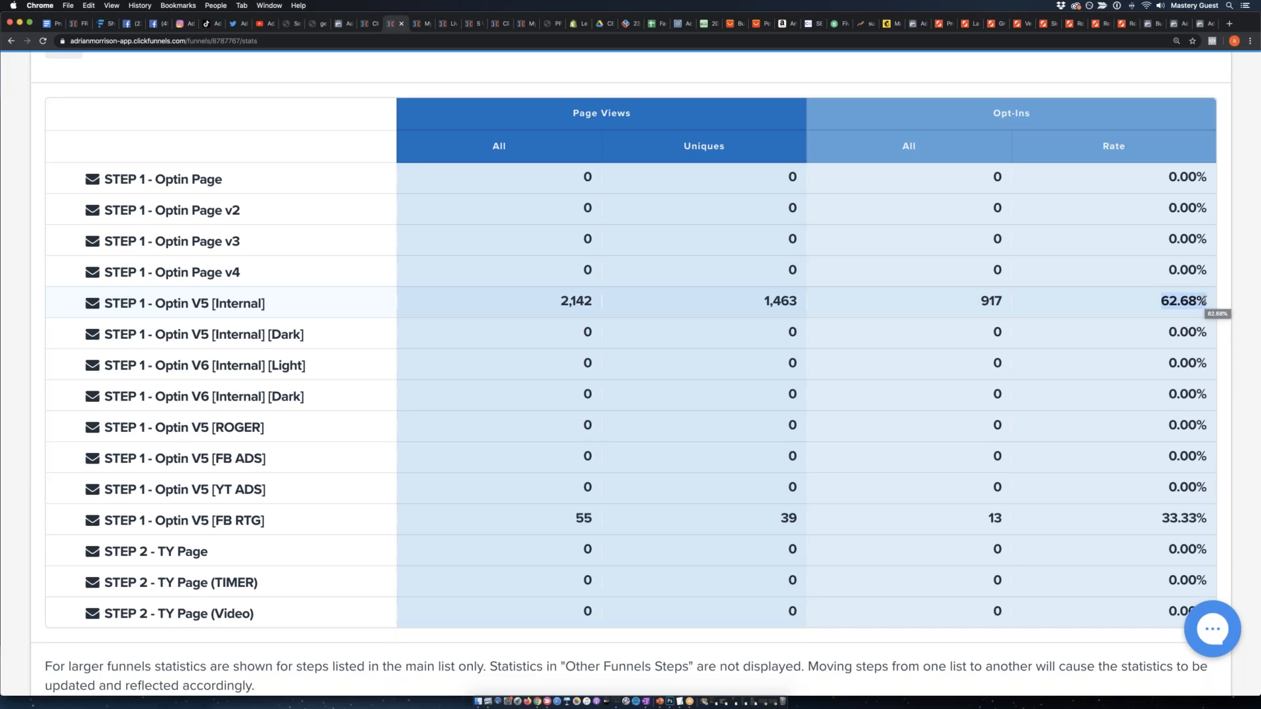
Check the customer opt-in rate label above the opt-in page on the Funnelytics map, and return to Ads Manager.
{"action": "left_click", "coordinate": [105, 24]}
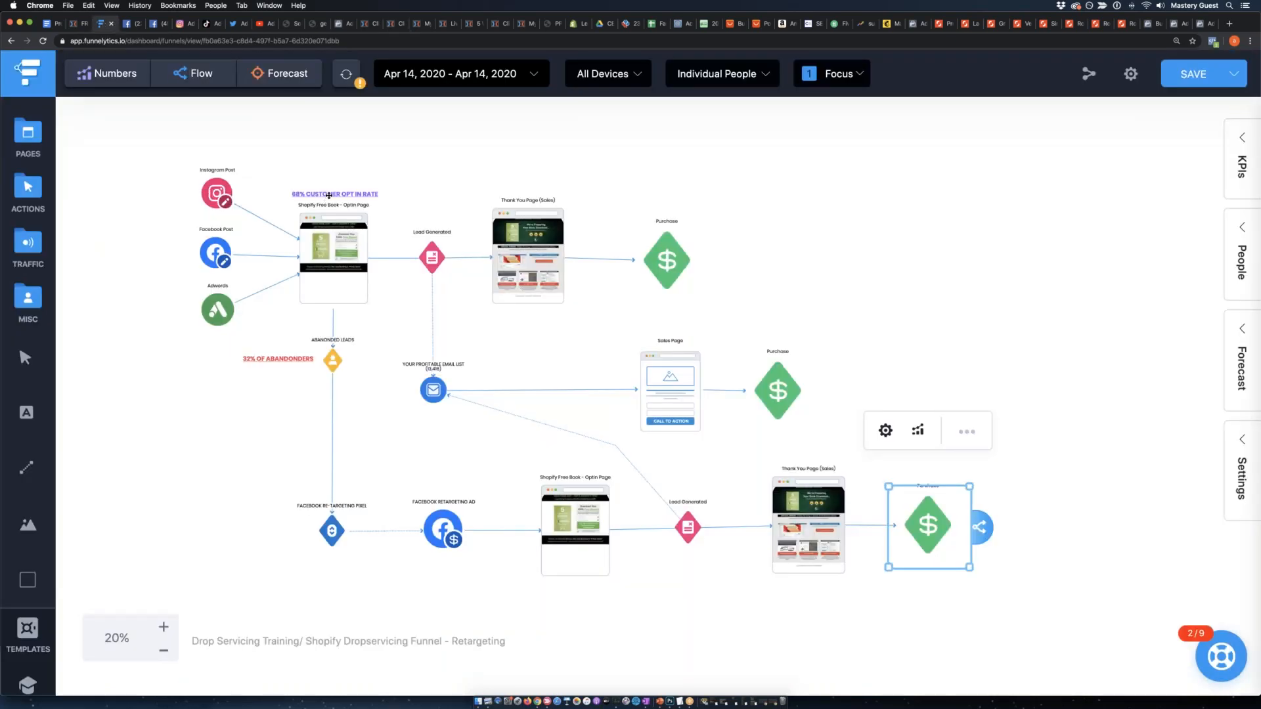
{"action": "left_click", "coordinate": [329, 195]}
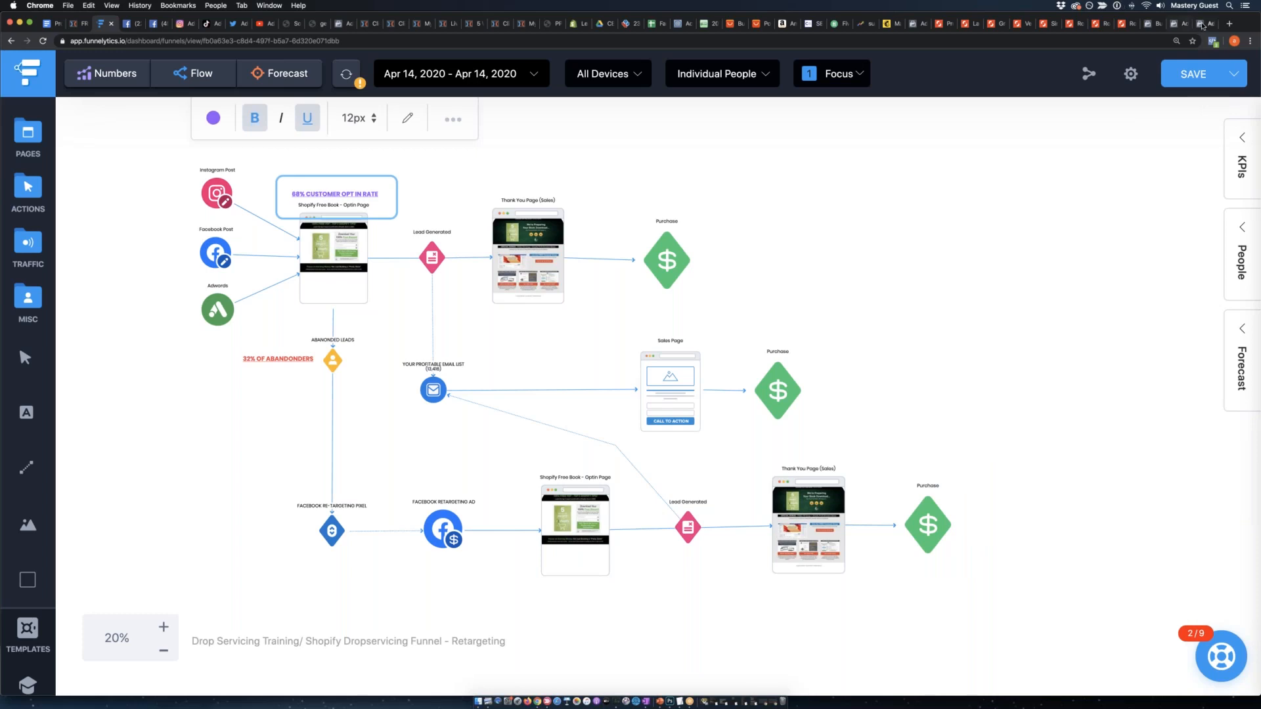
{"action": "left_click", "coordinate": [1202, 24]}
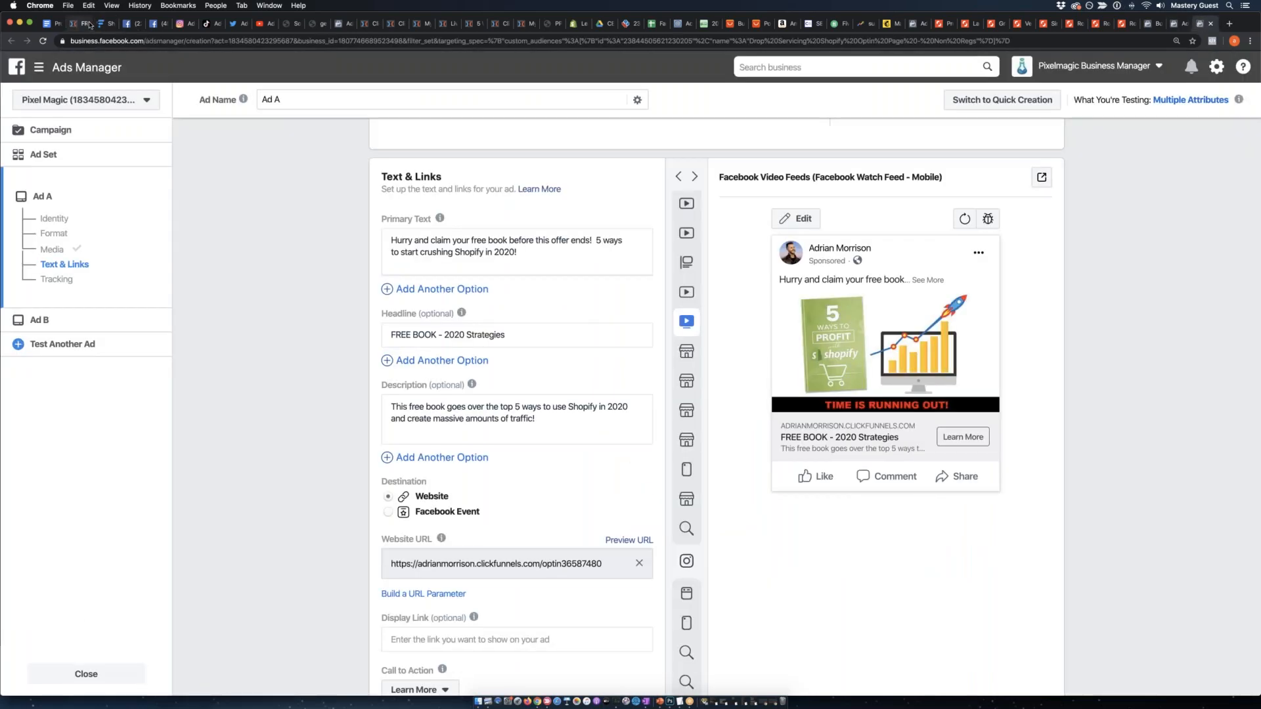
Return to the ClickFunnels stats and review the Optin V5 [Internal] row's opt-in rate.
{"action": "left_click", "coordinate": [394, 24]}
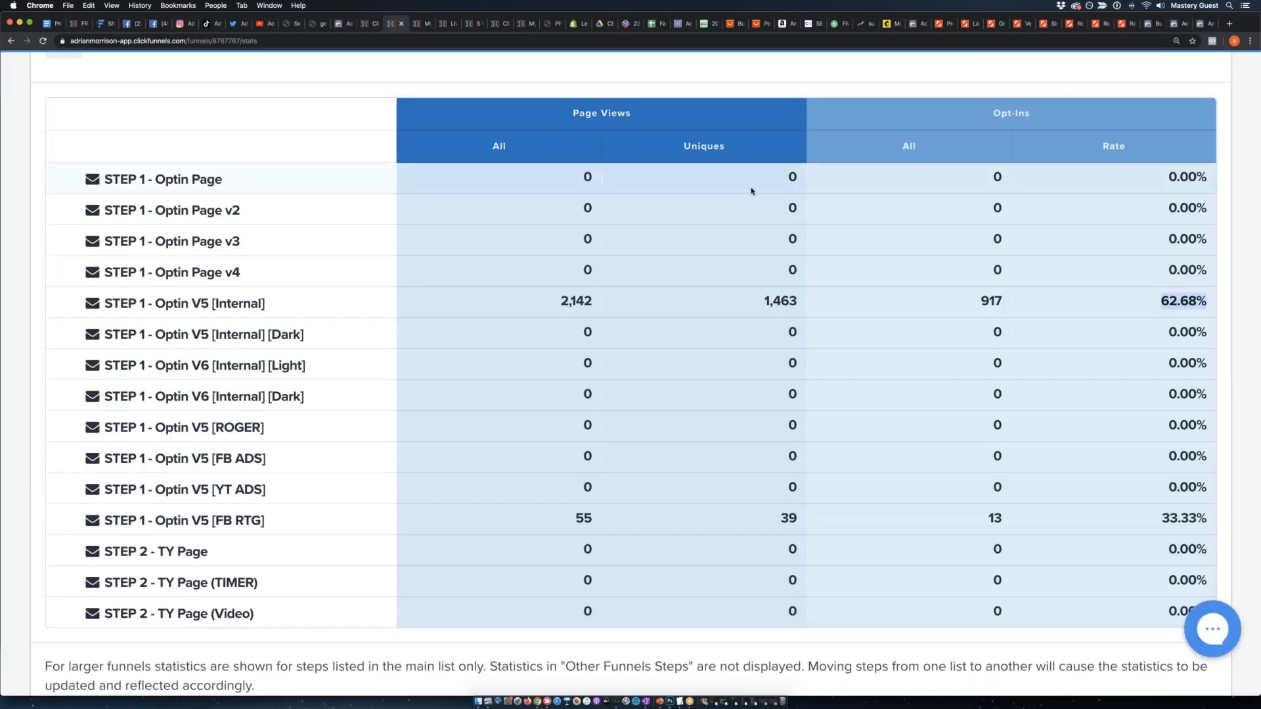
{"action": "left_click", "coordinate": [1168, 302]}
{"action": "double_click", "coordinate": [1171, 302]}
{"action": "left_click_drag", "start_coordinate": [1169, 302], "coordinate": [365, 295]}
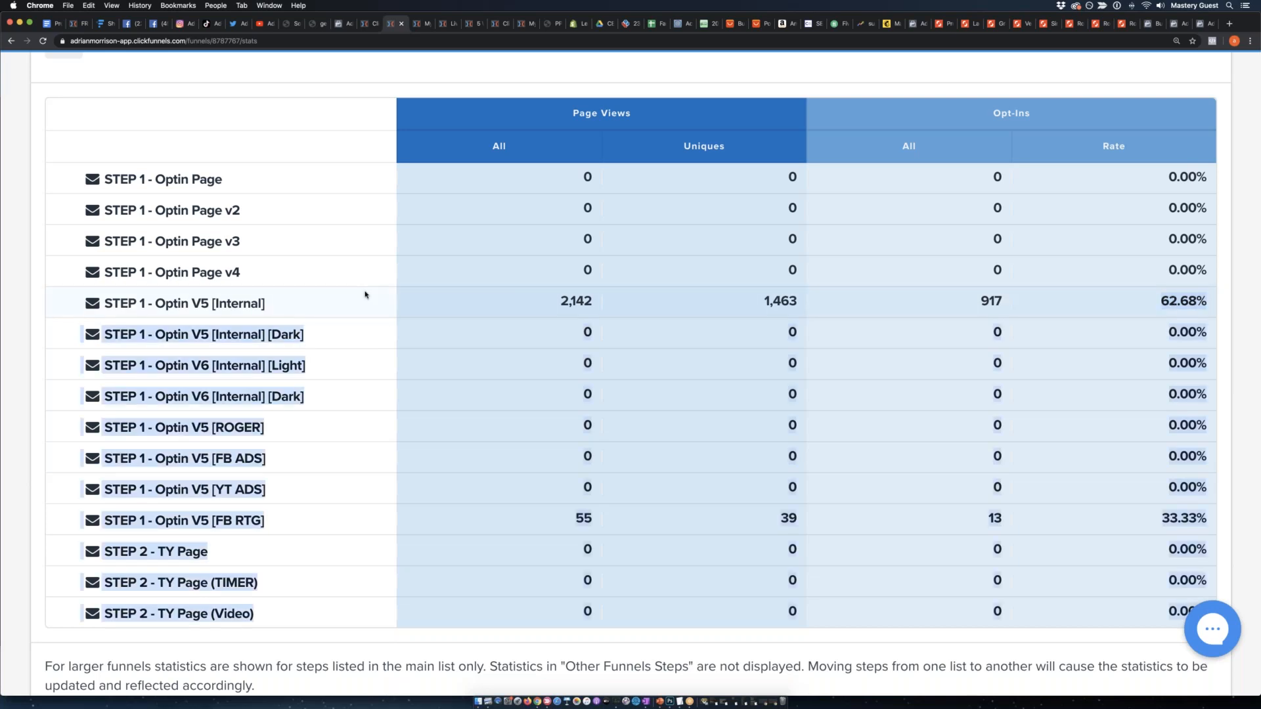
{"action": "left_click_drag", "start_coordinate": [268, 303], "coordinate": [675, 428]}
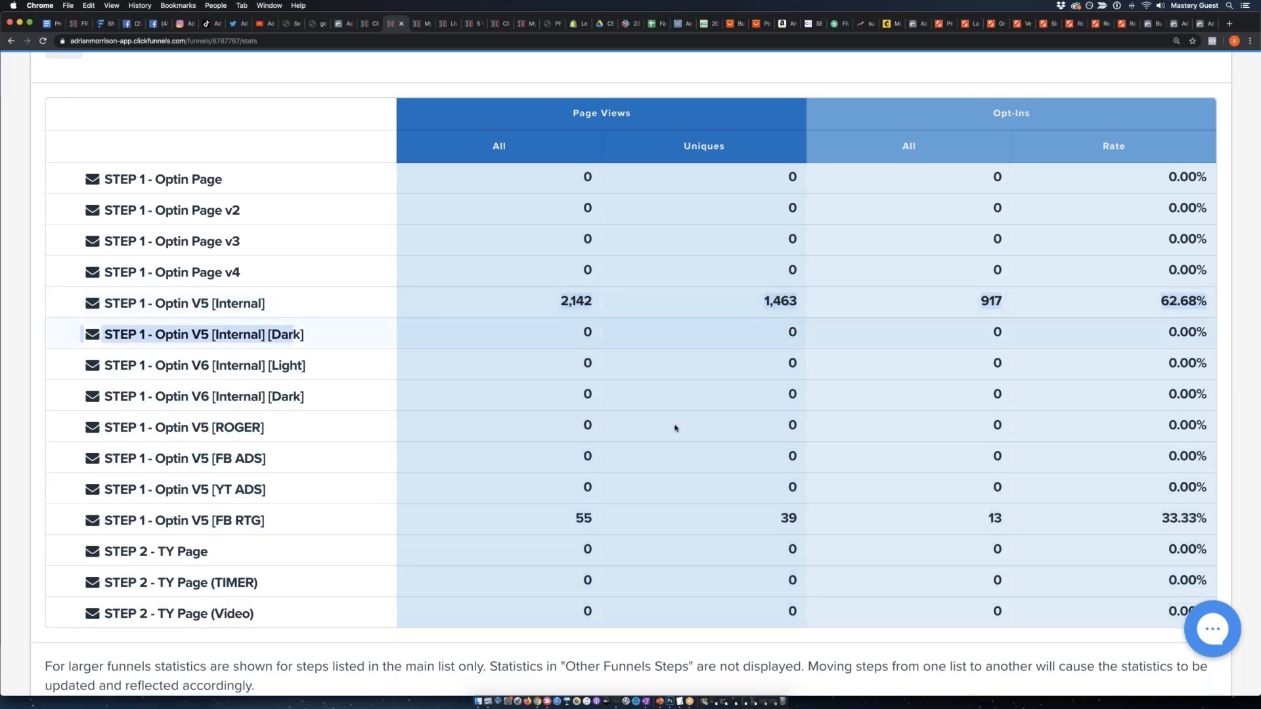
Examine the Optin V5 [FB RTG] retargeting row in the funnel stats and compare it with the Optin V5 [Internal] row.
{"action": "left_click_drag", "start_coordinate": [298, 527], "coordinate": [107, 519]}
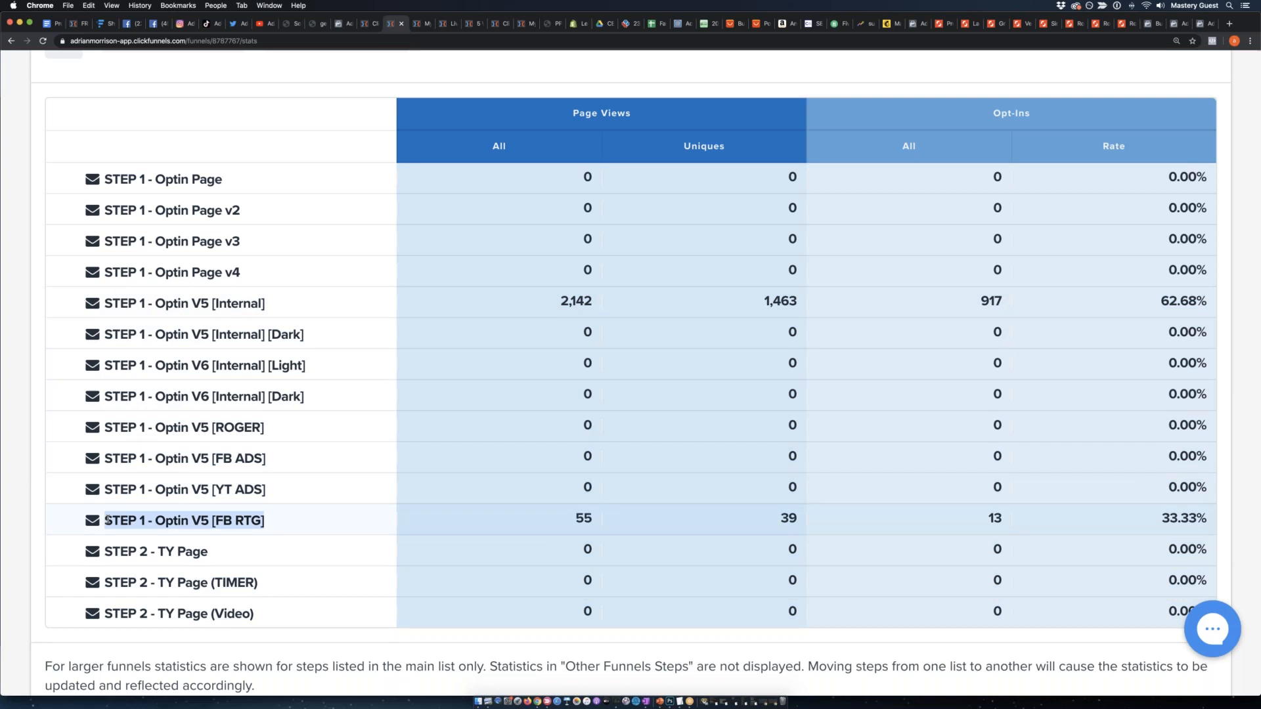
{"action": "key", "text": "super+equal"}
{"action": "key", "text": "super+equal"}
{"action": "scroll", "coordinate": [107, 519], "scroll_direction": "down", "scroll_amount": 2}
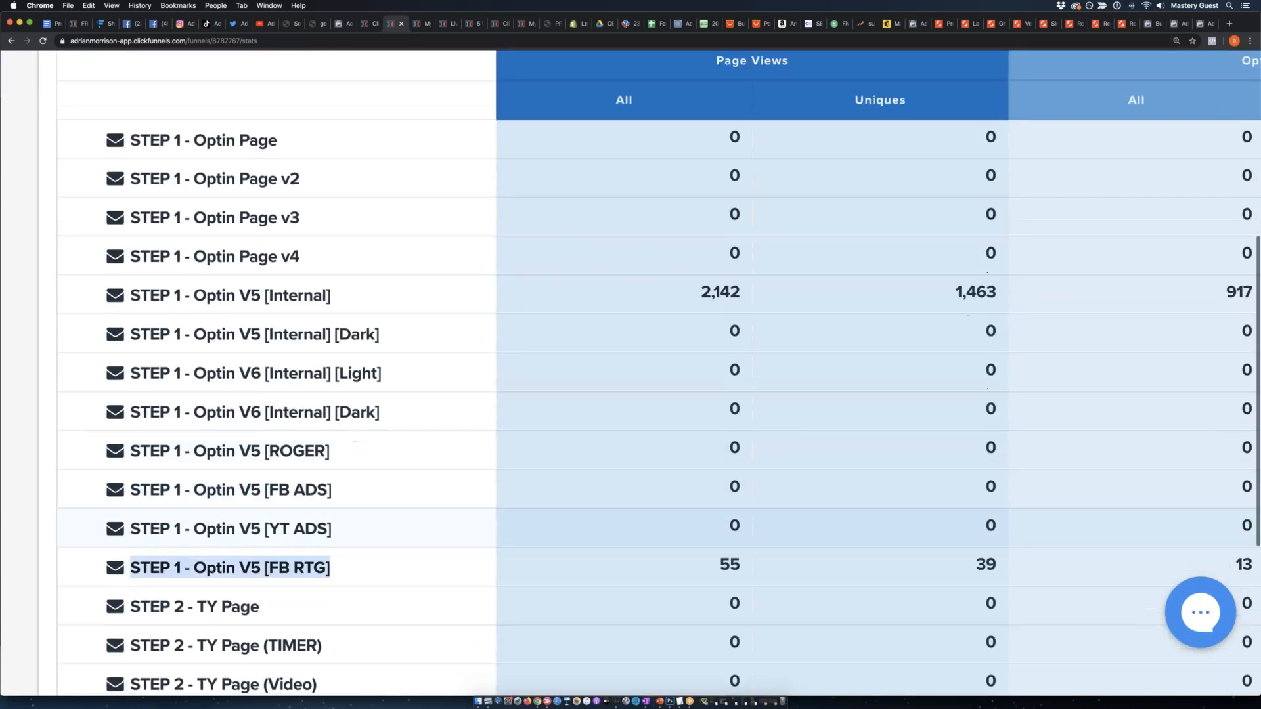
{"action": "scroll", "coordinate": [107, 519], "scroll_direction": "down", "scroll_amount": 1}
{"action": "left_click", "coordinate": [150, 532]}
{"action": "left_click_drag", "start_coordinate": [150, 533], "coordinate": [268, 534]}
{"action": "left_click", "coordinate": [322, 535]}
{"action": "left_click", "coordinate": [264, 532]}
{"action": "left_click", "coordinate": [360, 530]}
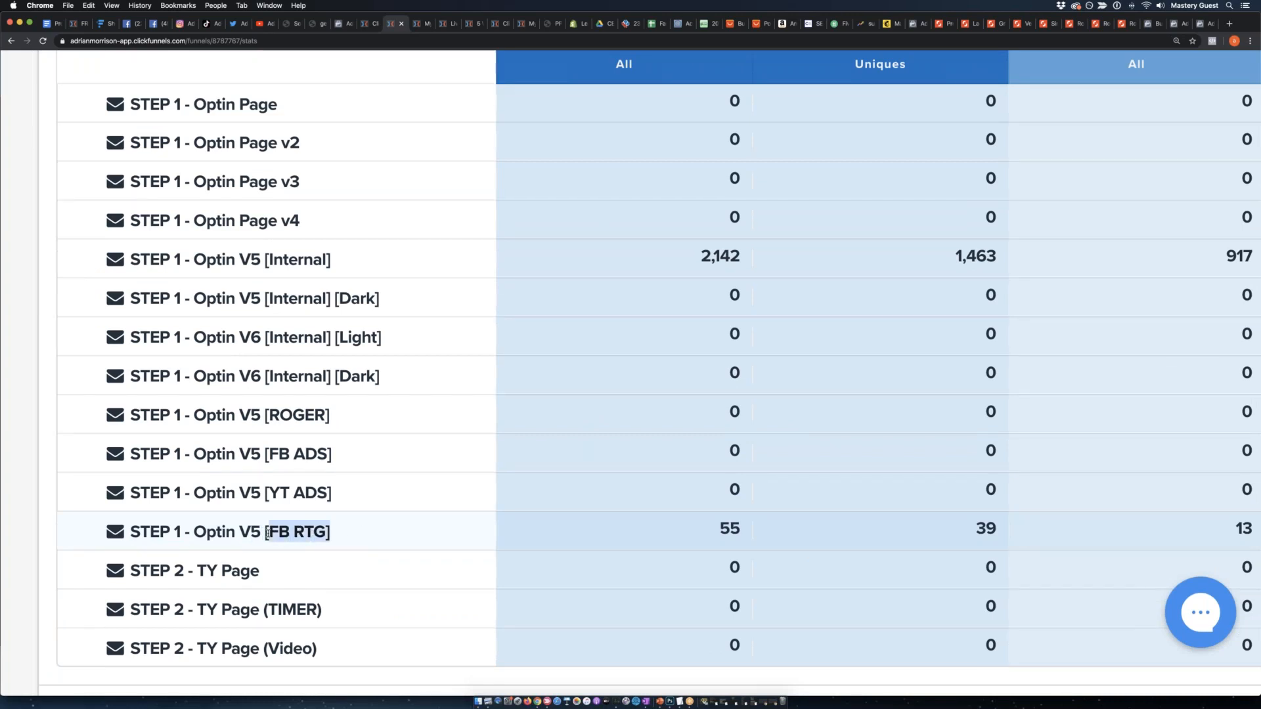
{"action": "left_click", "coordinate": [267, 533]}
{"action": "left_click_drag", "start_coordinate": [337, 261], "coordinate": [139, 260]}
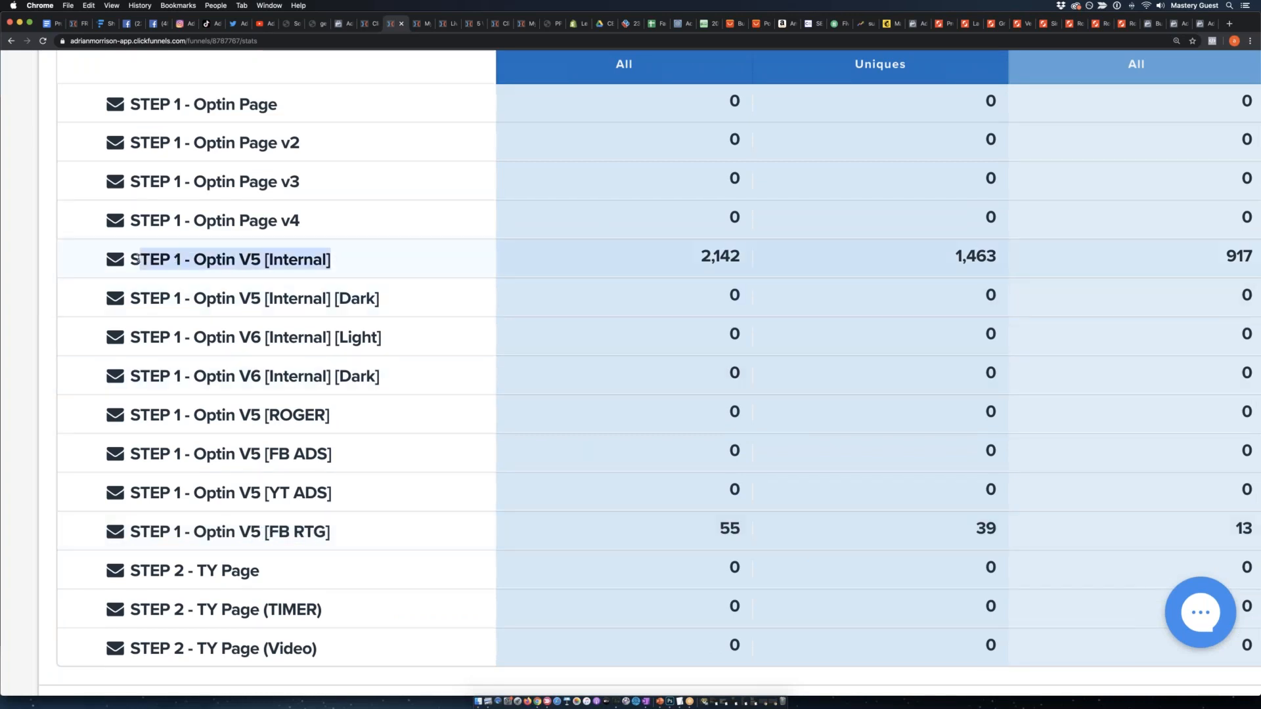
Examine the opt-in rate in the STEP 1 - Optin V5 [FB RTG] row of the funnel stats.
{"action": "left_click_drag", "start_coordinate": [349, 534], "coordinate": [170, 534]}
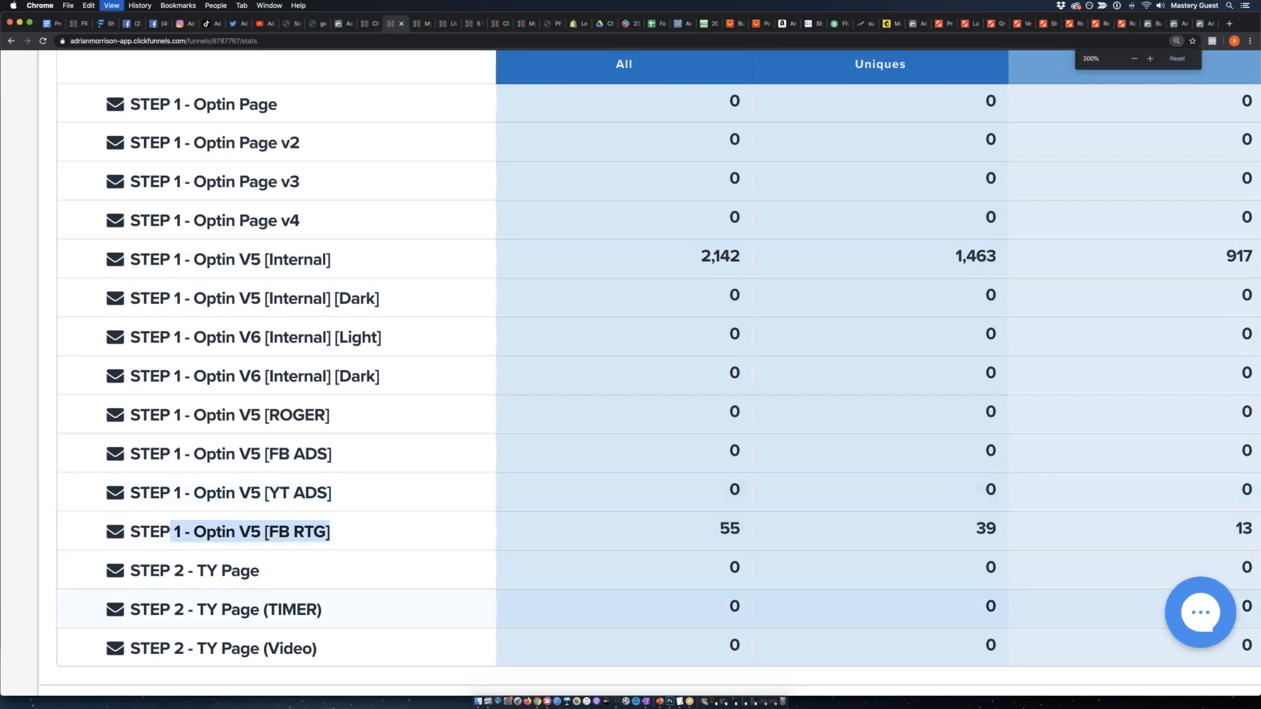
{"action": "key", "text": "super+minus"}
{"action": "key", "text": "super+minus"}
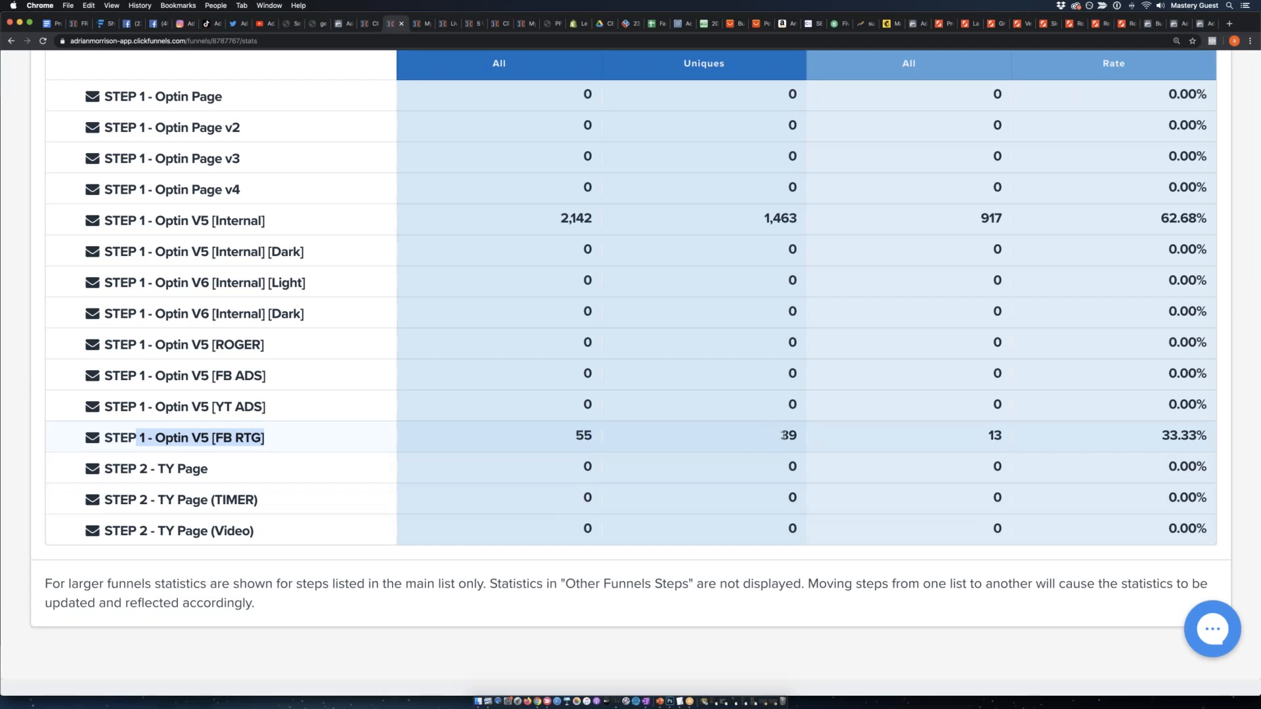
{"action": "triple_click", "coordinate": [1203, 438]}
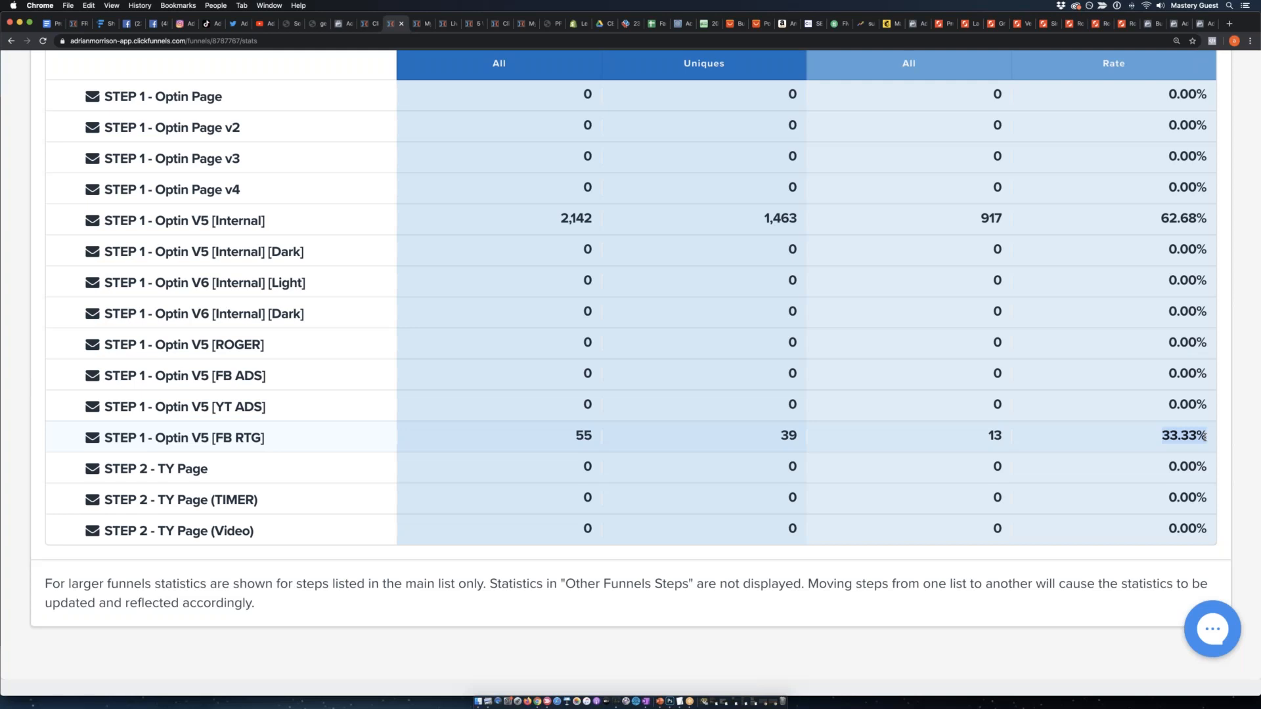
Switch to the Funnelytics map and slightly reposition the abandoned leads and Facebook re-targeting pixel icons beneath the first opt-in page.
{"action": "left_click", "coordinate": [100, 23]}
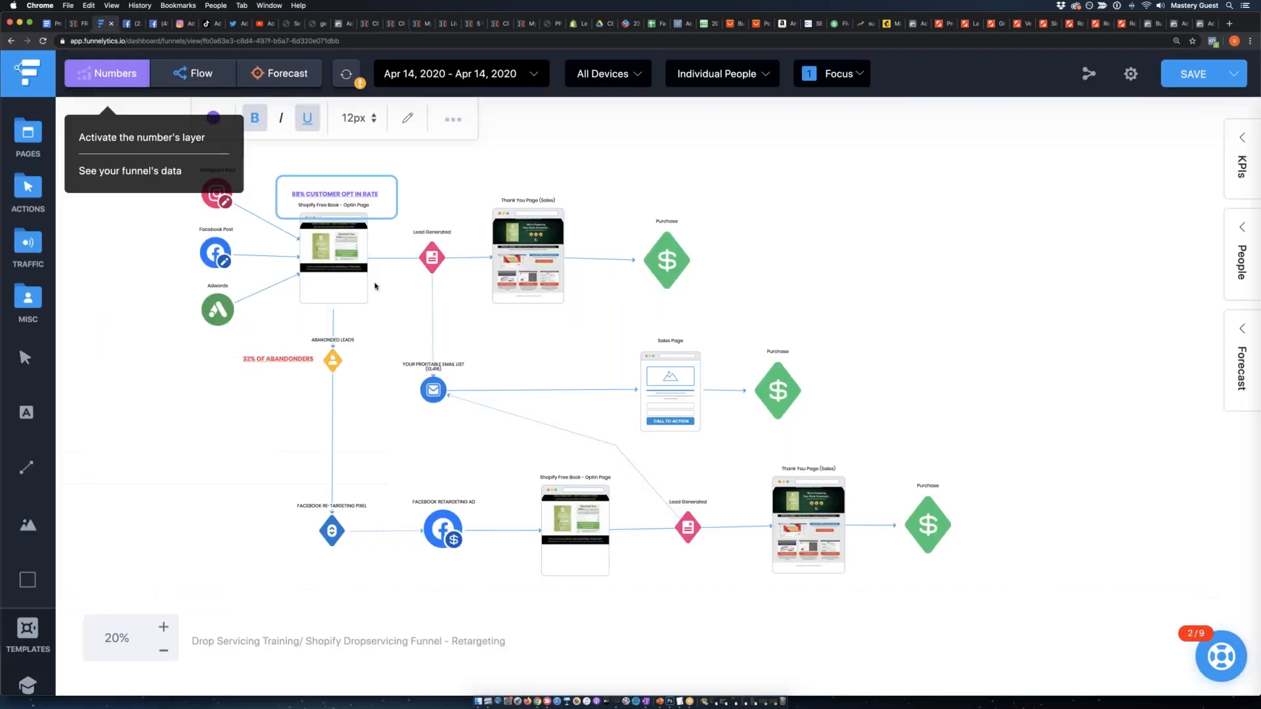
{"action": "left_click", "coordinate": [164, 627]}
{"action": "left_click", "coordinate": [164, 627]}
{"action": "scroll", "coordinate": [199, 452], "scroll_direction": "left", "scroll_amount": 4}
{"action": "scroll", "coordinate": [363, 399], "scroll_direction": "up", "scroll_amount": 2}
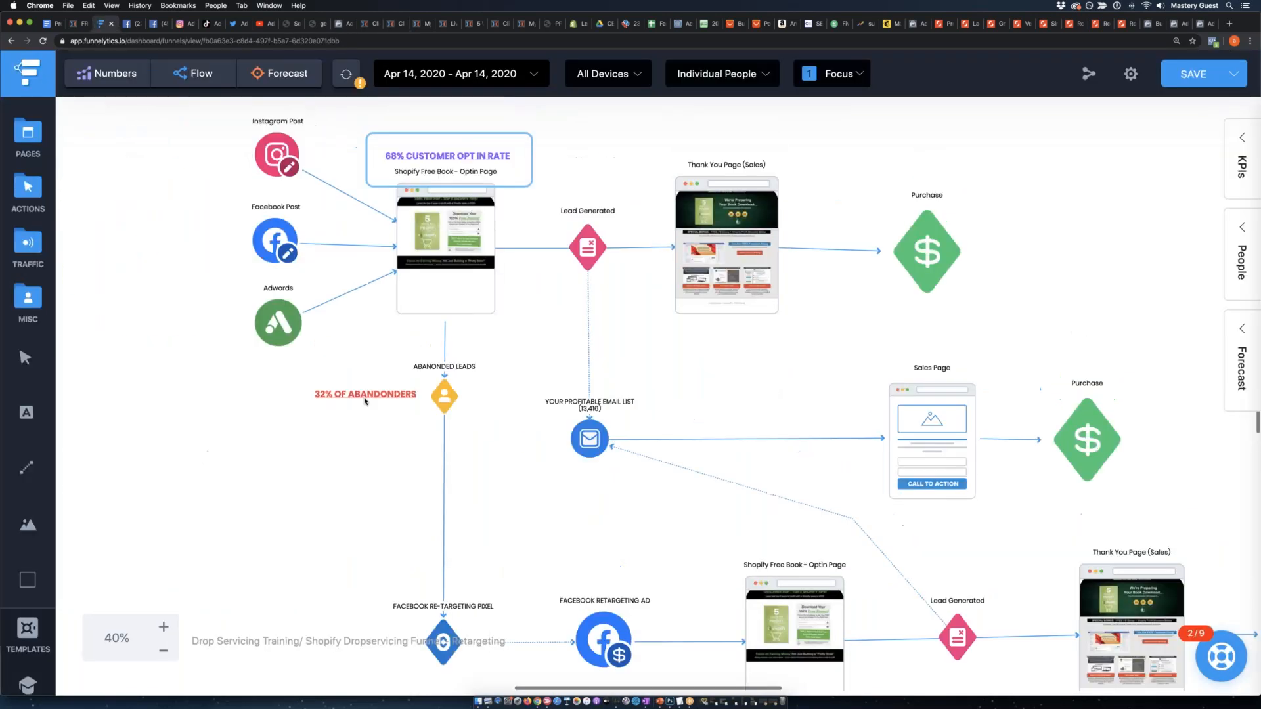
{"action": "mouse_move", "coordinate": [451, 450]}
{"action": "left_mouse_down"}
{"action": "mouse_move", "coordinate": [453, 431]}
{"action": "mouse_move", "coordinate": [448, 448]}
{"action": "left_mouse_up"}
{"action": "double_click", "coordinate": [360, 448]}
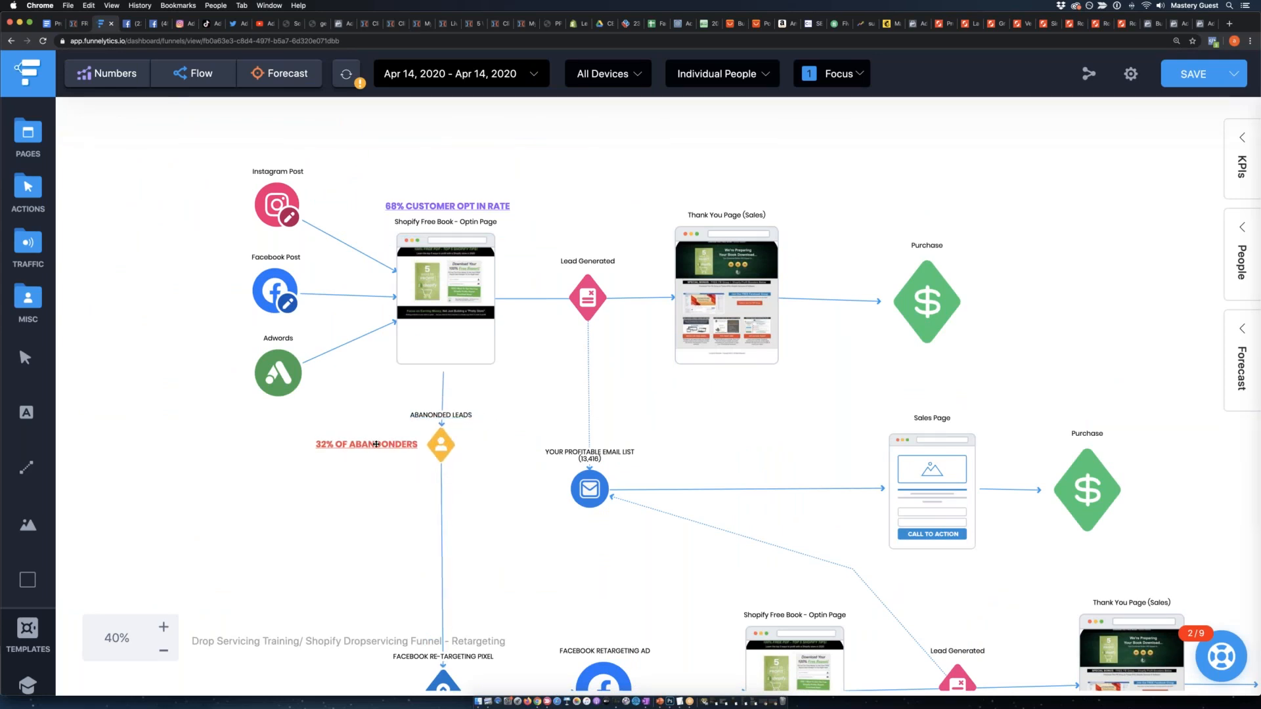
{"action": "scroll", "coordinate": [360, 449], "scroll_direction": "down", "scroll_amount": 3}
{"action": "mouse_move", "coordinate": [454, 593]}
{"action": "left_mouse_down"}
{"action": "mouse_move", "coordinate": [449, 566]}
{"action": "mouse_move", "coordinate": [453, 596]}
{"action": "left_mouse_up"}
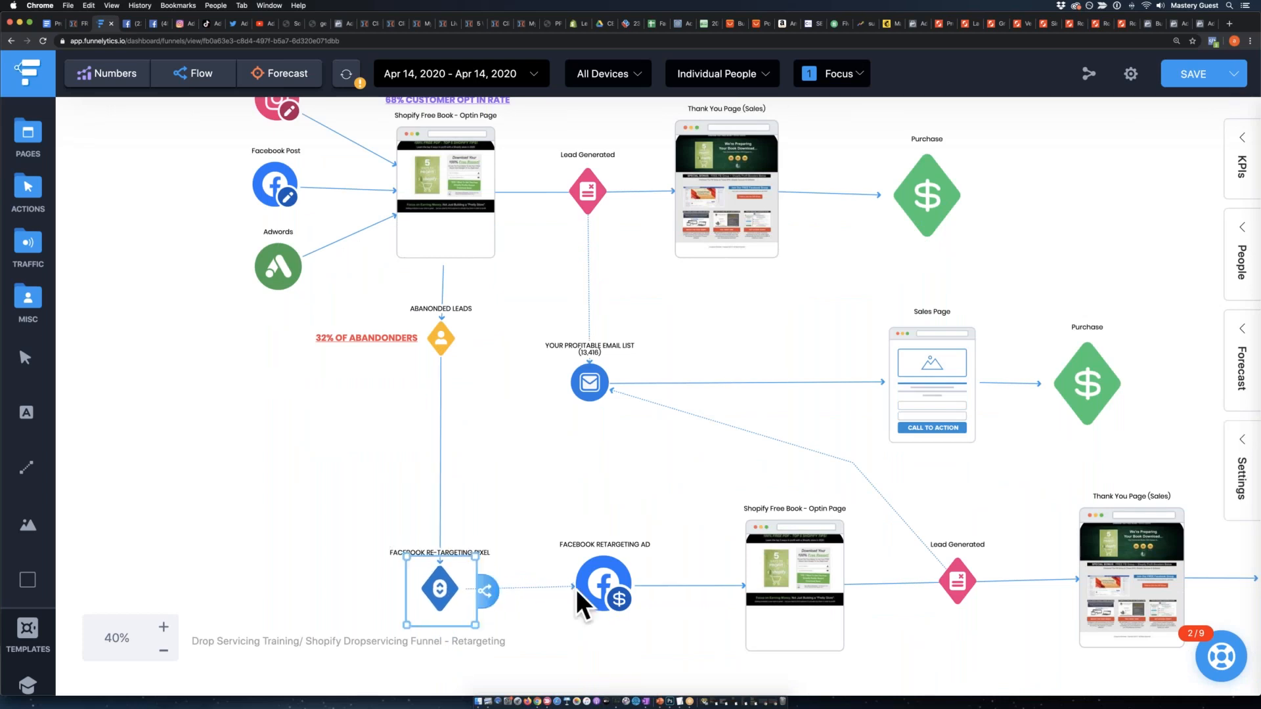
Align the retargeting branch in one row after the pixel: Facebook retargeting ad, opt-in page, Lead Generated, Thank You Page and Purchase.
{"action": "left_click_drag", "start_coordinate": [577, 582], "coordinate": [599, 599]}
{"action": "scroll", "coordinate": [672, 599], "scroll_direction": "right", "scroll_amount": 4}
{"action": "left_click_drag", "start_coordinate": [728, 582], "coordinate": [735, 592]}
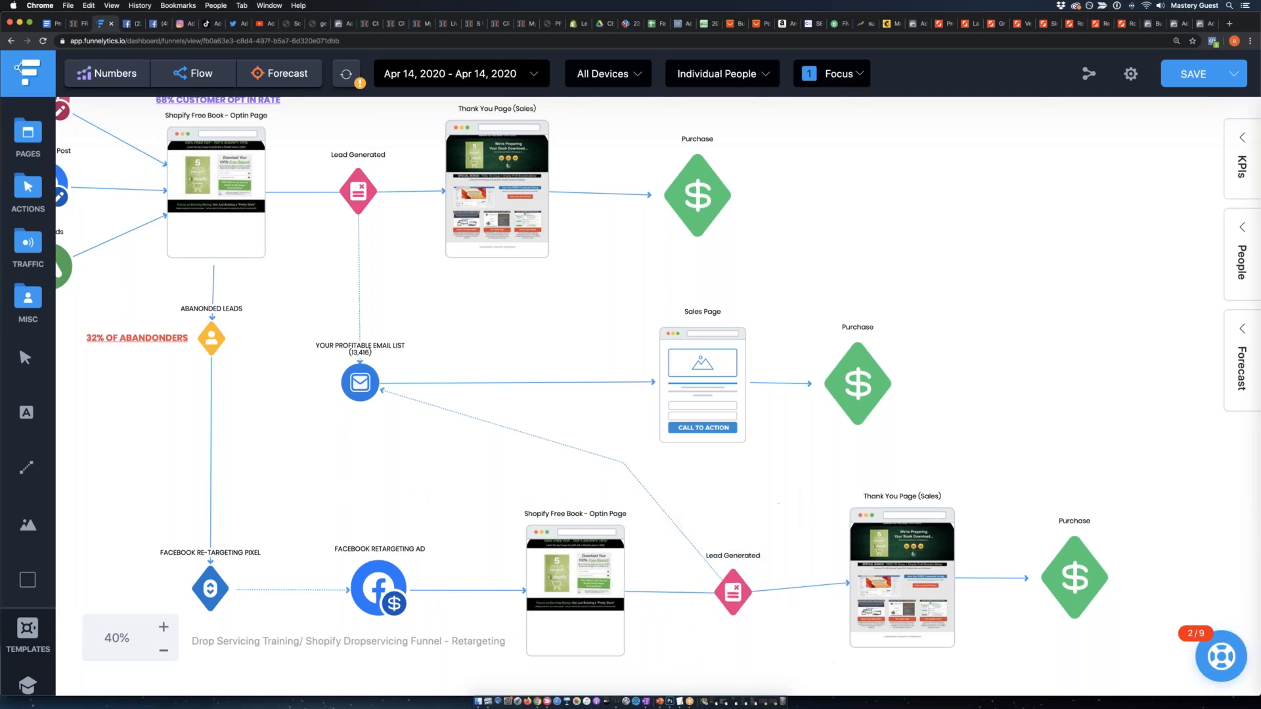
{"action": "left_click_drag", "start_coordinate": [893, 571], "coordinate": [896, 586]}
{"action": "left_click_drag", "start_coordinate": [1104, 584], "coordinate": [1141, 594]}
Trace the path from the retargeting branch's Lead Generated icon through the email list to the Sales Page, and move its Purchase icon slightly farther away.
{"action": "left_click", "coordinate": [733, 591]}
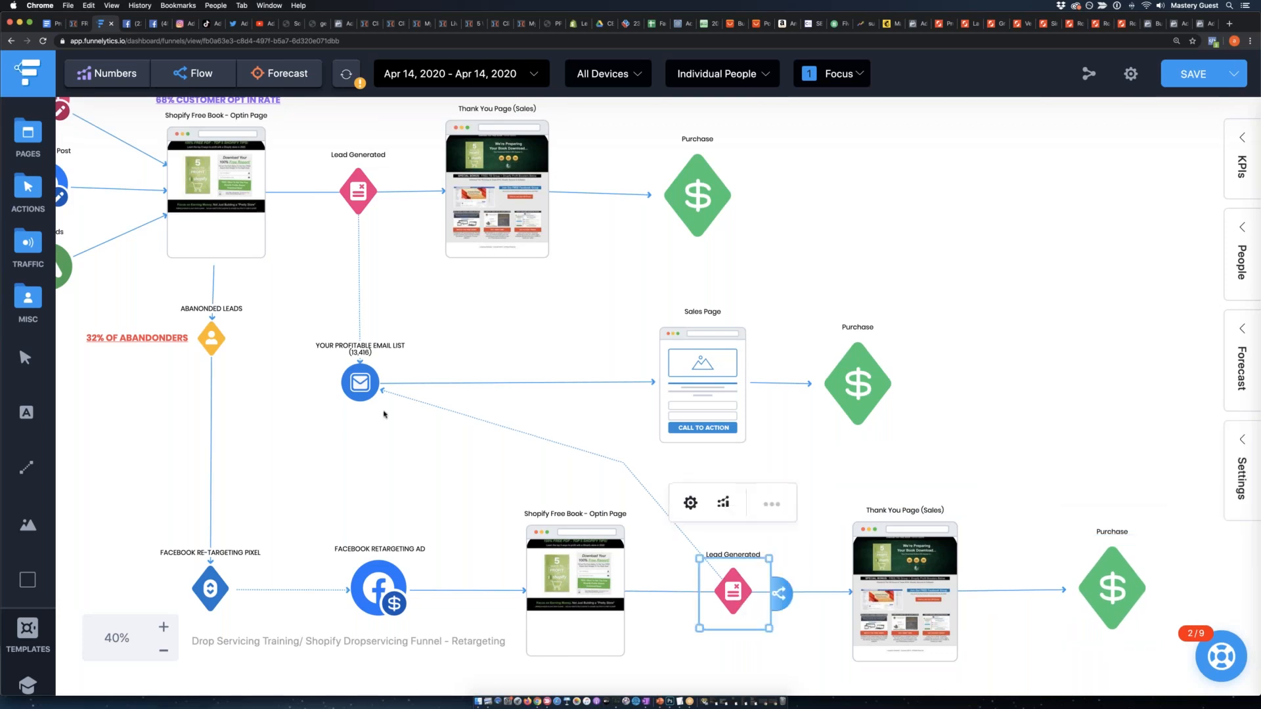
{"action": "left_click", "coordinate": [368, 383]}
{"action": "left_click", "coordinate": [704, 372]}
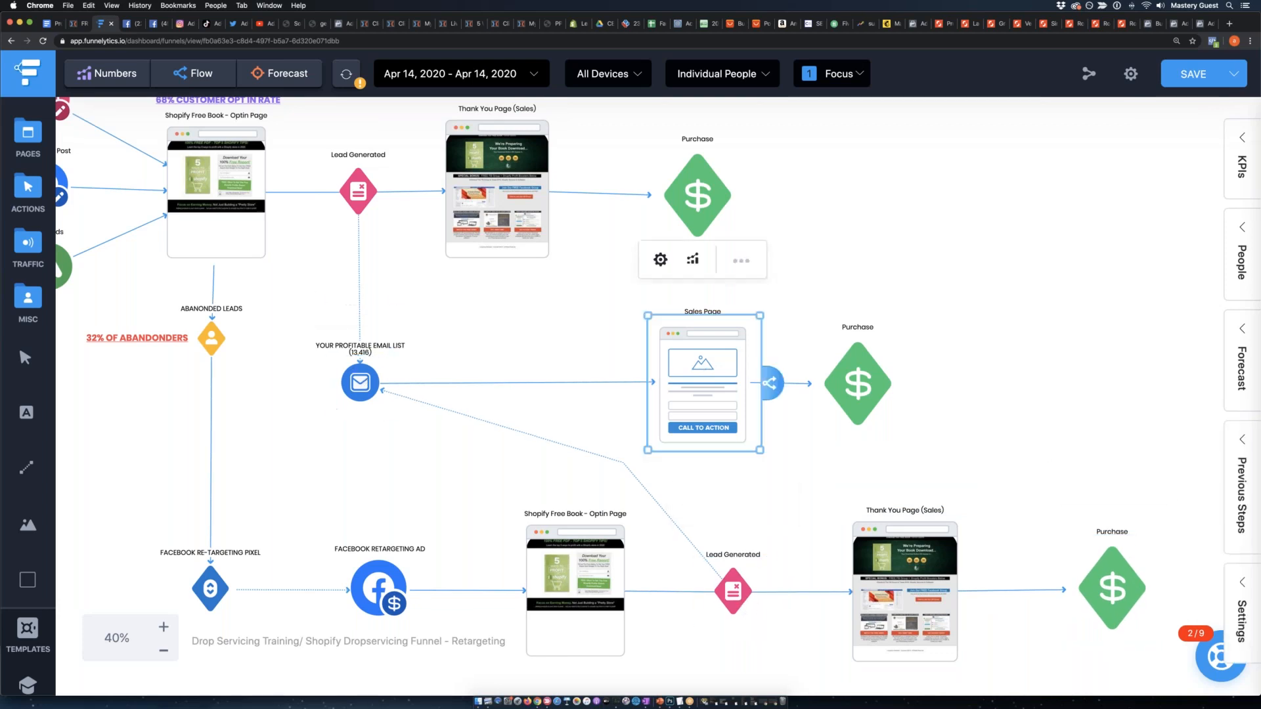
{"action": "left_click_drag", "start_coordinate": [847, 379], "coordinate": [867, 375]}
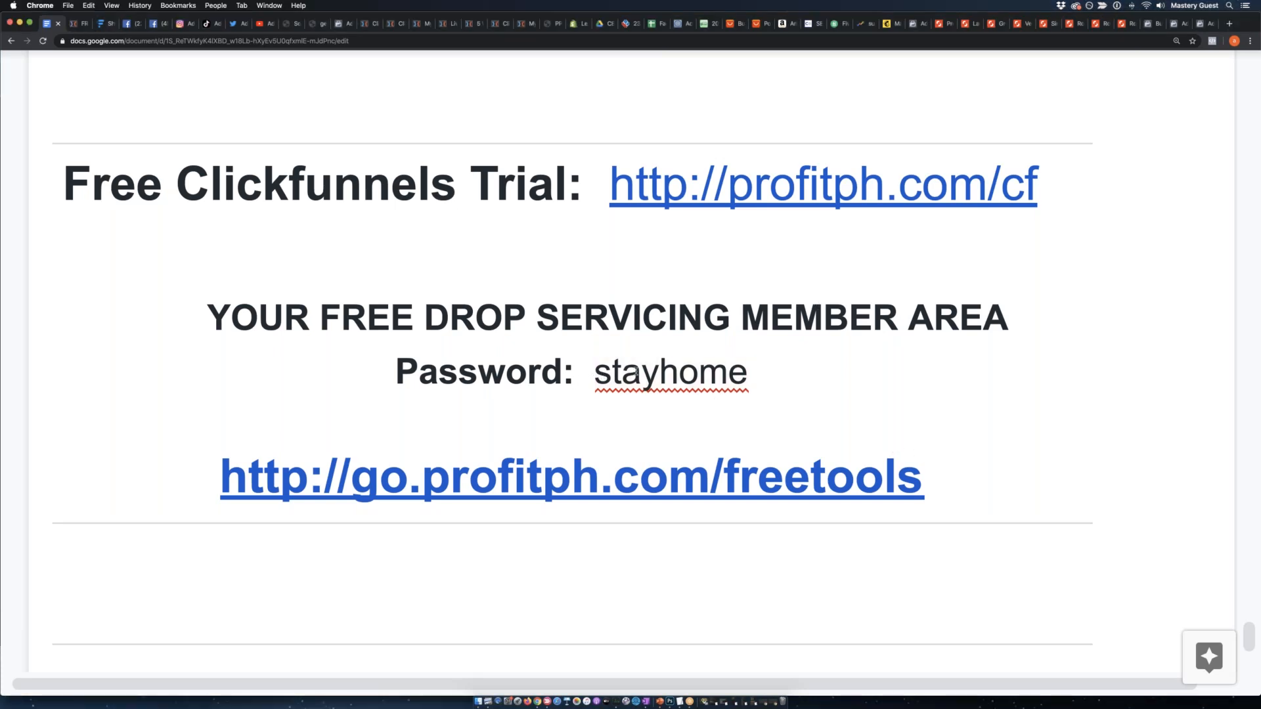
Open the free Drop Servicing member area from its go.profitph.com/freetools link in the Google Doc and submit the access password.
{"action": "left_click_drag", "start_coordinate": [603, 374], "coordinate": [812, 377]}
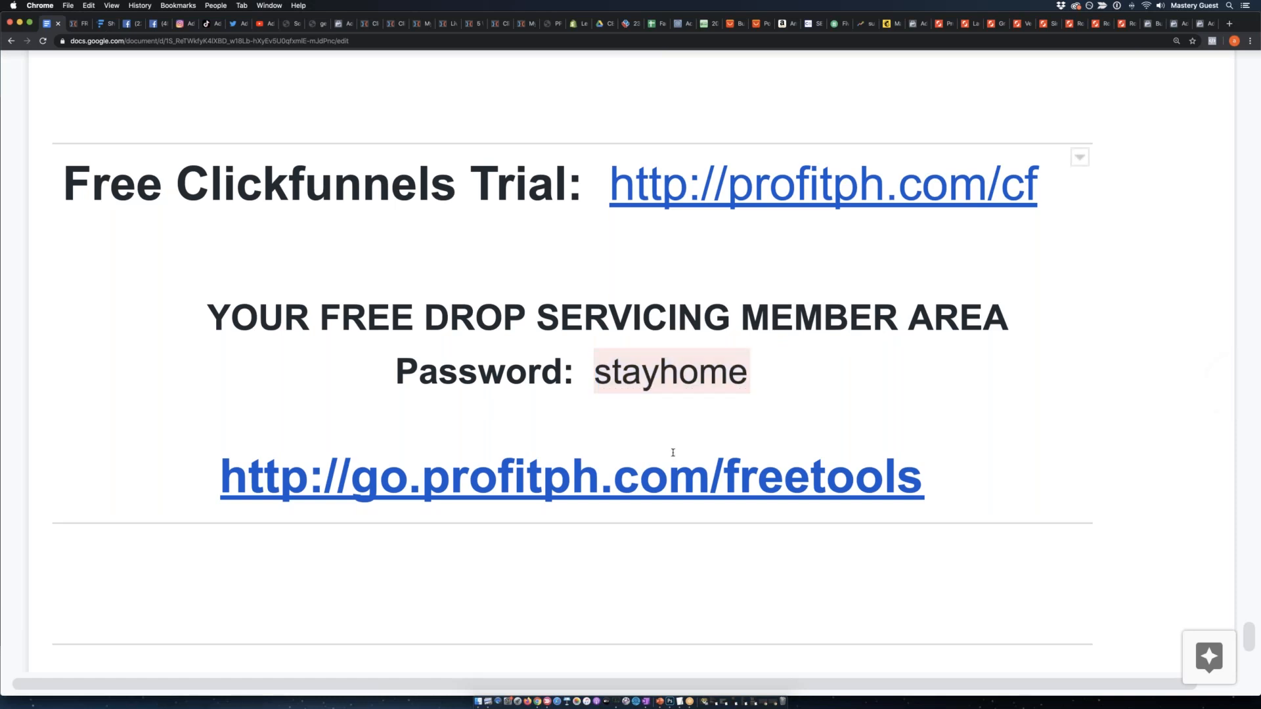
{"action": "left_click", "coordinate": [666, 478]}
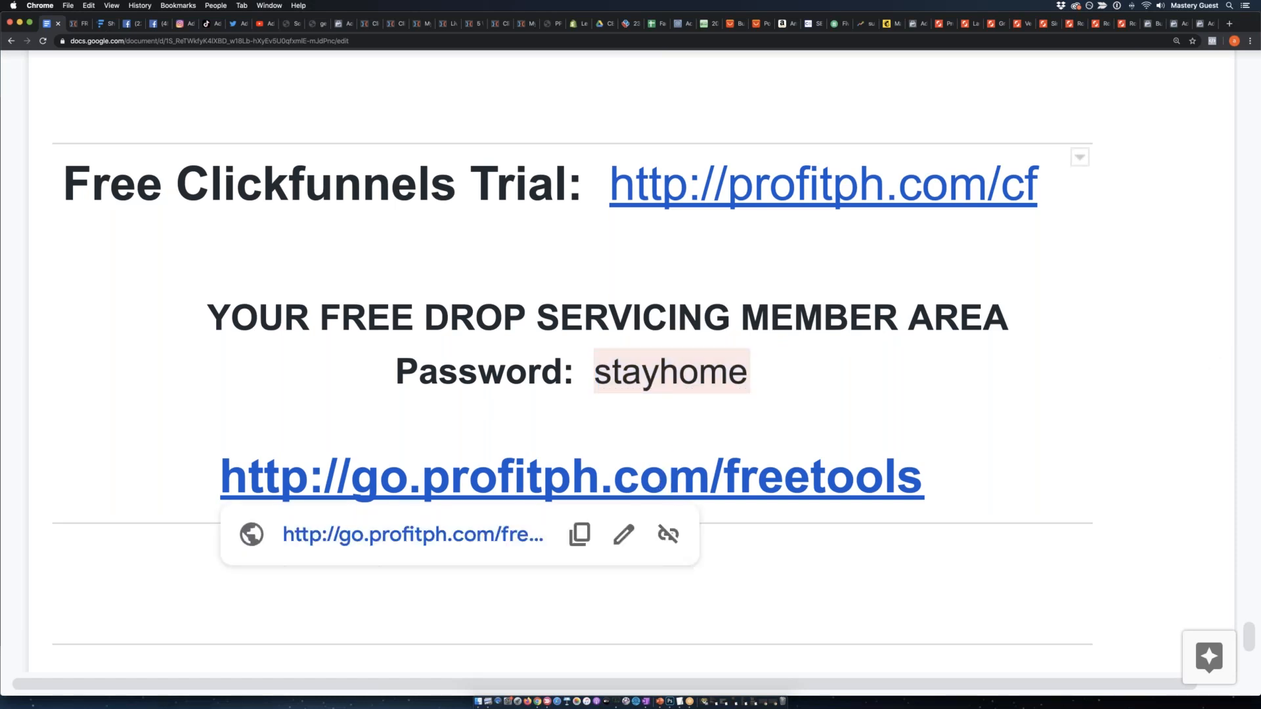
{"action": "left_click", "coordinate": [435, 536]}
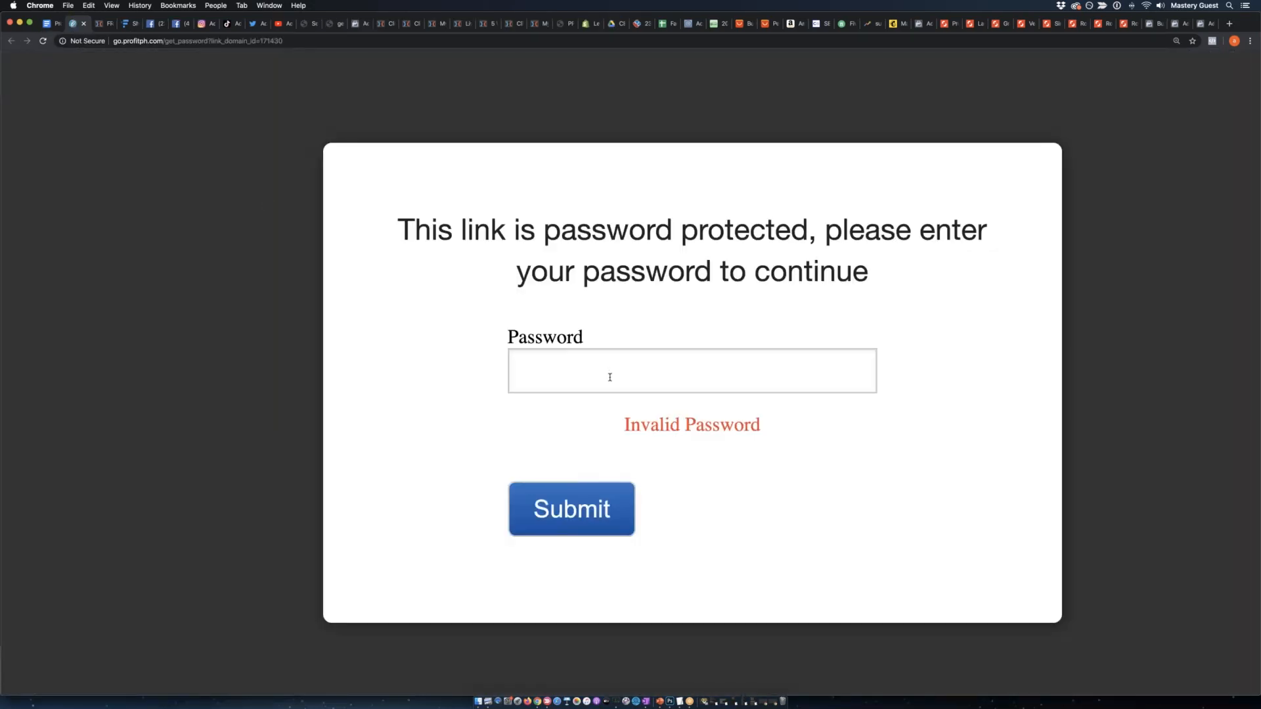
{"action": "left_click", "coordinate": [609, 377]}
{"action": "type", "text": "*********"}
{"action": "key", "text": "Return"}
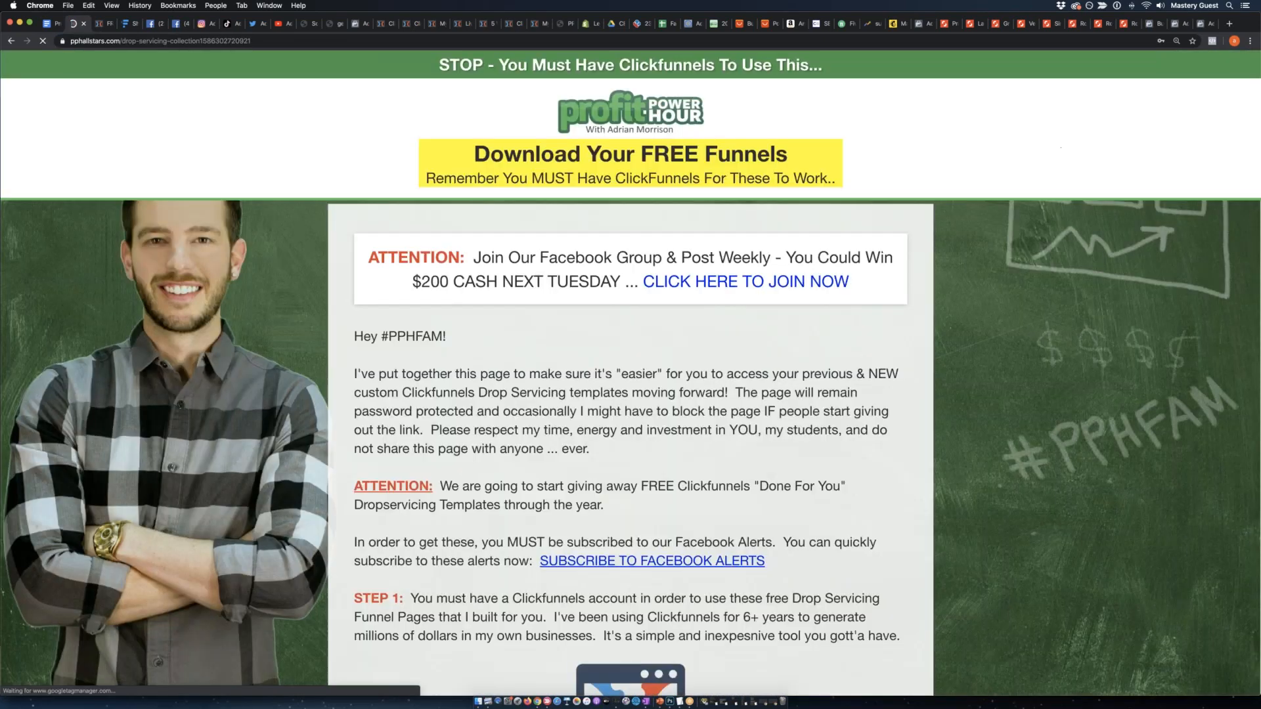
Examine the Free DropServicing Funnel #1 [SHOPIFY] section's funnel, e-book, marketing emails and retargeting ads entries.
{"action": "scroll", "coordinate": [631, 373], "scroll_direction": "down", "scroll_amount": 10}
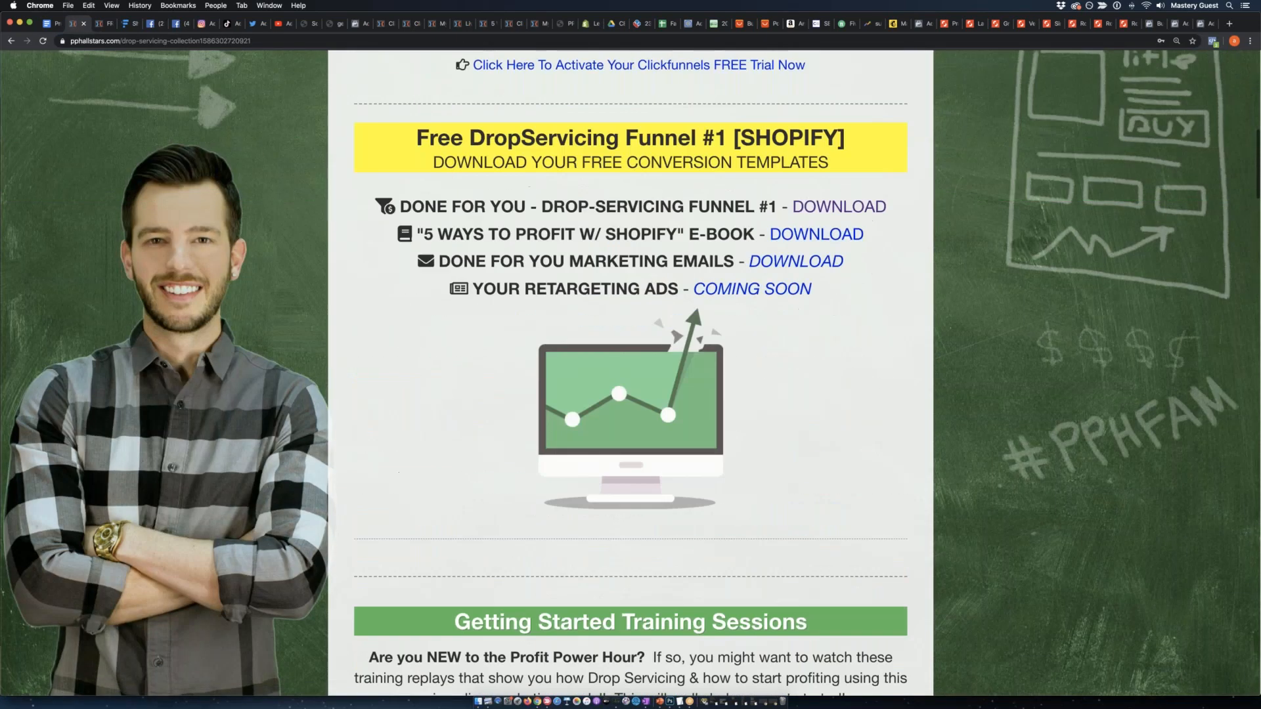
{"action": "scroll", "coordinate": [631, 373], "scroll_direction": "down", "scroll_amount": 1}
{"action": "left_click_drag", "start_coordinate": [425, 141], "coordinate": [734, 142]}
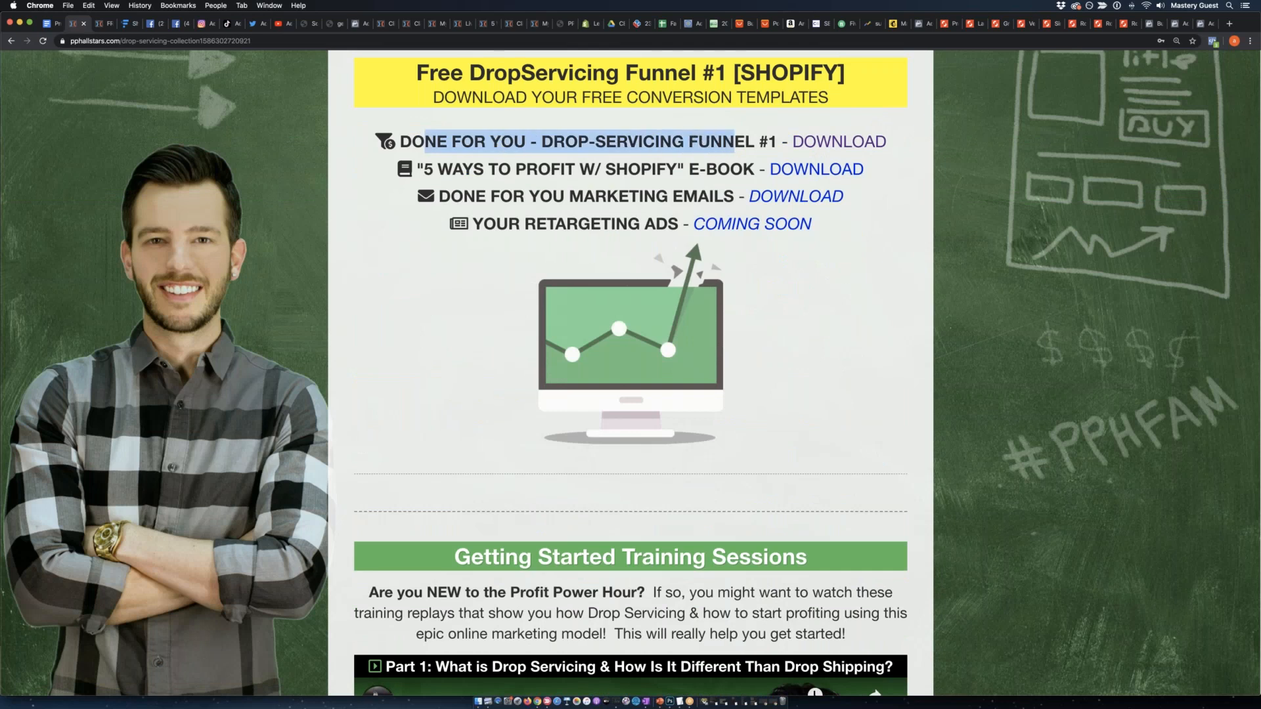
{"action": "left_click_drag", "start_coordinate": [420, 169], "coordinate": [734, 196]}
{"action": "left_click_drag", "start_coordinate": [486, 196], "coordinate": [683, 196]}
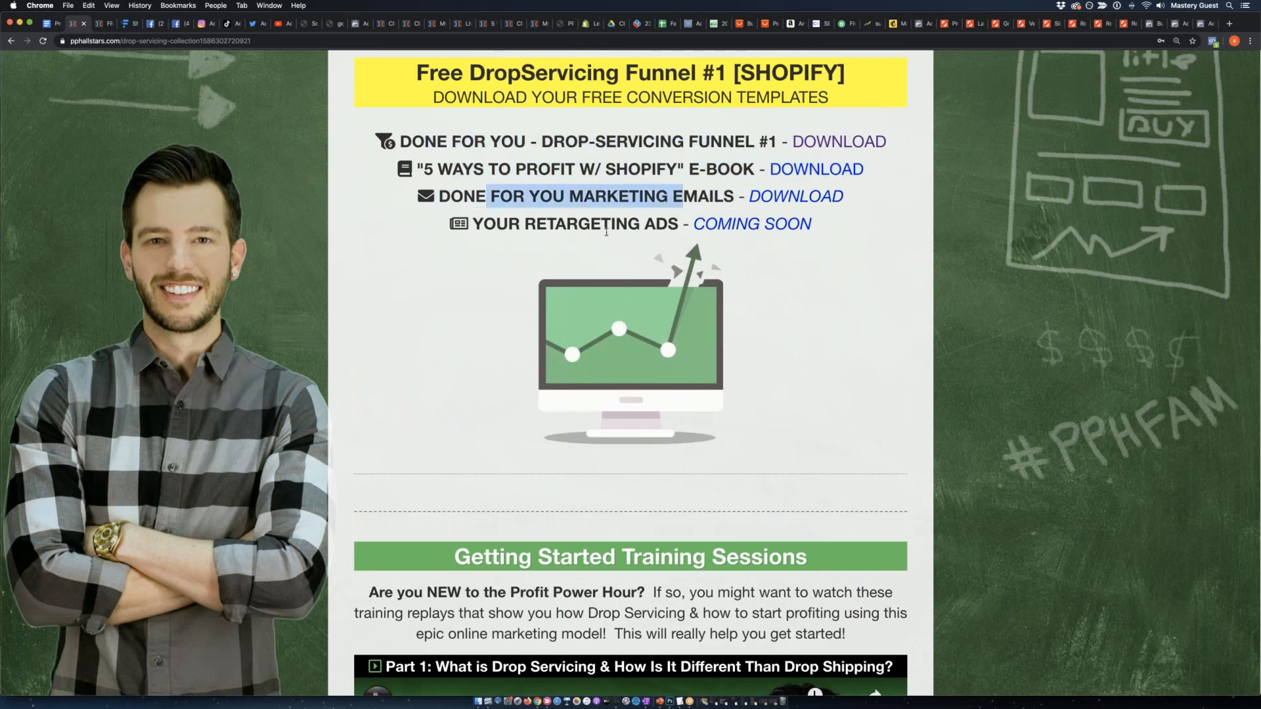
{"action": "left_click_drag", "start_coordinate": [607, 230], "coordinate": [496, 225]}
{"action": "left_click", "coordinate": [1003, 265]}
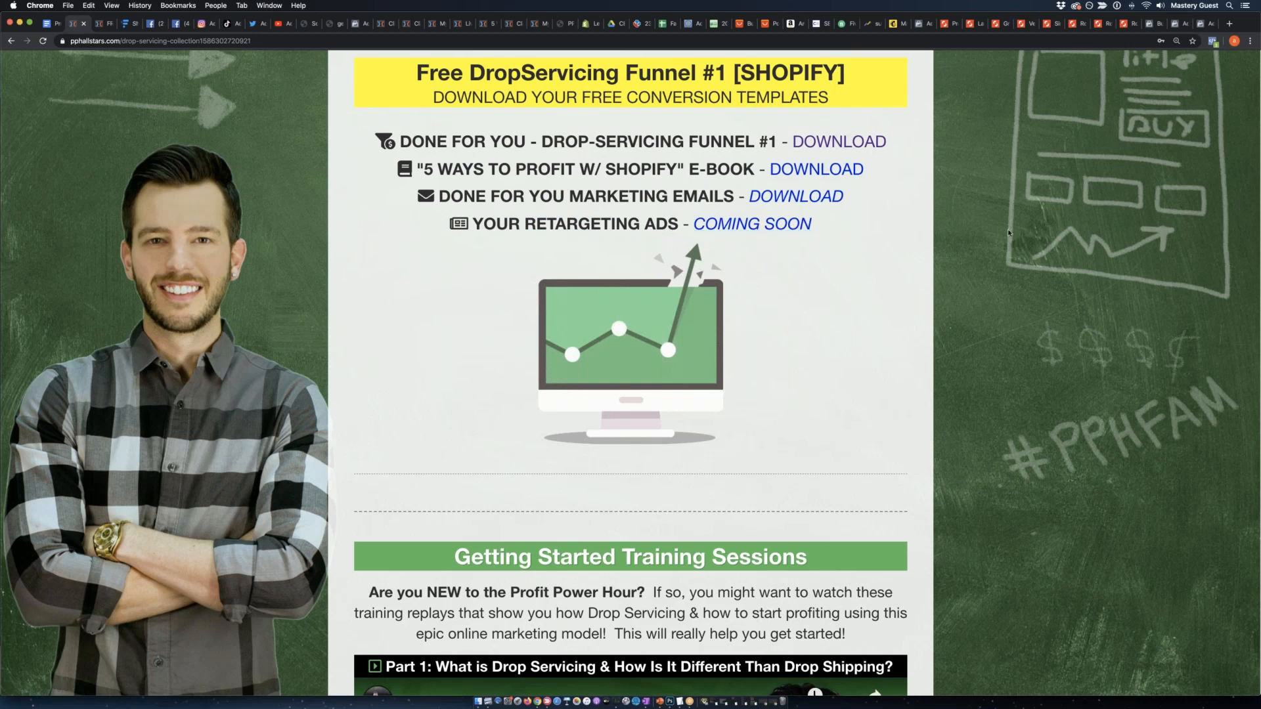
{"action": "scroll", "coordinate": [1009, 228], "scroll_direction": "down", "scroll_amount": 3}
{"action": "scroll", "coordinate": [1011, 227], "scroll_direction": "up", "scroll_amount": 5}
{"action": "scroll", "coordinate": [1012, 230], "scroll_direction": "up", "scroll_amount": 4}
{"action": "scroll", "coordinate": [1014, 231], "scroll_direction": "down", "scroll_amount": 3}
{"action": "scroll", "coordinate": [1014, 236], "scroll_direction": "down", "scroll_amount": 3}
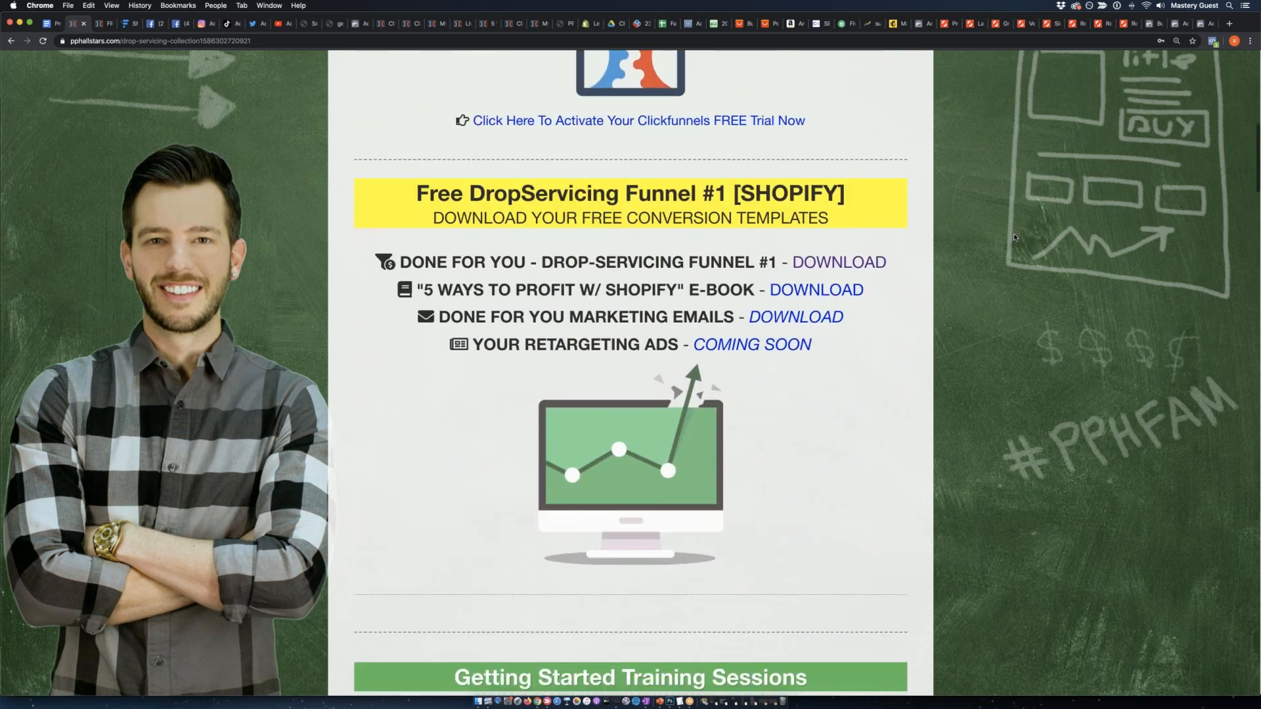
Return to the Google Doc and review the access password line for the free Drop Servicing member area.
{"action": "left_click", "coordinate": [52, 24]}
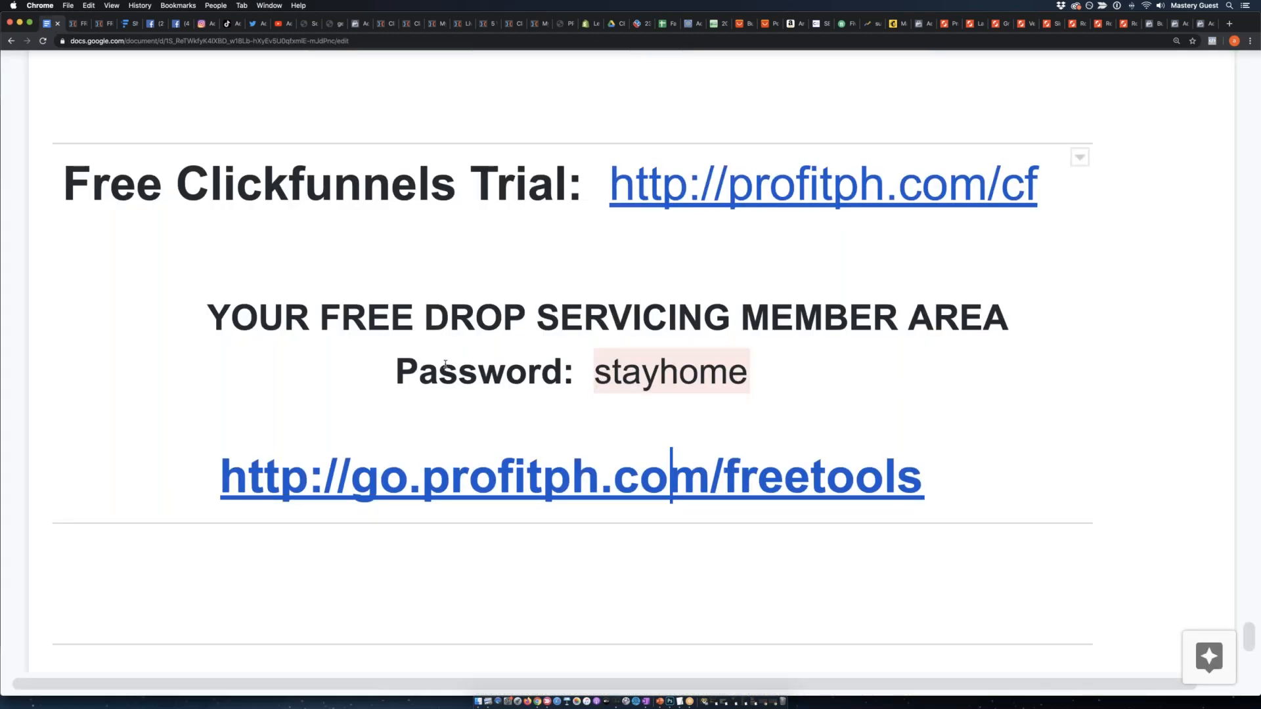
{"action": "left_click_drag", "start_coordinate": [814, 405], "coordinate": [789, 393]}
{"action": "left_click", "coordinate": [784, 389]}
{"action": "left_click", "coordinate": [624, 375]}
{"action": "left_click", "coordinate": [597, 375]}
{"action": "left_click_drag", "start_coordinate": [710, 378], "coordinate": [759, 392]}
{"action": "double_click", "coordinate": [759, 392]}
{"action": "left_click", "coordinate": [785, 390]}
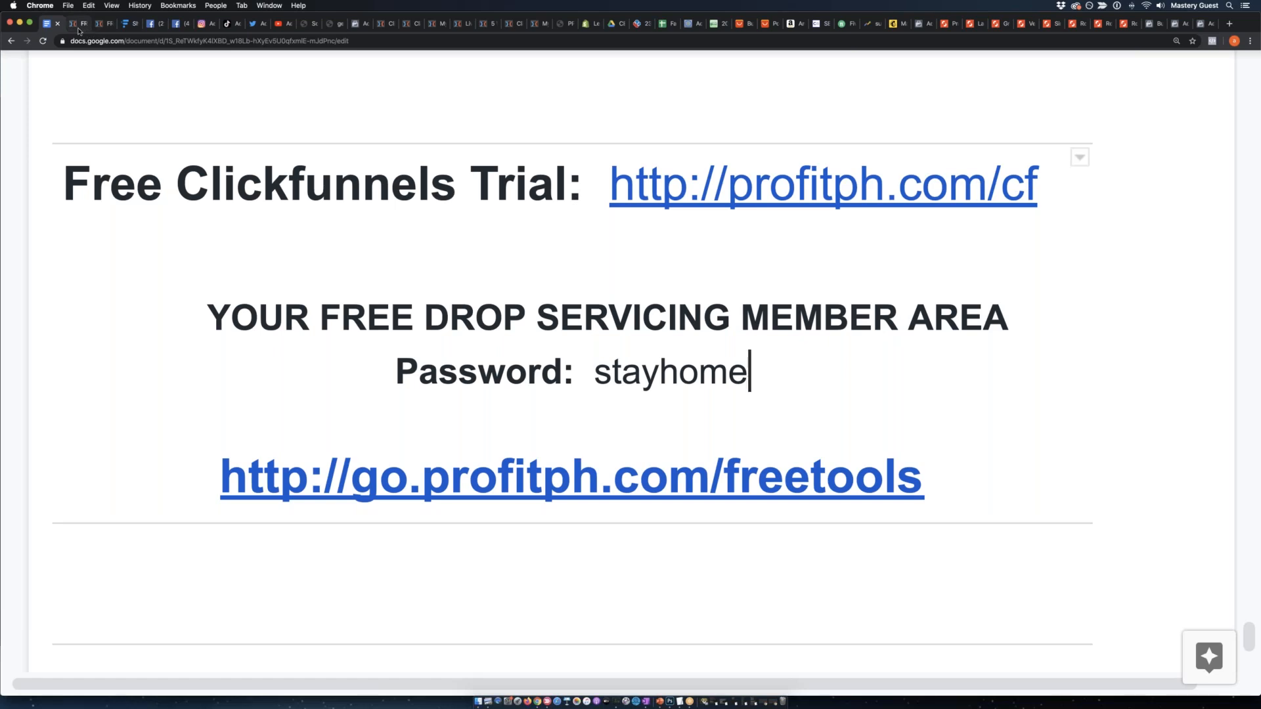
Return to the Funnelytics retargeting map and view the whole funnel at 30% zoom.
{"action": "left_click", "coordinate": [126, 25]}
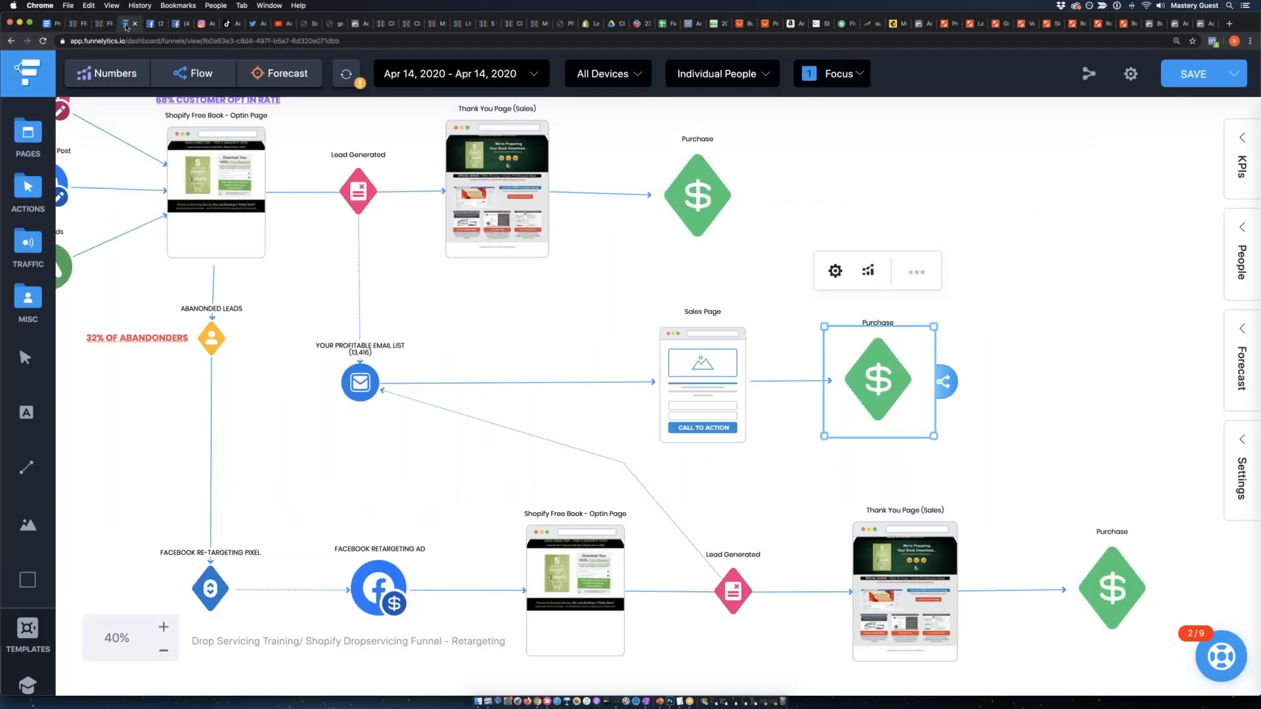
{"action": "left_click", "coordinate": [164, 651]}
{"action": "left_click", "coordinate": [163, 628]}
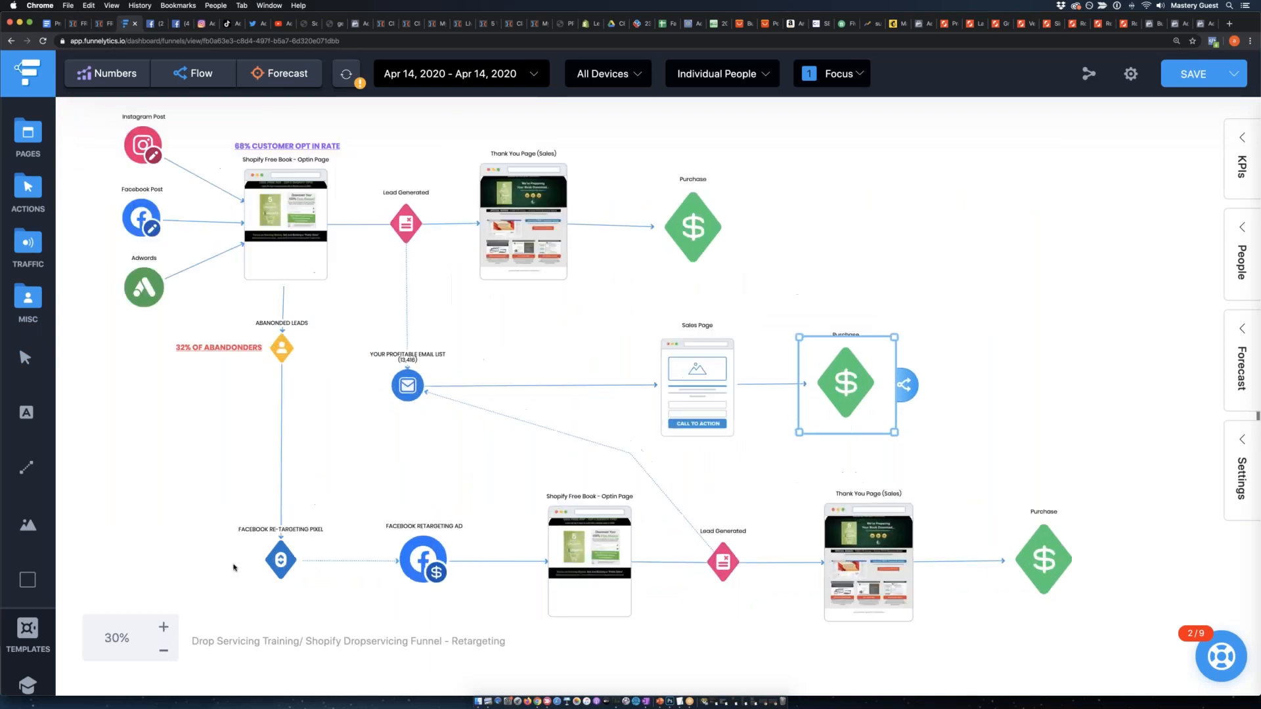
{"action": "scroll", "coordinate": [234, 568], "scroll_direction": "left", "scroll_amount": 2}
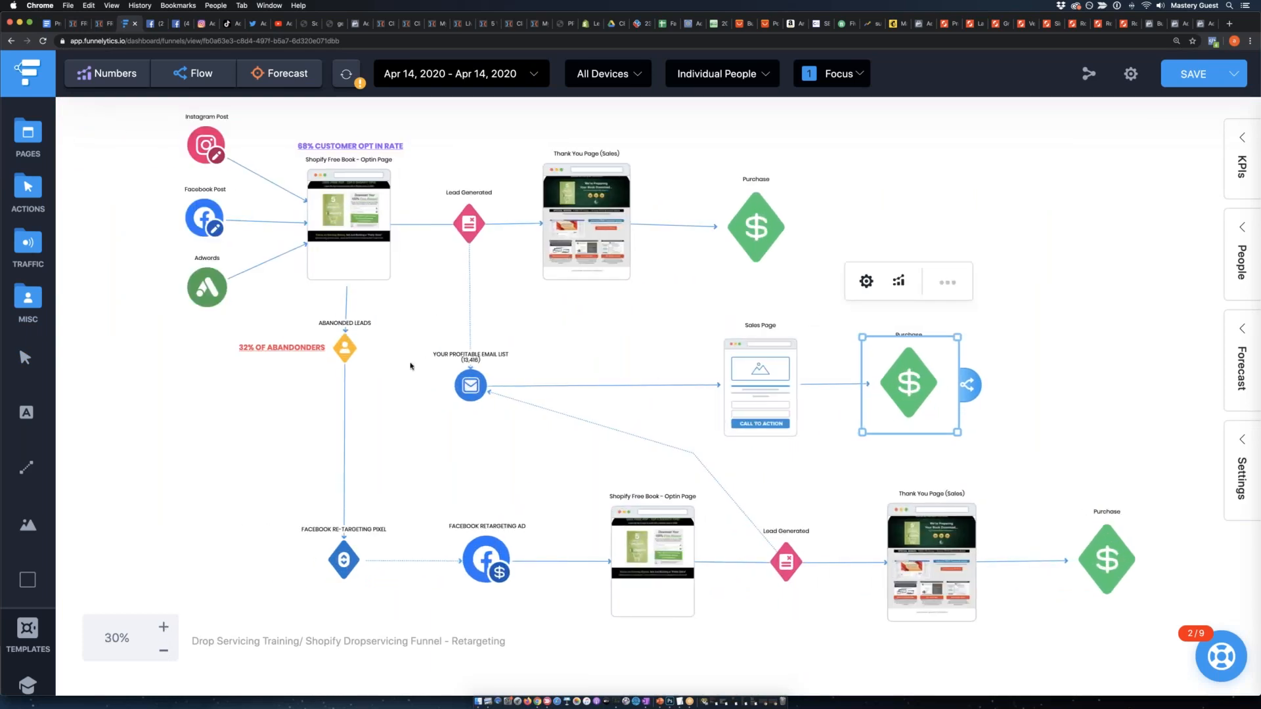